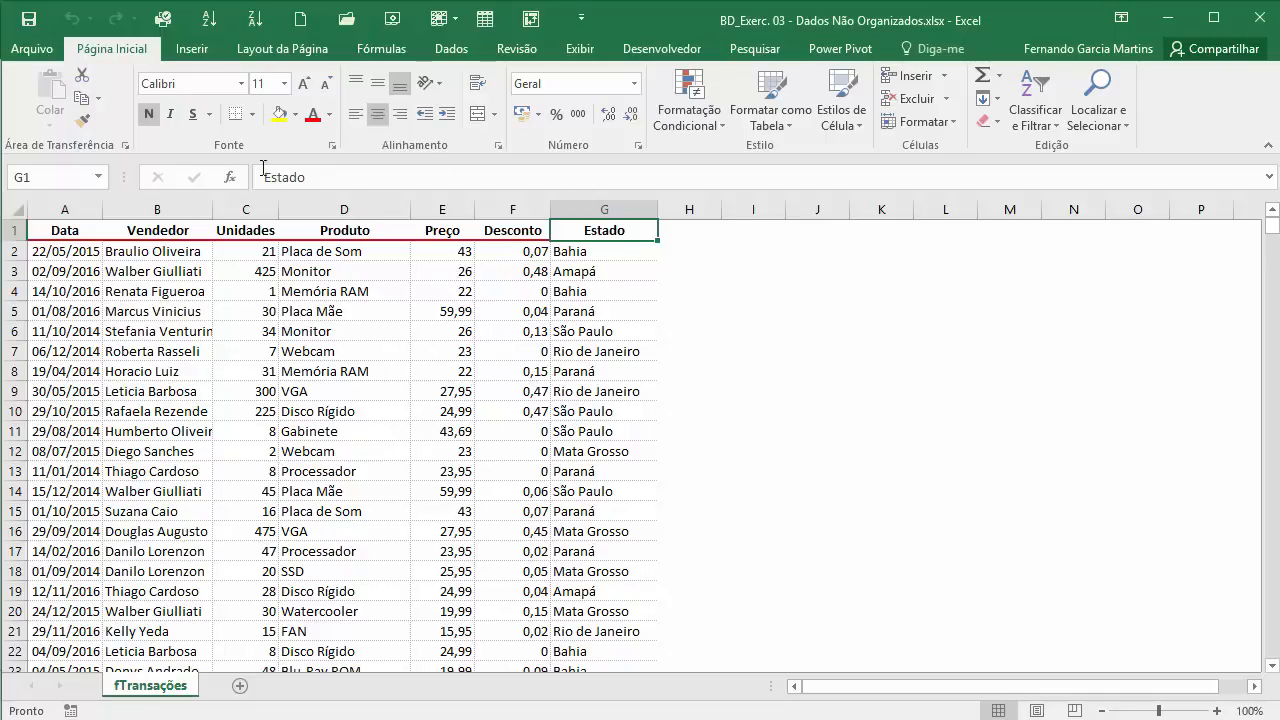
- Switch to the workbook BD_Exerc. 04 - Dados Organizados.xlsx and look through its dVendedor, dProduto and fVendas sheets
left_click_drag(0, 10, 648, 18)
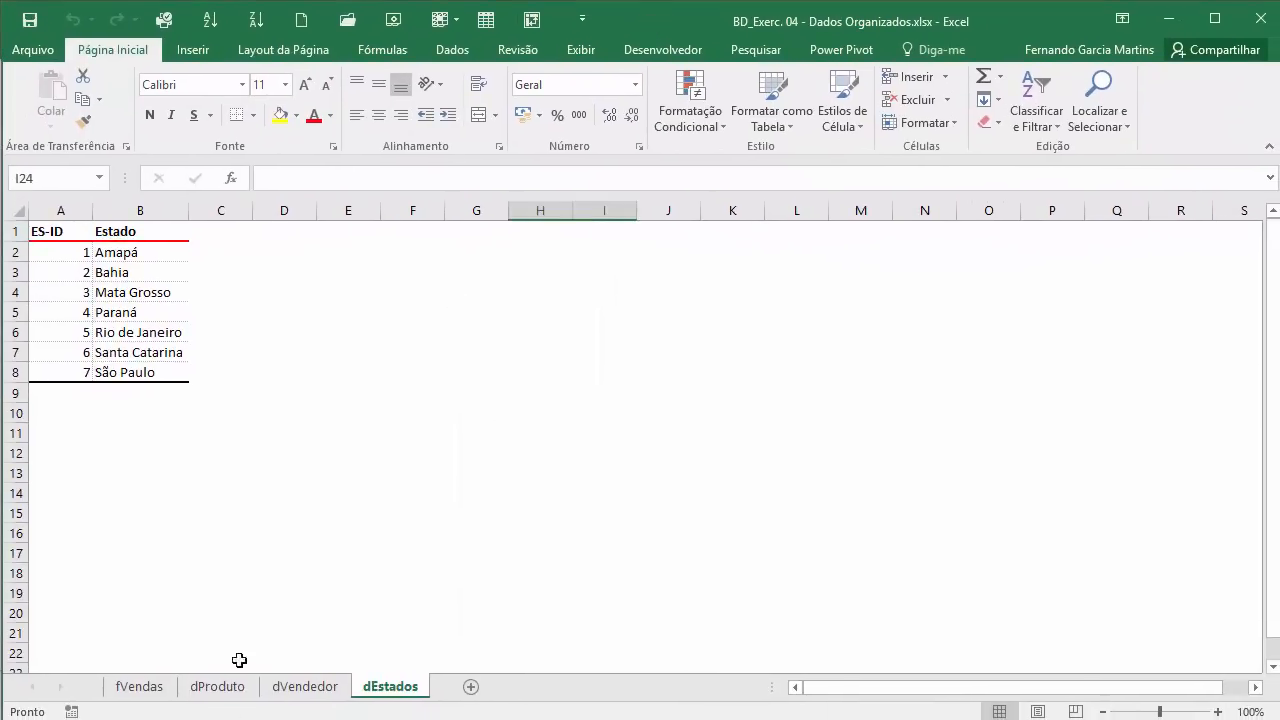
left_click(285, 690)
left_click(192, 690)
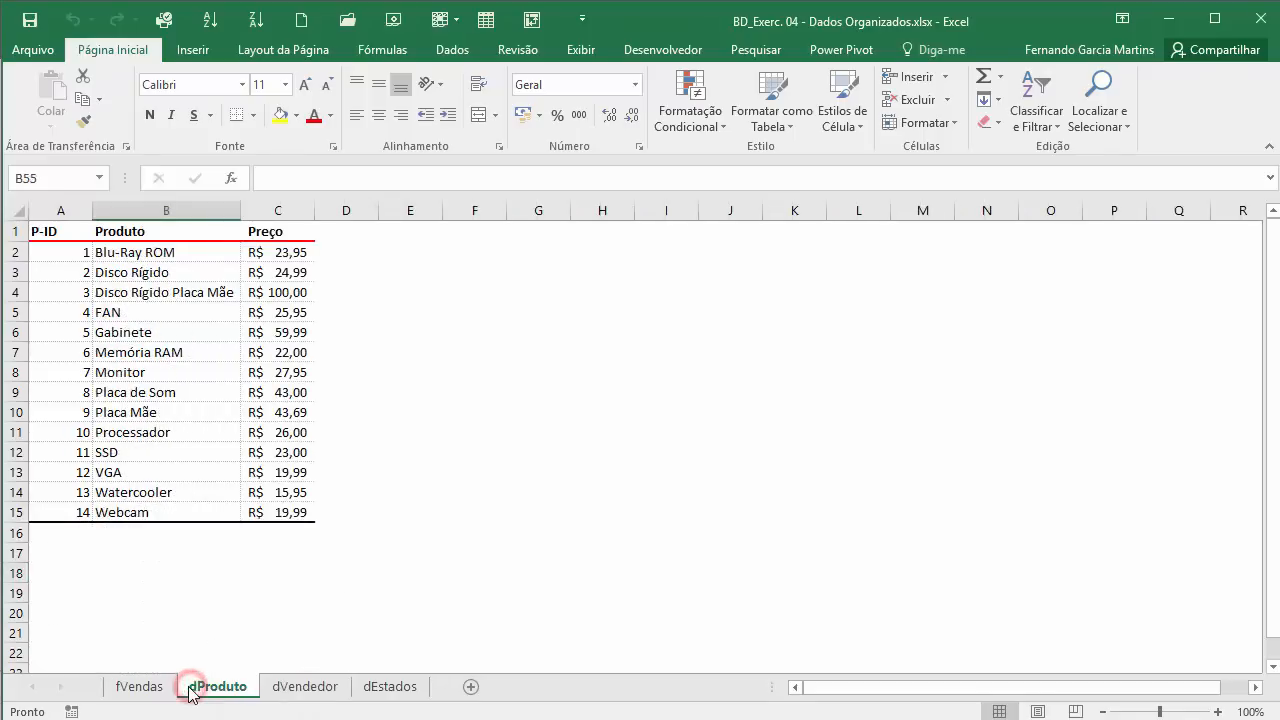
left_click(128, 690)
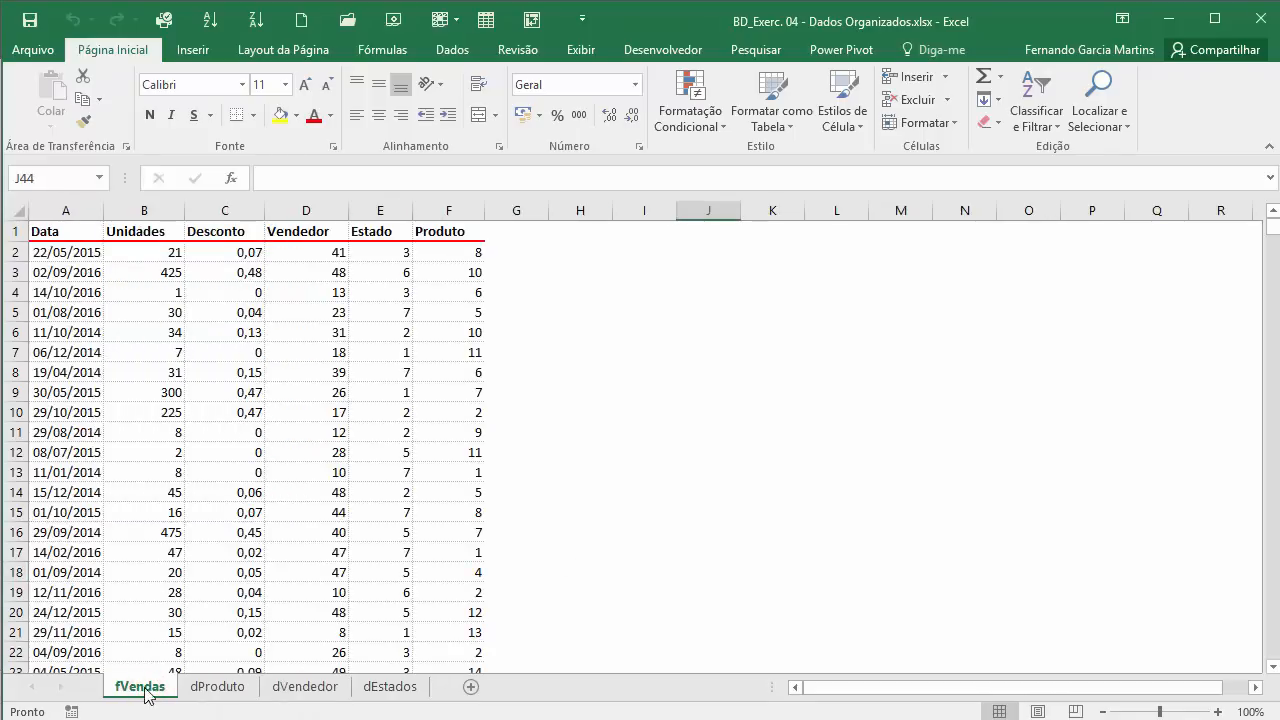
- Examine the Unidades, Desconto, Estado and Produto columns of the fVendas sheet
left_click(134, 210)
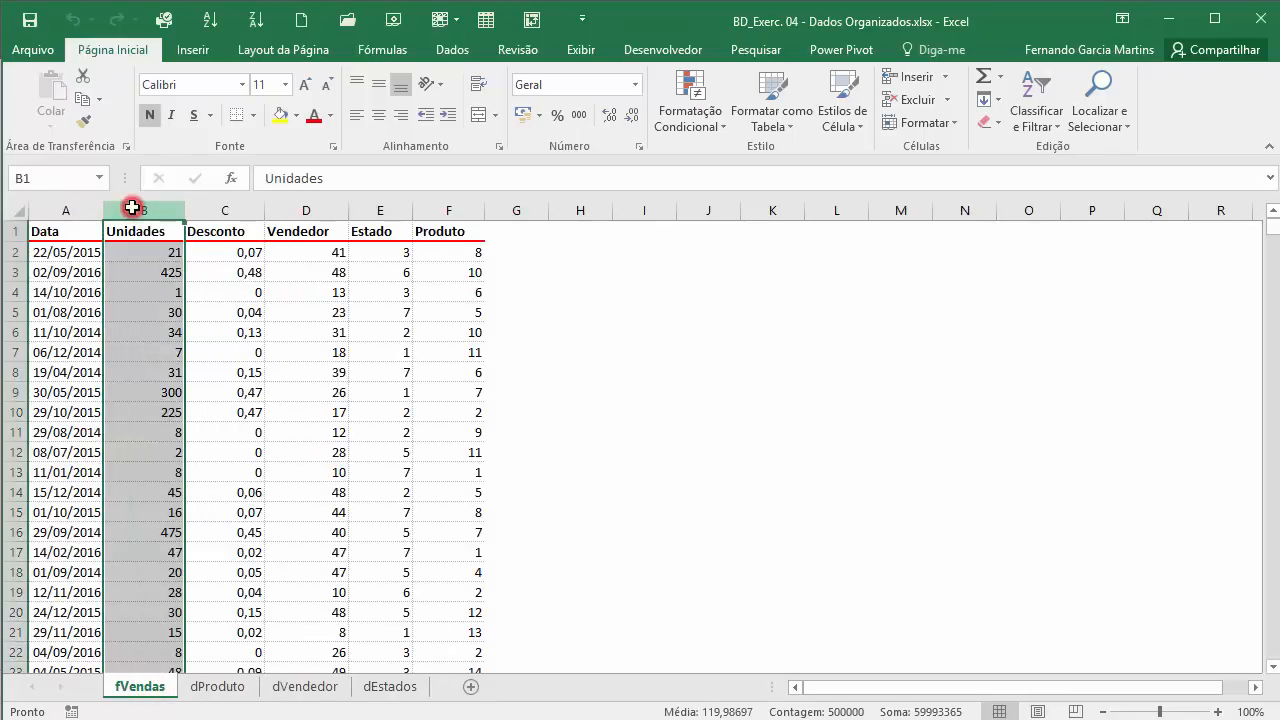
left_click(229, 212)
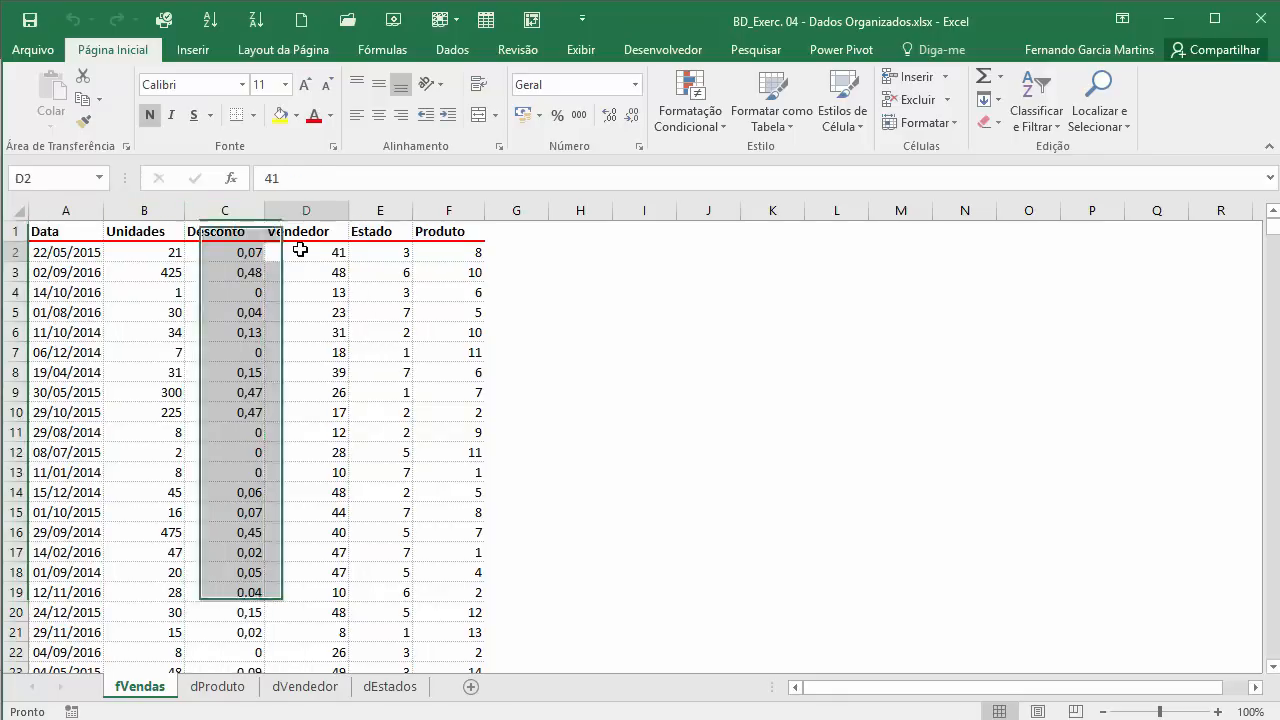
left_click(356, 228)
left_click(455, 231)
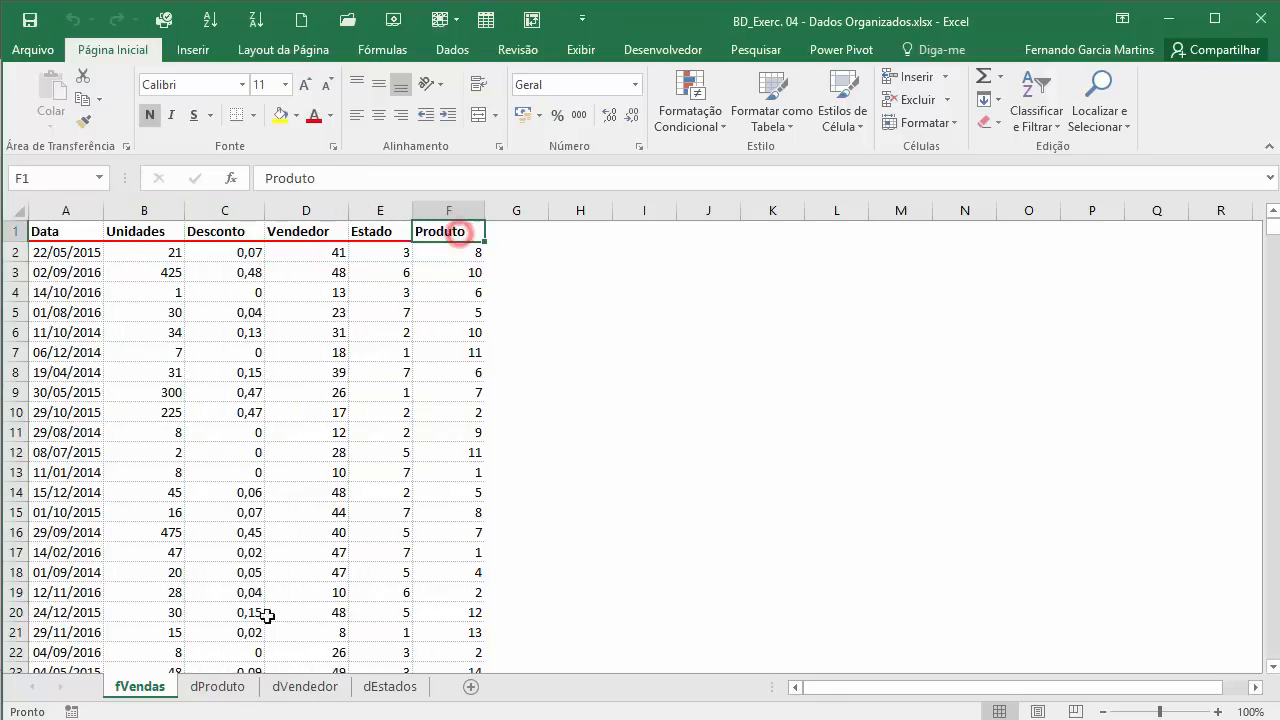
- Examine the product names, prices and P-ID codes in the dProduto sheet by selecting each range
left_click(218, 687)
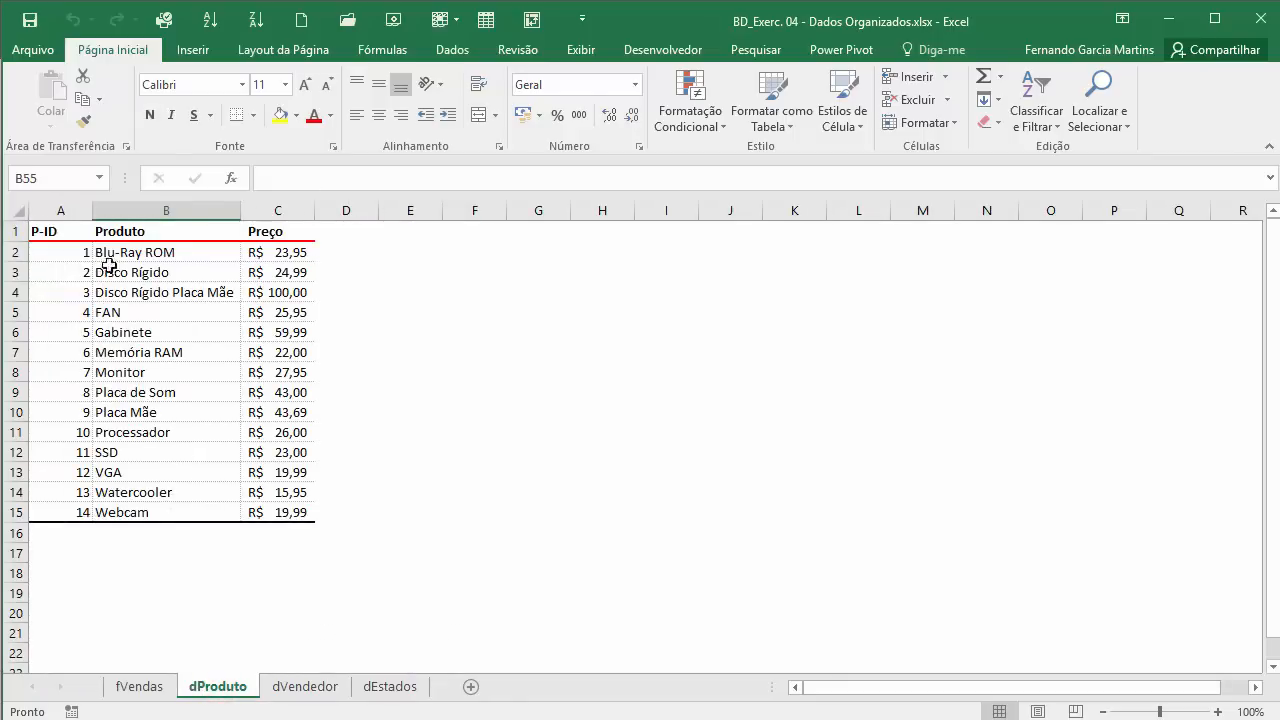
left_click_drag(157, 254, 126, 513)
left_click_drag(278, 251, 255, 513)
left_click_drag(57, 250, 35, 512)
- Compare the Produto codes in fVendas with the P-ID codes in dProduto, selecting the whole Produto column
left_click(139, 686)
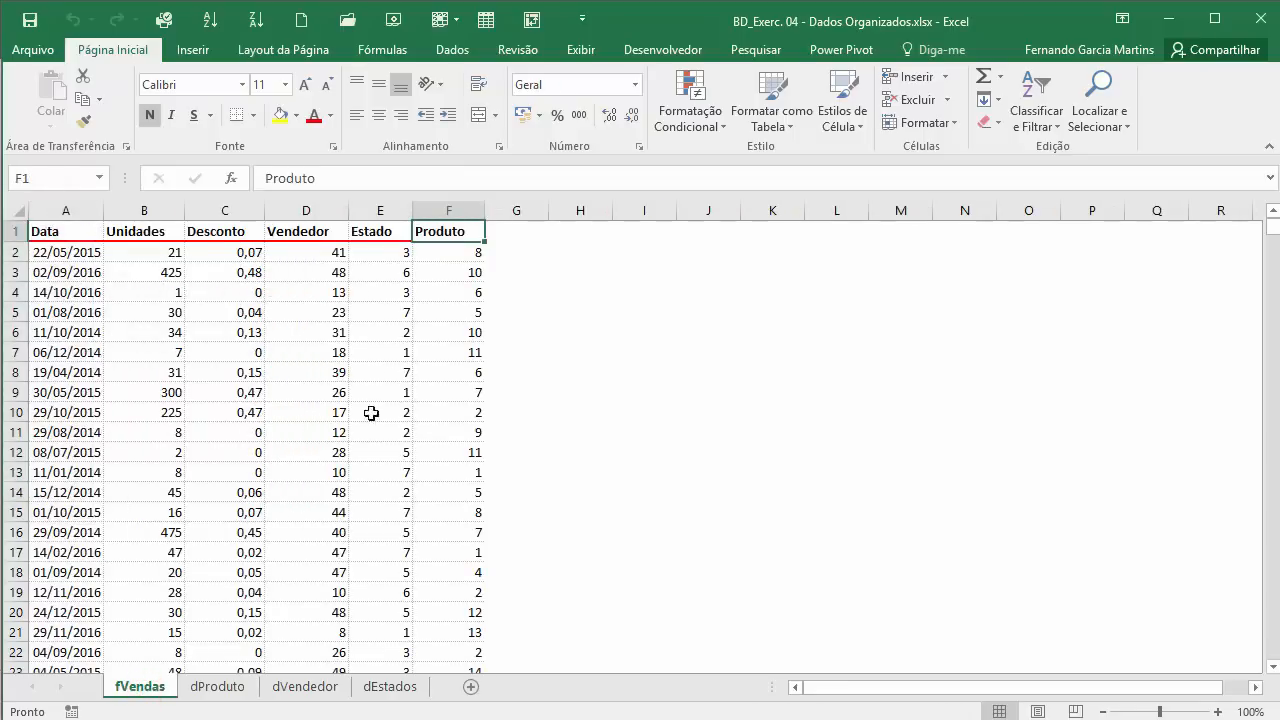
key("ctrl+shift+Down")
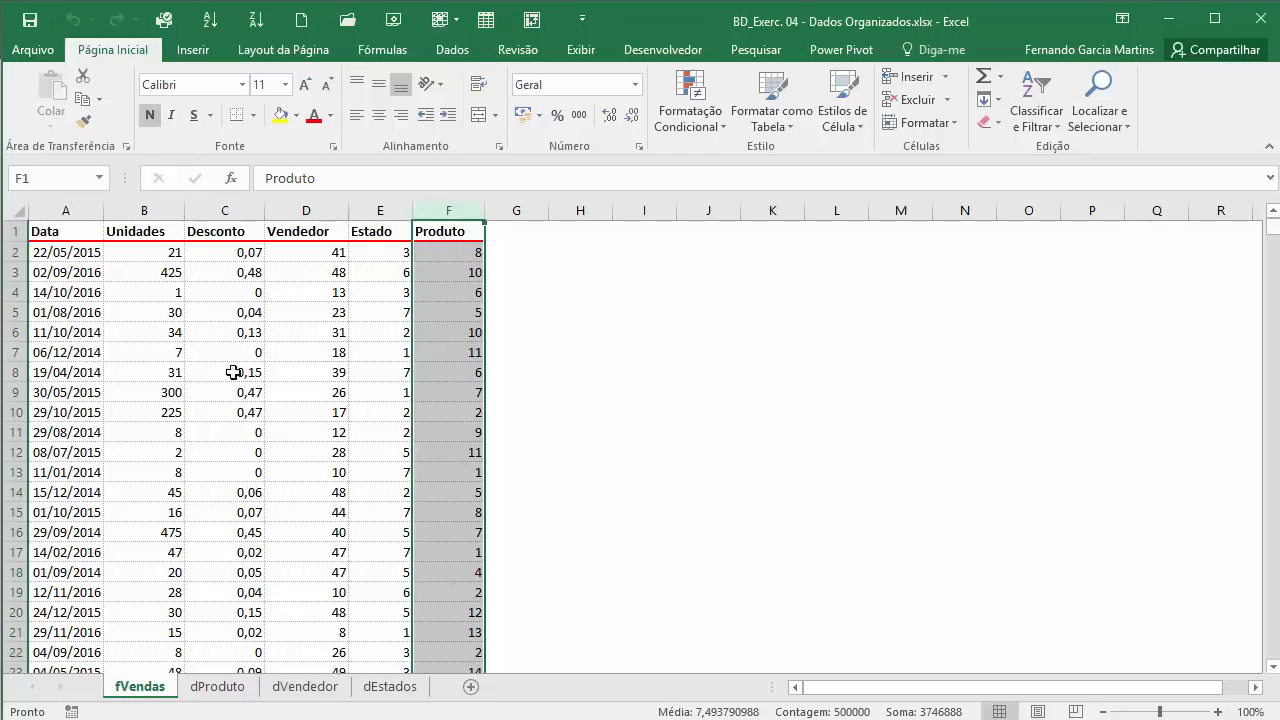
left_click(217, 687)
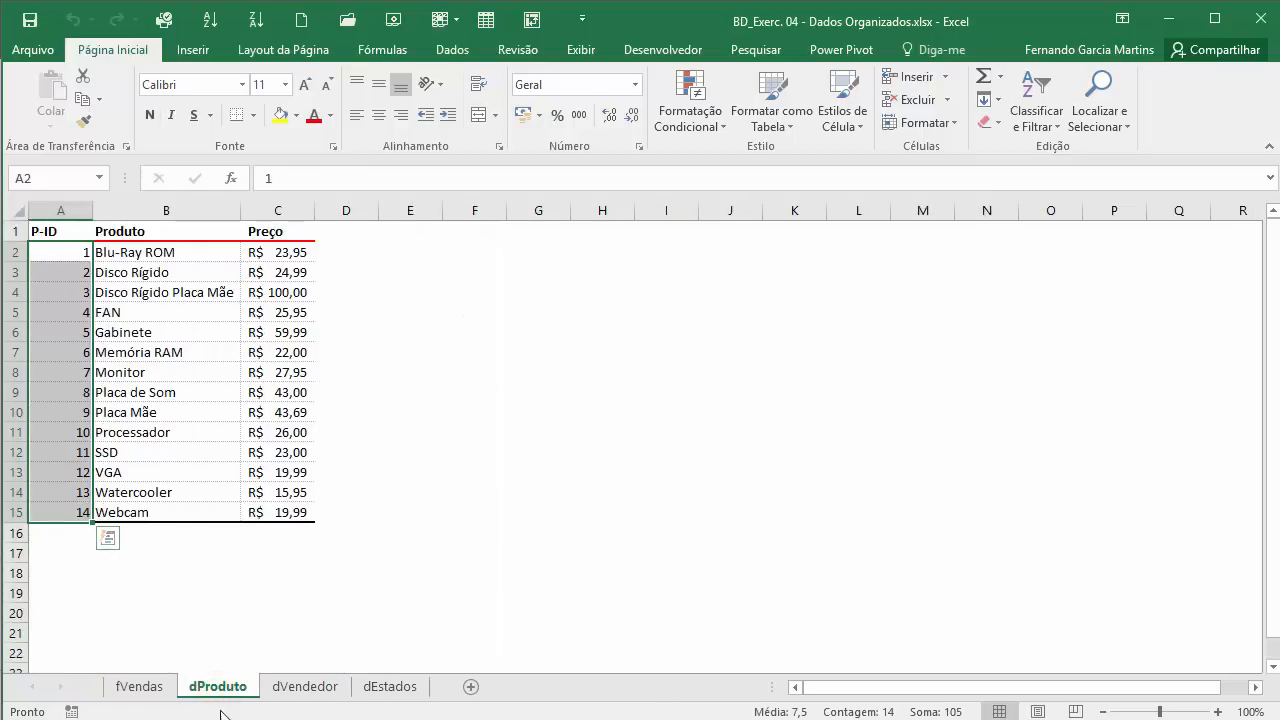
left_click(138, 687)
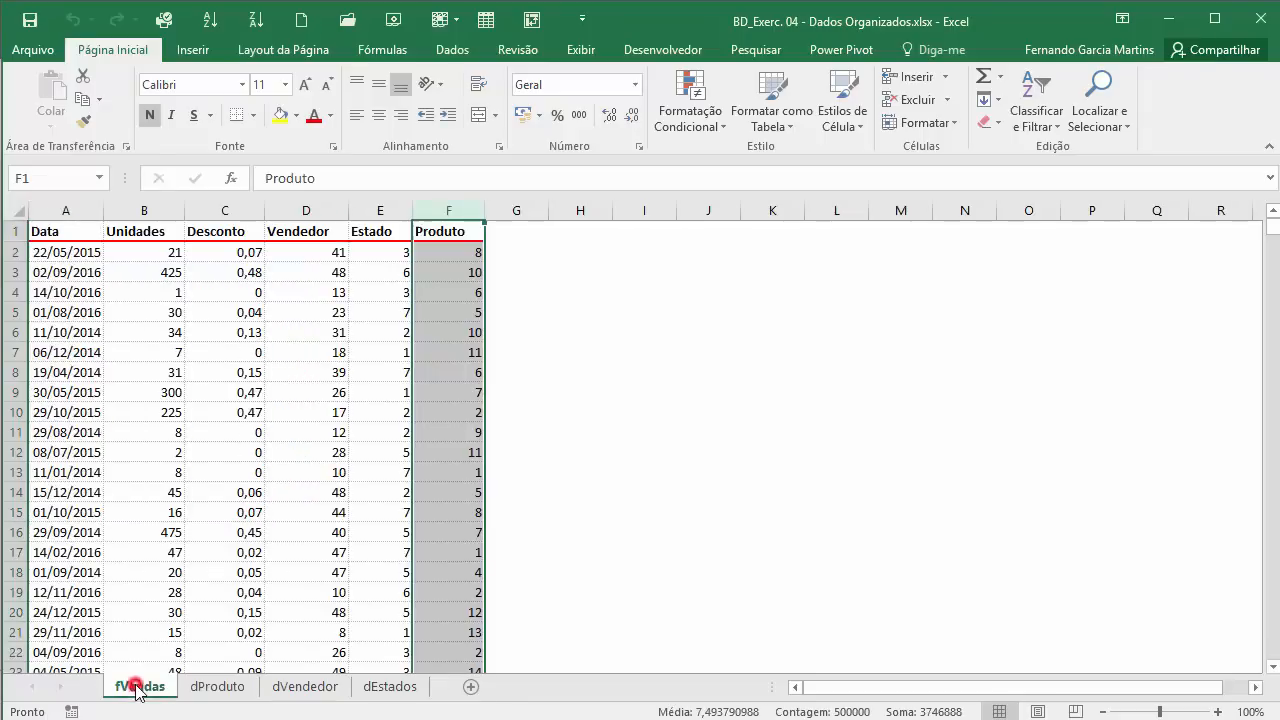
- Highlight the Vendedor and Estado code columns in the fVendas sheet
left_click(316, 209)
left_click(372, 207)
left_click(306, 206)
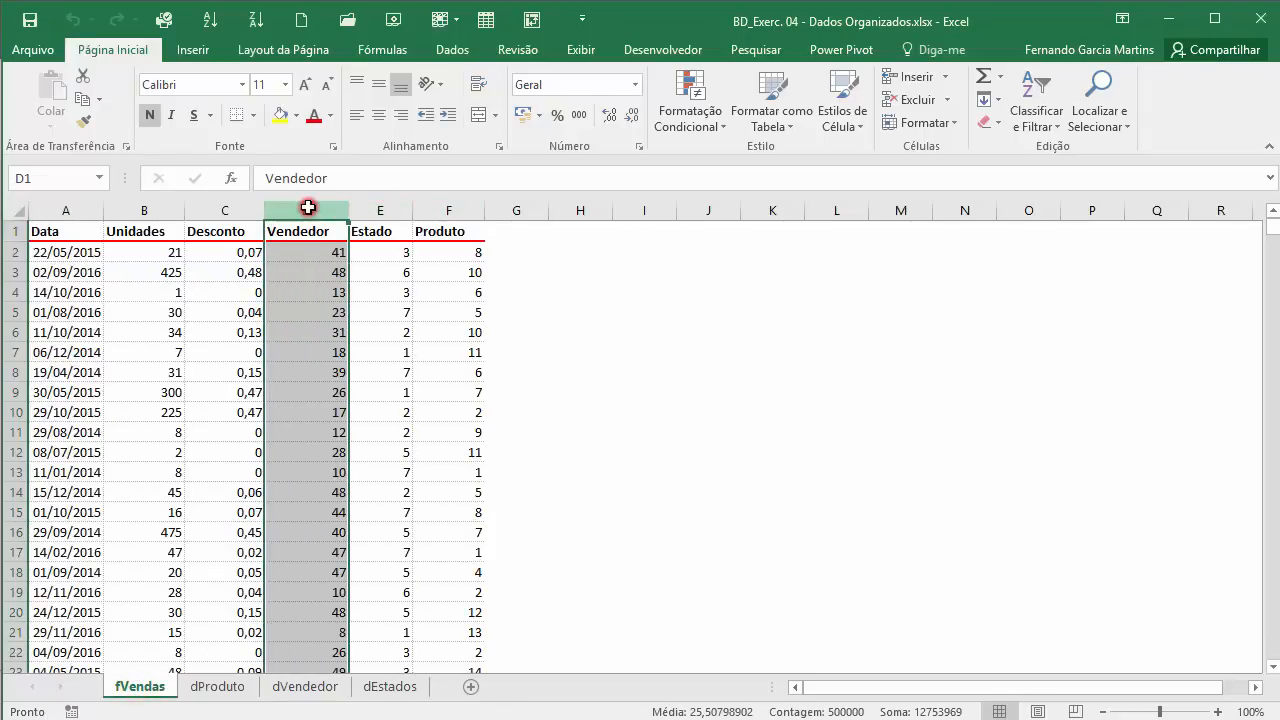
left_click(375, 208)
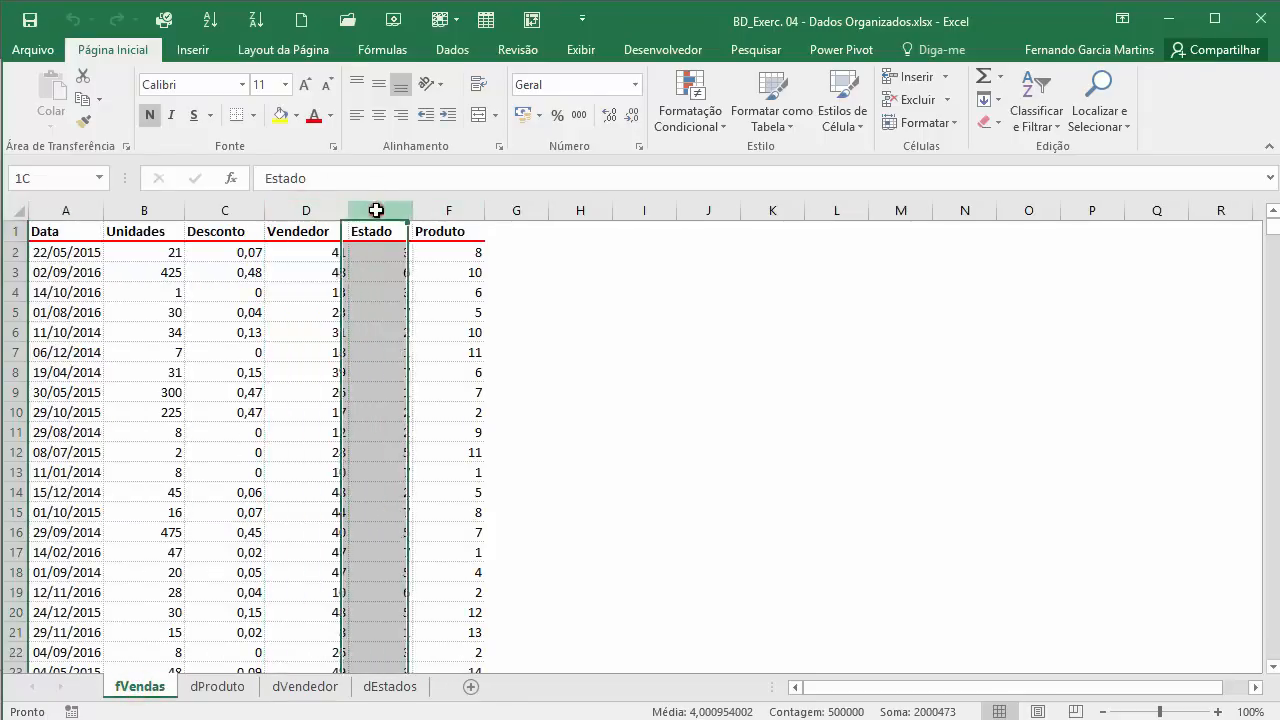
- Examine the ID and name columns of the dVendedor and dEstados sheets, selecting columns A and B in dVendedor
left_click(300, 686)
left_click_drag(61, 210, 126, 208)
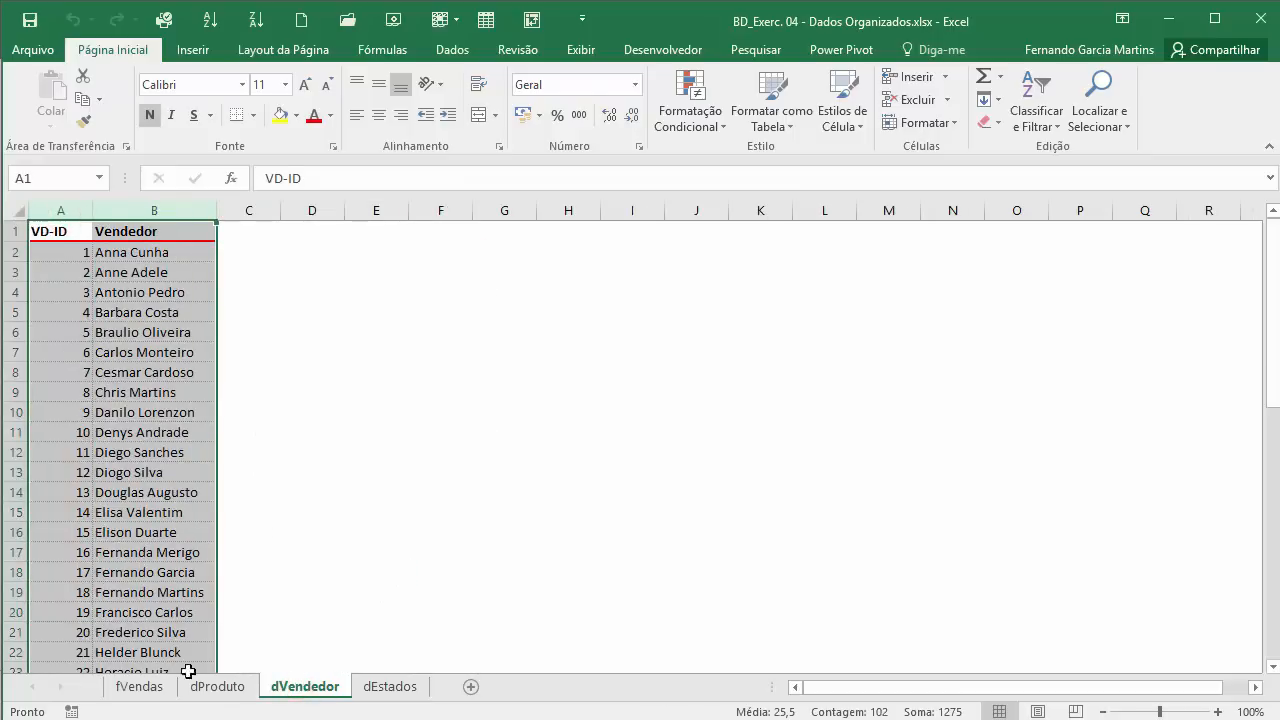
left_click(392, 688)
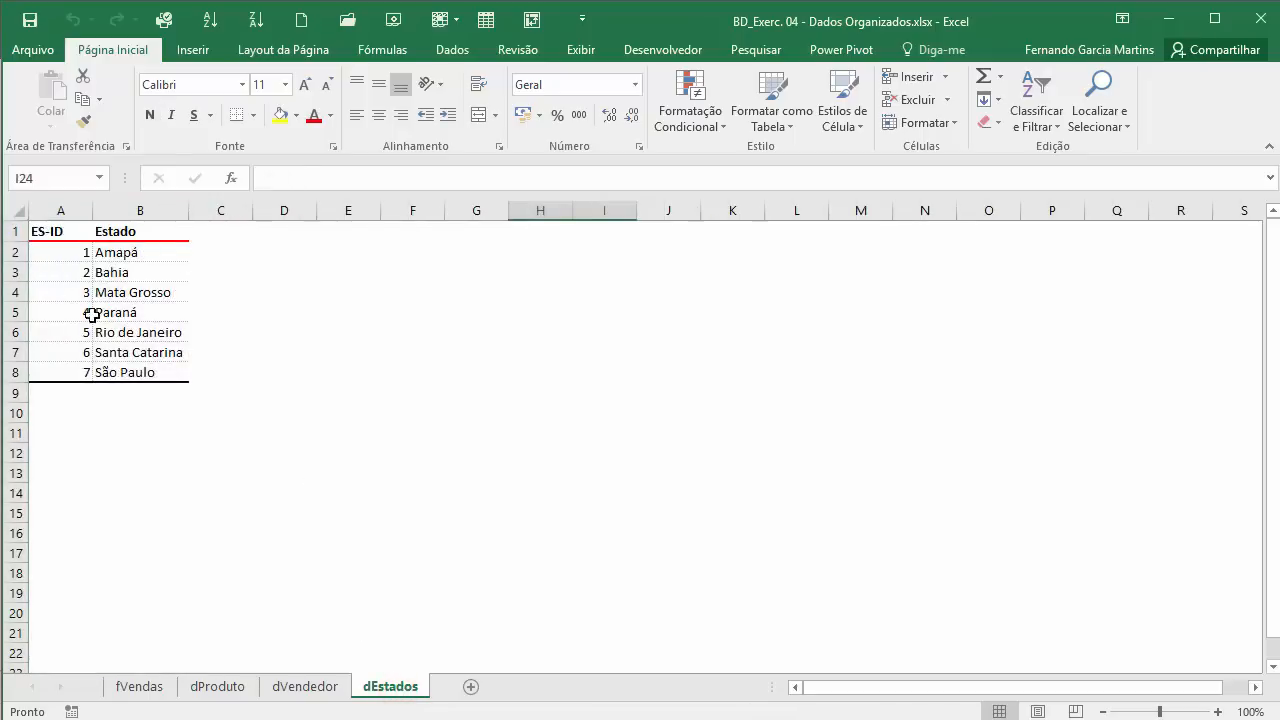
left_click(312, 688)
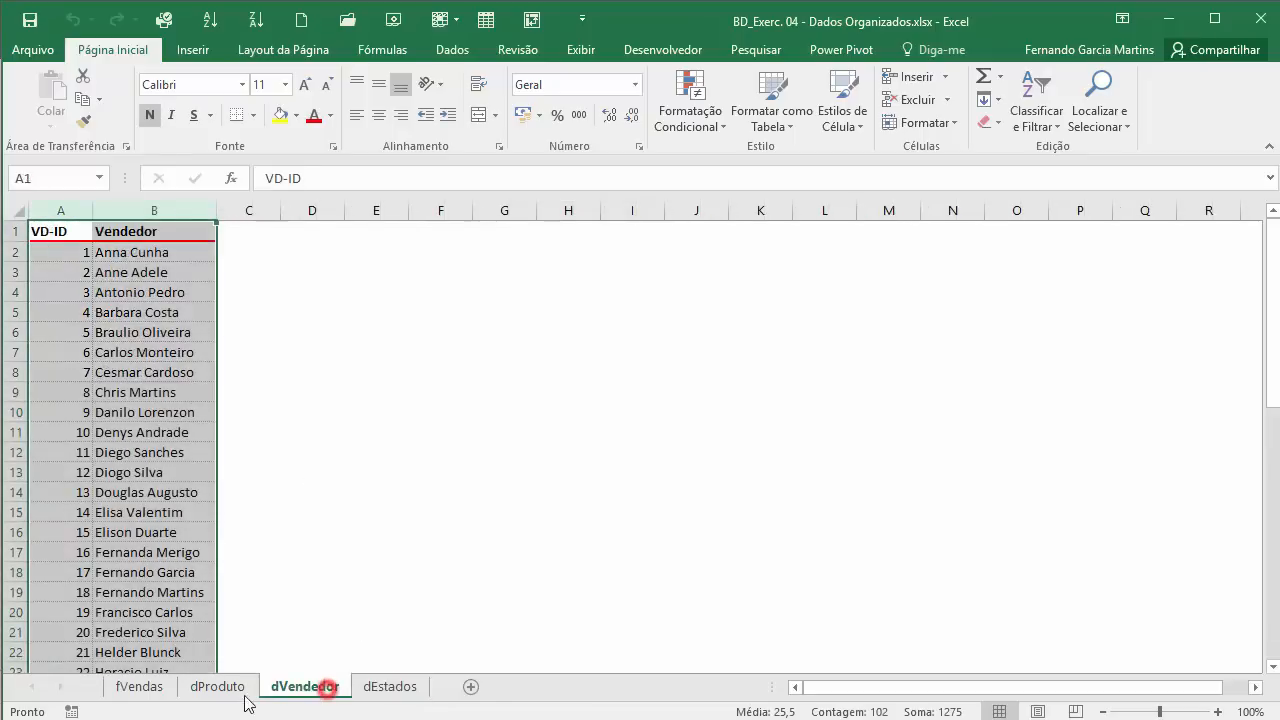
- Compare the fVendas sales sheet with the dimension sheets dProduto, dVendedor and dEstados, ending on fVendas
left_click(212, 688)
left_click(130, 688)
left_click(210, 688)
left_click(305, 688)
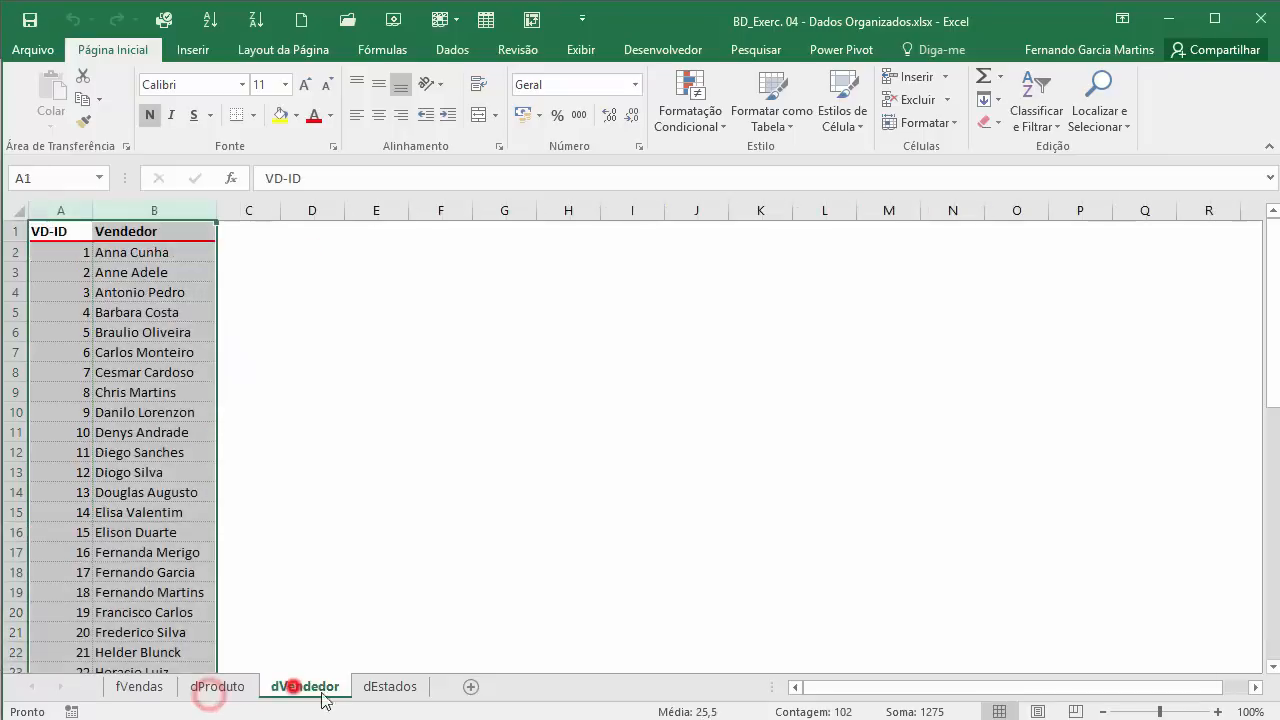
left_click(385, 688)
left_click(291, 688)
left_click(212, 688)
left_click(125, 688)
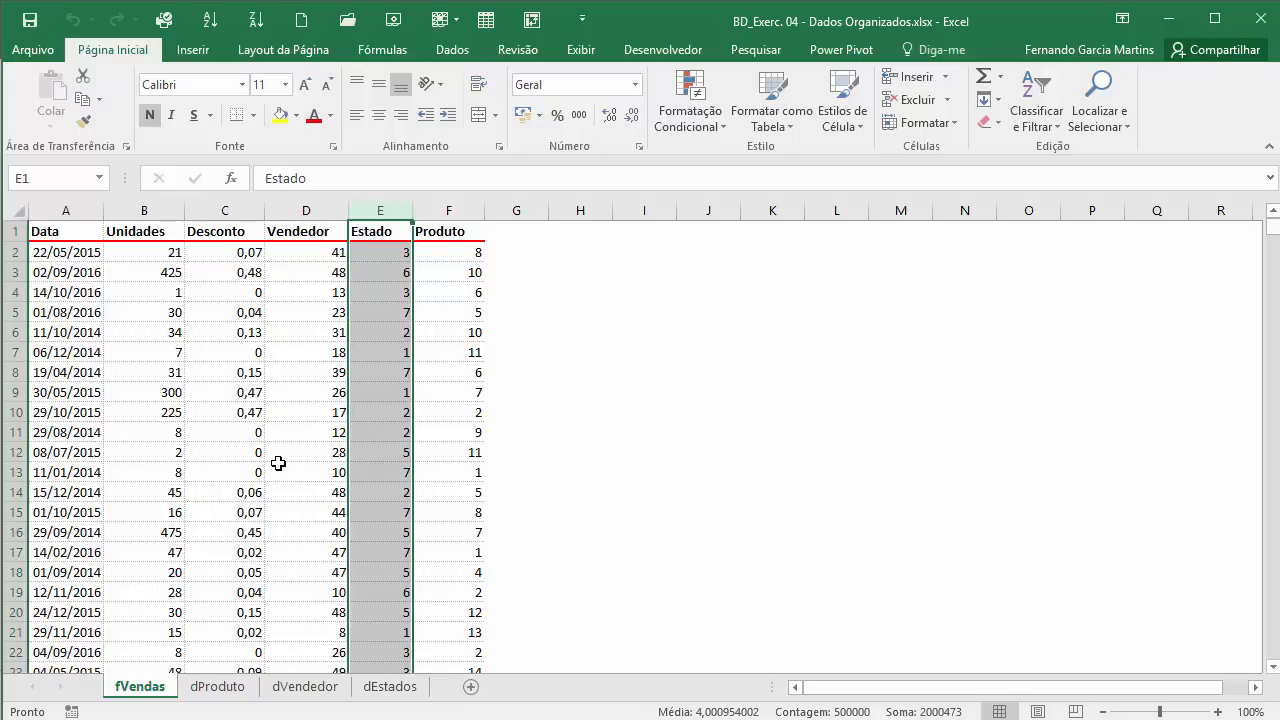
- Review the structure of the three dimension sheets dProduto, dVendedor and dEstados, ending on dVendedor
left_click(205, 687)
left_click(300, 687)
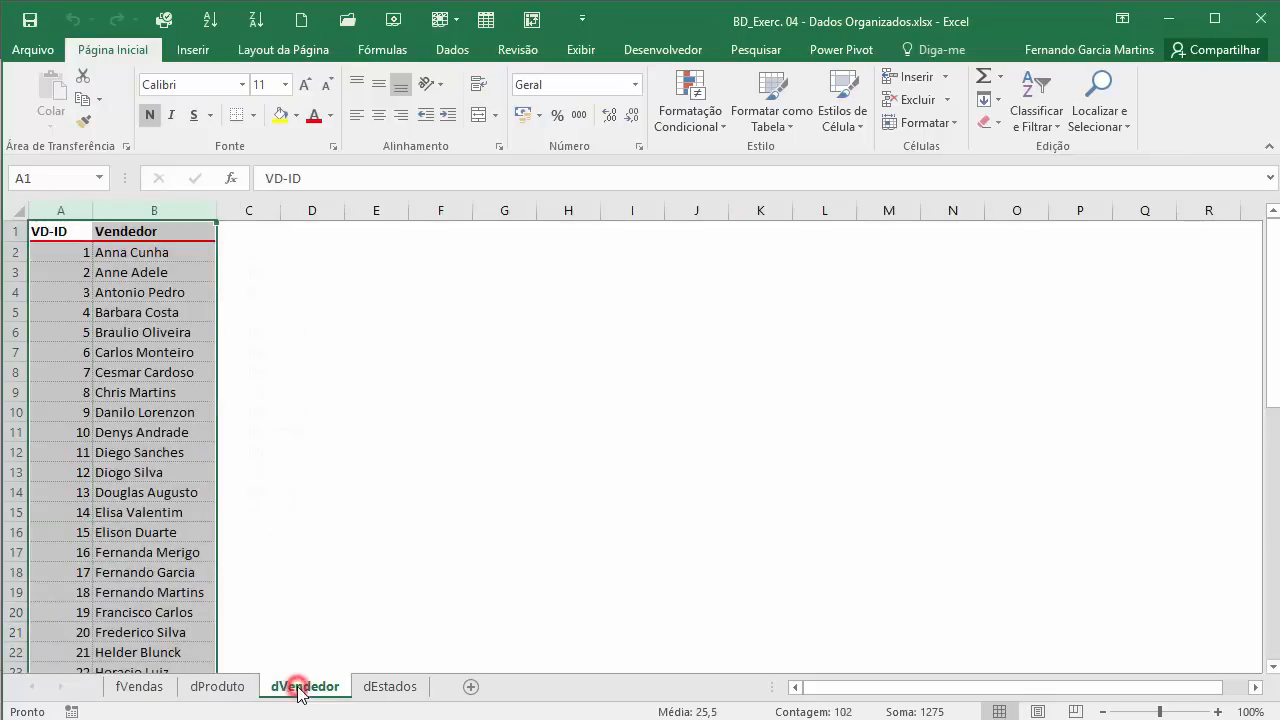
left_click(388, 688)
left_click(310, 688)
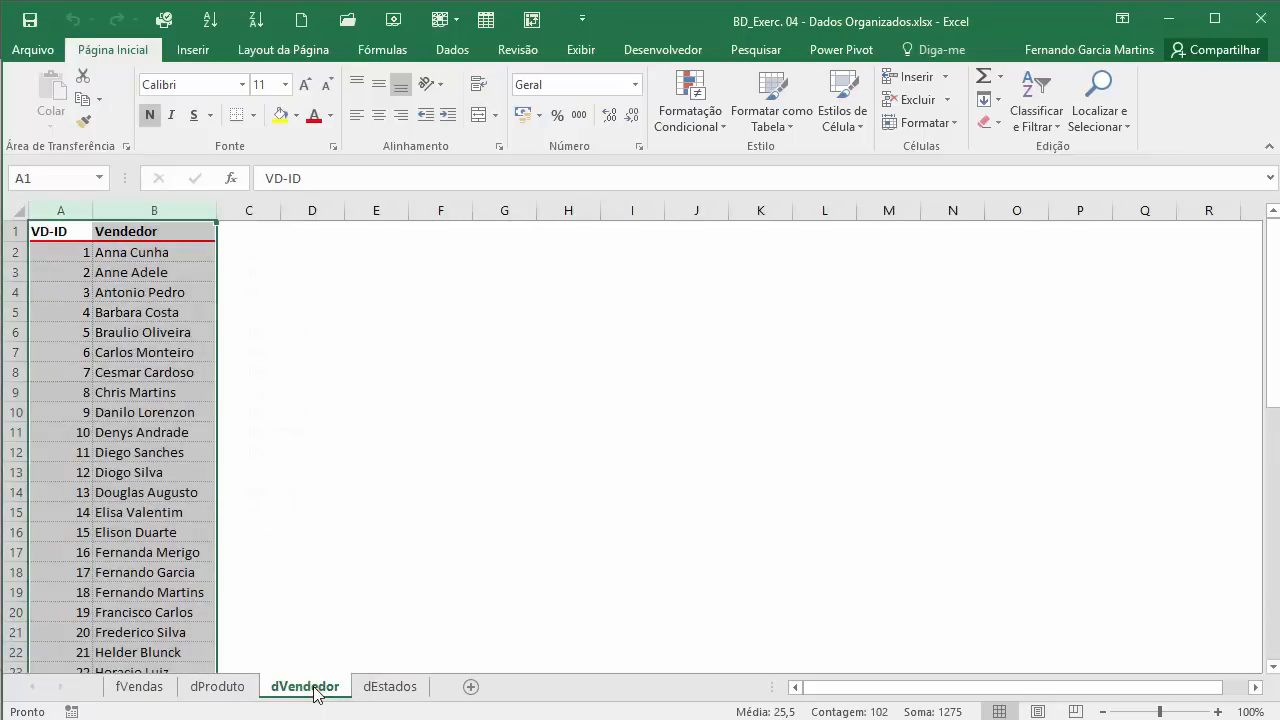
left_click(208, 687)
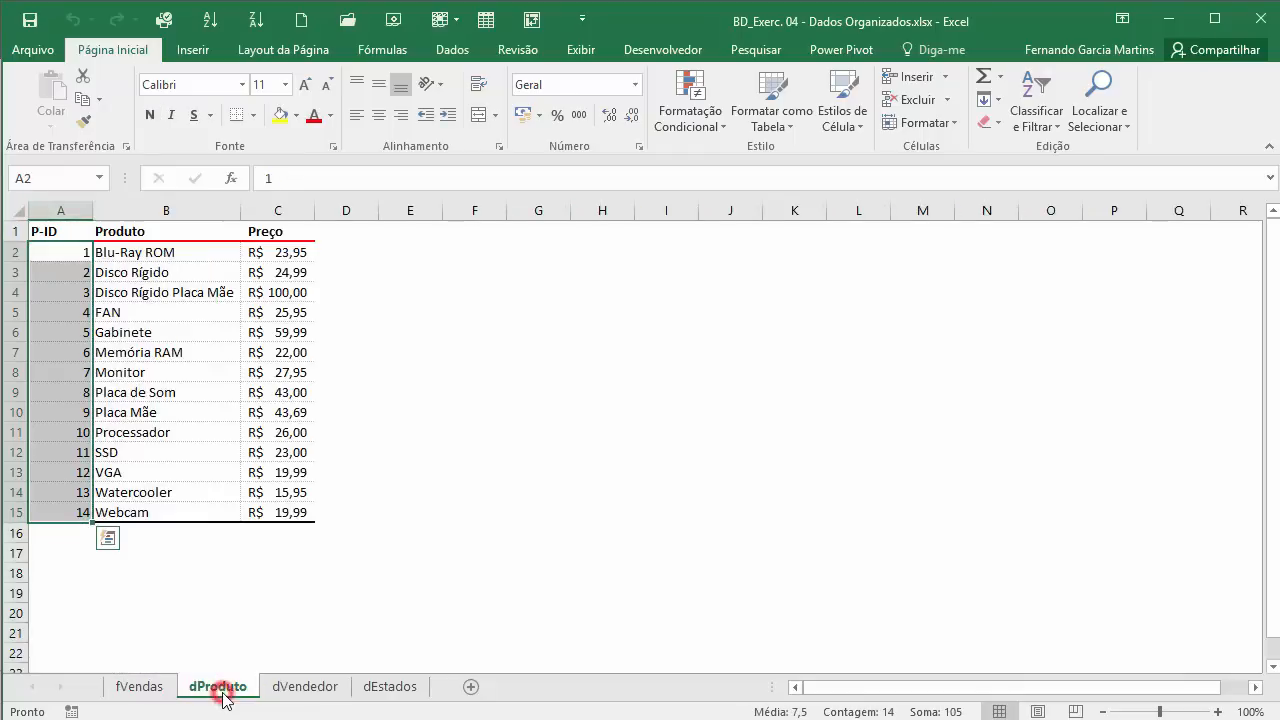
left_click(300, 687)
left_click(394, 686)
left_click(286, 686)
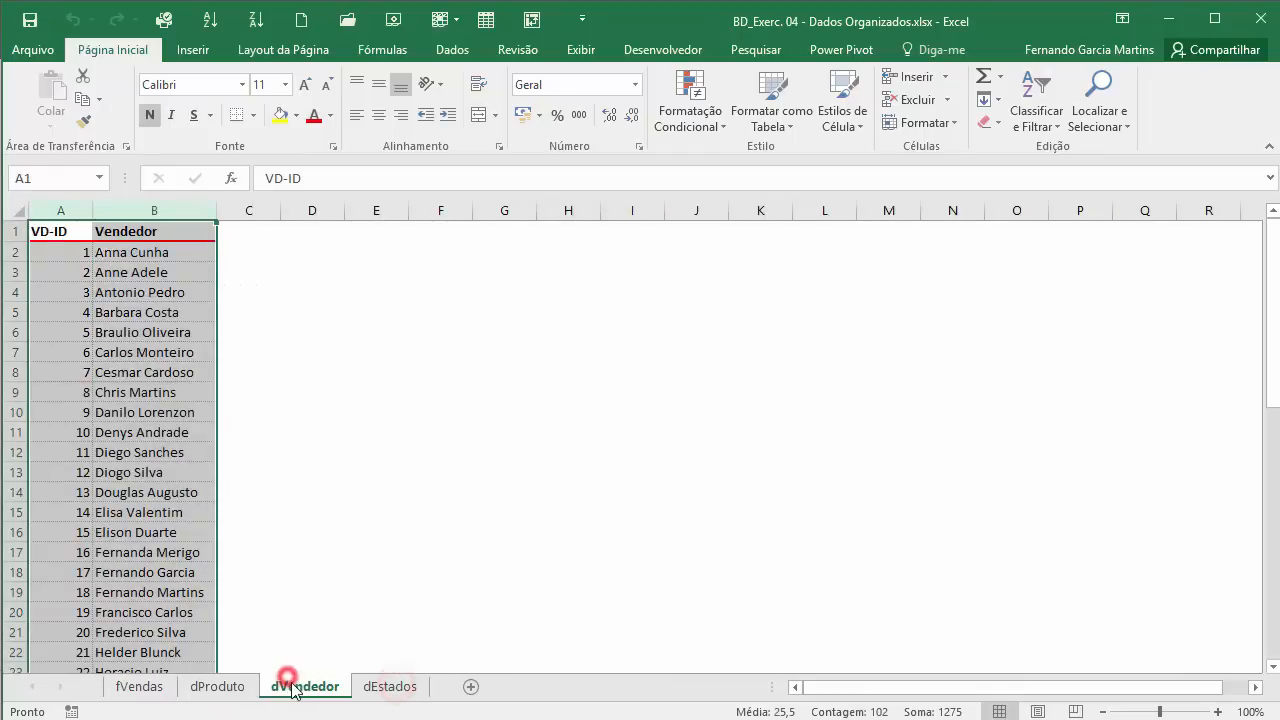
- Point out the empty columns C, D and E beside the seller list in dVendedor
left_click(252, 208)
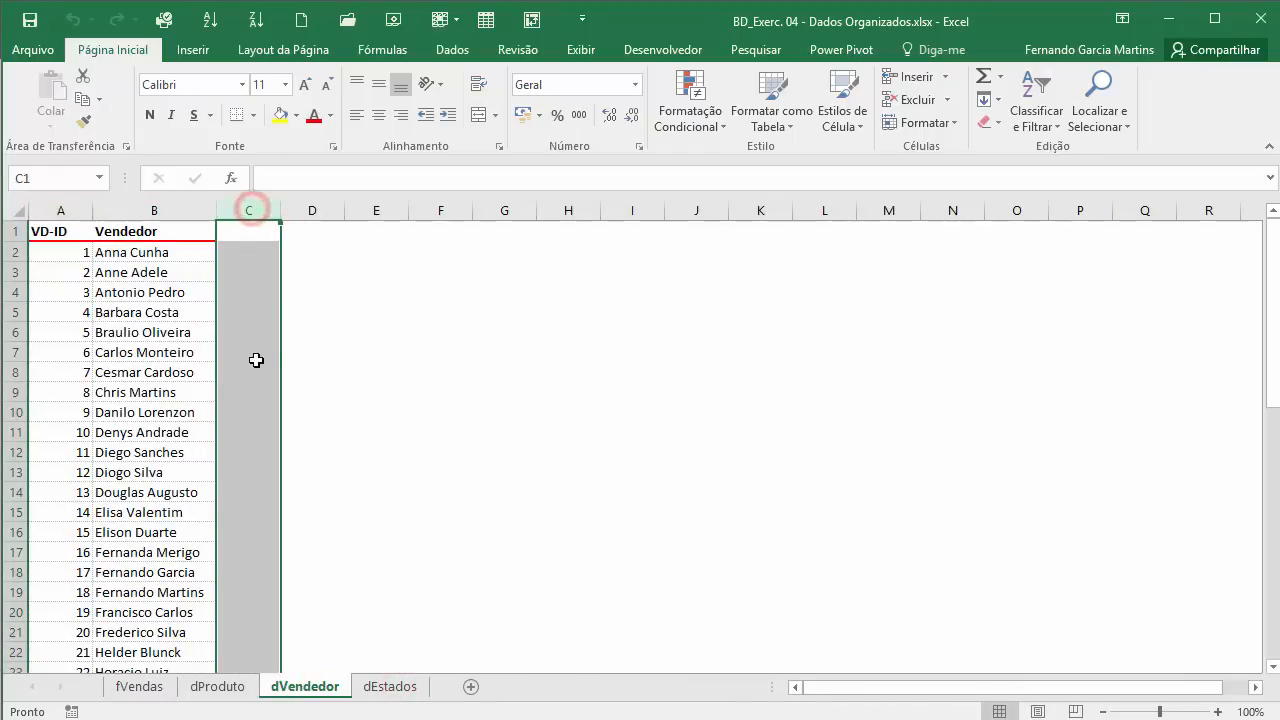
left_click(318, 209)
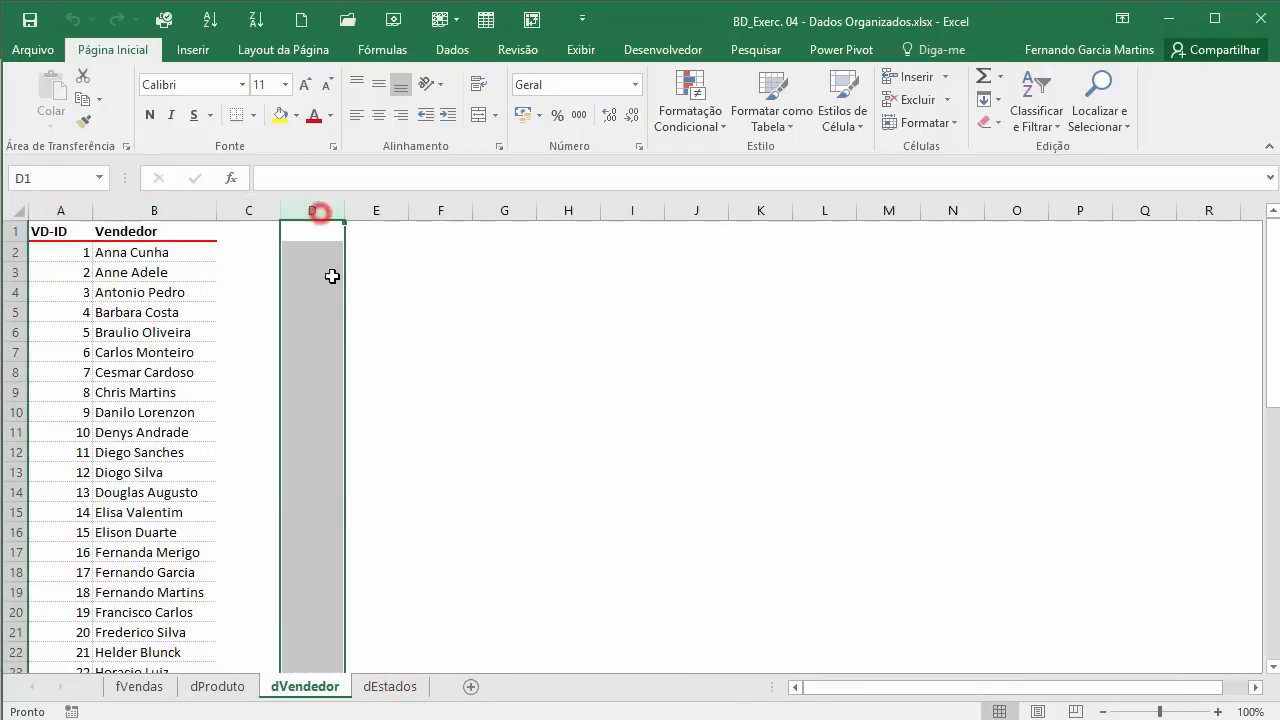
left_click(378, 209)
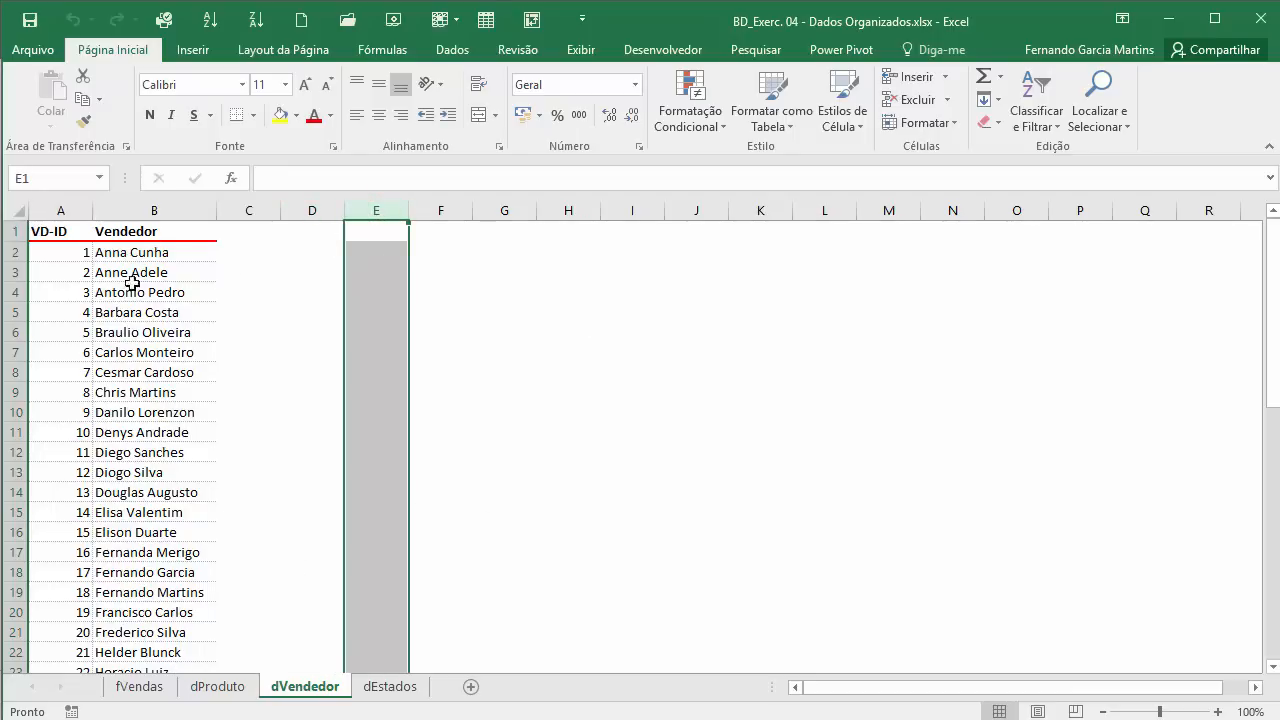
- Look through the dProduto, dVendedor and dEstados lookup tables again, returning to dProduto
left_click(210, 688)
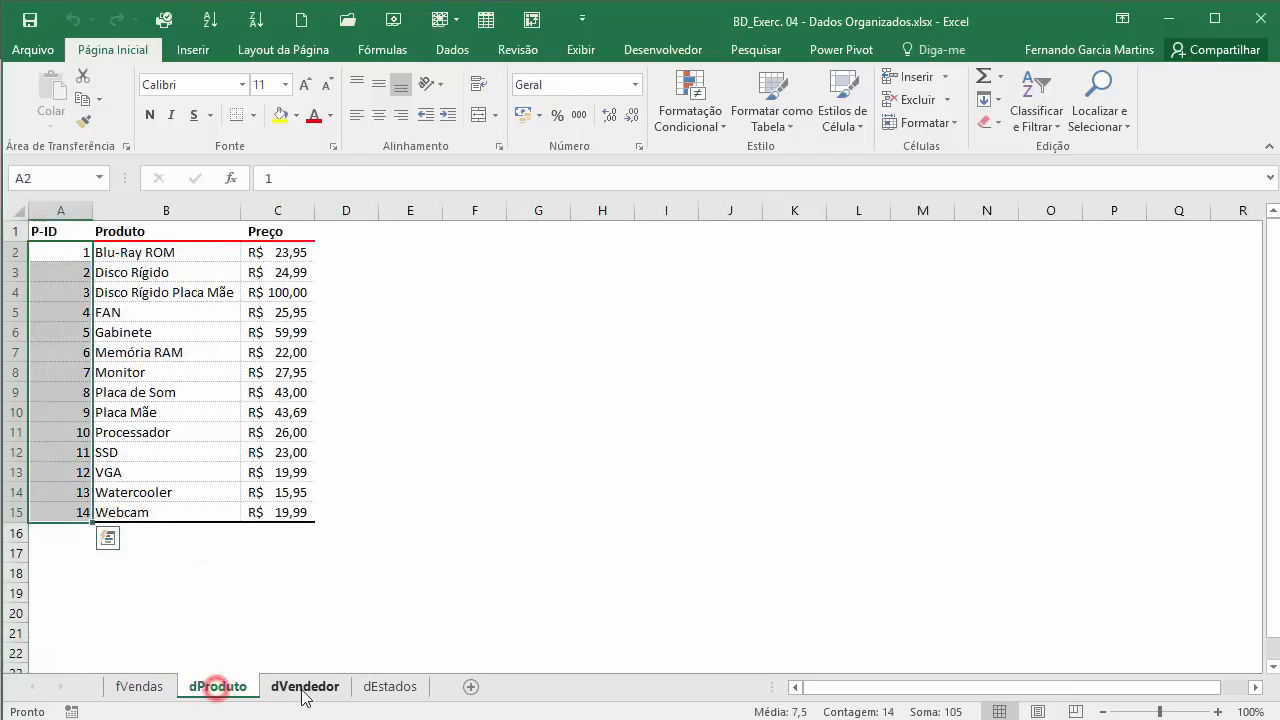
left_click(318, 688)
left_click(365, 688)
left_click(302, 687)
left_click(222, 688)
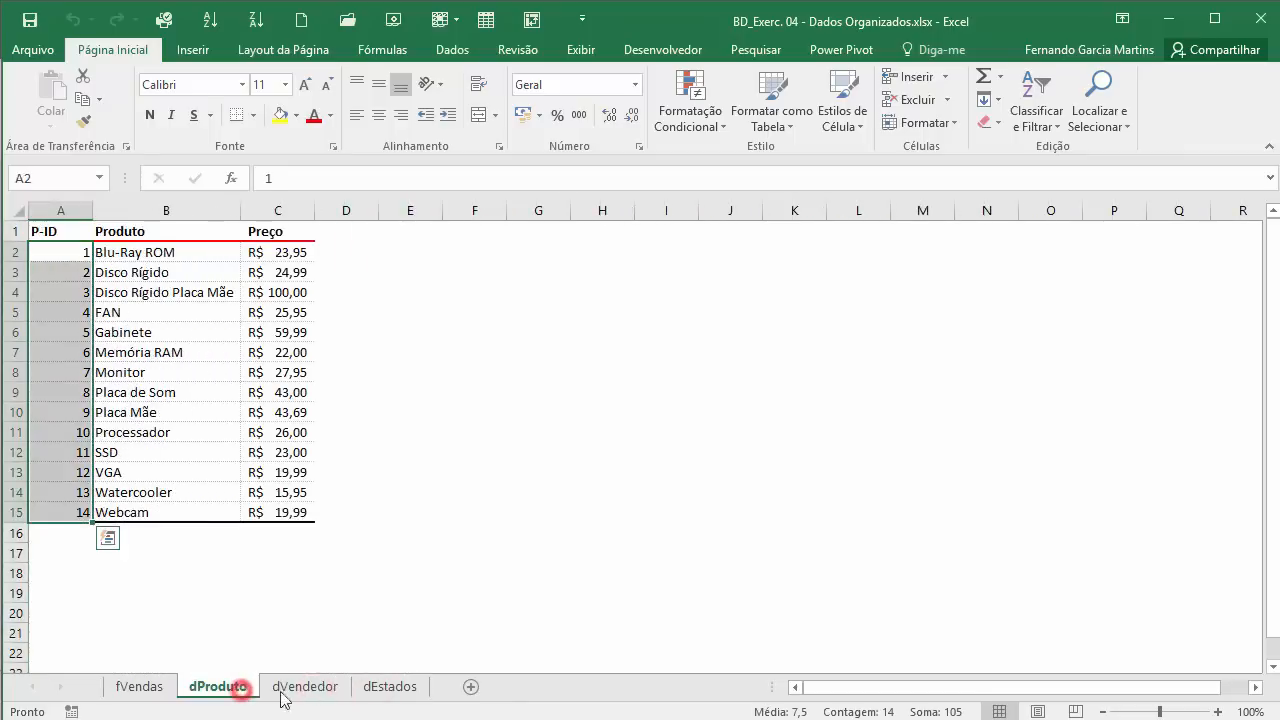
- Examine the fields of the fVendas sheet by selecting sample cells and the whole Vendedor column
left_click(140, 687)
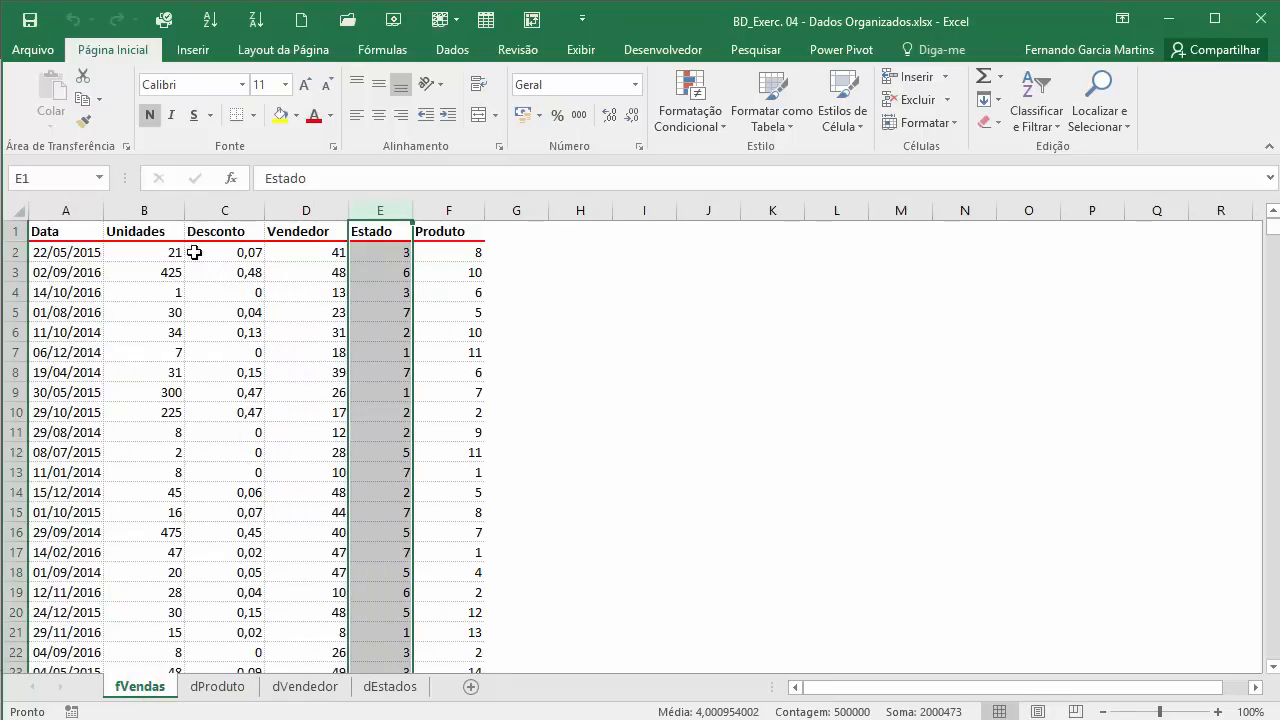
left_click(303, 248)
left_click(380, 250)
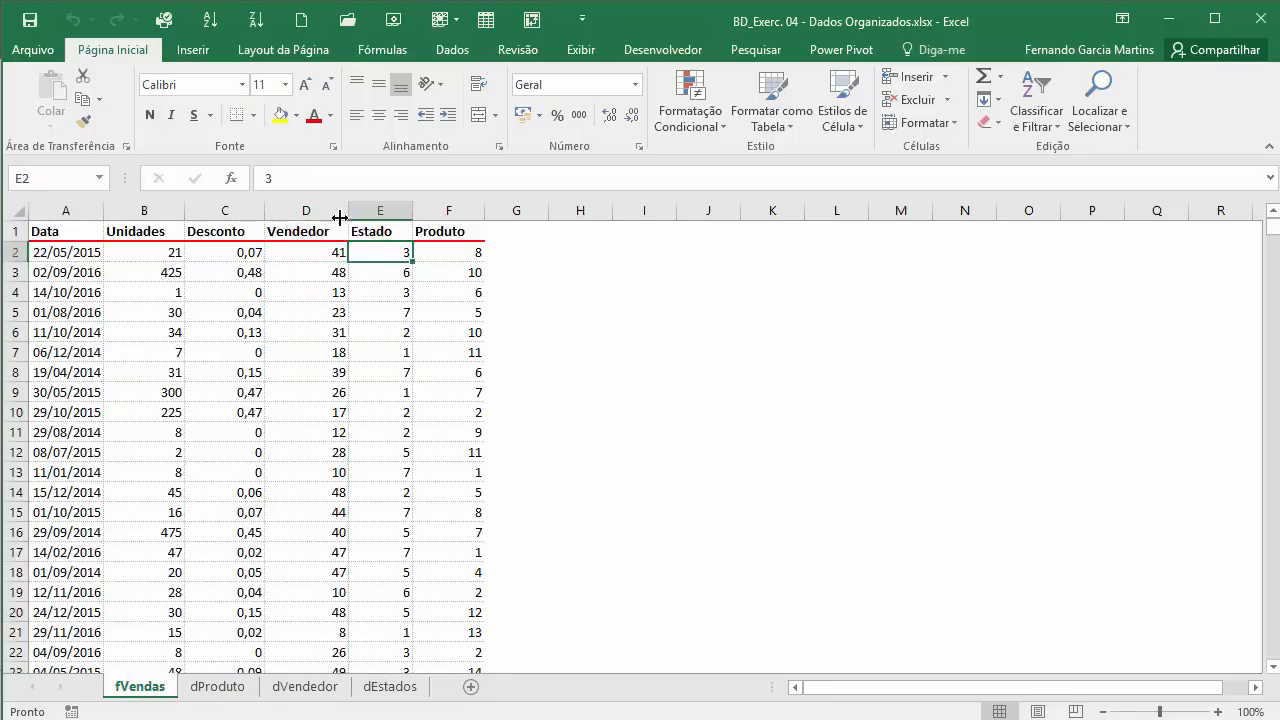
left_click(224, 254)
left_click(488, 234)
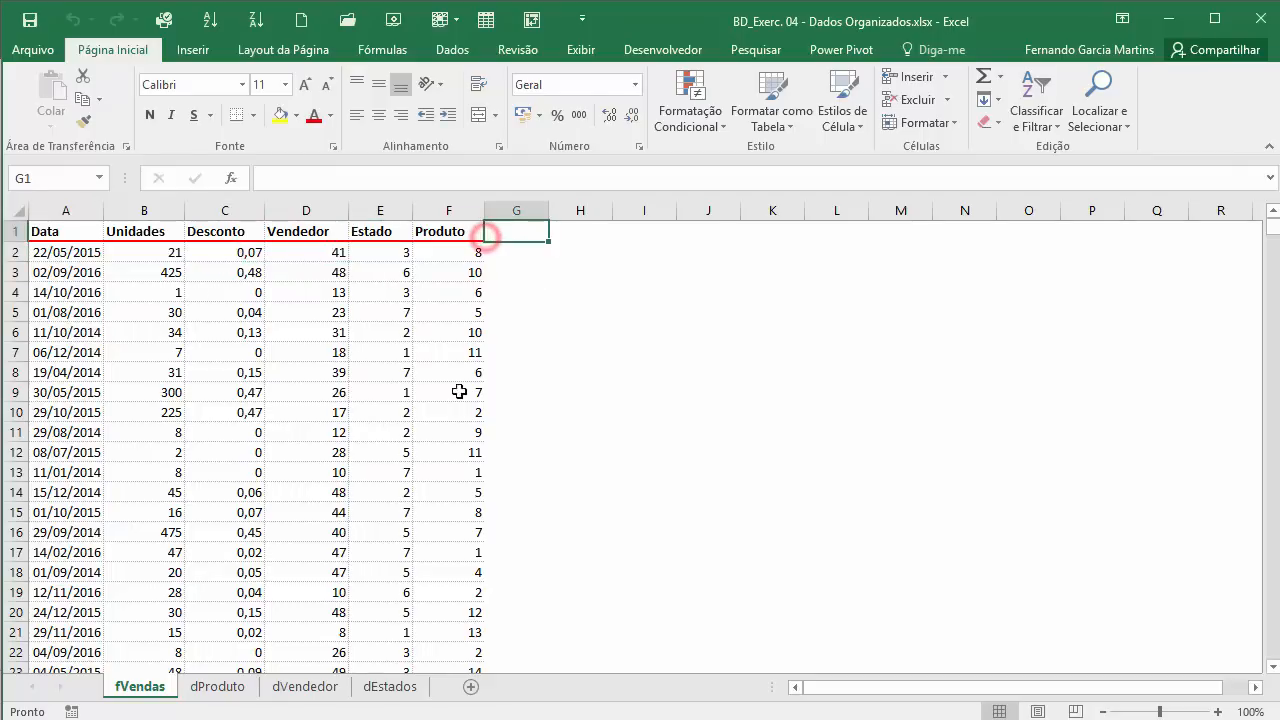
left_click(116, 314)
left_click(280, 211)
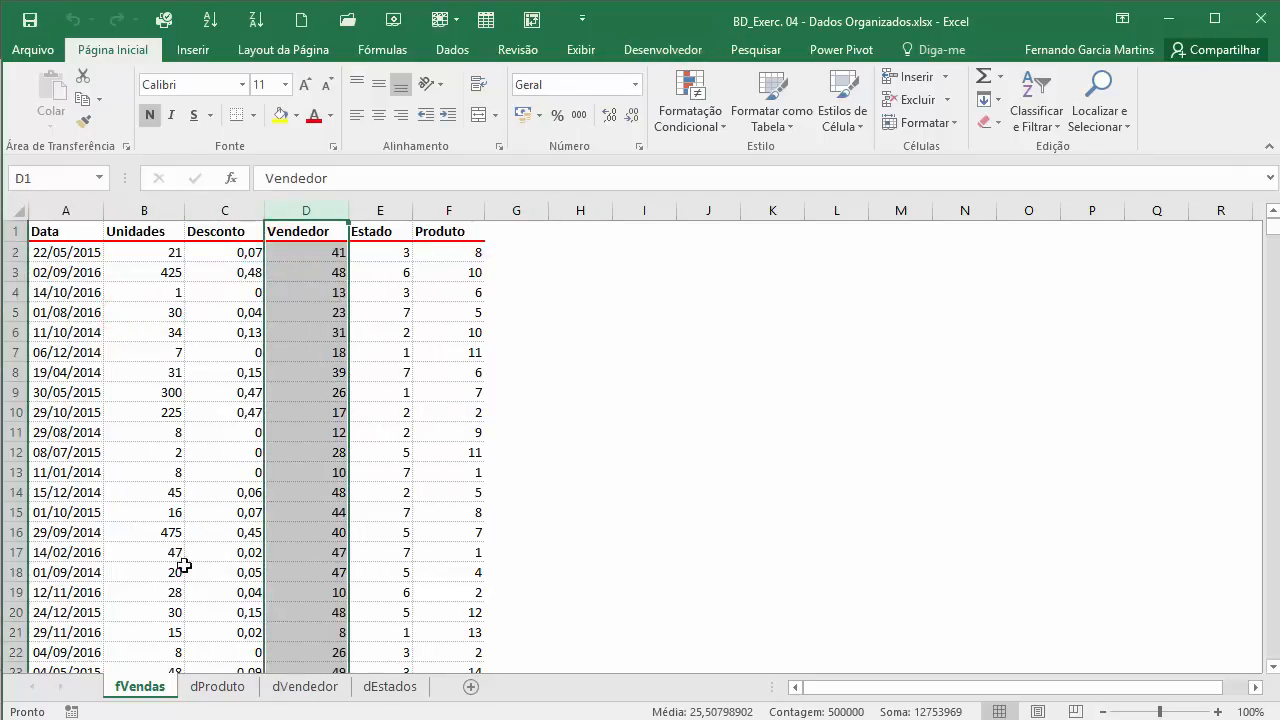
- Review all four sheets, fVendas, dProduto, dVendedor and dEstados, to see how the data is split between them
left_click(183, 686)
left_click(294, 688)
left_click(378, 687)
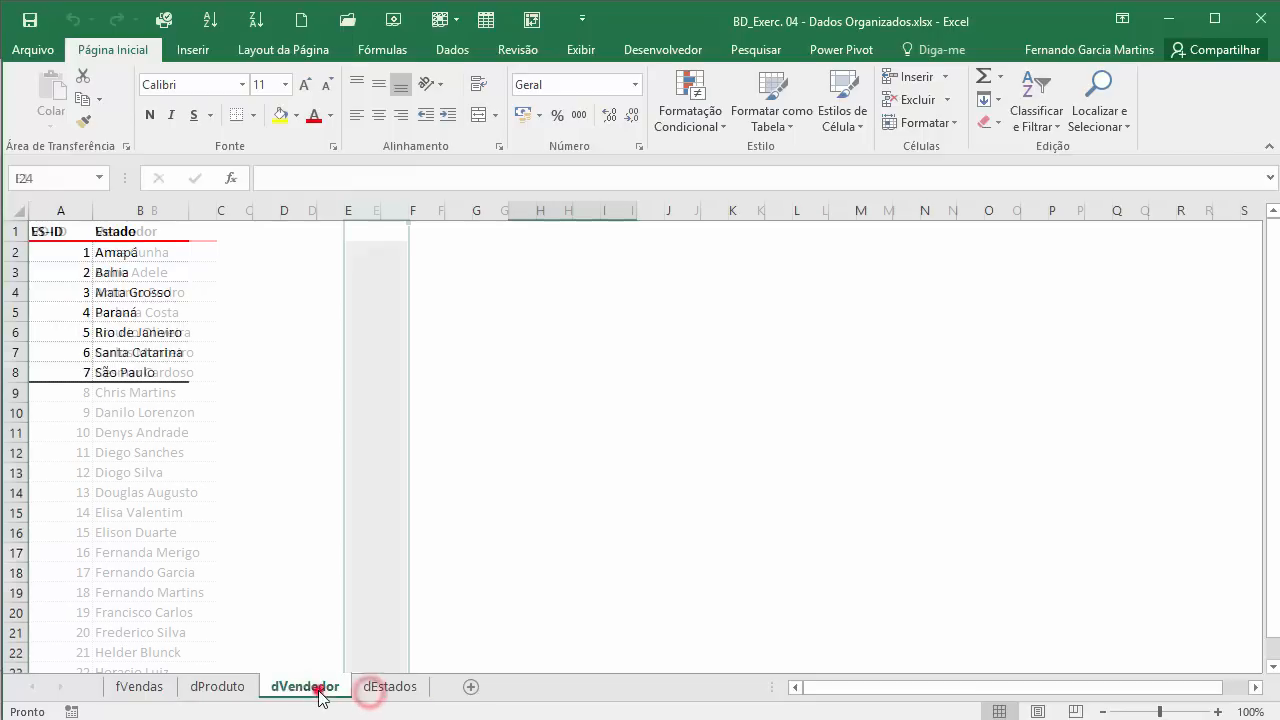
left_click(303, 687)
left_click(240, 688)
left_click(143, 690)
left_click(205, 687)
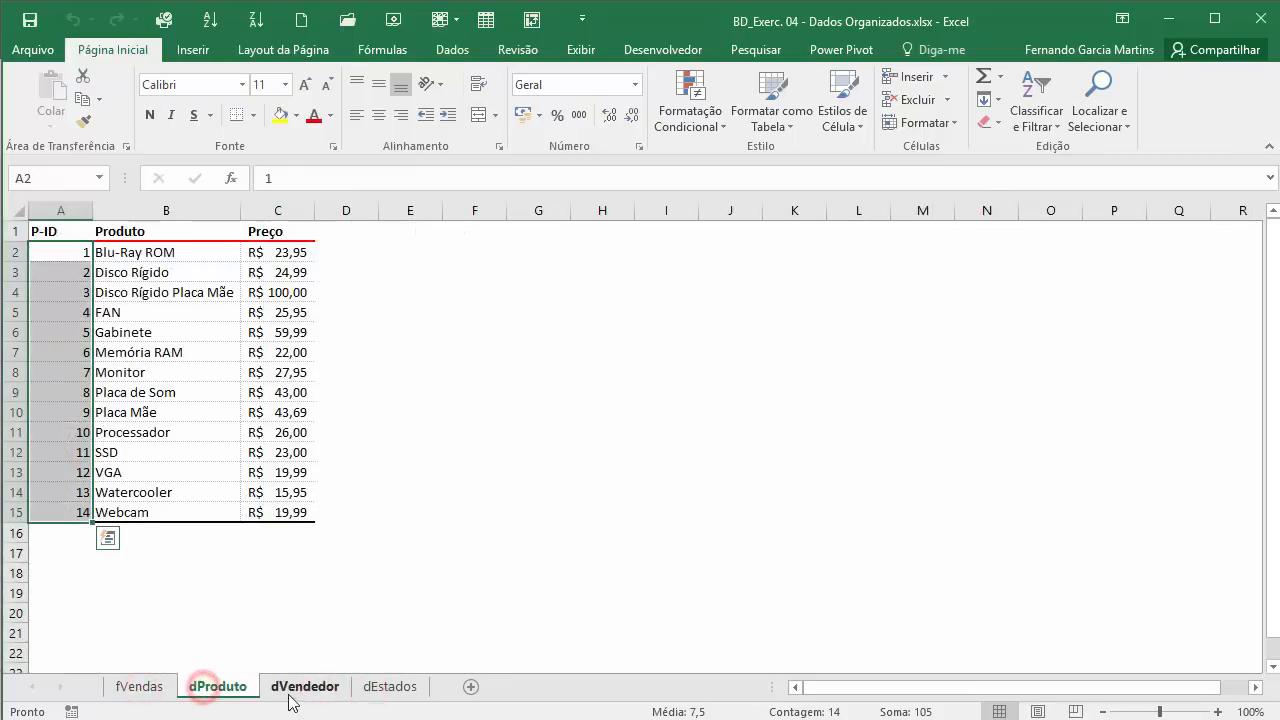
left_click(380, 686)
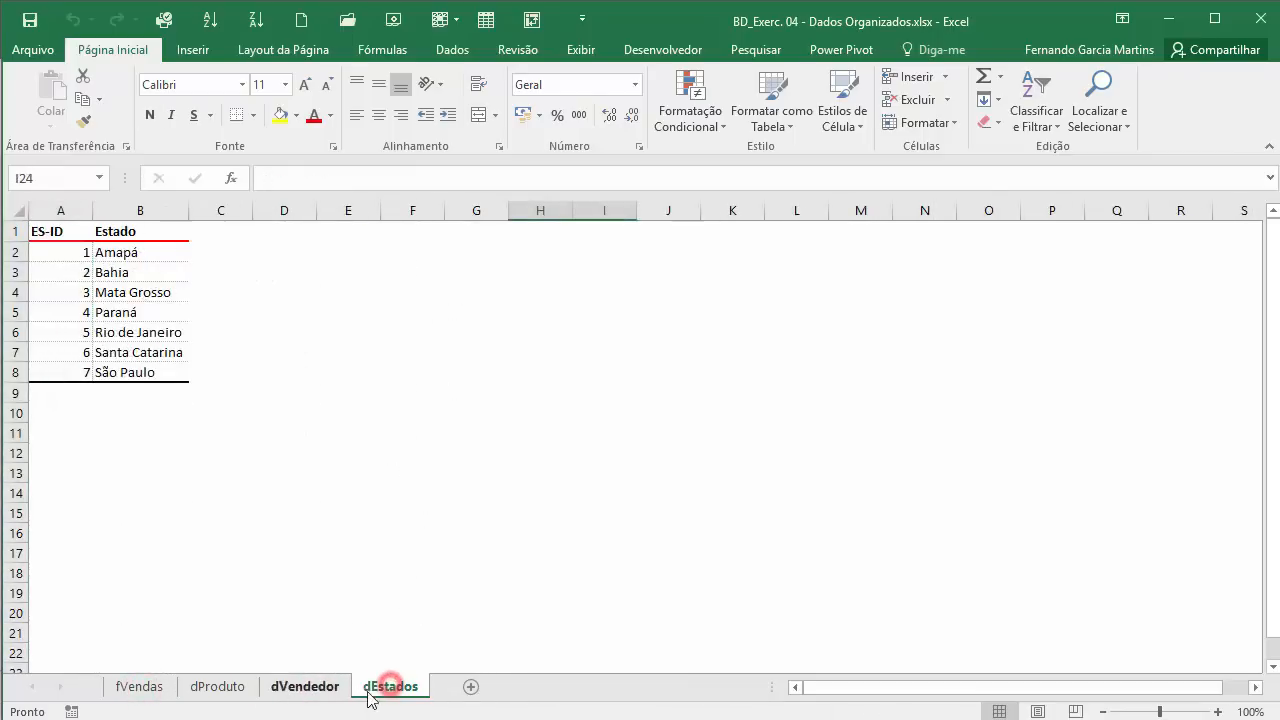
left_click(317, 697)
left_click(224, 690)
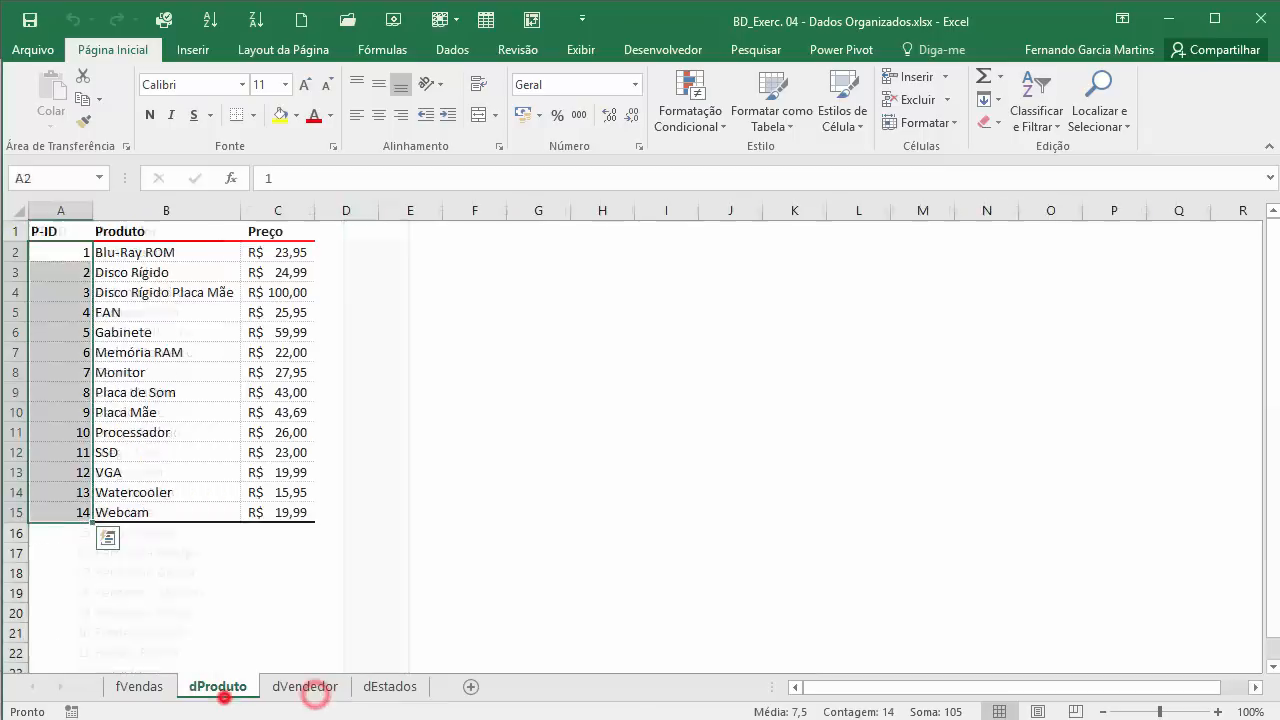
- Return to the fVendas sheet and close the BD_Exerc. 04 - Dados Organizados and BD_Exerc. 03 - Dados Não Organizados workbooks
left_click(131, 695)
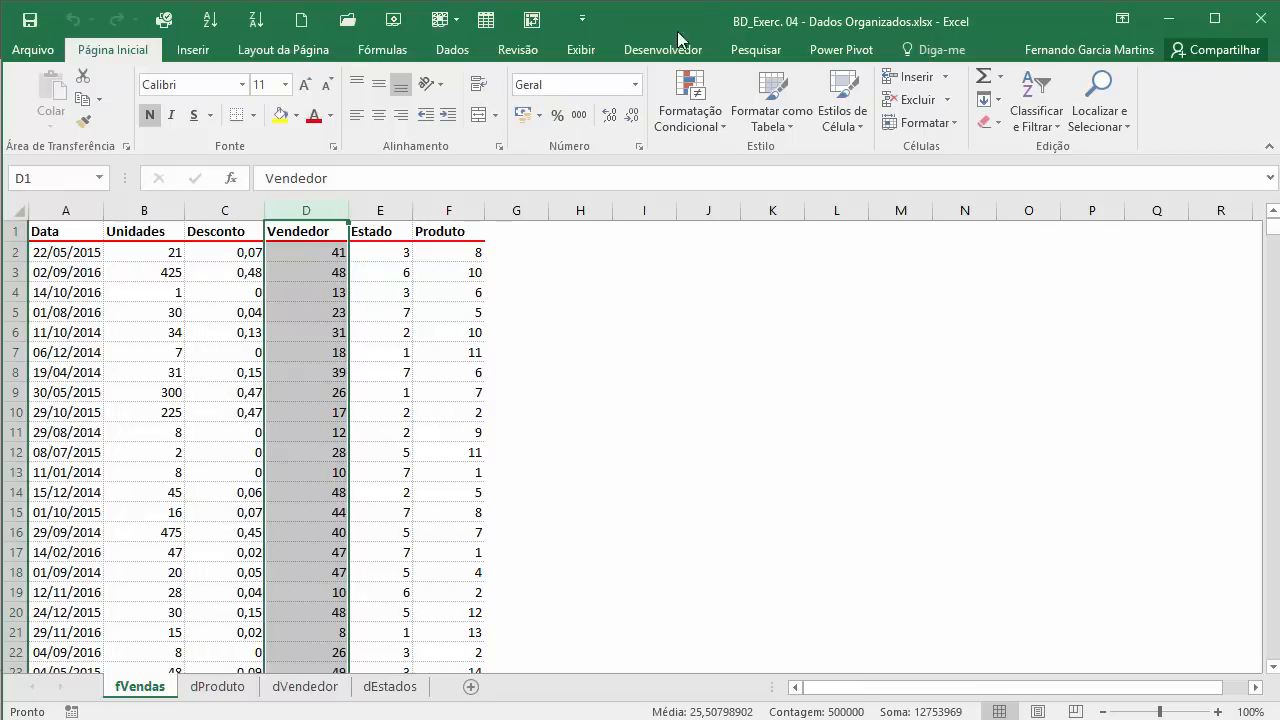
double_click(736, 30)
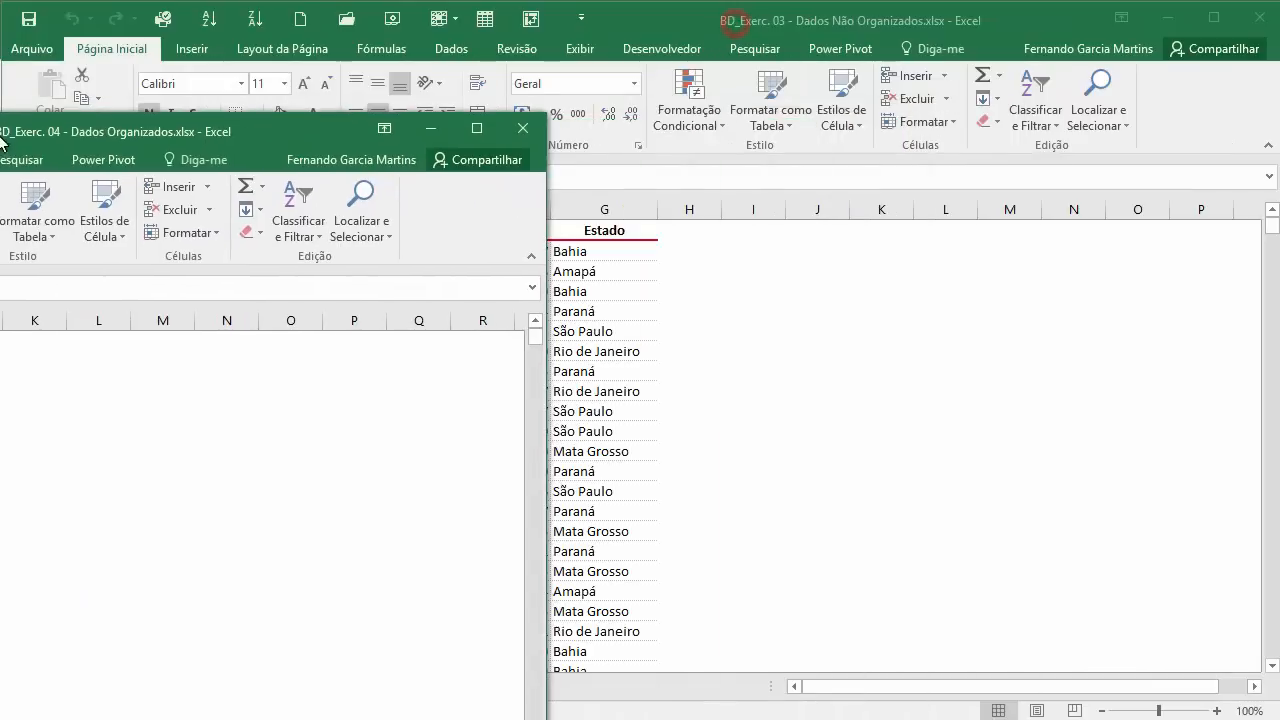
left_click(530, 127)
double_click(778, 20)
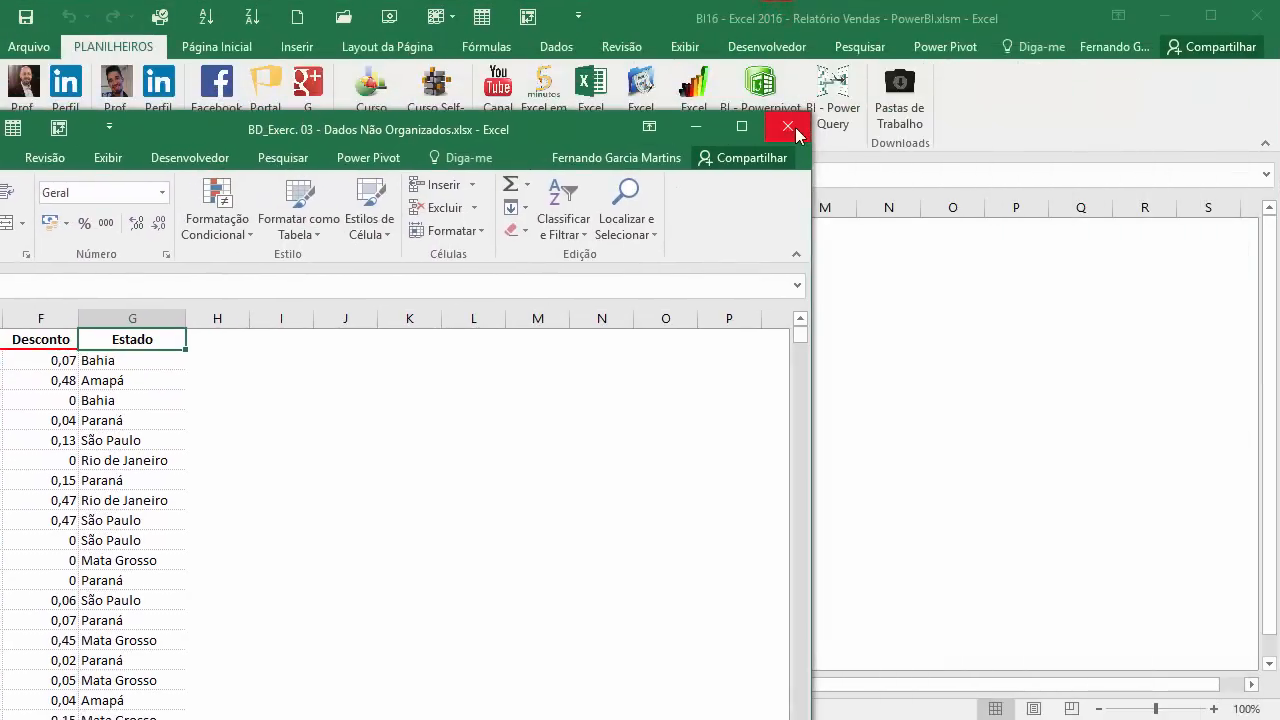
left_click(789, 128)
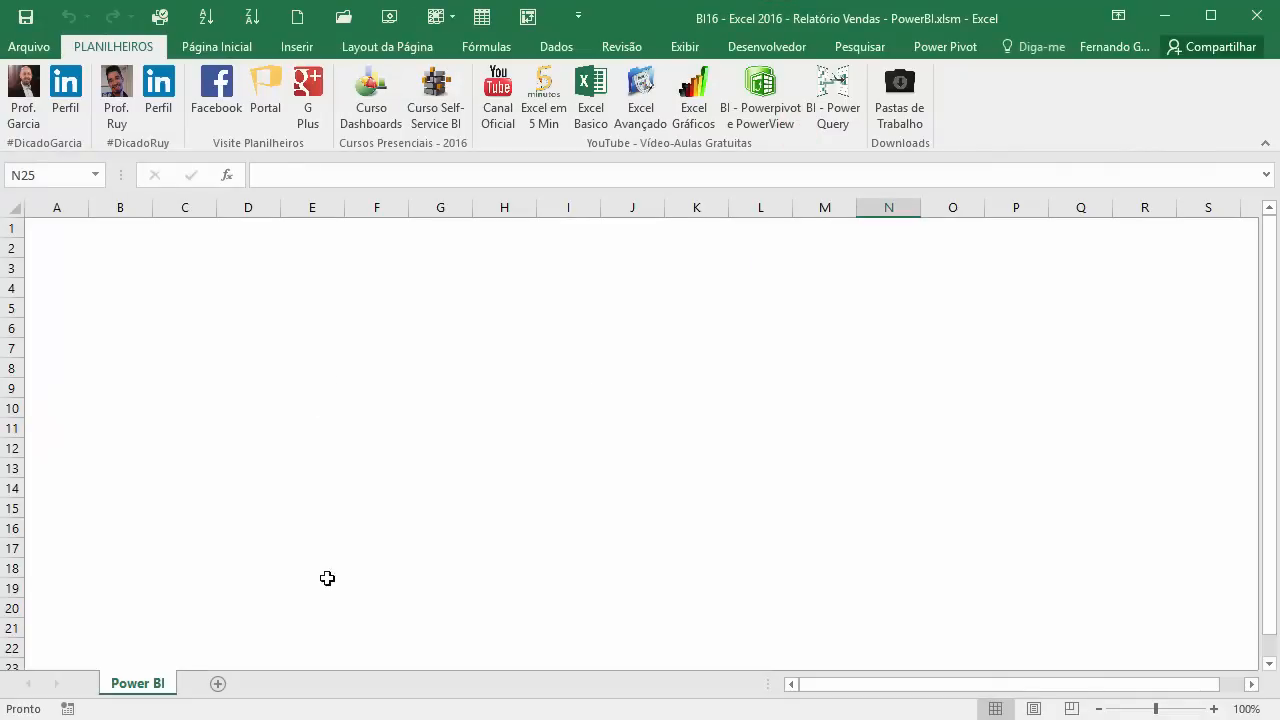
- Switch to File Explorer and open 03 - Curitiba.csv from the Exercício 1\Dados folder inside BI_16
key("alt+Tab")
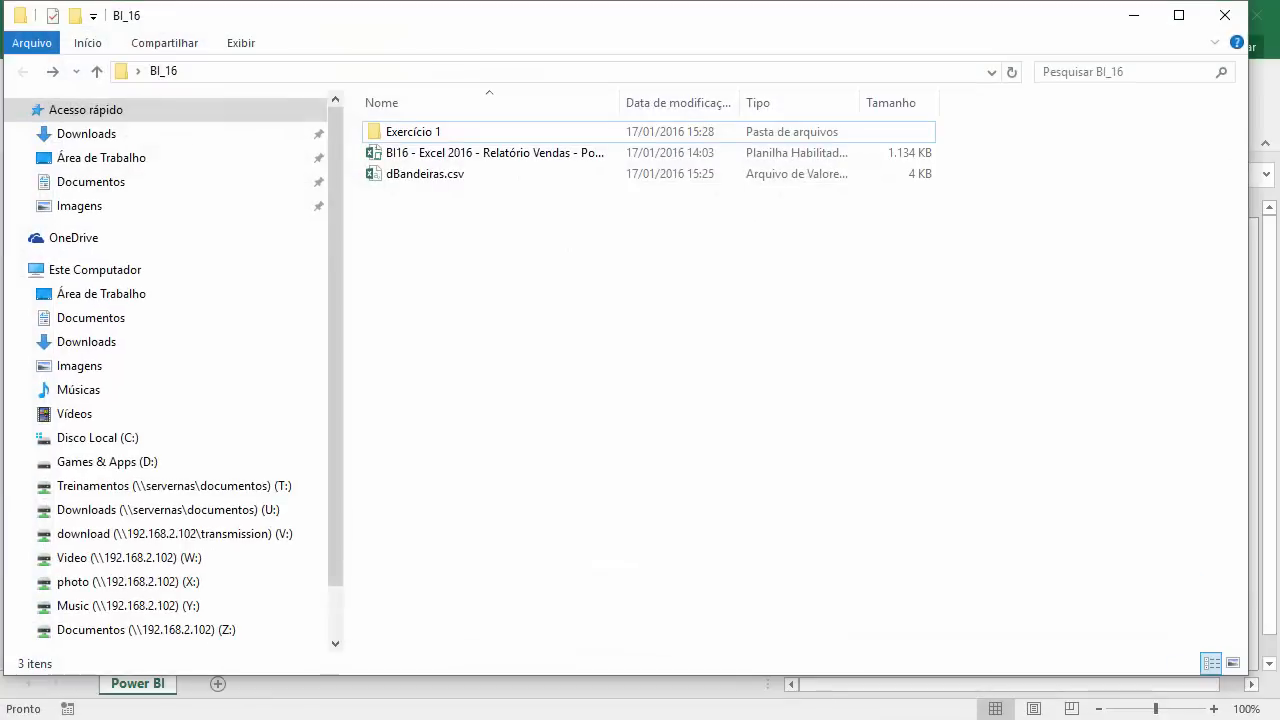
double_click(425, 131)
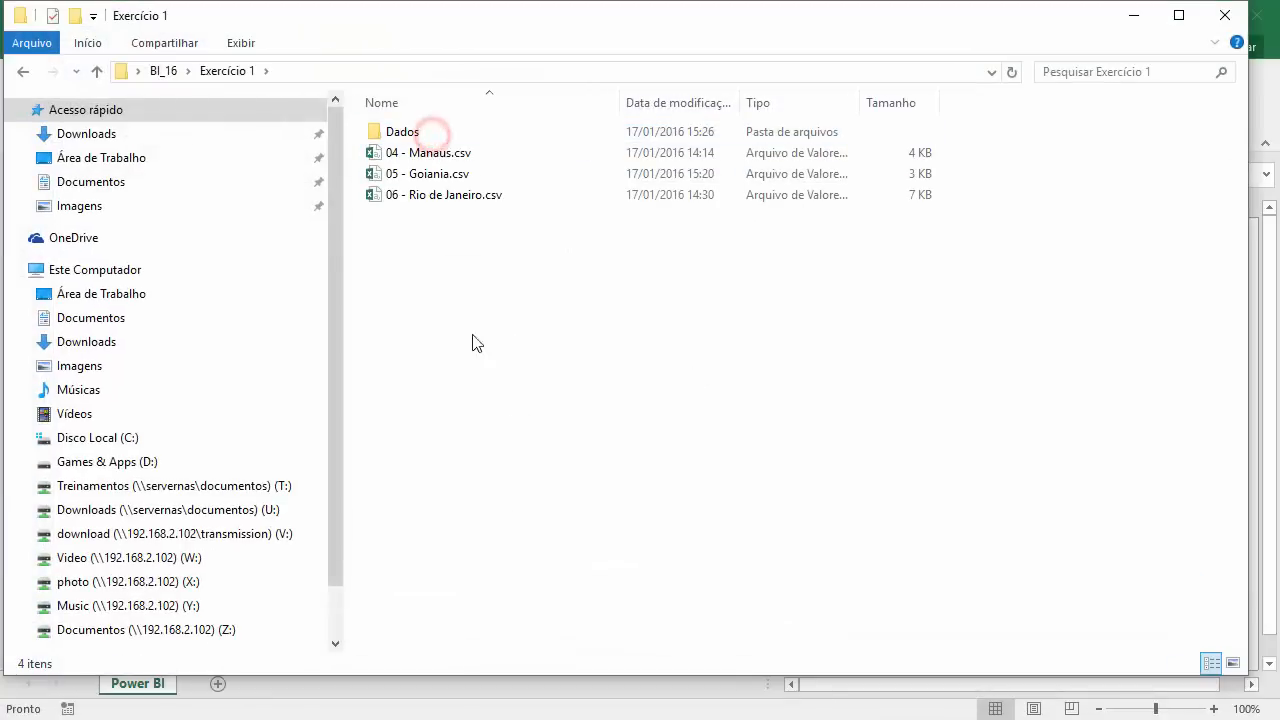
double_click(418, 133)
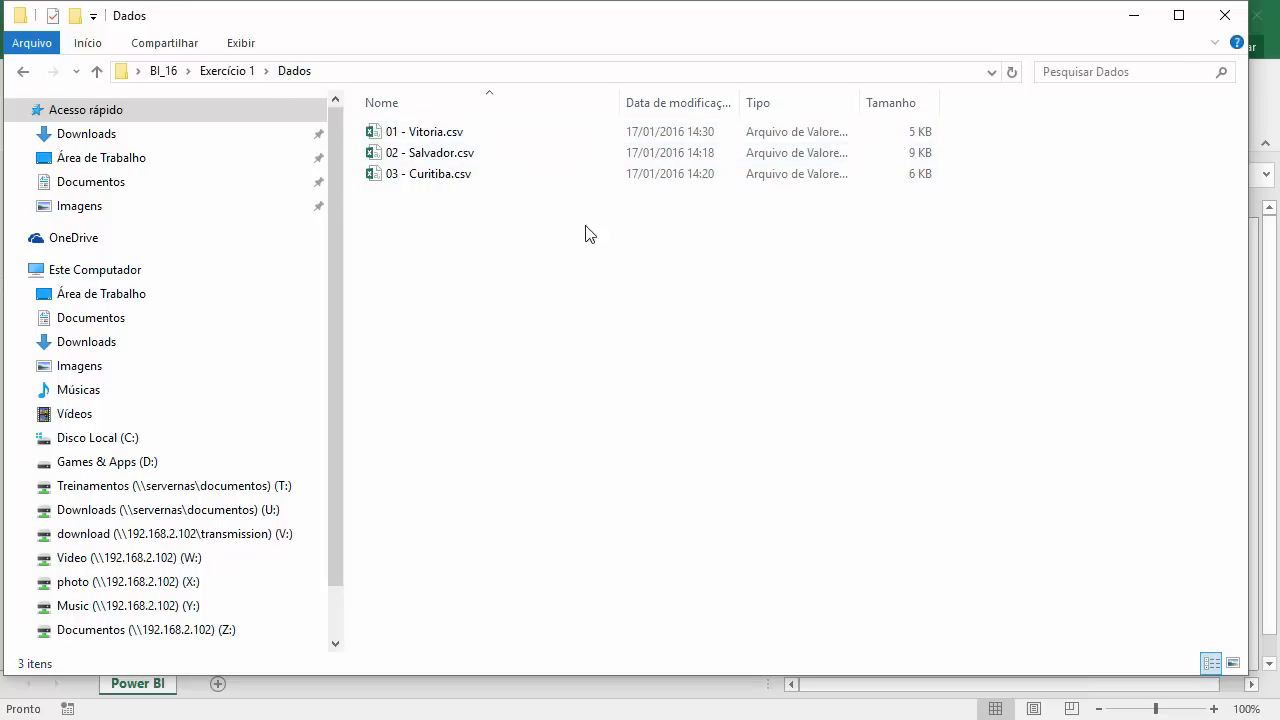
double_click(437, 176)
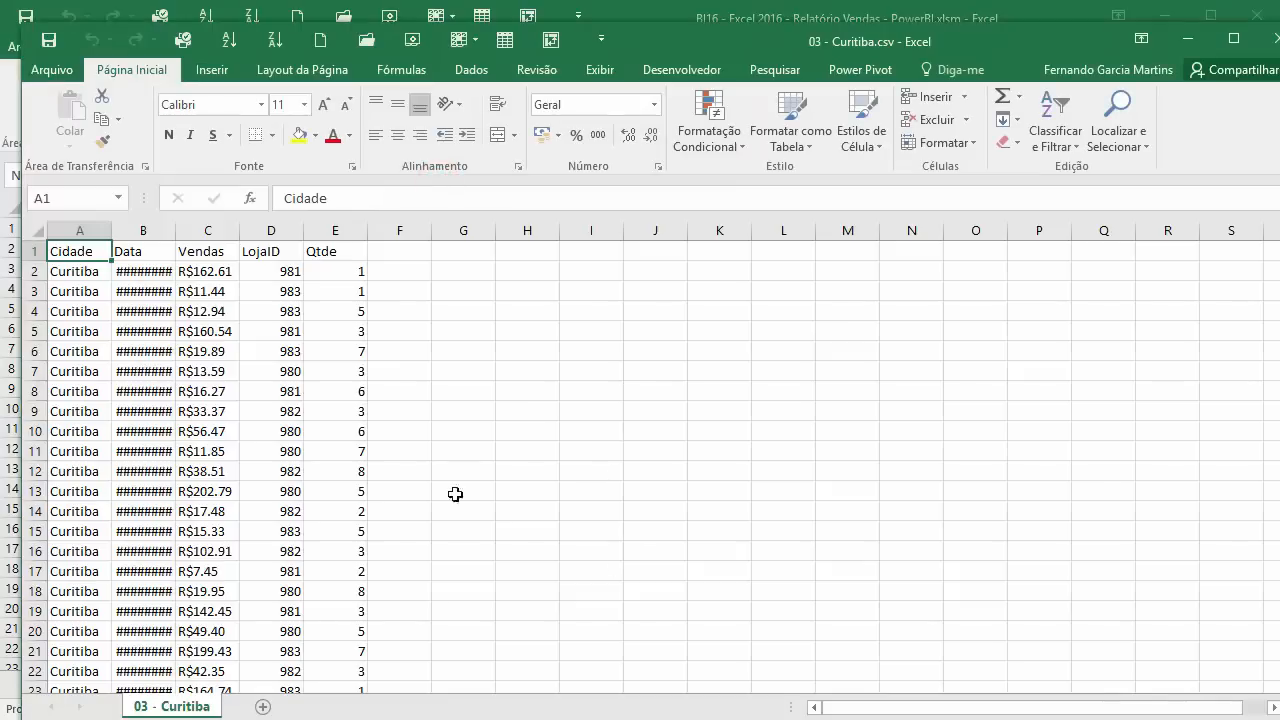
- Fit the Data column's width to show its dates, and examine the Cidade, Data, Vendas, LojaID and Qtde columns
double_click(174, 230)
left_click(329, 463)
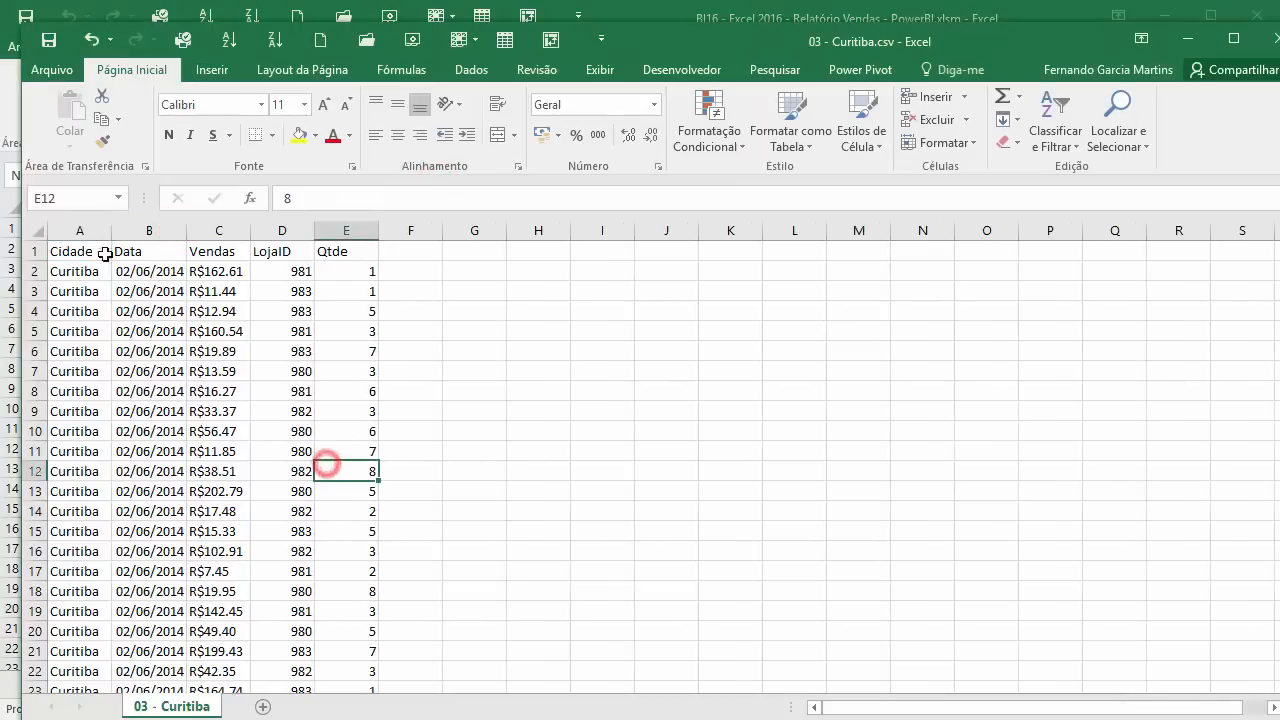
left_click(75, 233)
left_click(150, 230)
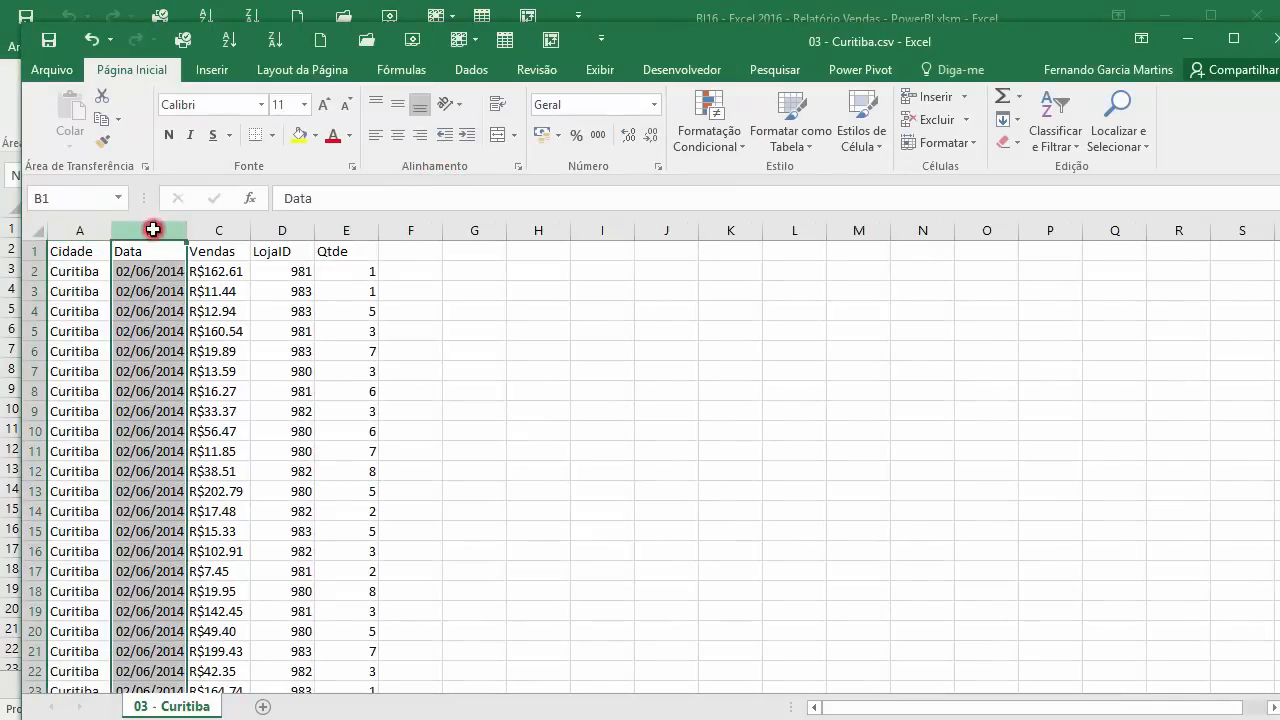
left_click(216, 230)
left_click(268, 231)
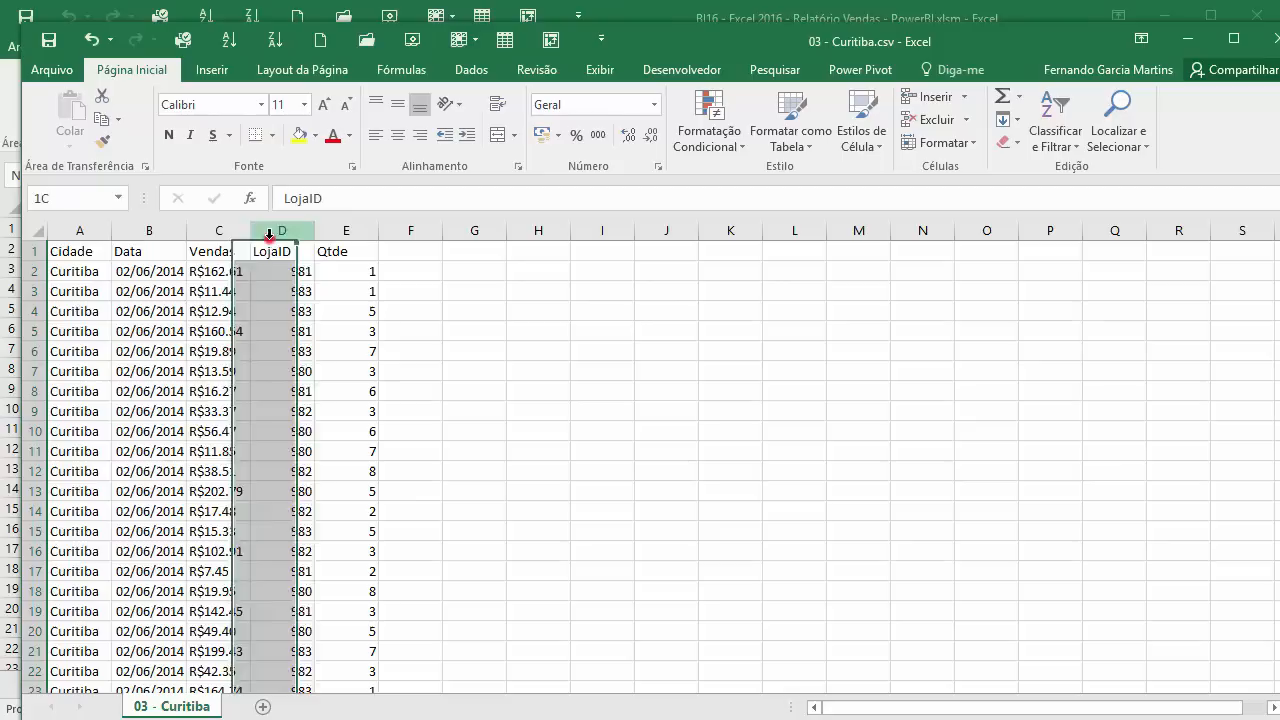
left_click(349, 231)
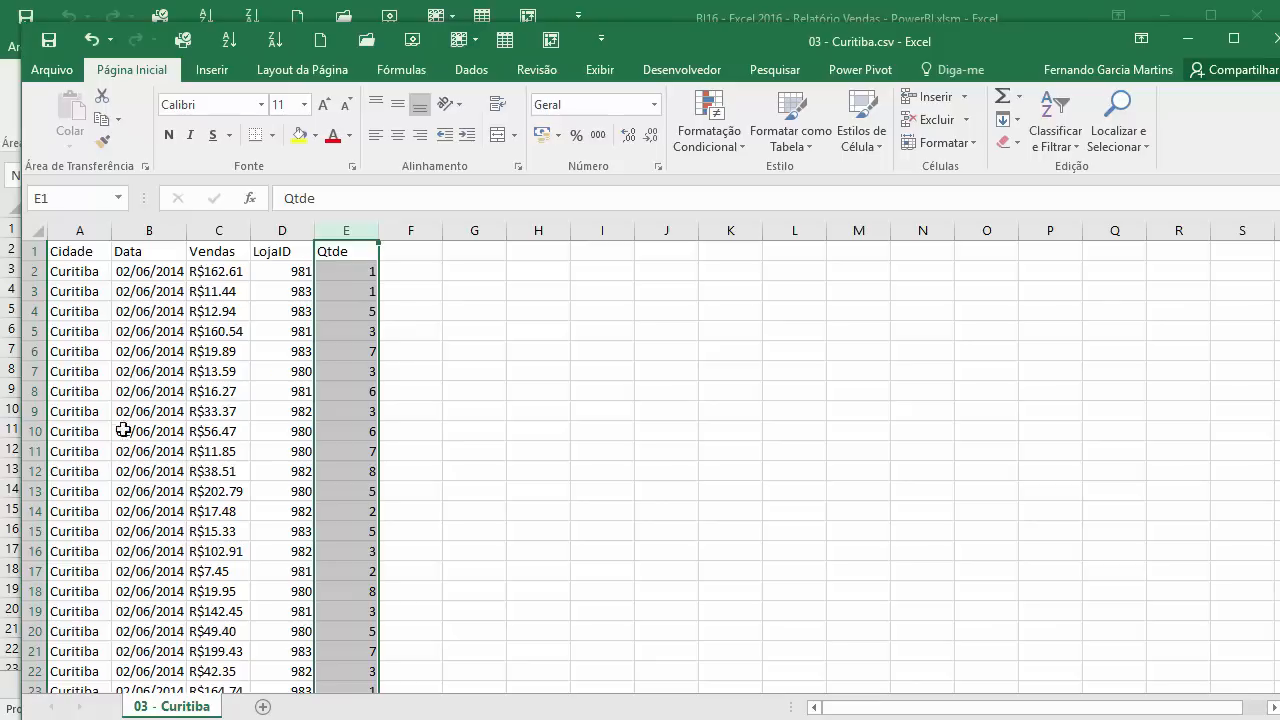
left_click(68, 231)
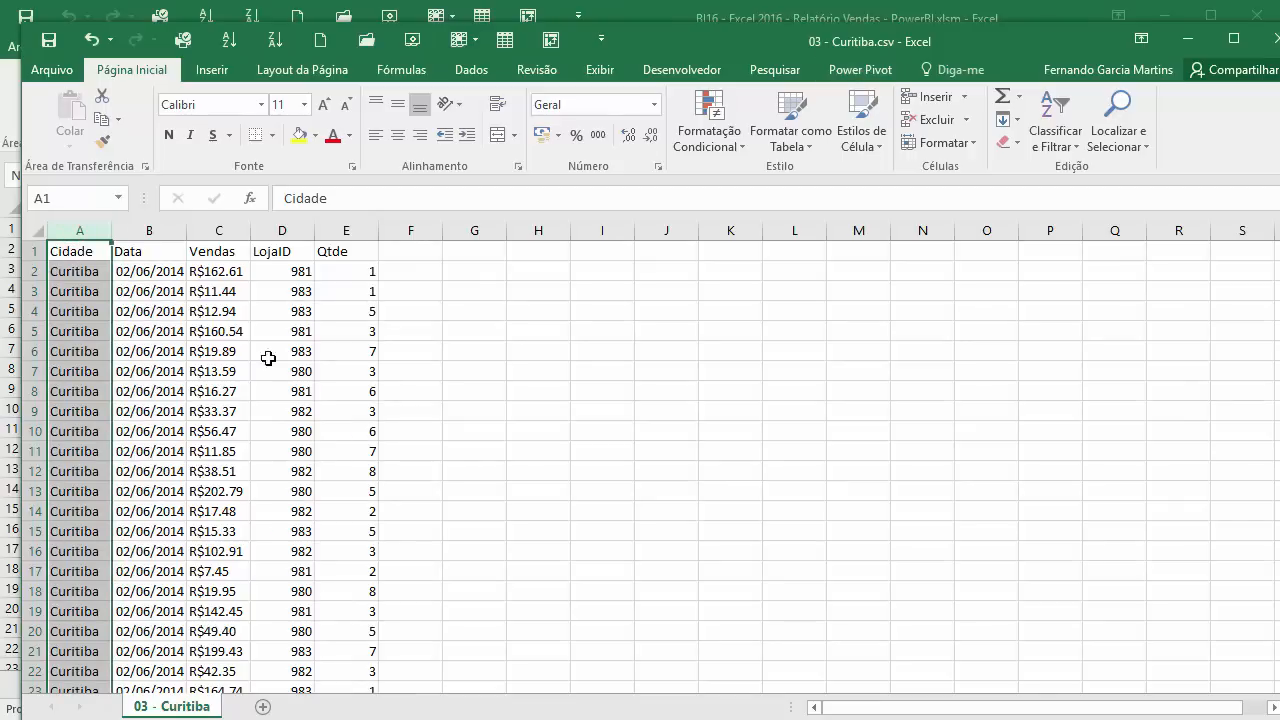
- Close 03 - Curitiba.csv without saving and return to the empty Power BI sheet
left_click_drag(988, 42, 937, 60)
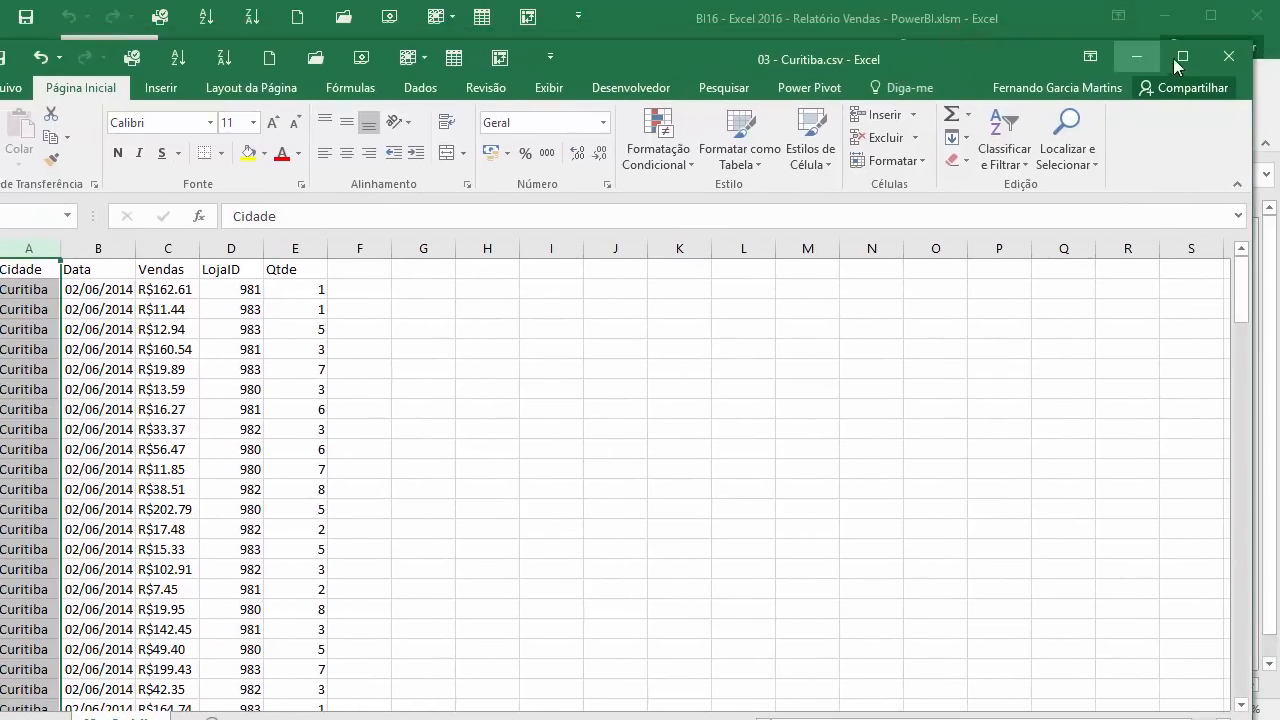
left_click(1225, 60)
left_click(40, 459)
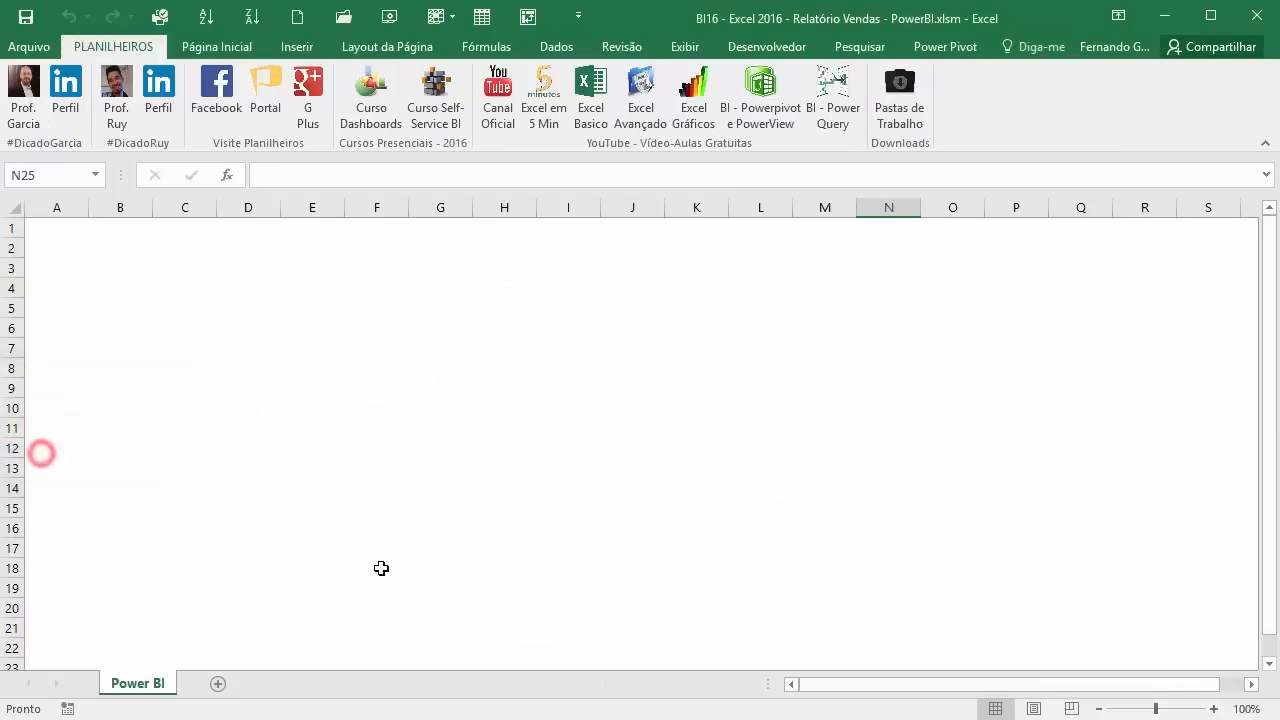
left_click(523, 410)
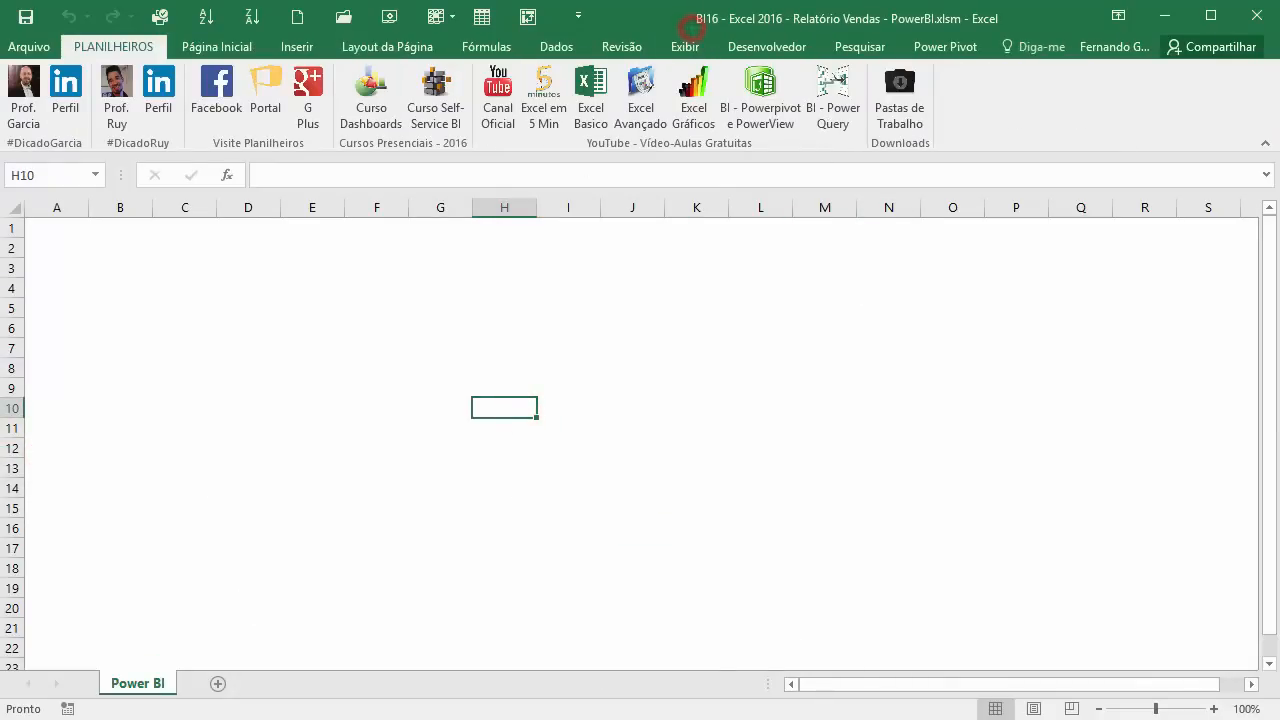
- Go back up to the BI_16 folder in File Explorer, widen the Nome column to show full file names, and minimize the window
key("alt+Tab")
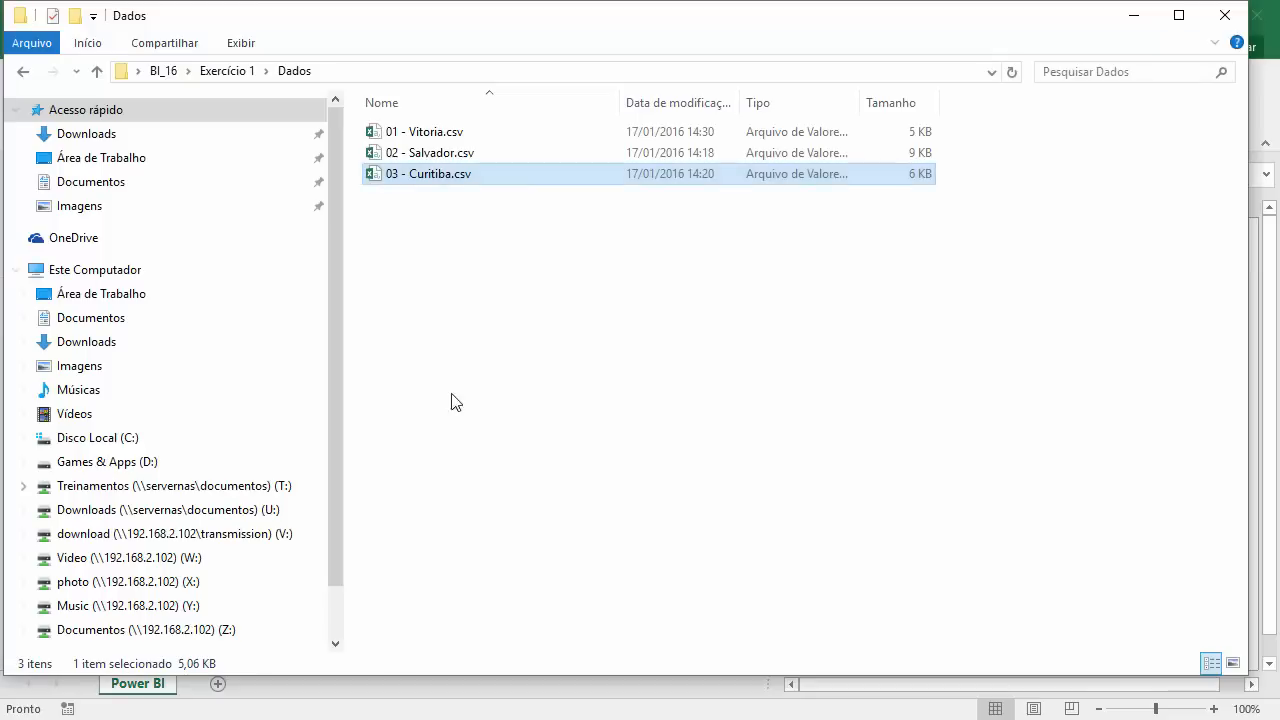
left_click(240, 72)
left_click(161, 71)
left_click(478, 155)
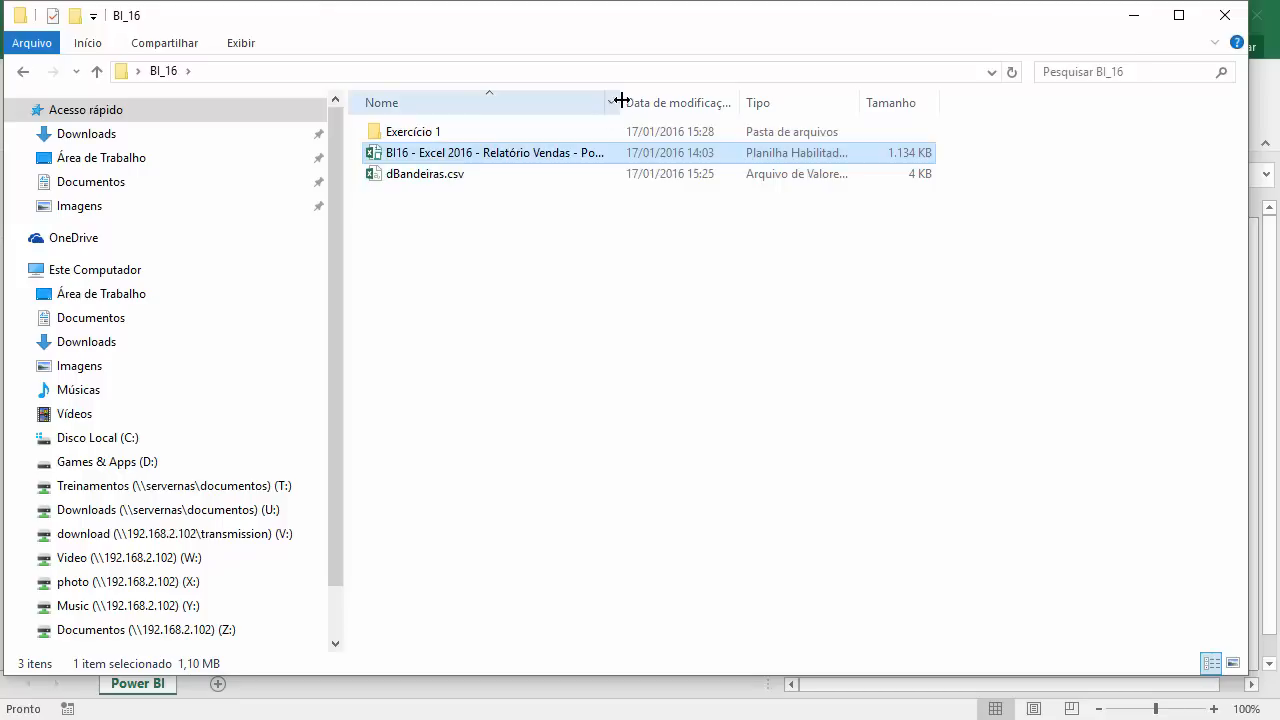
left_click_drag(621, 100, 838, 88)
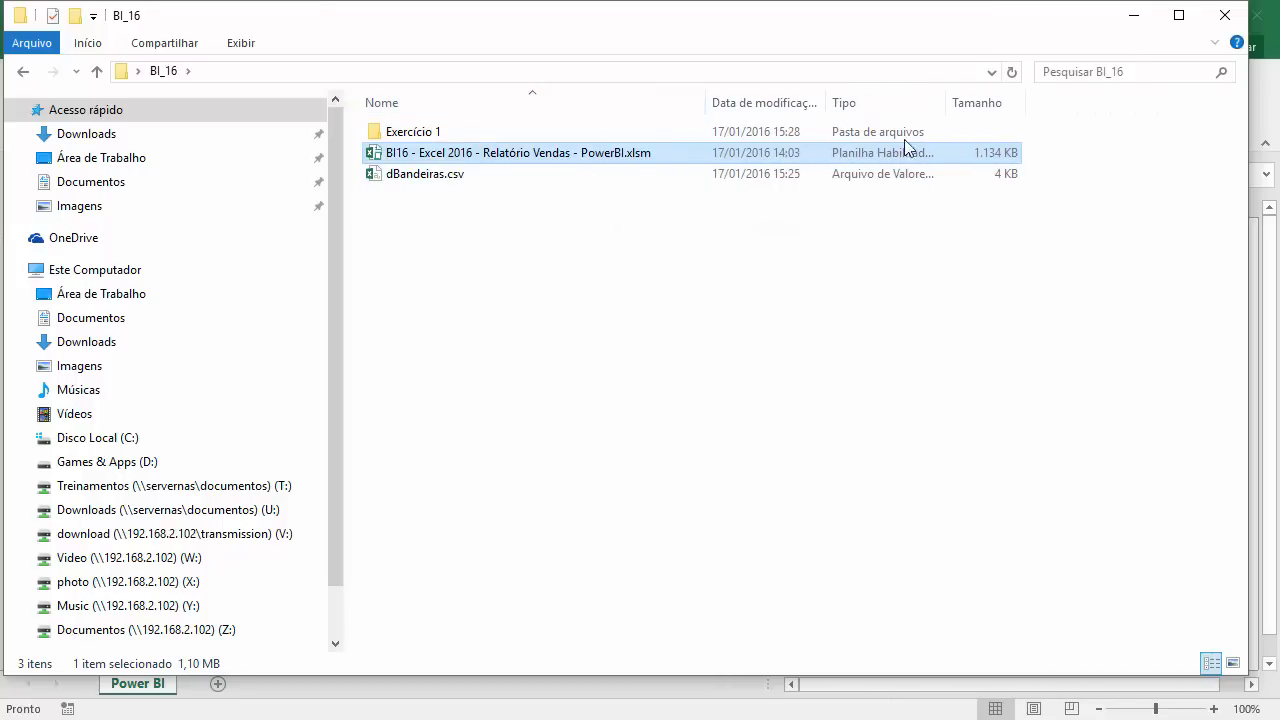
left_click(1122, 17)
left_click(417, 351)
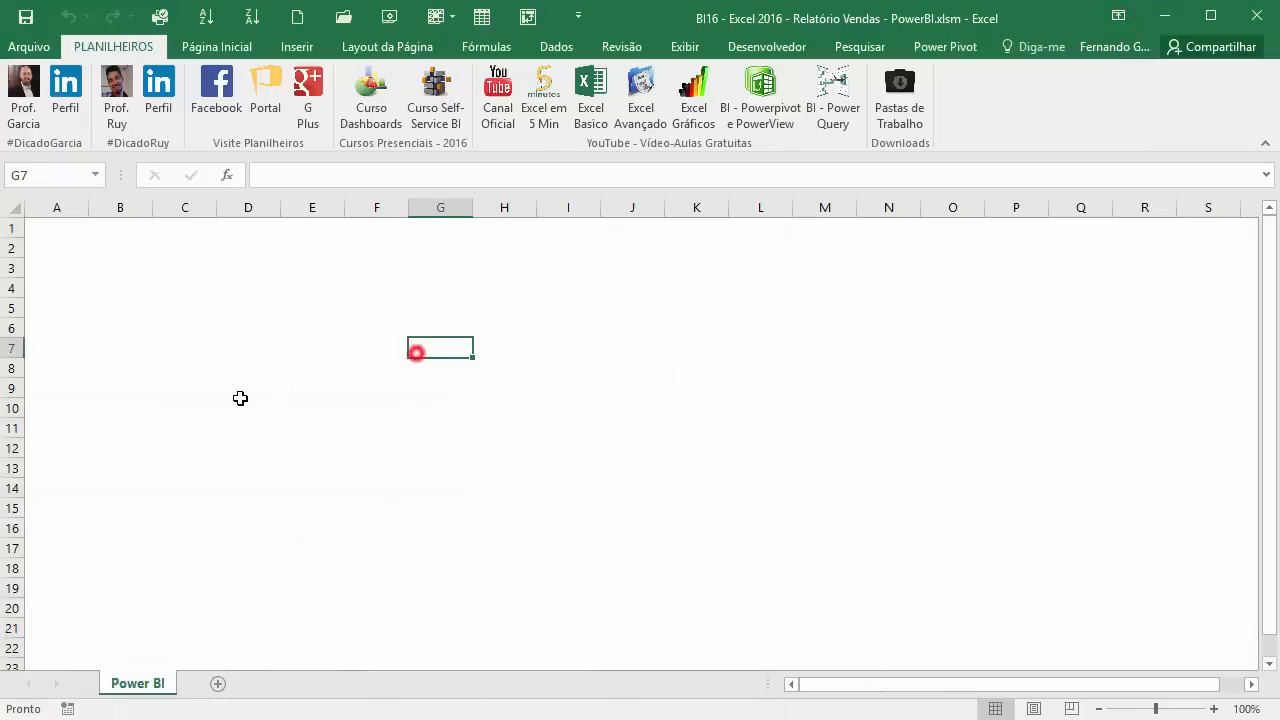
left_click(240, 397)
left_click(677, 483)
left_click(476, 397)
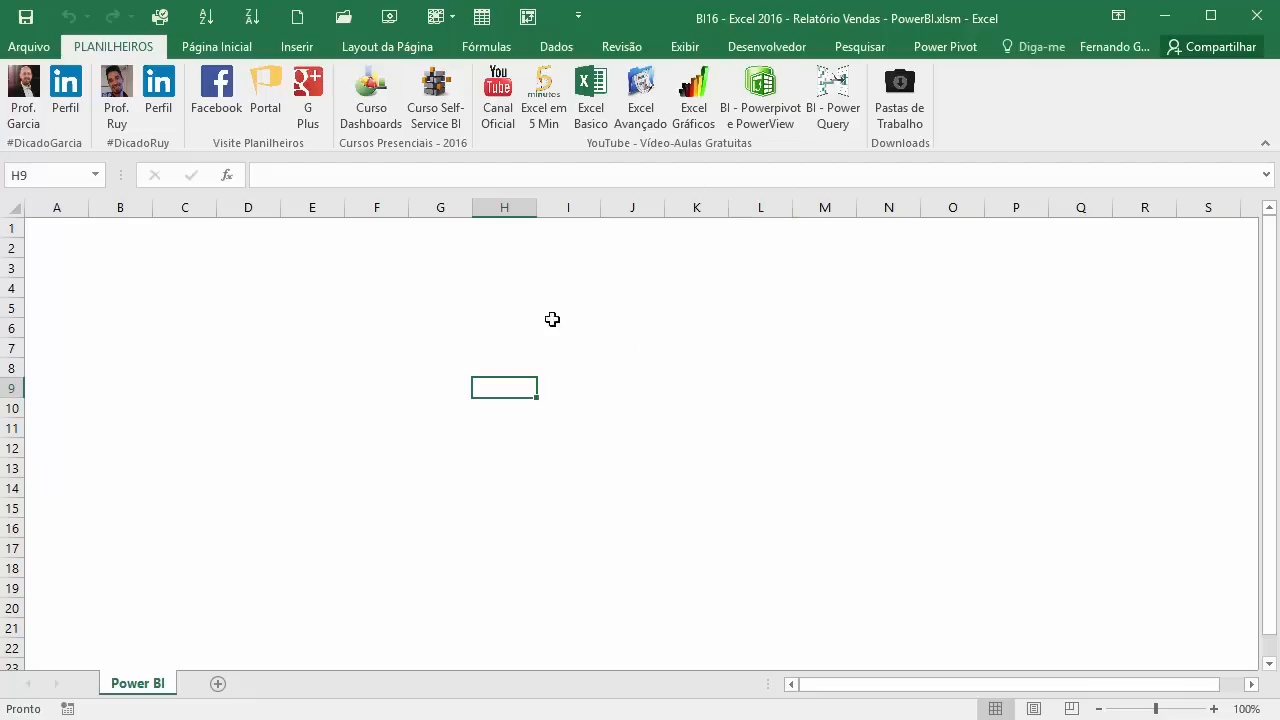
left_click(942, 50)
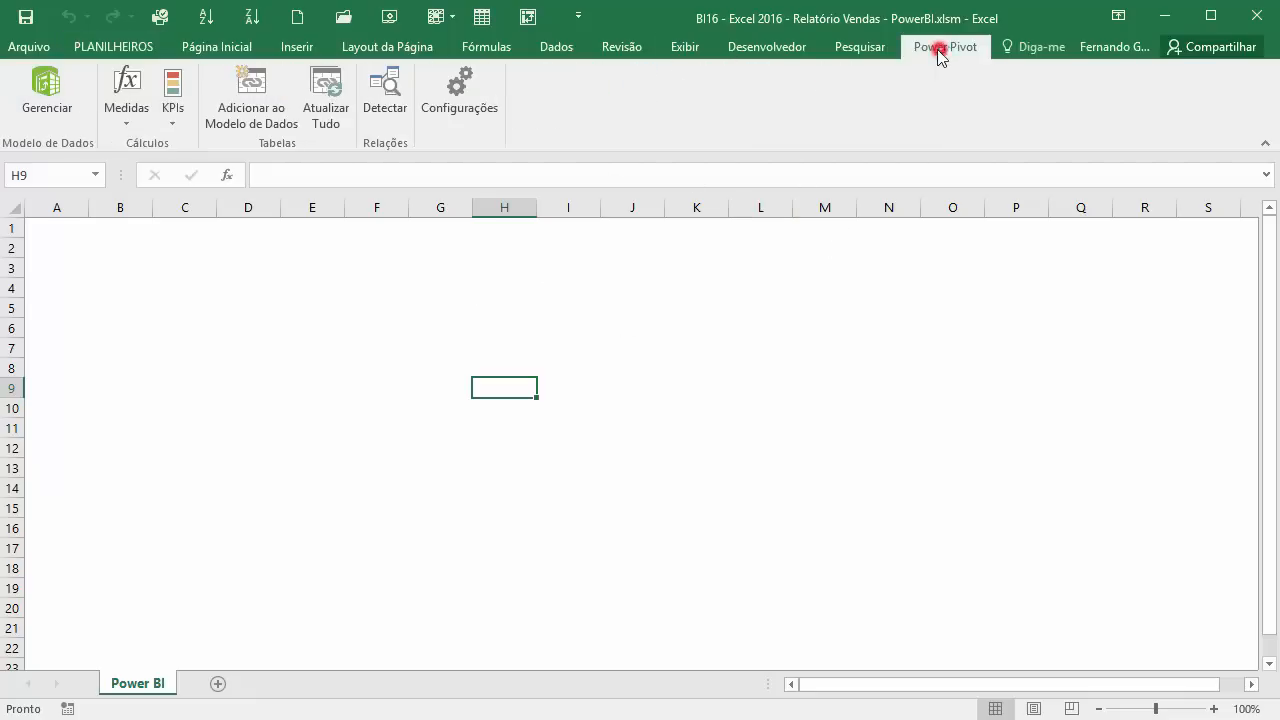
left_click(858, 47)
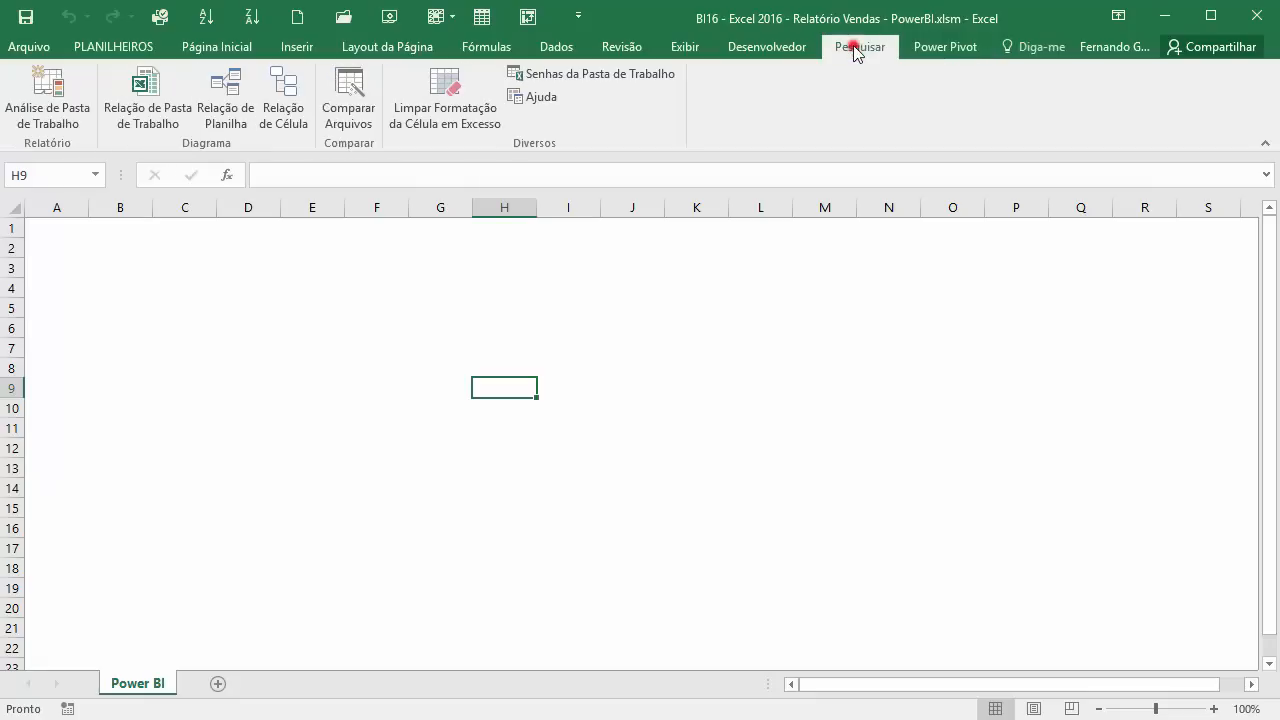
left_click(768, 47)
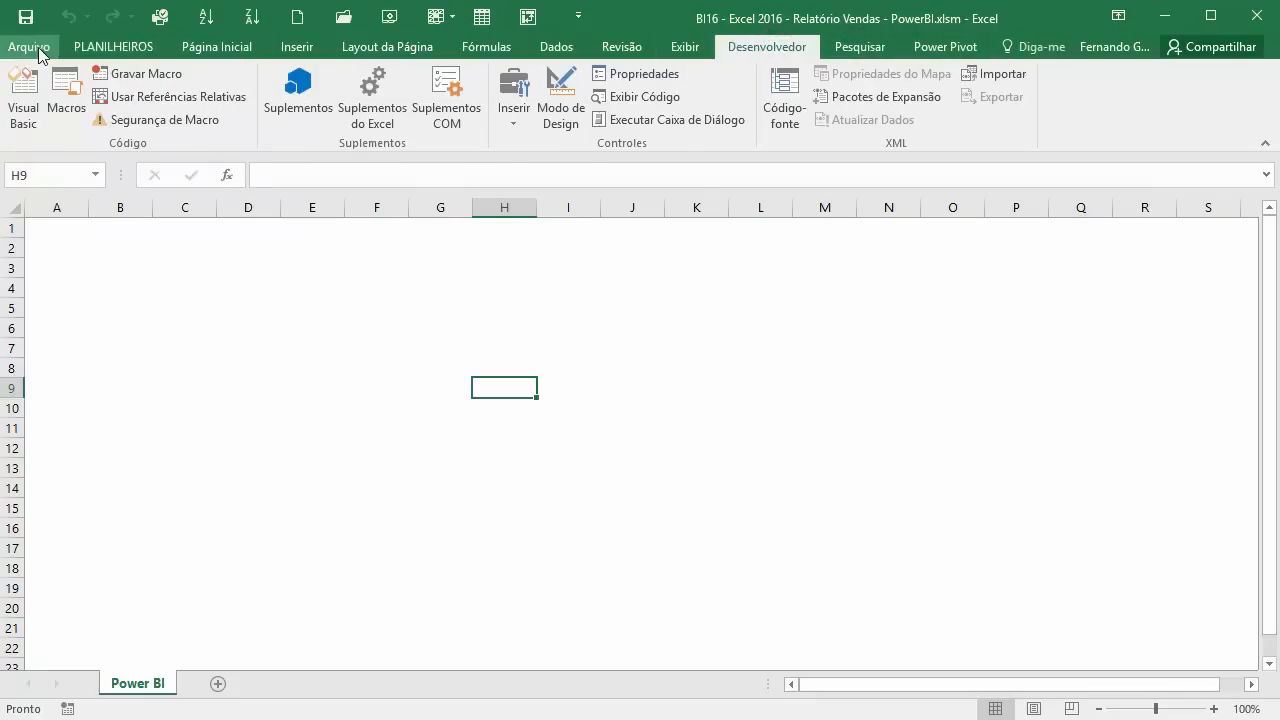
left_click(136, 50)
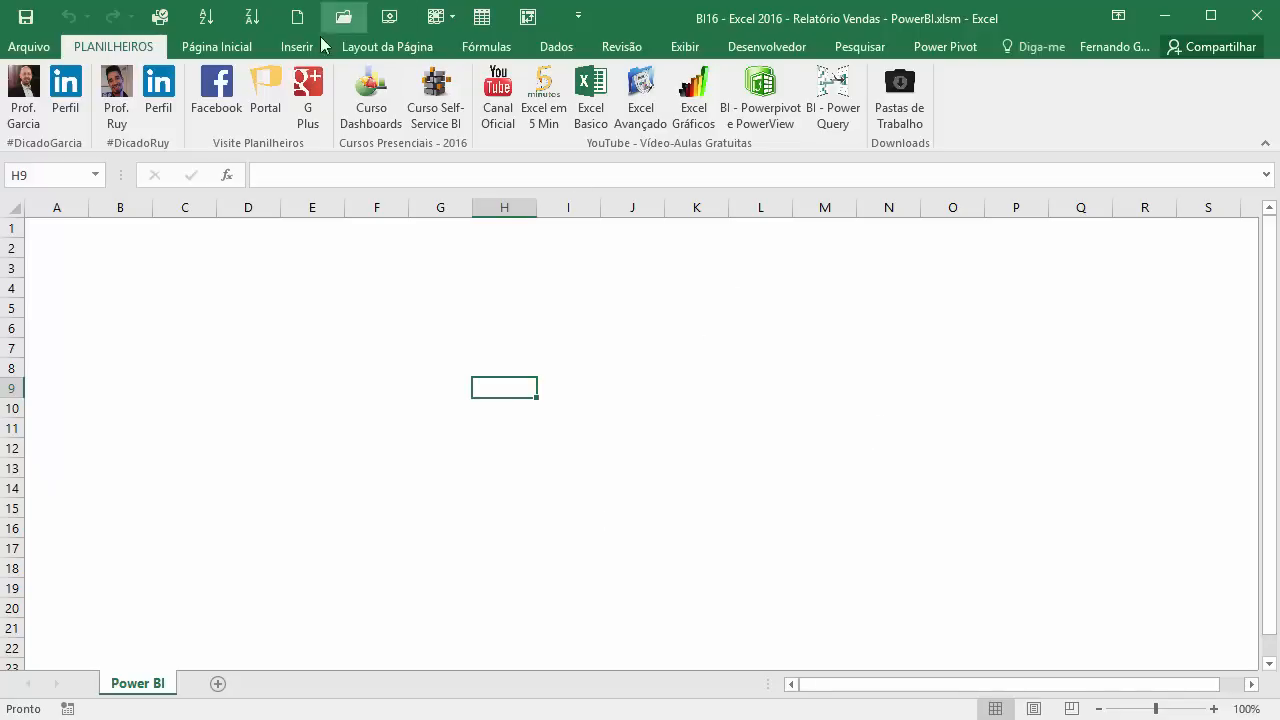
- Create a new query from the desktop folder BI_16\Exercício 1\Dados and load its file list into the query editor
left_click(538, 46)
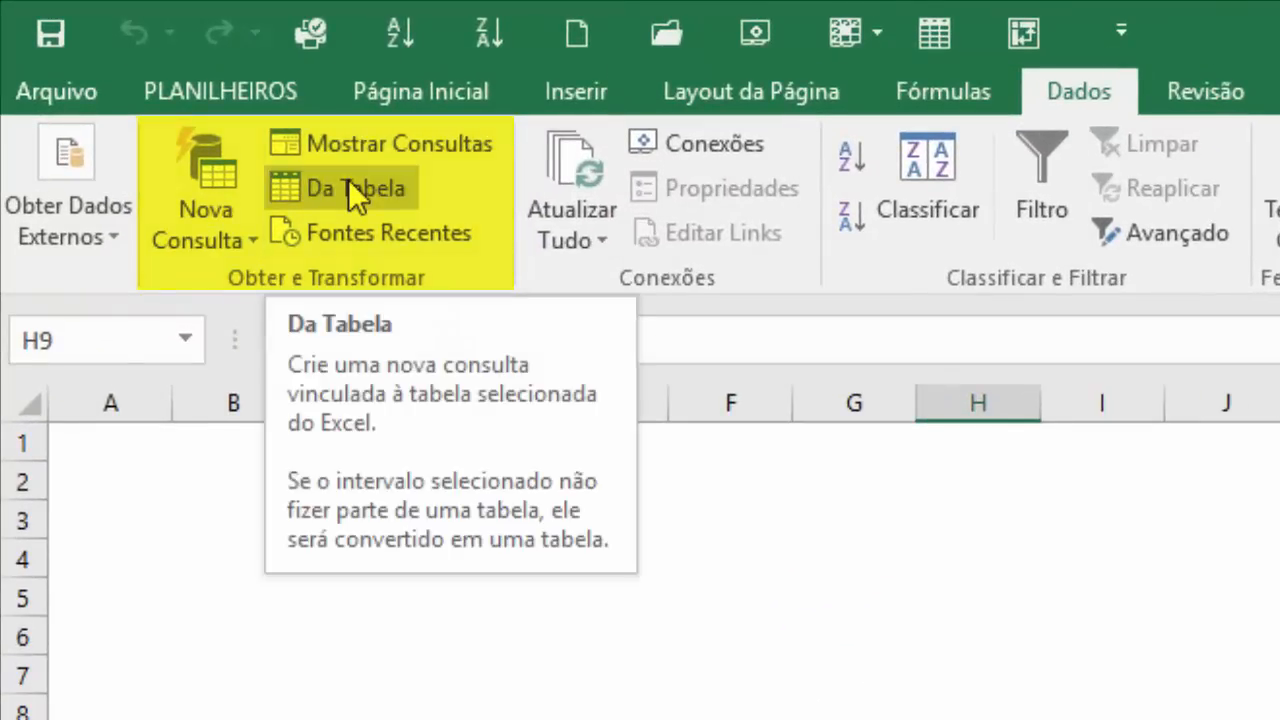
left_click(208, 220)
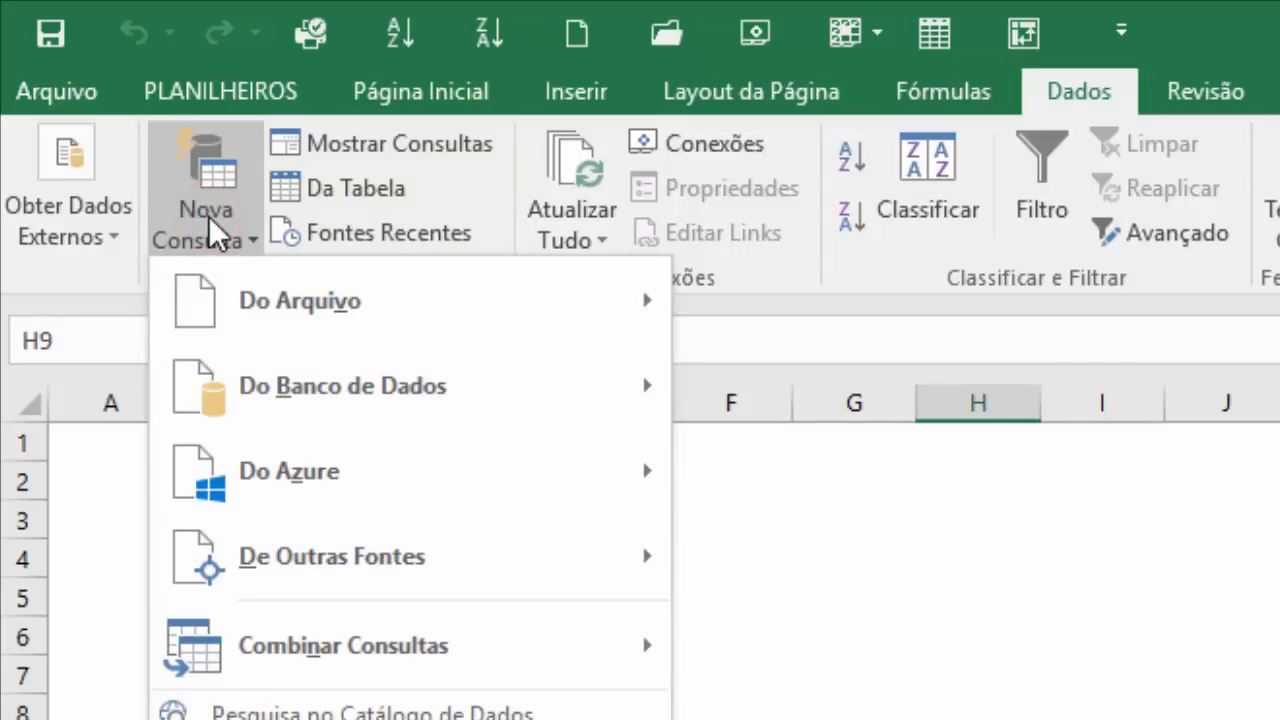
mouse_move(464, 305)
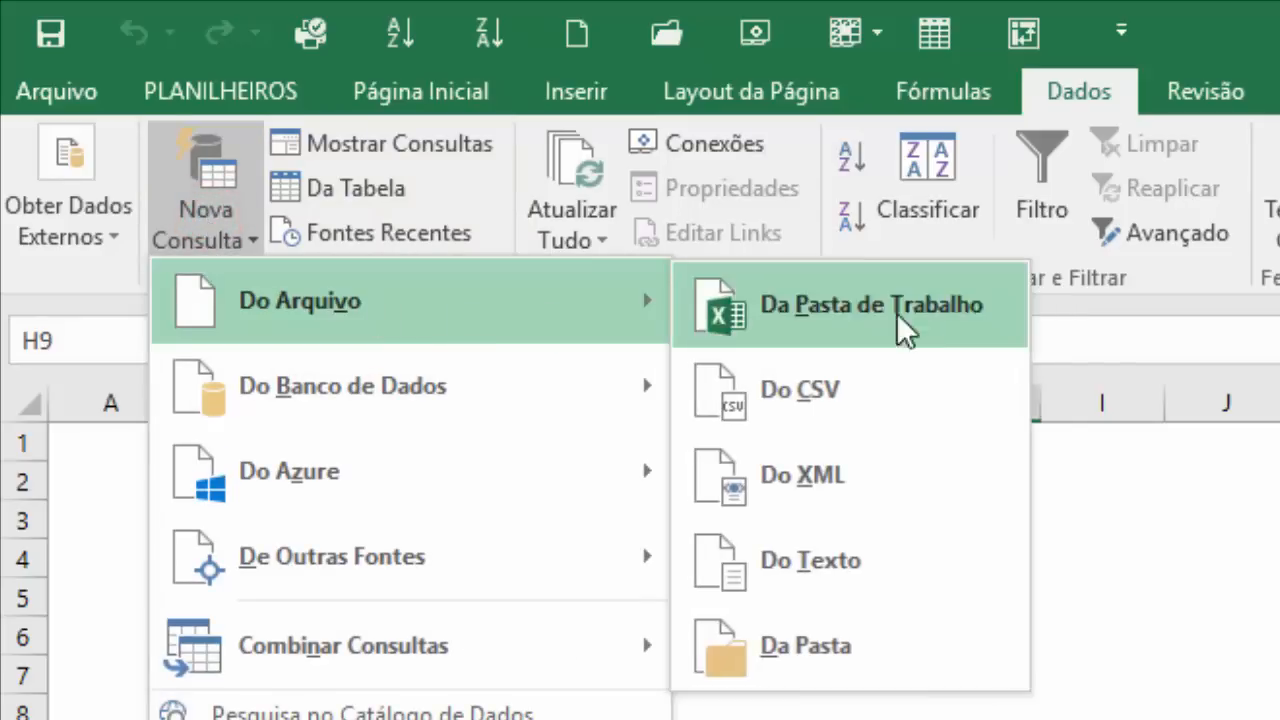
left_click(840, 668)
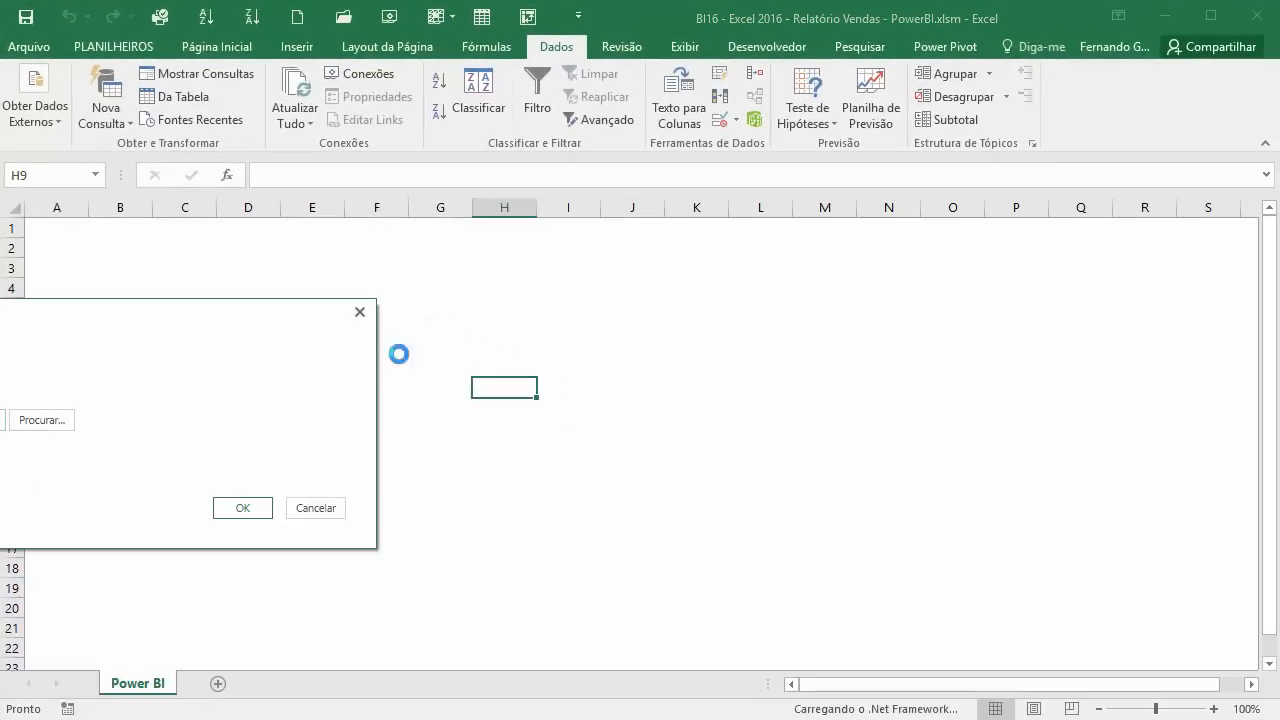
left_click(140, 310)
left_click(778, 328)
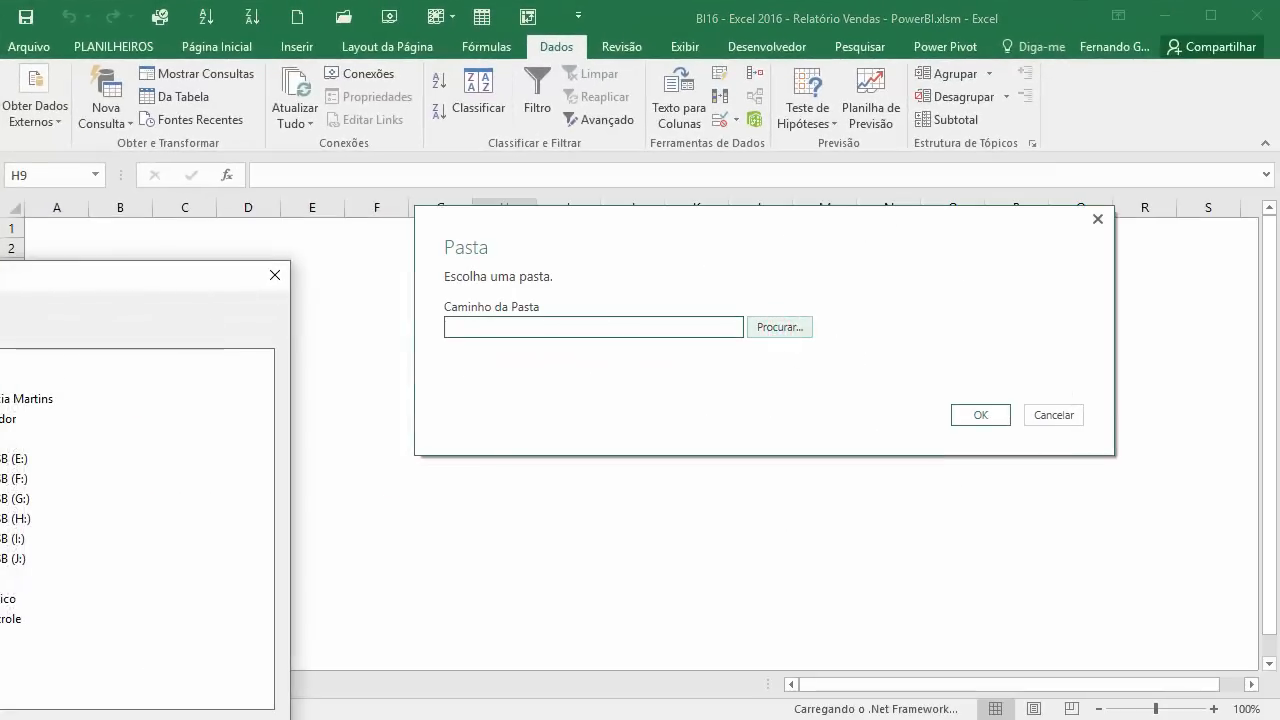
left_click_drag(33, 280, 642, 108)
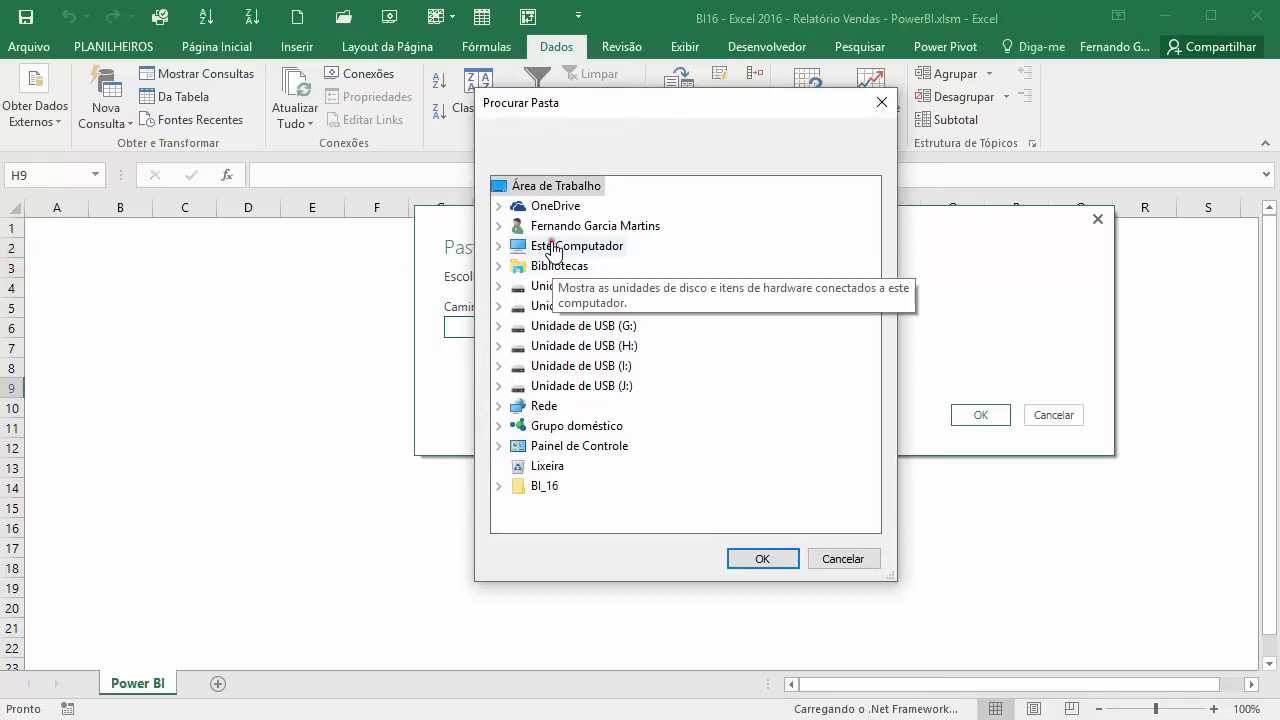
left_click(550, 246)
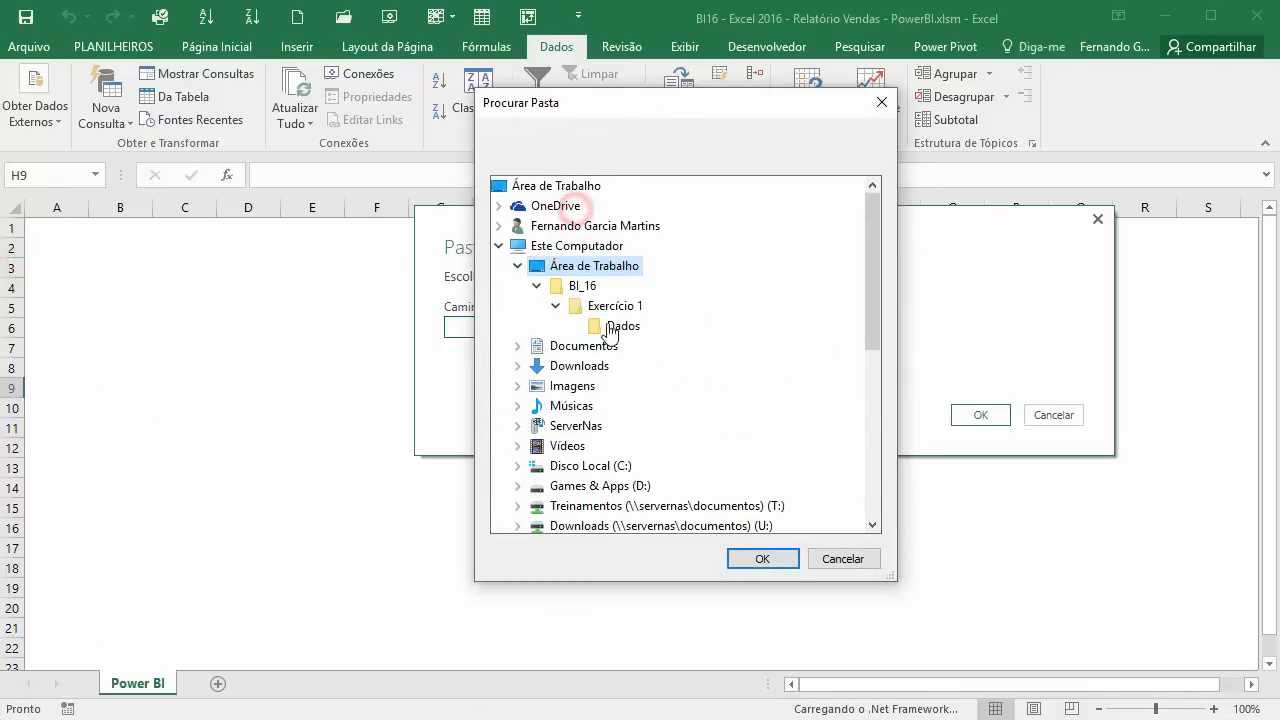
left_click(622, 327)
left_click(761, 562)
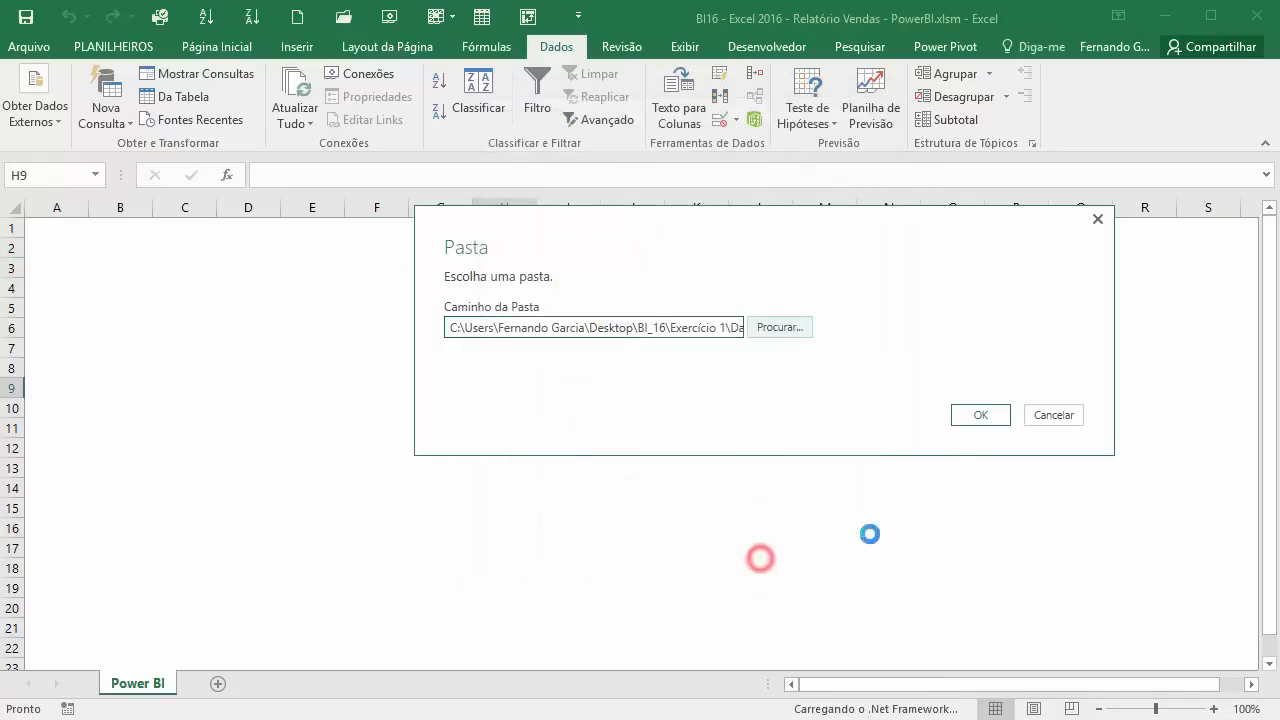
left_click(976, 415)
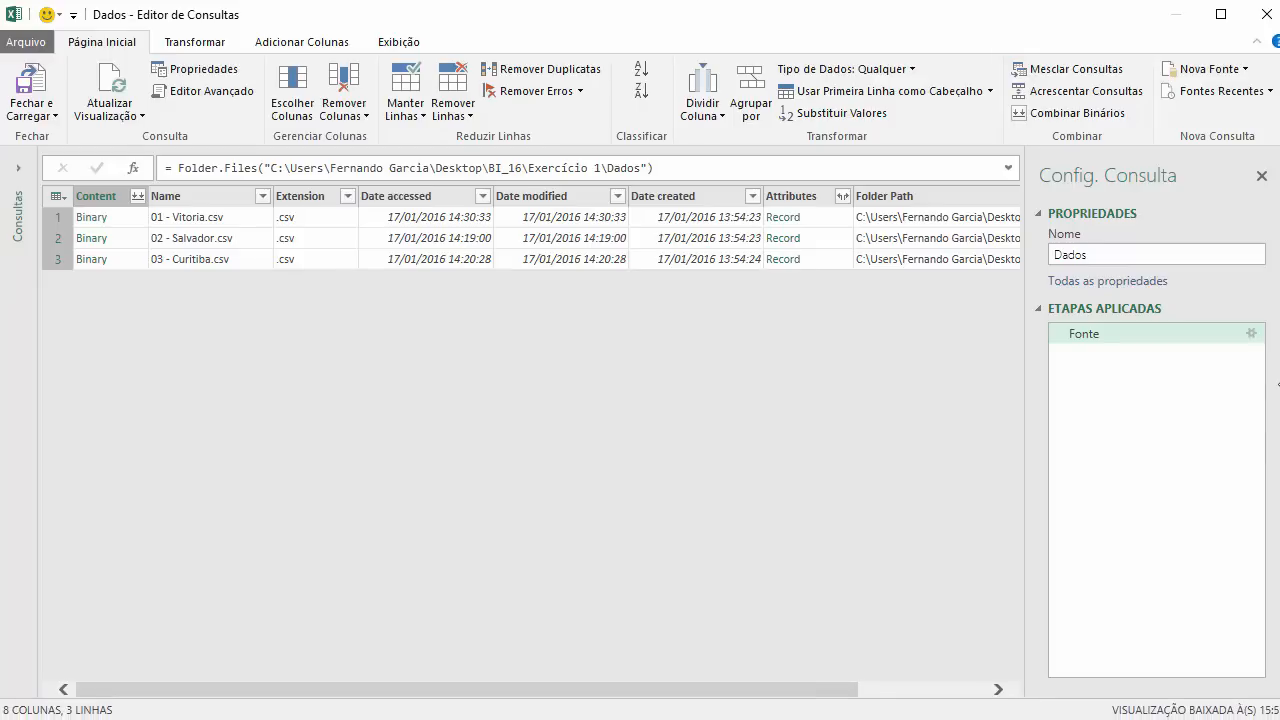
left_click_drag(1279, 379, 1277, 379)
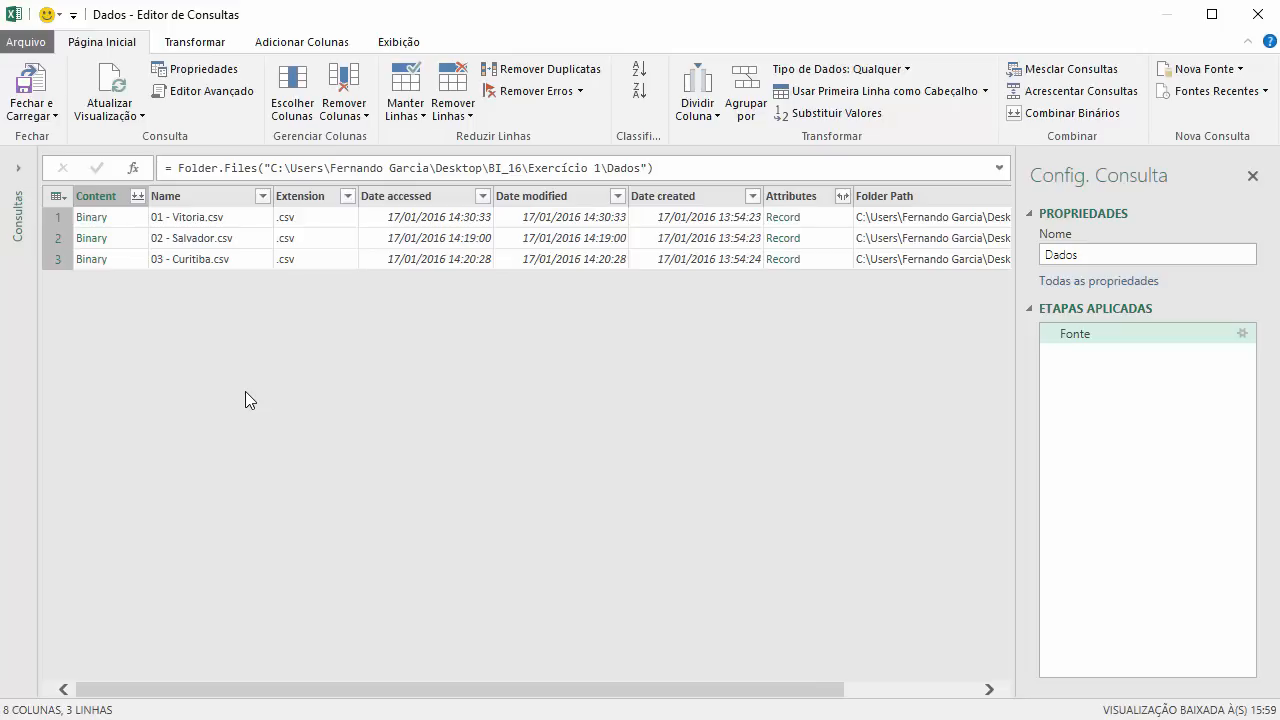
- Keep only the Name column of the Dados file list by removing all other columns
left_click(198, 194)
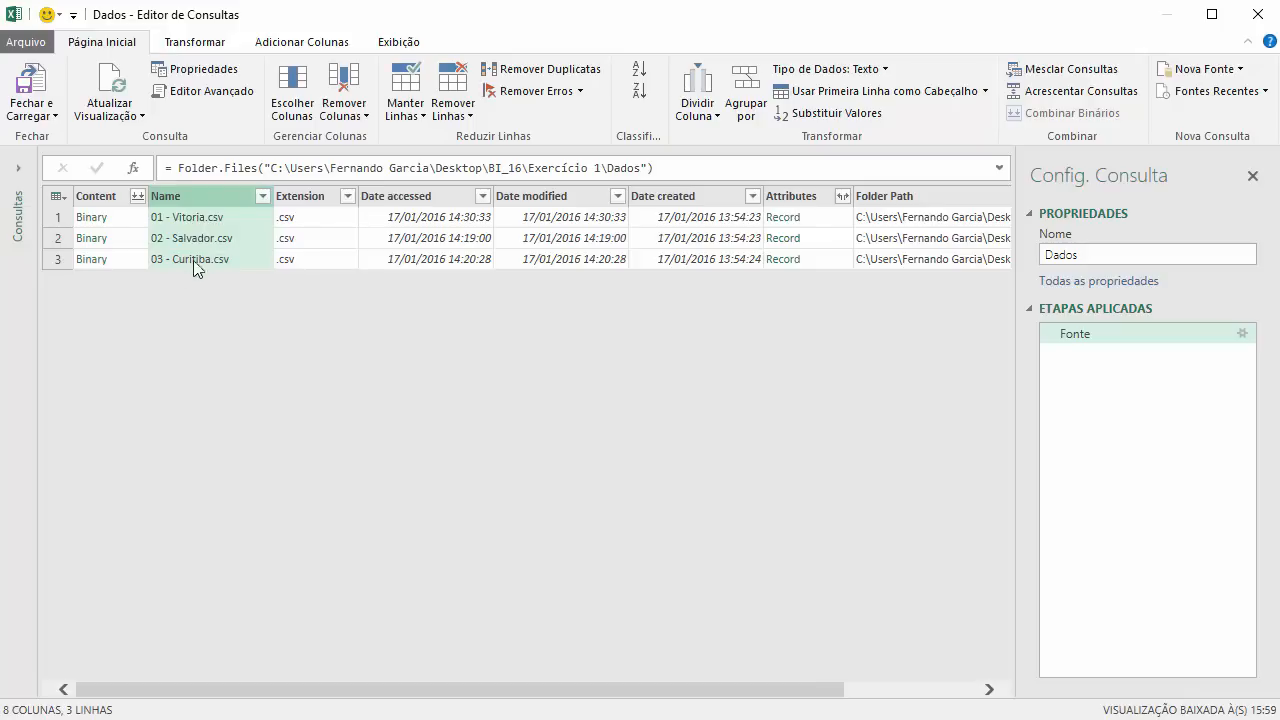
right_click(186, 196)
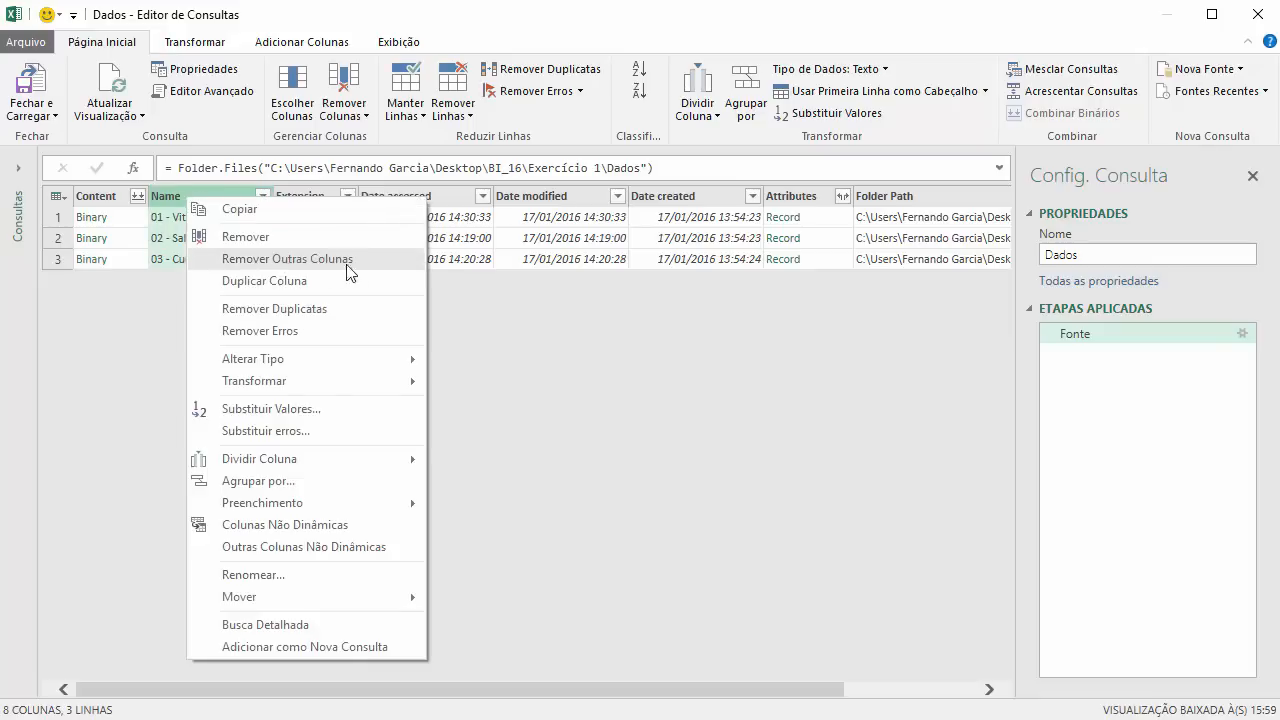
left_click(384, 259)
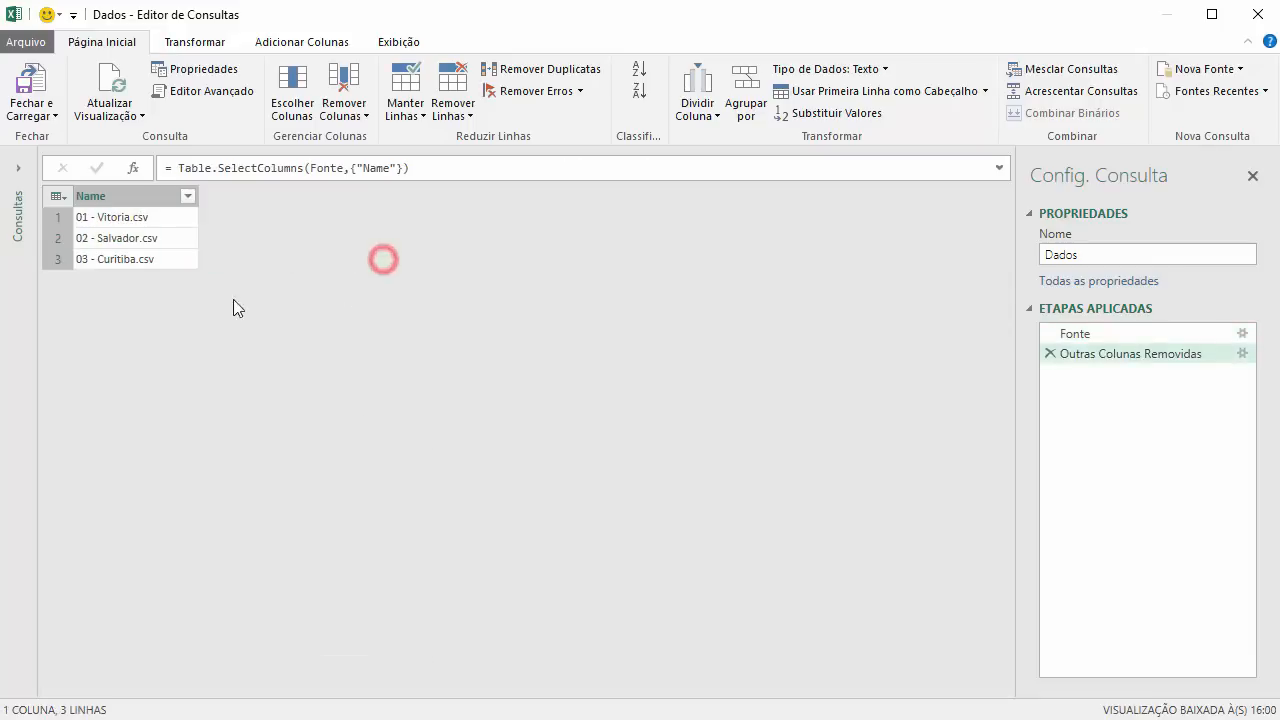
- Split the Name column at each occurrence of a custom delimiter, separating the file number from the city file name
left_click(122, 196)
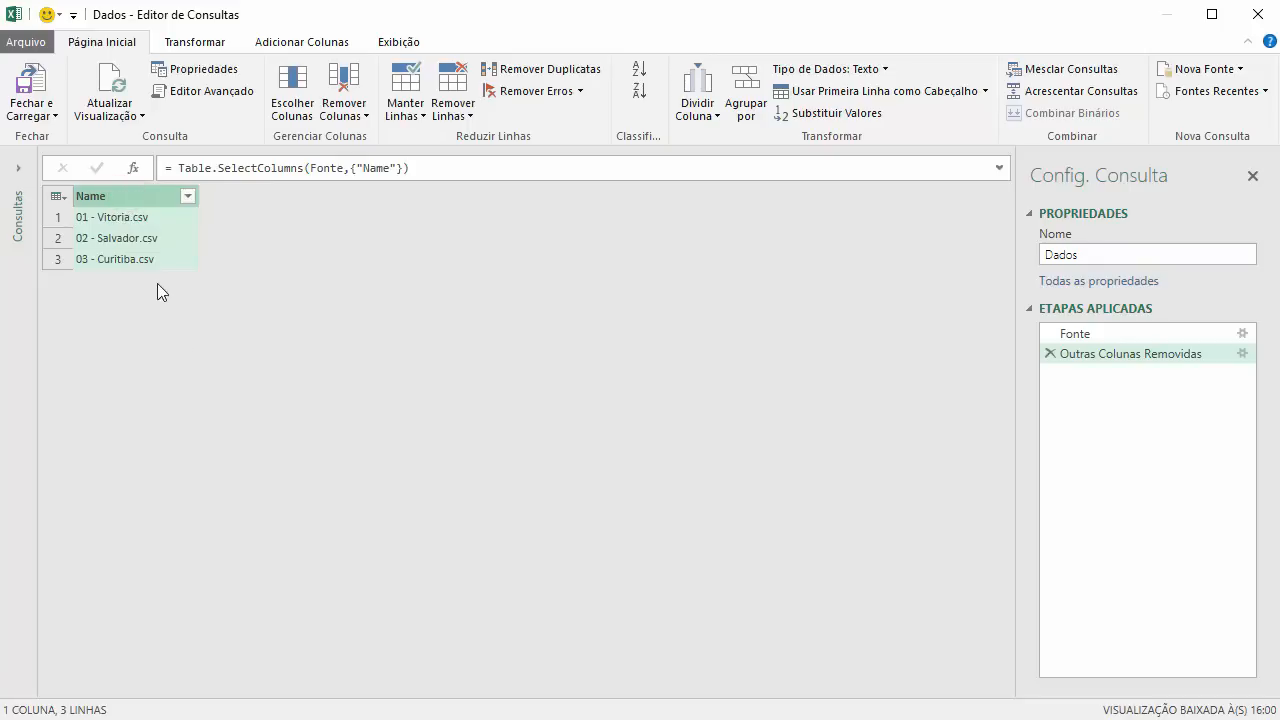
left_click(705, 90)
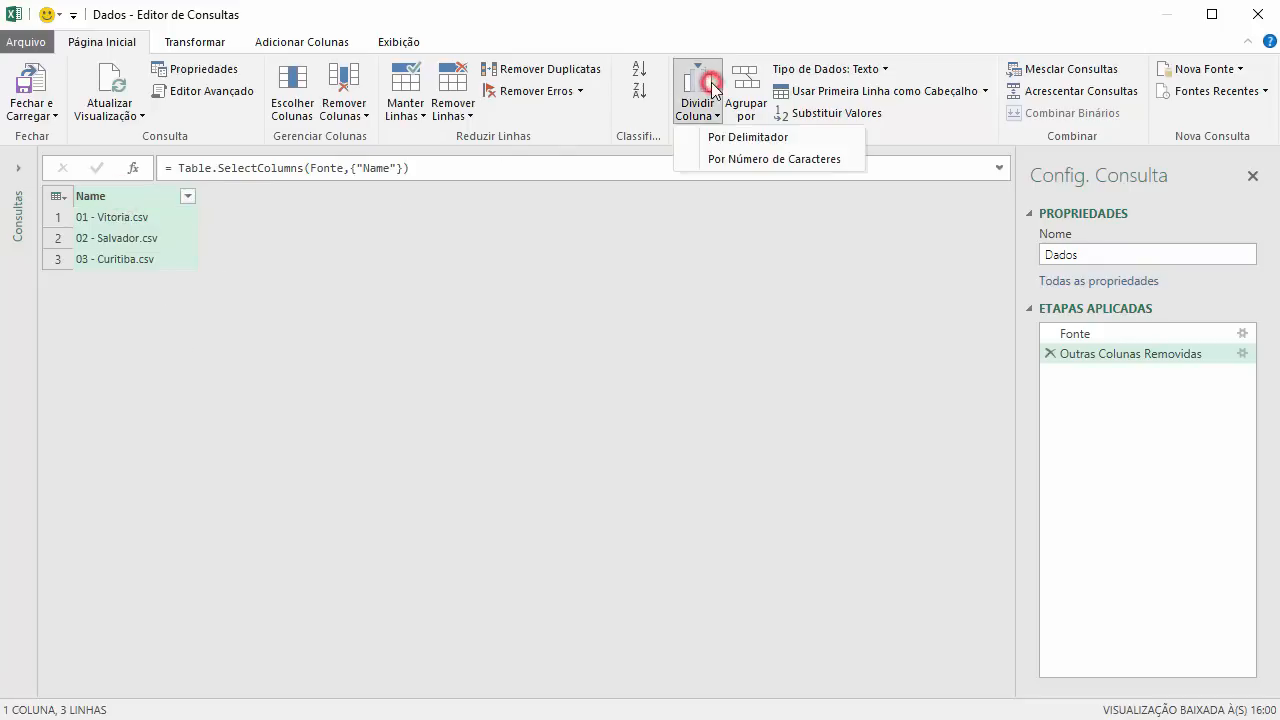
left_click(748, 137)
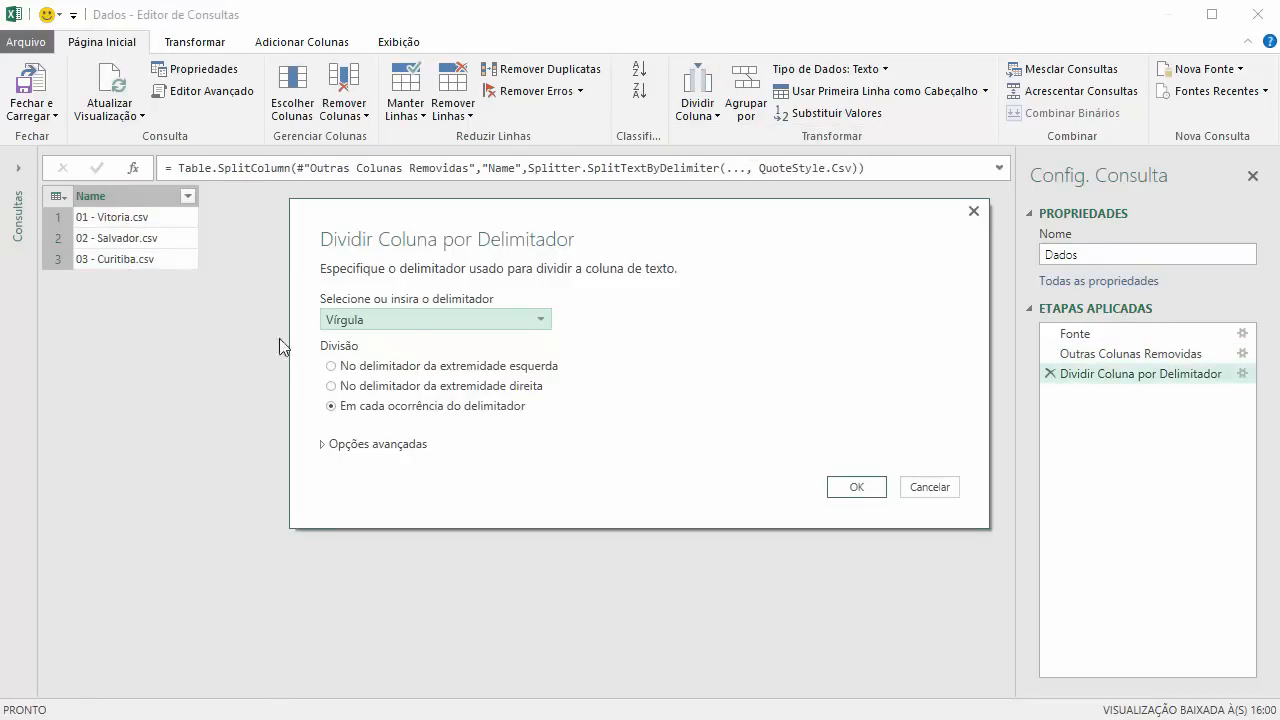
left_click(430, 319)
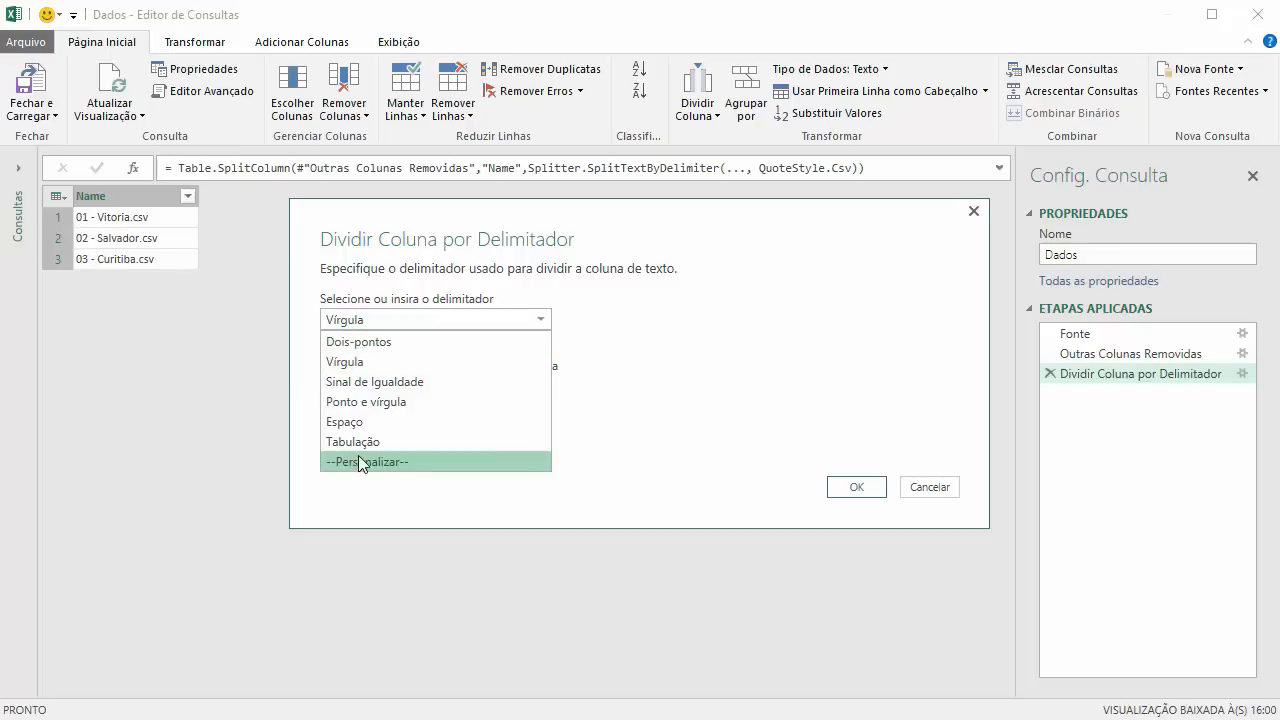
left_click(399, 462)
left_click(400, 346)
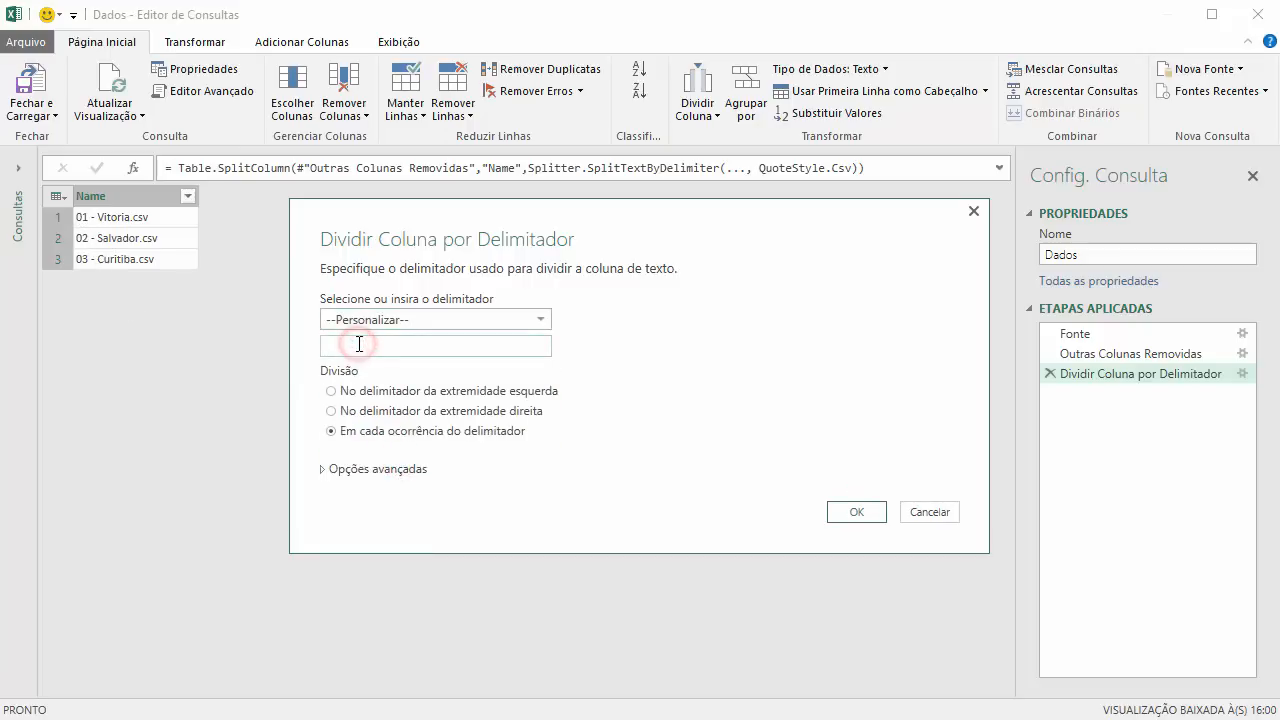
left_click(841, 513)
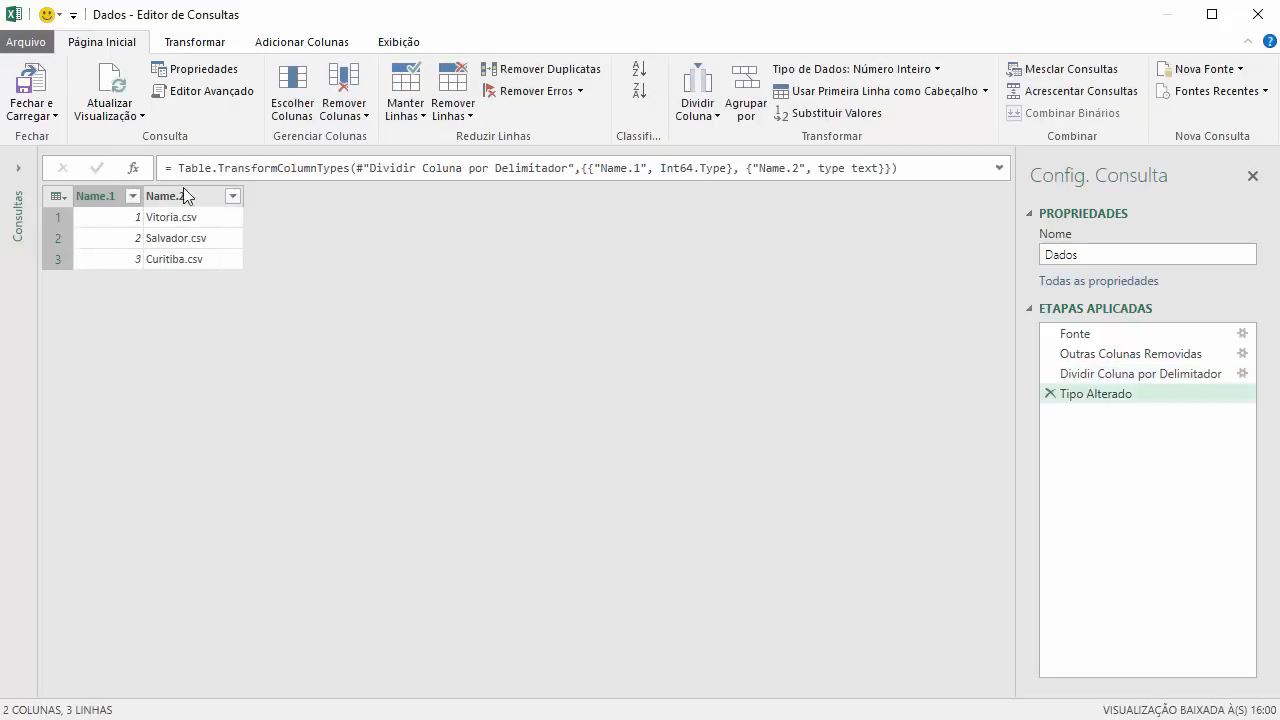
- Remove the Name.1 column that holds the file numbers
right_click(106, 197)
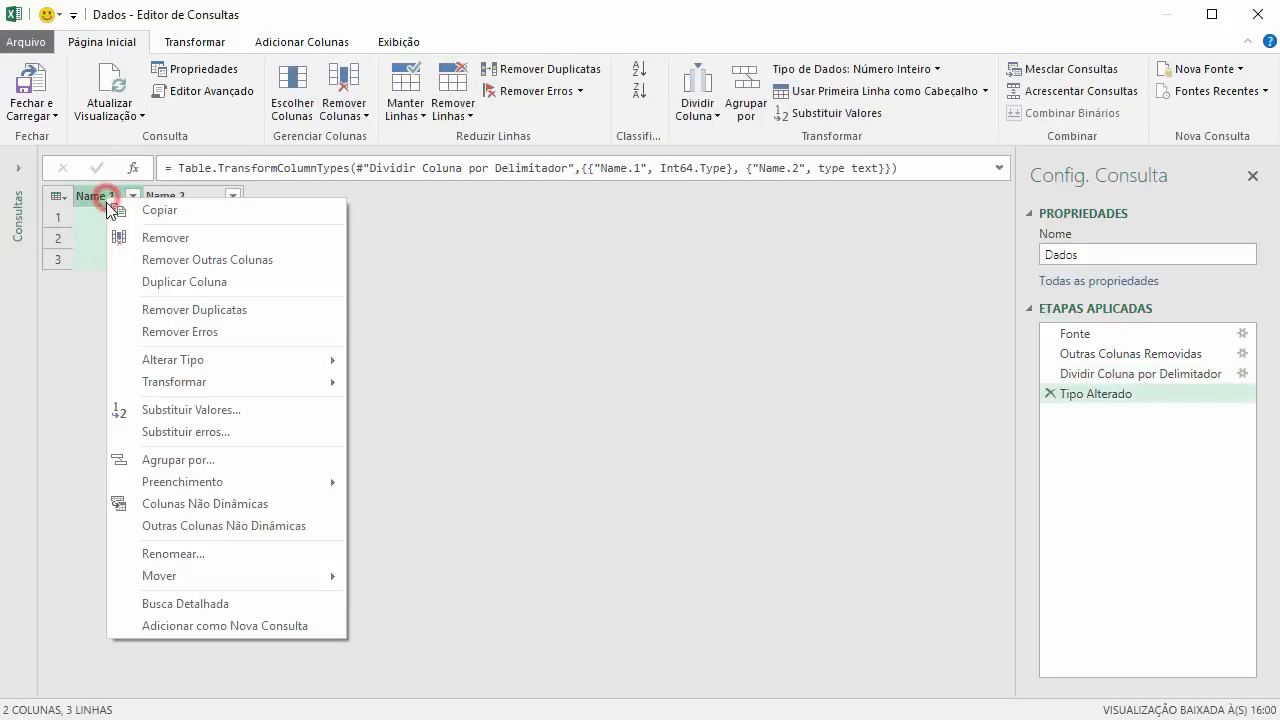
left_click(150, 247)
left_click(120, 195)
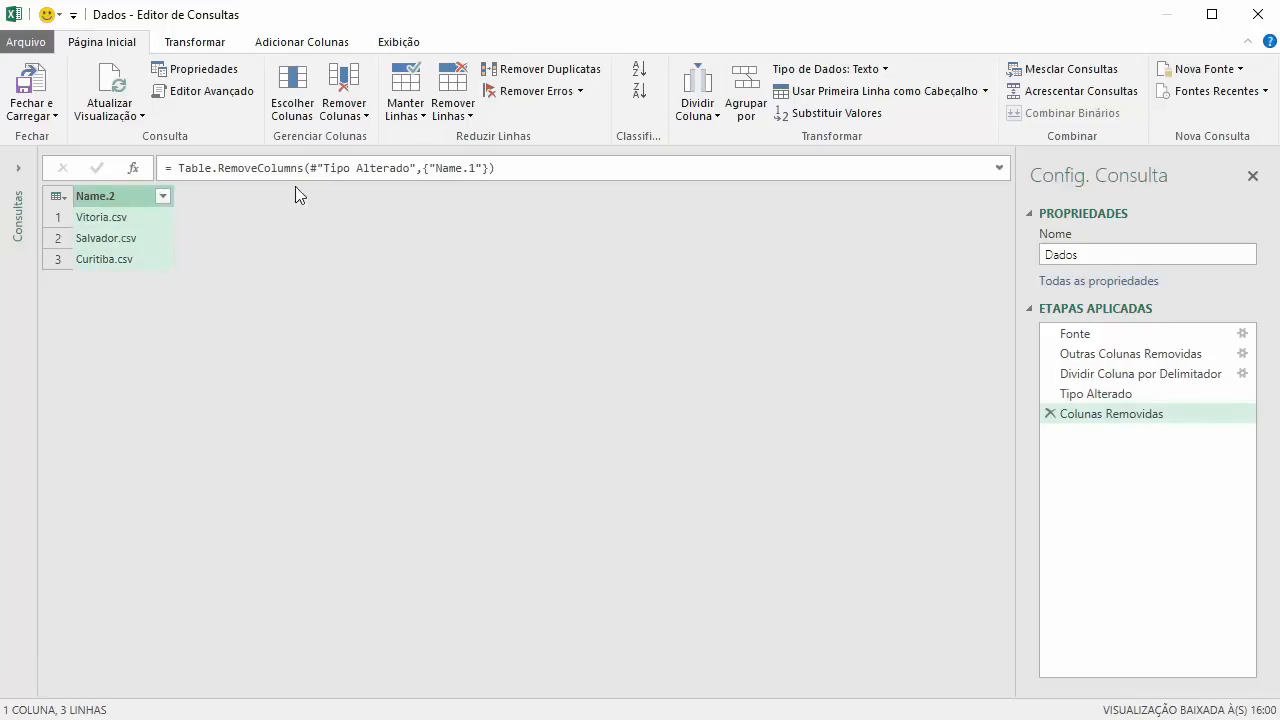
- Split the Name.2 column at each occurrence of the custom delimiter "." to separate the city from the extension
left_click(94, 195)
left_click(697, 105)
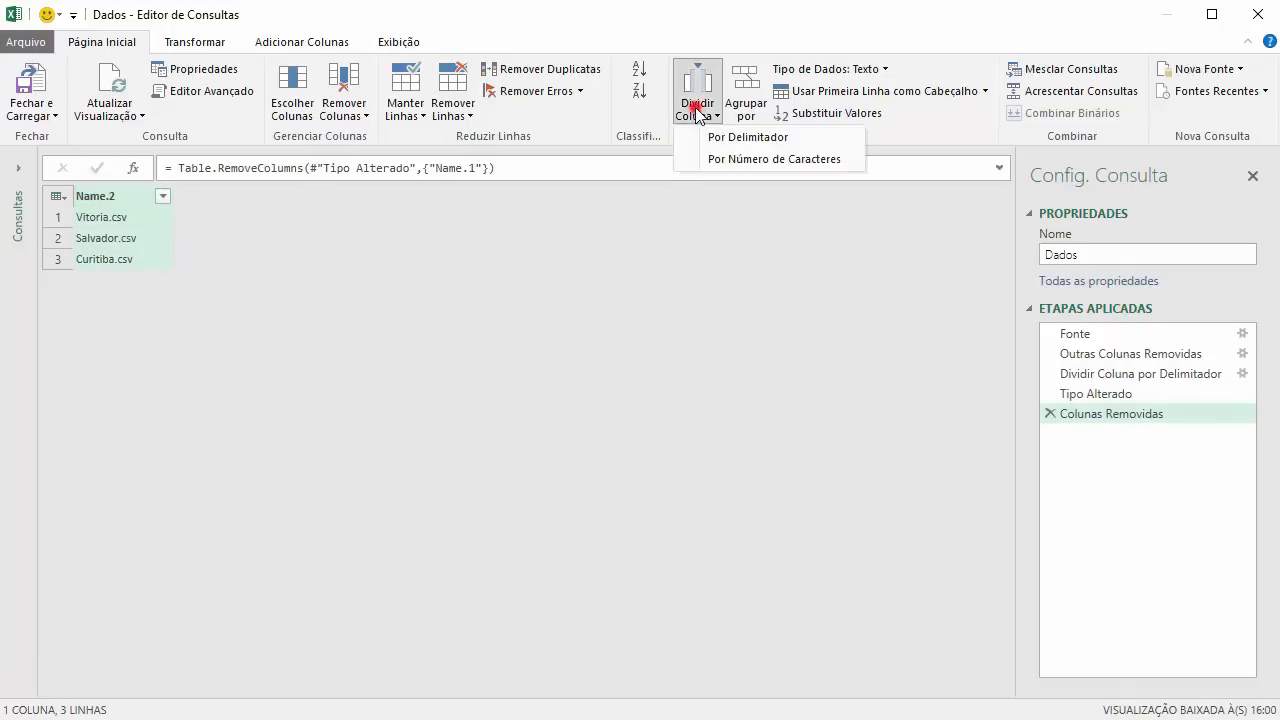
left_click(750, 137)
left_click(390, 320)
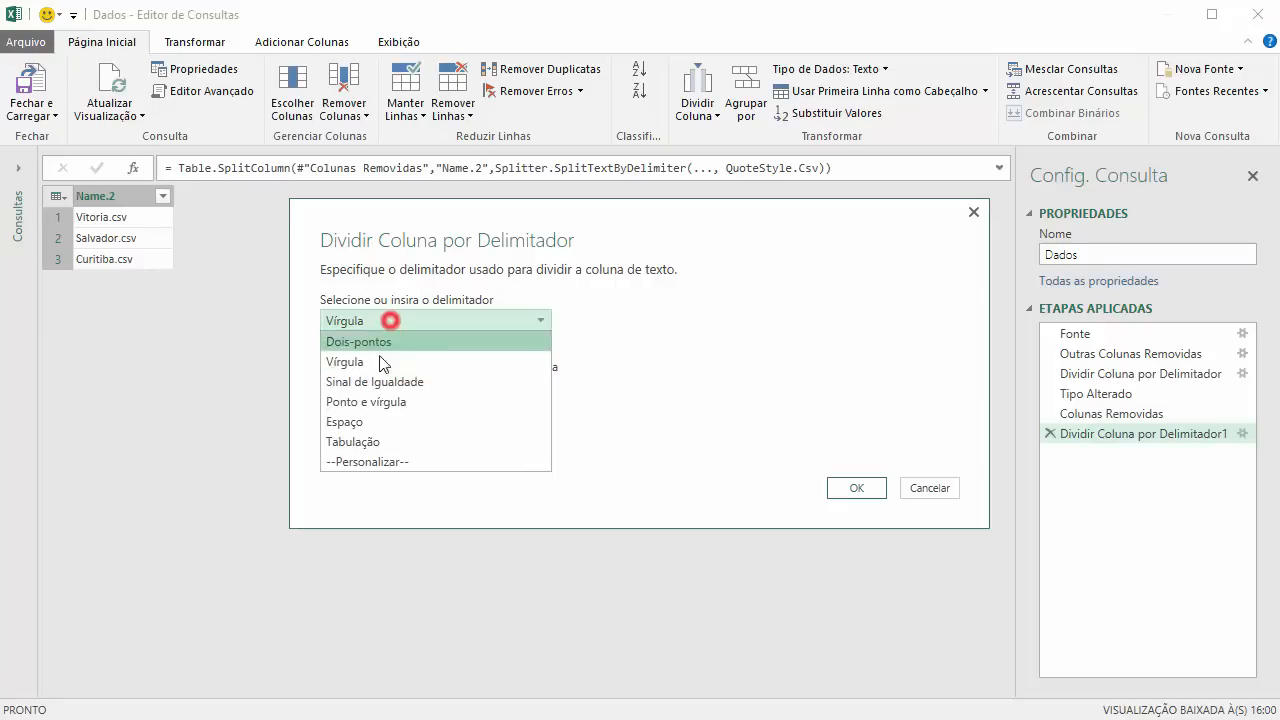
left_click(362, 461)
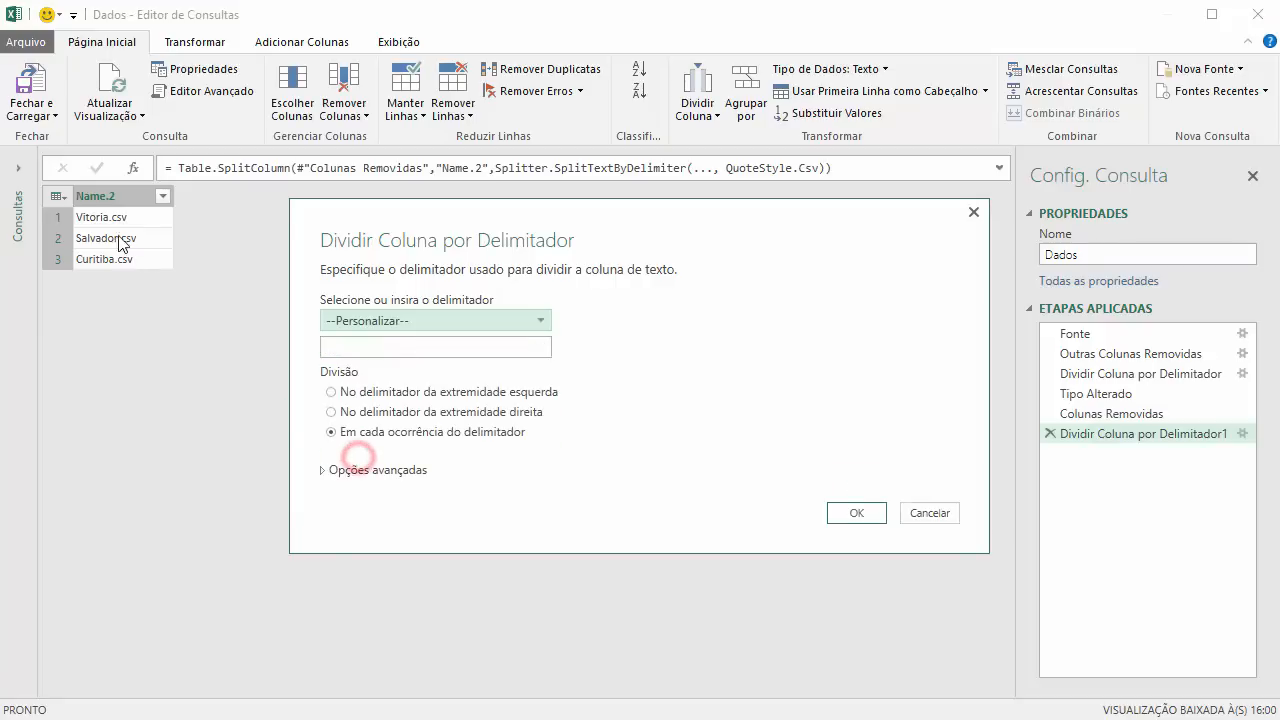
left_click(416, 345)
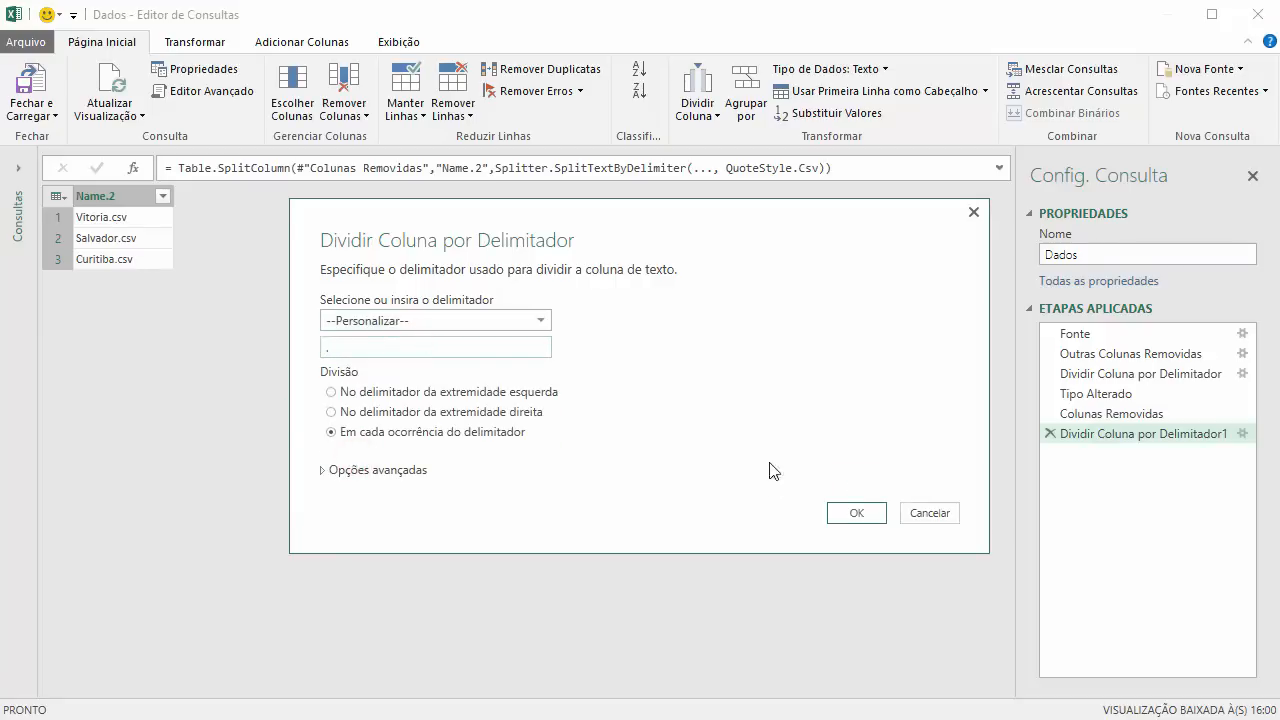
left_click(856, 512)
- Remove the Name.2.2 extension column and rename the remaining Name.2.1 column to Cidade
right_click(195, 193)
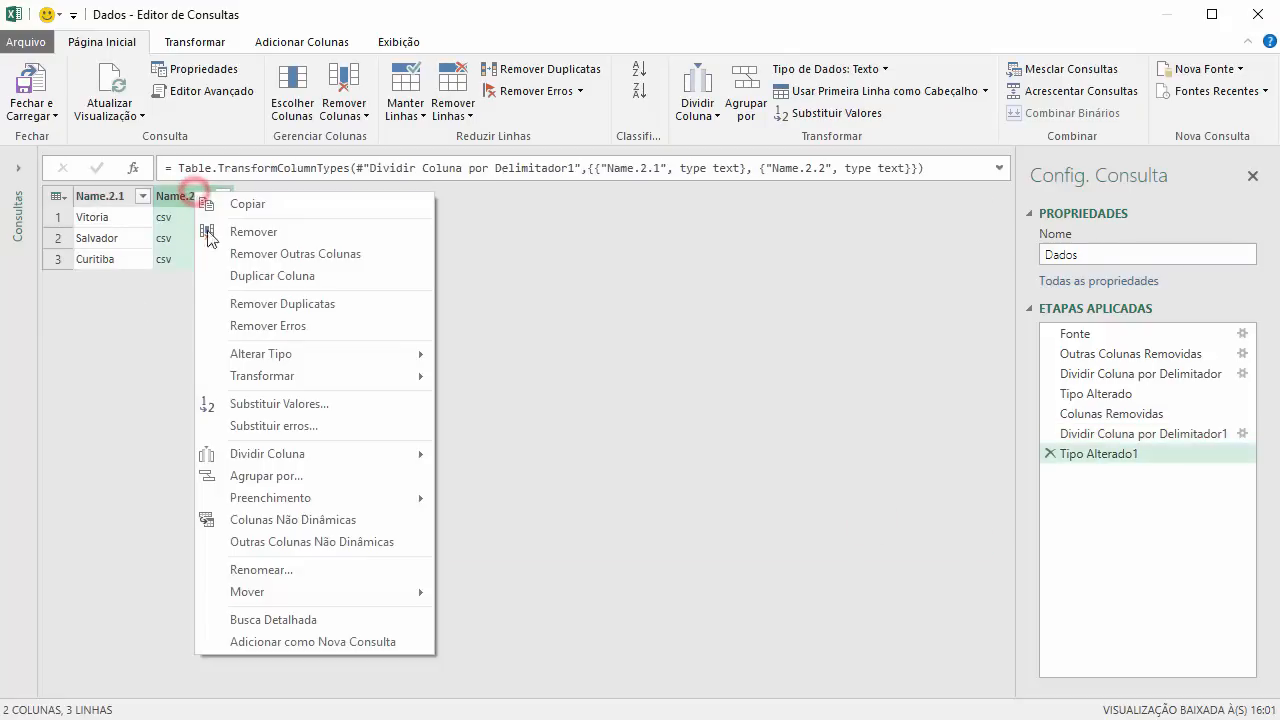
left_click(286, 231)
left_click(342, 253)
left_click(105, 196)
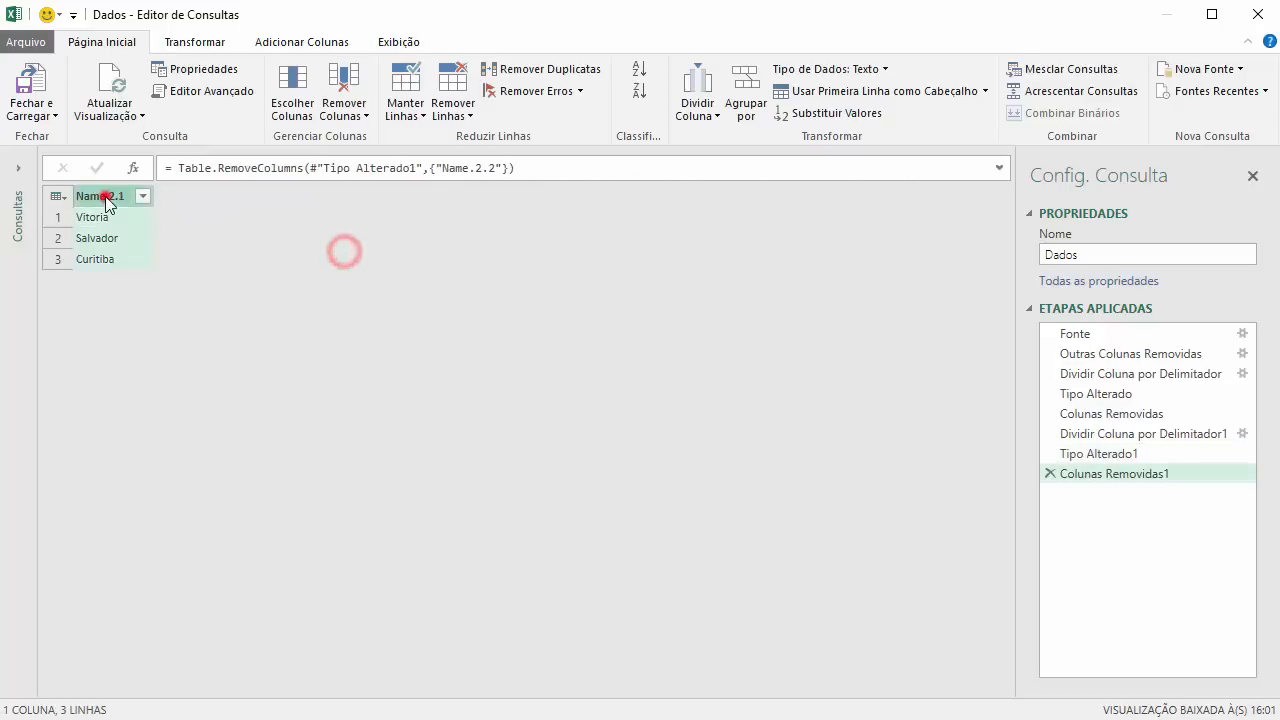
double_click(105, 196)
type("dade")
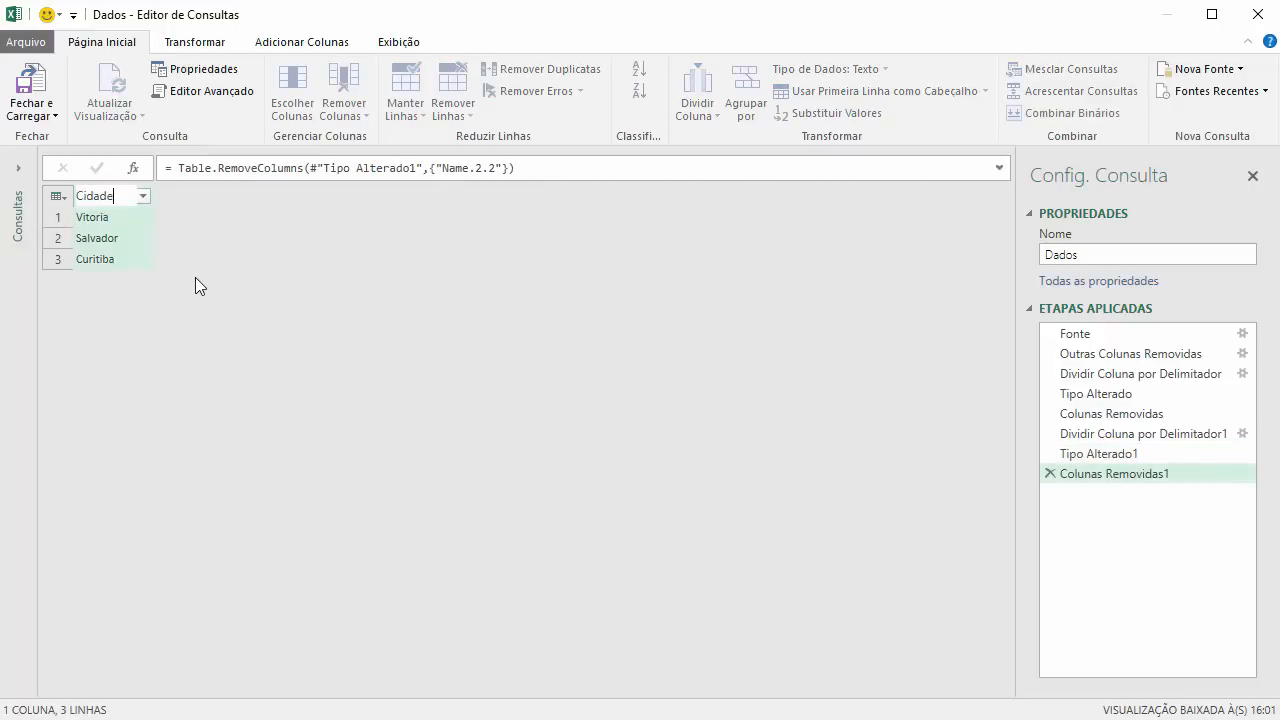
key("Return")
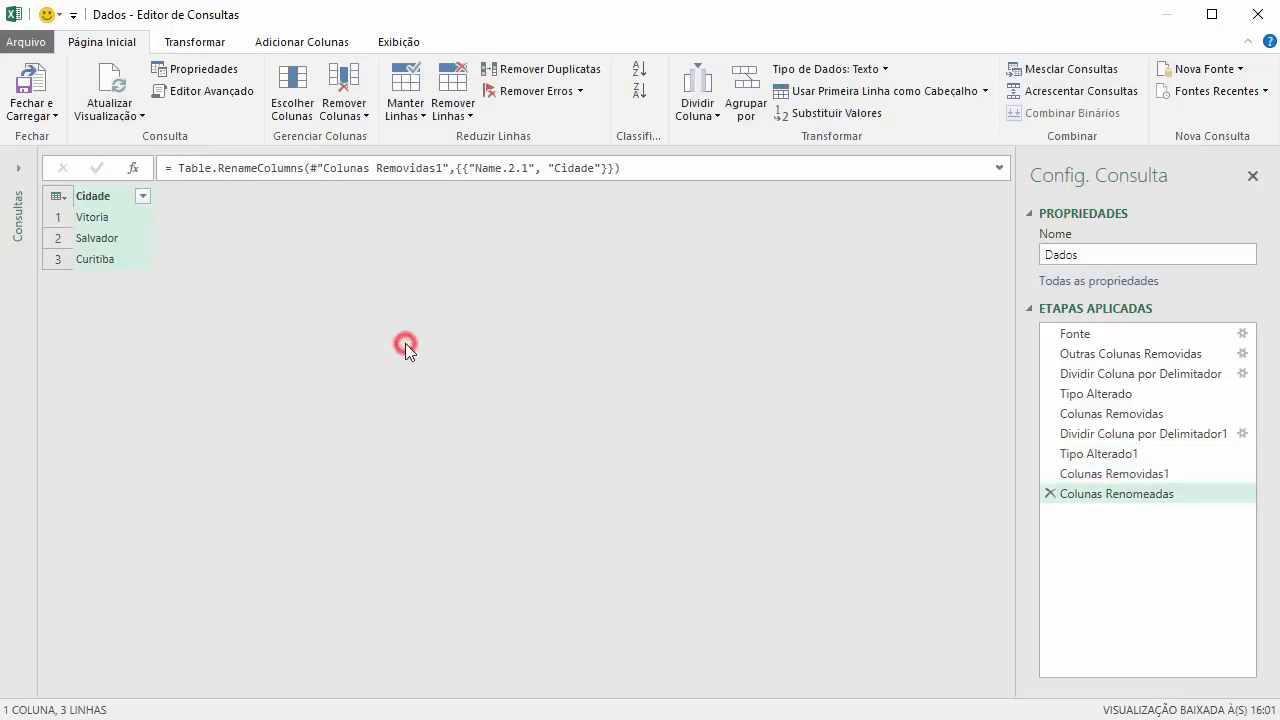
- Rename the query to dCidades and expand the list of queries in the editor
left_click(1144, 246)
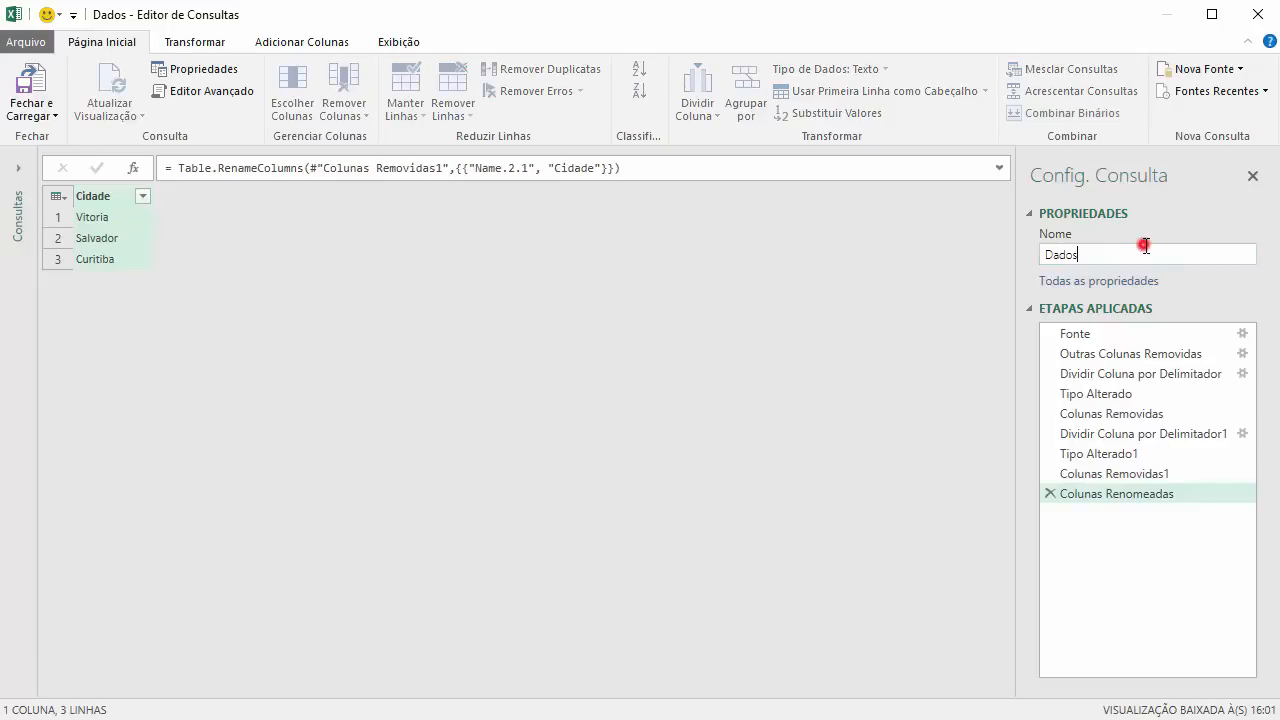
left_click_drag(1183, 257, 815, 245)
type("dCidades")
key("Return")
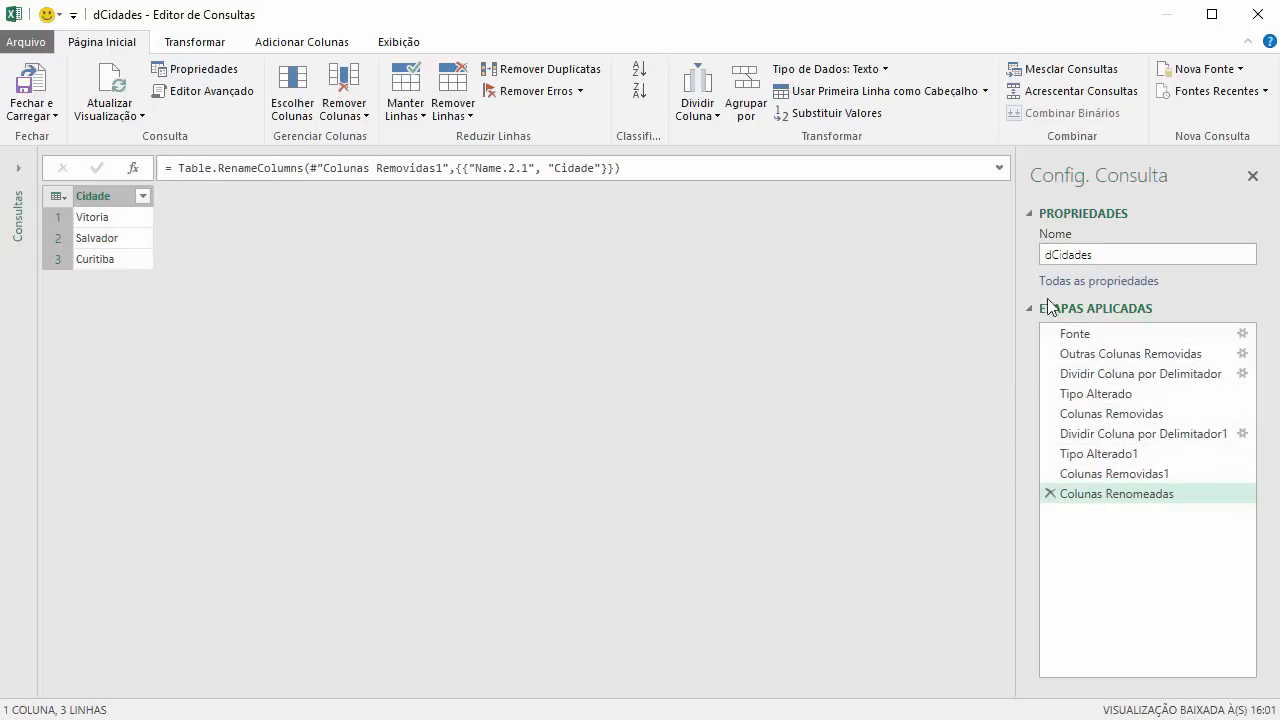
left_click(18, 168)
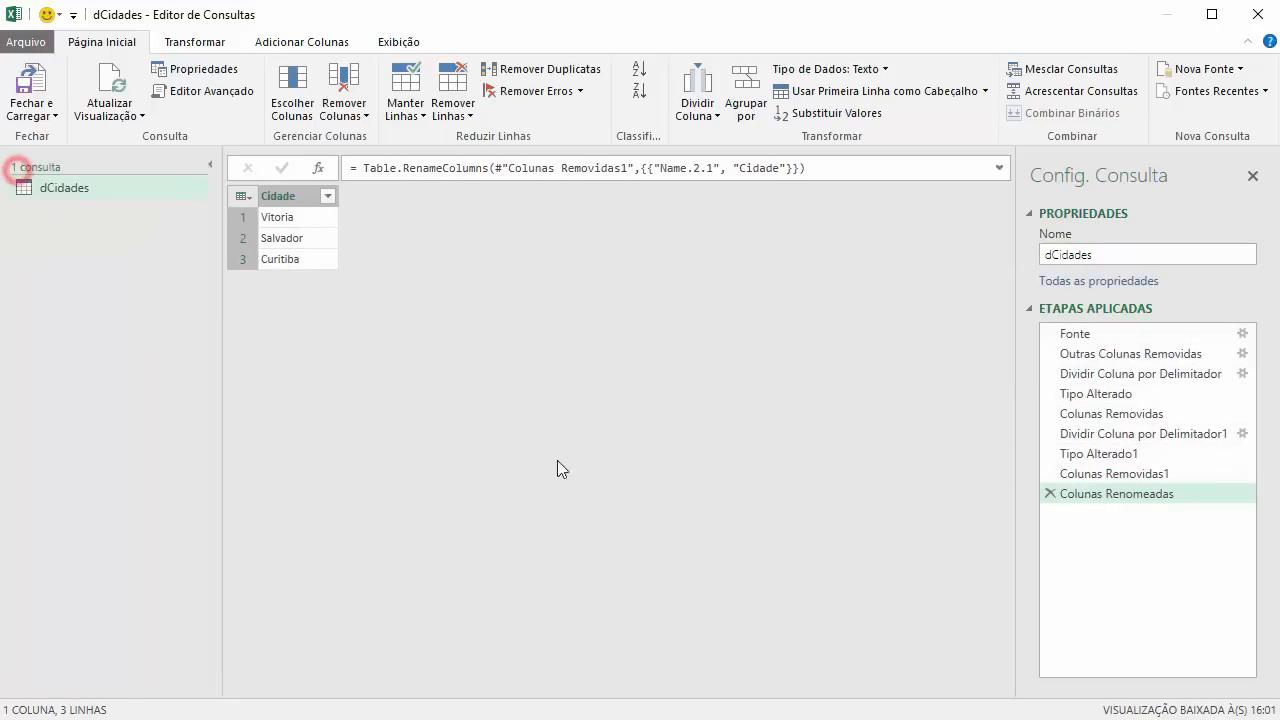
- Close the query editor and load dCidades to the workbook as a connection only, without a table
left_click(50, 114)
left_click(92, 159)
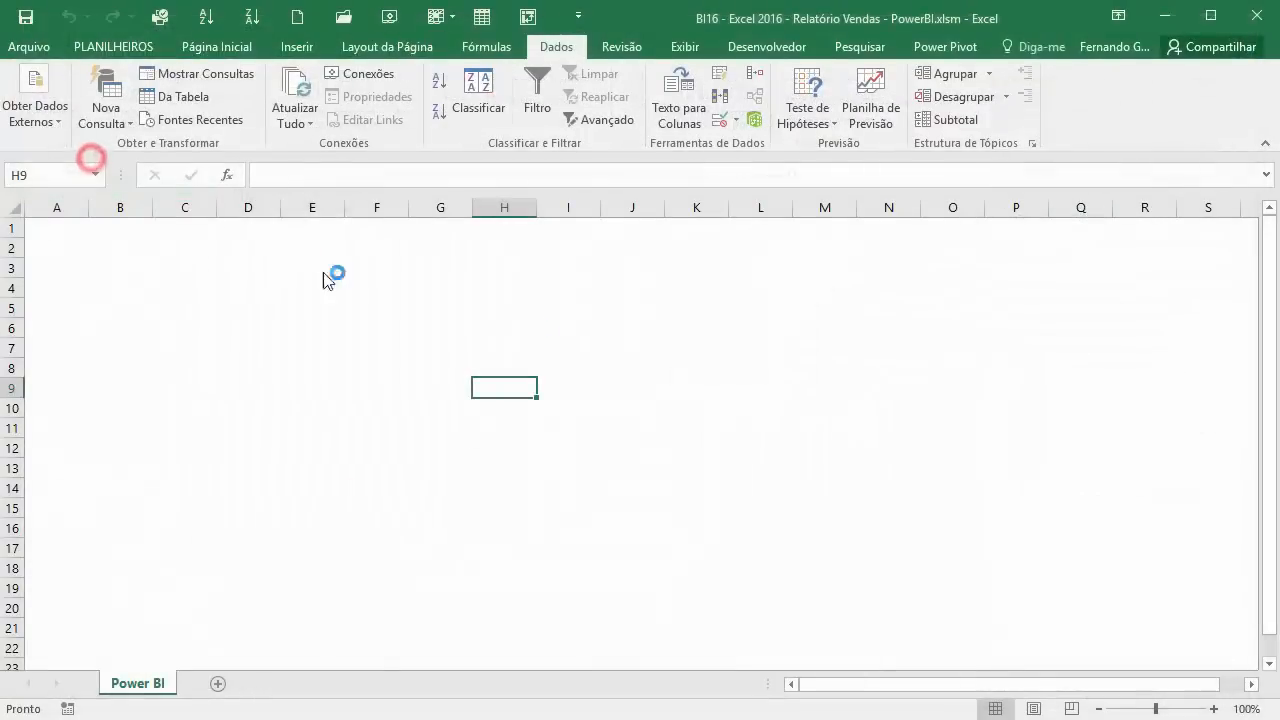
left_click_drag(84, 257, 591, 171)
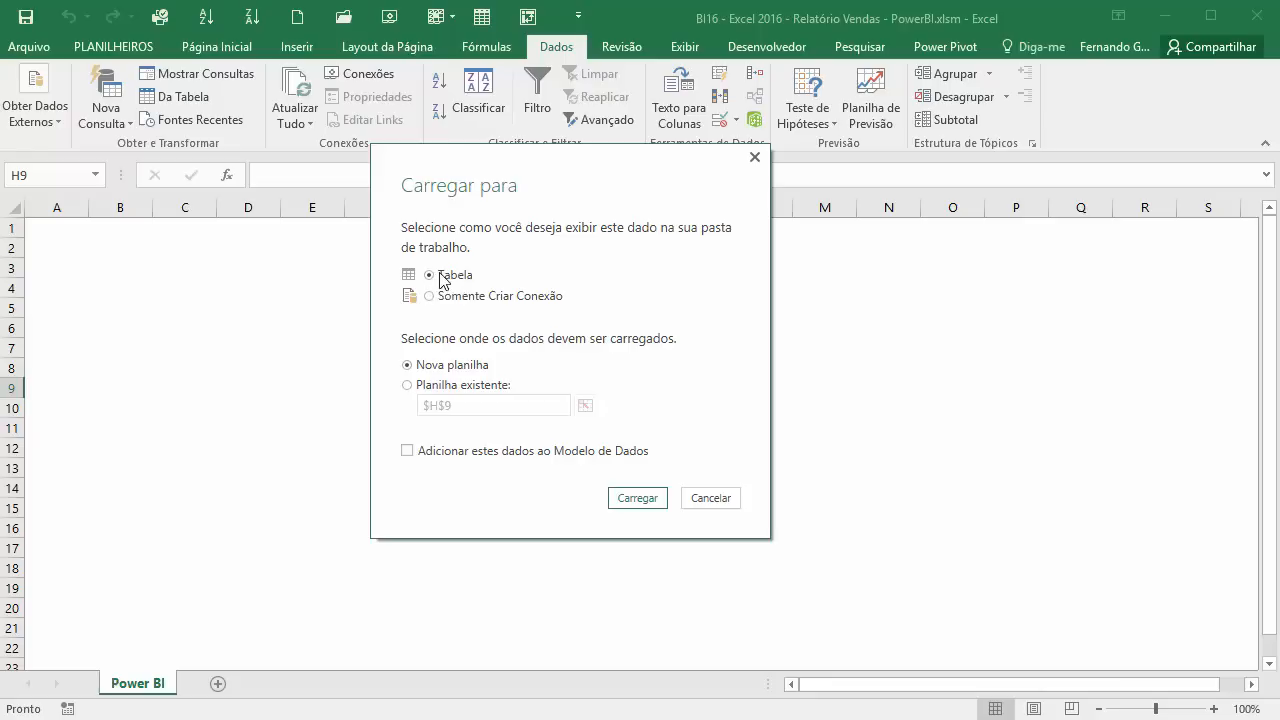
left_click(429, 296)
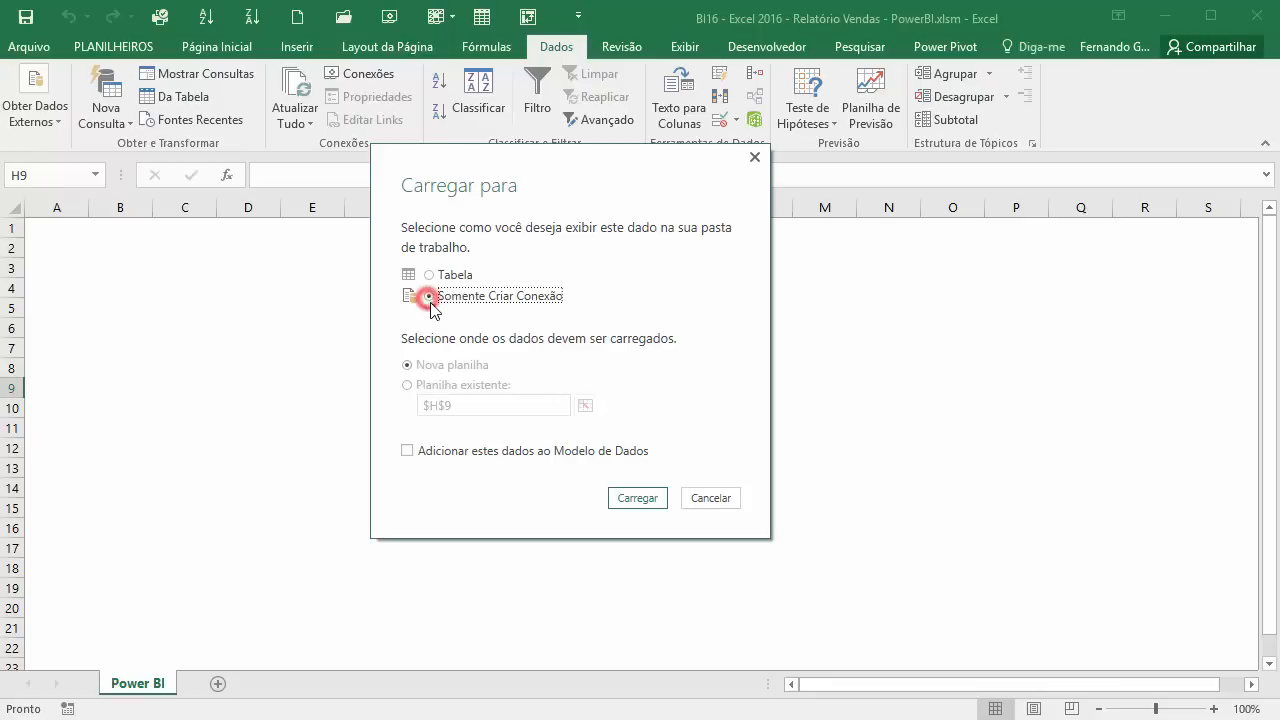
left_click(640, 497)
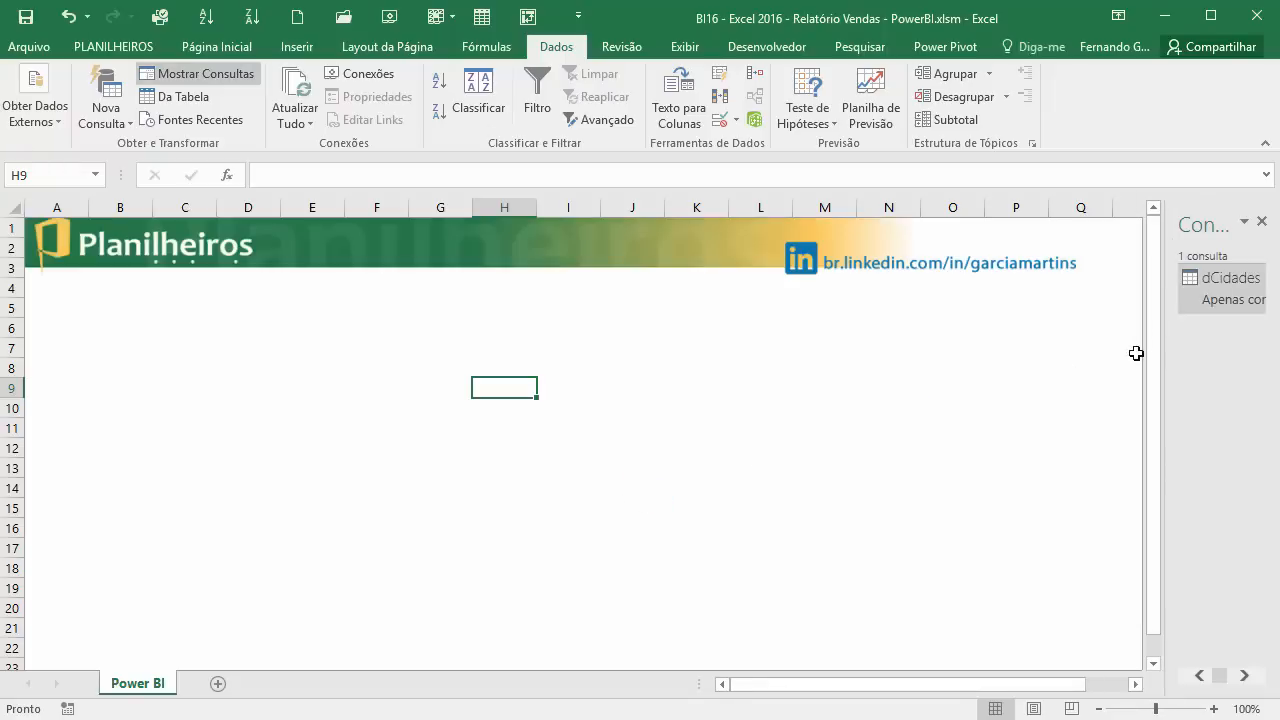
- Widen the workbook queries pane to show full names, and reopen dCidades in the query editor for a brief check
left_click_drag(1164, 346, 932, 333)
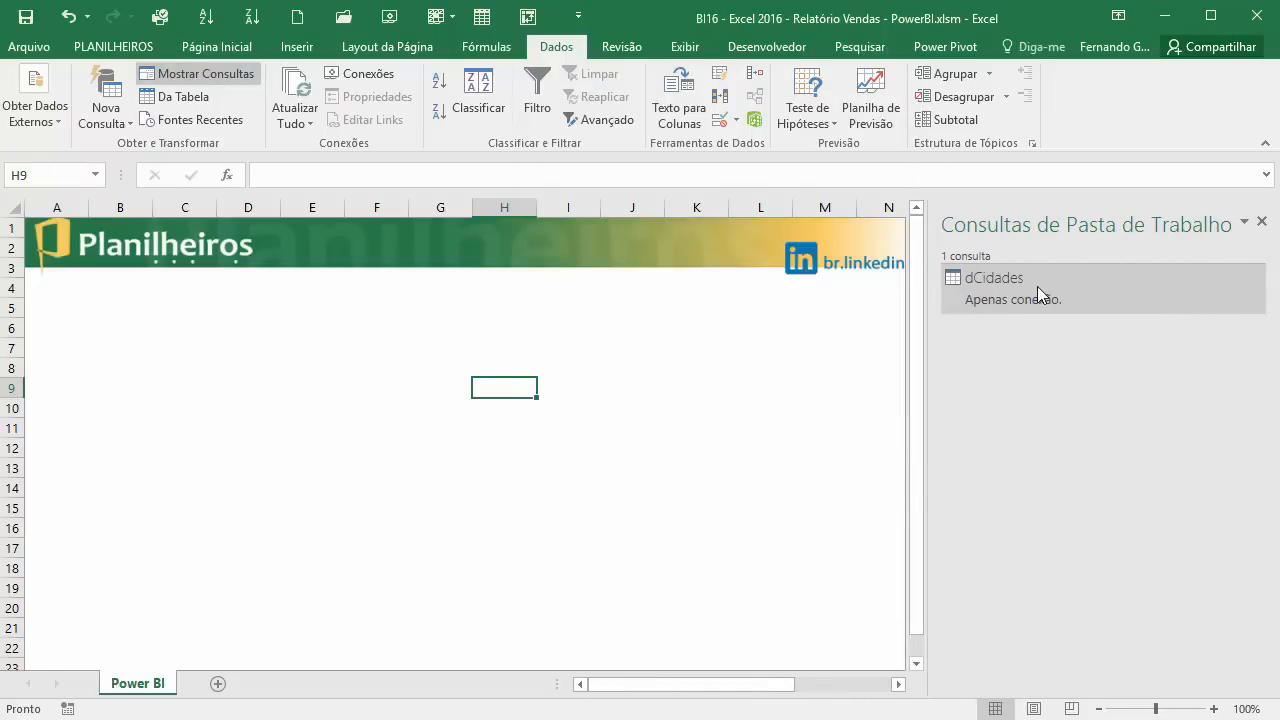
double_click(1037, 287)
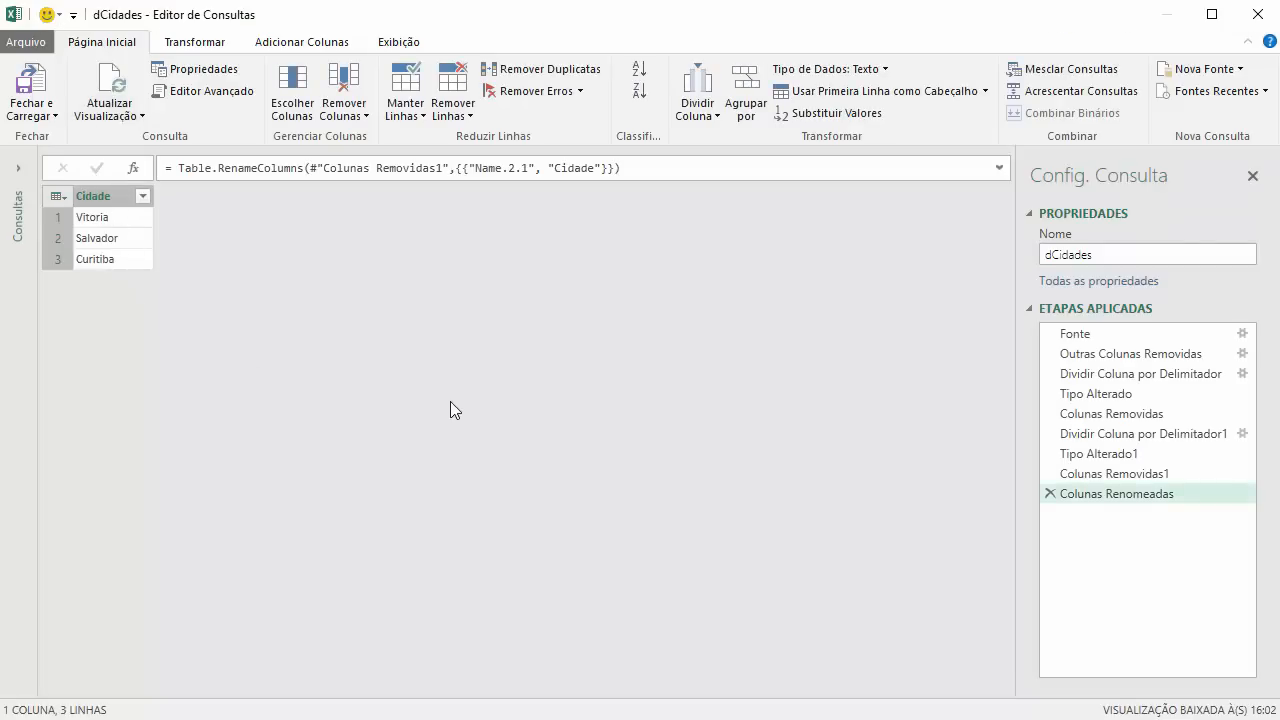
left_click(1257, 14)
left_click(625, 447)
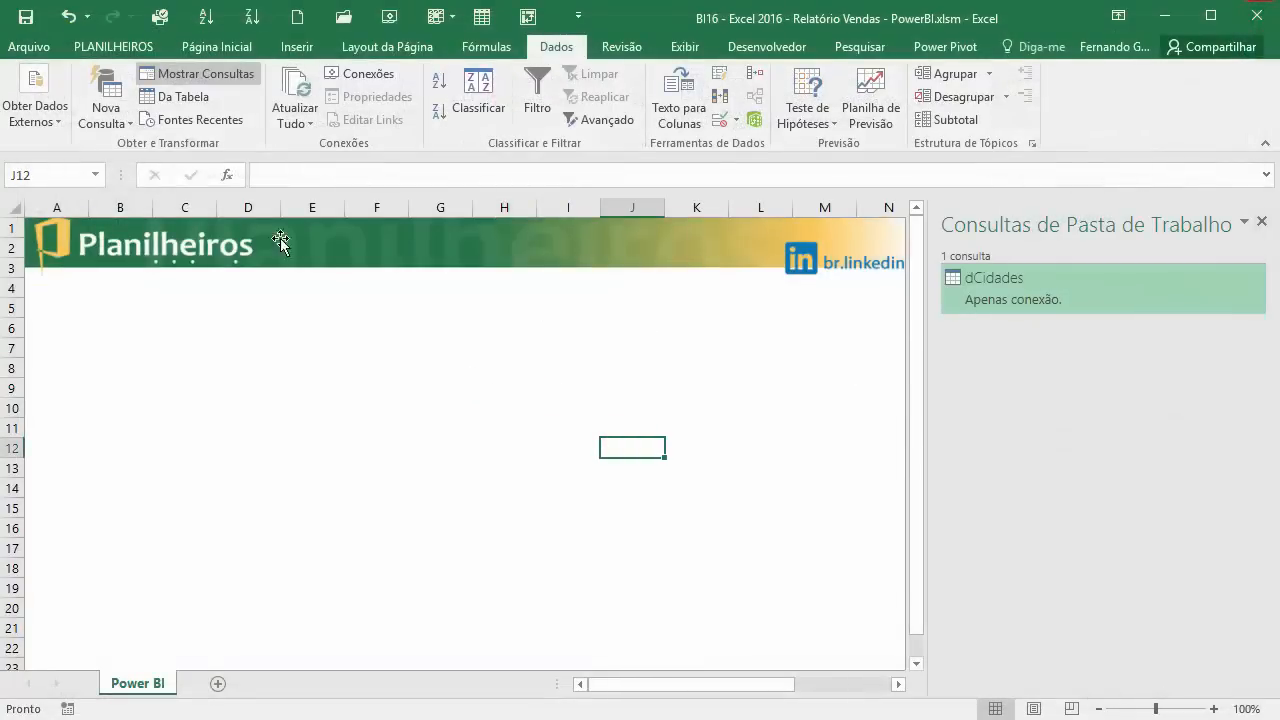
- Look at the new-query file sources, locate dBandeiras.csv in the BI_16 folder in File Explorer, and return to the workbook
left_click(110, 120)
mouse_move(128, 168)
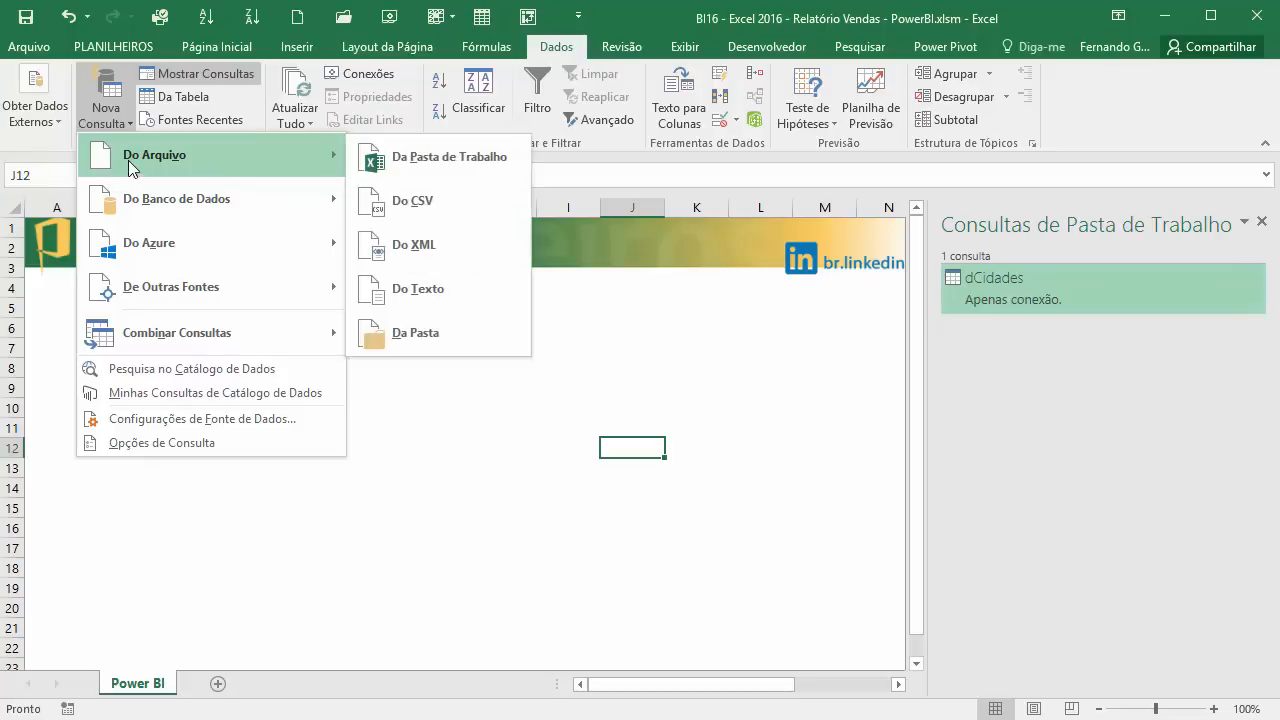
left_click(450, 205)
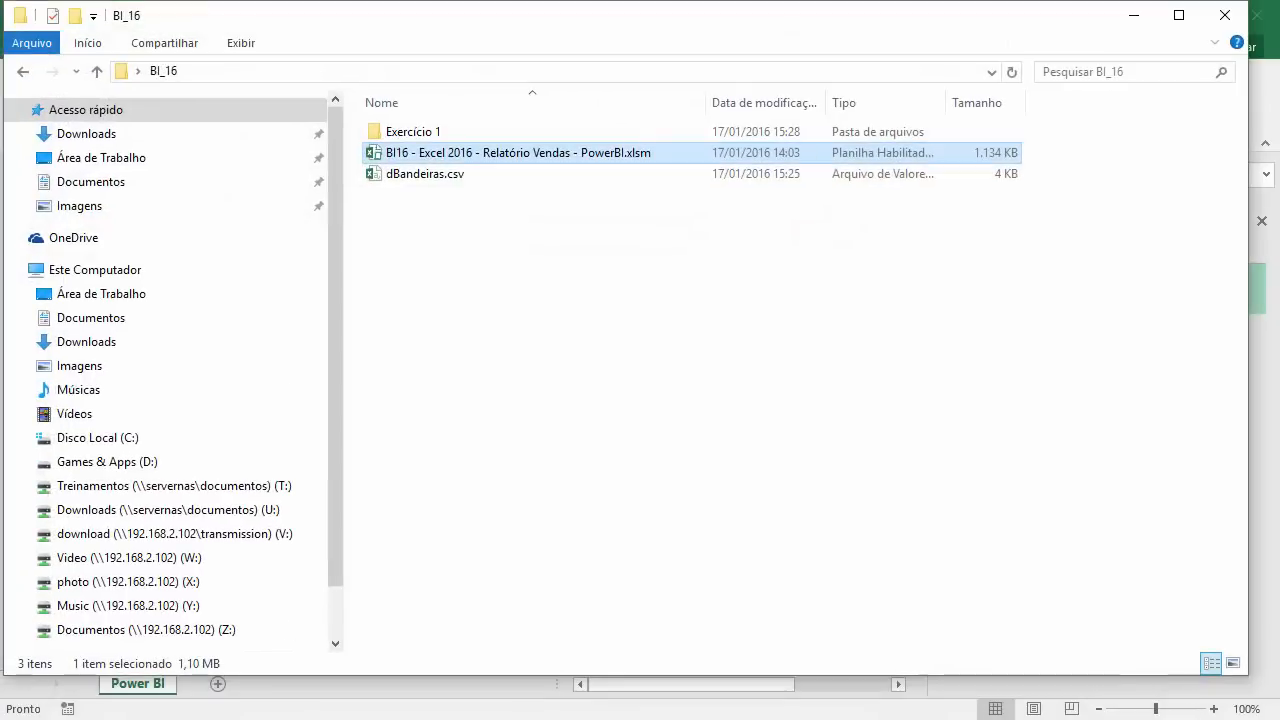
left_click(420, 177)
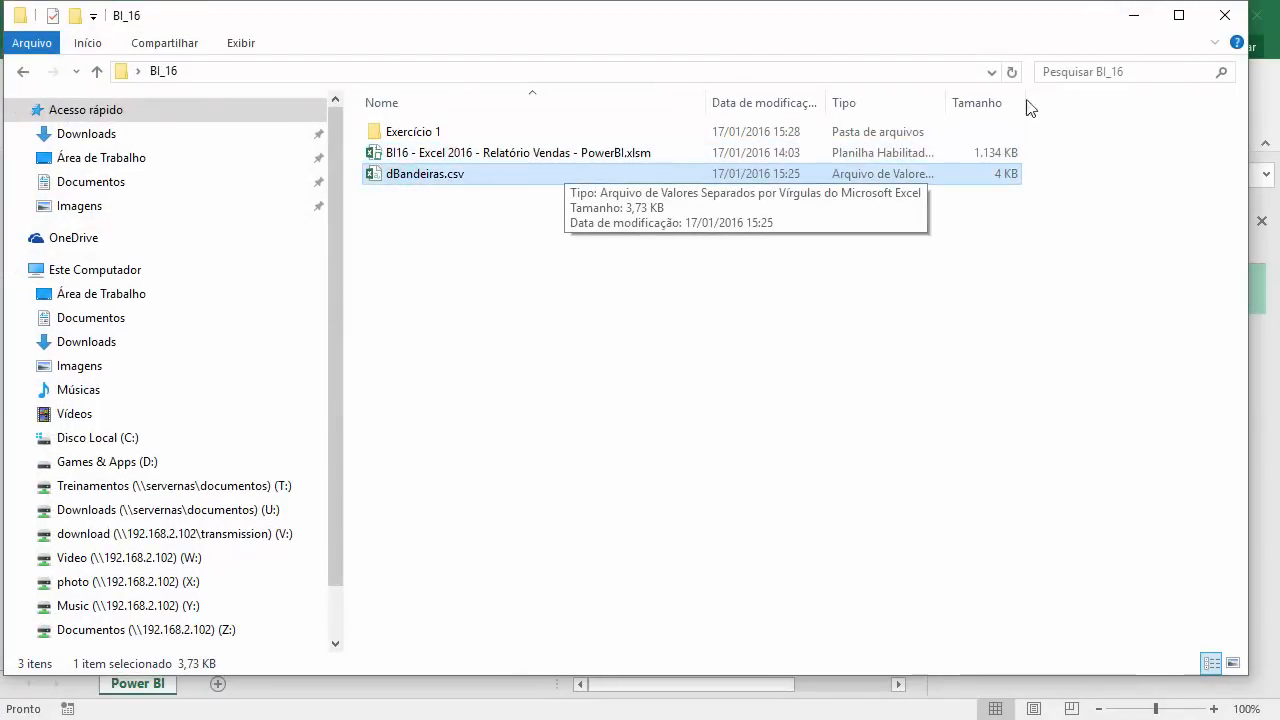
left_click(1131, 15)
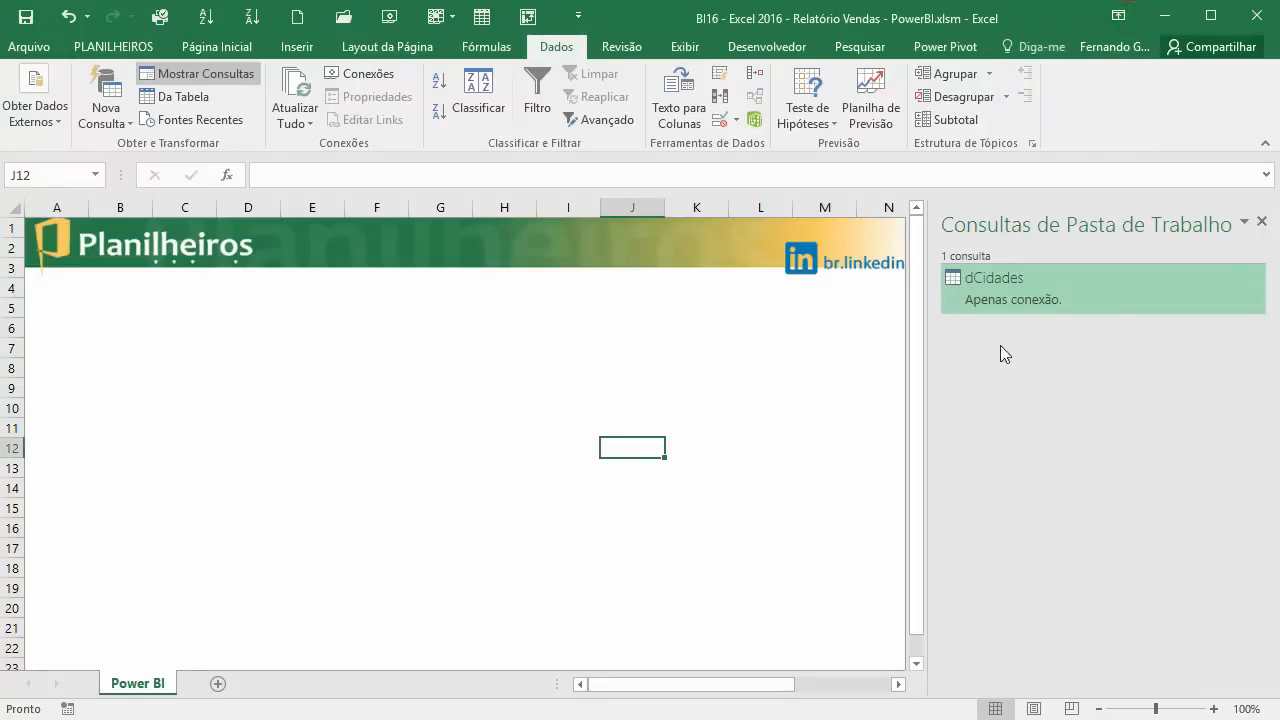
mouse_move(1027, 292)
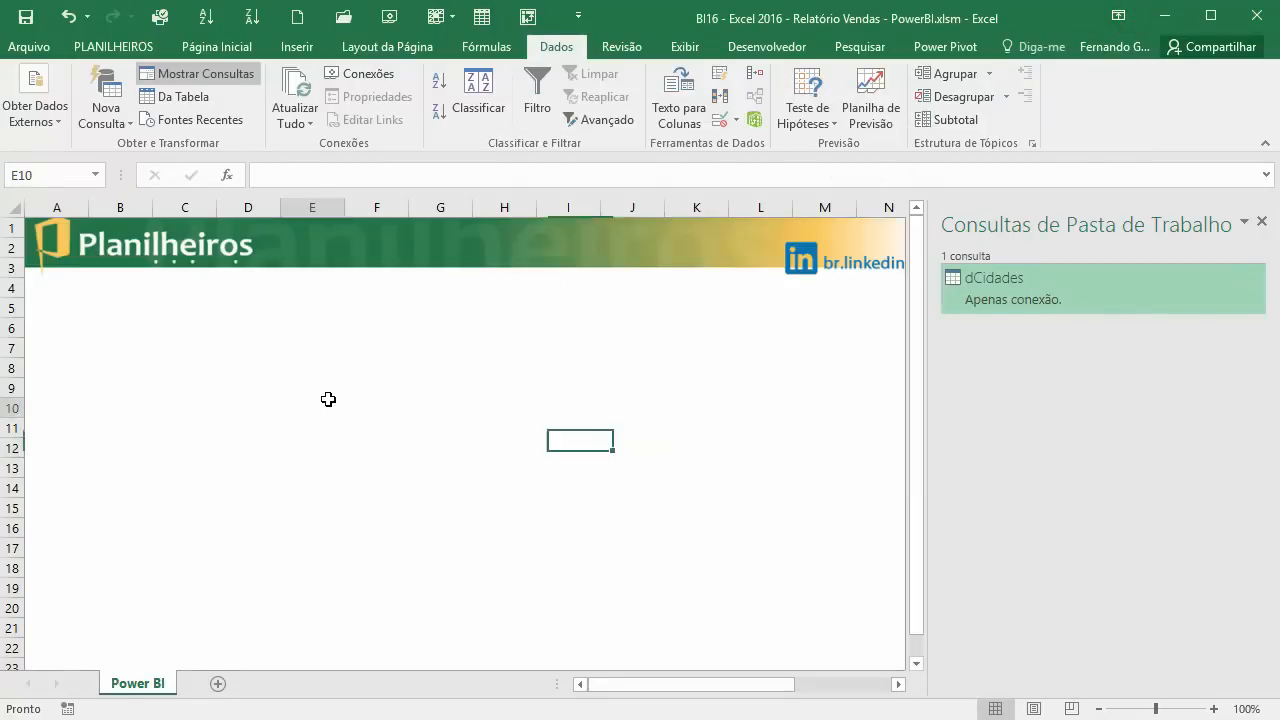
left_click(329, 404)
left_click(989, 279)
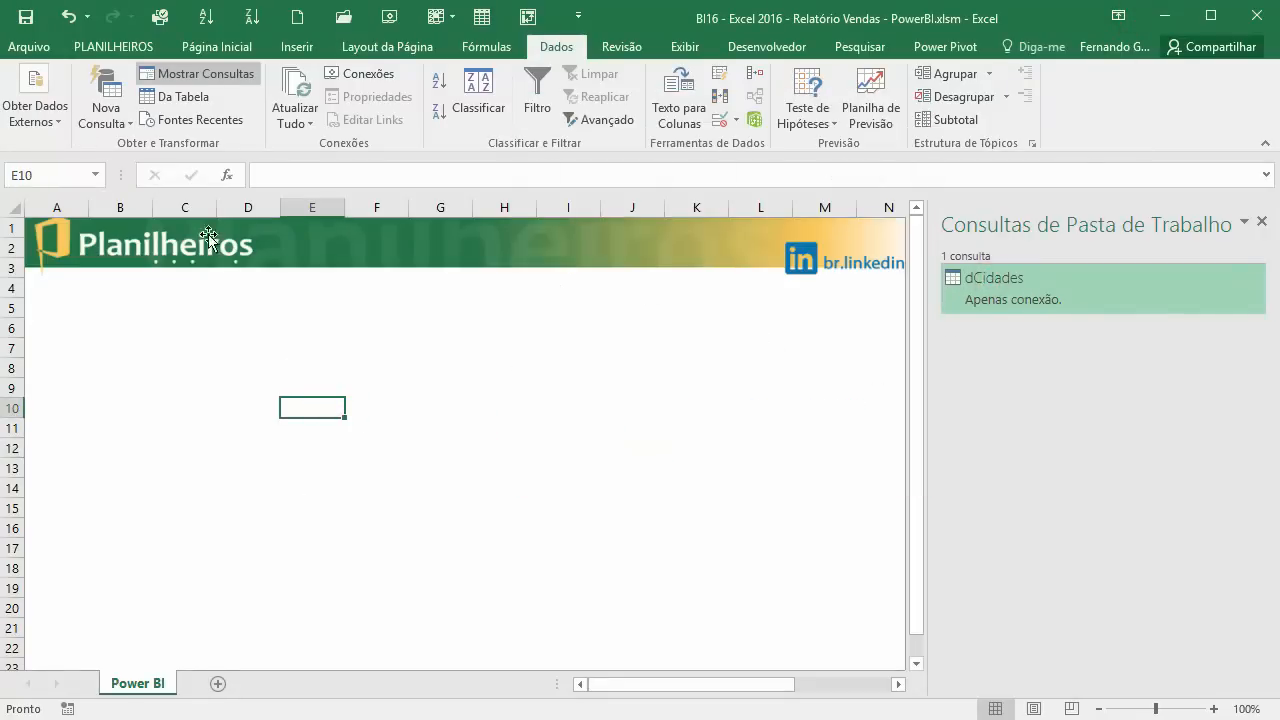
- Import dBandeiras.csv from the BI_16 folder as a new CSV query
left_click(110, 117)
mouse_move(150, 154)
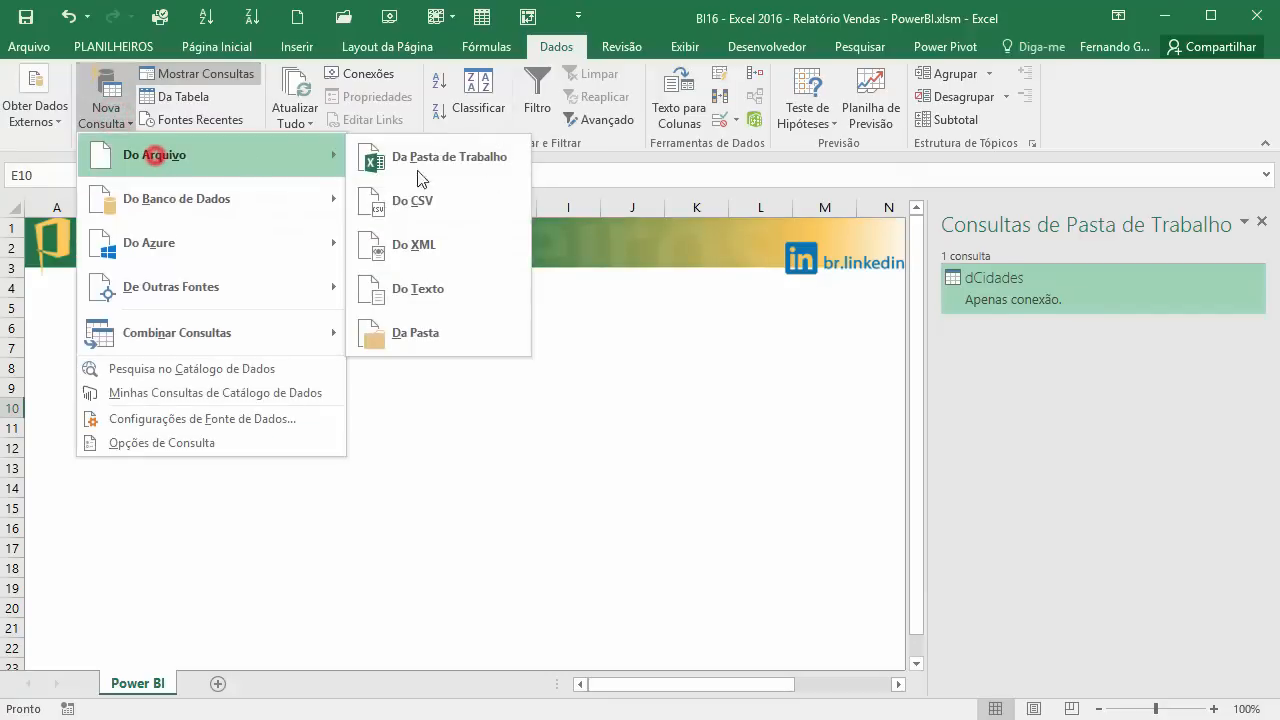
left_click(432, 205)
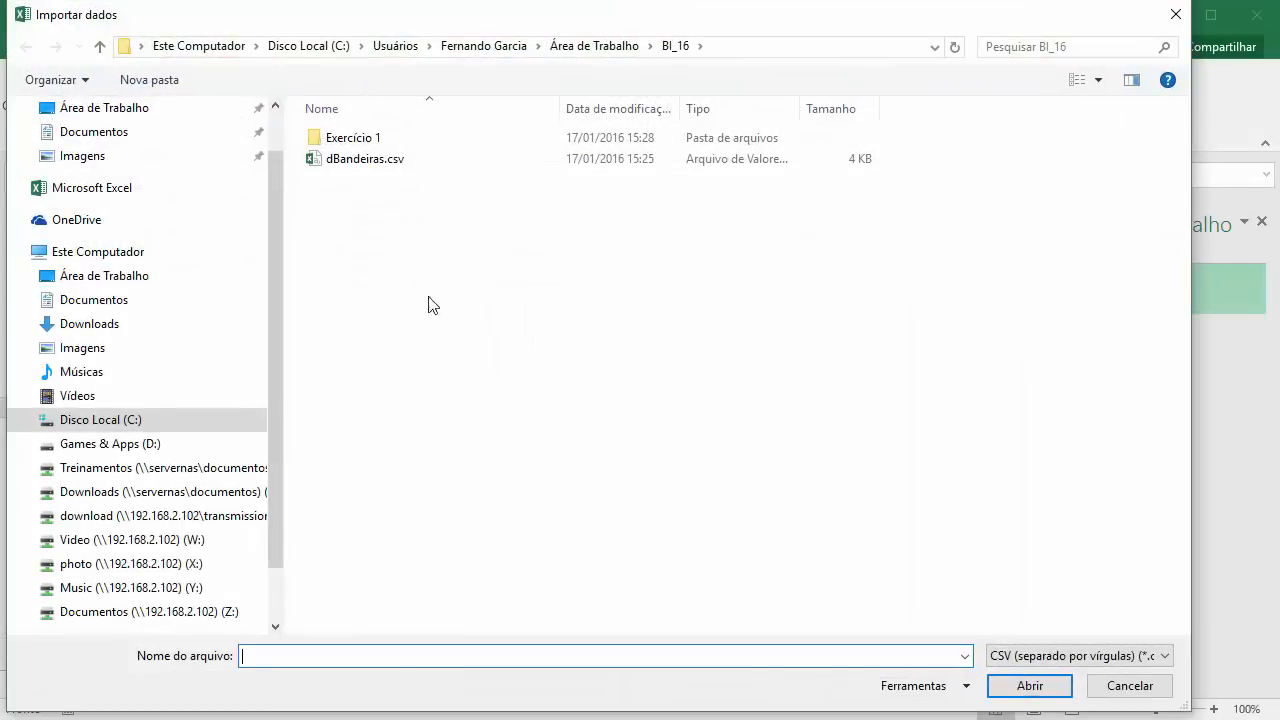
left_click(350, 162)
left_click(1008, 685)
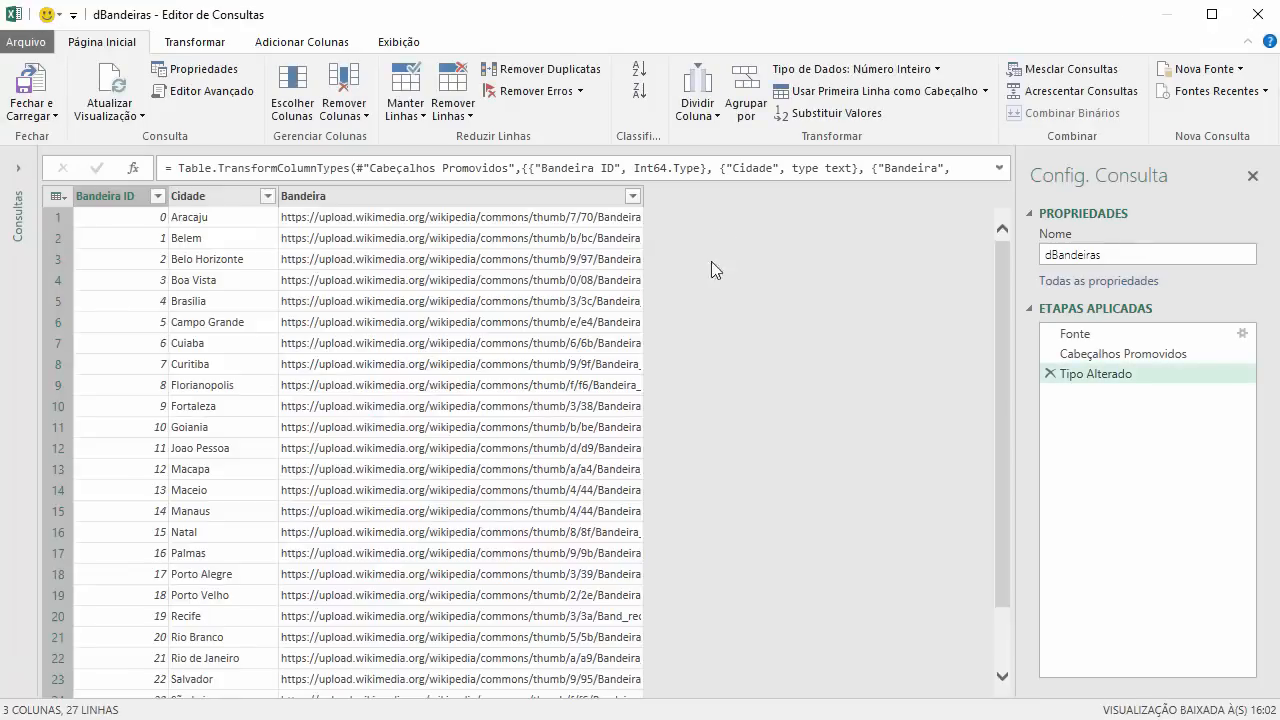
- Widen the Bandeira column to show more of the flag links, and examine the Cidade, Bandeira ID and Bandeira columns
left_click_drag(642, 196, 835, 200)
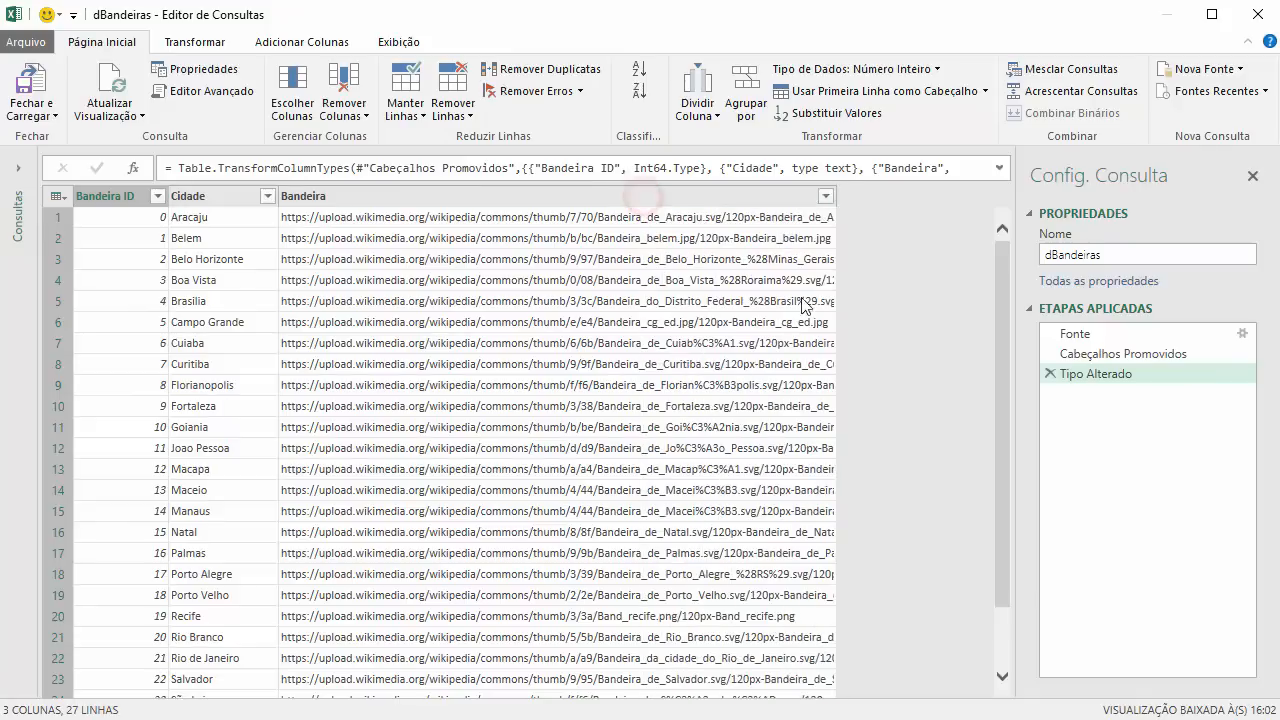
left_click(200, 196)
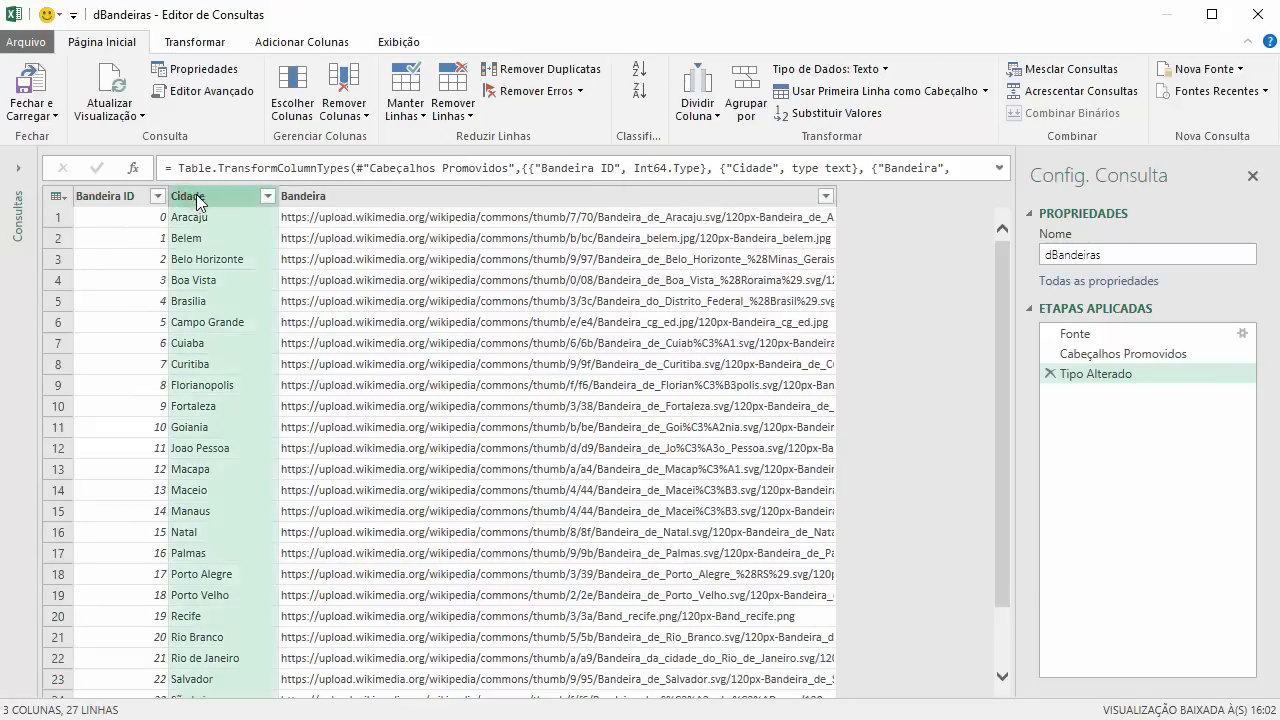
left_click(110, 197)
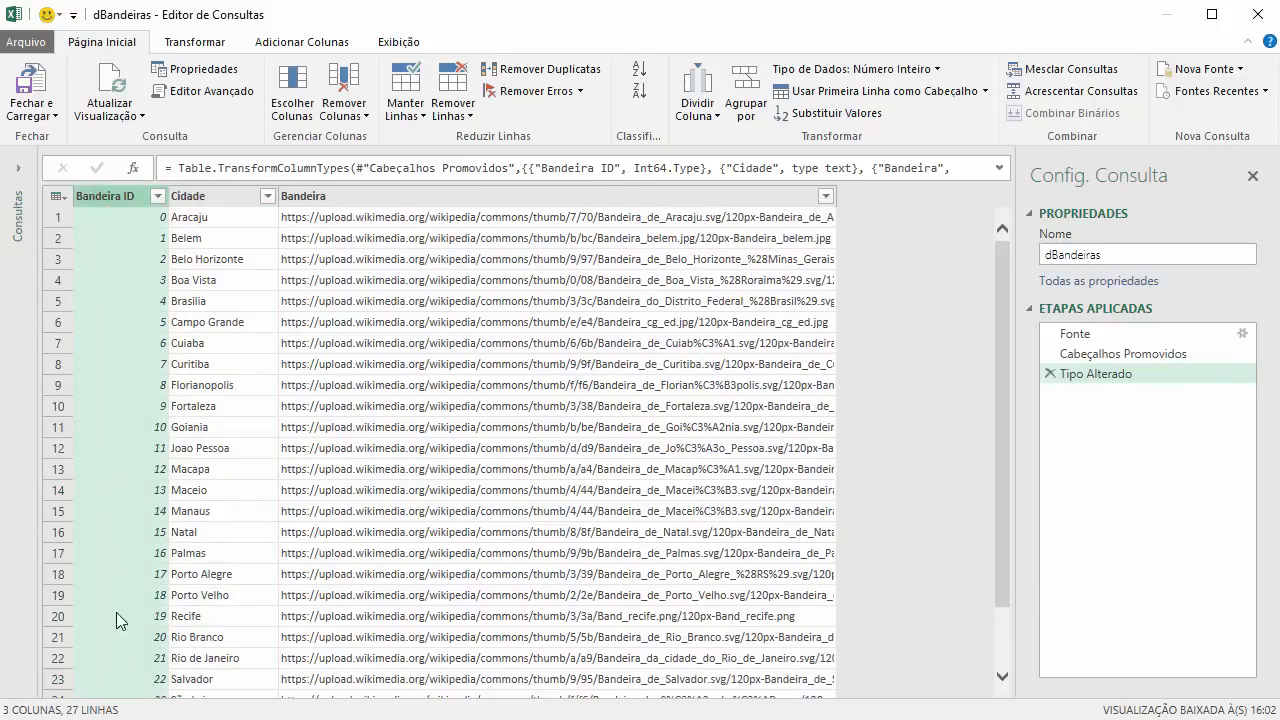
left_click(343, 196)
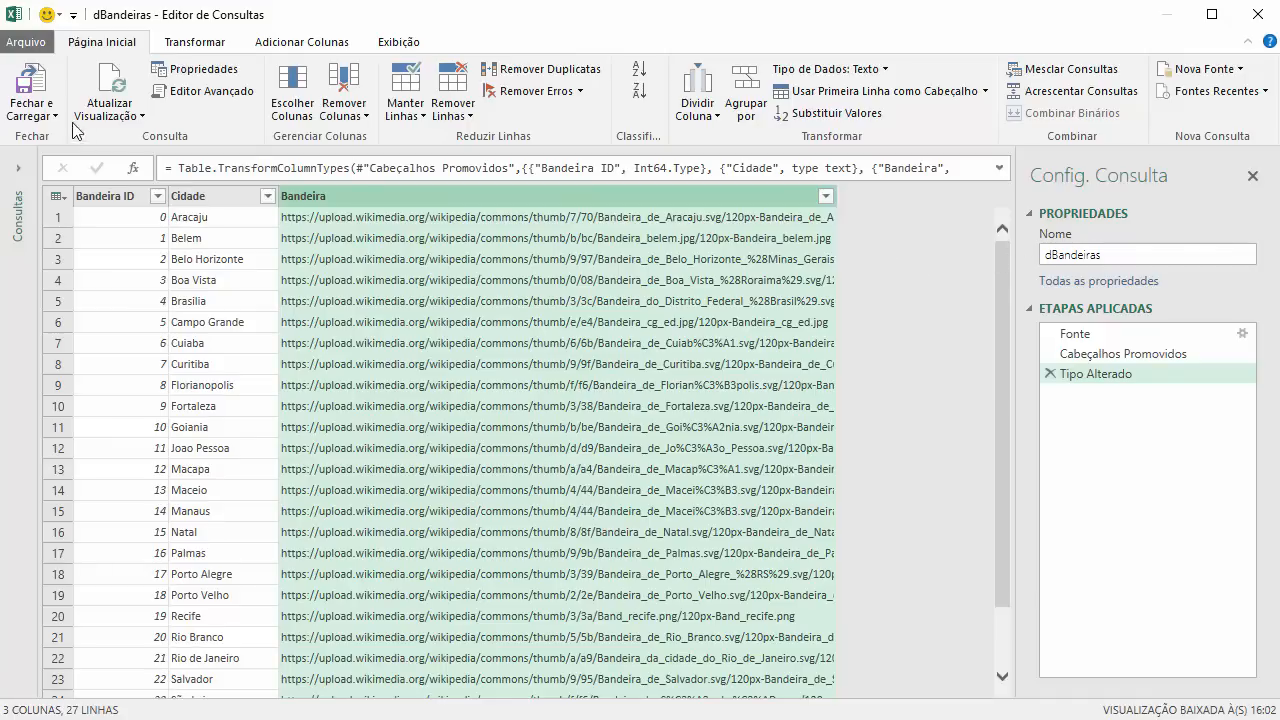
- Close the query editor and load dBandeiras to the workbook as a connection only
left_click(45, 112)
left_click(84, 160)
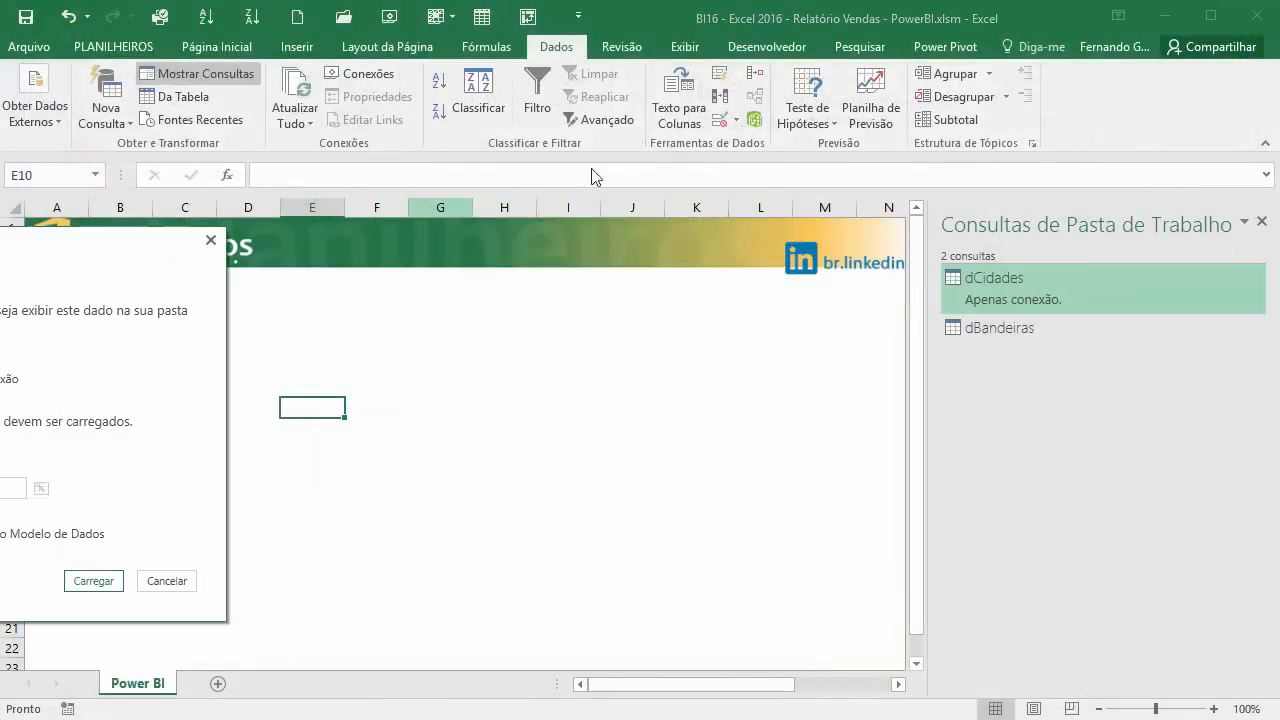
left_click_drag(78, 282, 803, 159)
left_click(645, 302)
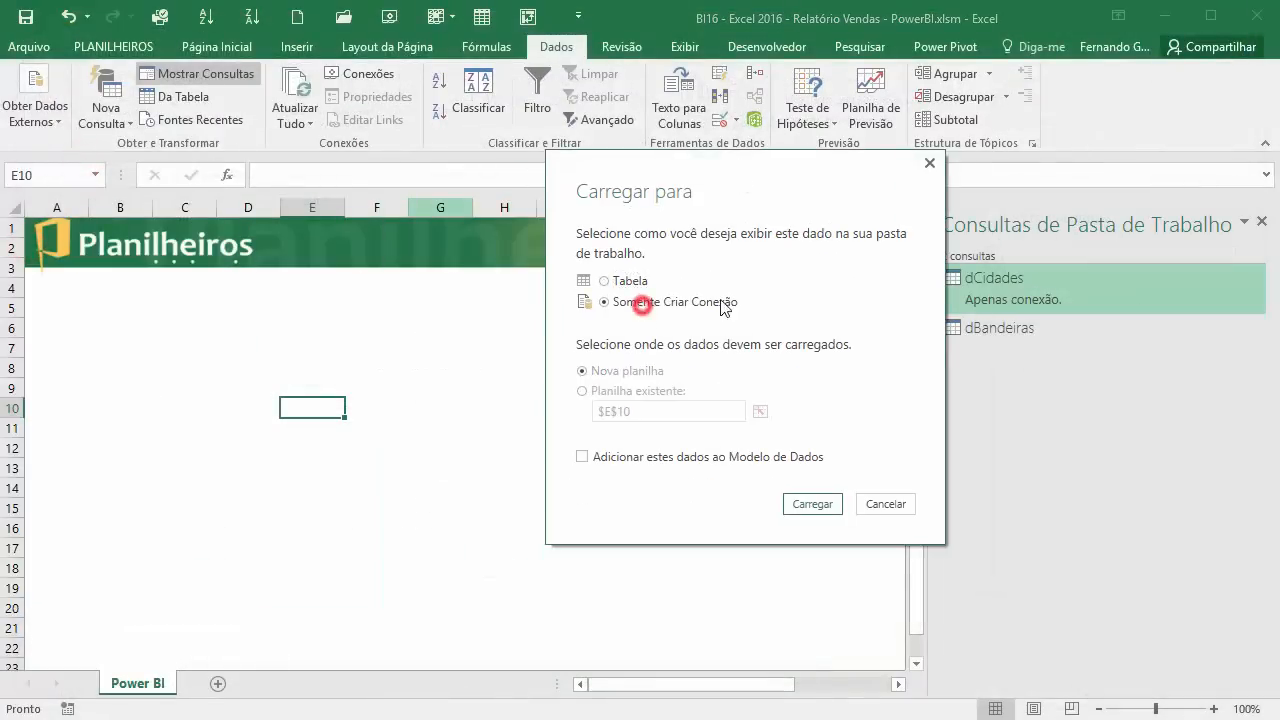
left_click(812, 504)
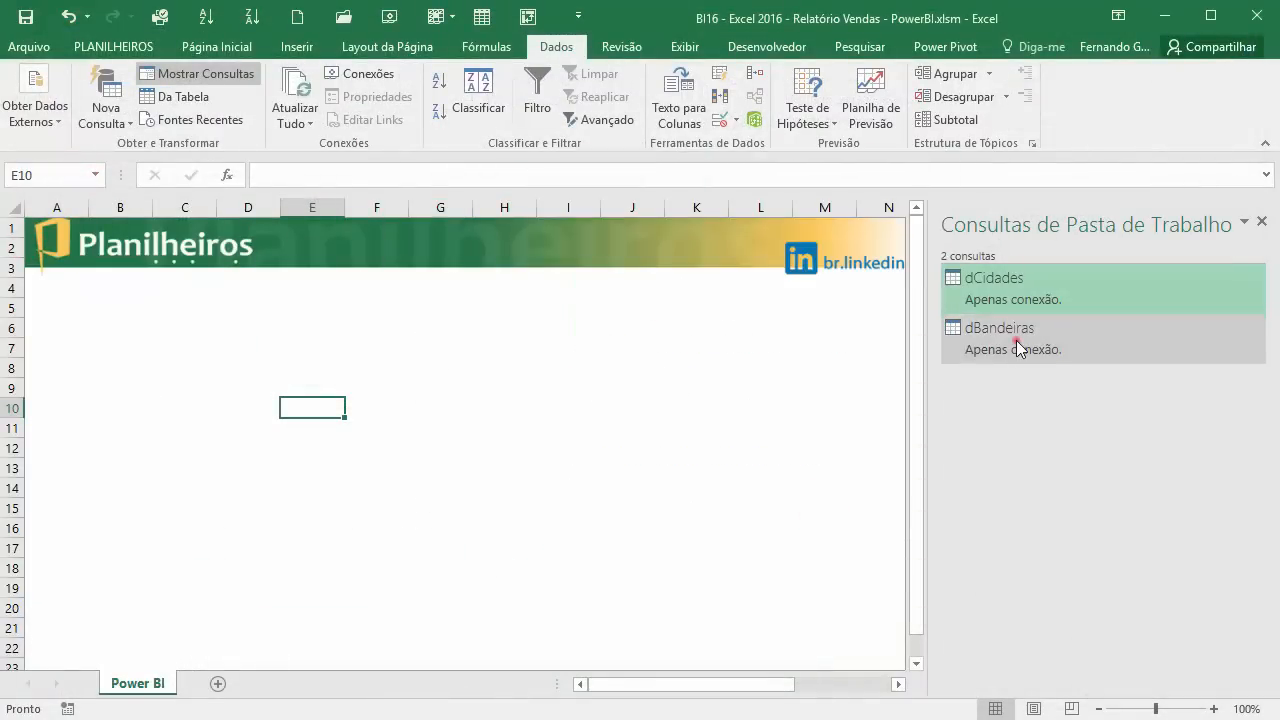
- Review the two workbook queries, open dCidades in the query editor and expand the list of queries
left_click(1014, 343)
left_click(1031, 290)
left_click(1026, 338)
left_click(1022, 290)
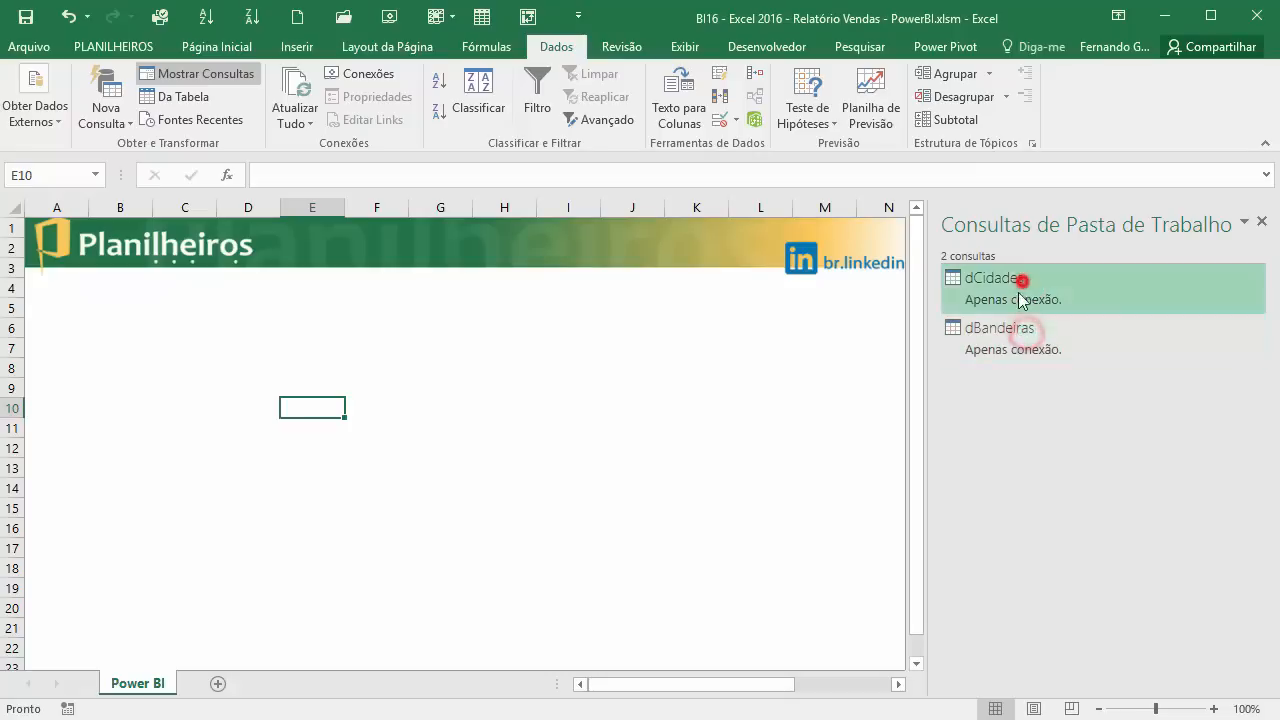
left_click(1011, 345)
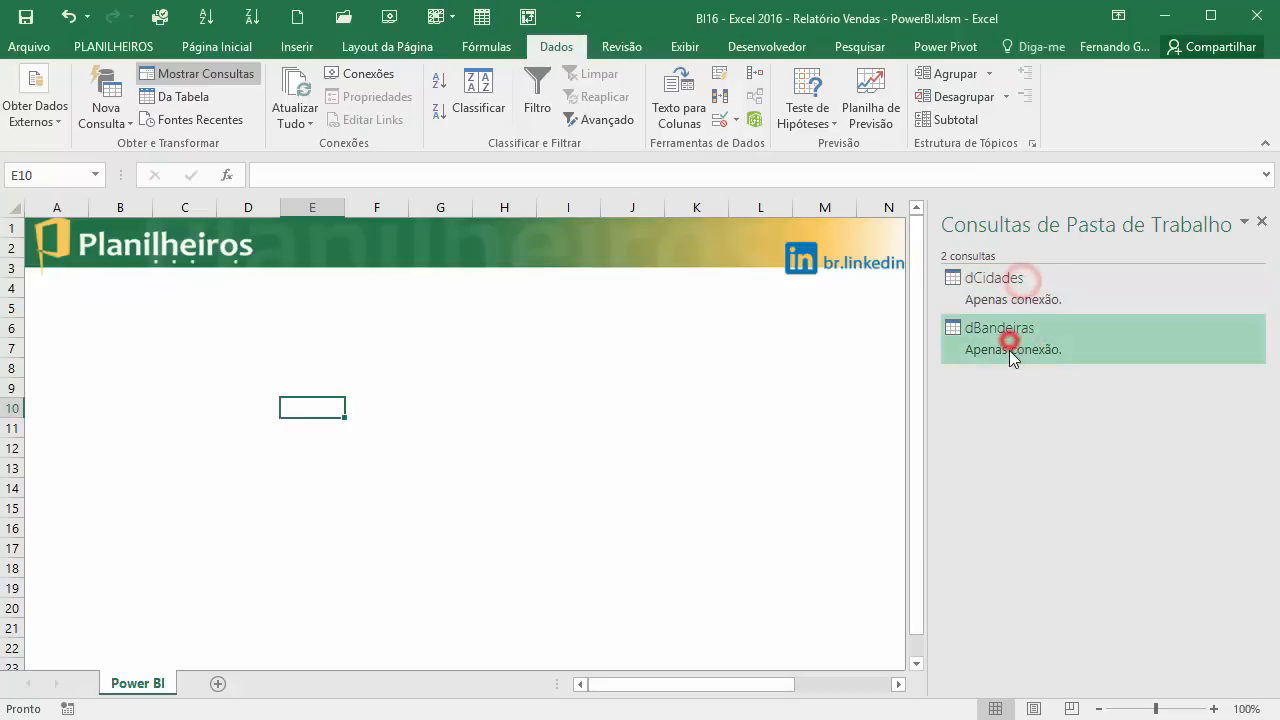
double_click(998, 279)
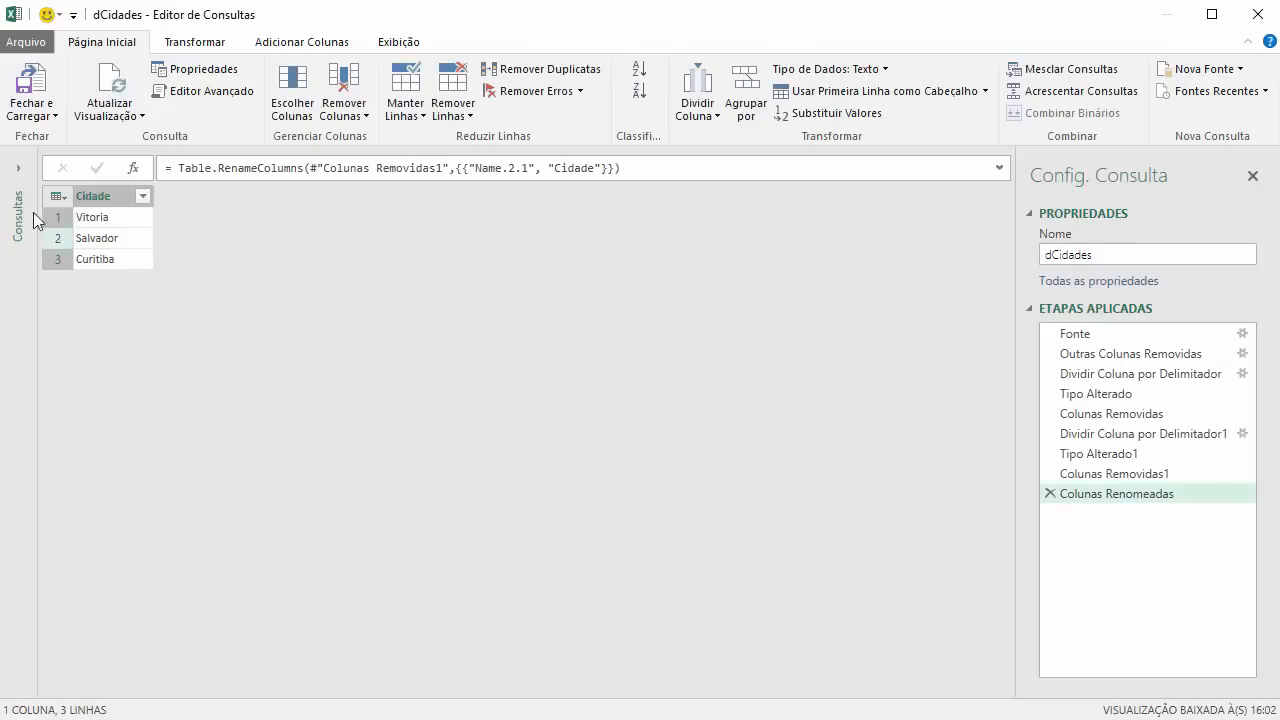
left_click(18, 168)
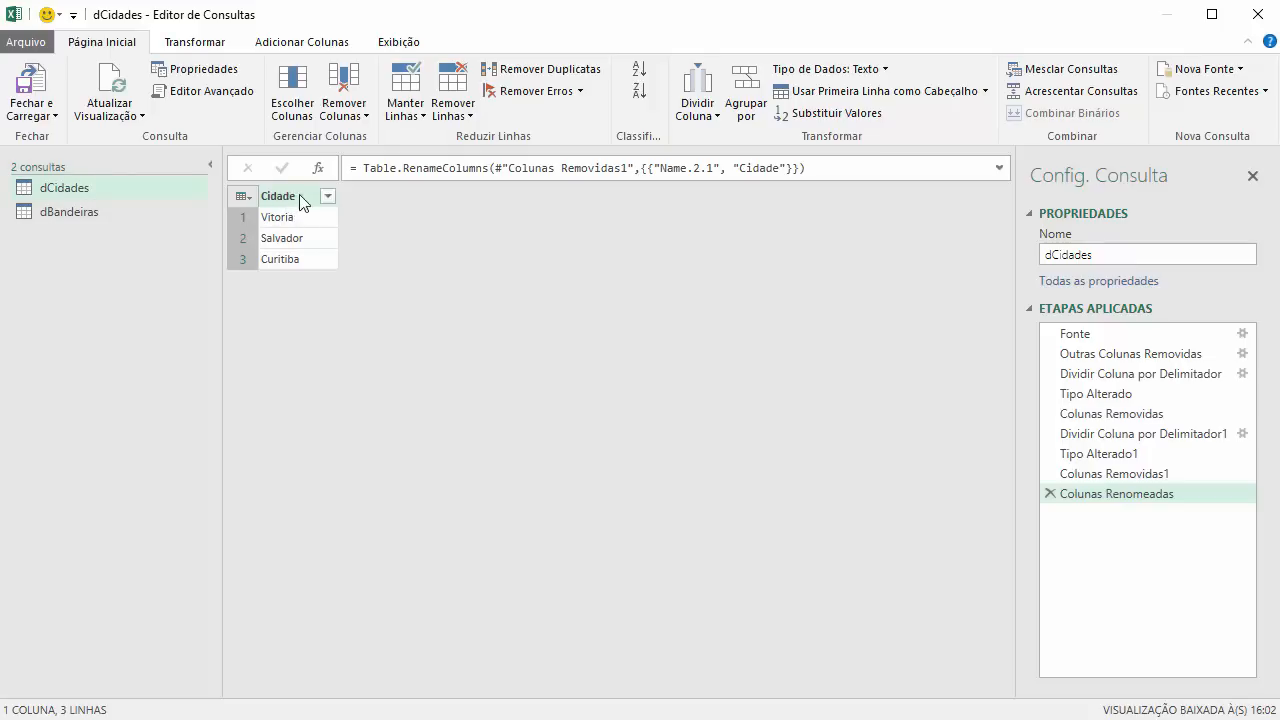
- Compare the columns of dCidades and dBandeiras to examine their shared Cidade field and the Bandeira ID, finishing on dCidades
left_click(66, 211)
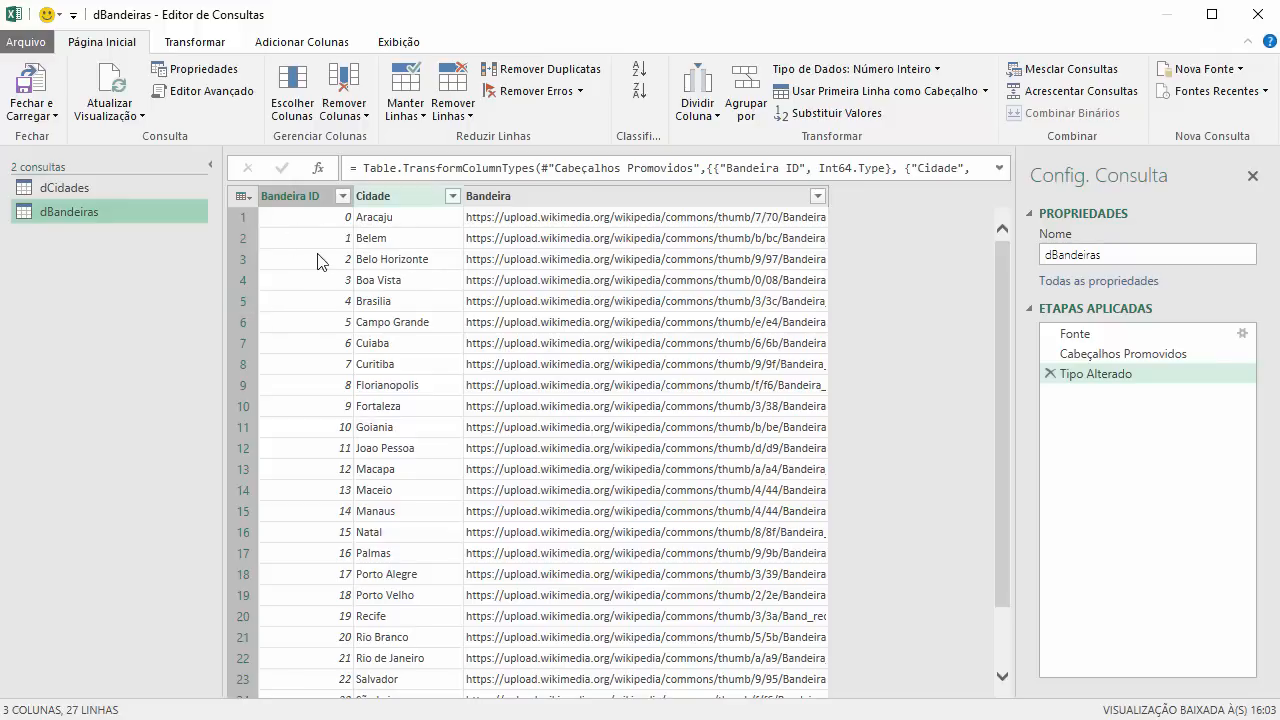
left_click(86, 188)
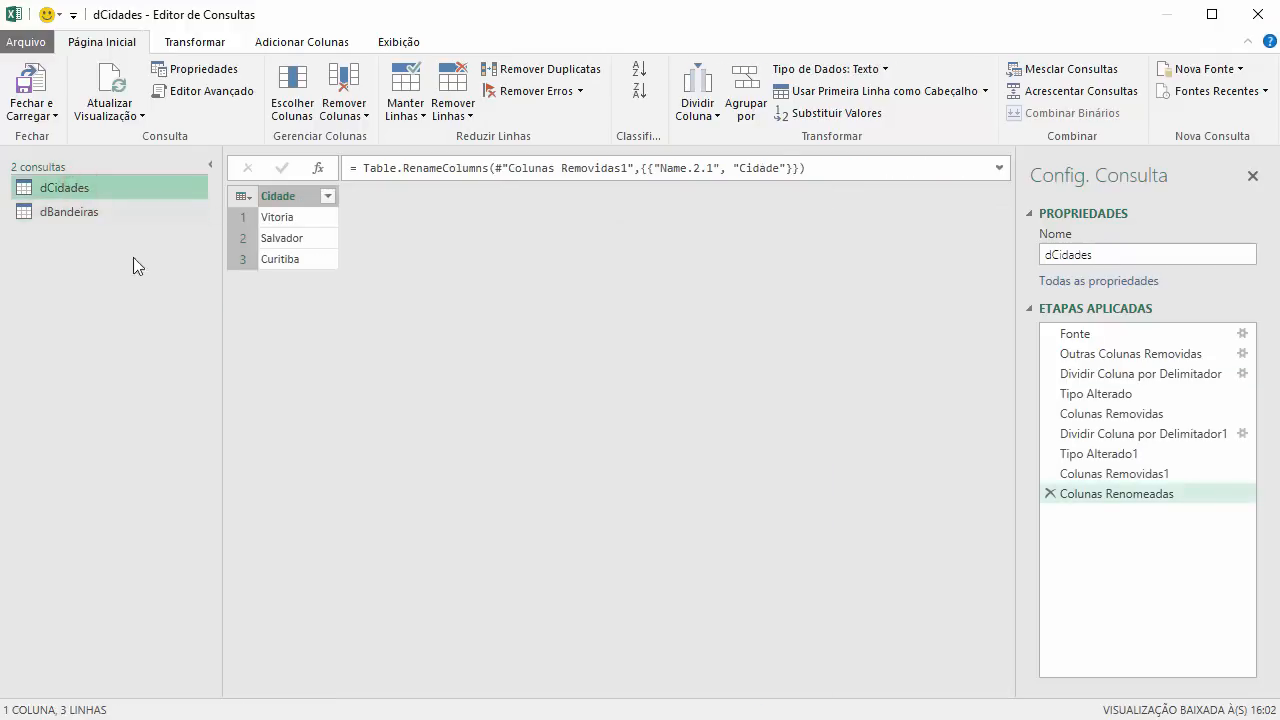
left_click(69, 211)
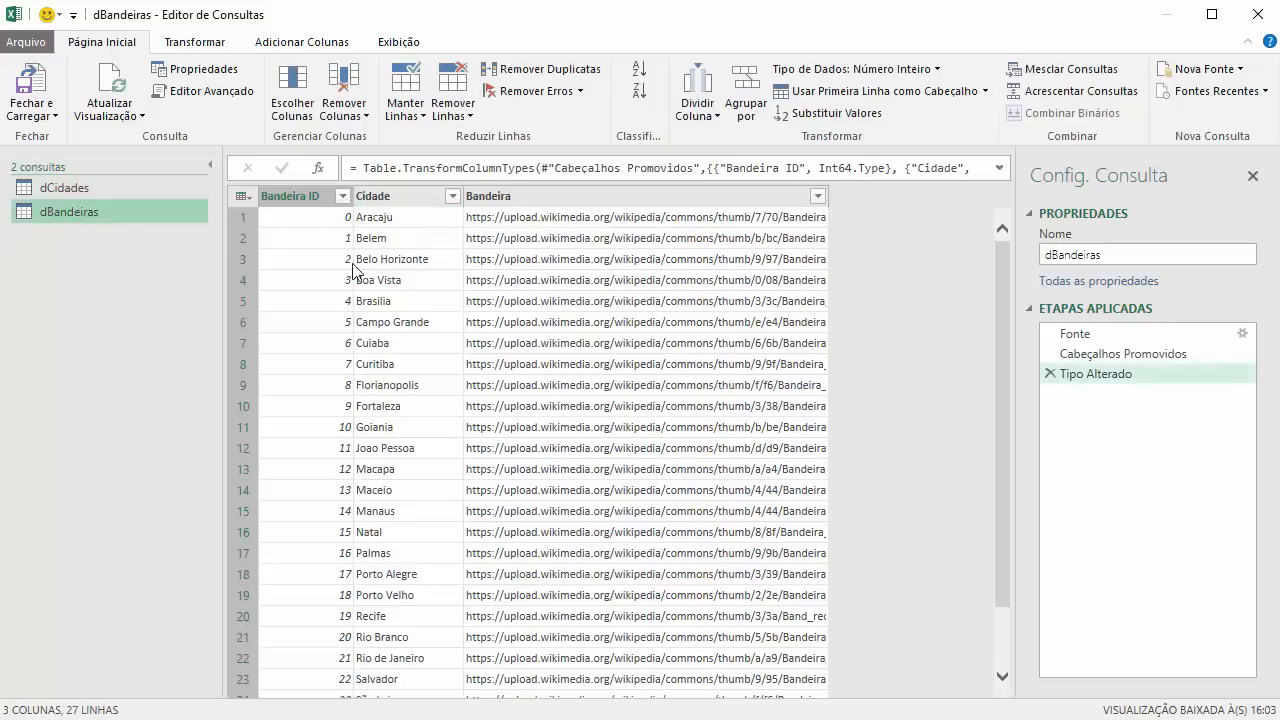
left_click(73, 187)
left_click(71, 208)
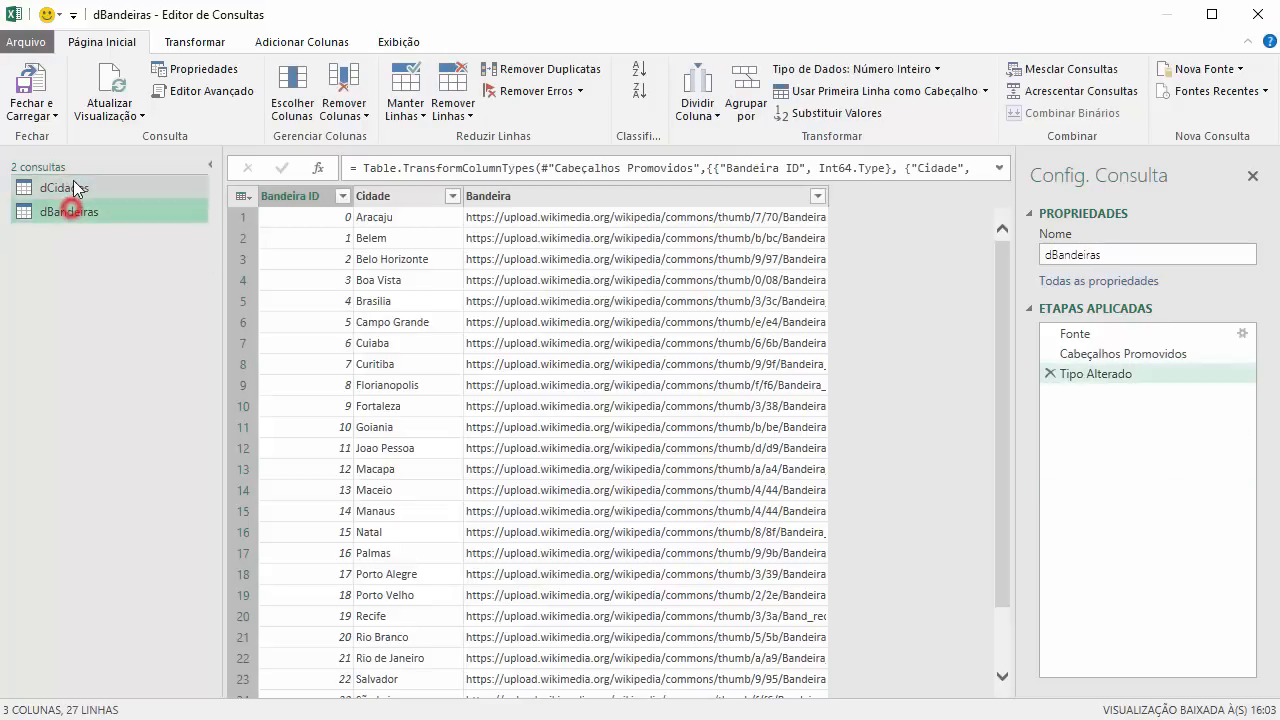
left_click(74, 183)
left_click(62, 207)
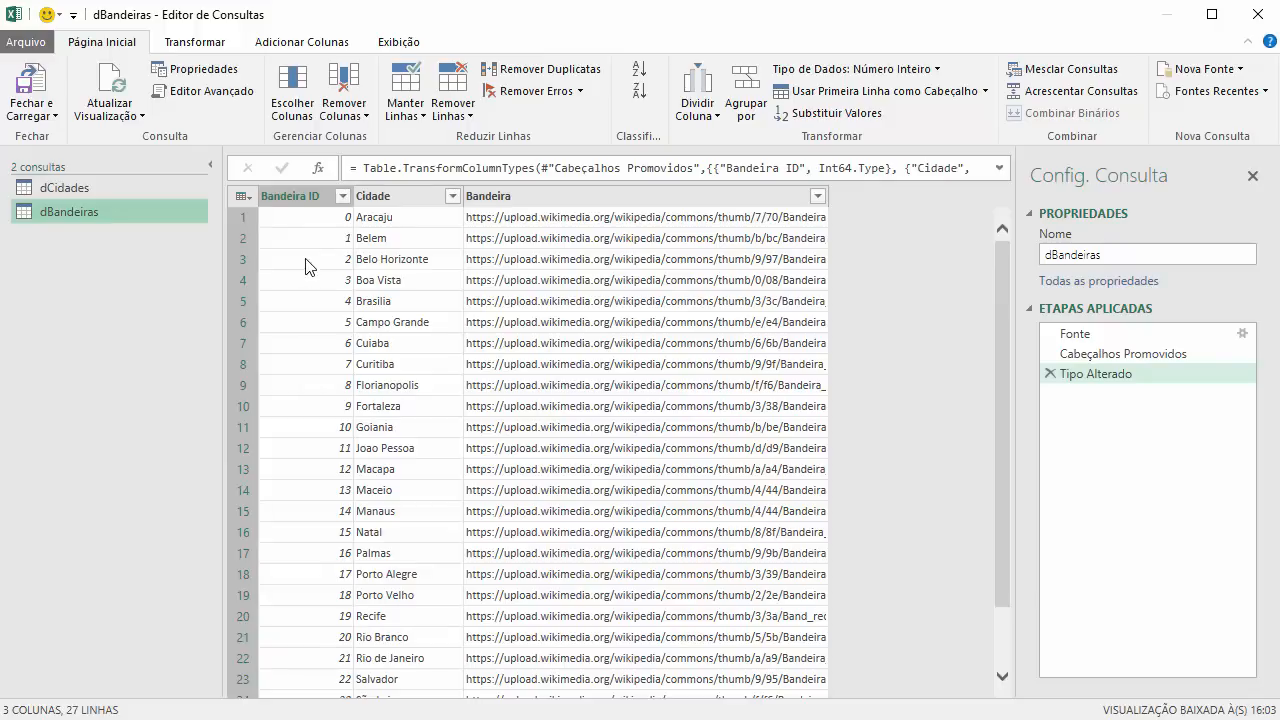
left_click(391, 196)
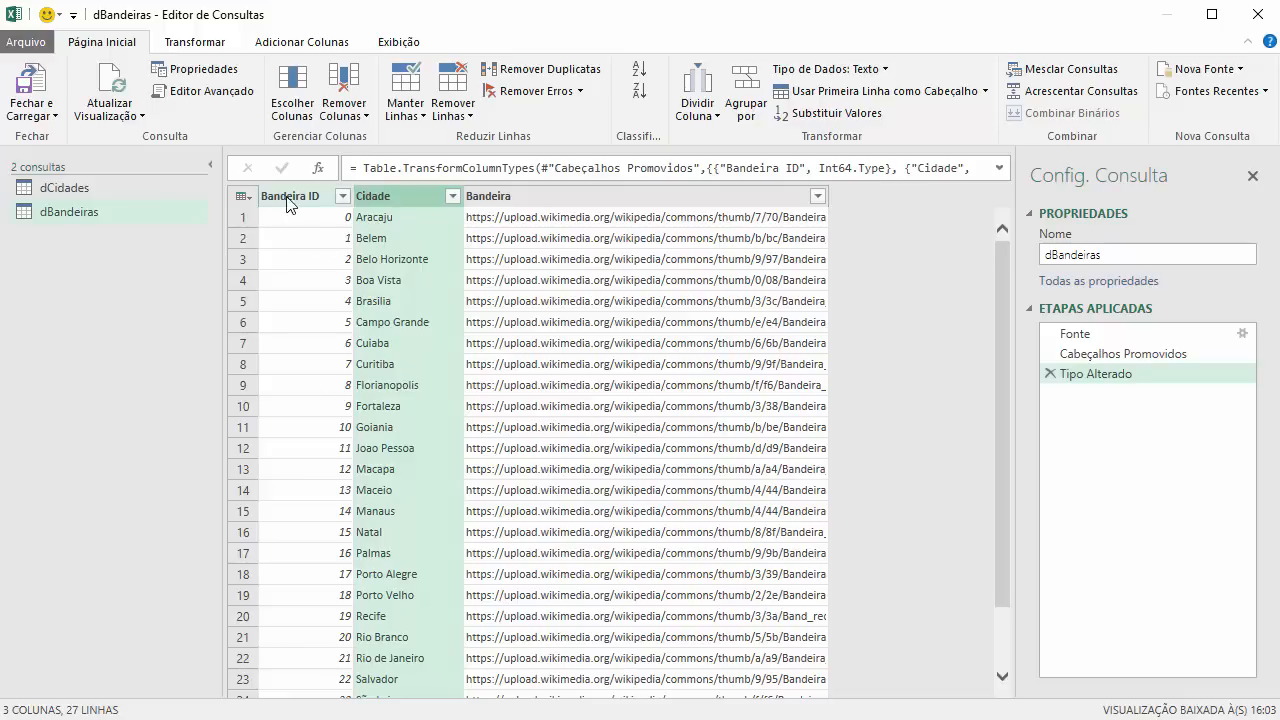
left_click(68, 191)
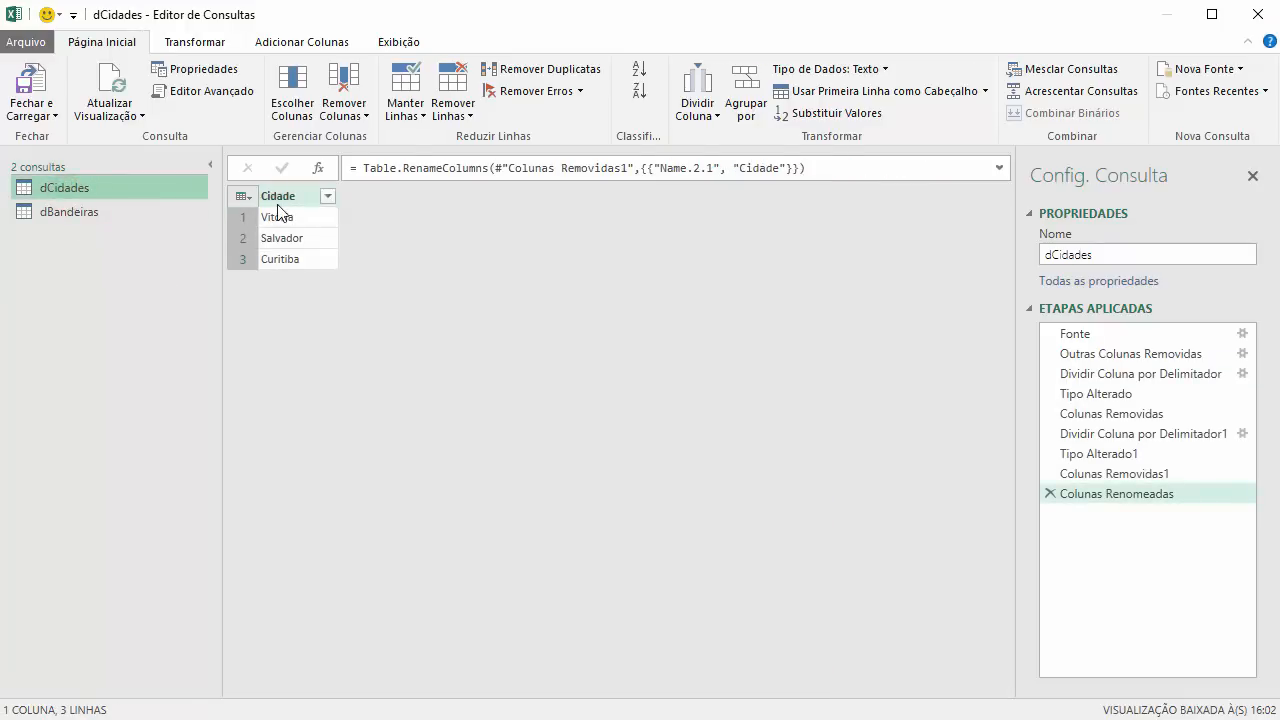
left_click(80, 214)
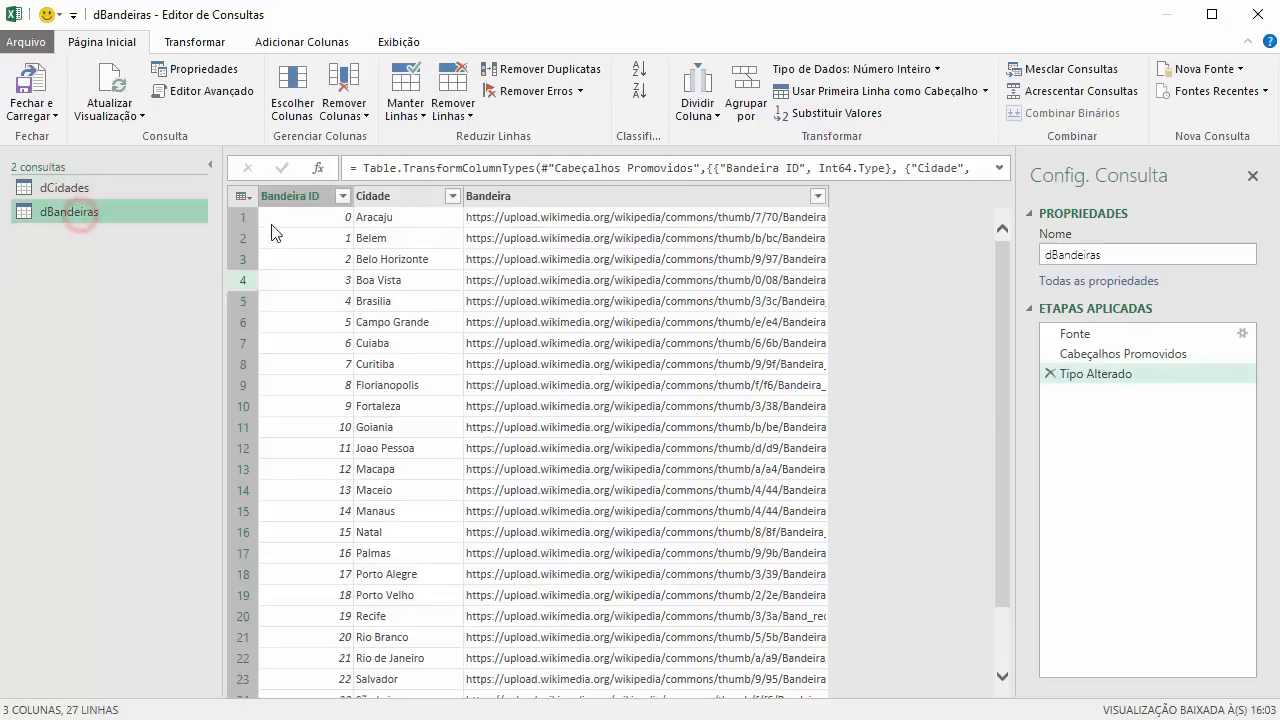
left_click(92, 189)
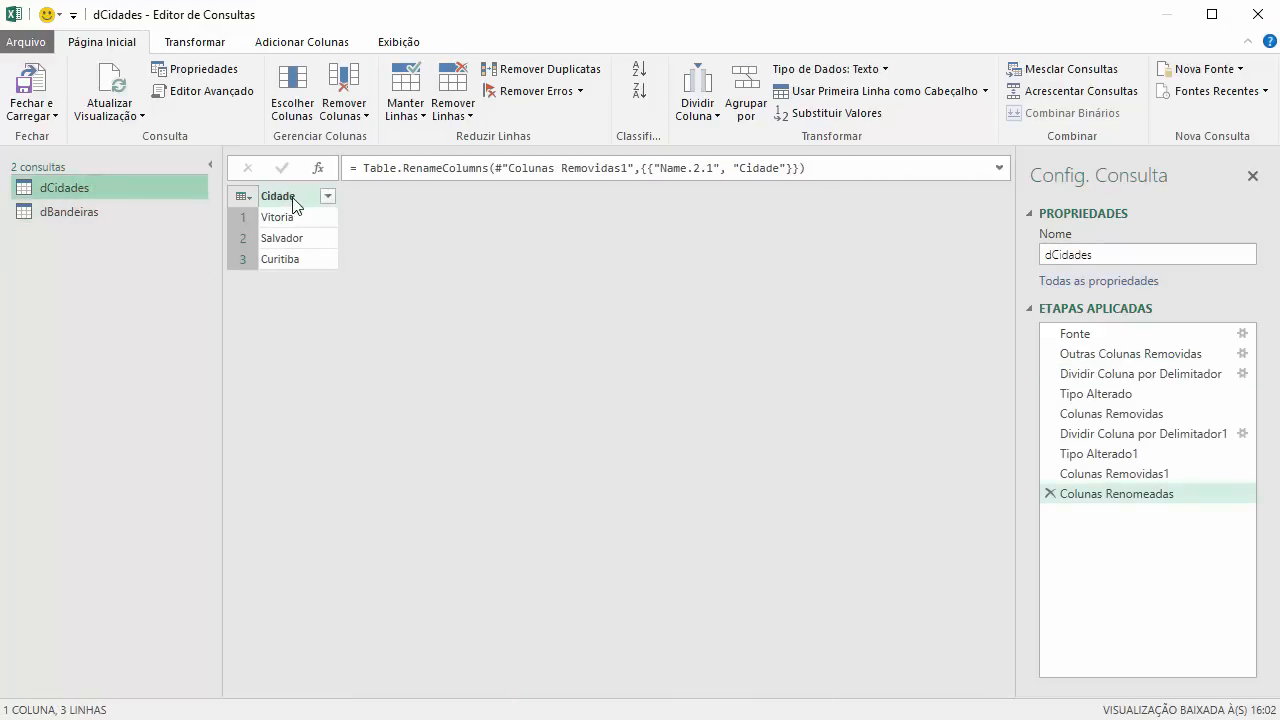
left_click(63, 209)
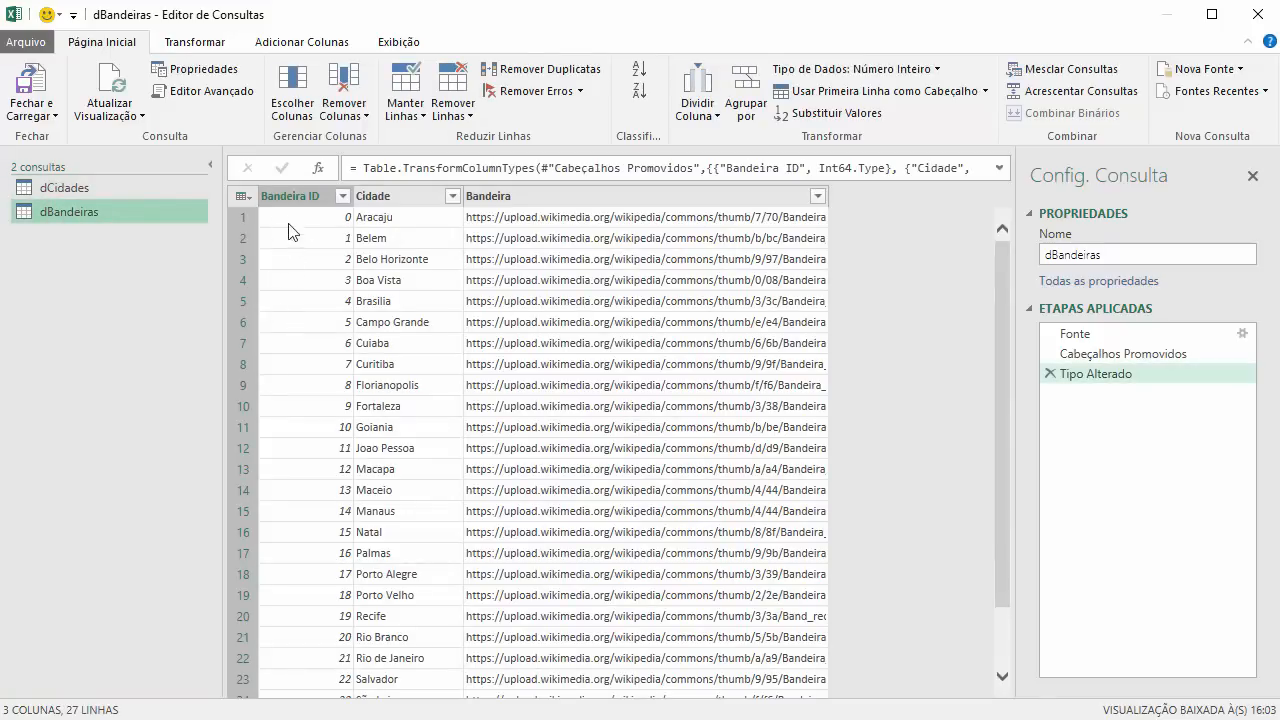
left_click(63, 187)
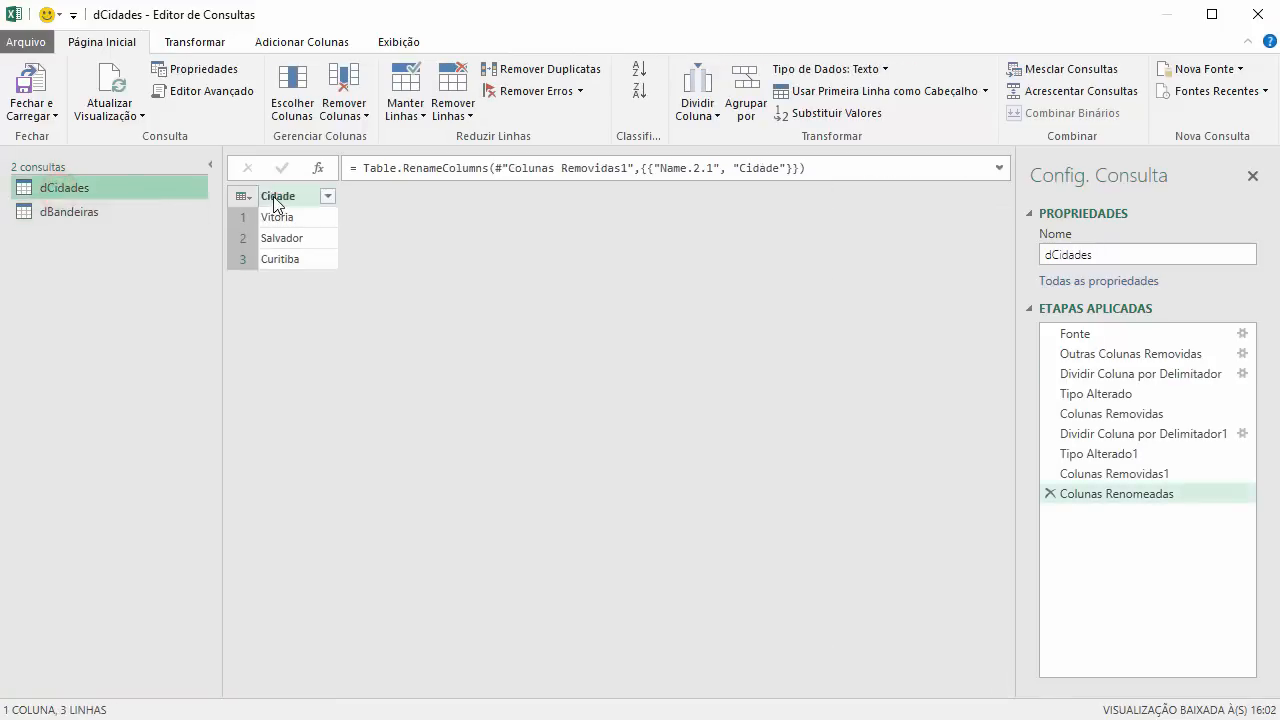
- Merge dBandeiras into dCidades, matching on the Cidade column in both tables with a left outer join
left_click(1052, 70)
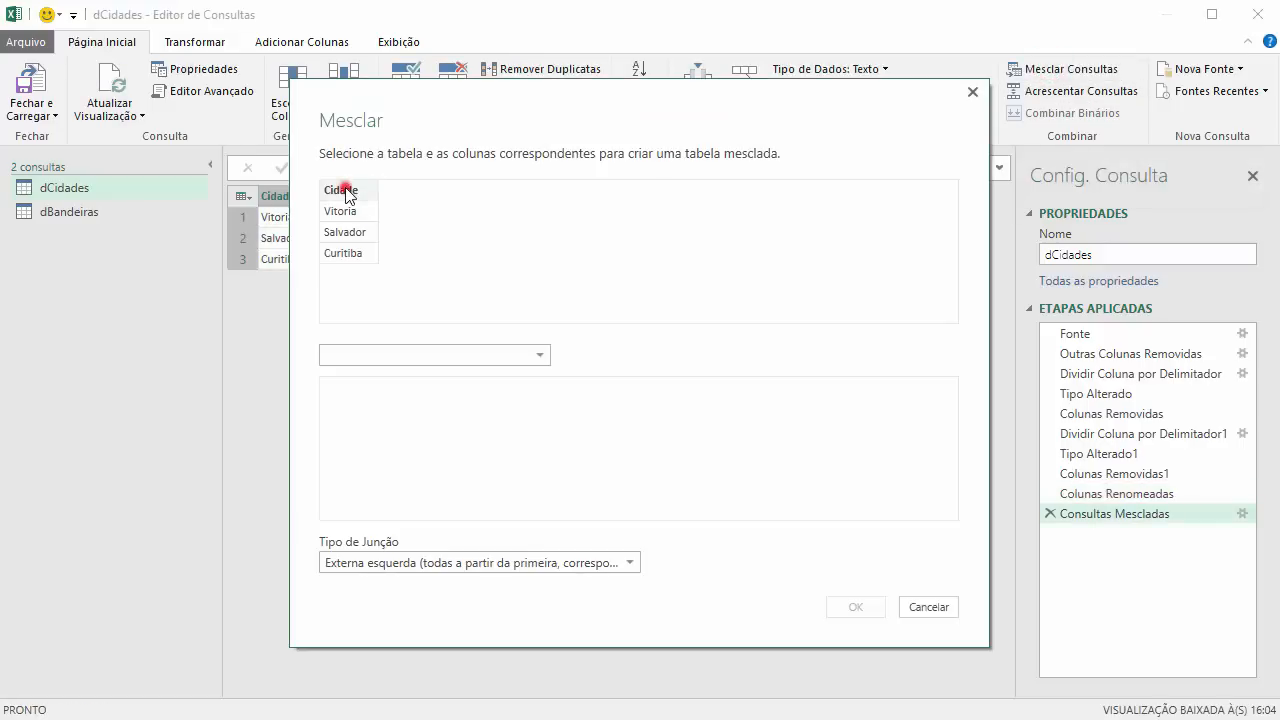
left_click(343, 190)
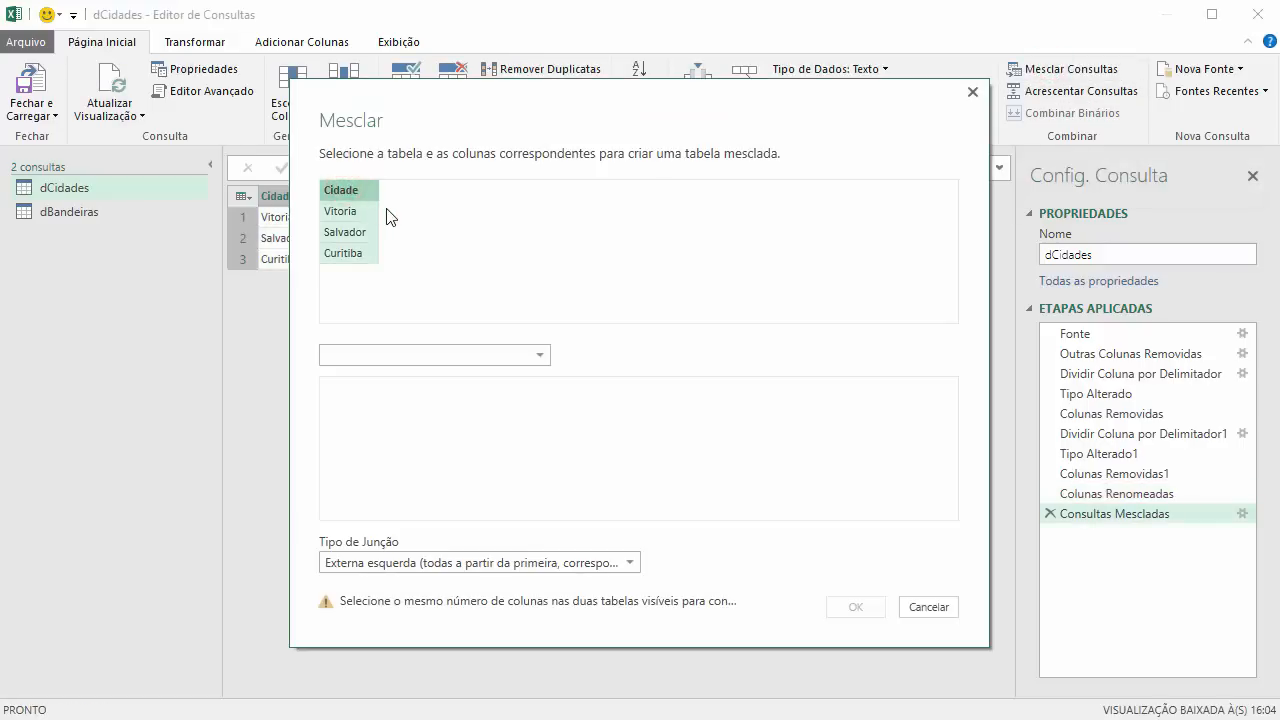
left_click_drag(450, 126, 598, 103)
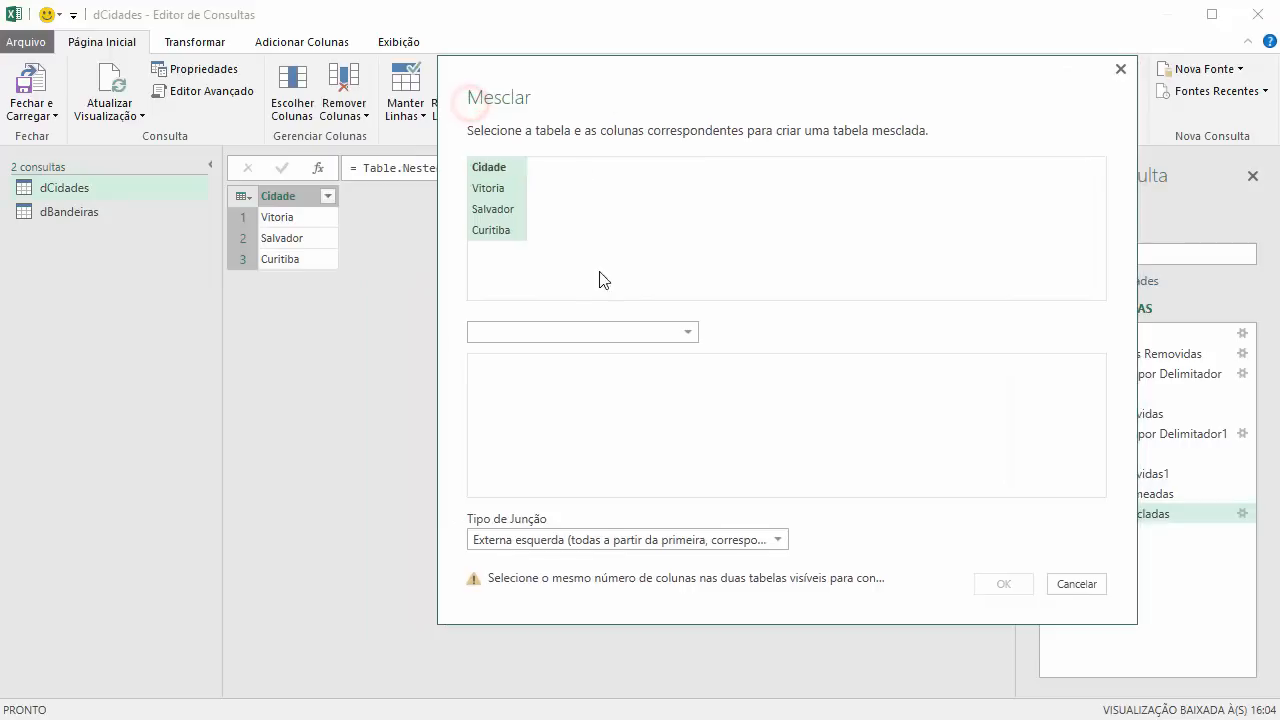
left_click(686, 332)
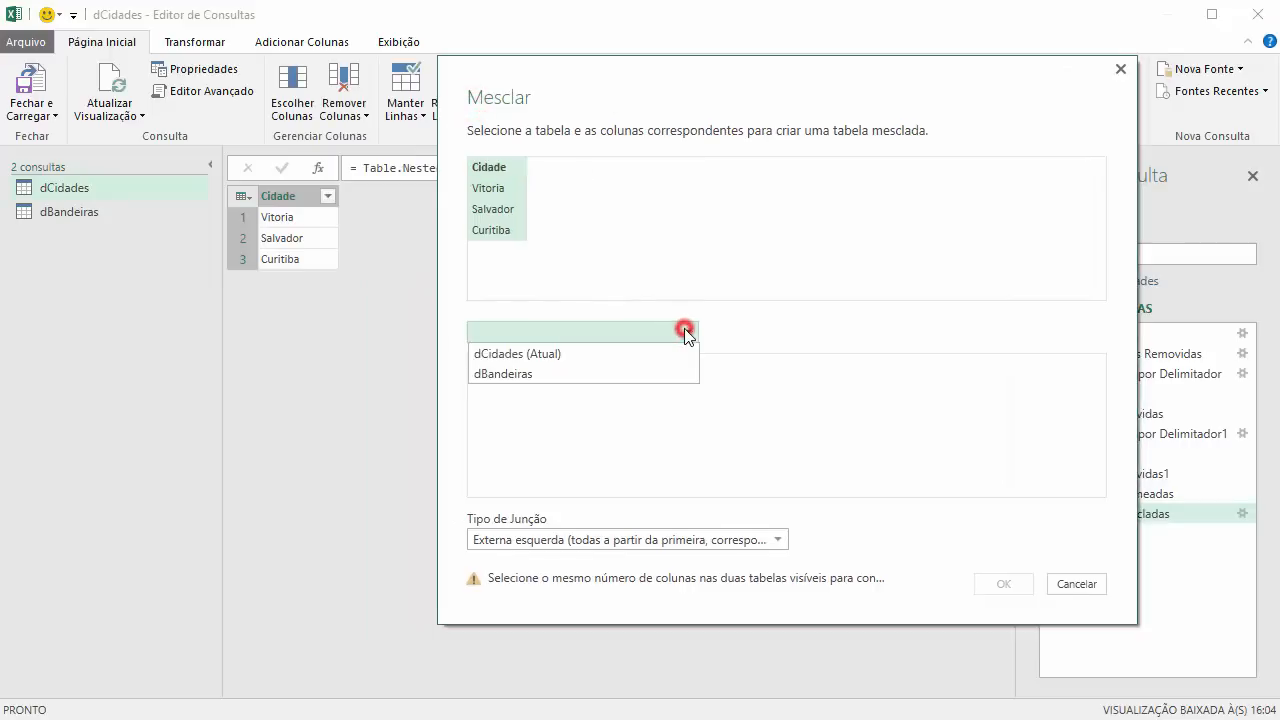
left_click(522, 384)
left_click(592, 366)
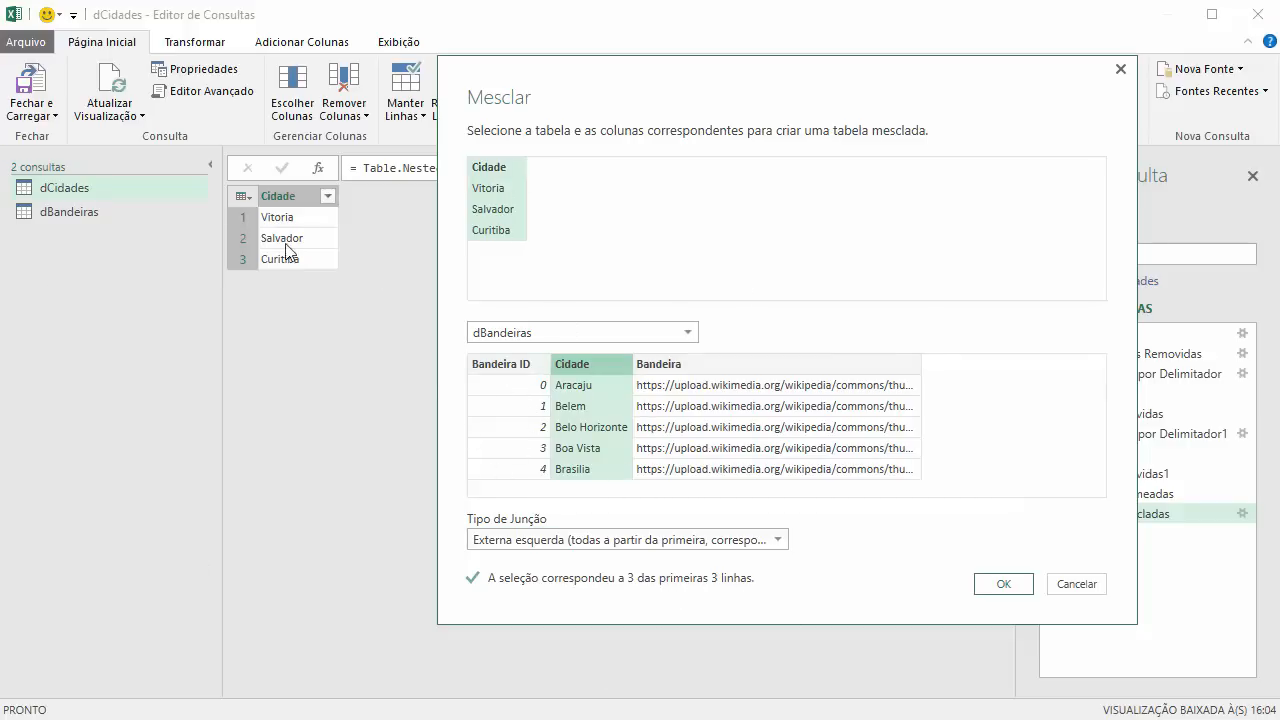
left_click(1001, 586)
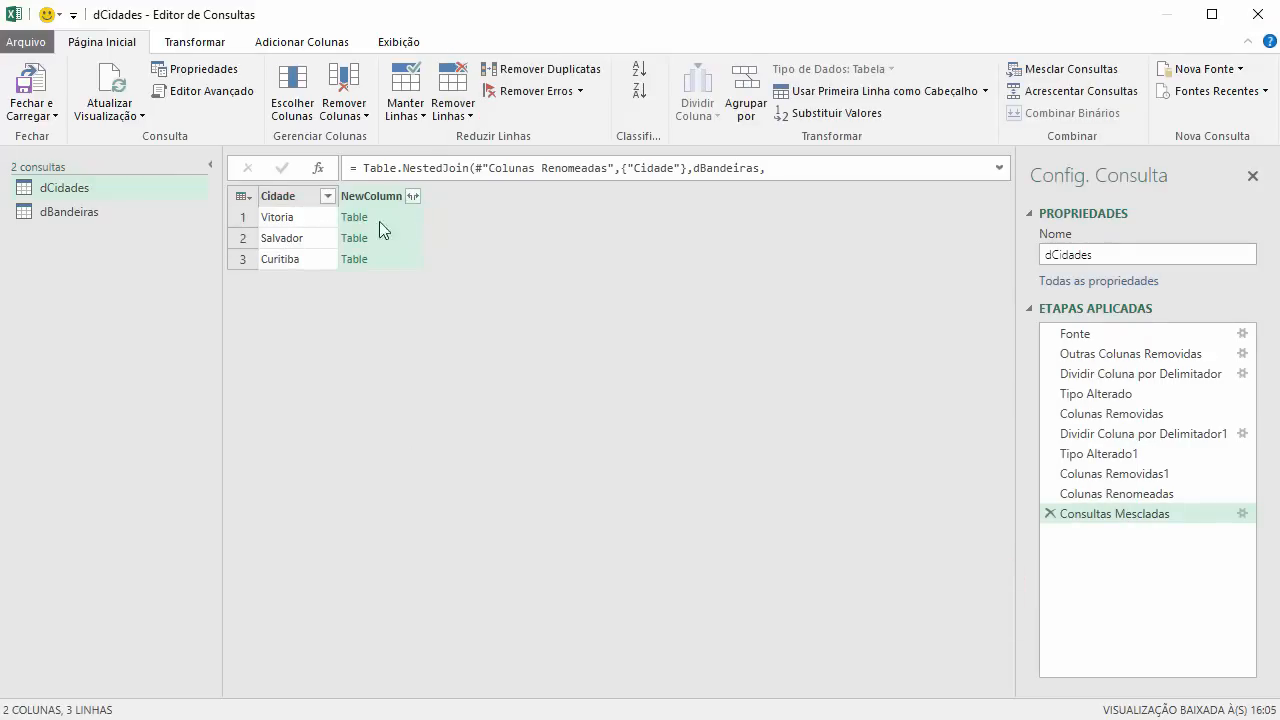
- Expand the merged NewColumn in dCidades to bring in only Bandeira ID, without the original column name as prefix
left_click(412, 196)
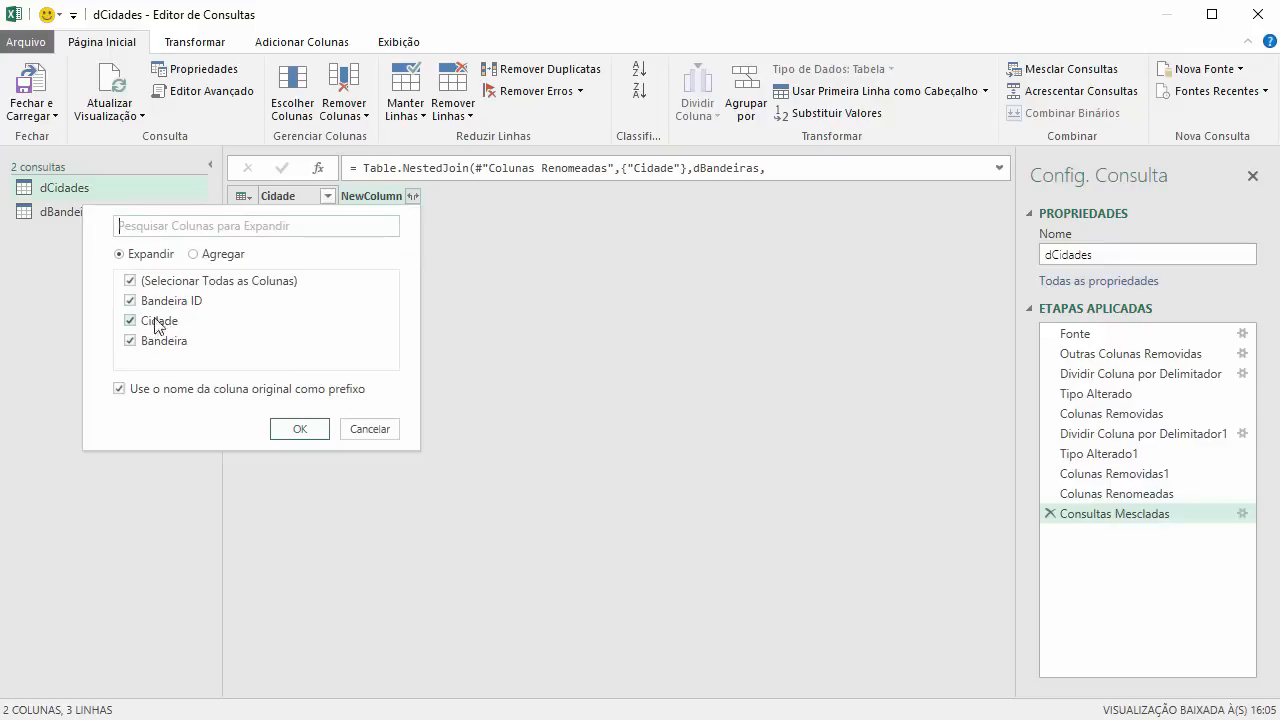
left_click(205, 211)
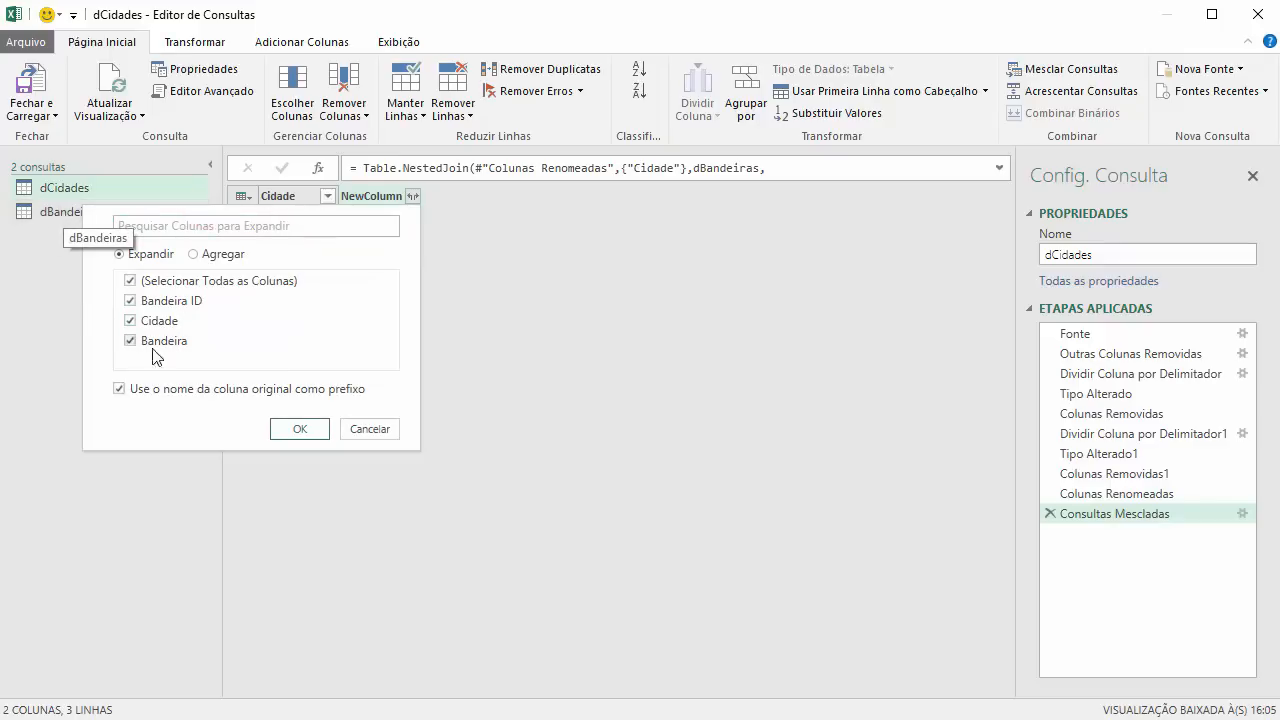
left_click(130, 281)
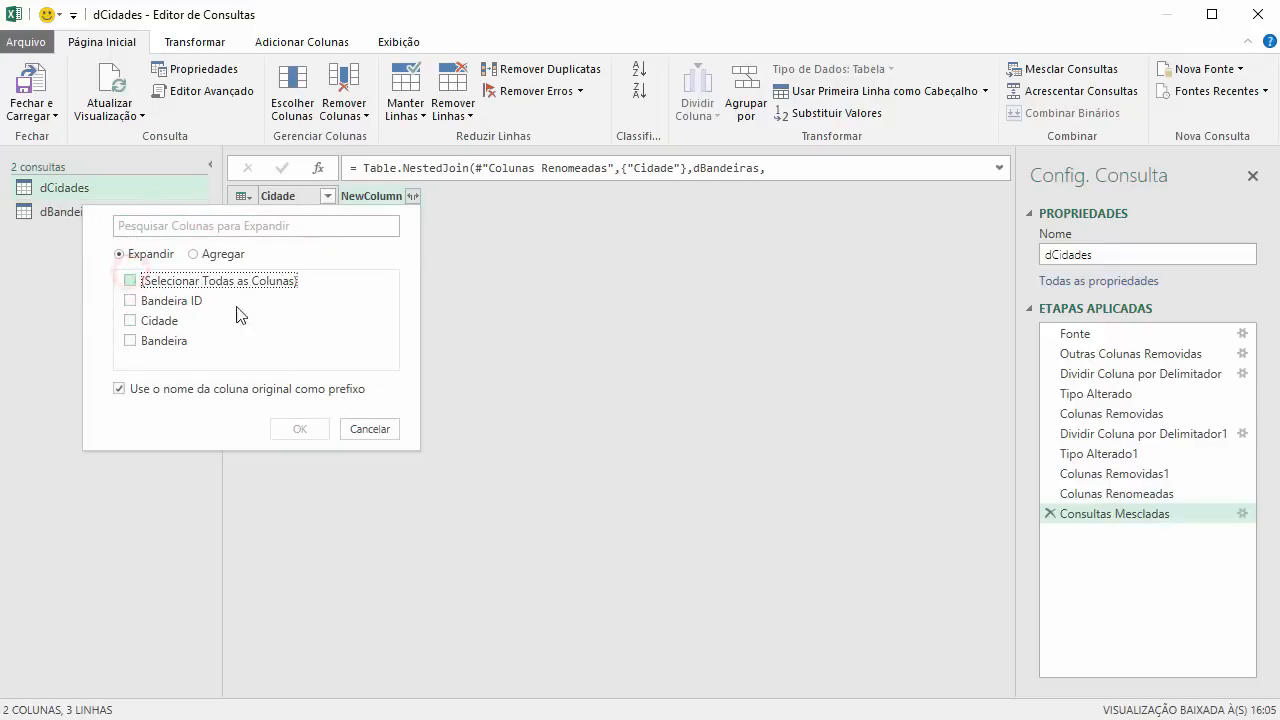
left_click(130, 301)
left_click(119, 388)
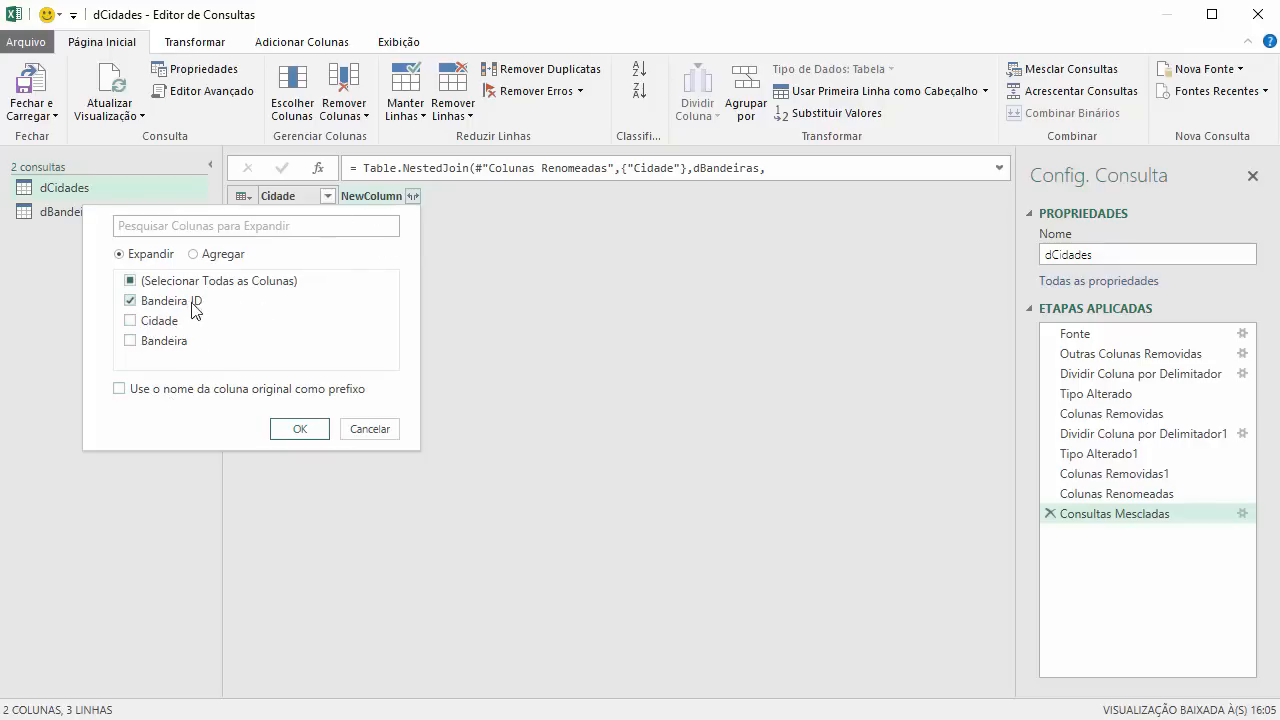
left_click(294, 424)
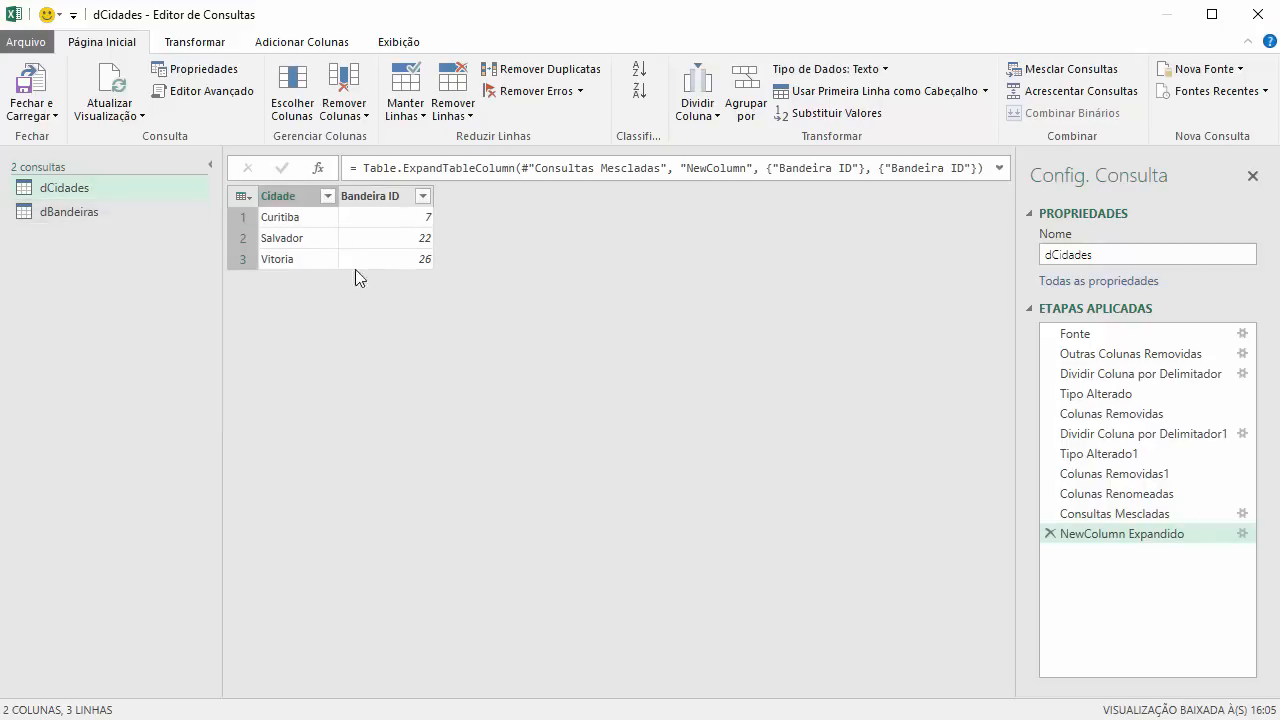
- Rename the expanded Bandeira ID column as Cidade ID and place it before the Cidade column
double_click(385, 197)
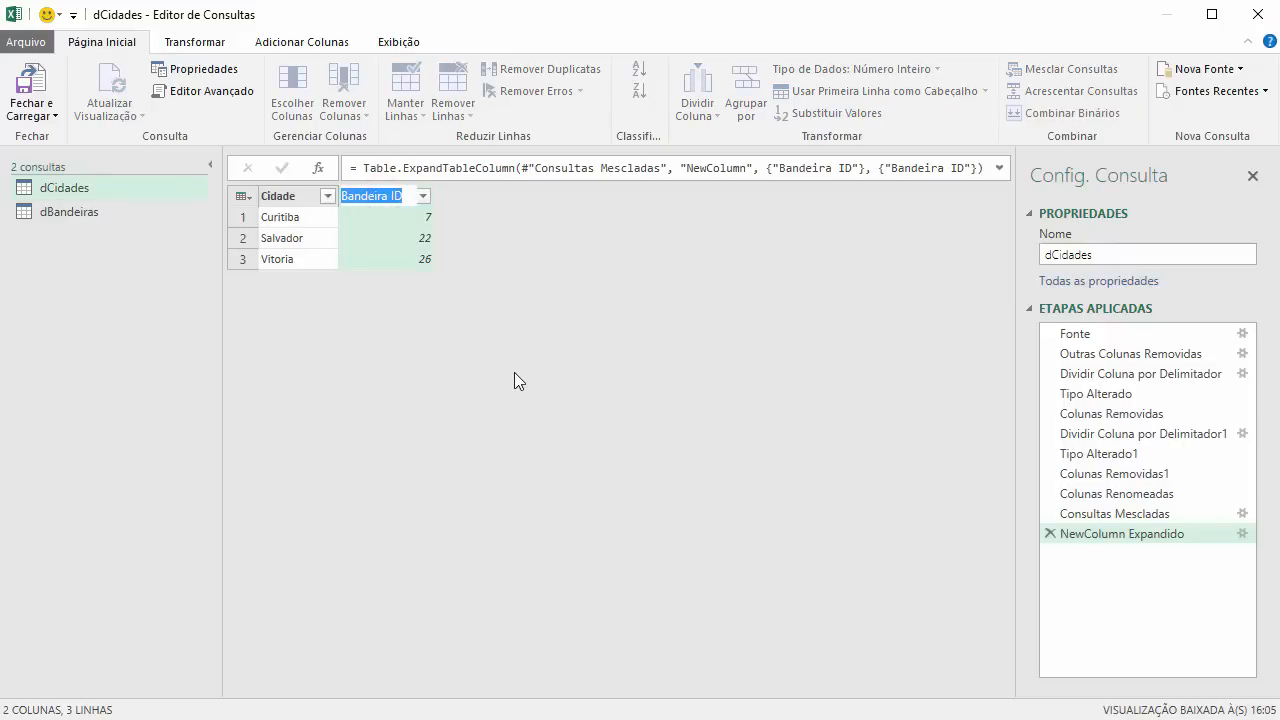
type("Cid")
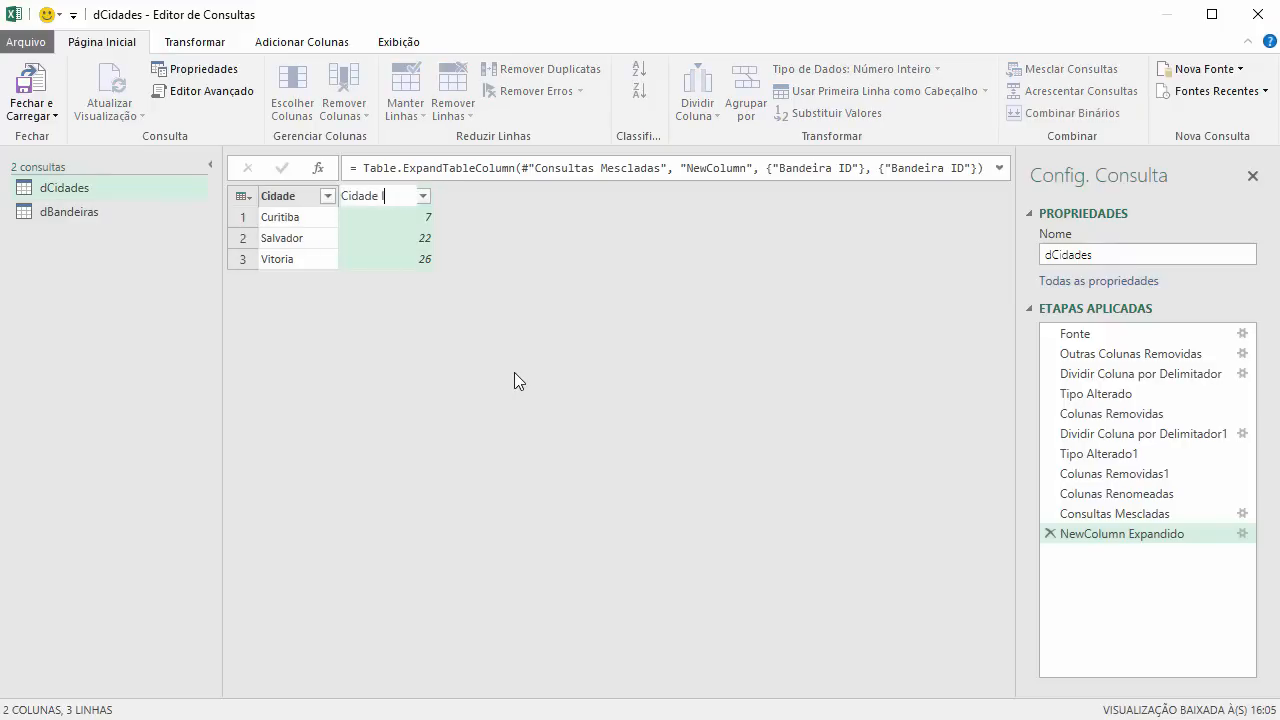
key("Return")
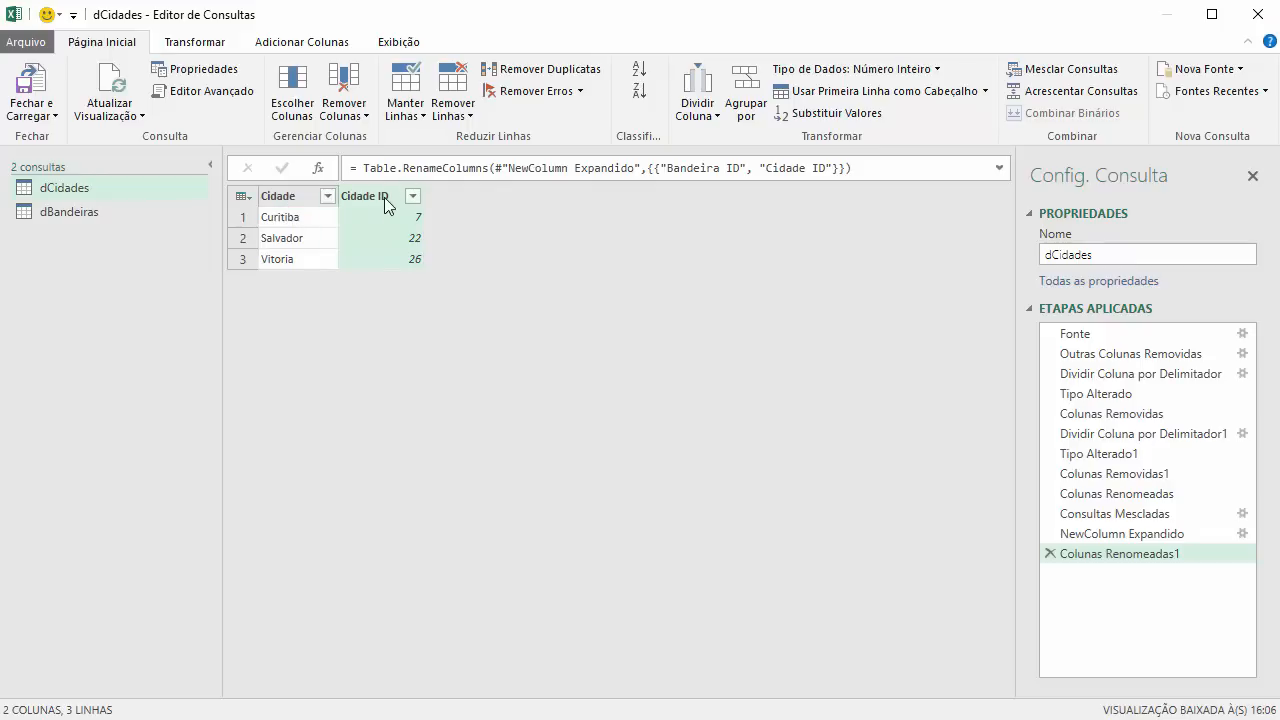
left_click_drag(384, 197, 300, 198)
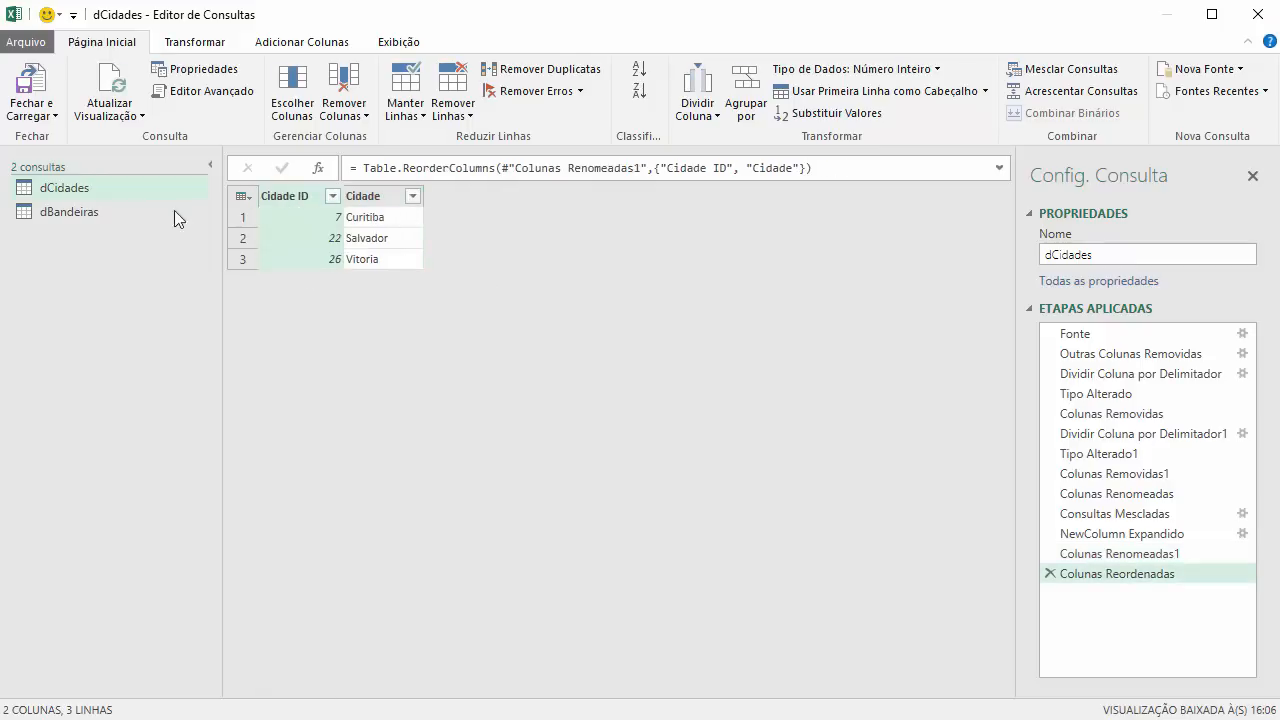
- Compare the Bandeira ID column of dBandeiras with the Cidade ID column of dCidades, finishing on dCidades
left_click(74, 210)
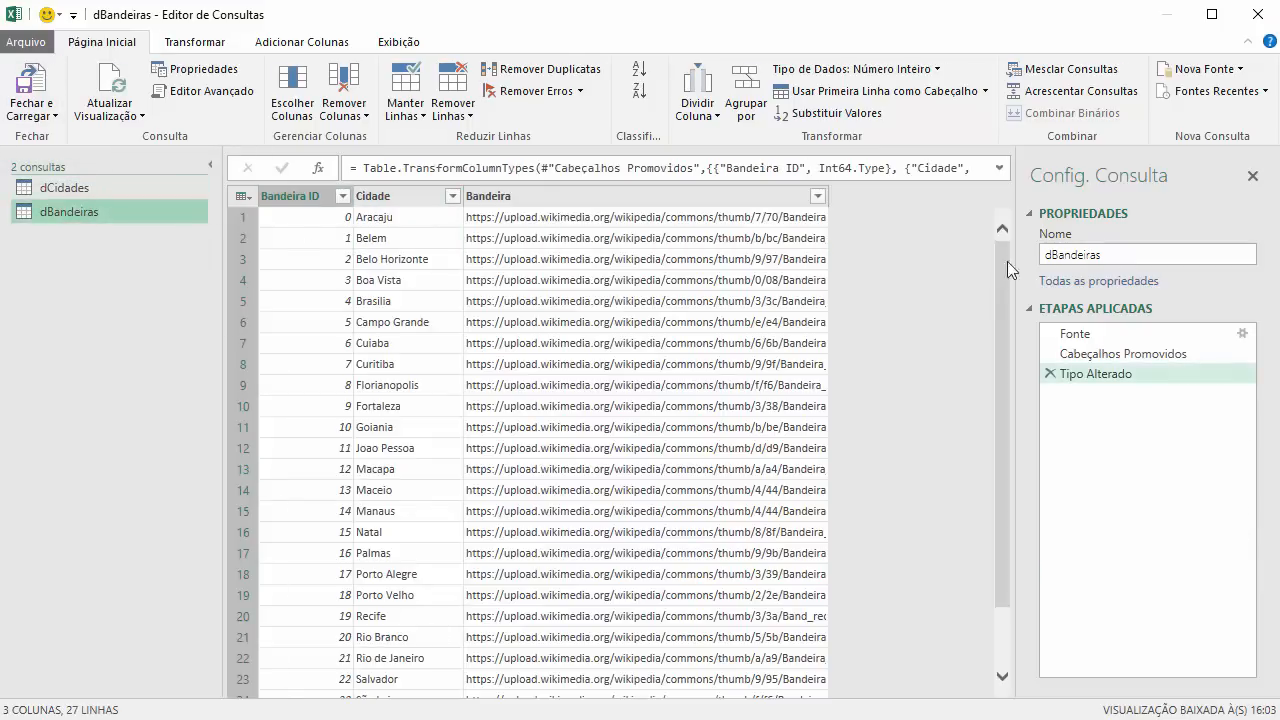
mouse_move(1006, 275)
left_mouse_down()
mouse_move(993, 434)
mouse_move(1000, 258)
left_mouse_up()
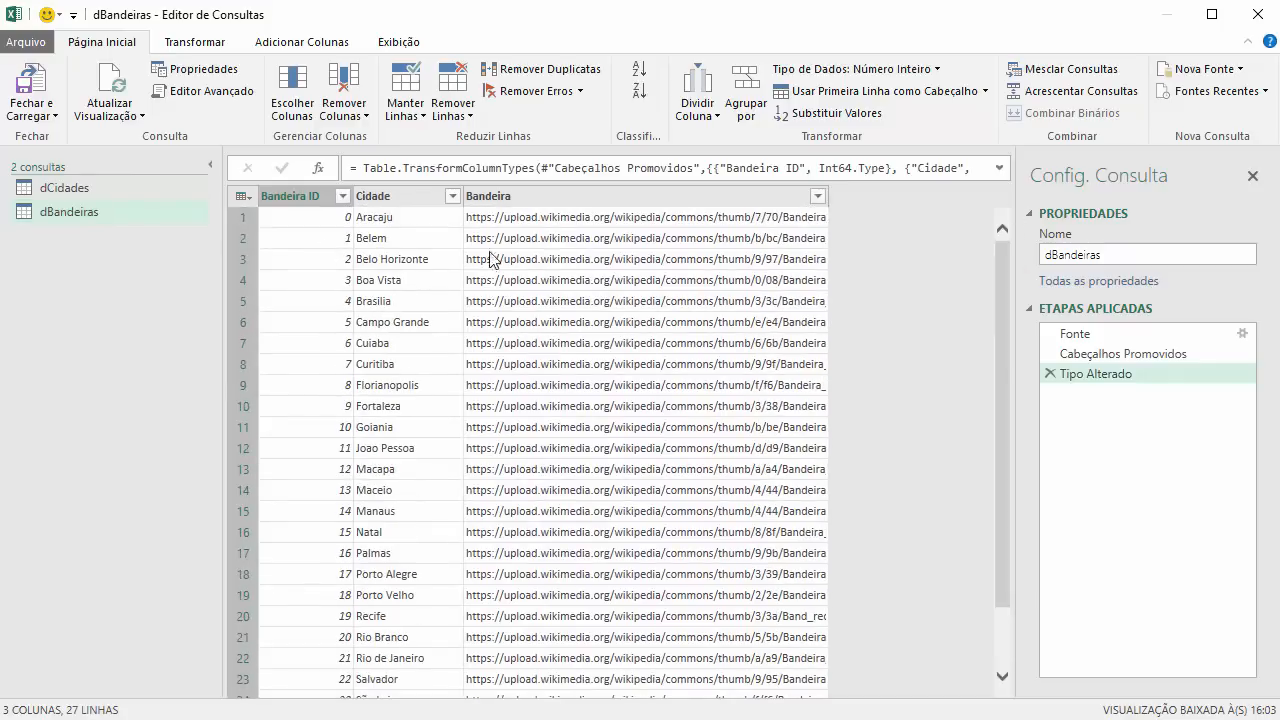
left_click(57, 190)
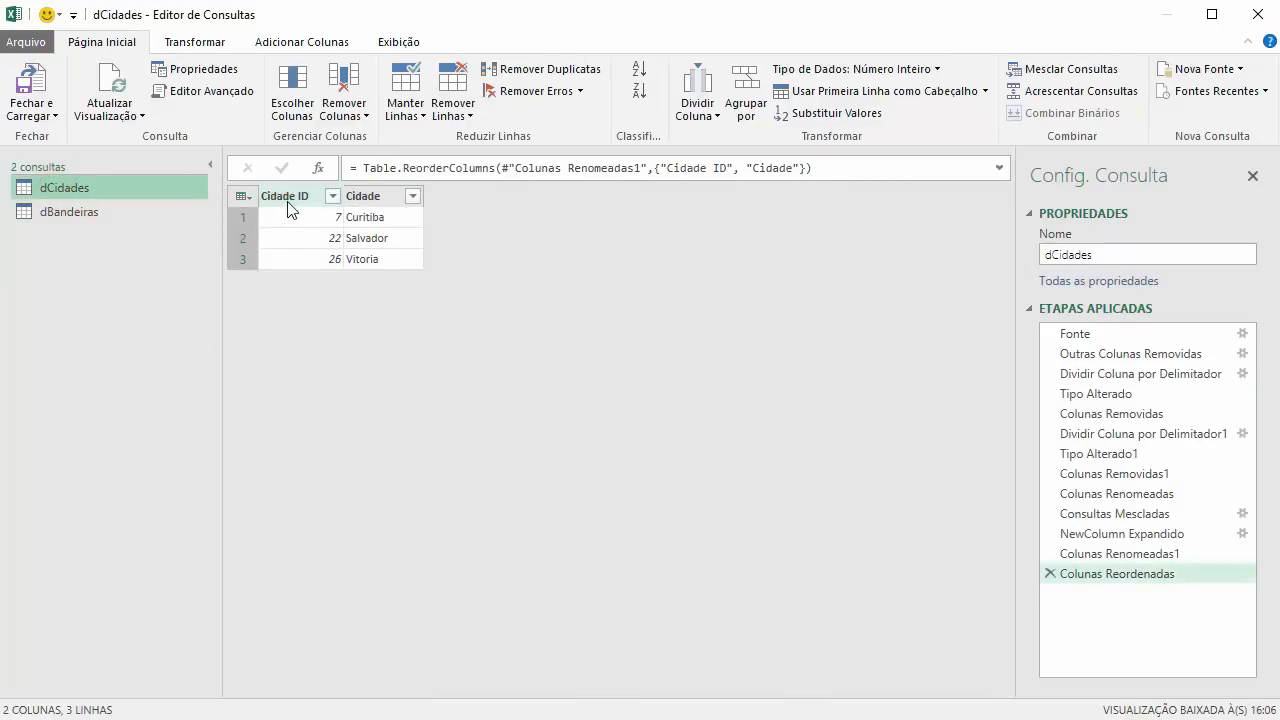
left_click(64, 210)
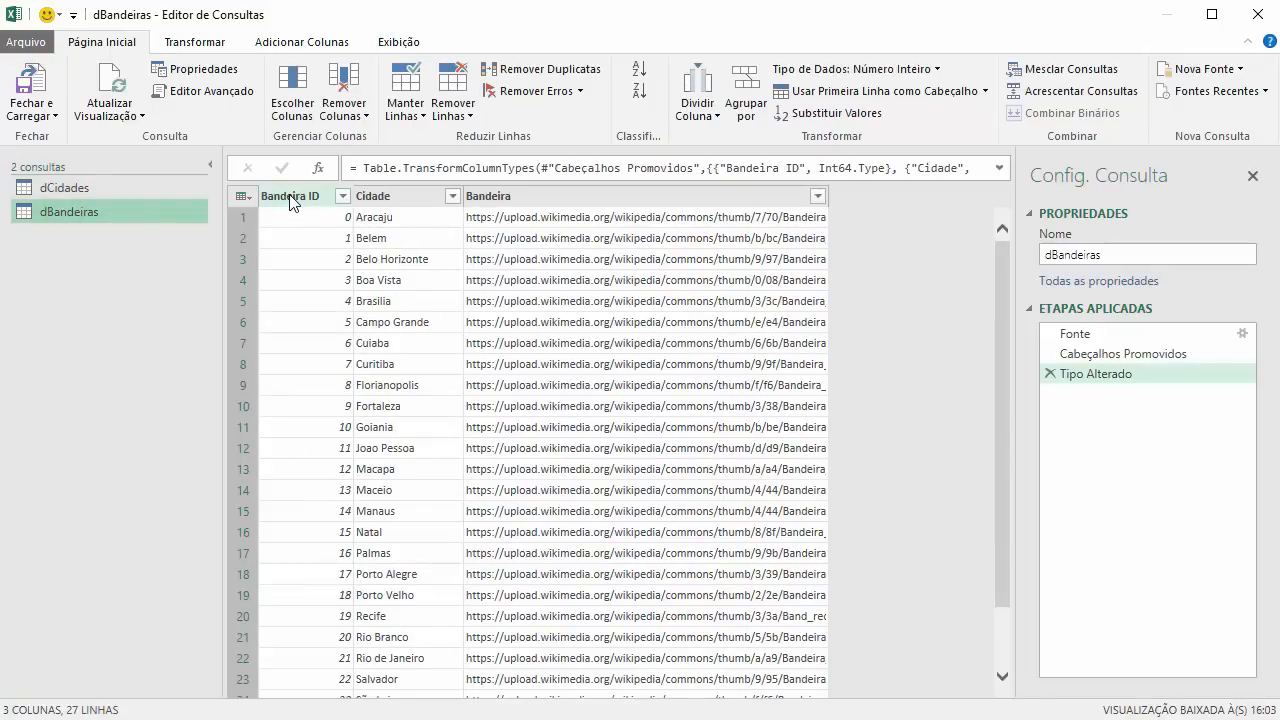
left_click(296, 198)
left_click(45, 189)
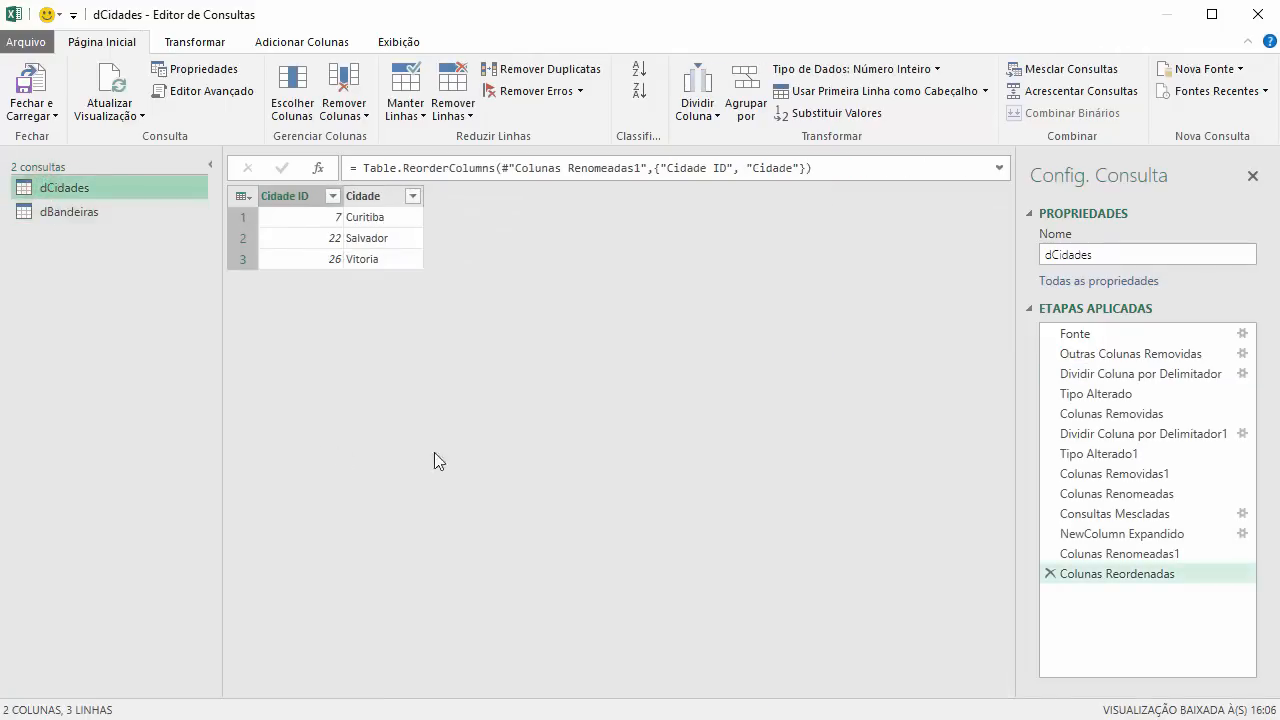
left_click(507, 443)
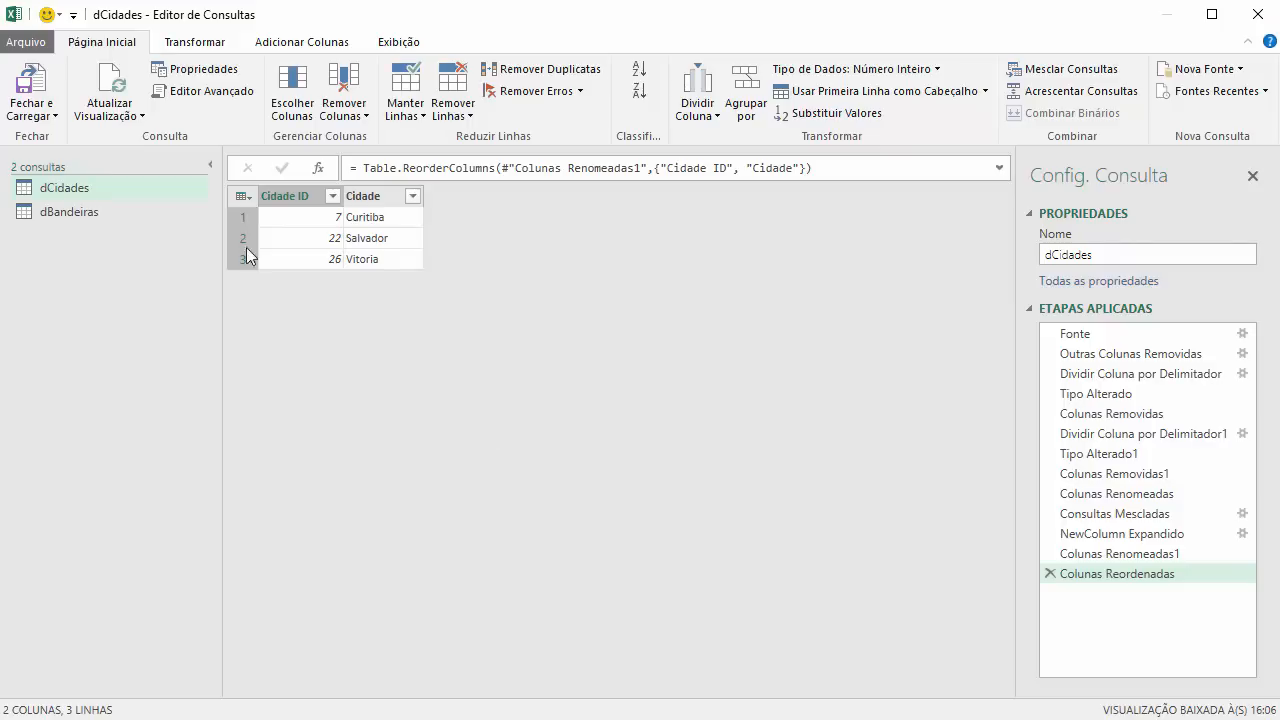
- Close the query editor and load the changes, and preview dCidades and dBandeiras from the workbook queries
left_click(123, 249)
left_click(38, 88)
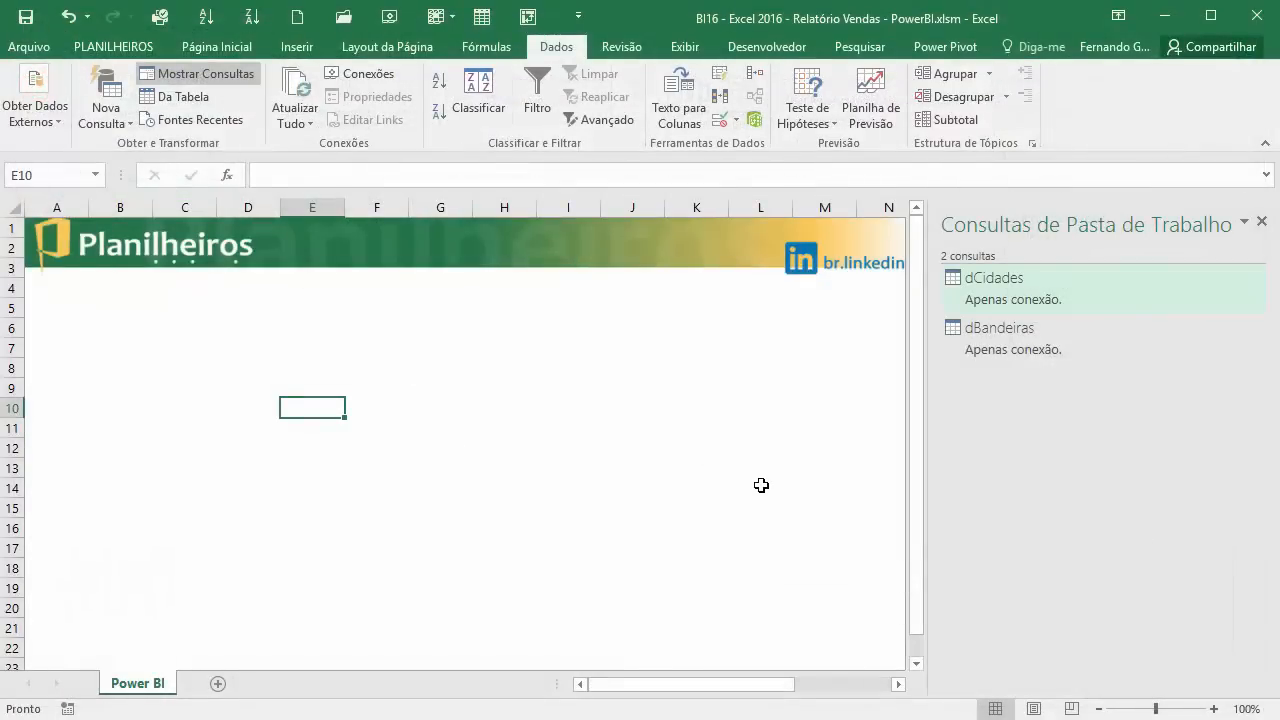
mouse_move(1000, 282)
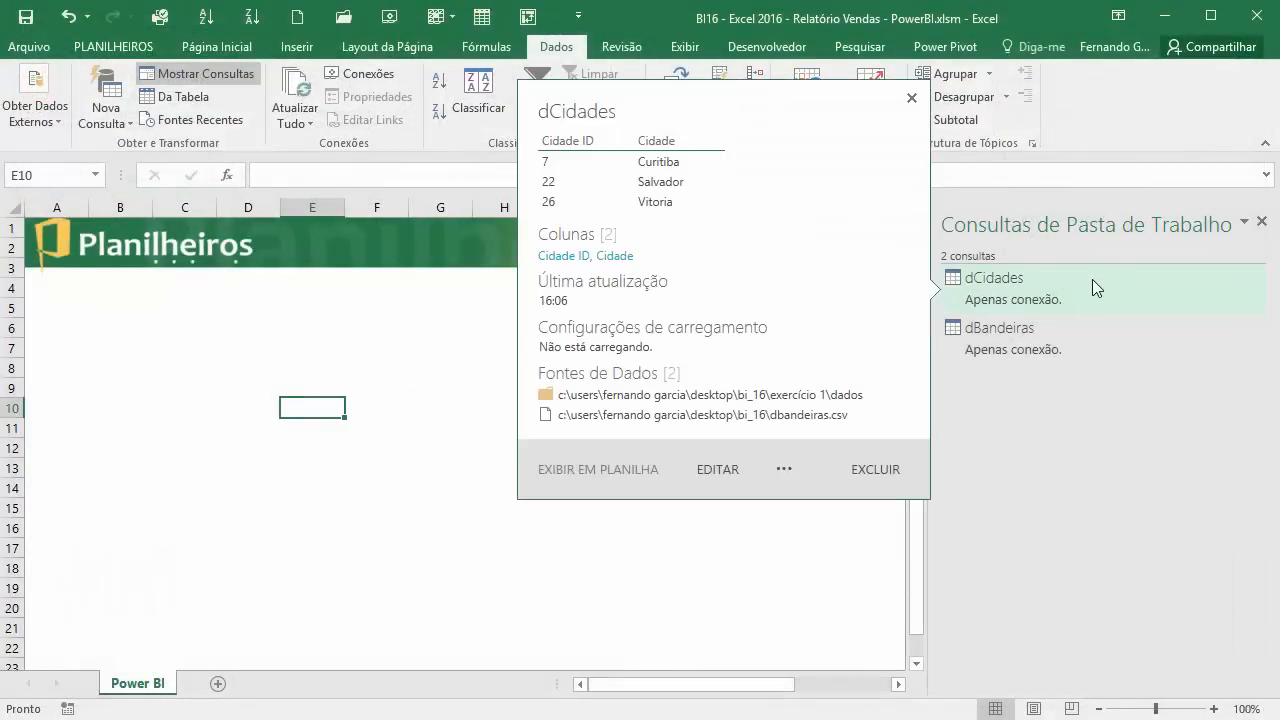
mouse_move(1013, 364)
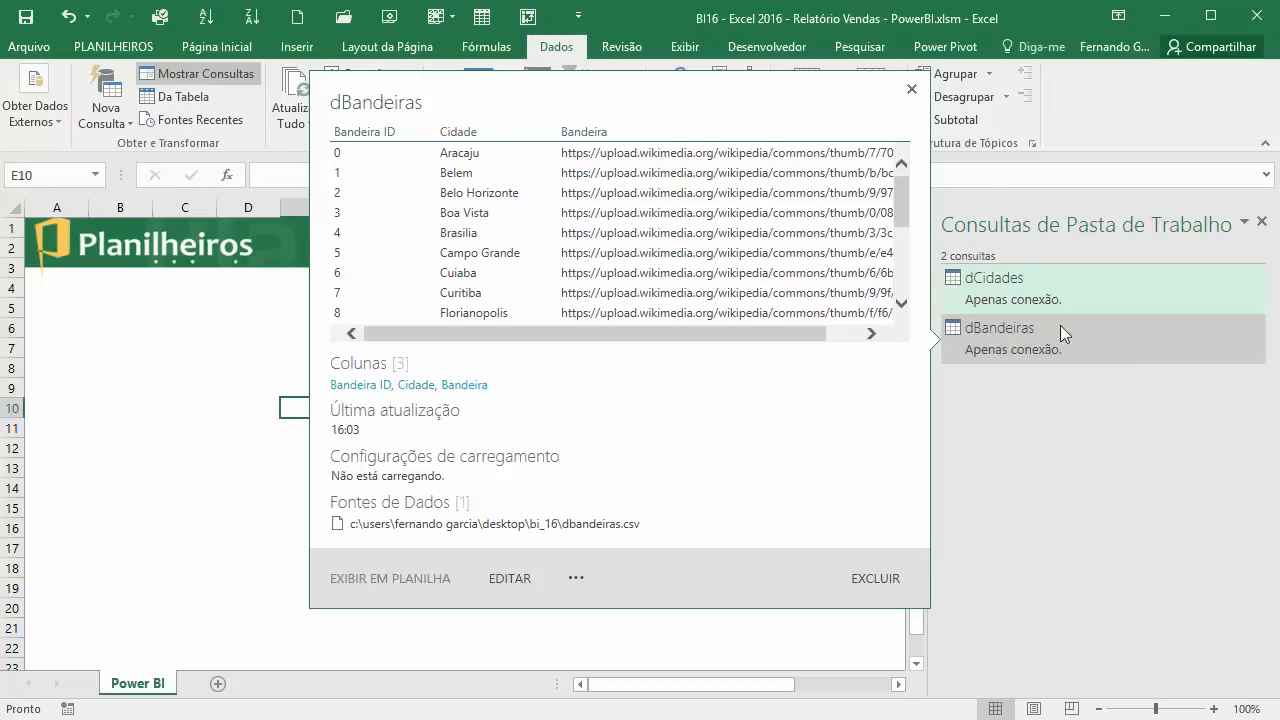
left_click(610, 421)
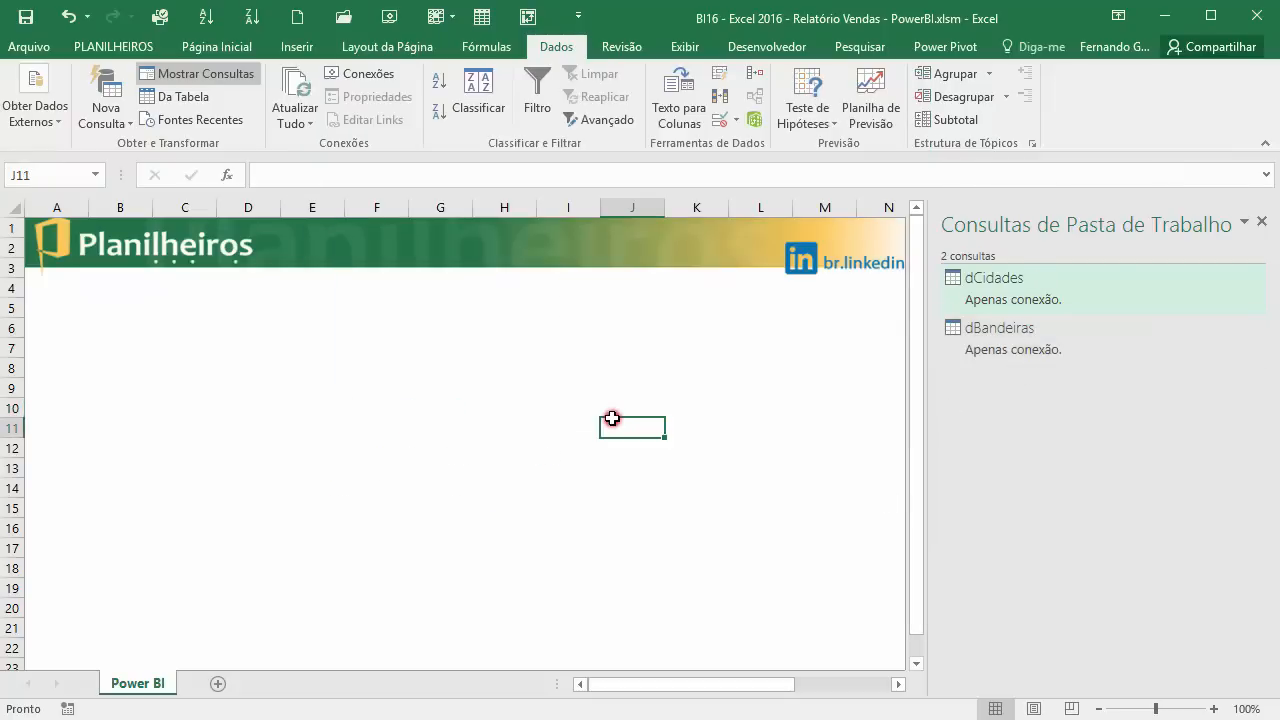
- Switch to File Explorer, view the CSV files in Exercício 1\Dados, and return to Excel
key("alt+Tab")
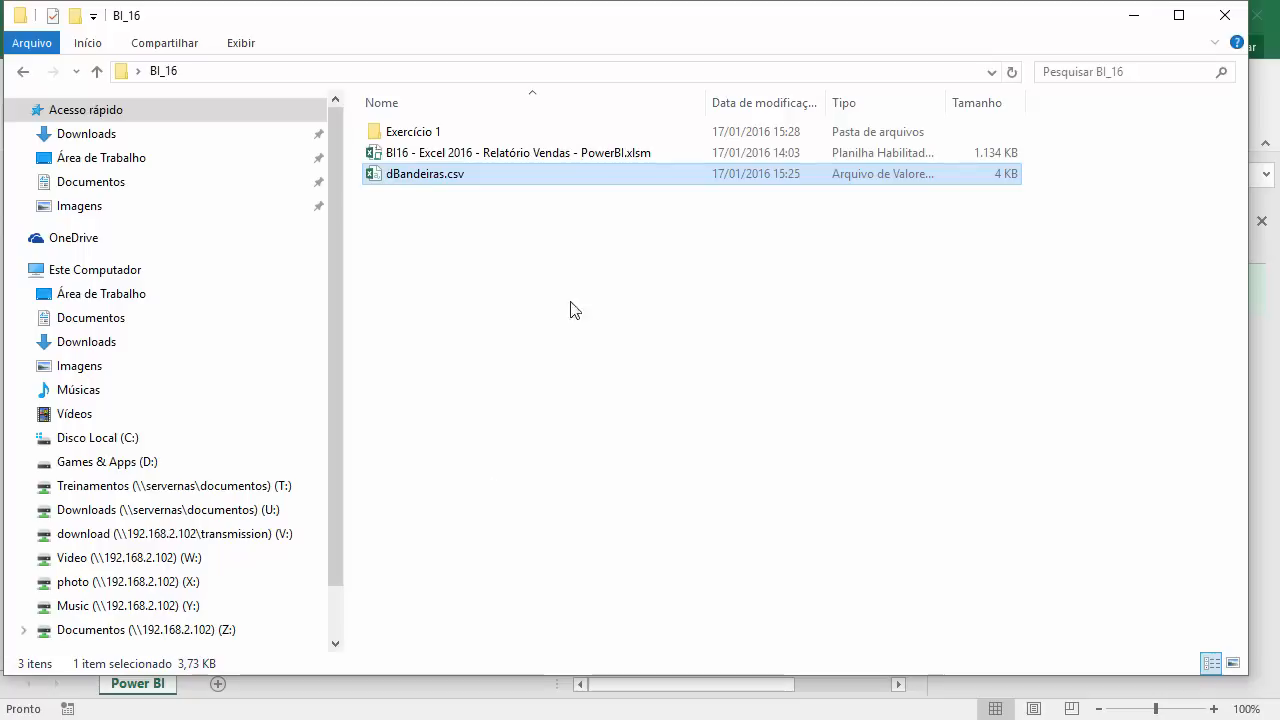
double_click(402, 134)
double_click(404, 134)
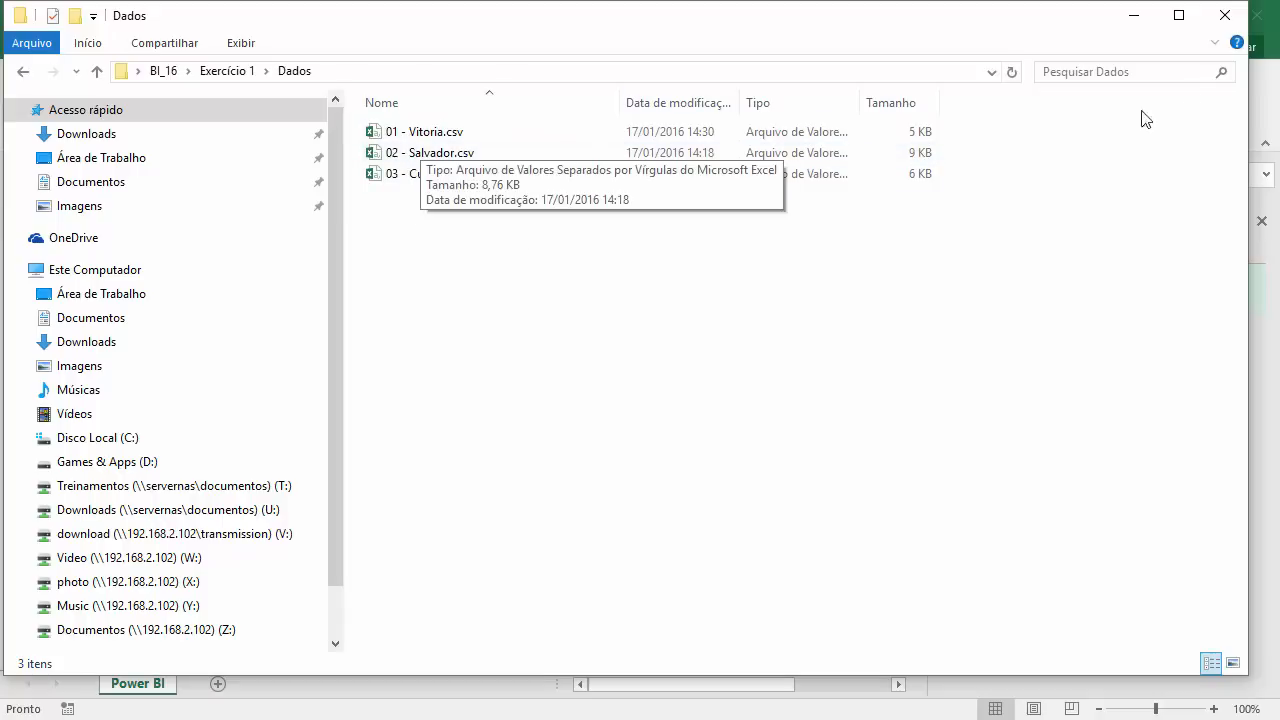
left_click(1136, 18)
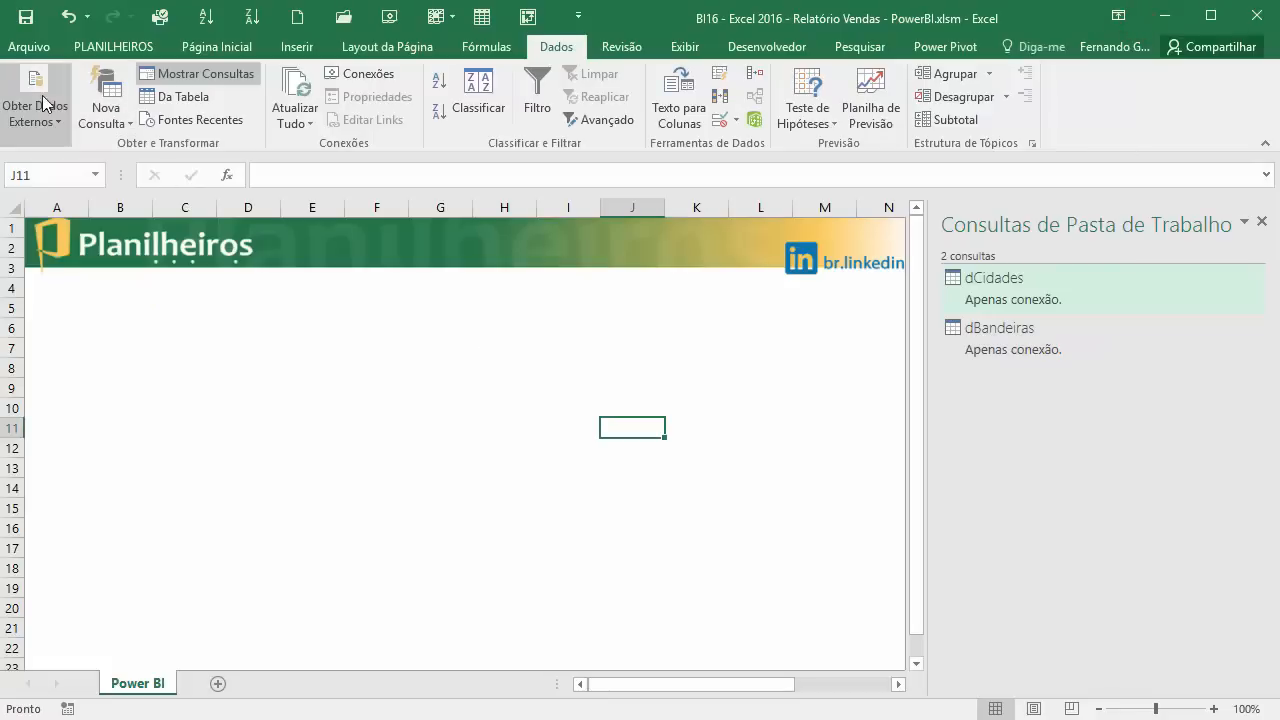
- Create a new query from a folder, using the Dados folder inside BI_16\Exercício 1 on the desktop
left_click(117, 118)
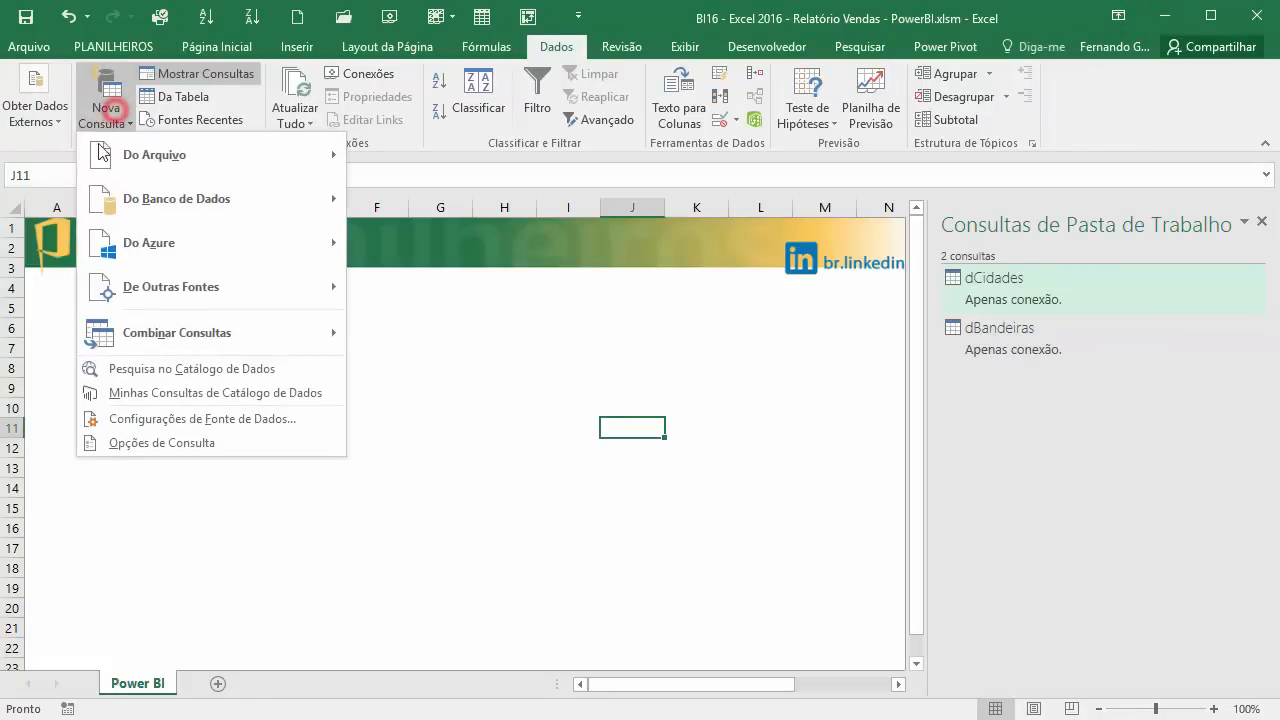
mouse_move(168, 167)
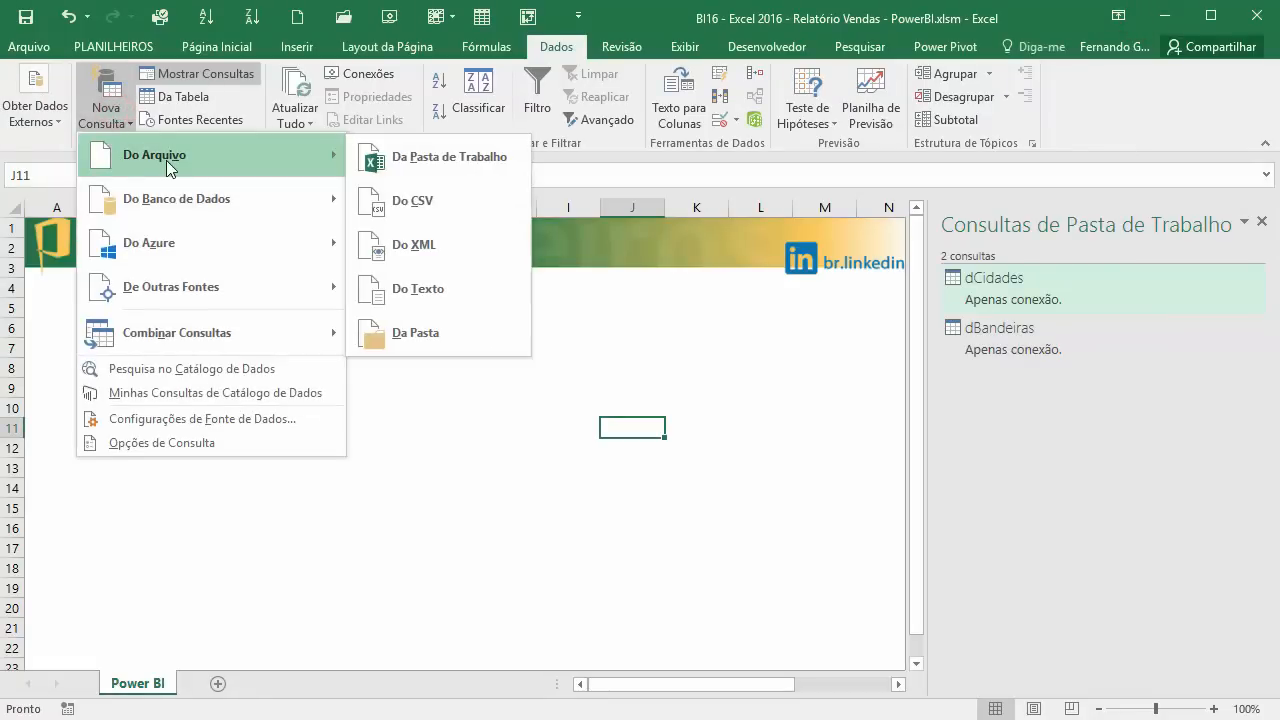
left_click(406, 338)
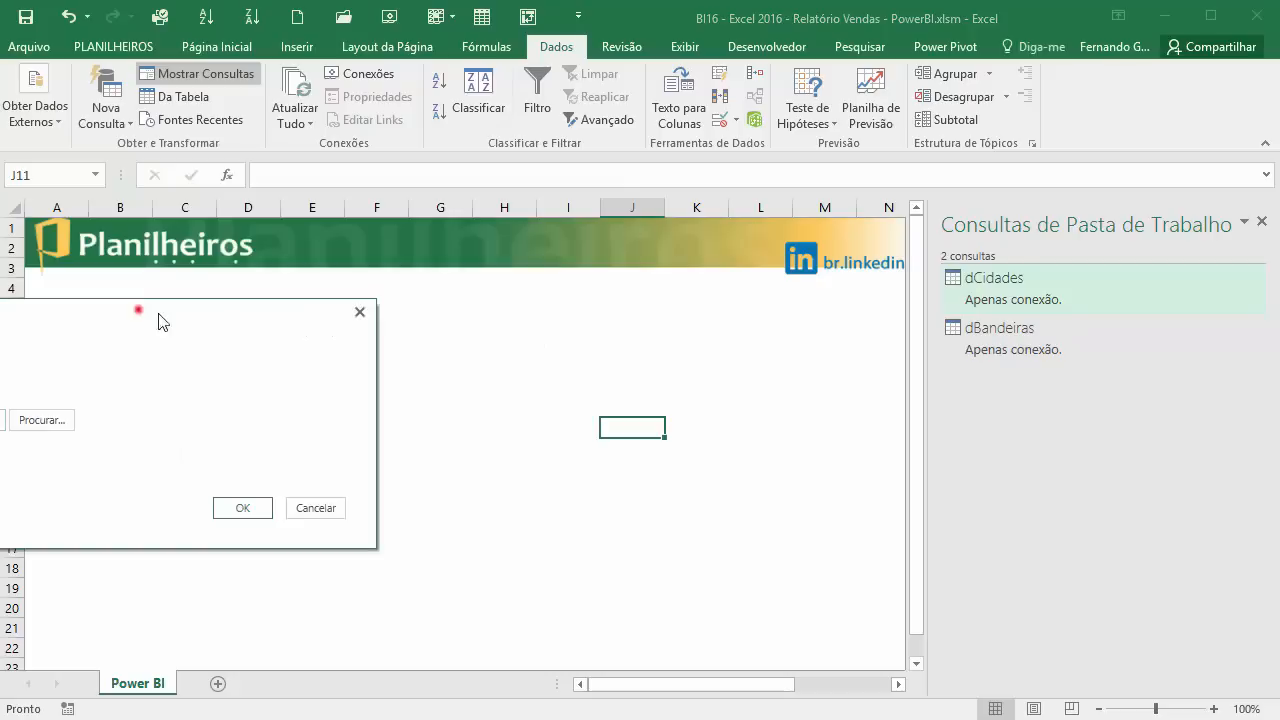
left_click(626, 337)
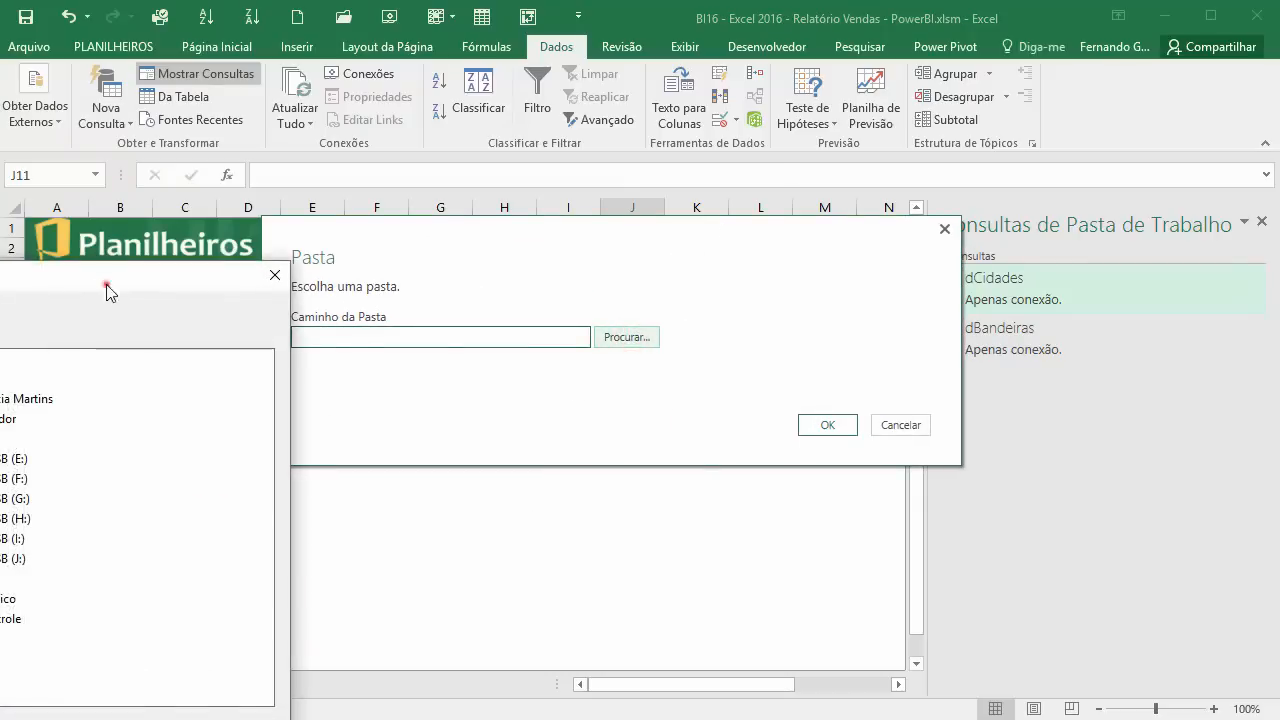
double_click(578, 241)
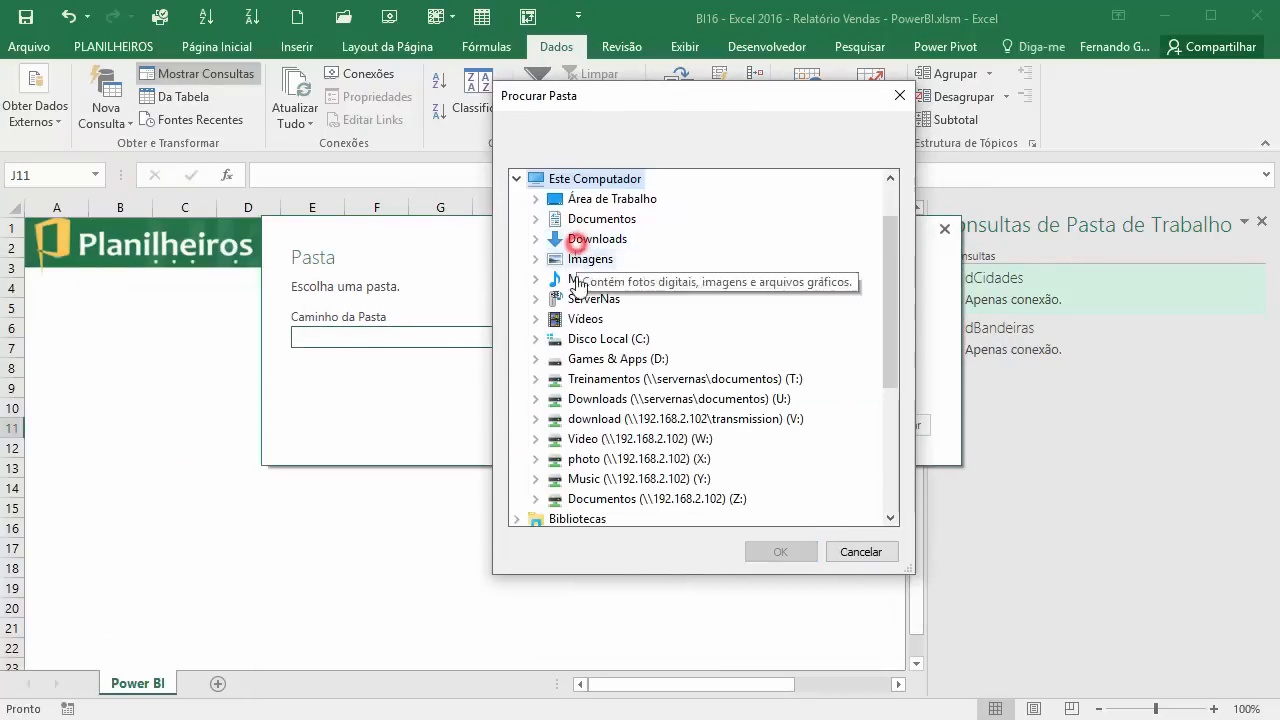
double_click(592, 199)
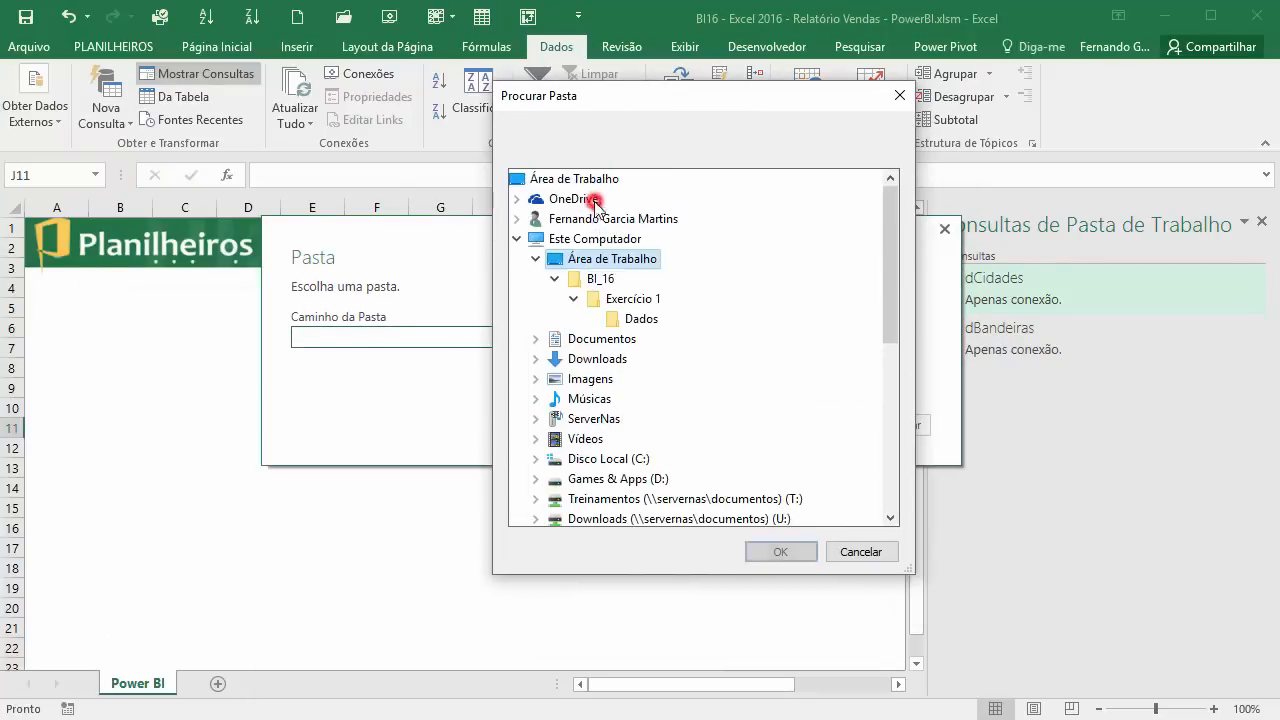
left_click(614, 322)
left_click(762, 553)
left_click(820, 428)
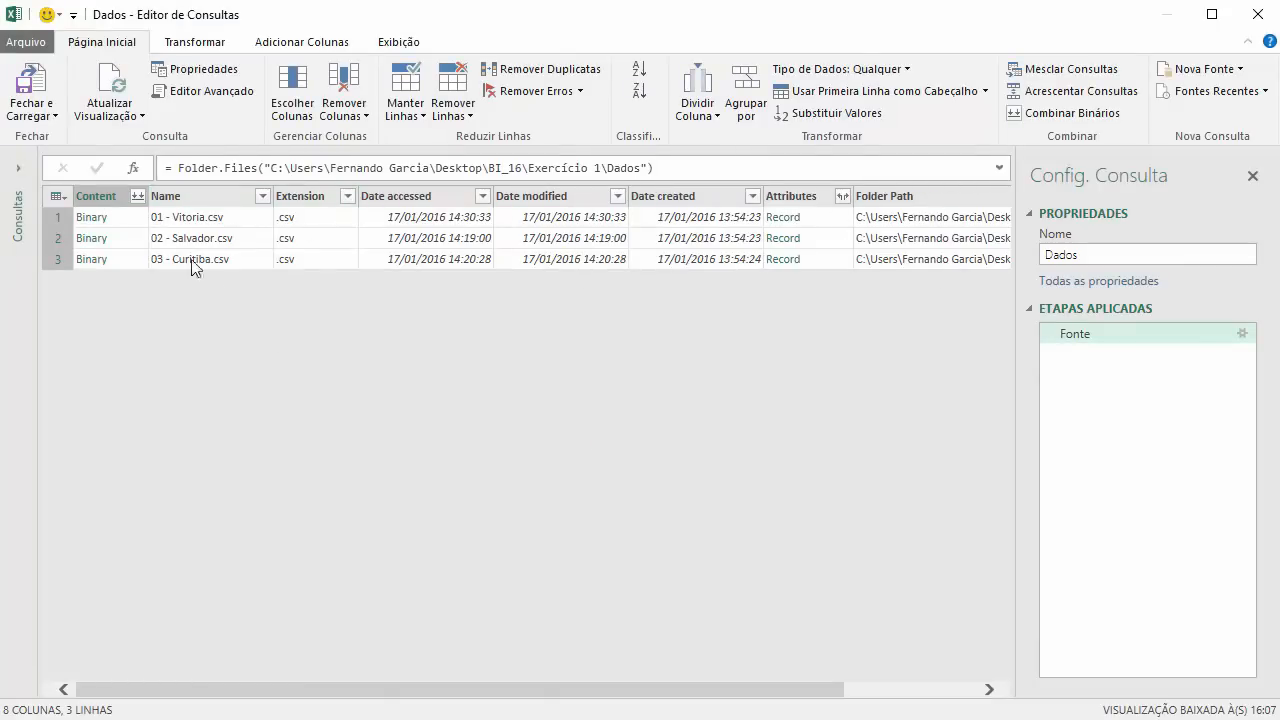
- Remove all columns except Content from the Dados query
left_click(101, 198)
right_click(101, 198)
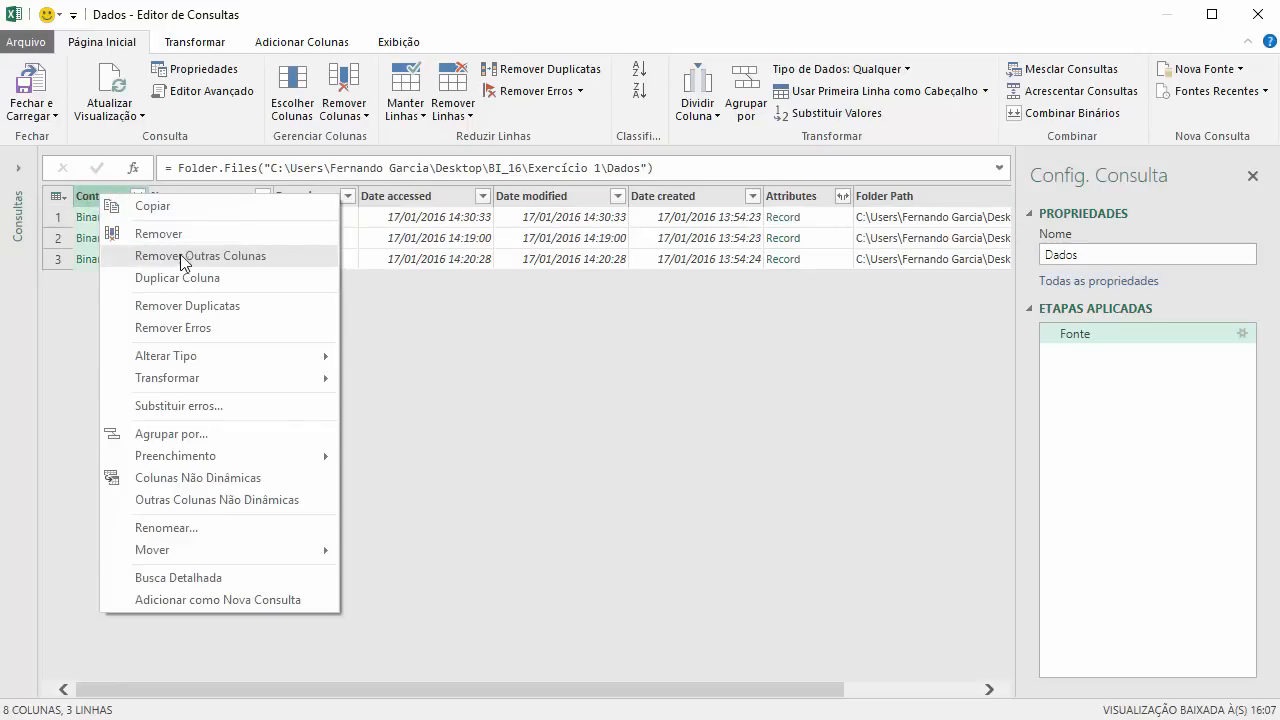
left_click(246, 262)
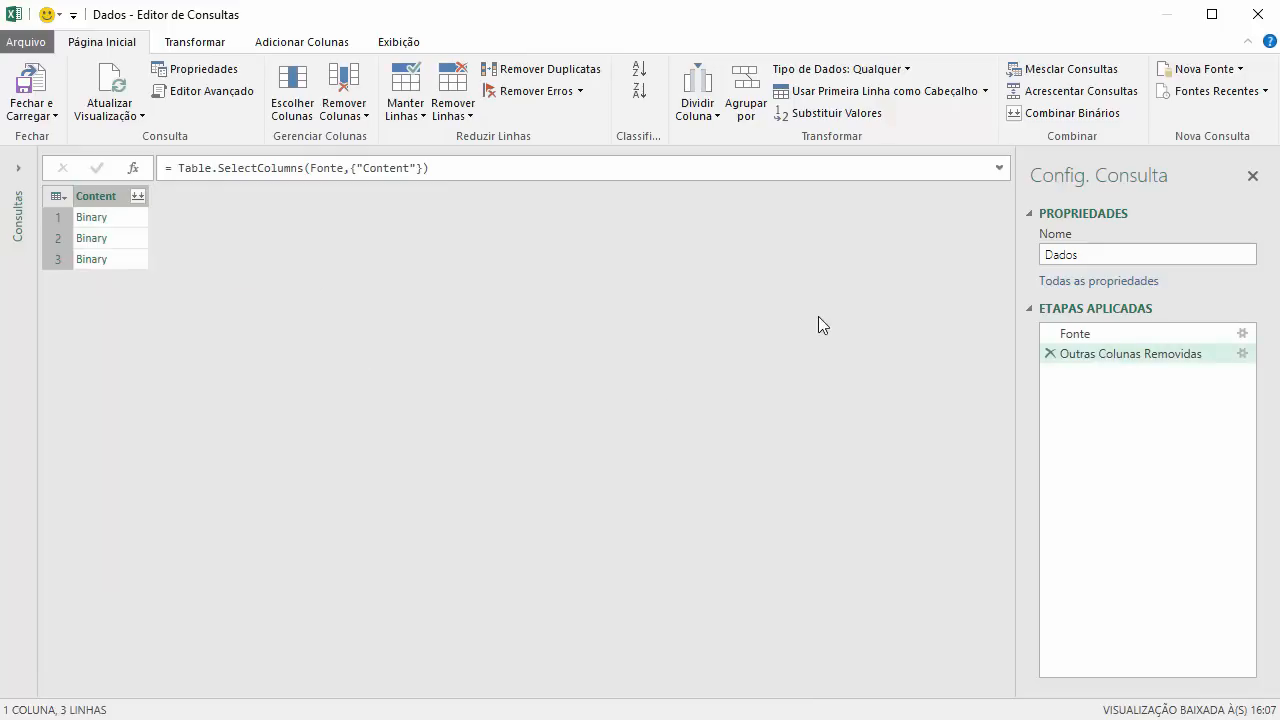
- Rename the query as fVendas and combine the binary files in its Content column
left_click(1137, 253)
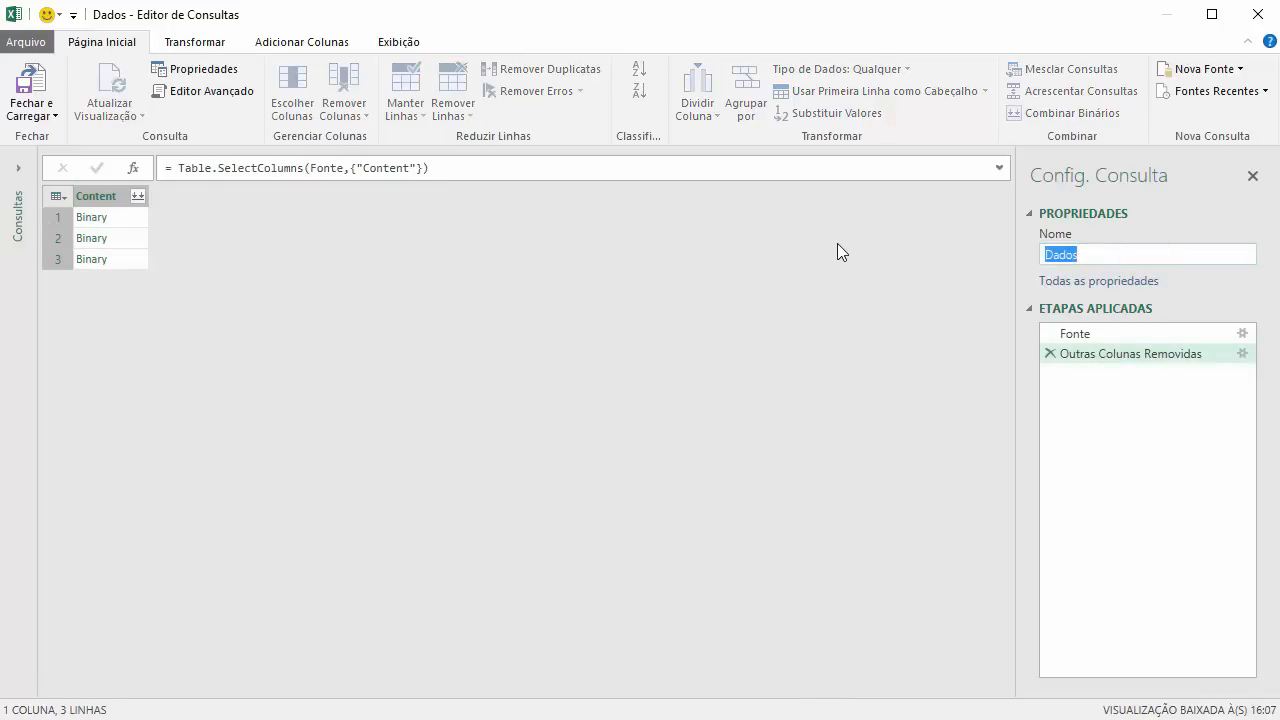
type("fVendas")
key("Return")
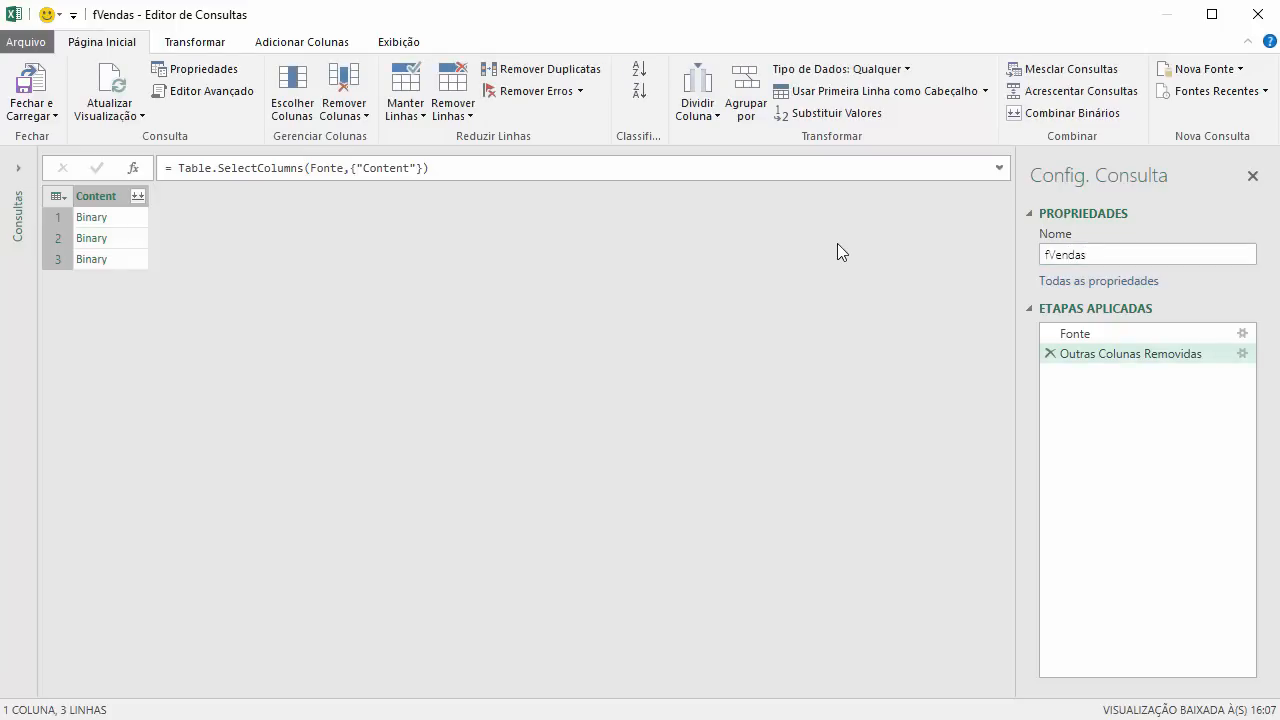
left_click(138, 197)
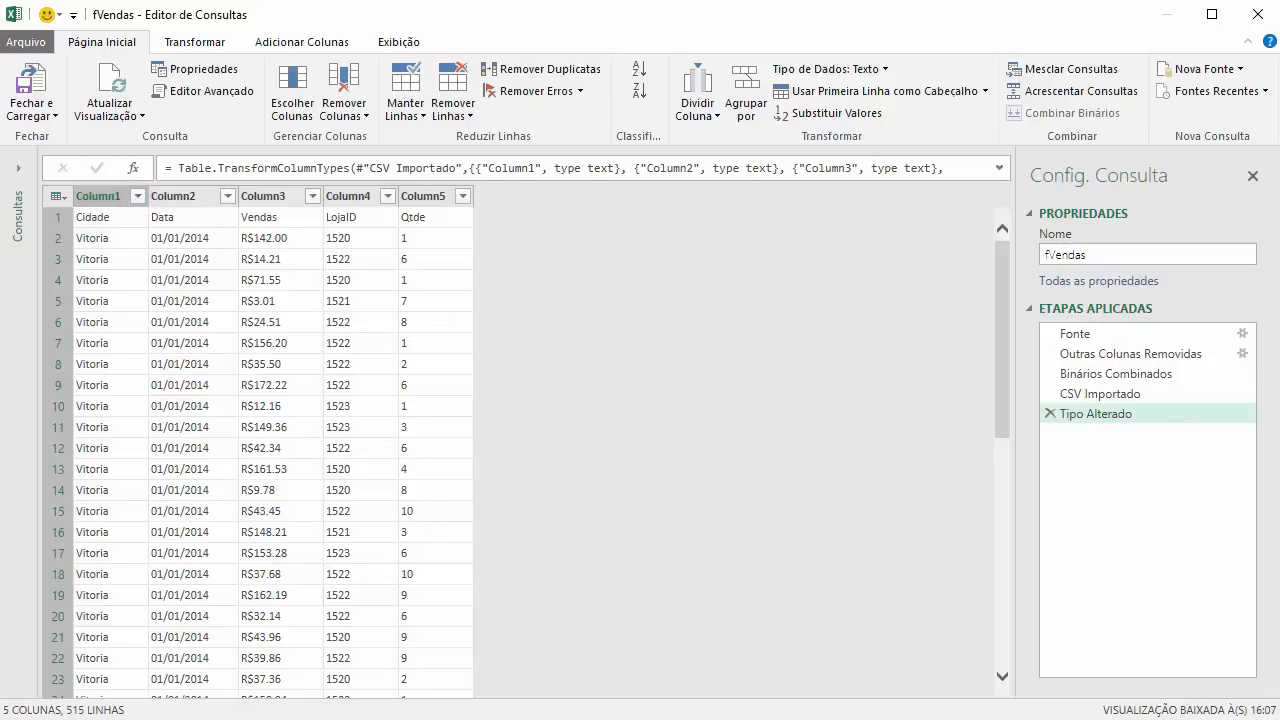
- Compare the combined rows with the CSV files in the Dados folder and promote the first row to column headers
key("alt+Tab")
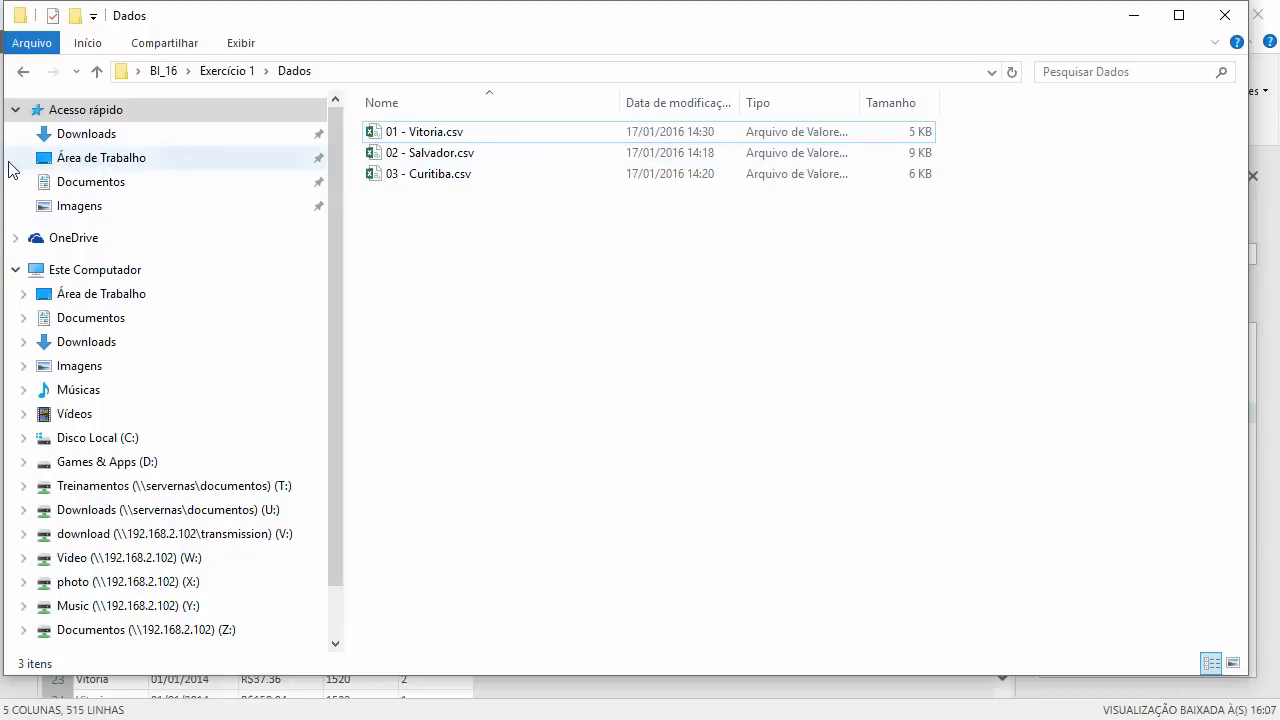
left_click_drag(2, 165, 541, 165)
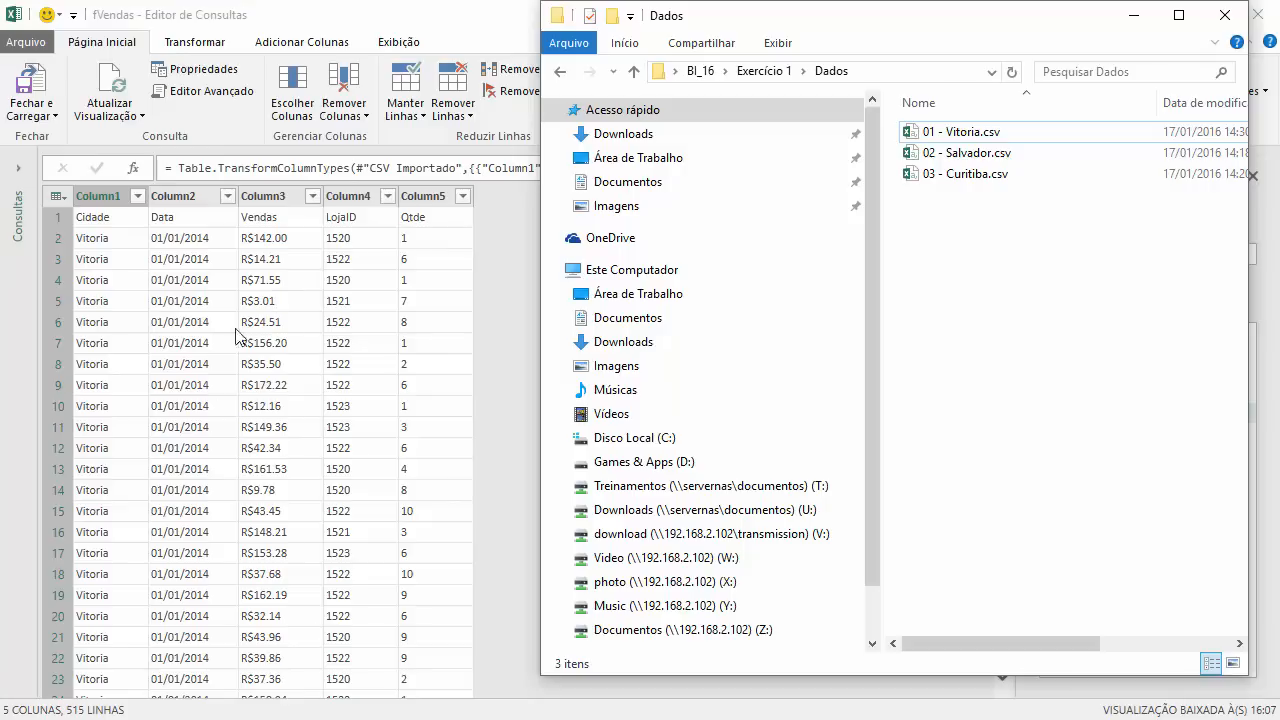
left_click(508, 297)
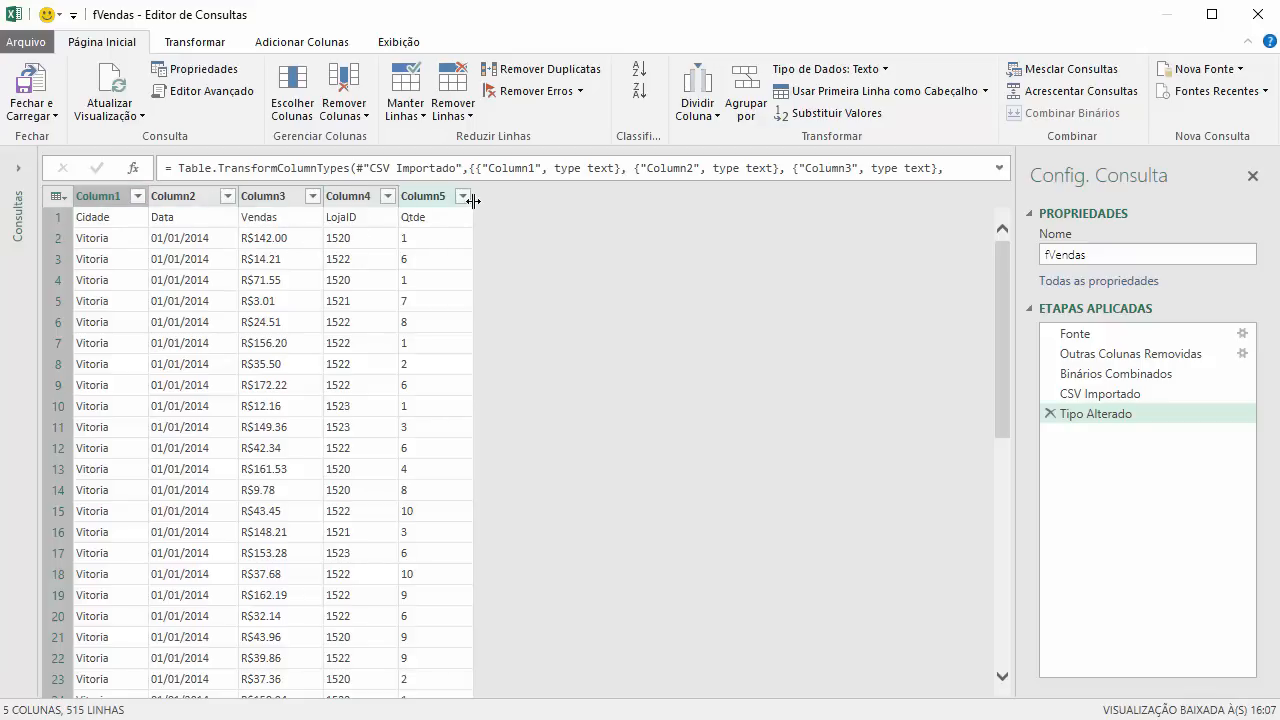
left_click(63, 199)
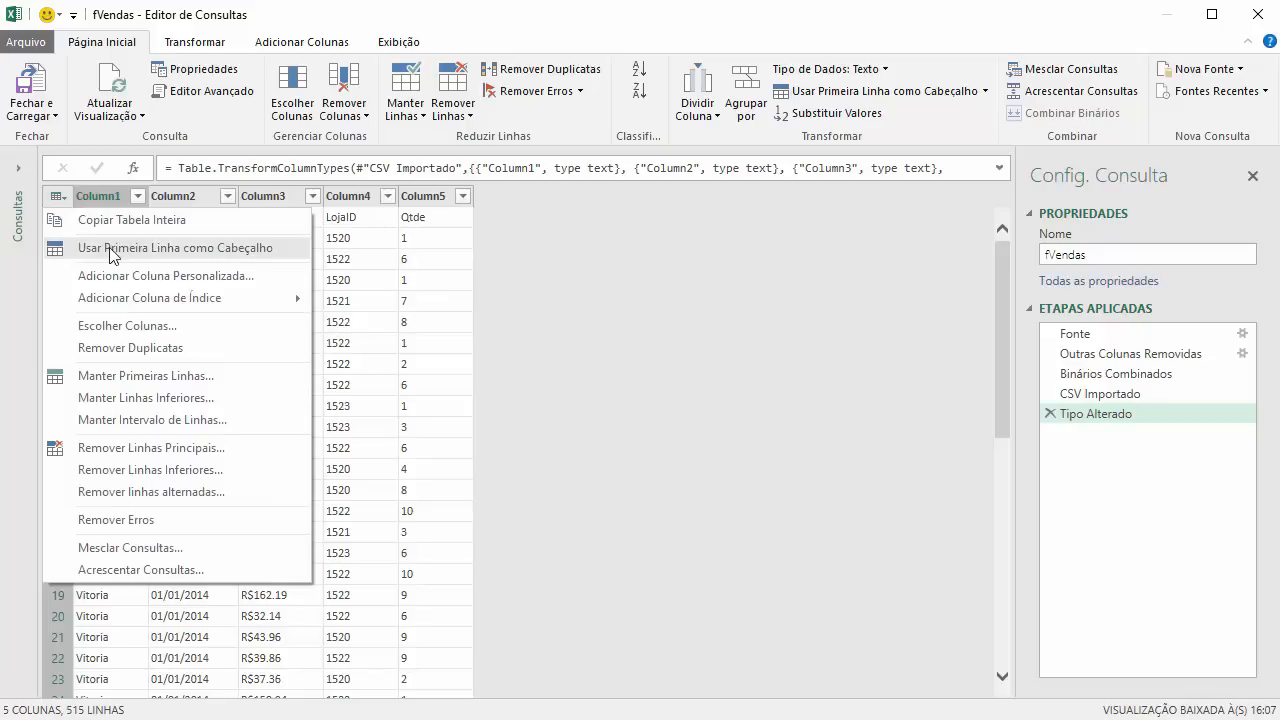
left_click(293, 254)
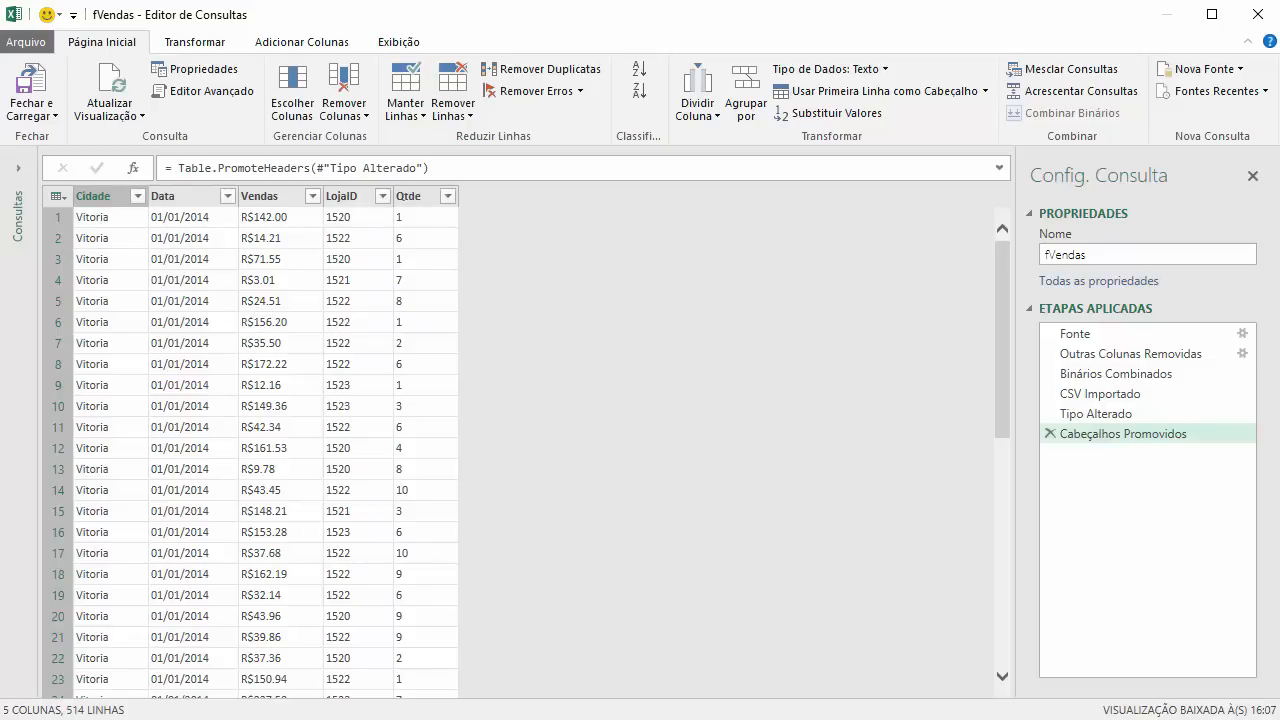
- Locate the repeated header rows between the combined files and filter them out by excluding the value Cidade from the Cidade column
key("alt+Tab")
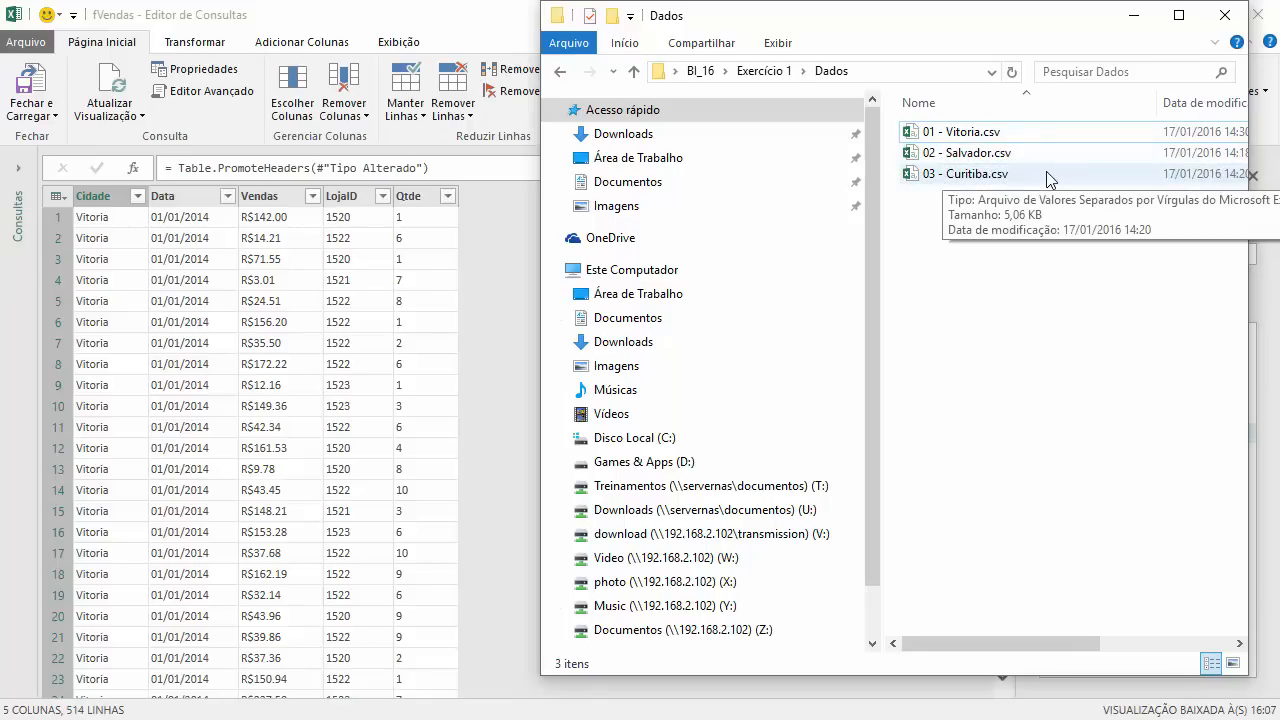
left_click(1134, 15)
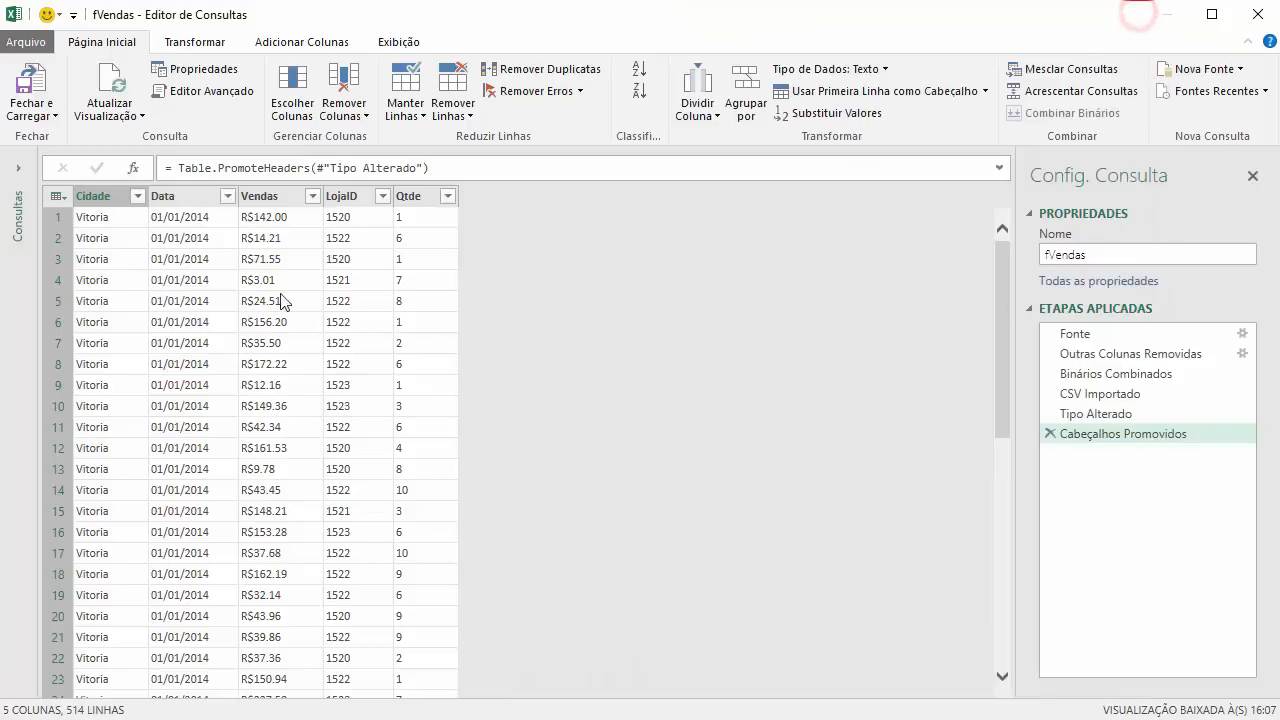
left_click(98, 199)
scroll(678, 411, "down", 20)
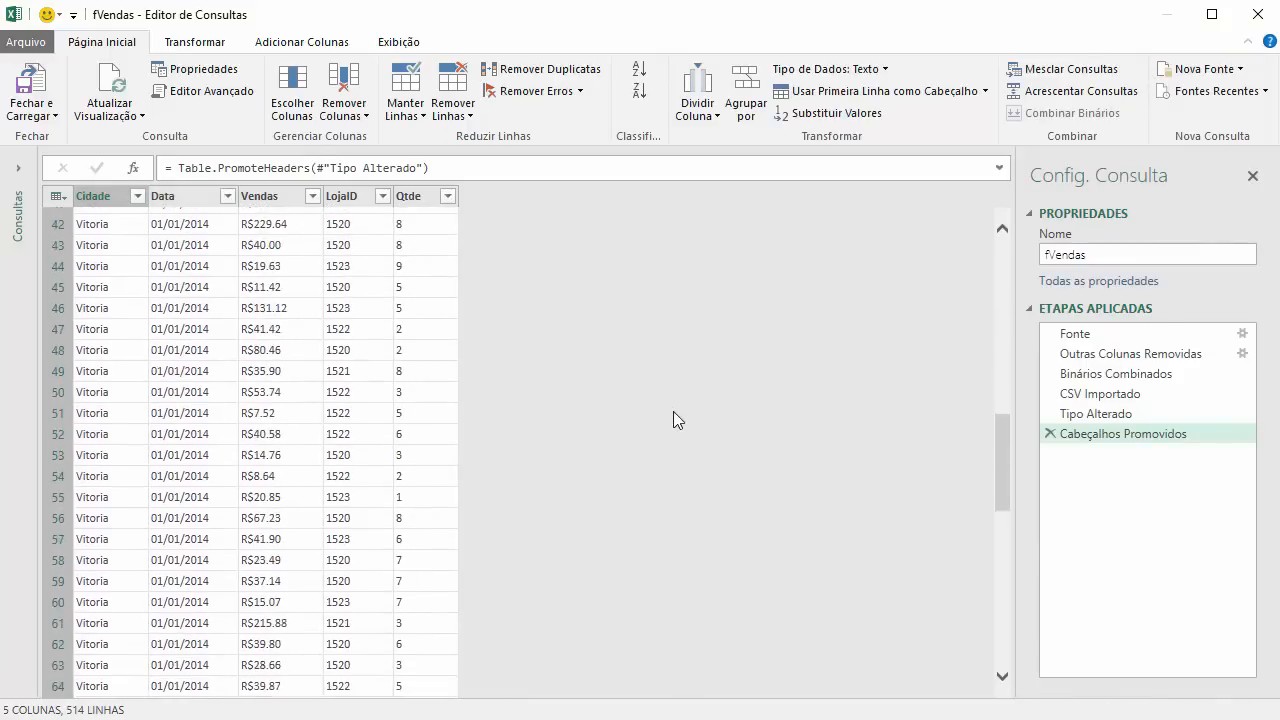
scroll(669, 425, "down", 13)
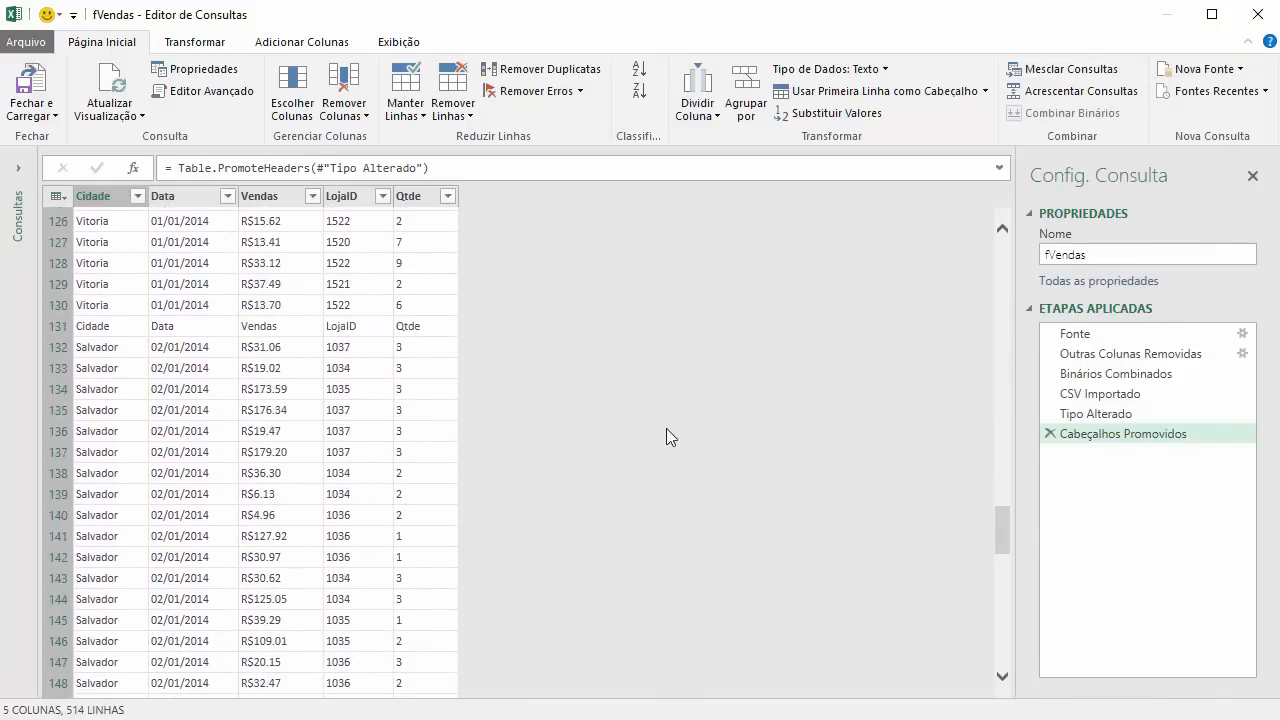
left_click(58, 401)
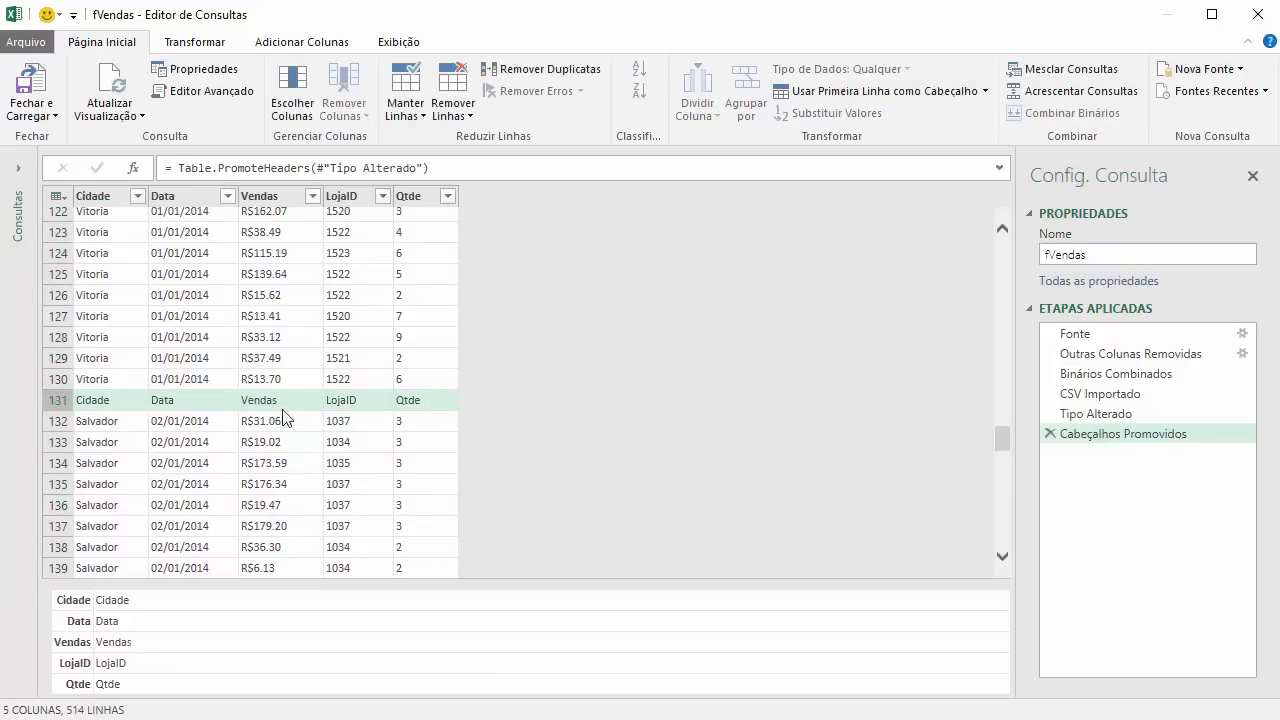
left_click_drag(1003, 450, 1003, 234)
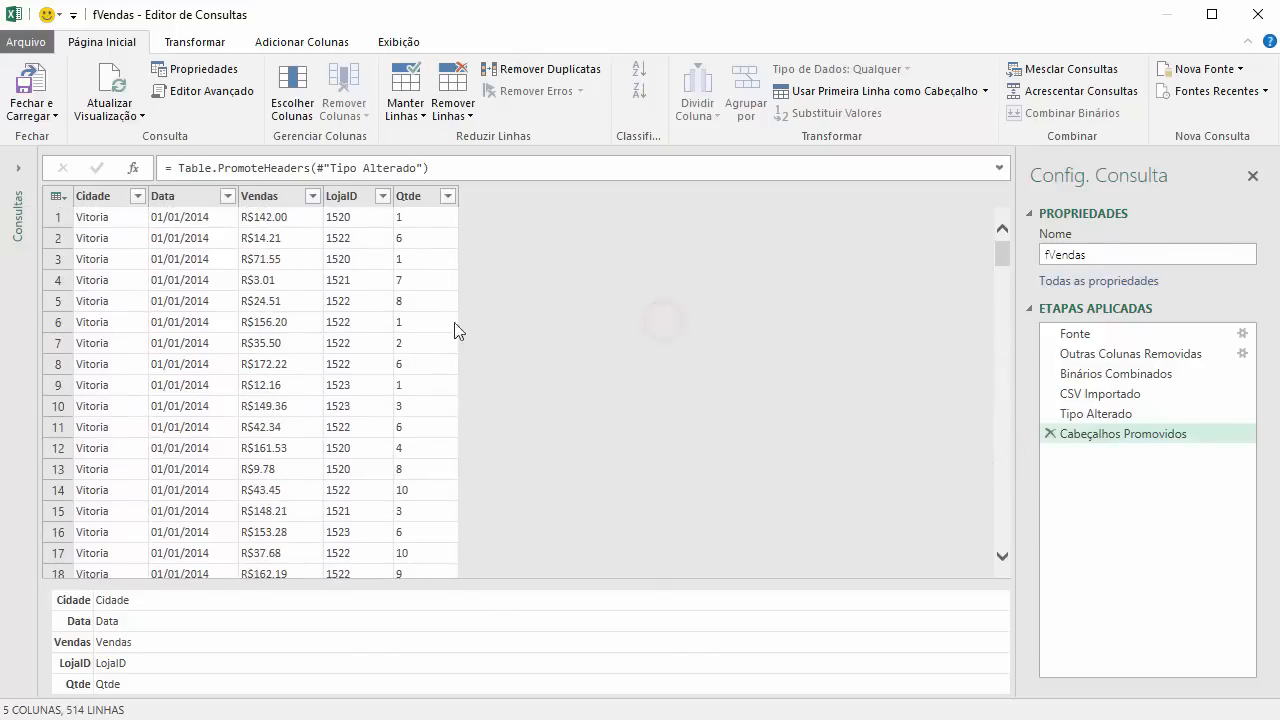
left_click(137, 196)
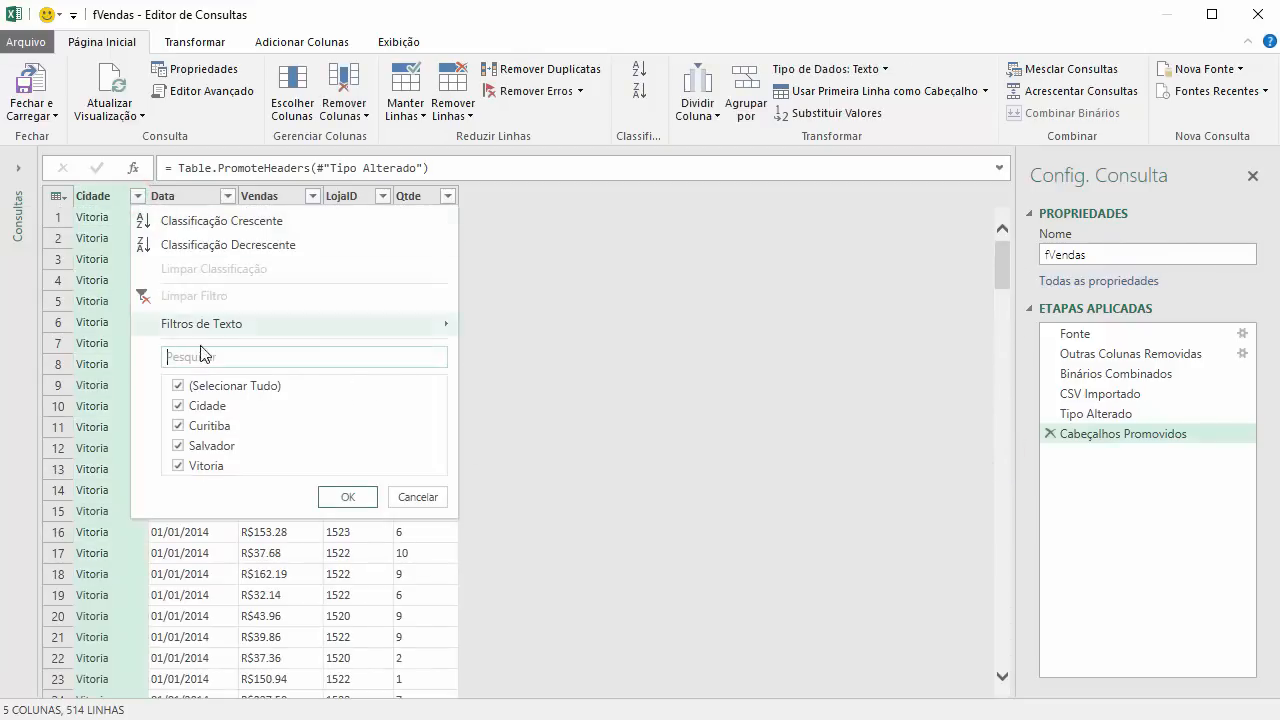
left_click(179, 406)
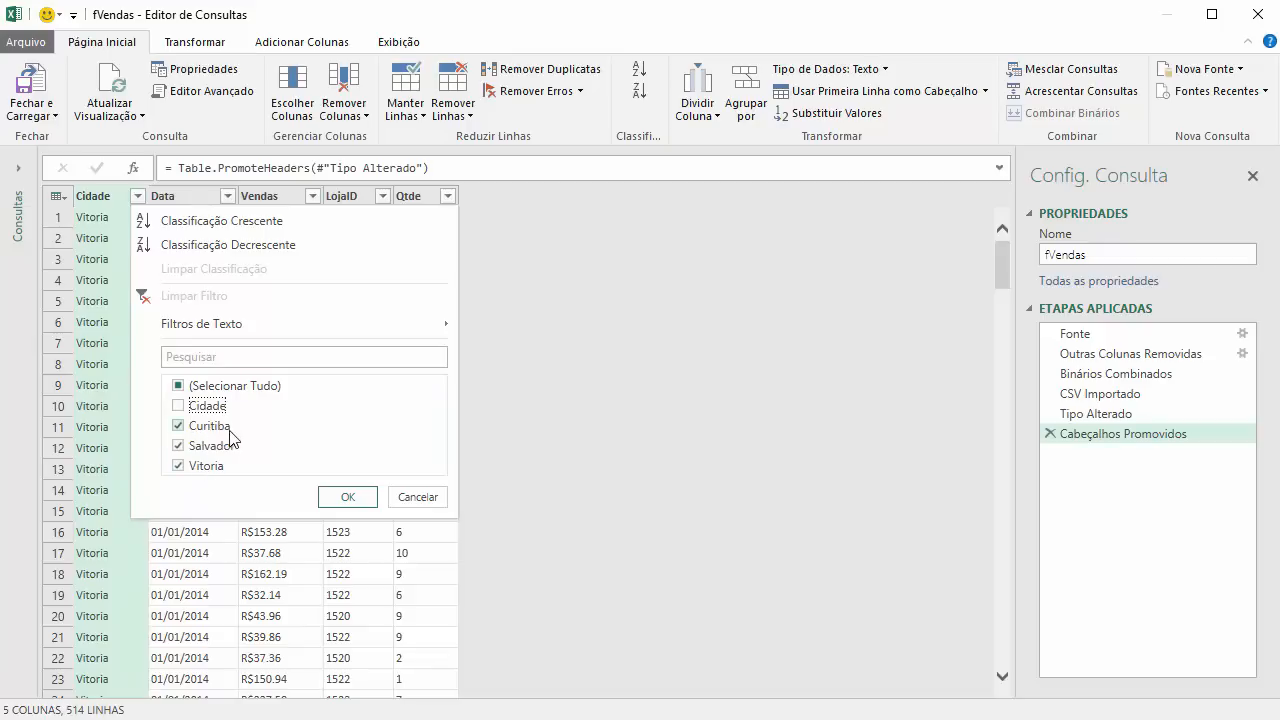
left_click(348, 498)
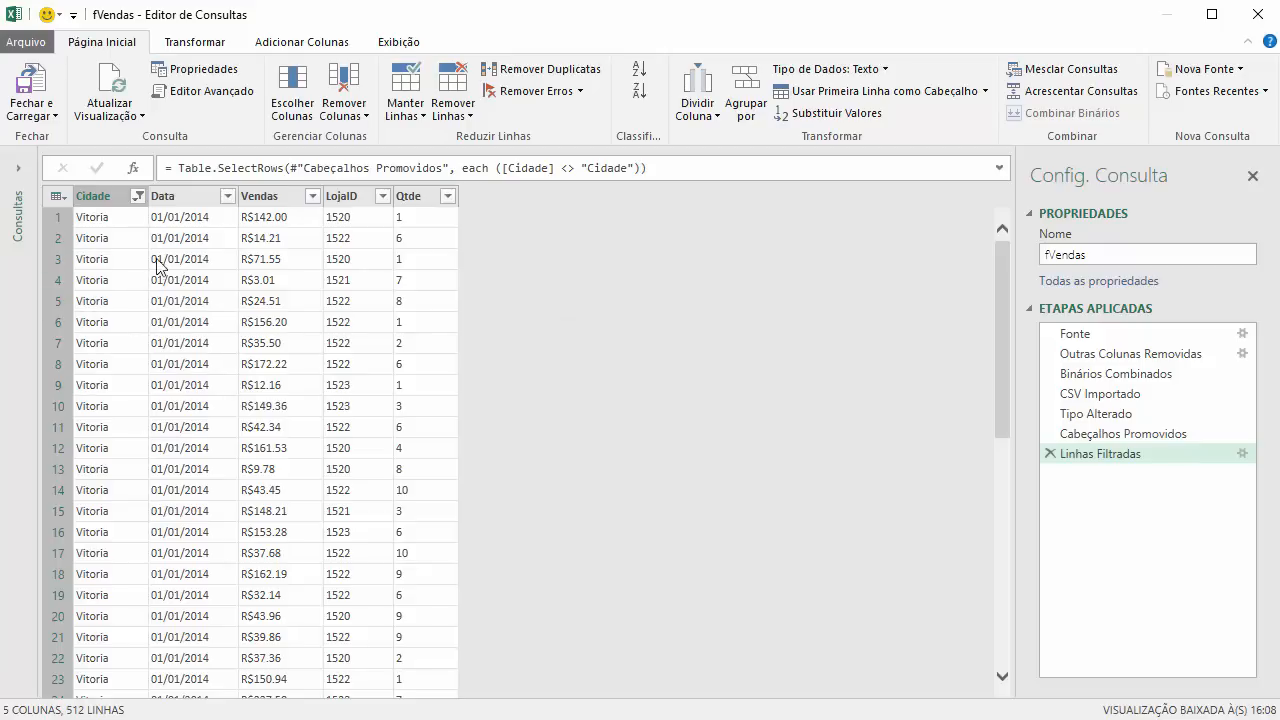
- Set the data type of the Data column to Data and of the Vendas column to Número Decimal
left_click(95, 196)
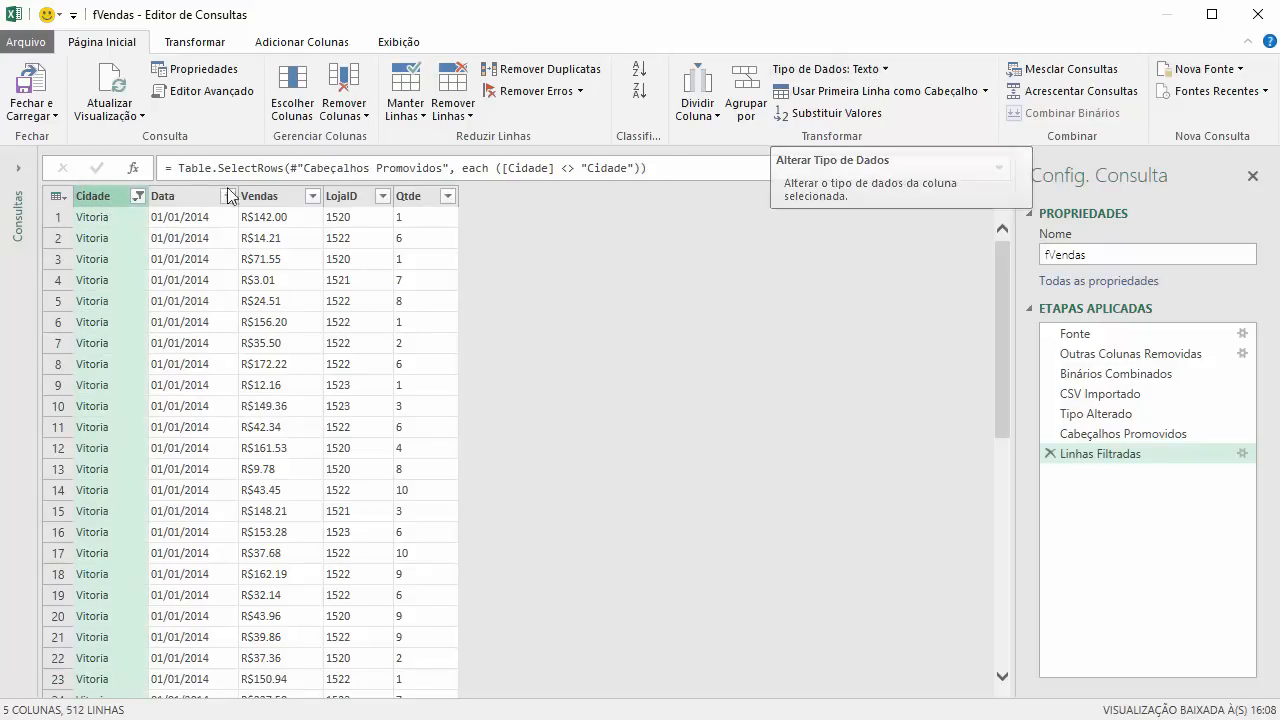
left_click(166, 196)
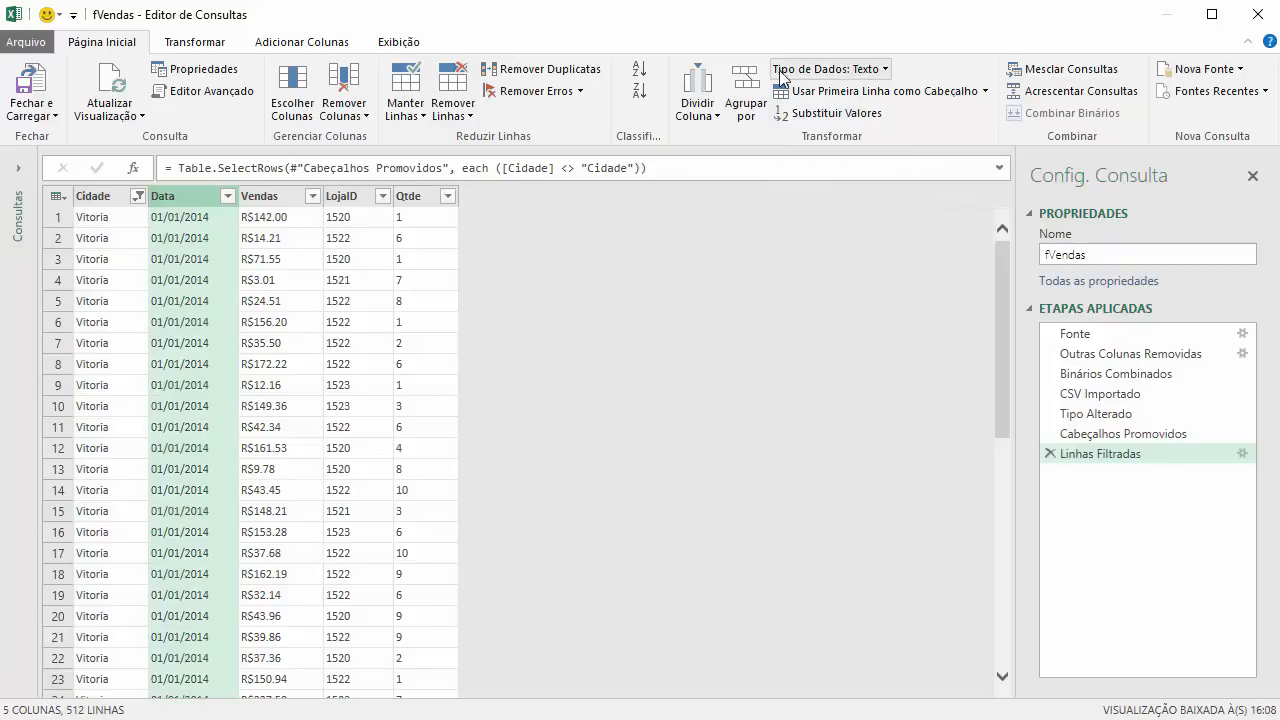
left_click(870, 70)
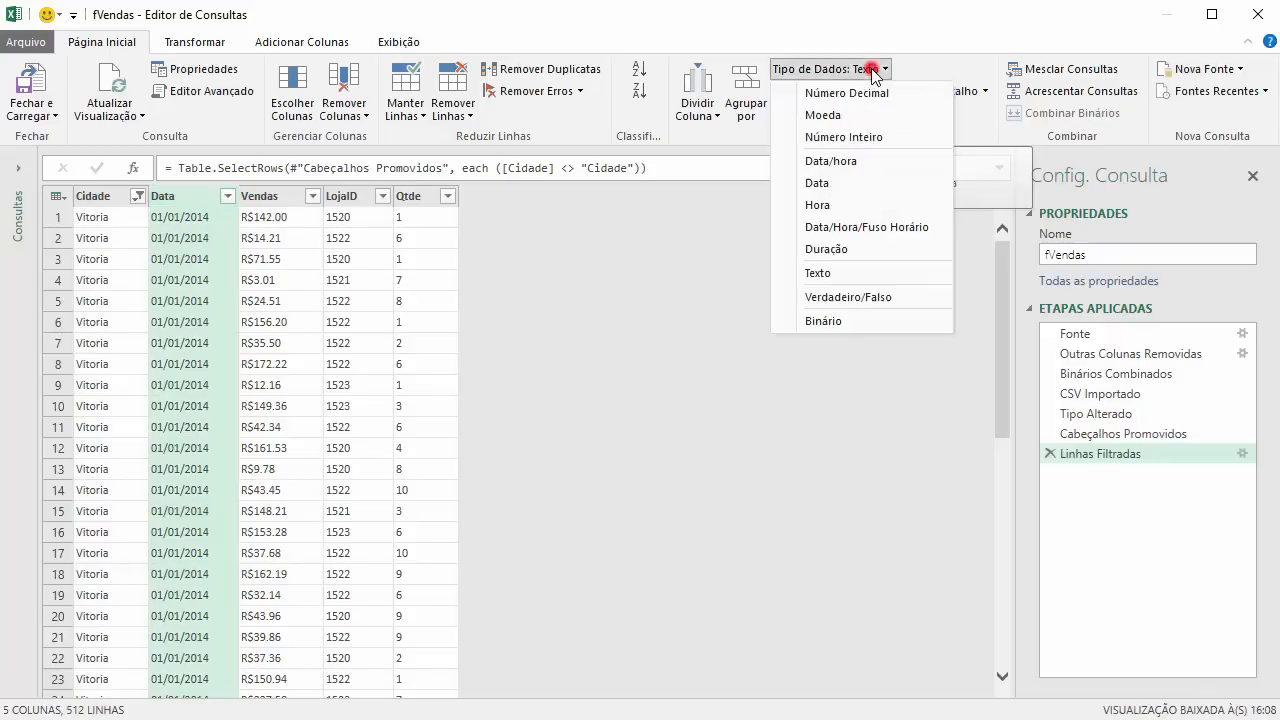
left_click(821, 189)
left_click(270, 196)
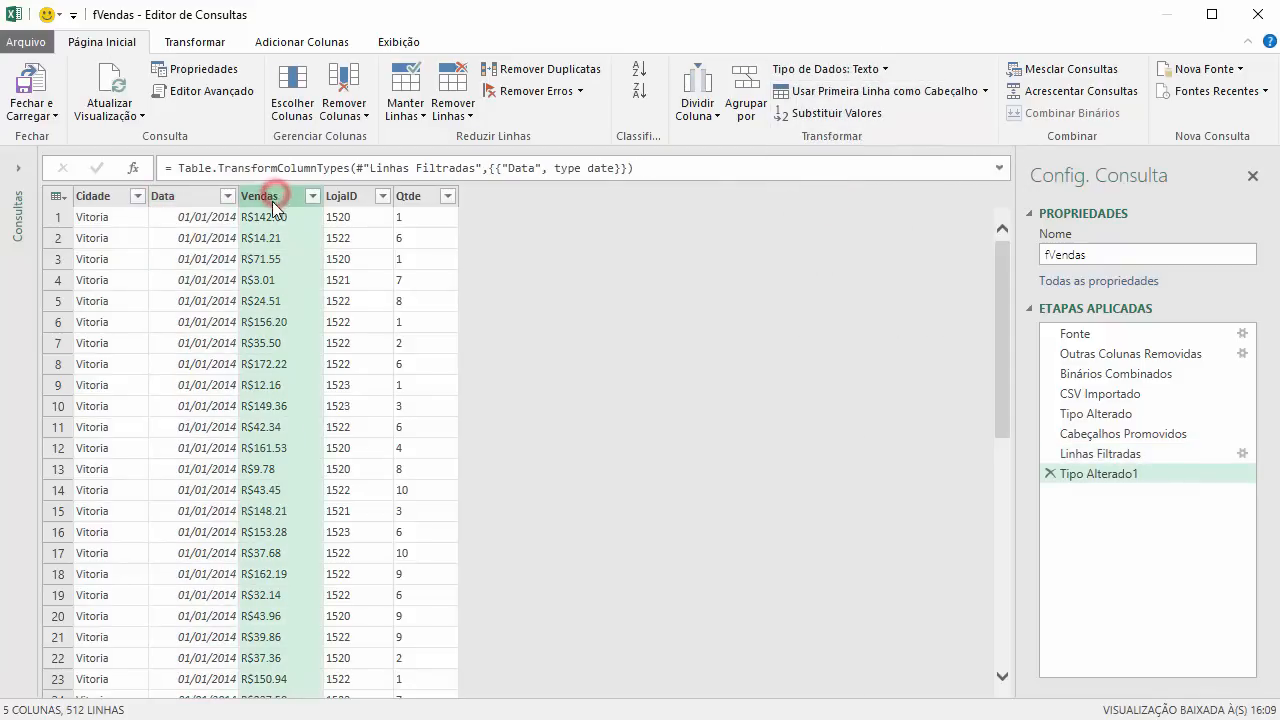
left_click(860, 69)
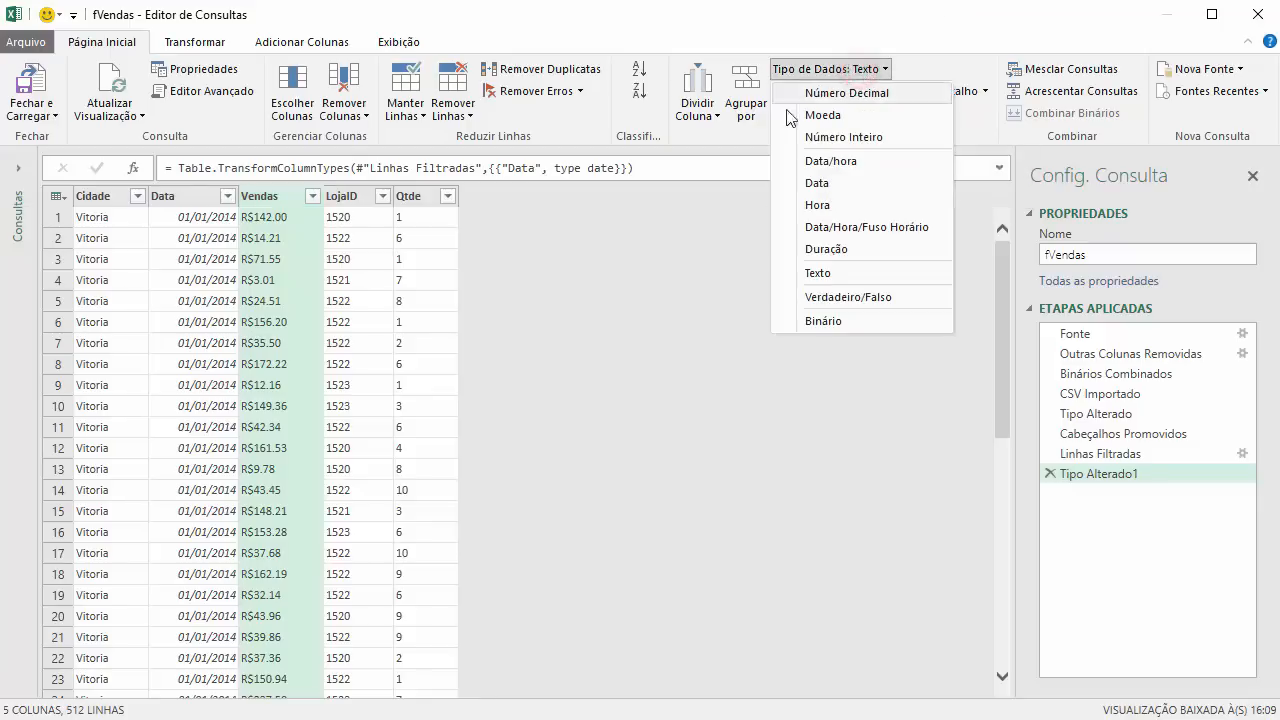
left_click(847, 95)
- Set the data type of the Qtde column to Número Decimal
left_click(346, 195)
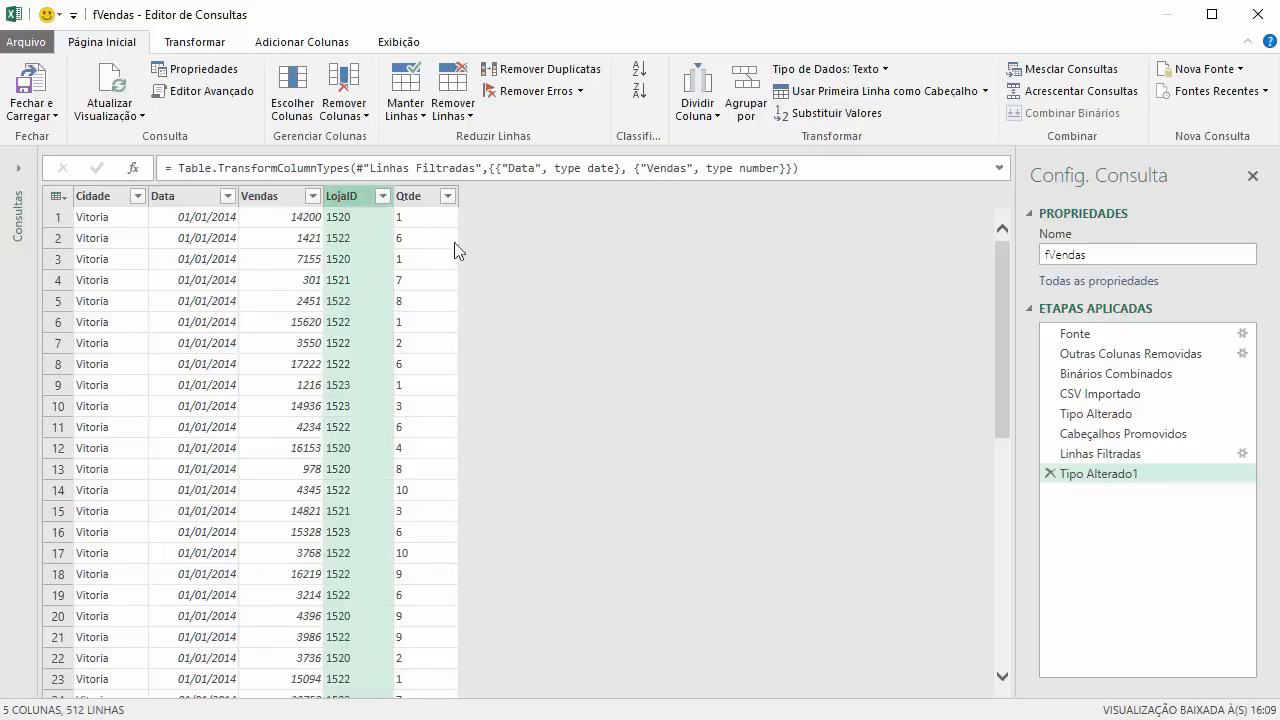
left_click(418, 198)
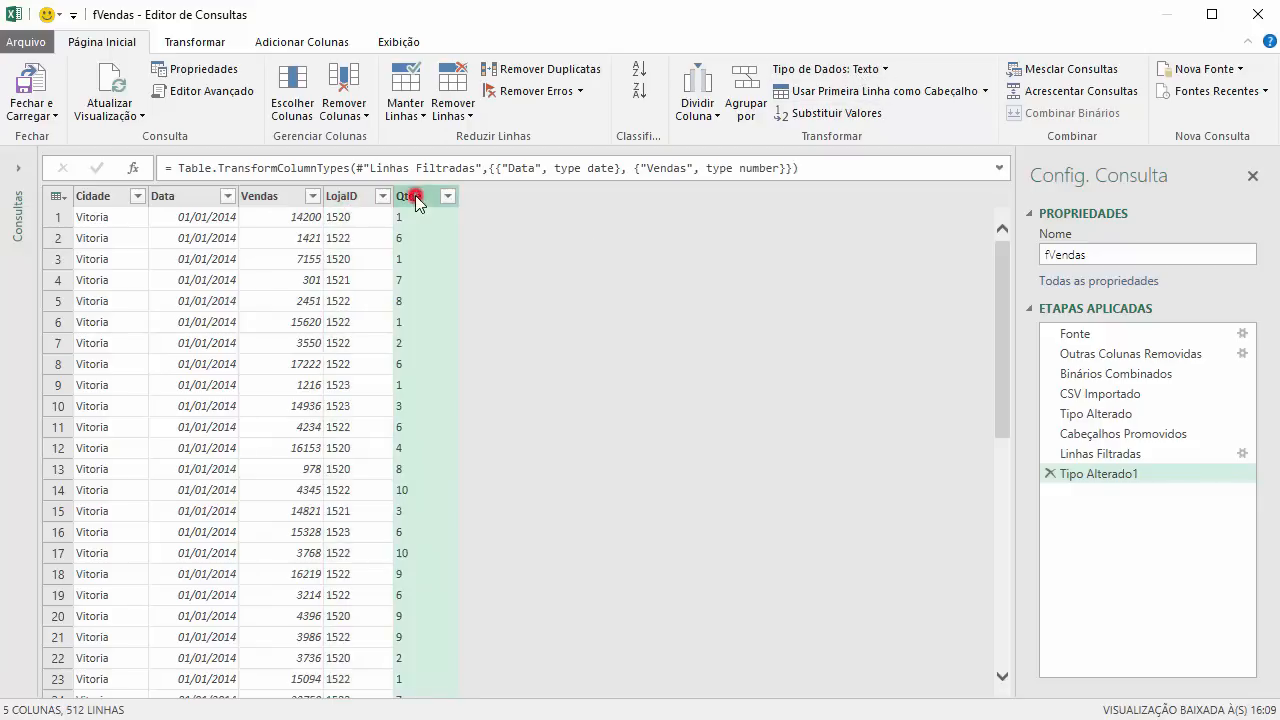
left_click(872, 69)
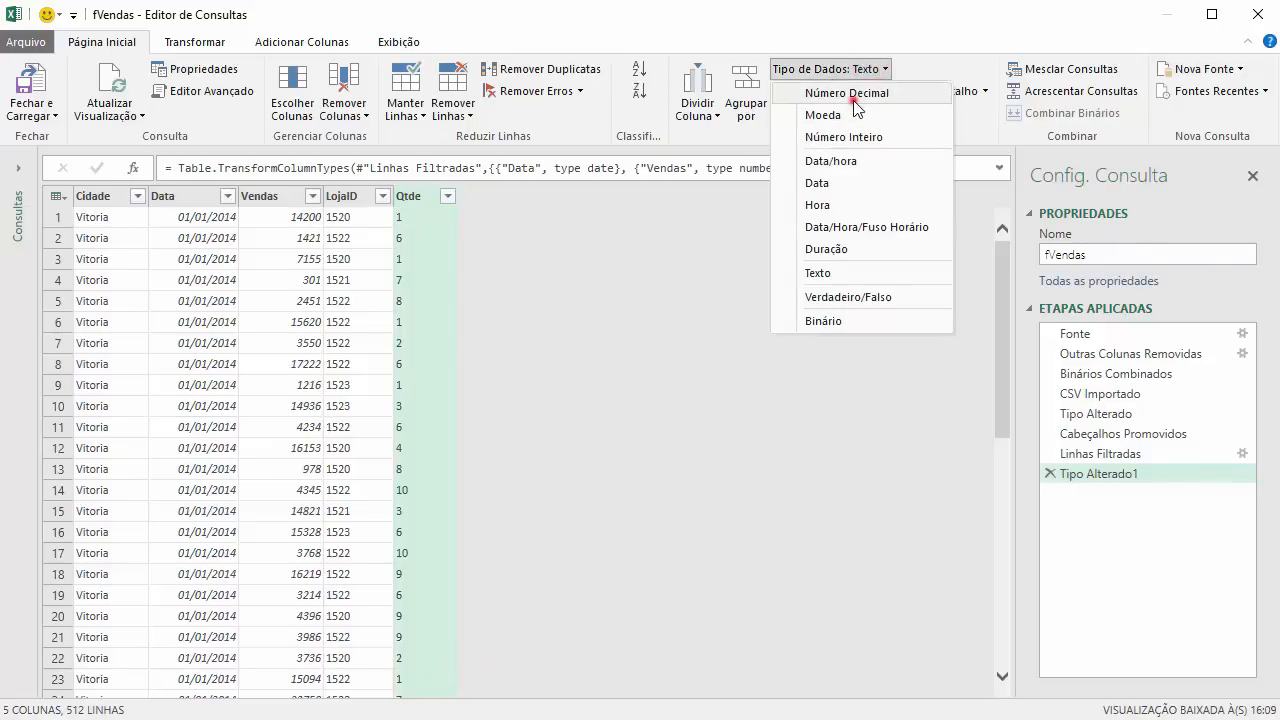
left_click(852, 97)
left_click(610, 372)
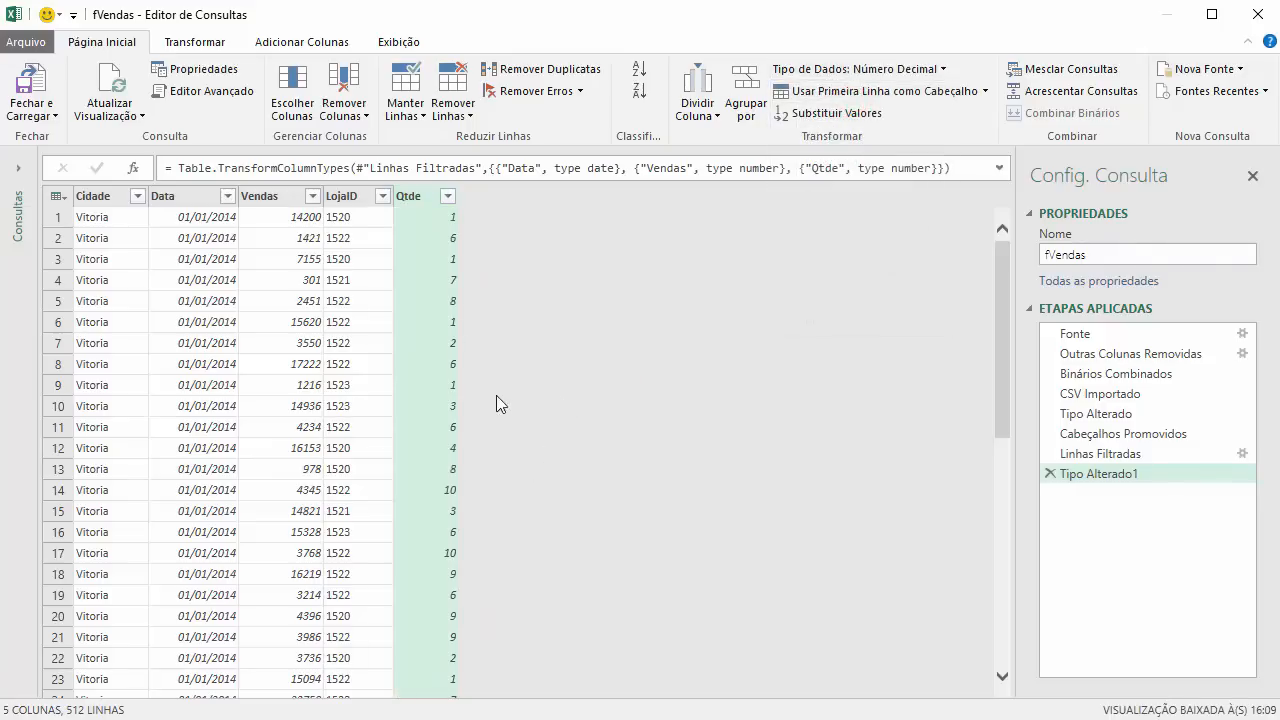
- Close the query editor and load fVendas as a connection only
left_click(32, 112)
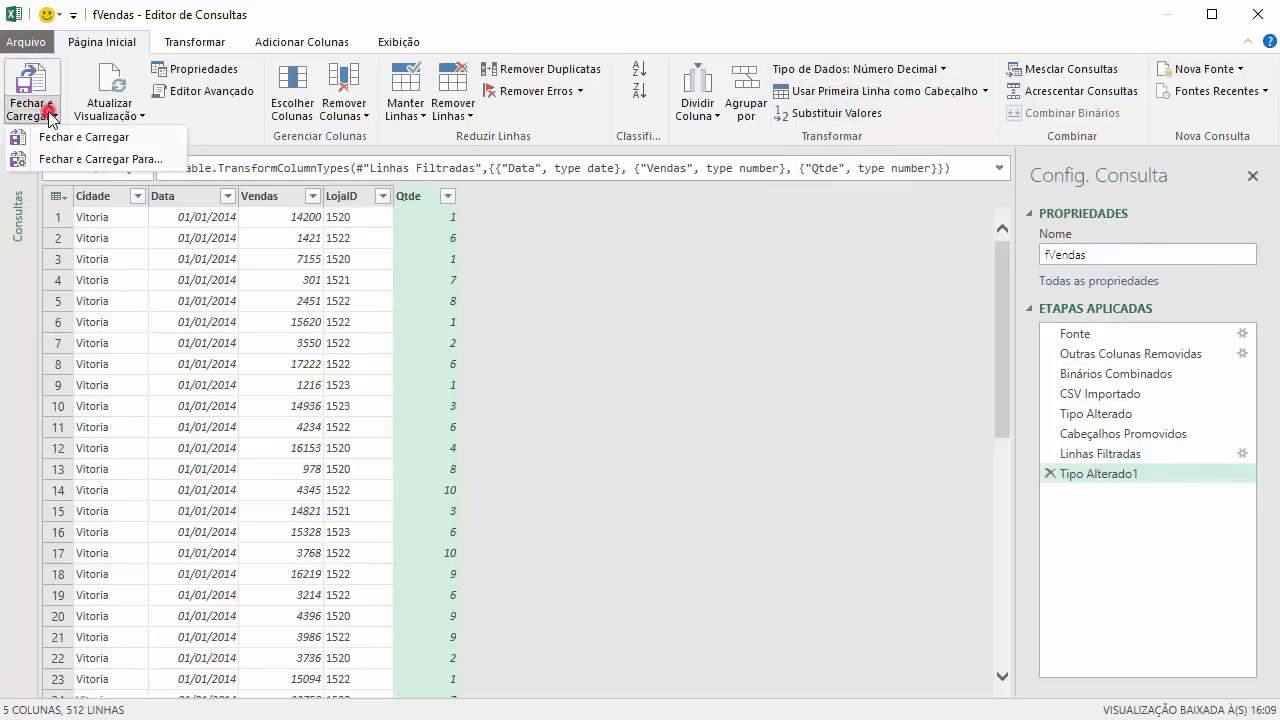
left_click(96, 159)
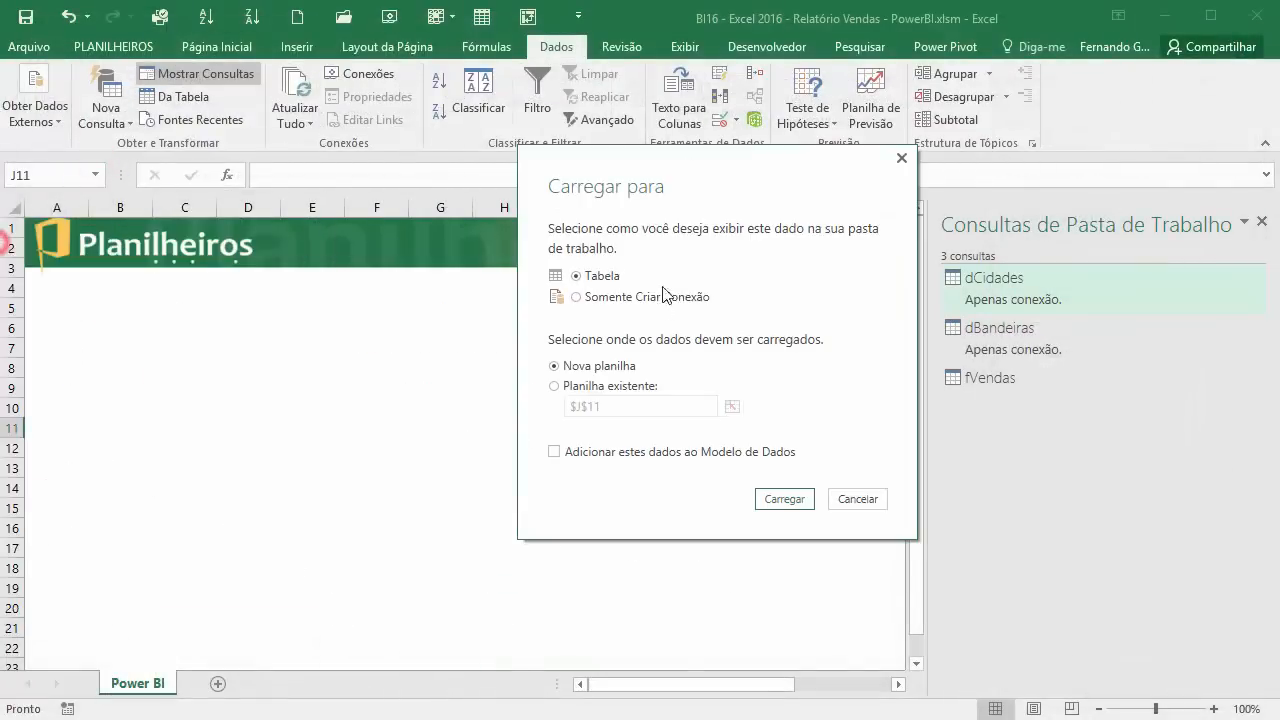
left_click(628, 296)
left_click(762, 502)
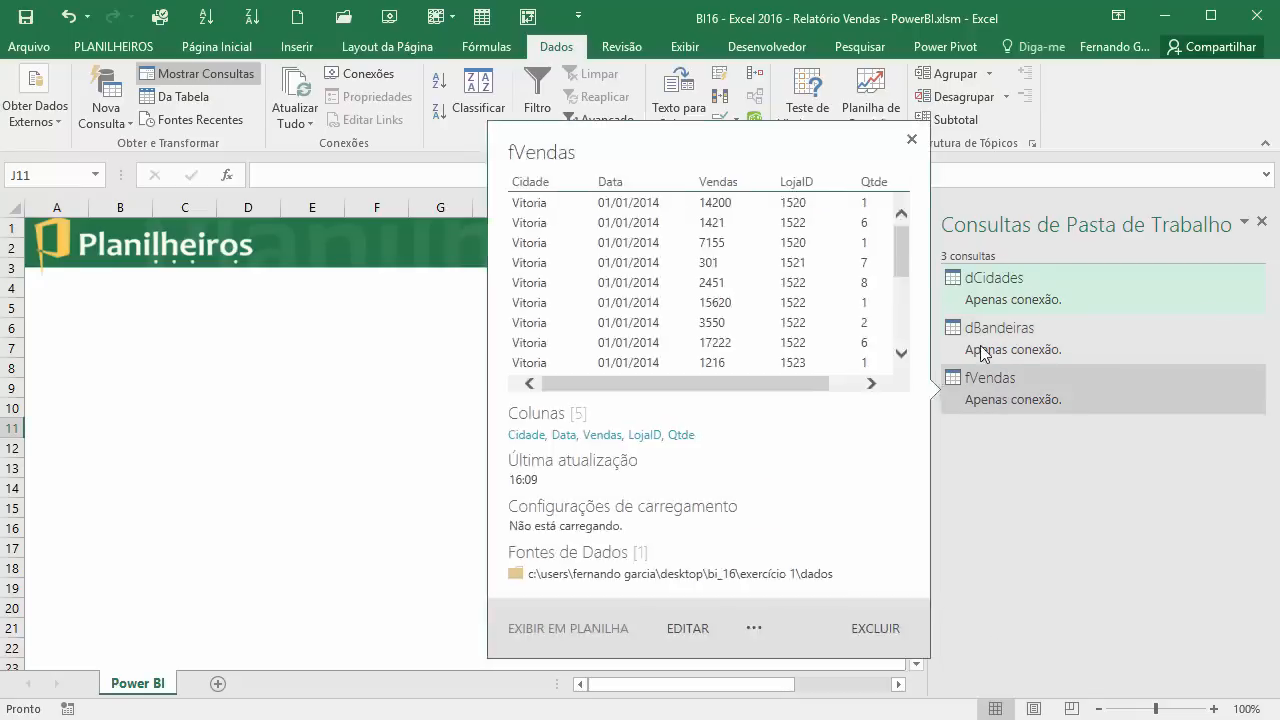
- Reopen fVendas in the query editor and compare its Cidade column with the ID columns of the dCidades and dBandeiras queries
mouse_move(1001, 293)
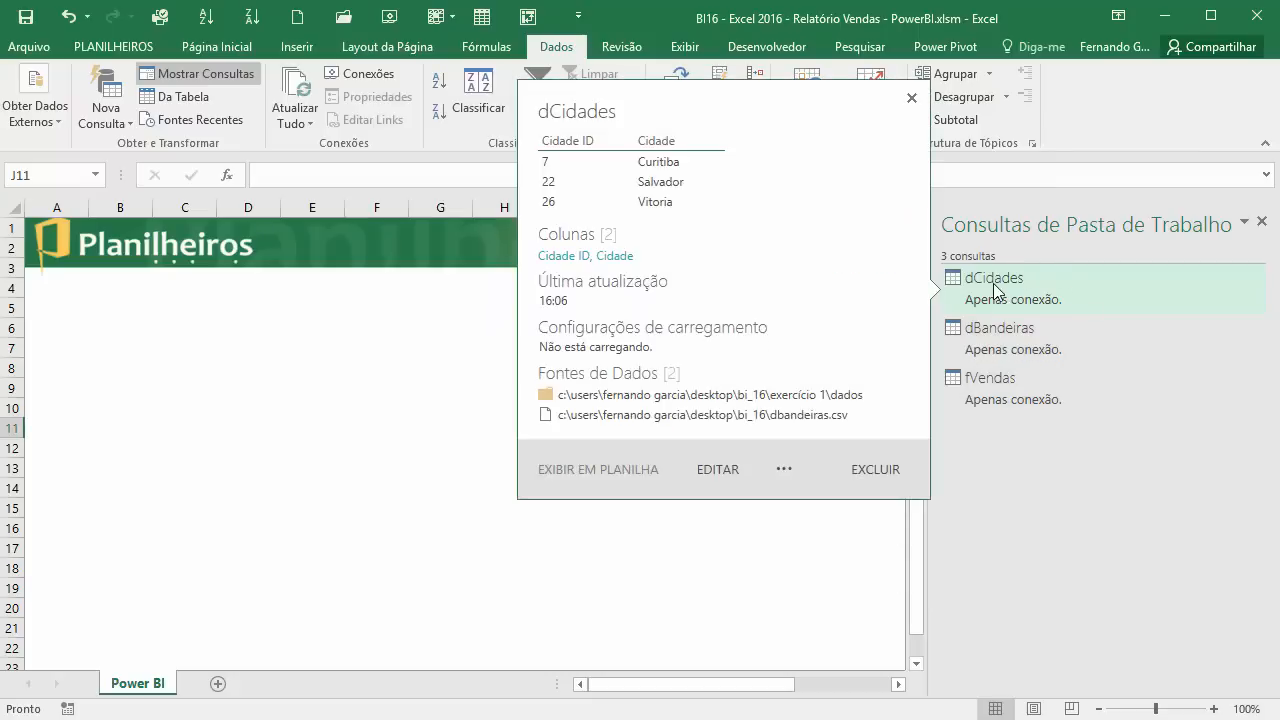
double_click(1008, 389)
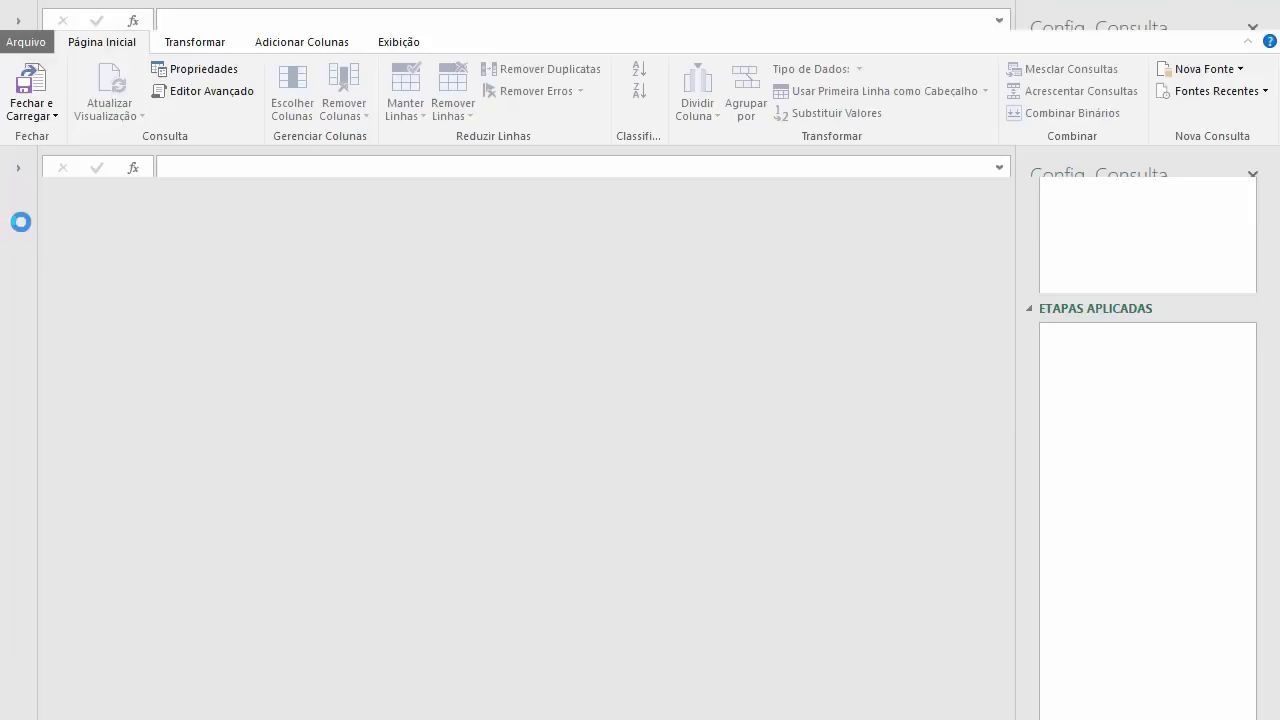
left_click(22, 166)
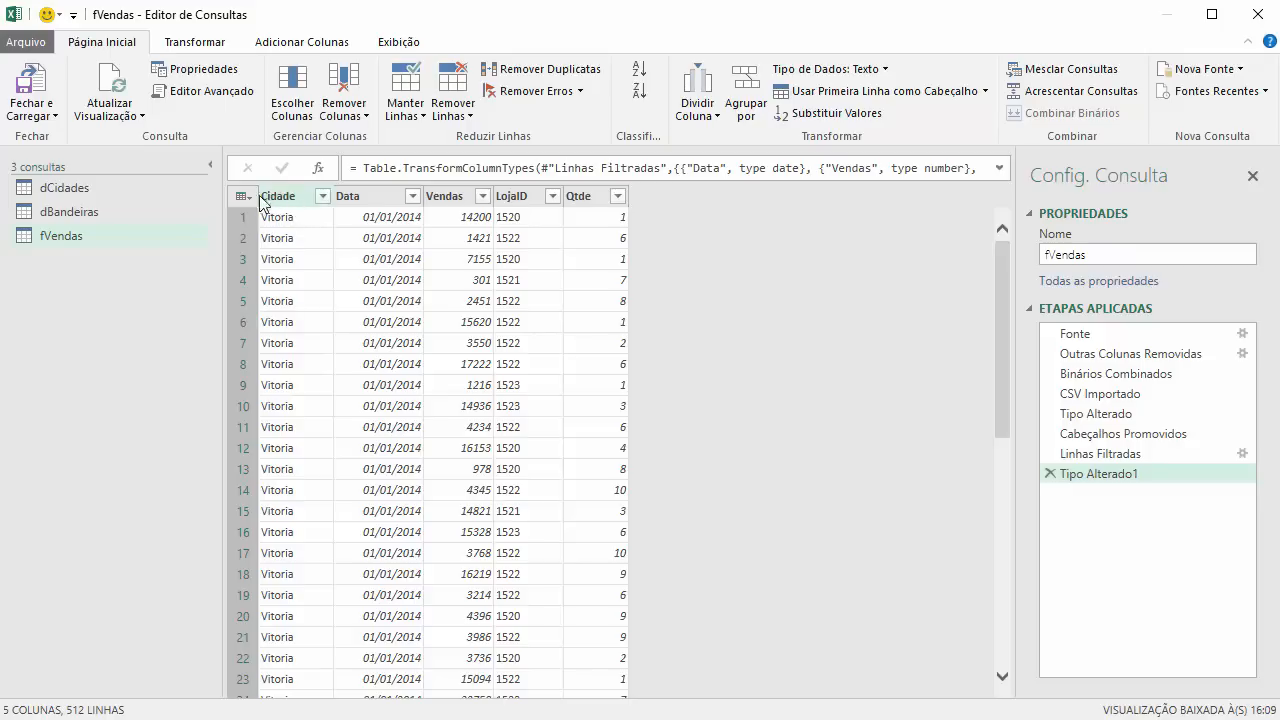
left_click(70, 188)
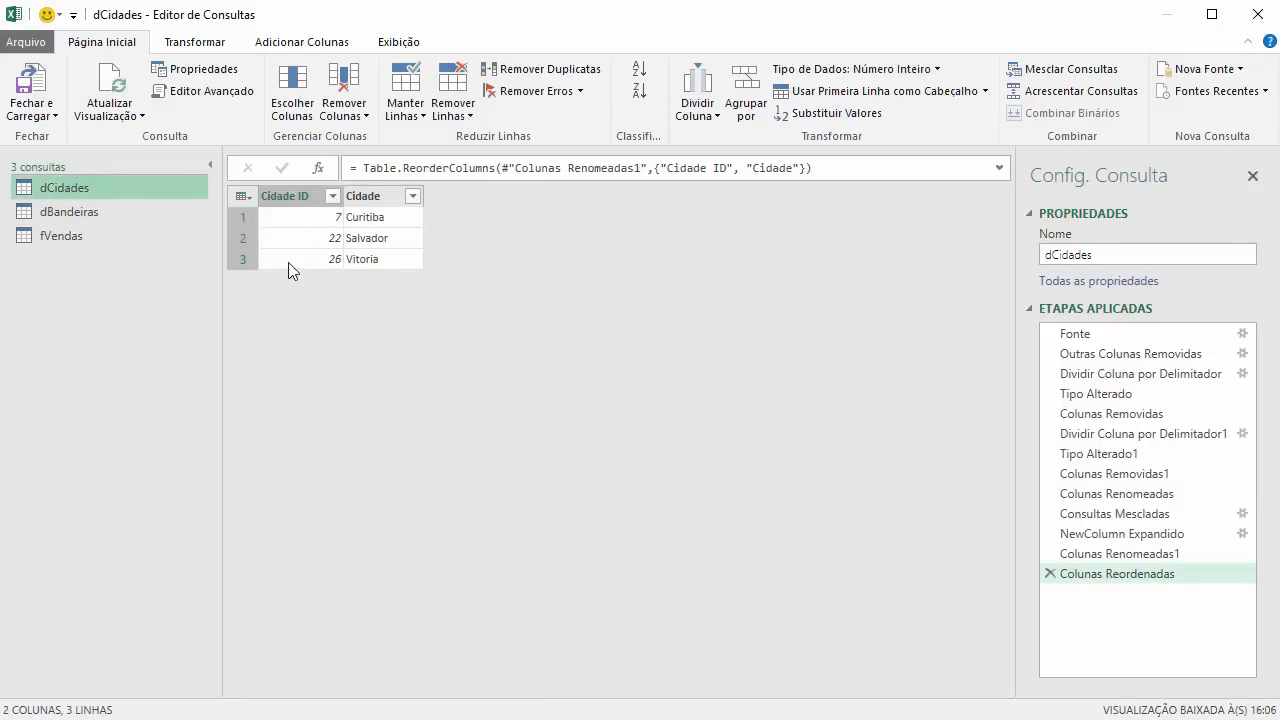
left_click(63, 237)
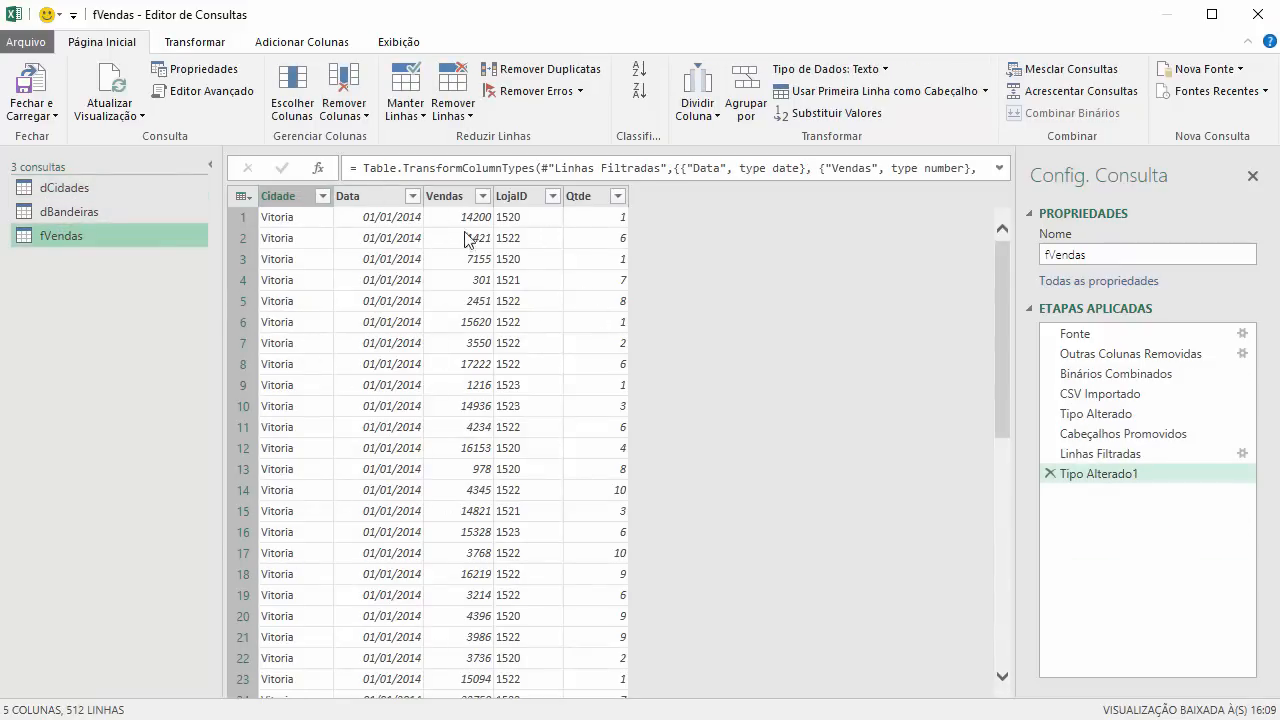
left_click(290, 198)
left_click(59, 211)
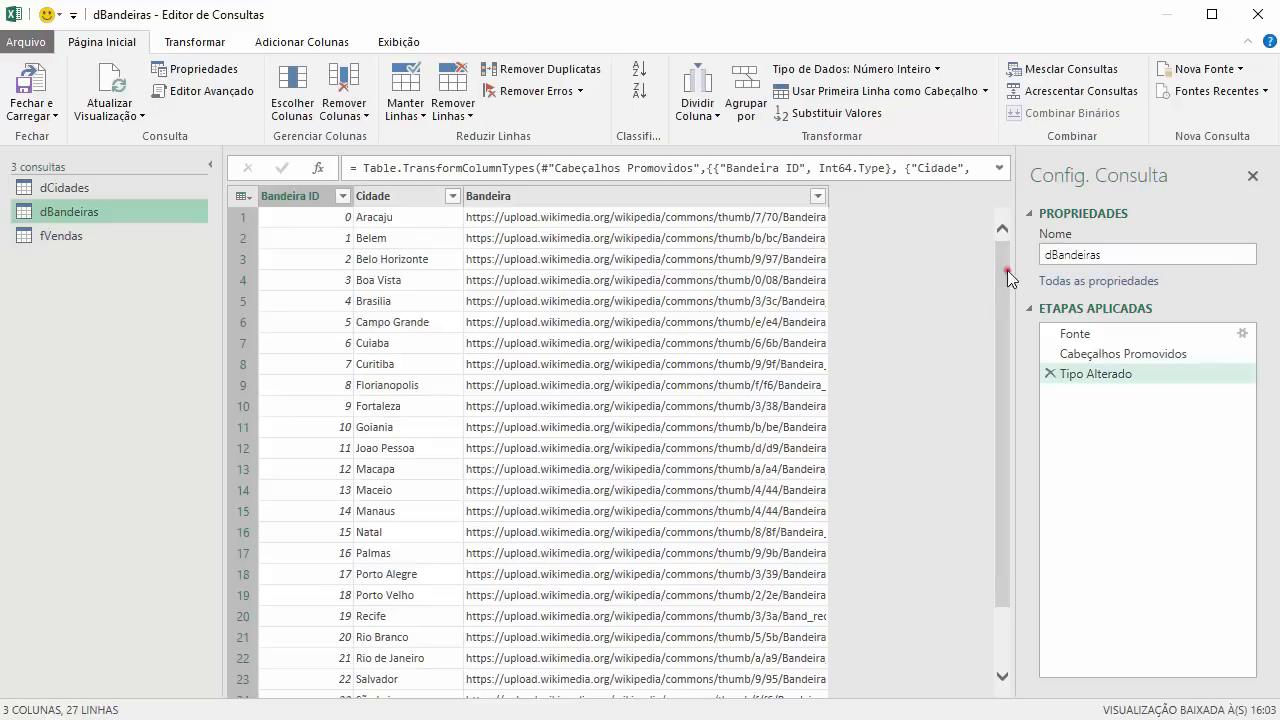
mouse_move(1007, 270)
left_mouse_down()
mouse_move(981, 429)
mouse_move(1000, 259)
left_mouse_up()
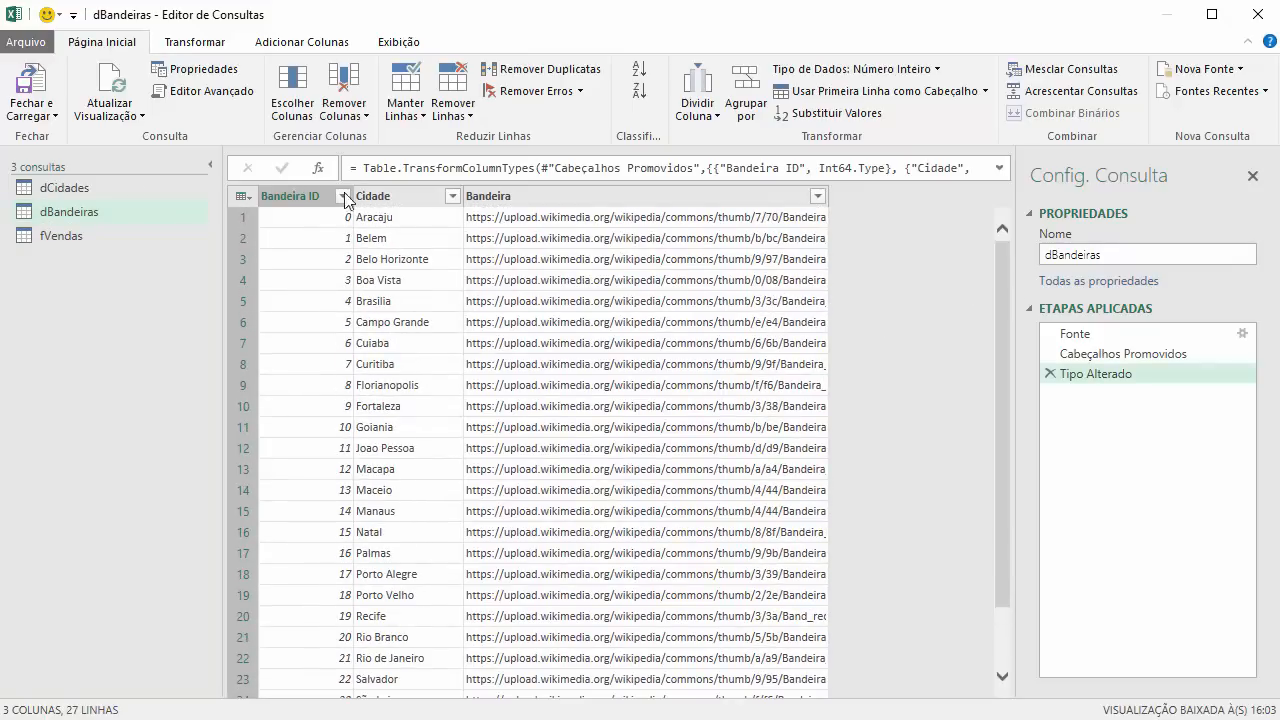
left_click(86, 235)
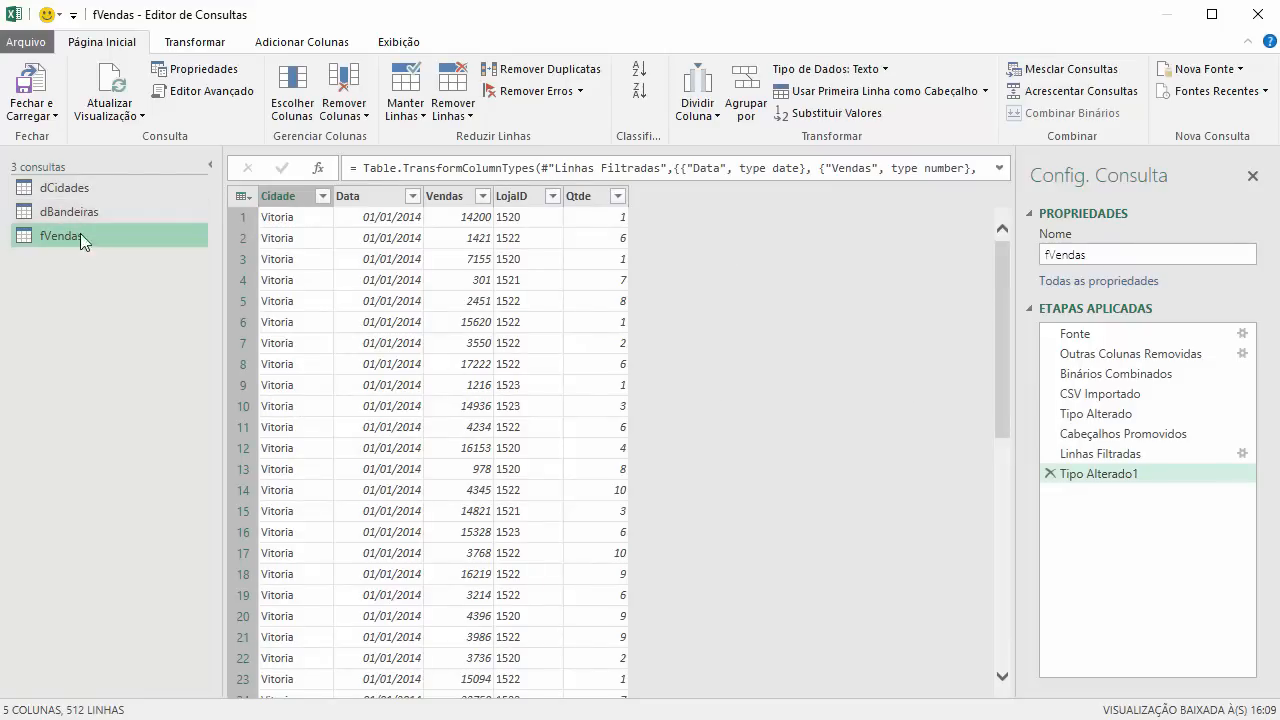
left_click(45, 211)
left_click(288, 197)
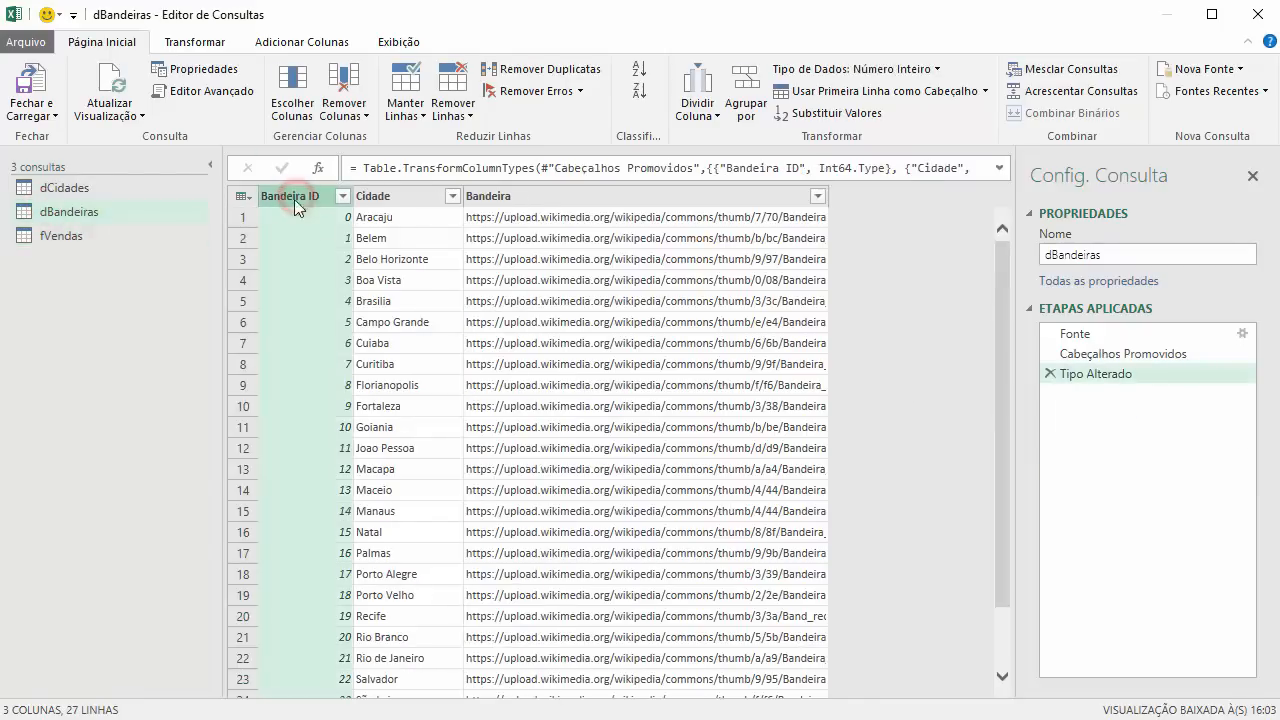
- Merge fVendas with dBandeiras by matching their Cidade columns, keeping the left outer join
left_click(63, 236)
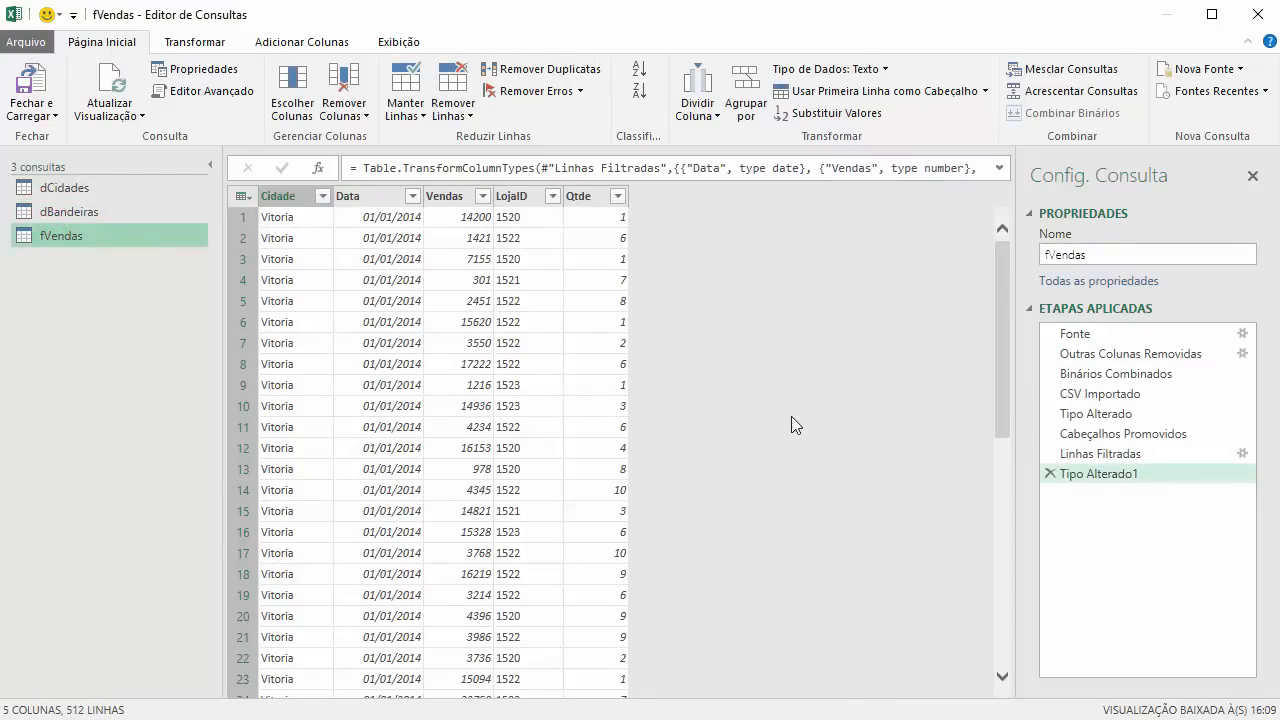
left_click(1070, 68)
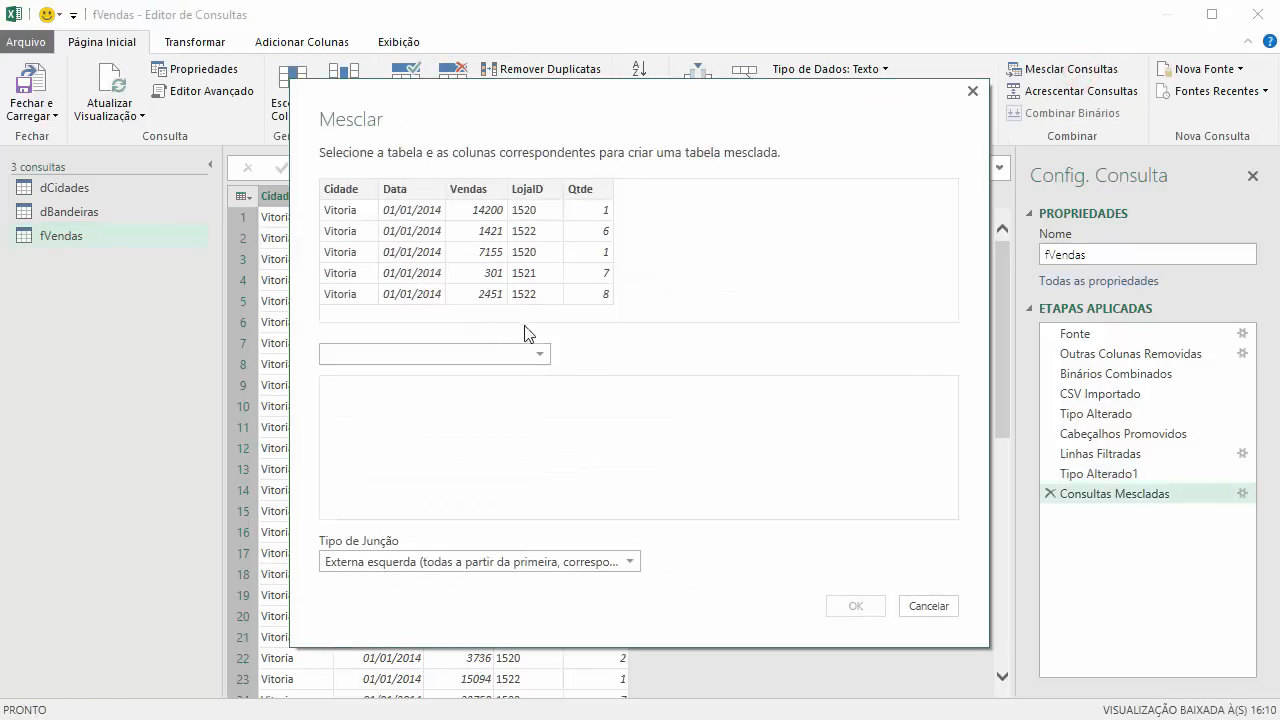
left_click(540, 354)
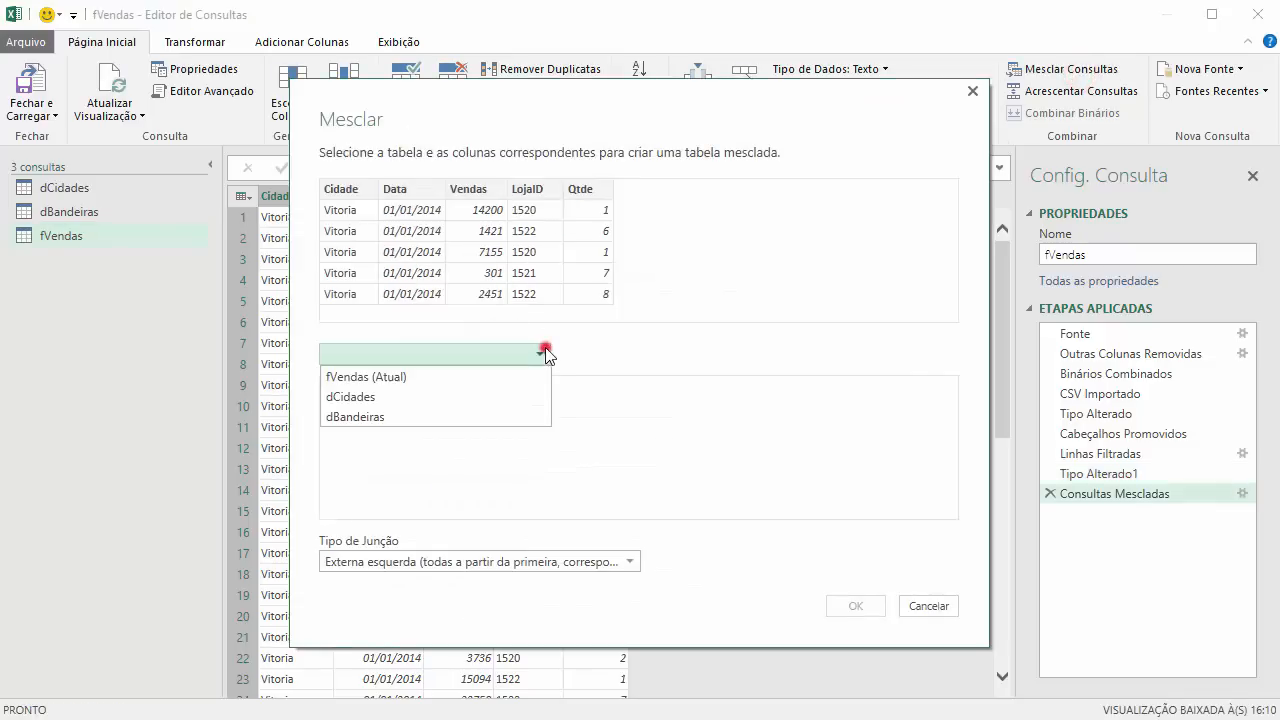
left_click(383, 428)
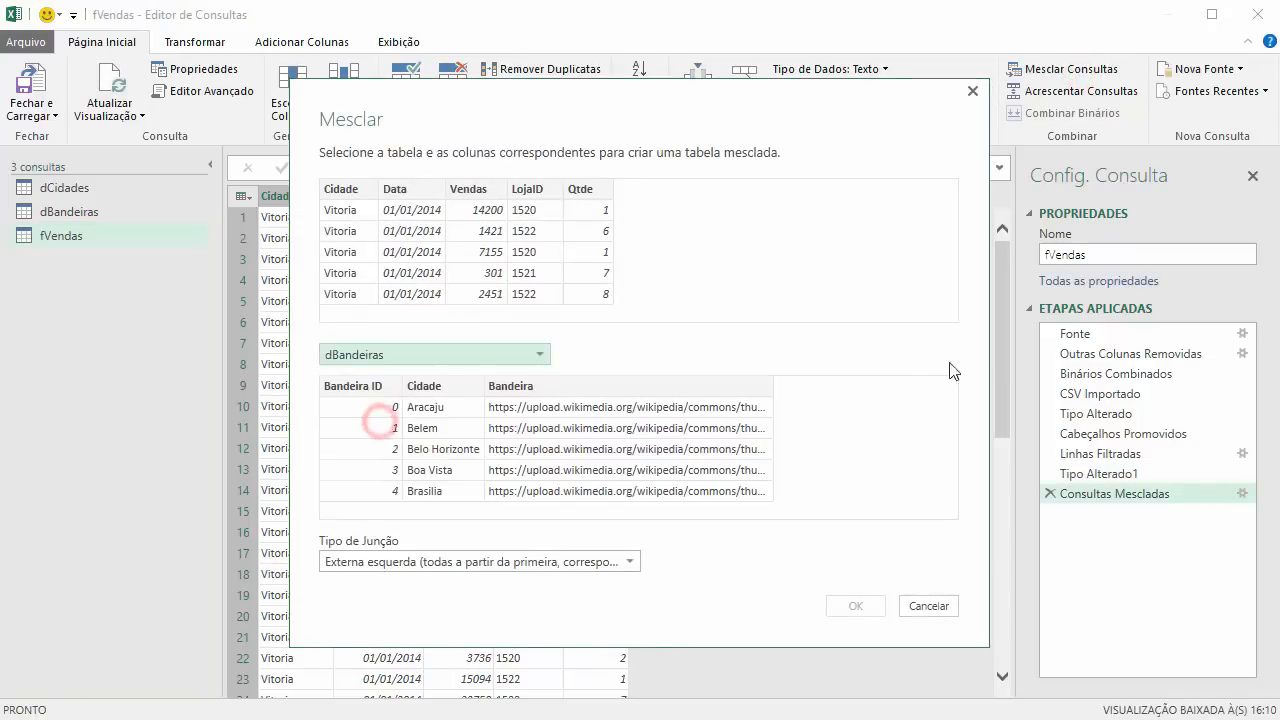
left_click(426, 388)
left_click(340, 190)
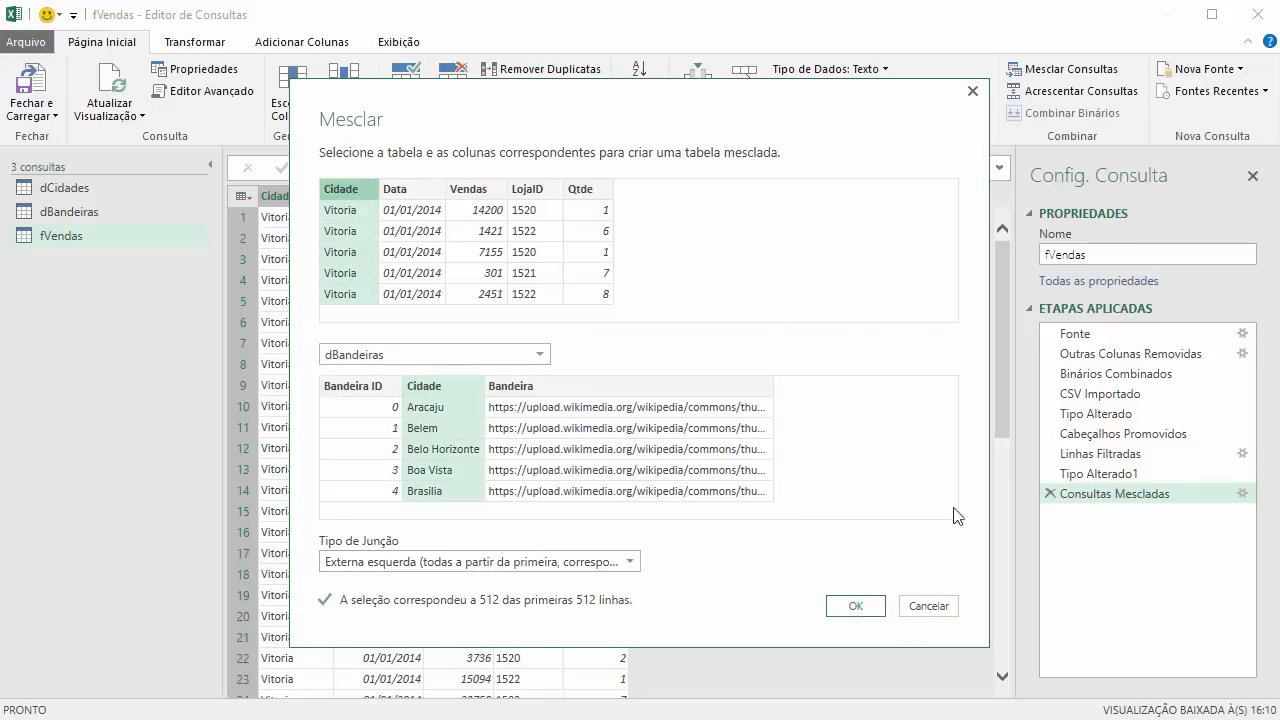
left_click(853, 606)
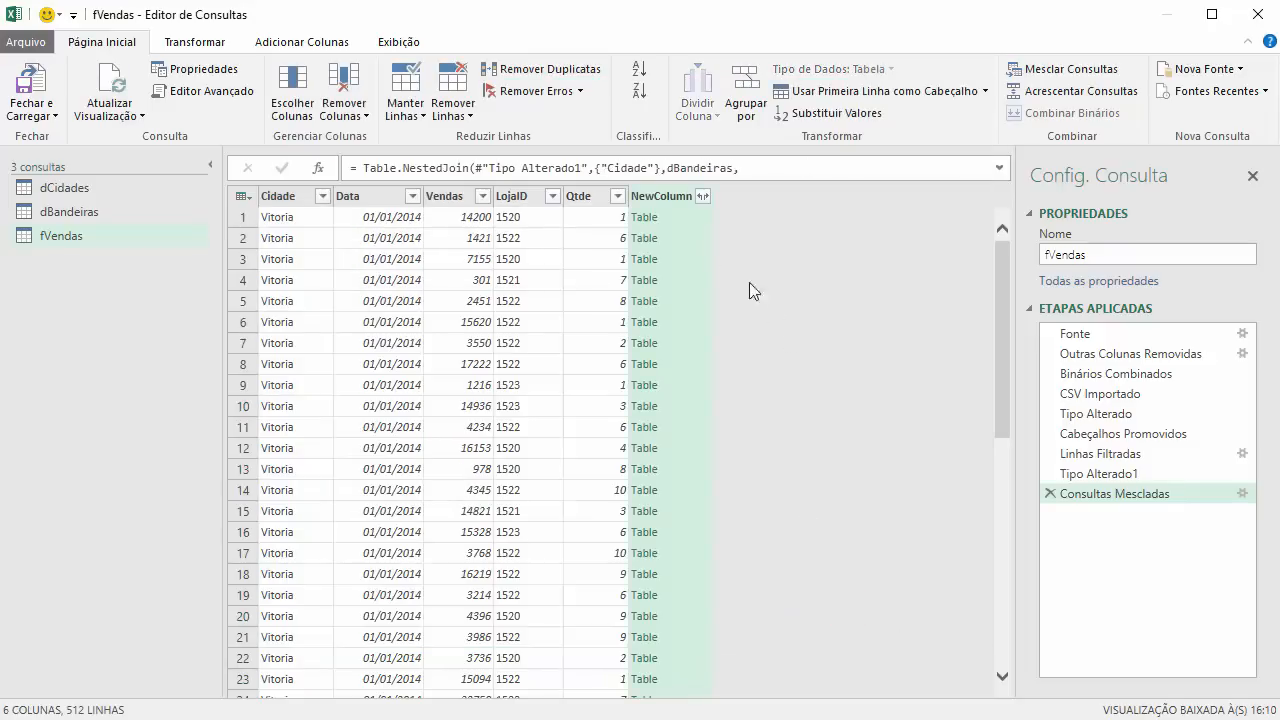
- Expand the merged column to only Bandeira ID, without the original column name as prefix
left_click(703, 197)
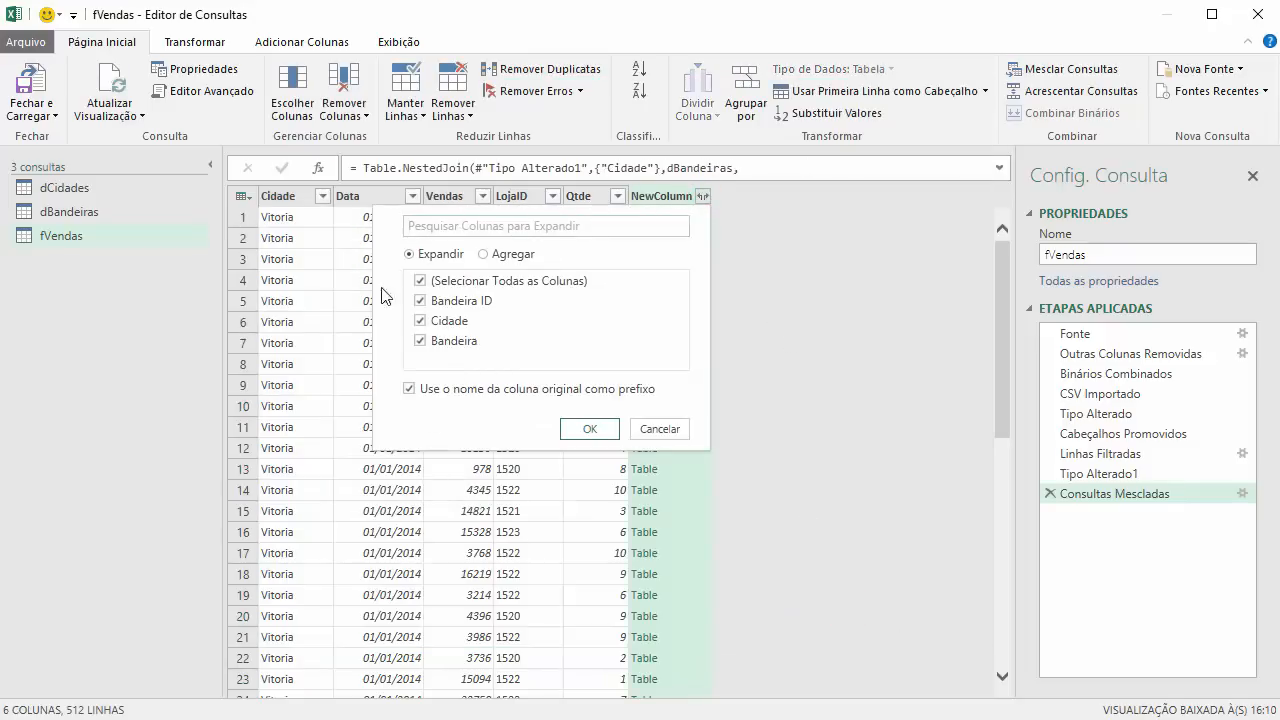
left_click(409, 389)
left_click(420, 320)
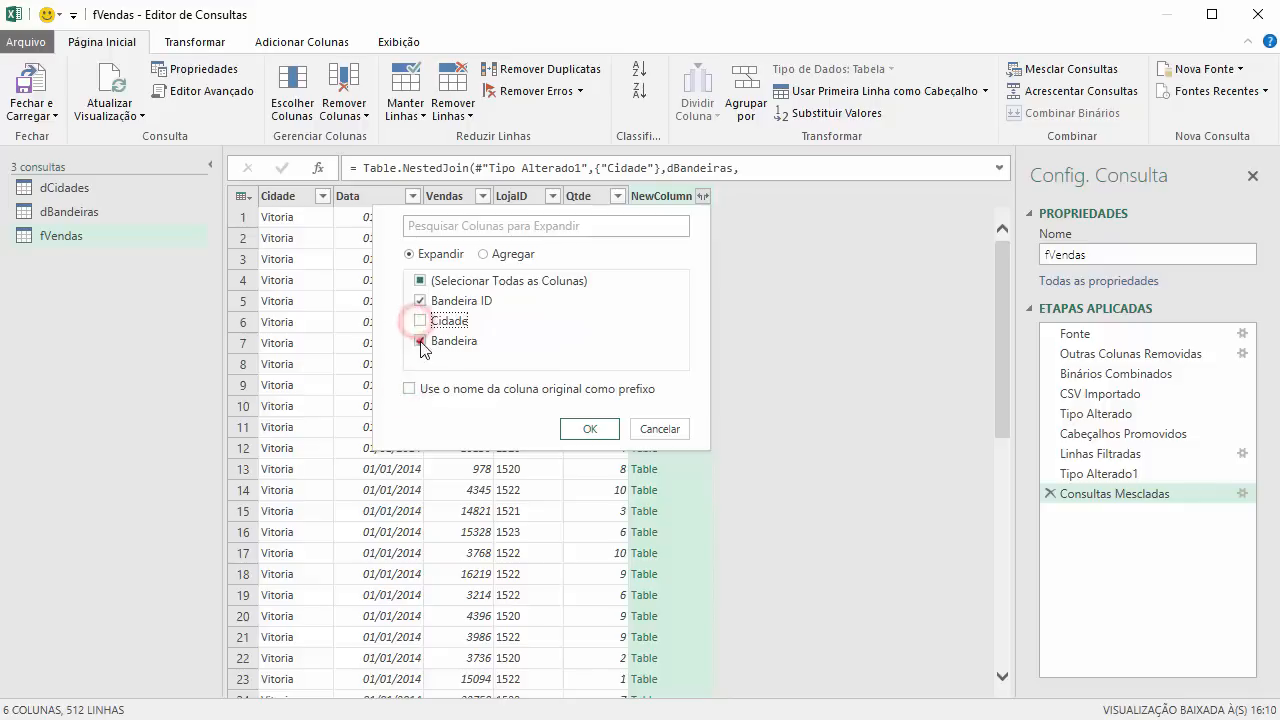
left_click(420, 340)
left_click(586, 430)
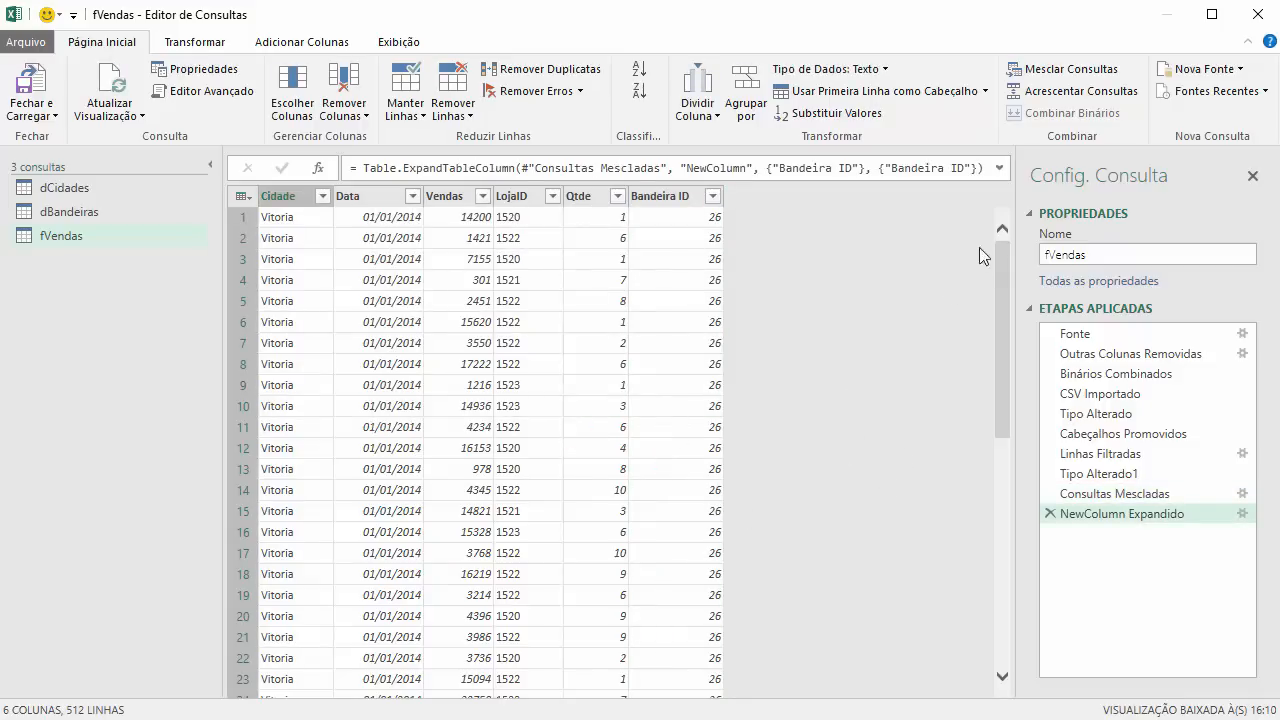
- Remove the Cidade column from the fVendas query
left_click_drag(1003, 271, 974, 648)
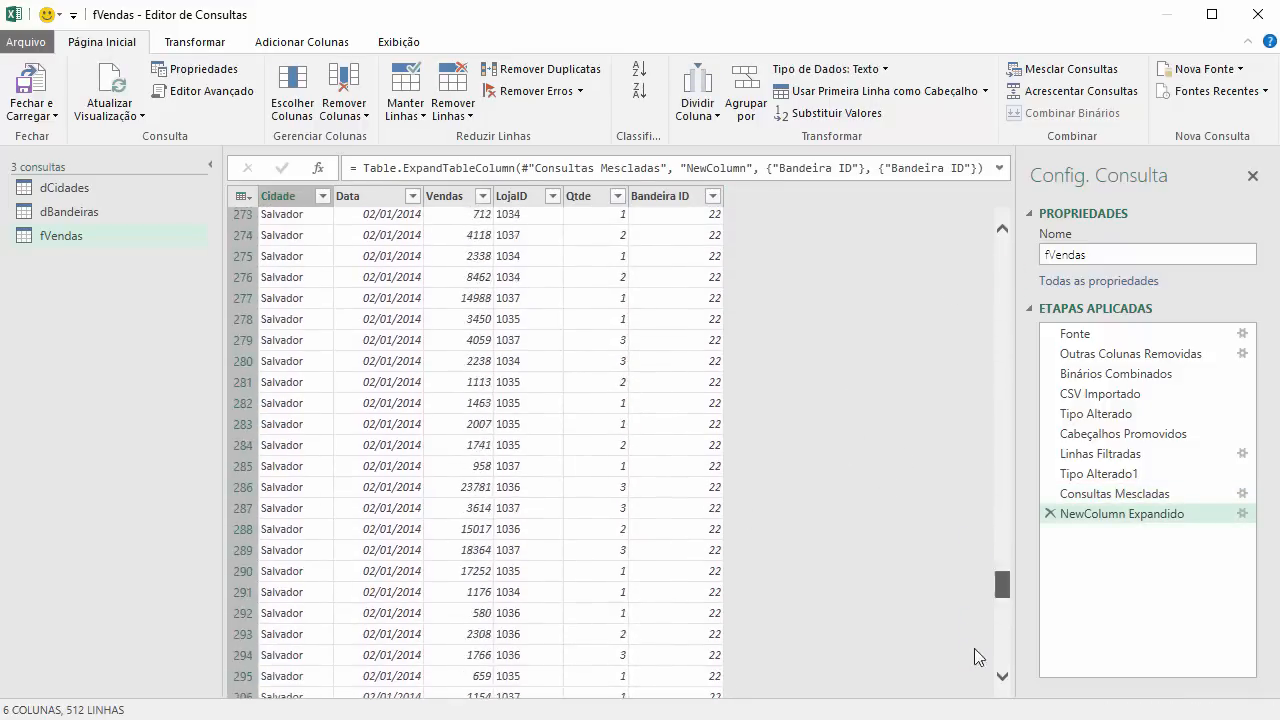
left_click_drag(1003, 582, 1007, 229)
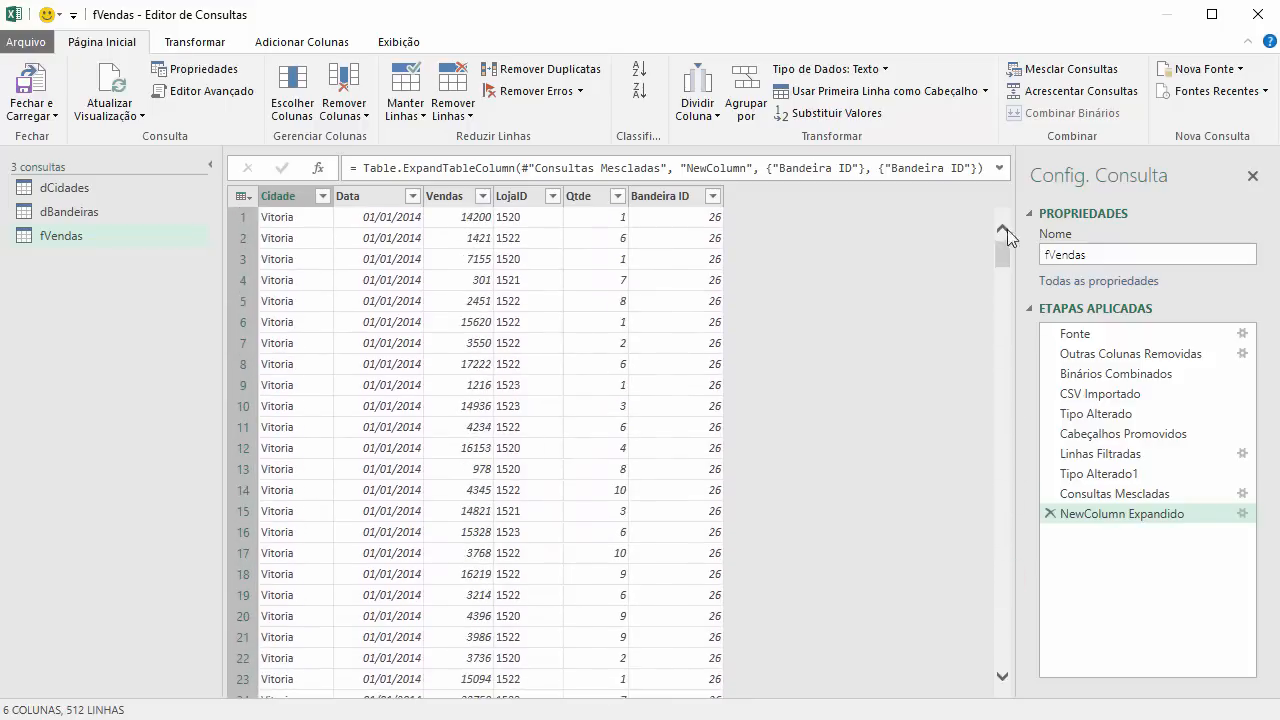
left_click(274, 196)
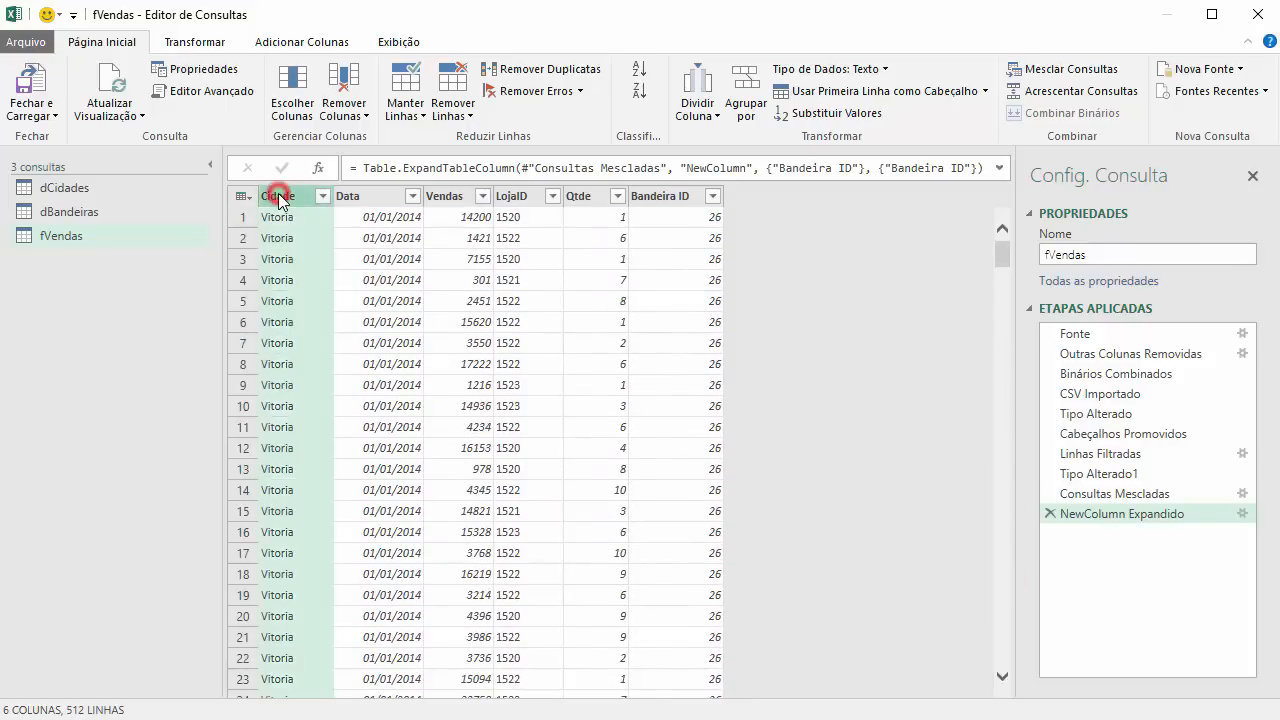
right_click(284, 199)
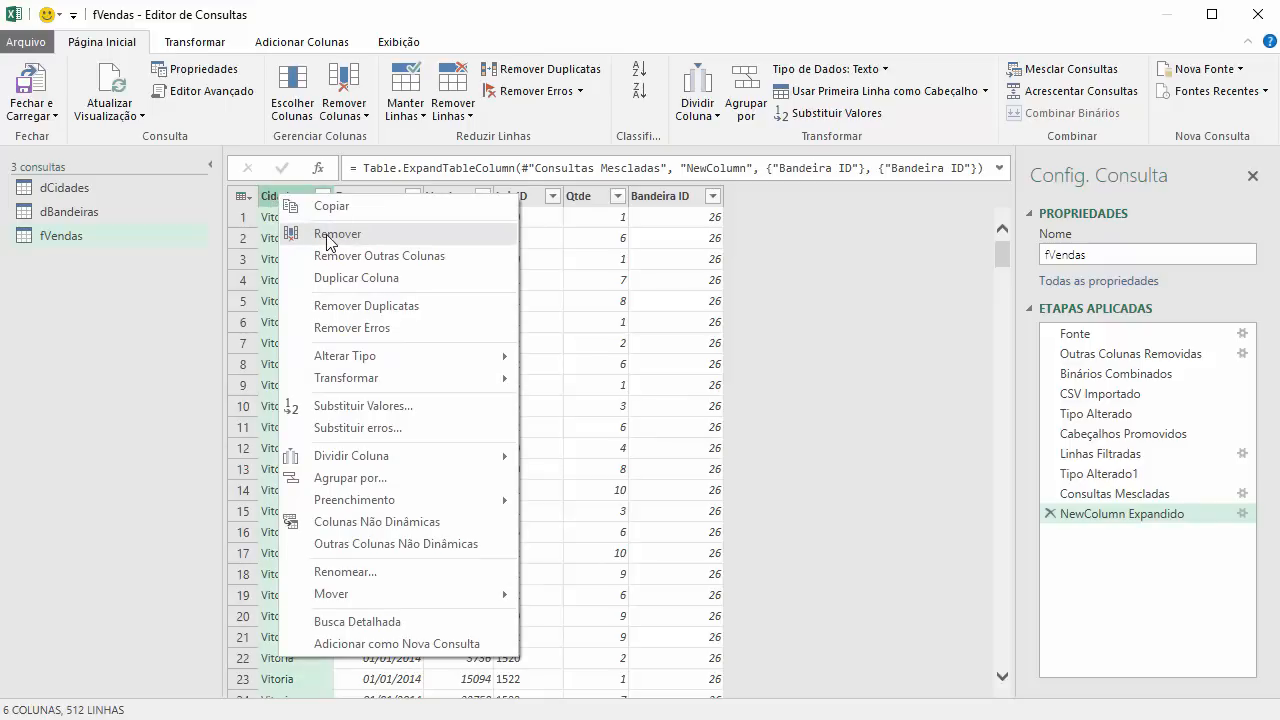
left_click(329, 238)
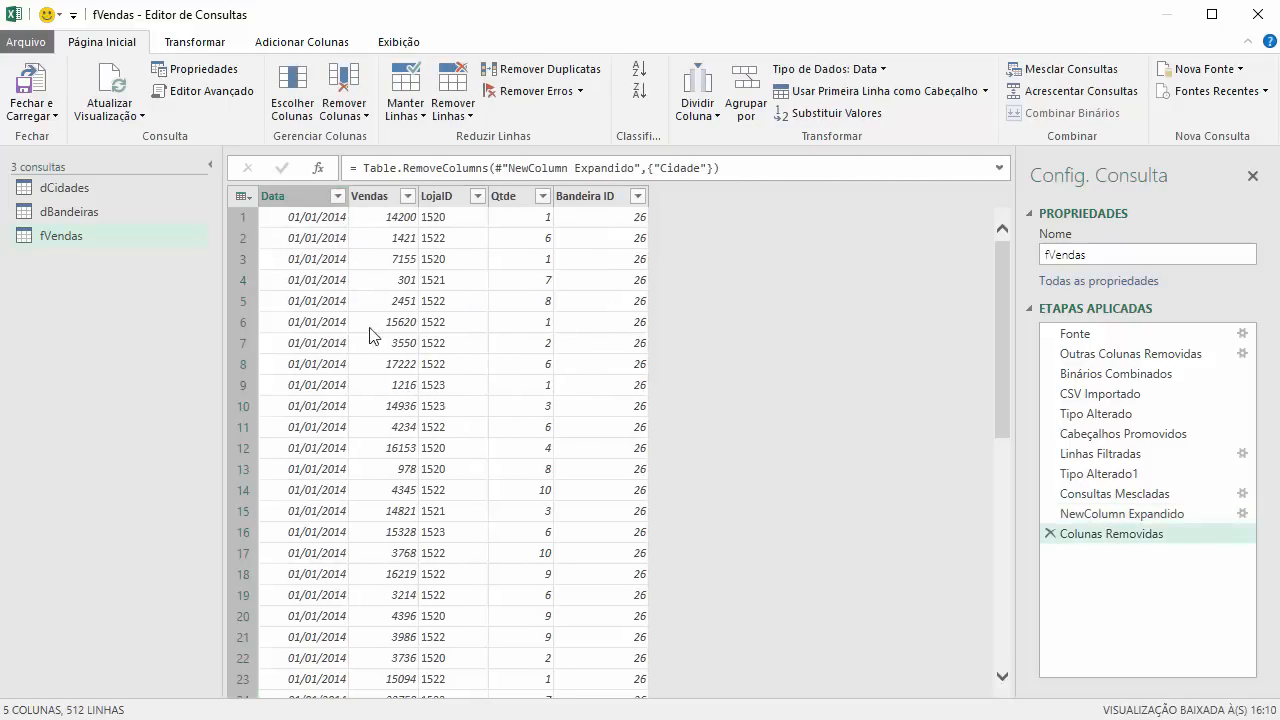
- Rename the Bandeira ID column of fVendas as Cidade ID
double_click(603, 196)
left_click(604, 195)
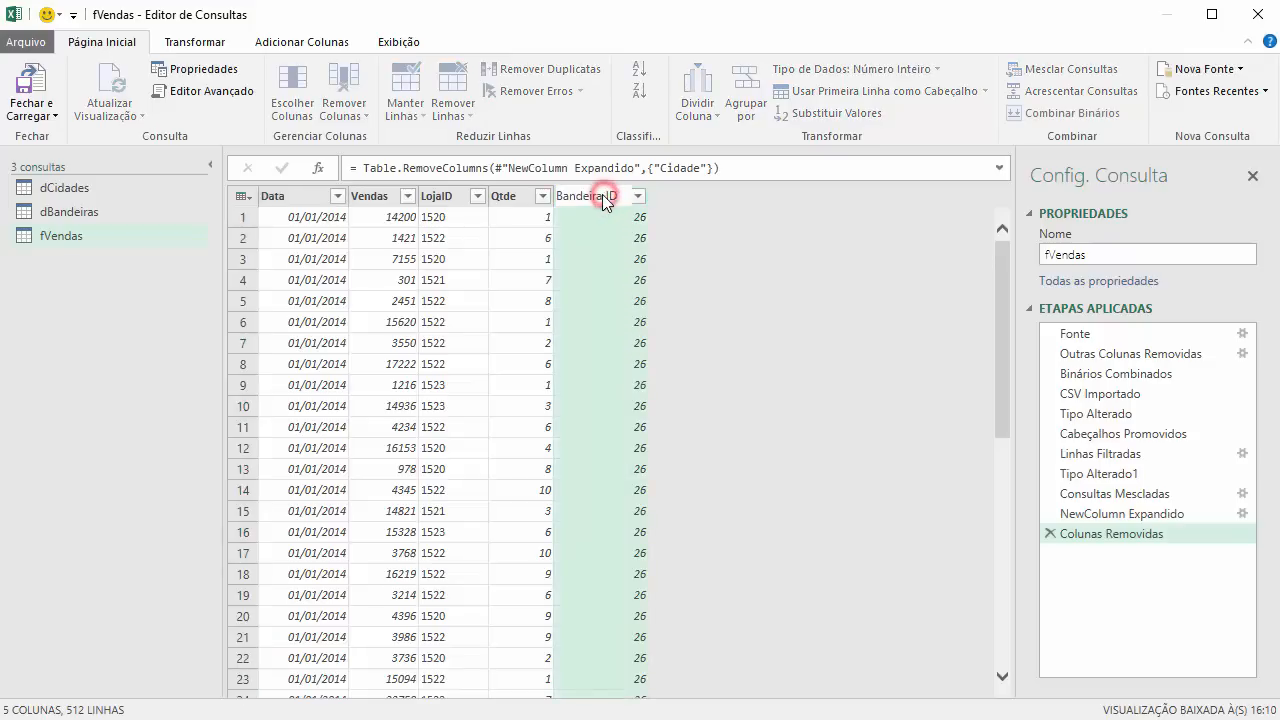
type("Cidade")
key("Return")
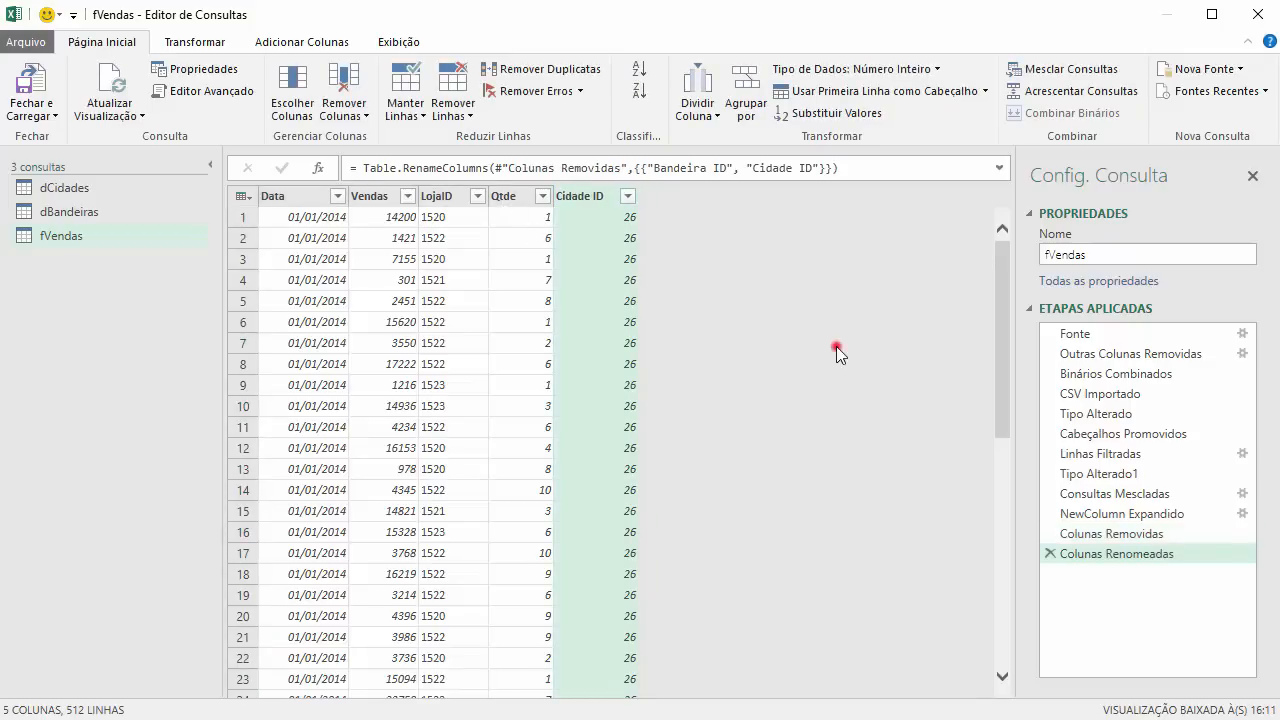
- Review the dBandeiras and dCidades ID columns, return to fVendas, and close the query editor, loading the changes
left_click(56, 212)
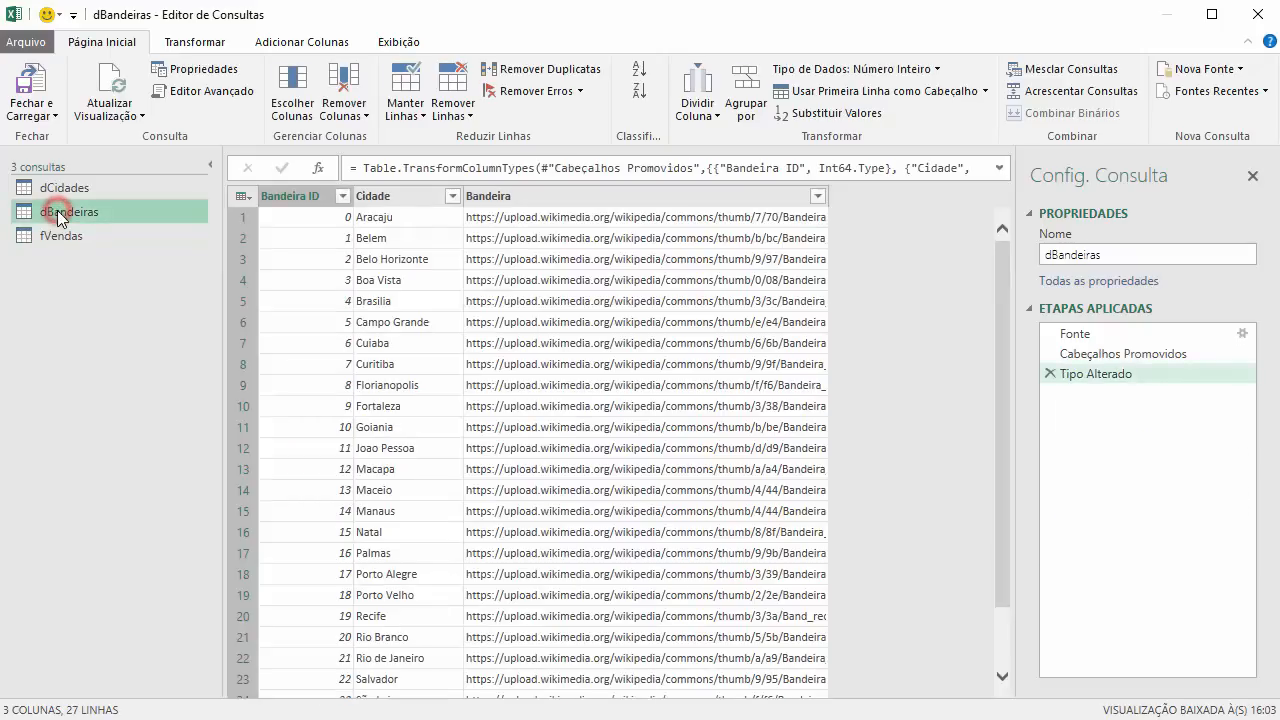
left_click(62, 189)
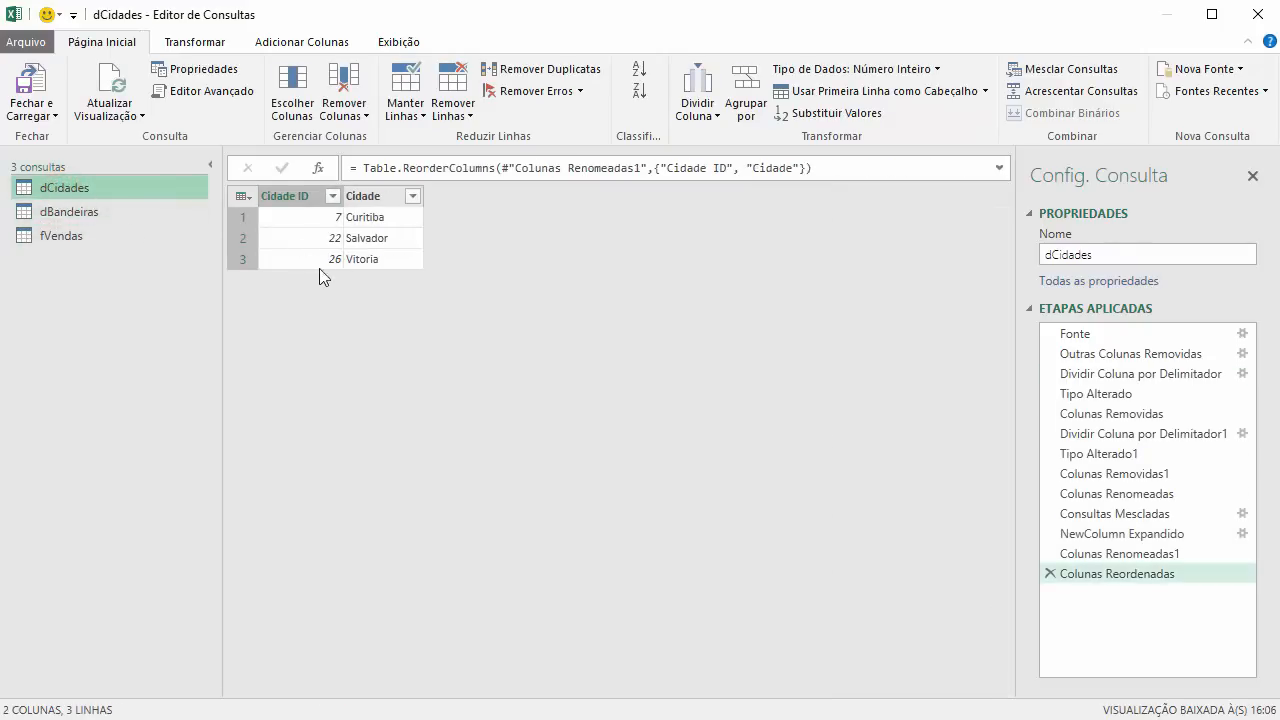
left_click(89, 212)
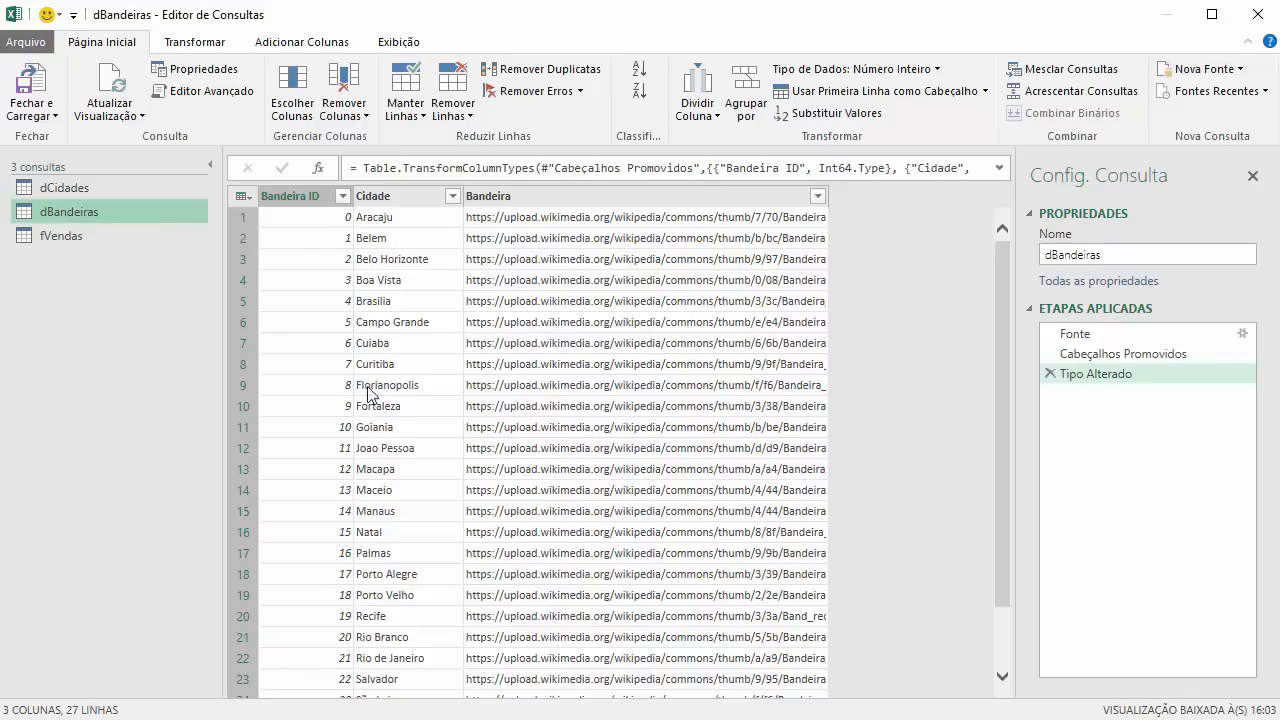
left_click(73, 238)
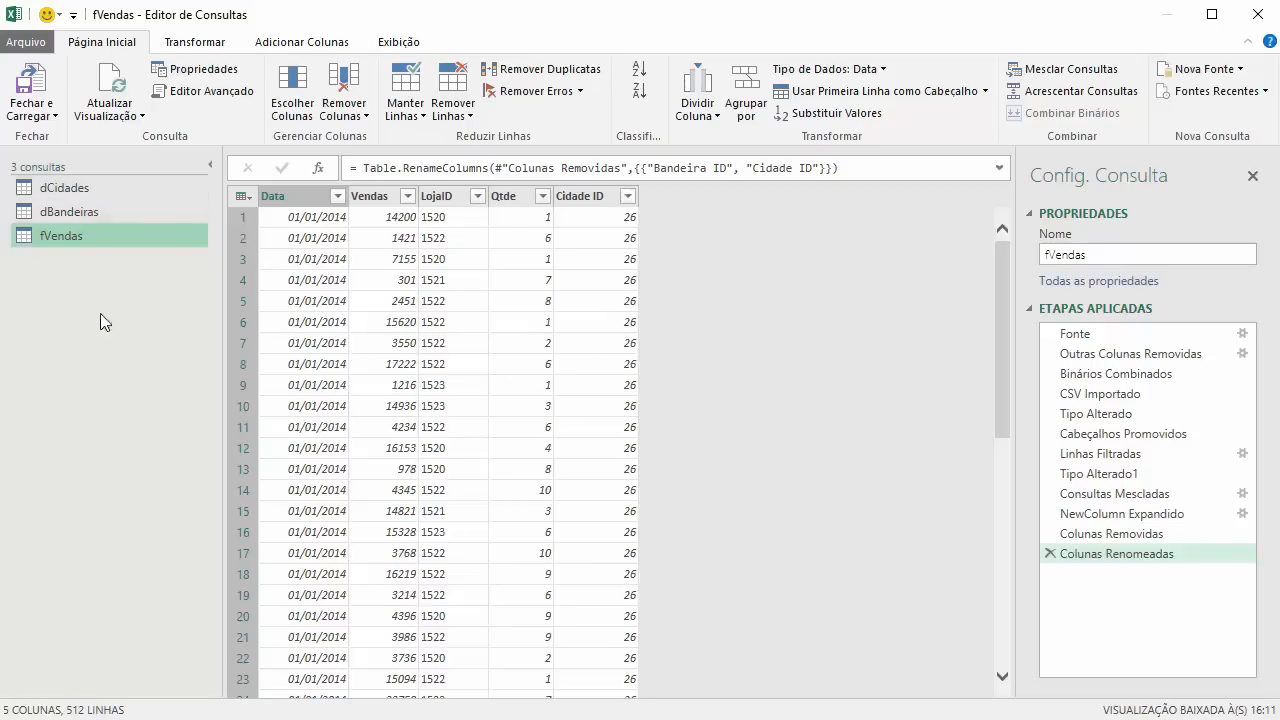
left_click(33, 114)
left_click(55, 143)
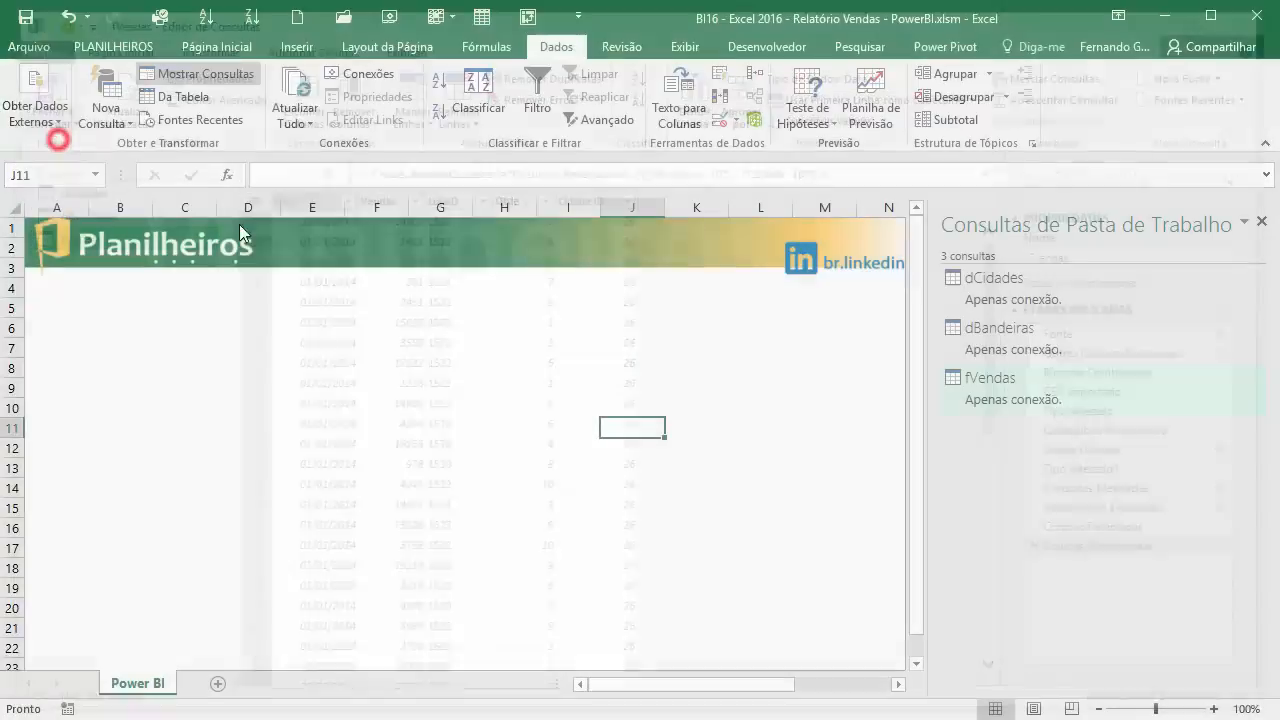
left_click(1042, 288)
left_click(1093, 344)
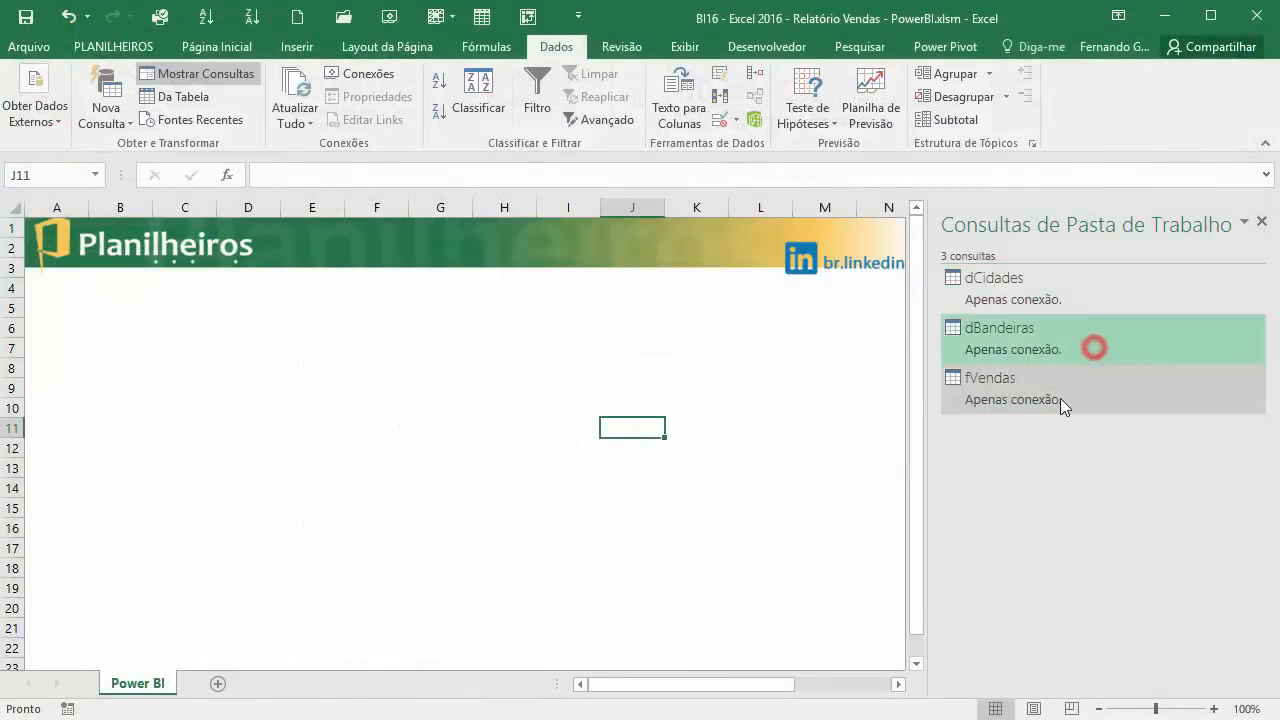
left_click(1062, 400)
left_click(1043, 336)
left_click(1041, 294)
left_click(1045, 331)
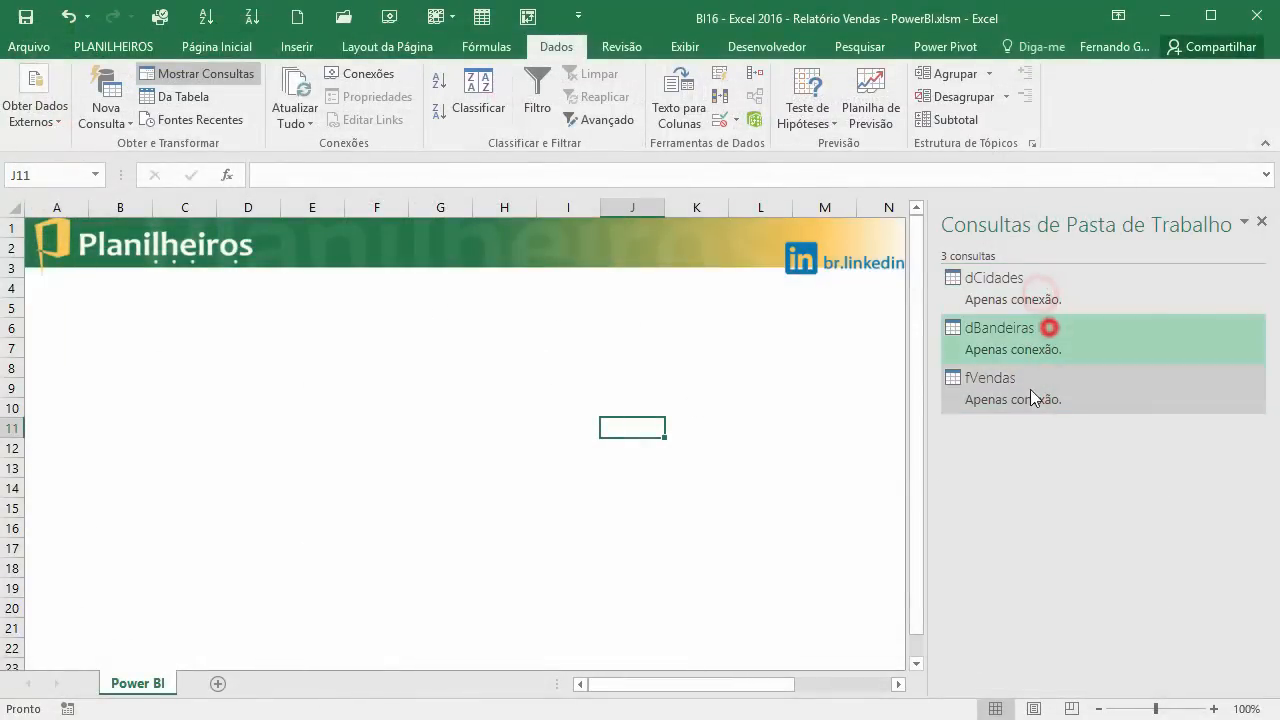
left_click(1031, 390)
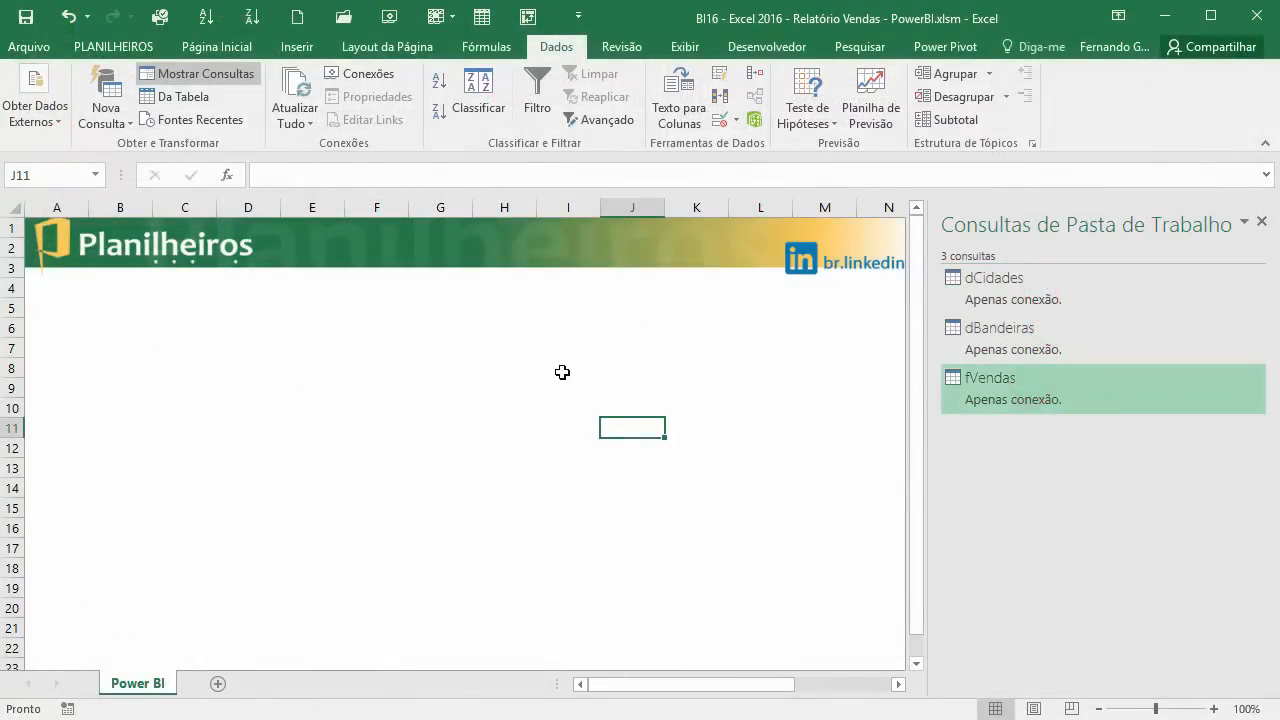
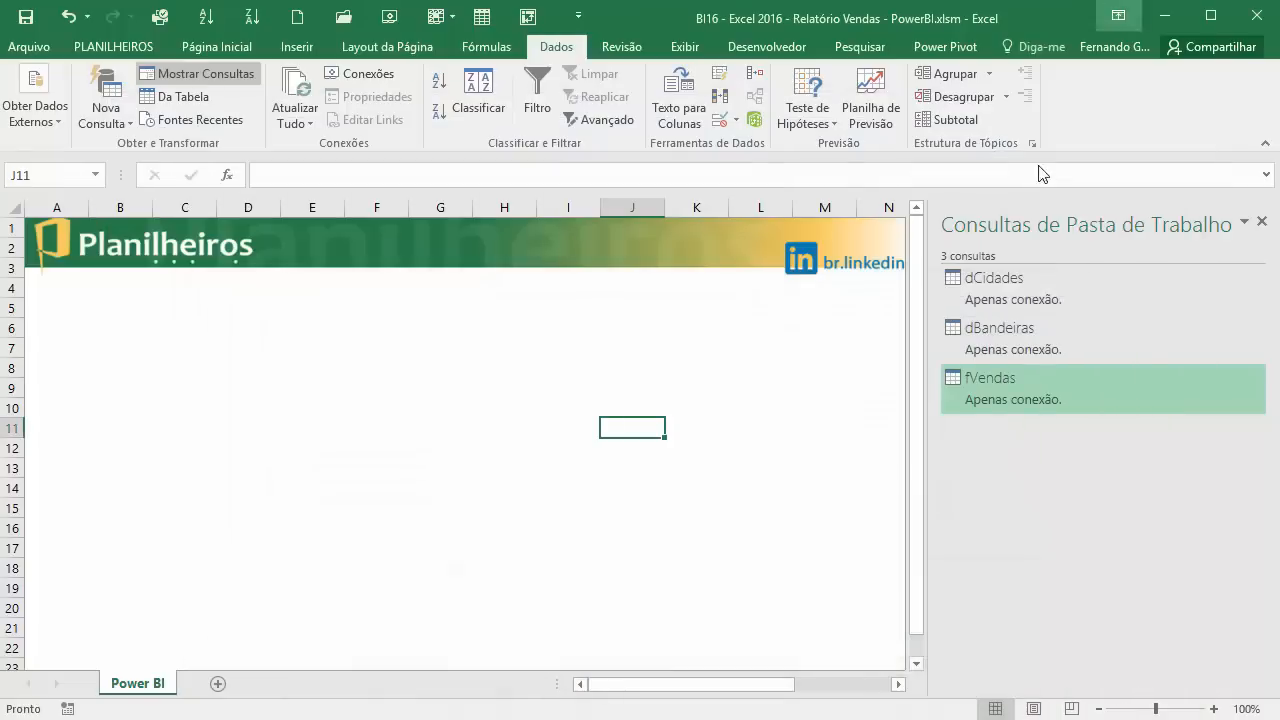
left_click(1091, 276)
left_click(1049, 334)
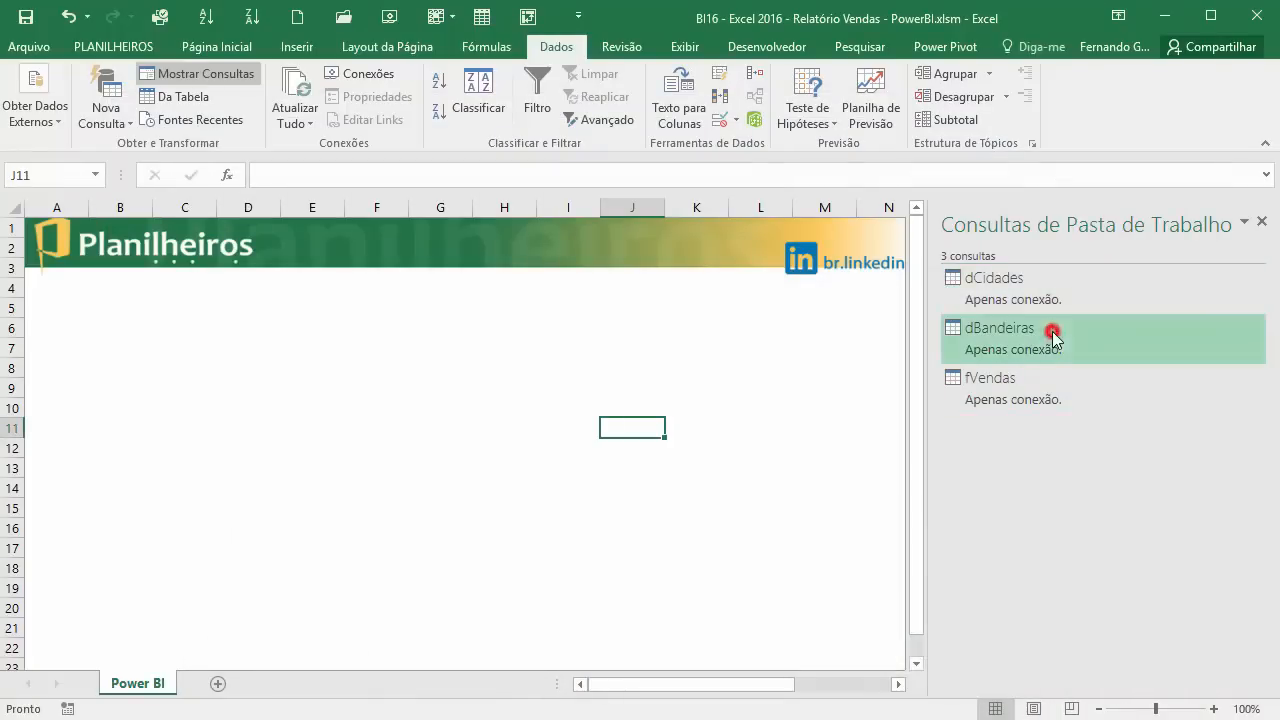
left_click(1046, 383)
left_click(1046, 334)
left_click(1040, 285)
left_click(1040, 378)
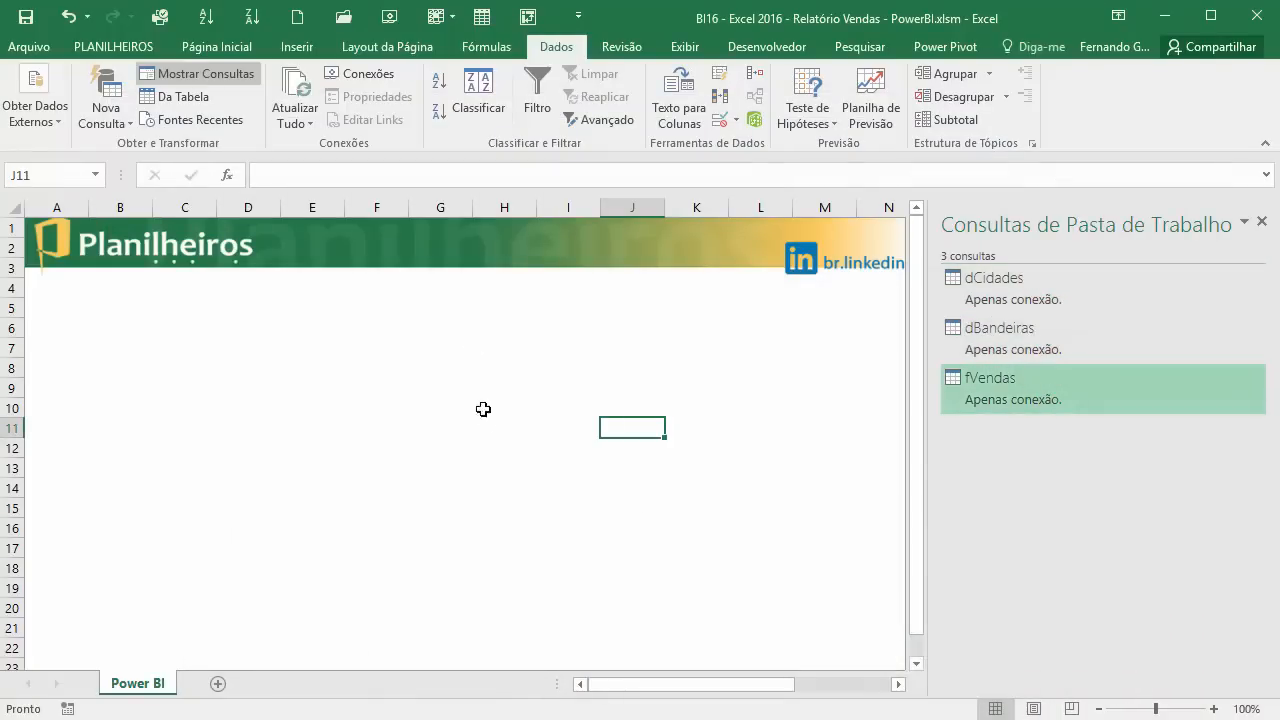
left_click(945, 46)
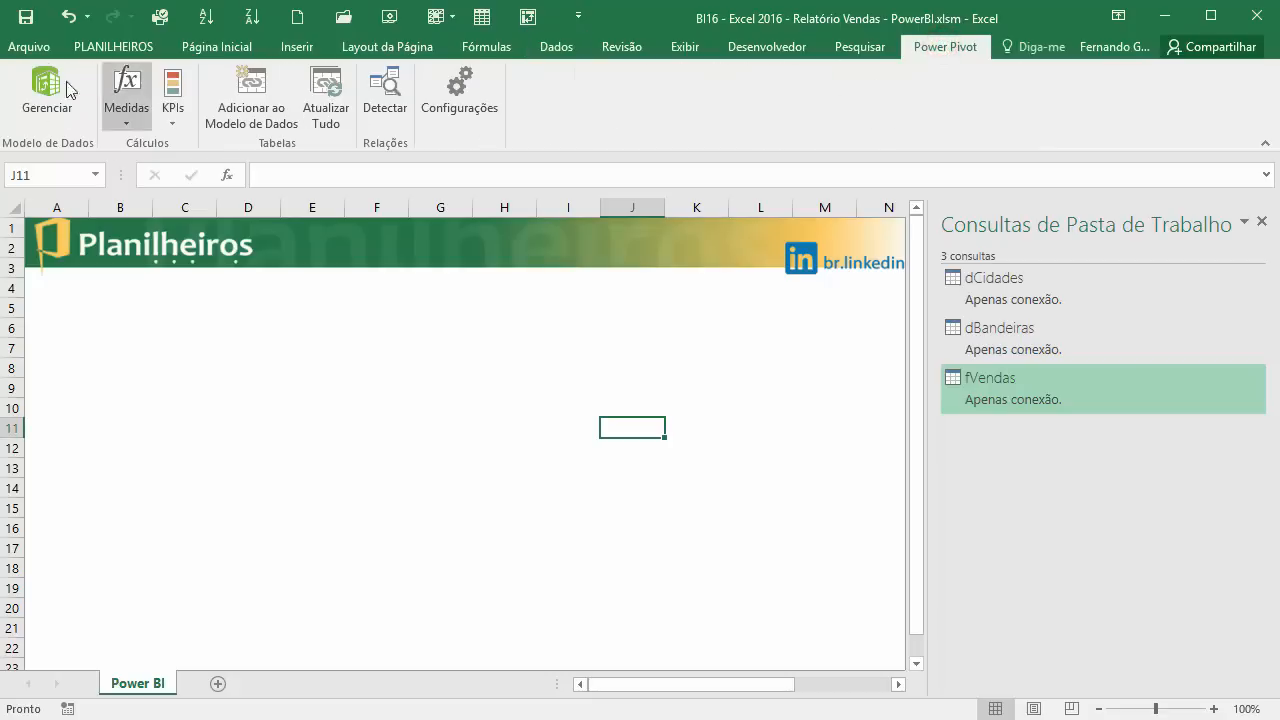
left_click(189, 444)
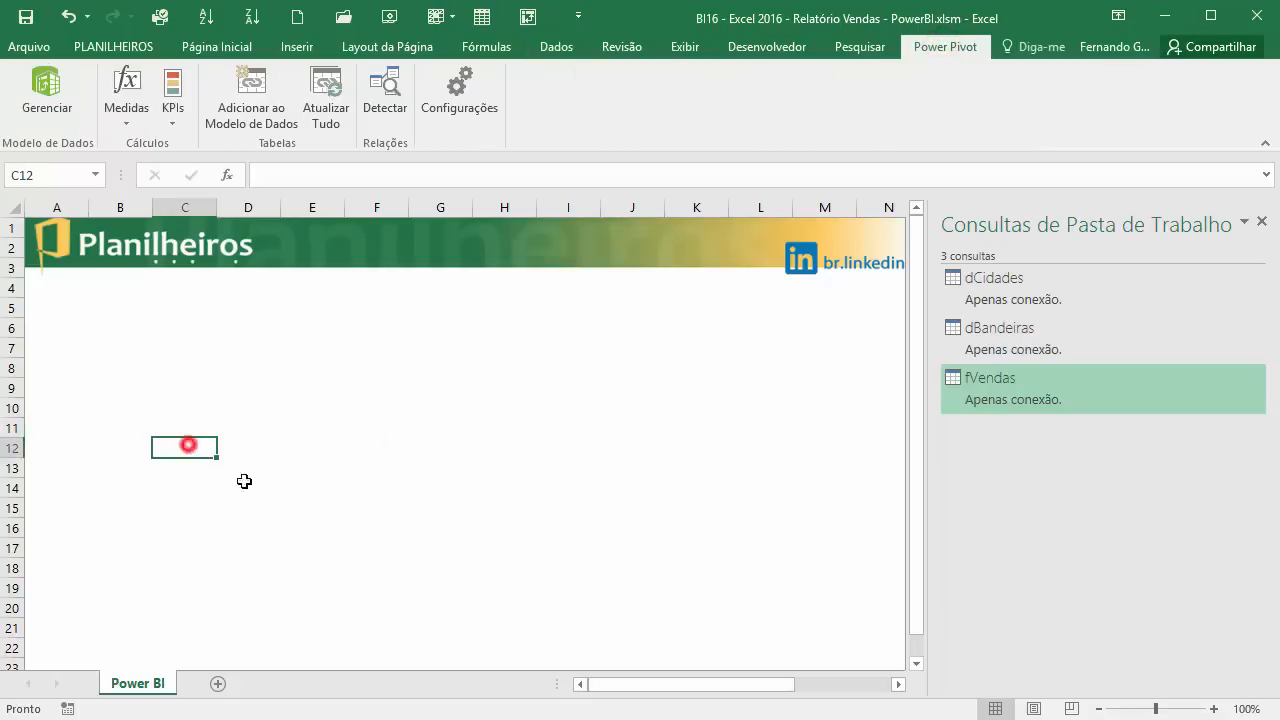
left_click(270, 362)
left_click(609, 541)
left_click(790, 562)
left_click(166, 408)
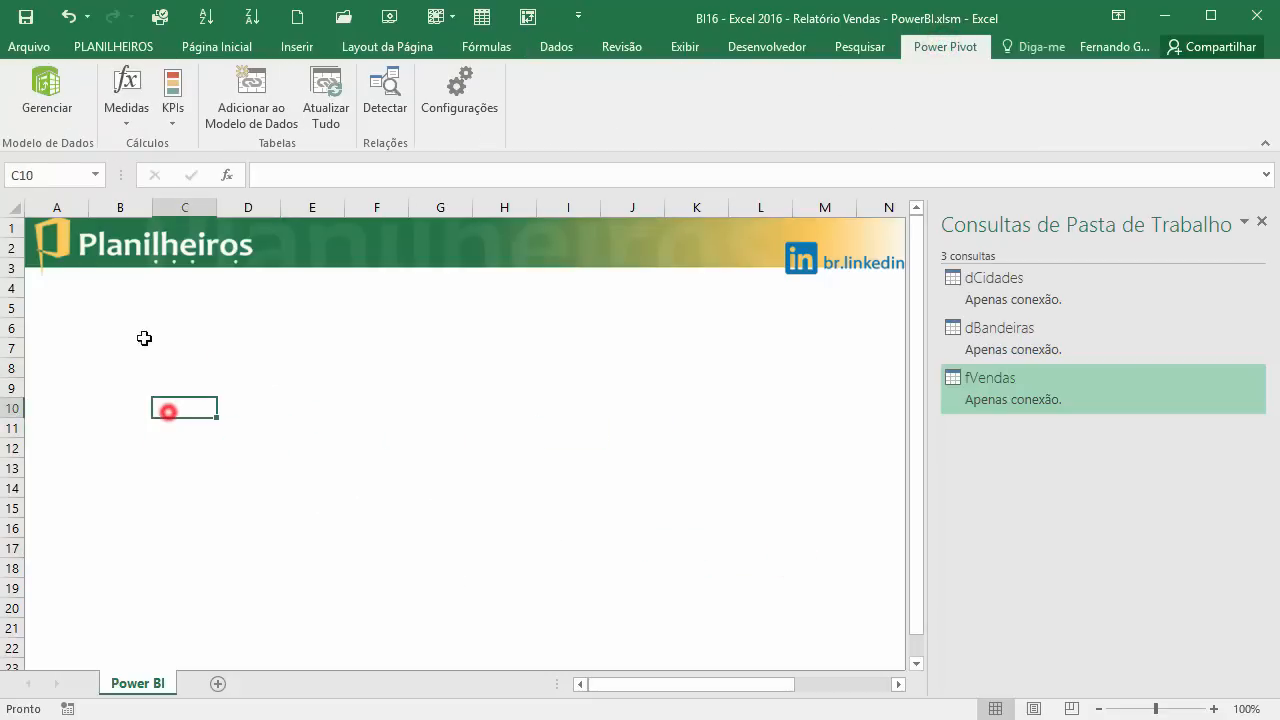
left_click(180, 333)
left_click_drag(430, 368, 494, 370)
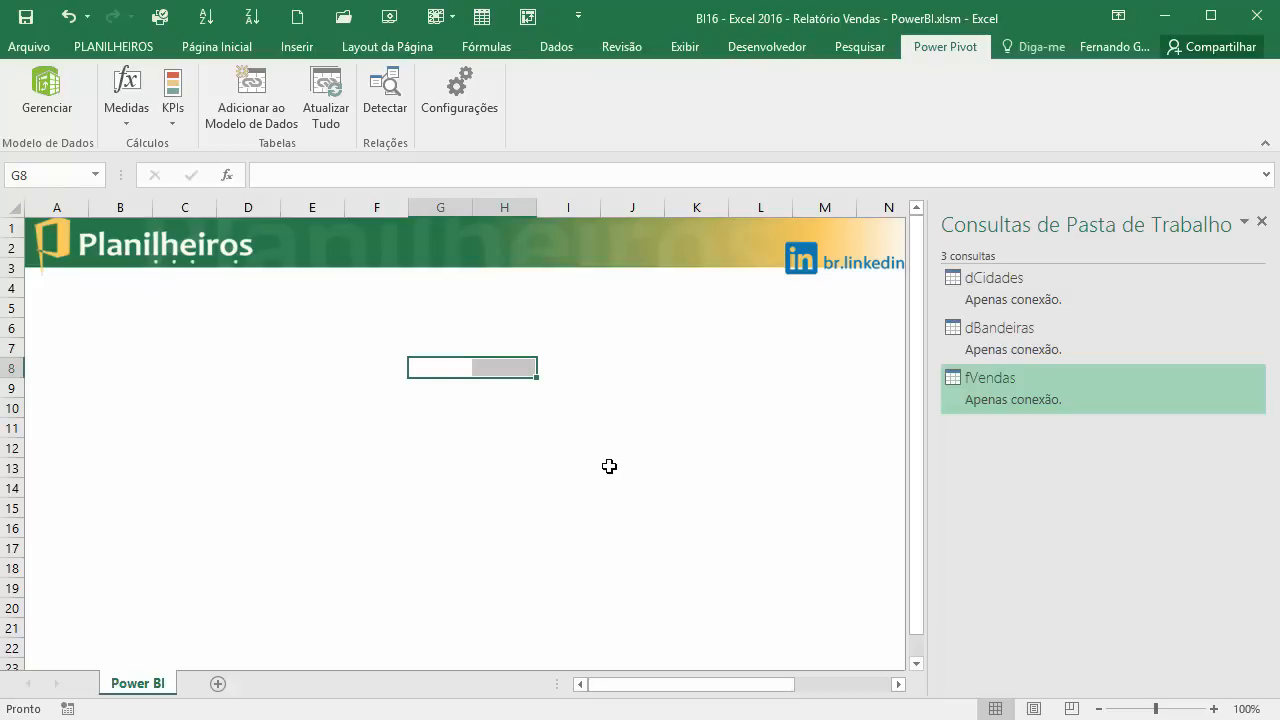
left_click(1060, 289)
left_click(1064, 344)
left_click(1046, 394)
left_click(1046, 349)
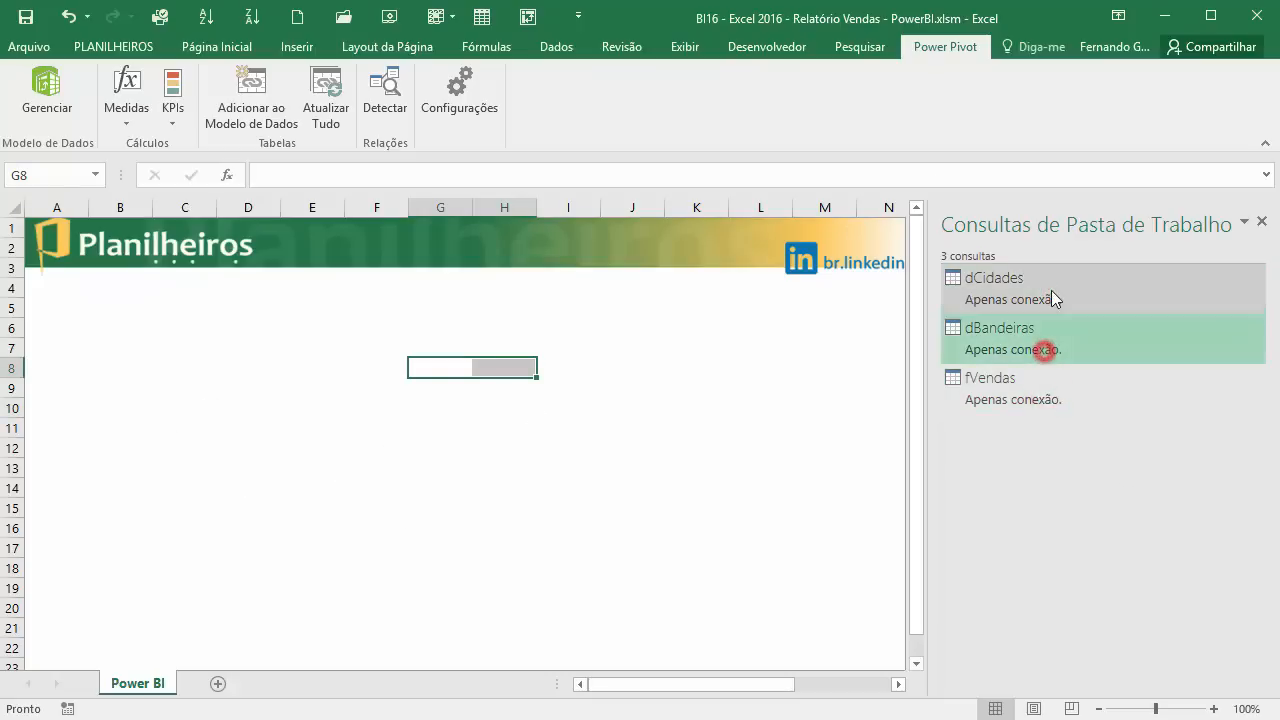
left_click(1049, 289)
left_click(1047, 349)
left_click(1043, 393)
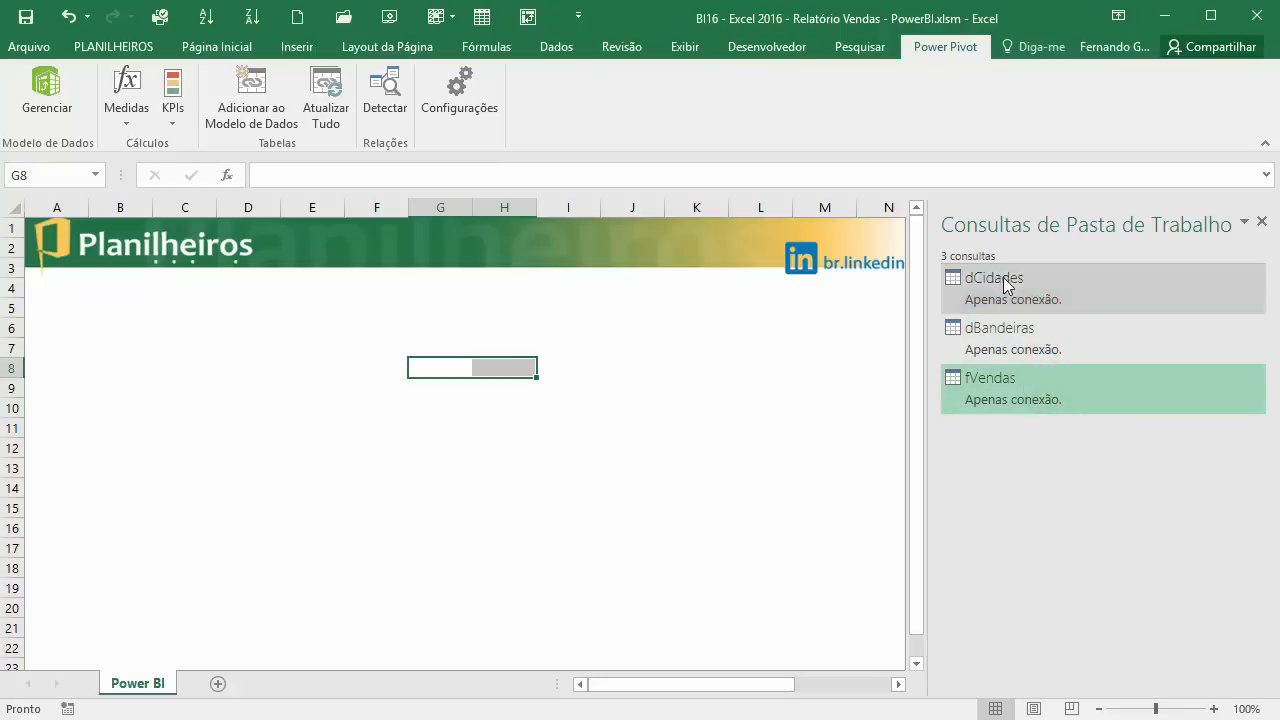
- Load the dCidades query as a connection only and add its data to the data model
right_click(1050, 277)
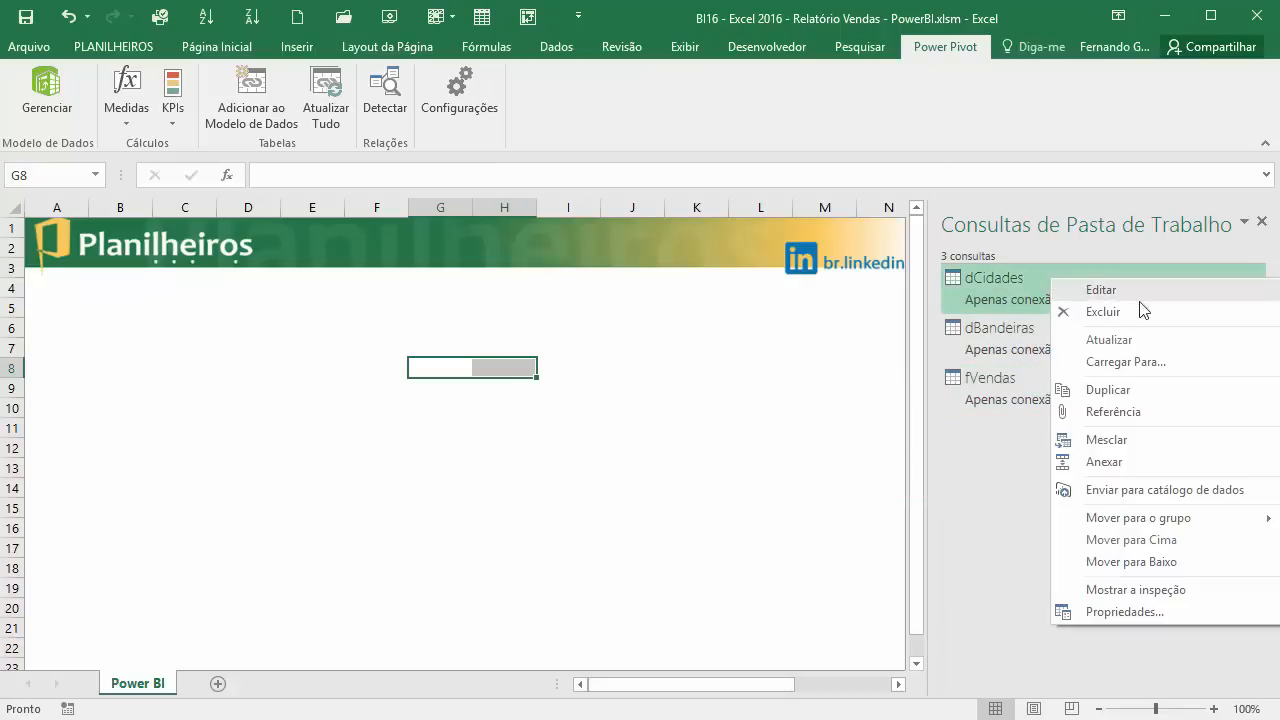
left_click(1163, 366)
left_click_drag(44, 268, 694, 171)
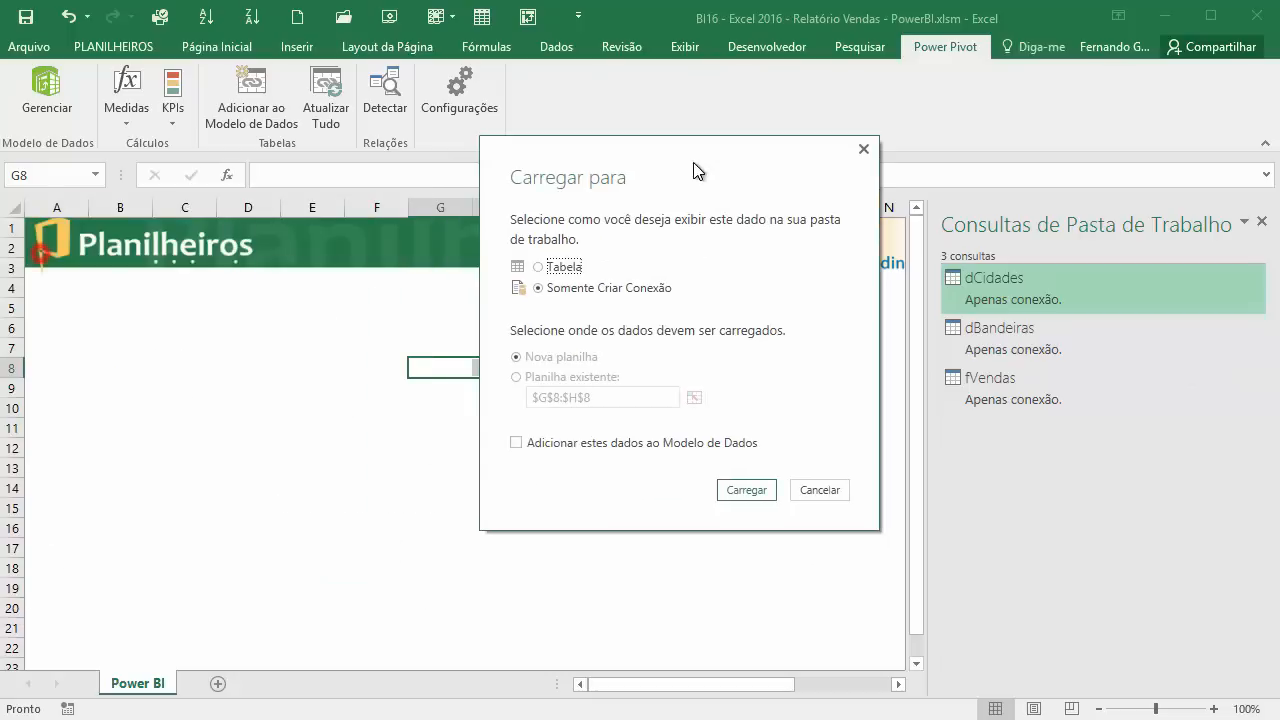
left_click(564, 445)
left_click(746, 491)
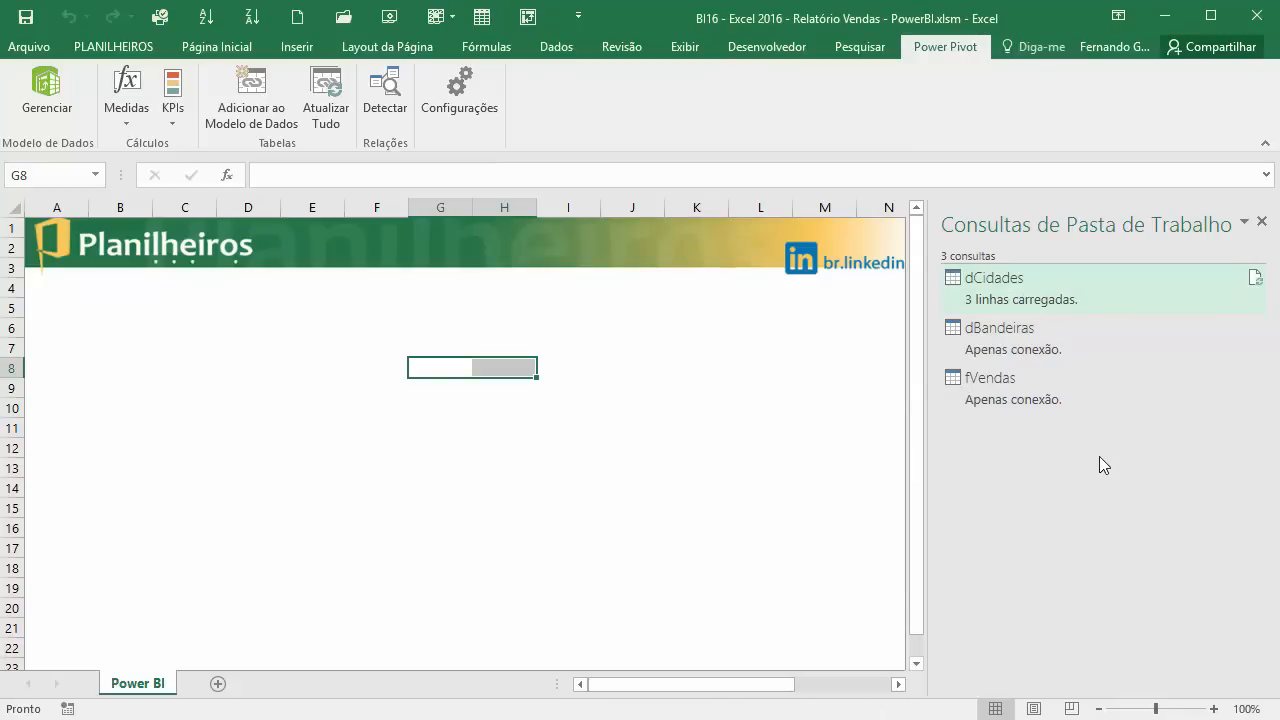
- Load the dBandeiras query as a connection only, adding its data to the data model
right_click(1075, 330)
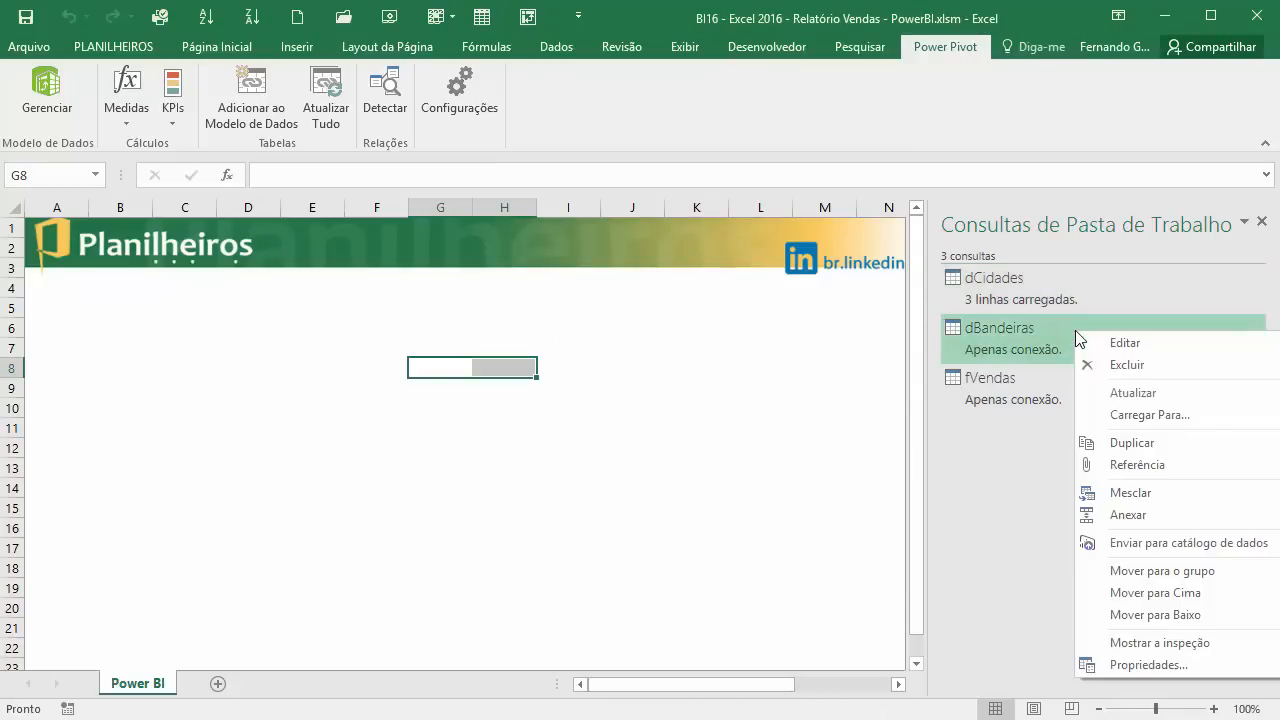
left_click(1150, 414)
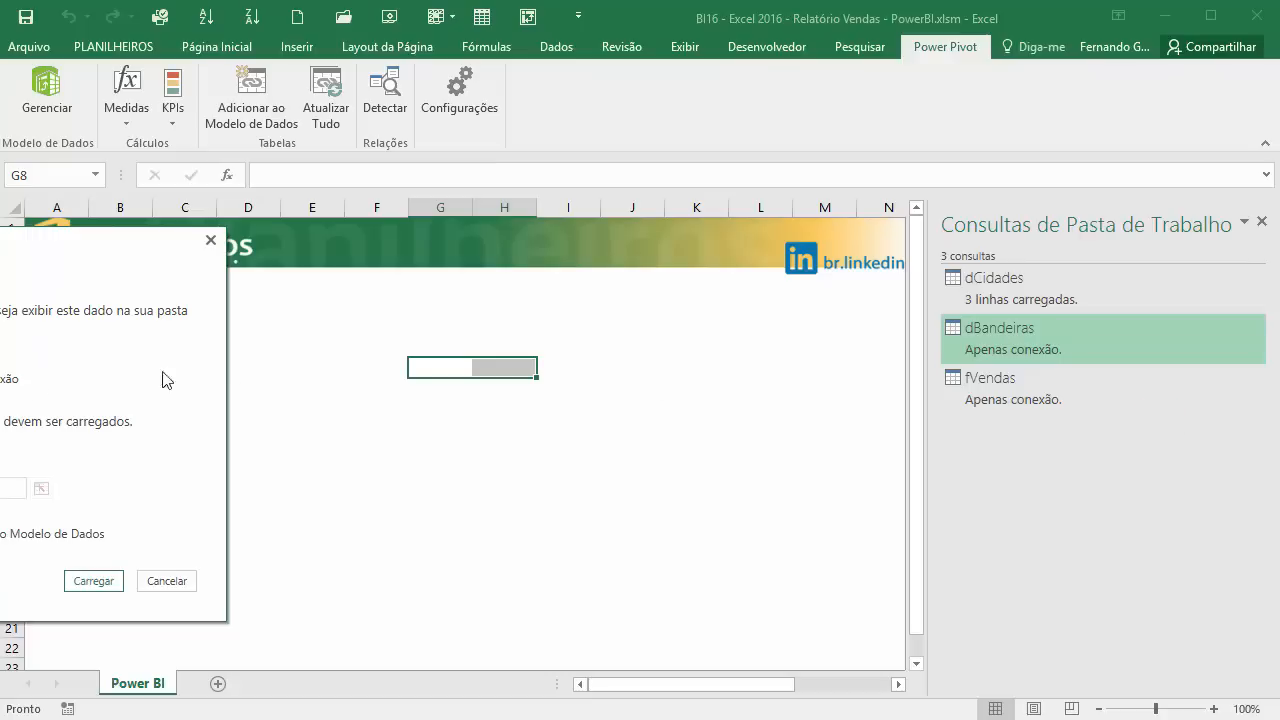
left_click(483, 460)
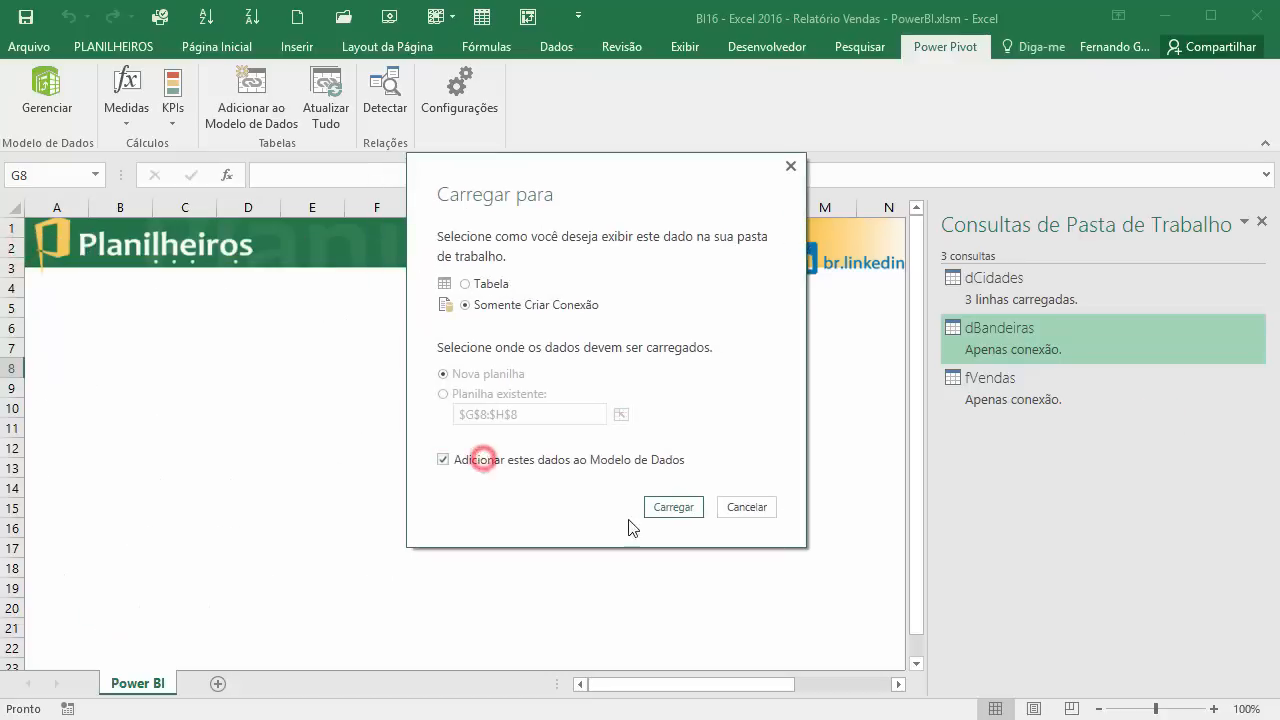
left_click(676, 510)
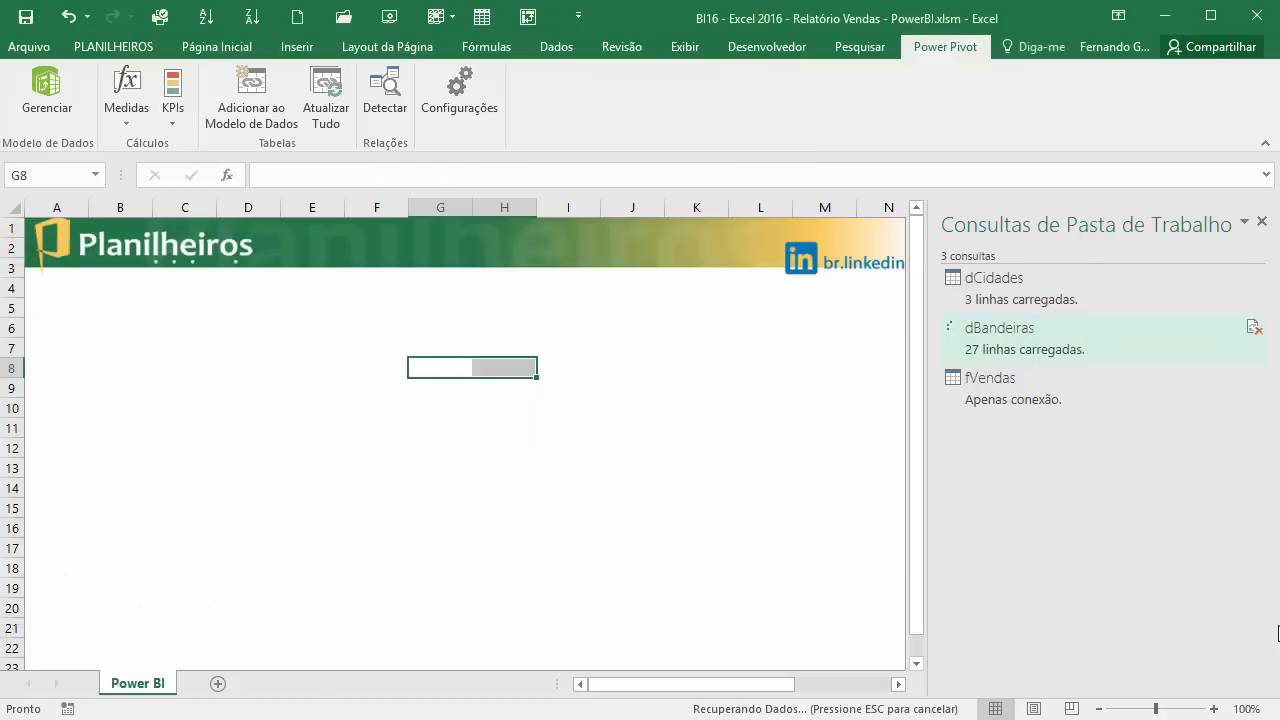
- Add the fVendas query's data to the data model as a connection only, glancing at the CSV files in the Dados folder
left_click(1012, 396)
right_click(1012, 396)
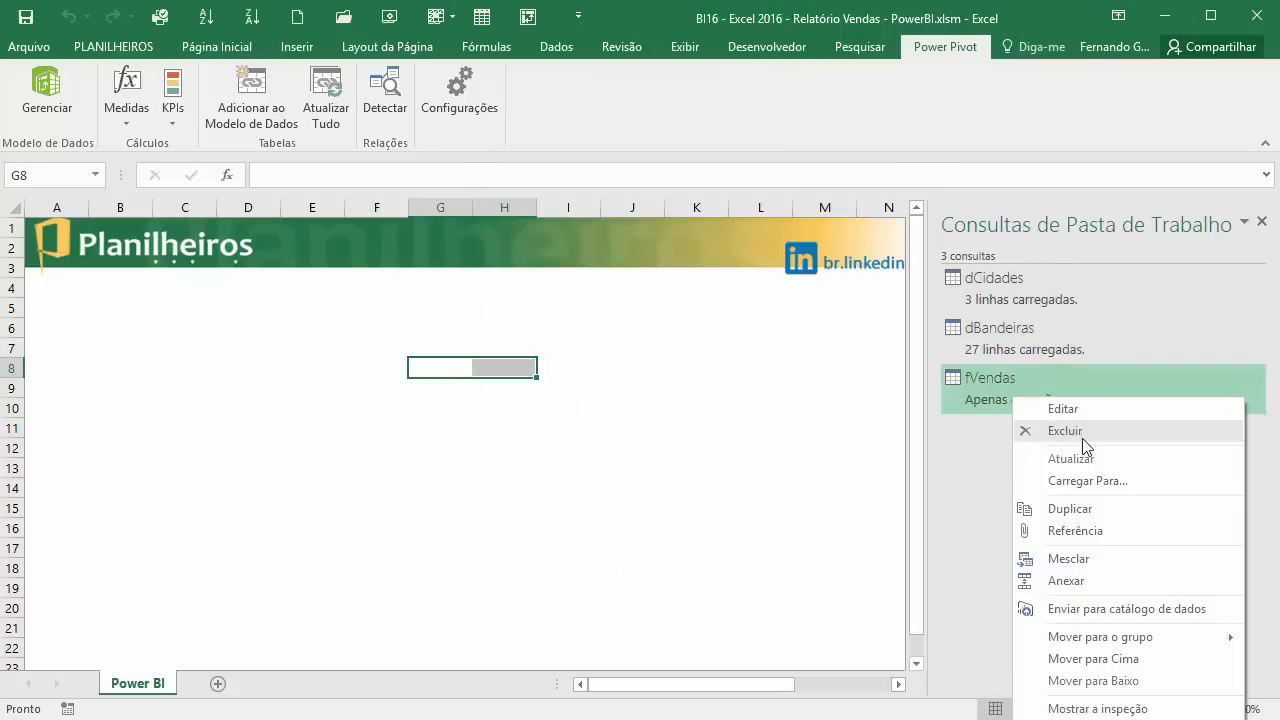
left_click(1116, 482)
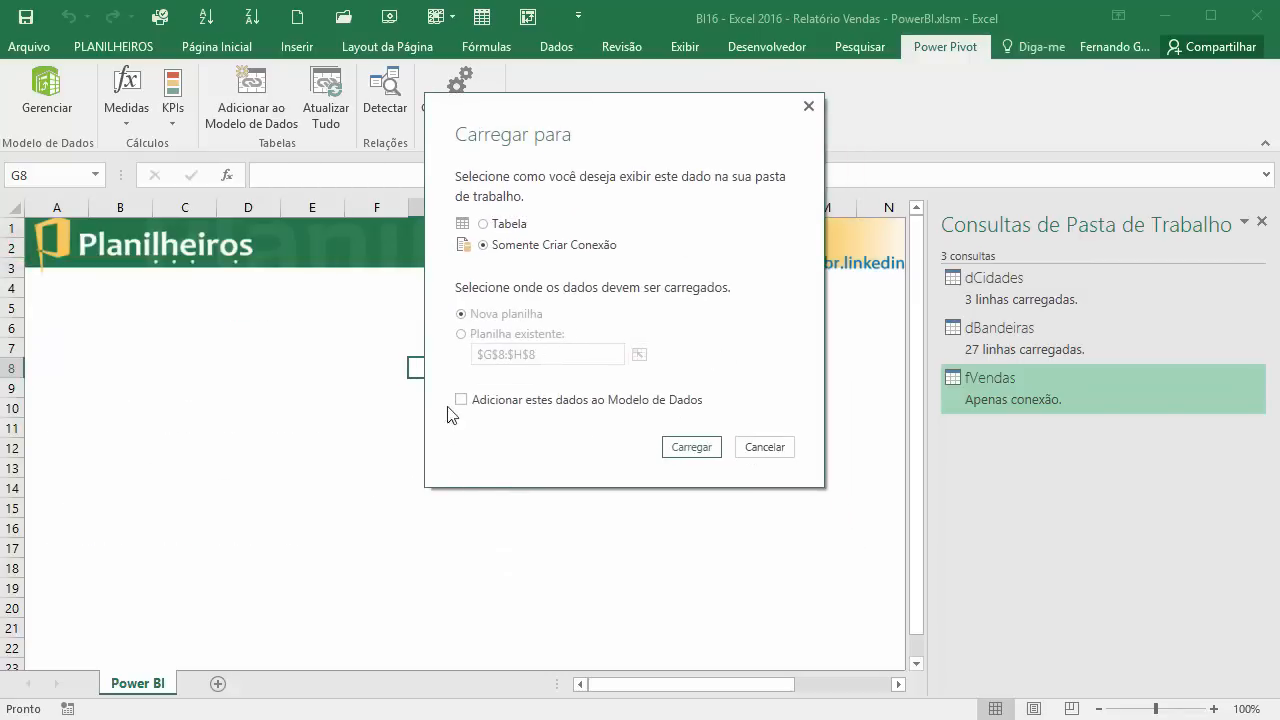
key("alt+Tab")
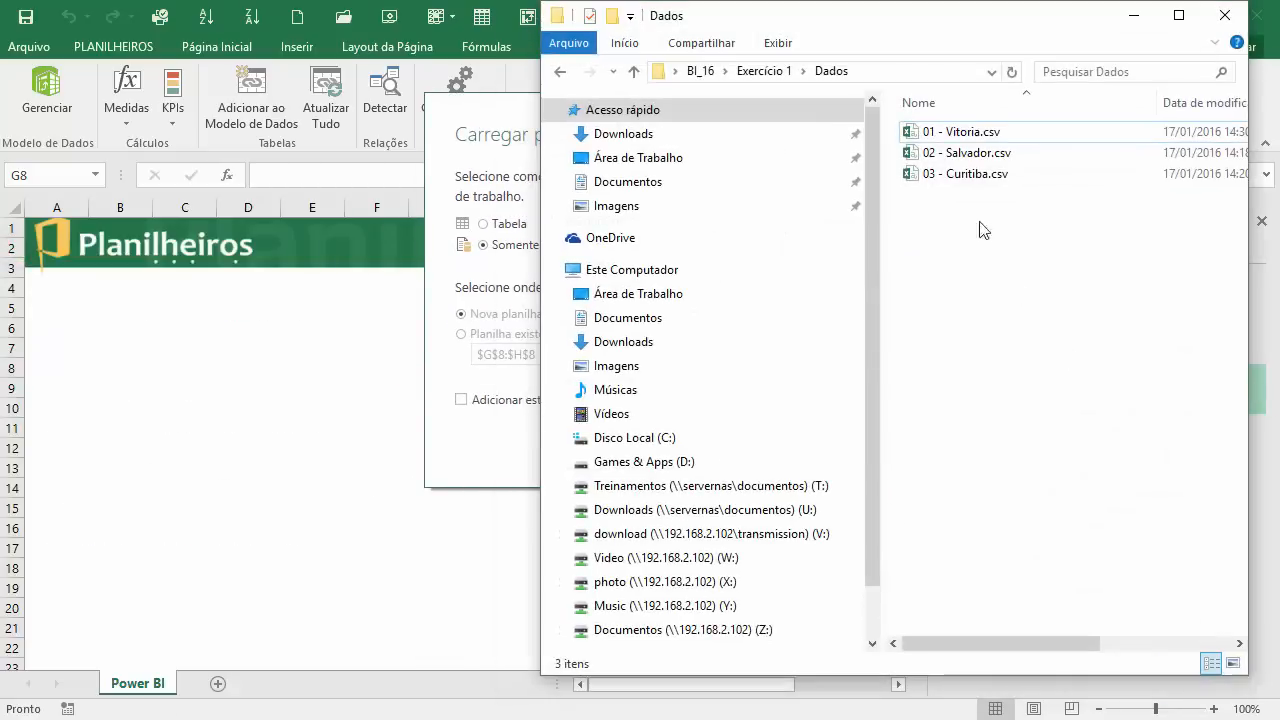
left_click(1133, 27)
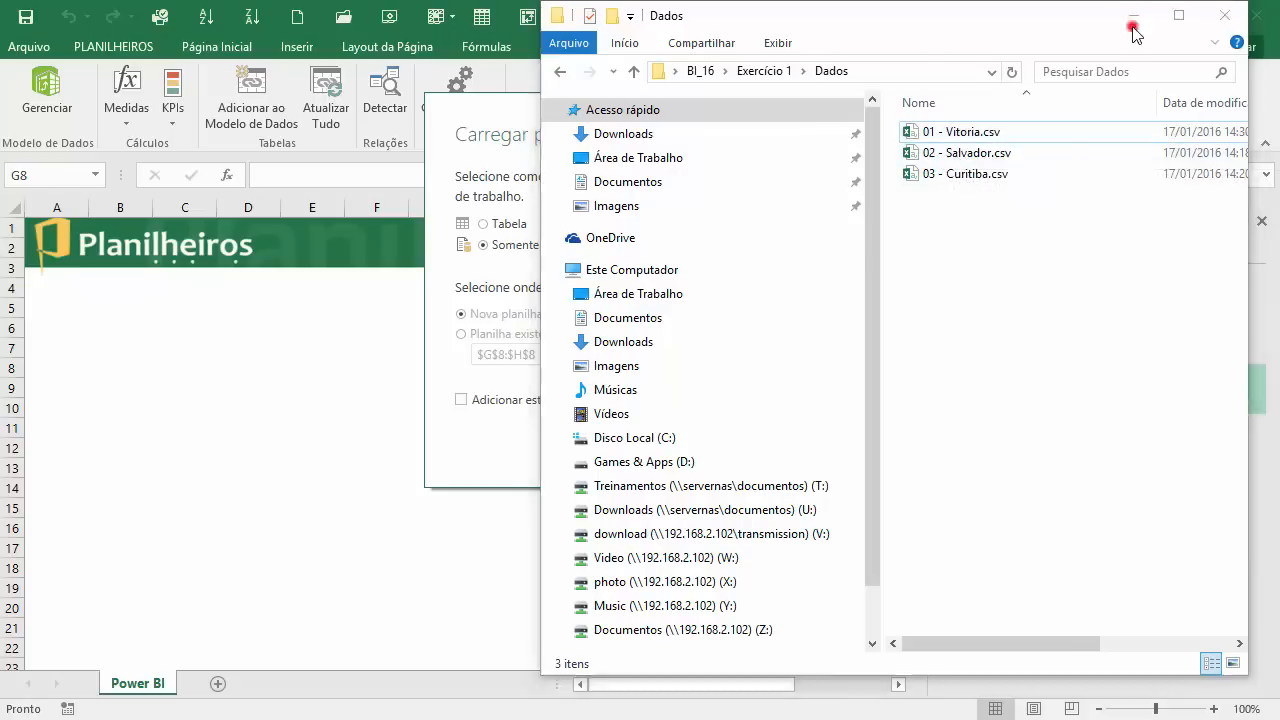
left_click(529, 400)
left_click(695, 447)
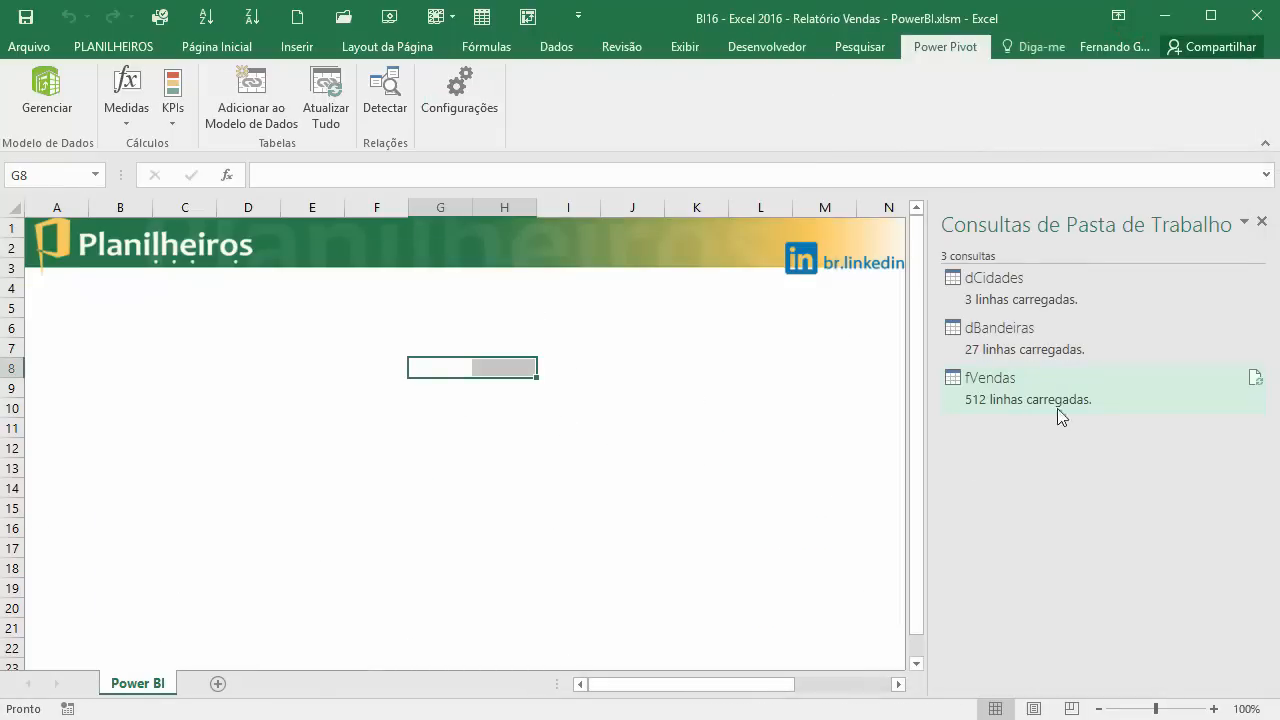
- Open the Power Pivot data model, widen its window, and go through the dCidades, dBandeiras and fVendas tables
left_click(194, 468)
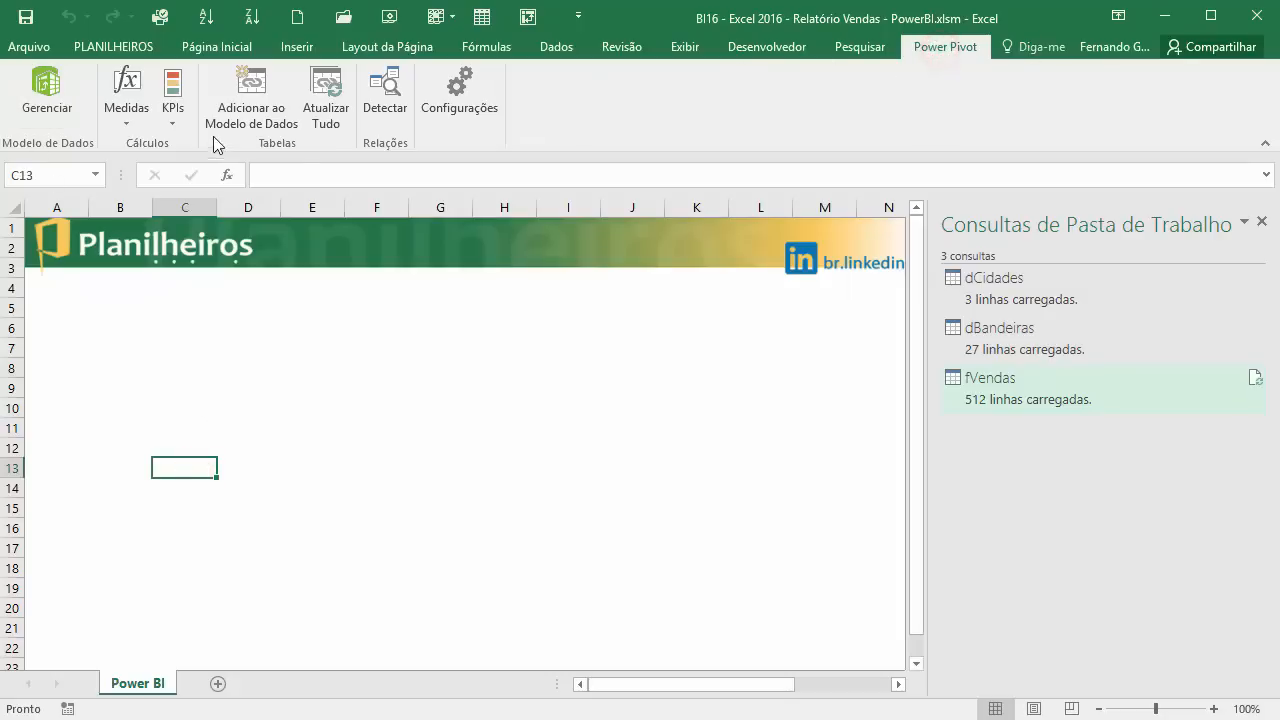
left_click(42, 94)
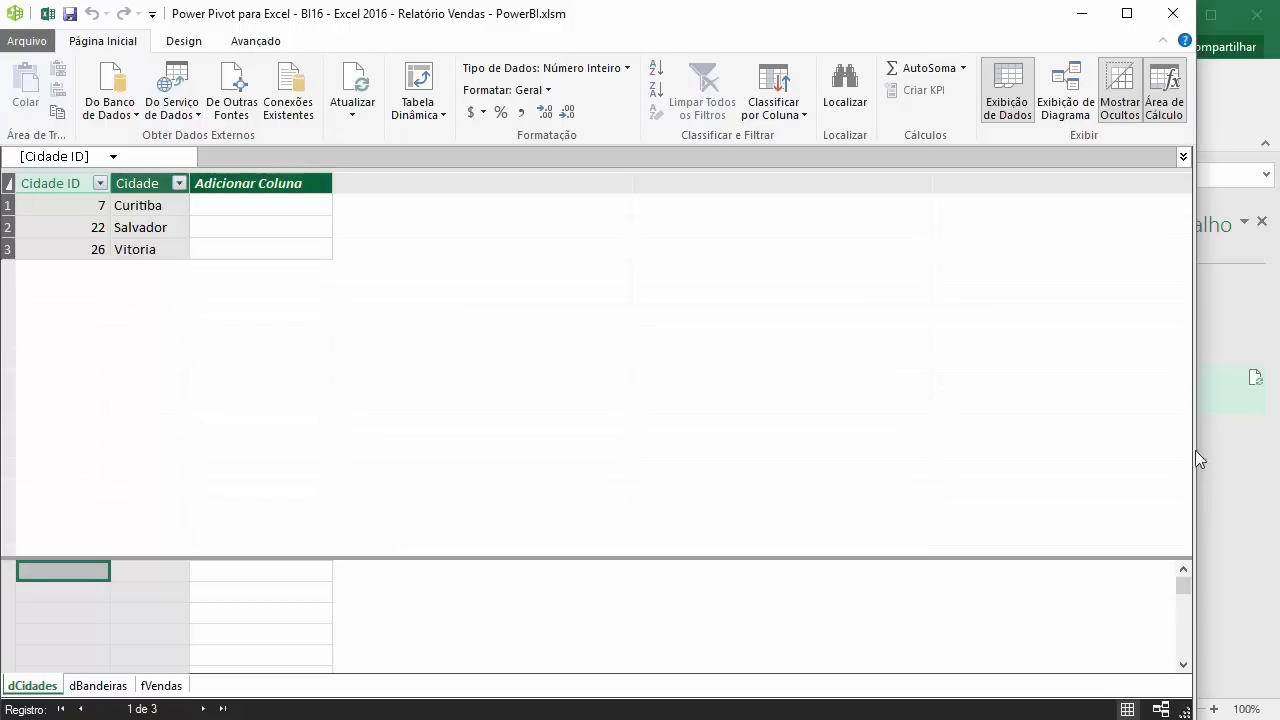
left_click_drag(1195, 448, 1273, 435)
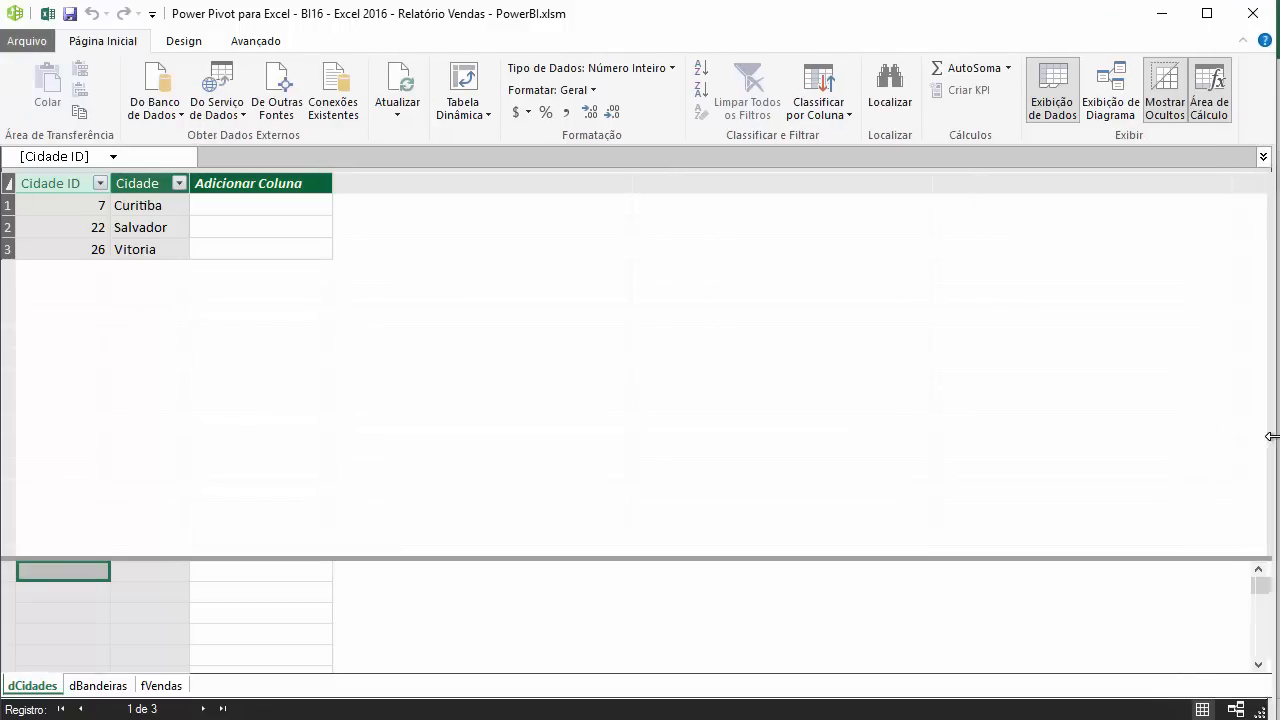
left_click(88, 688)
left_click(18, 690)
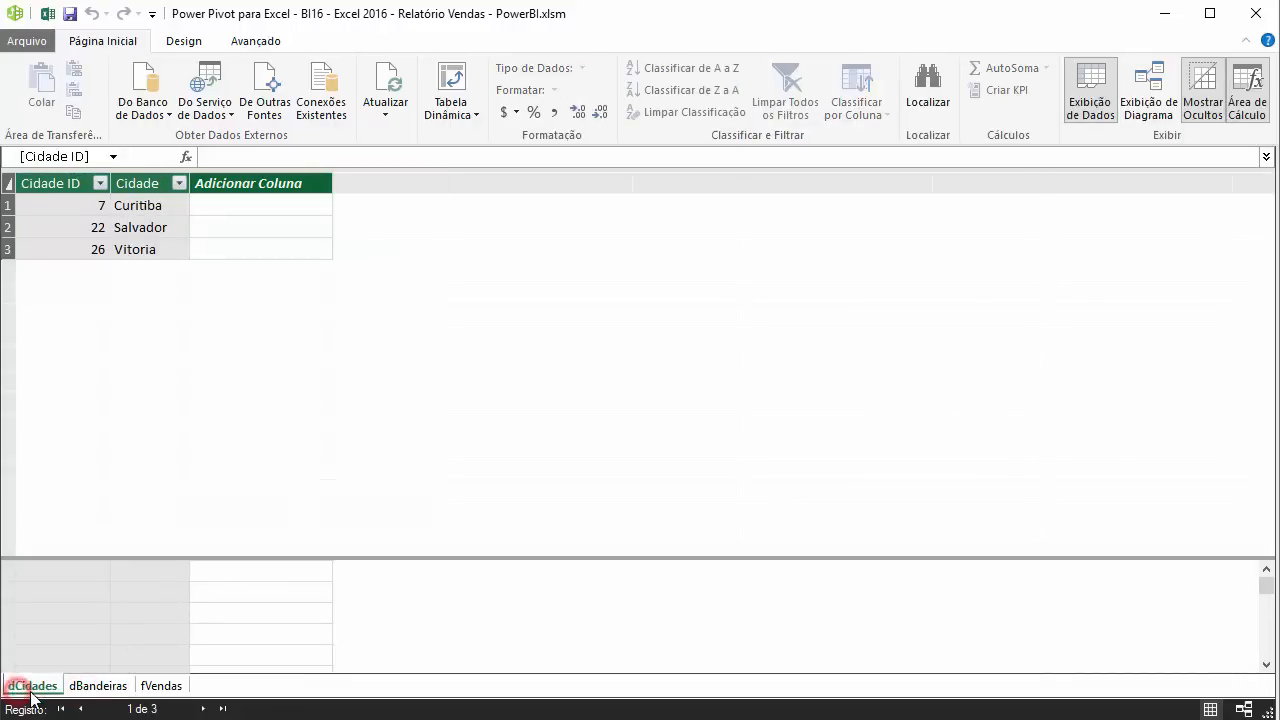
left_click(85, 688)
left_click(161, 686)
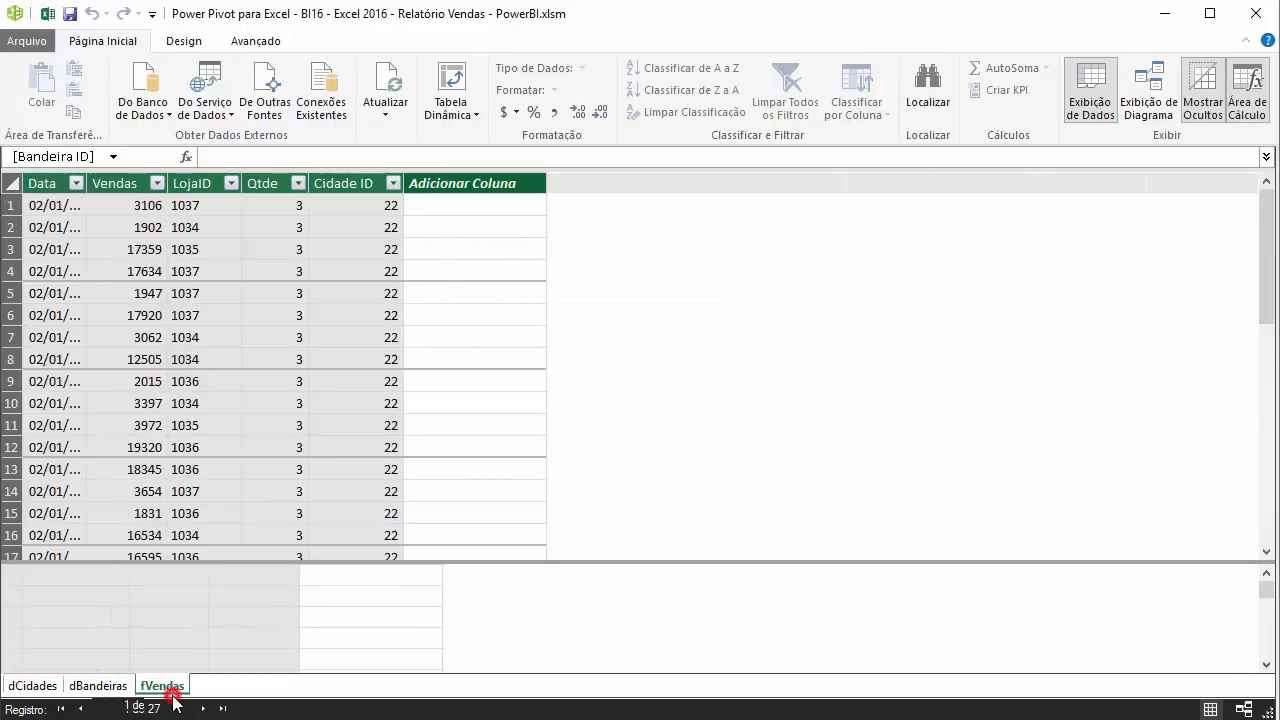
- Widen the Data column of fVendas and format it as a date without the time
left_click_drag(87, 188, 230, 173)
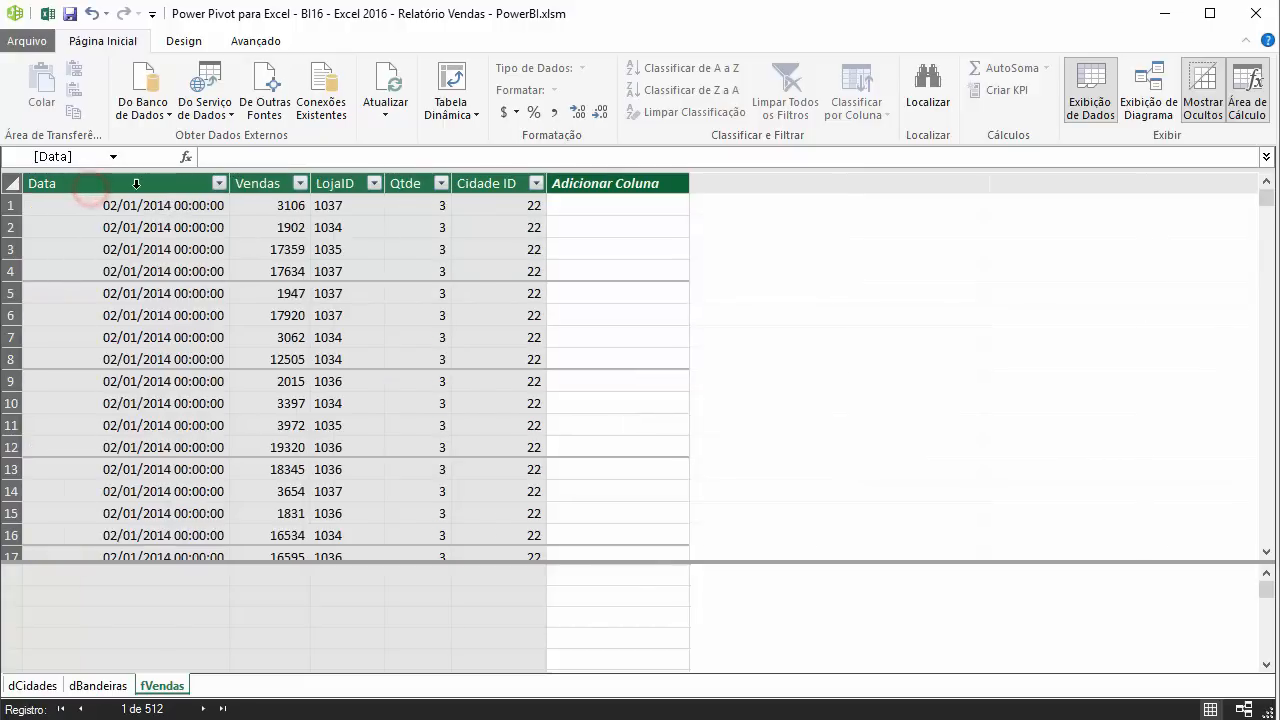
left_click(128, 183)
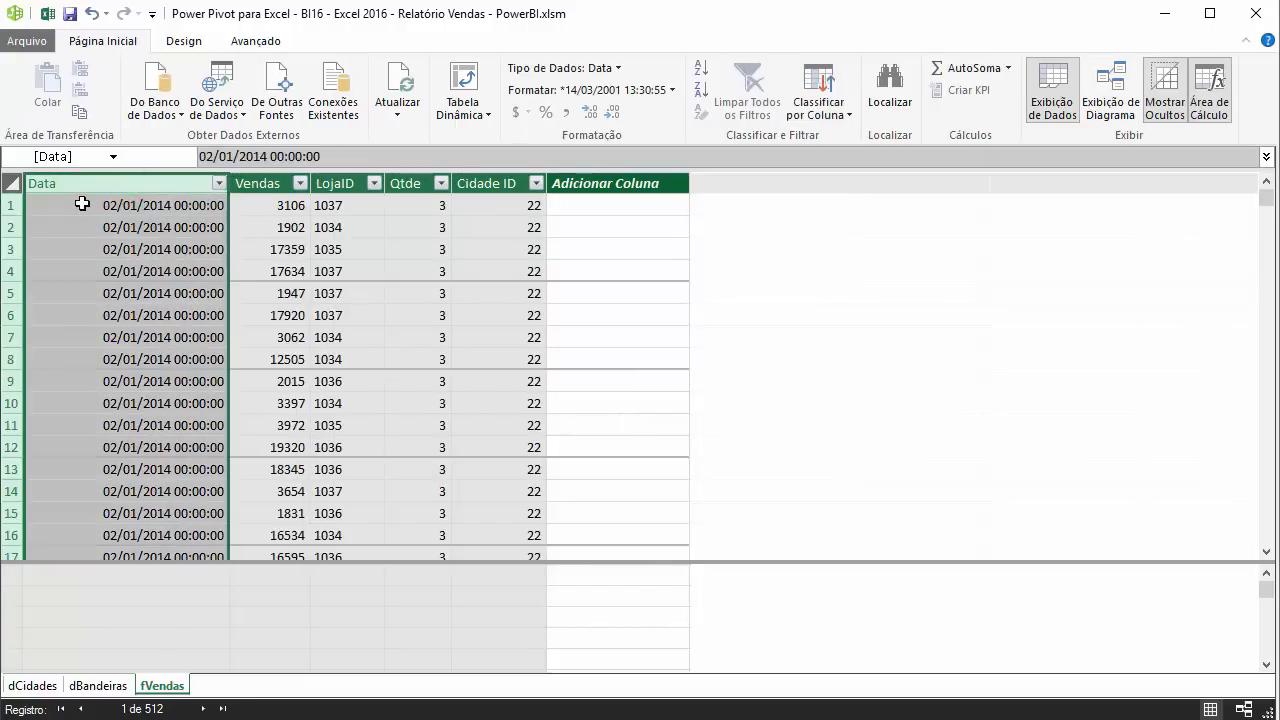
left_click(610, 90)
left_click(565, 139)
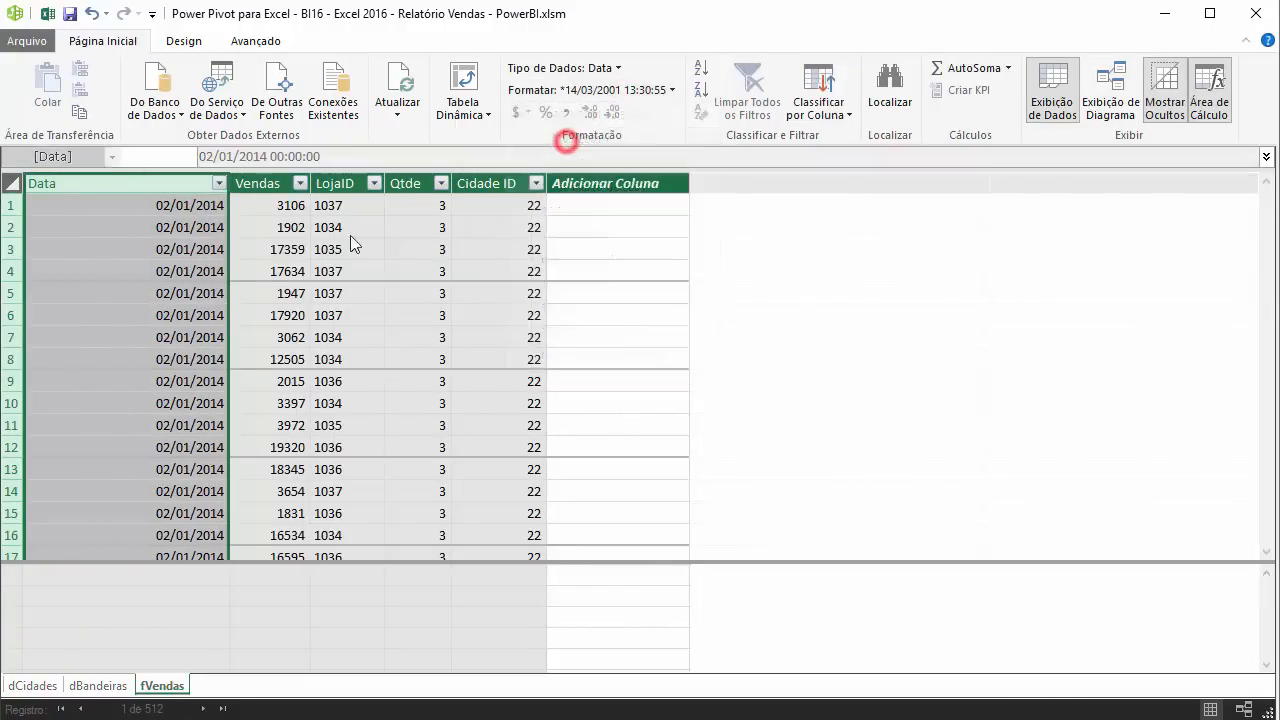
- Format the Vendas column of fVendas as currency in Brazilian reais (R$)
left_click(285, 180)
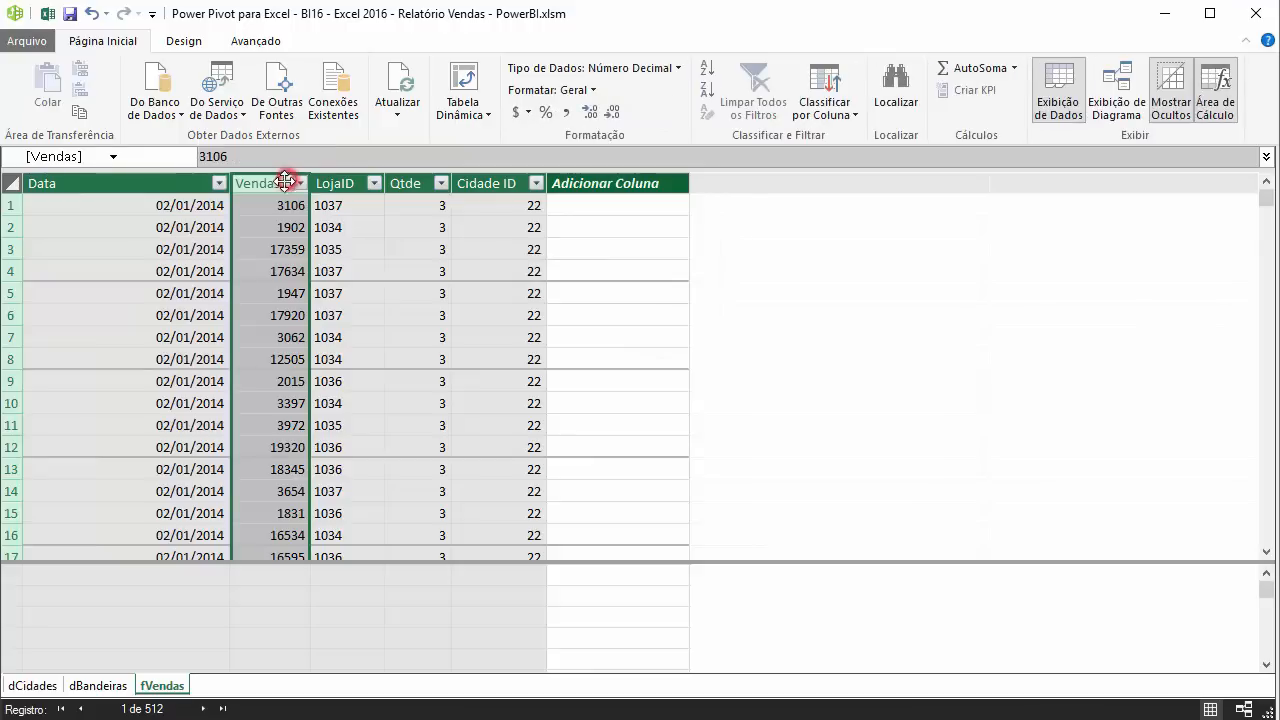
left_click(519, 112)
left_click(573, 135)
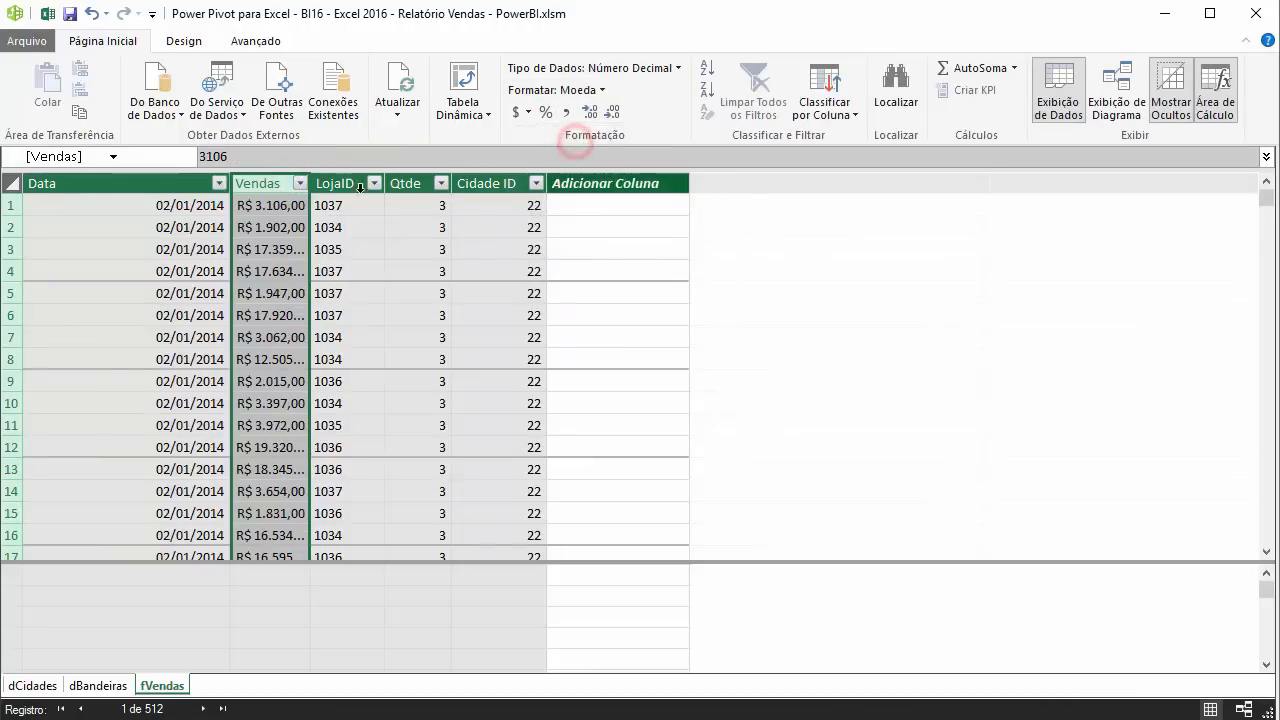
- Check the data types of the LojaID, Qtde and Cidade ID columns in fVendas
left_click(341, 184)
left_click(405, 183)
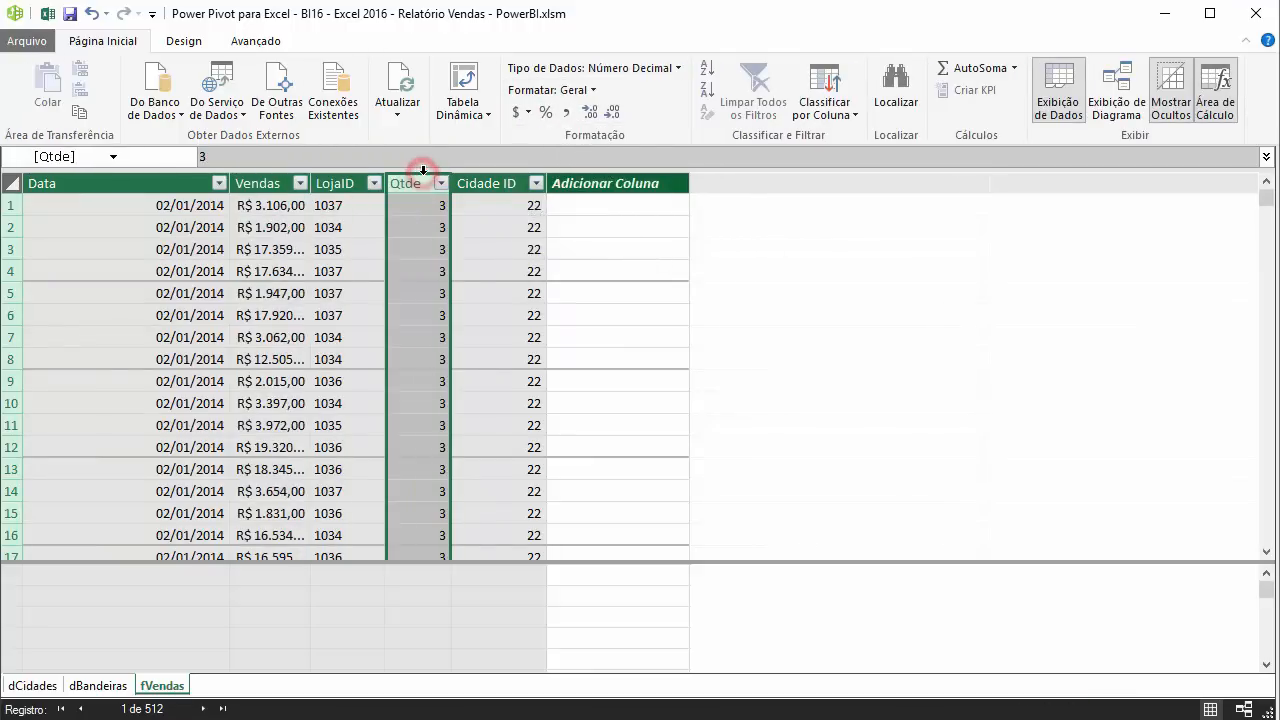
left_click(494, 183)
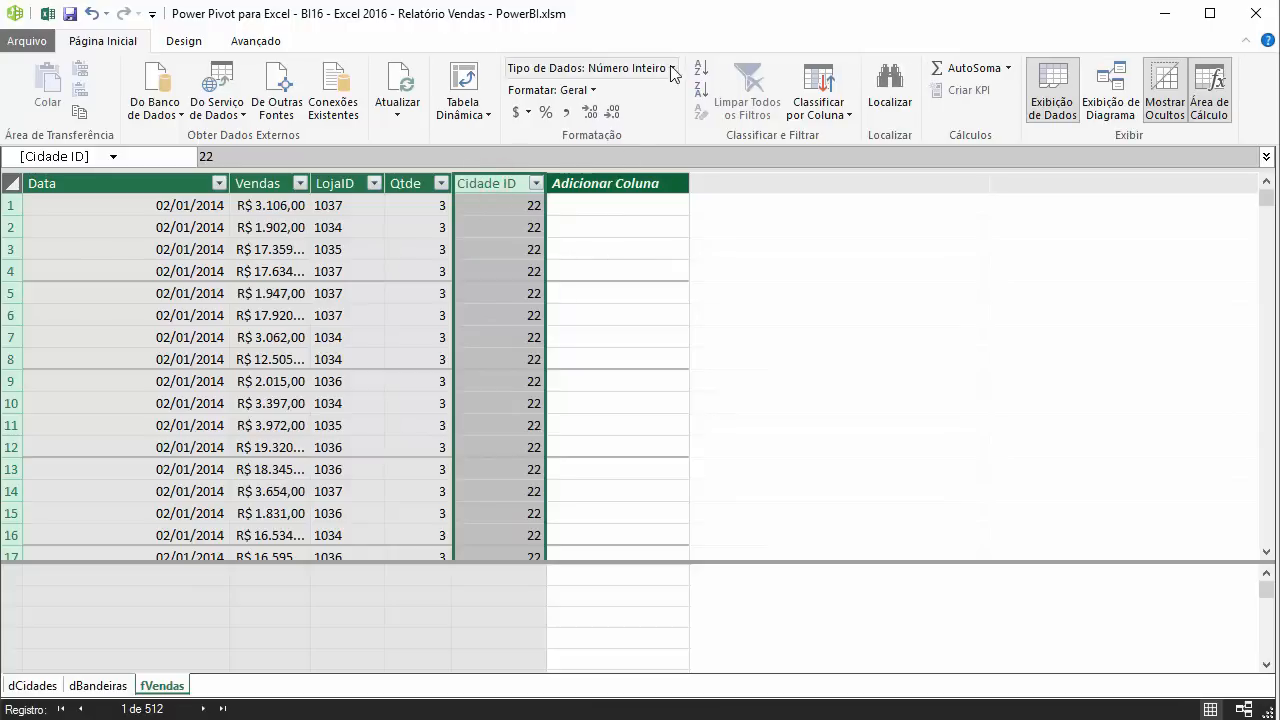
left_click(636, 358)
- Check dBandeiras' Bandeira ID column, fit the widths of its Cidade and Bandeira columns, and switch to the dCidades table
left_click(93, 686)
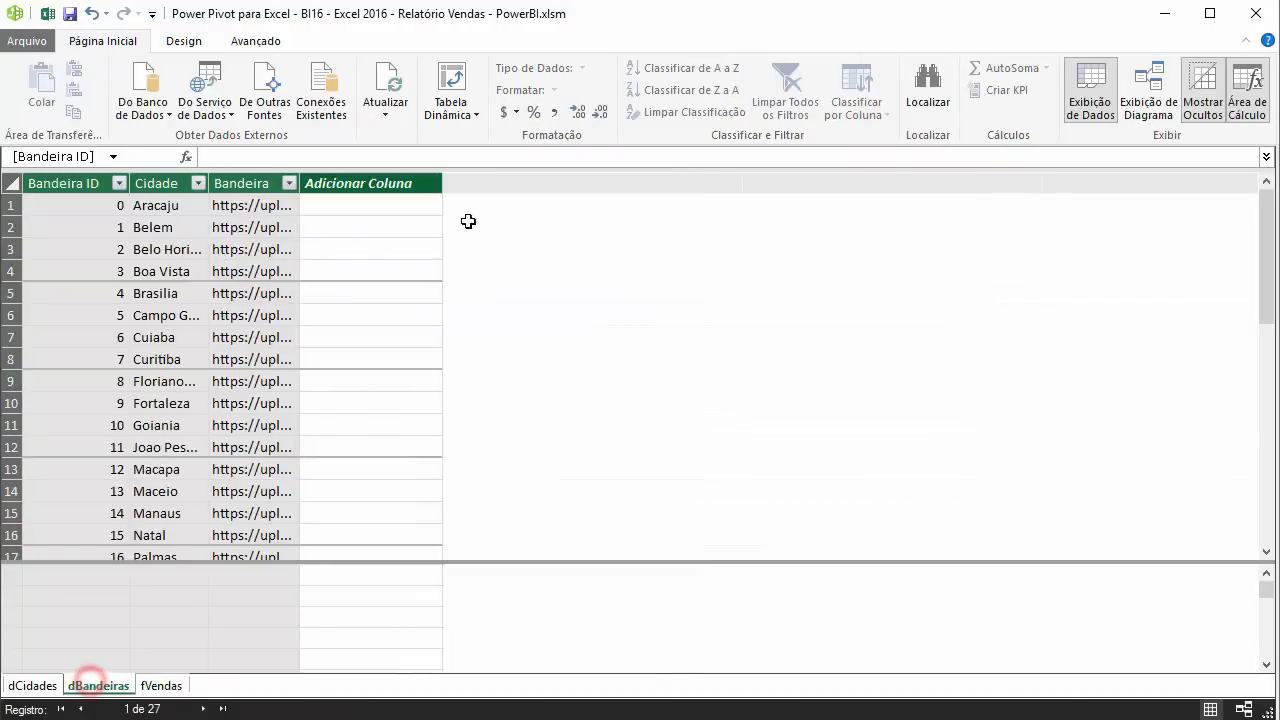
left_click(77, 182)
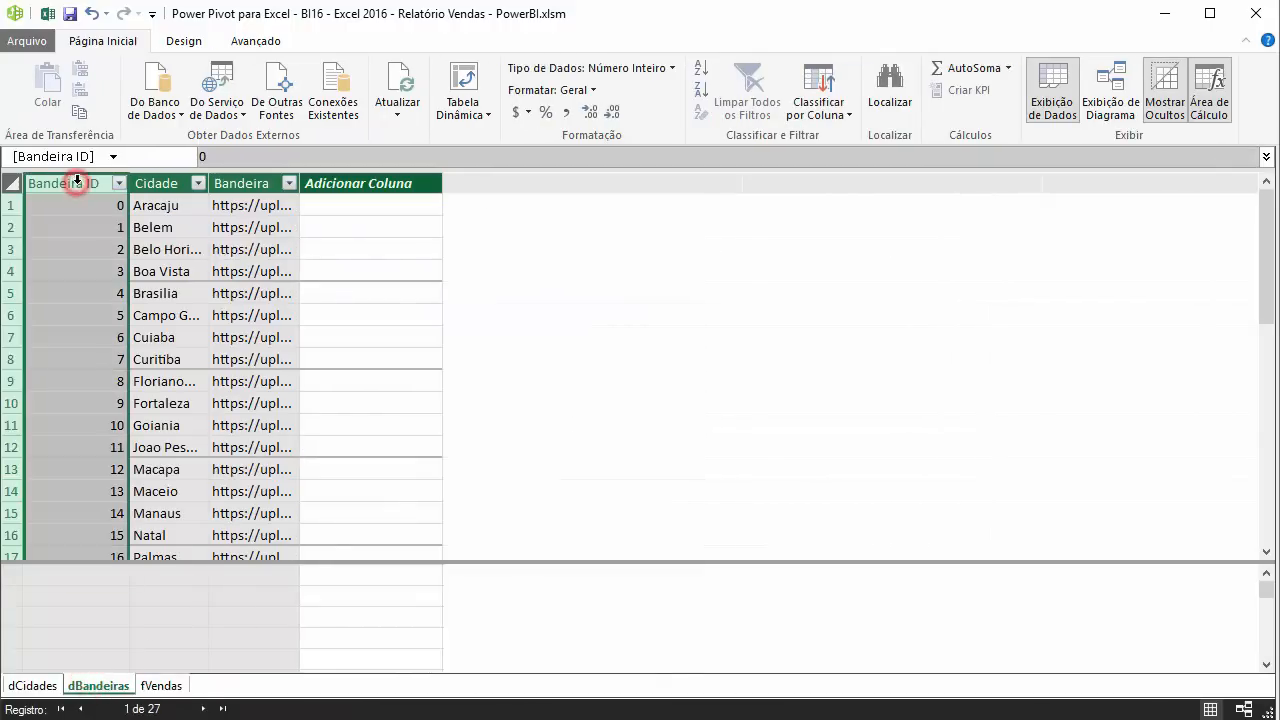
left_click(160, 184)
double_click(207, 183)
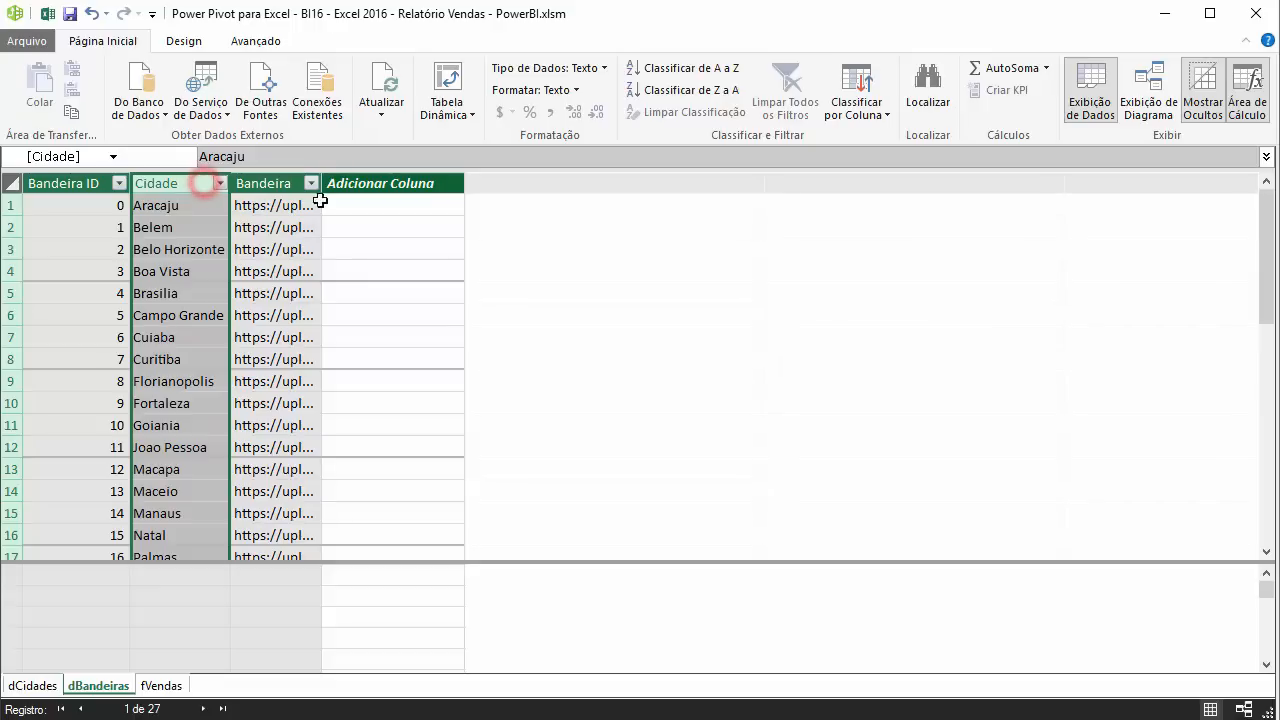
double_click(321, 183)
left_click(33, 686)
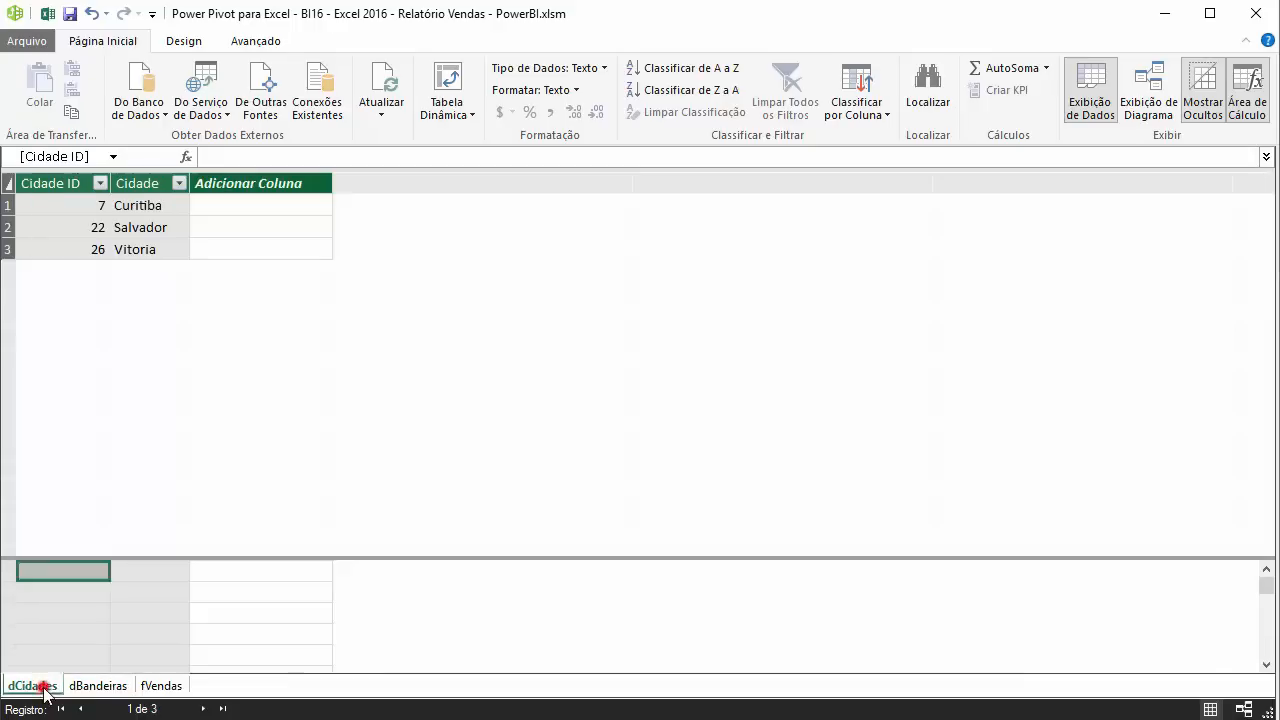
- Examine the dCidades, dBandeiras and fVendas tables and compare the Cidade ID columns in fVendas and dCidades
left_click(78, 184)
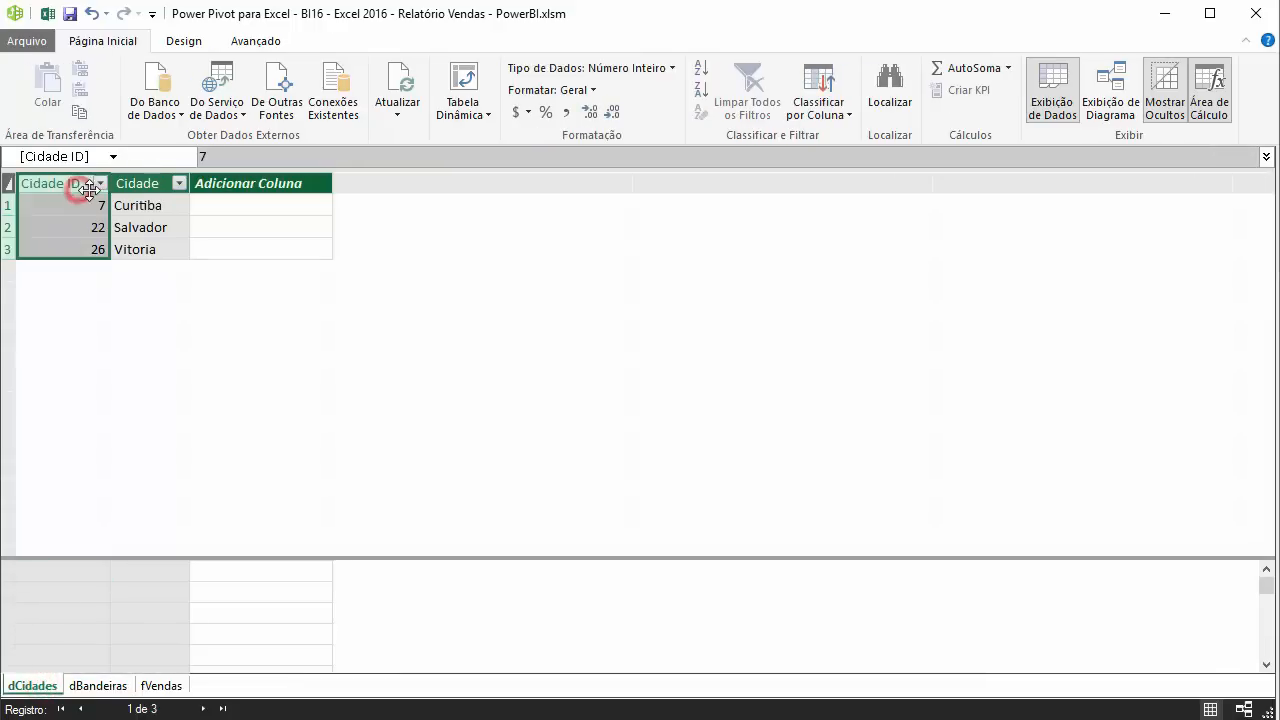
left_click(152, 183)
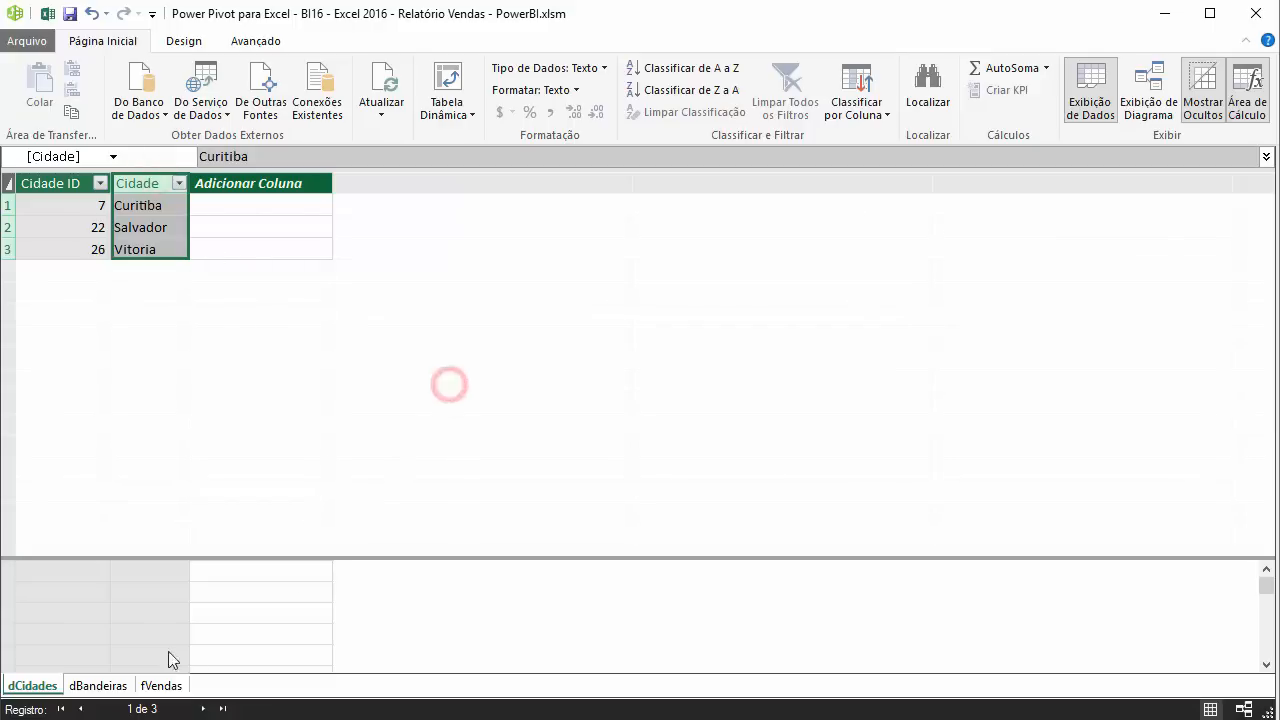
left_click(98, 692)
left_click(44, 689)
left_click(117, 688)
left_click(155, 686)
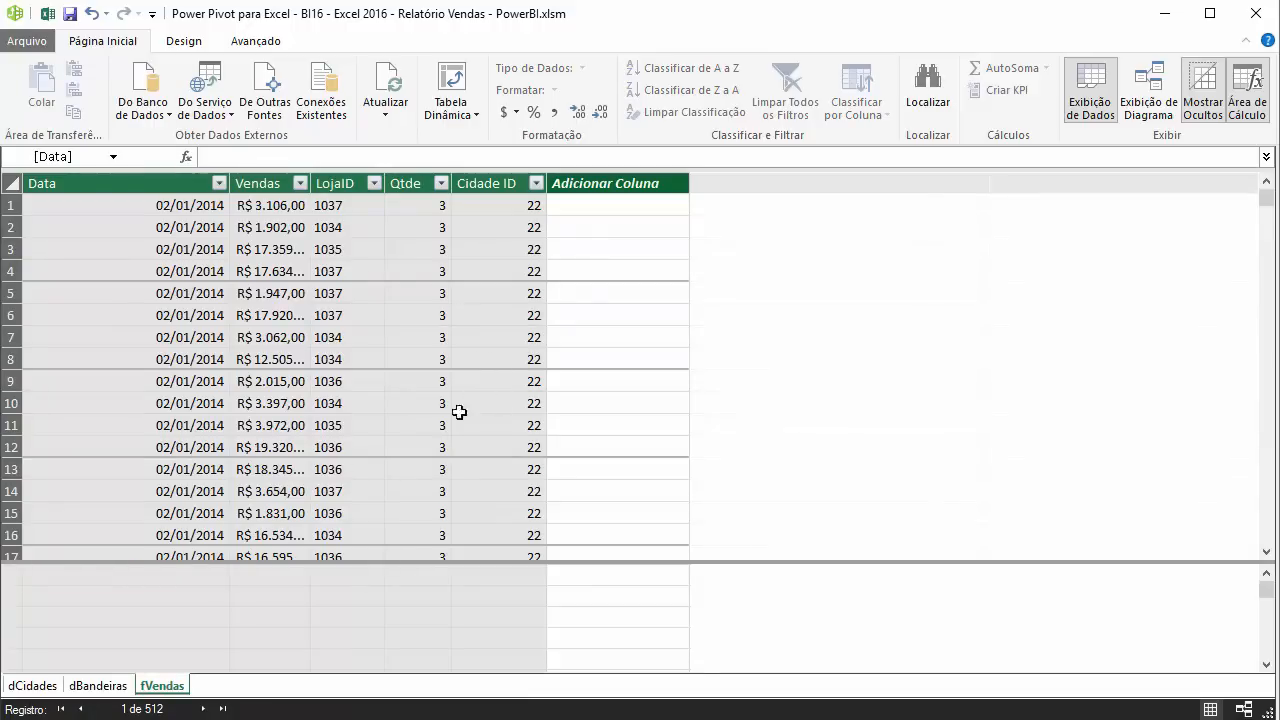
left_click(88, 687)
left_click(32, 688)
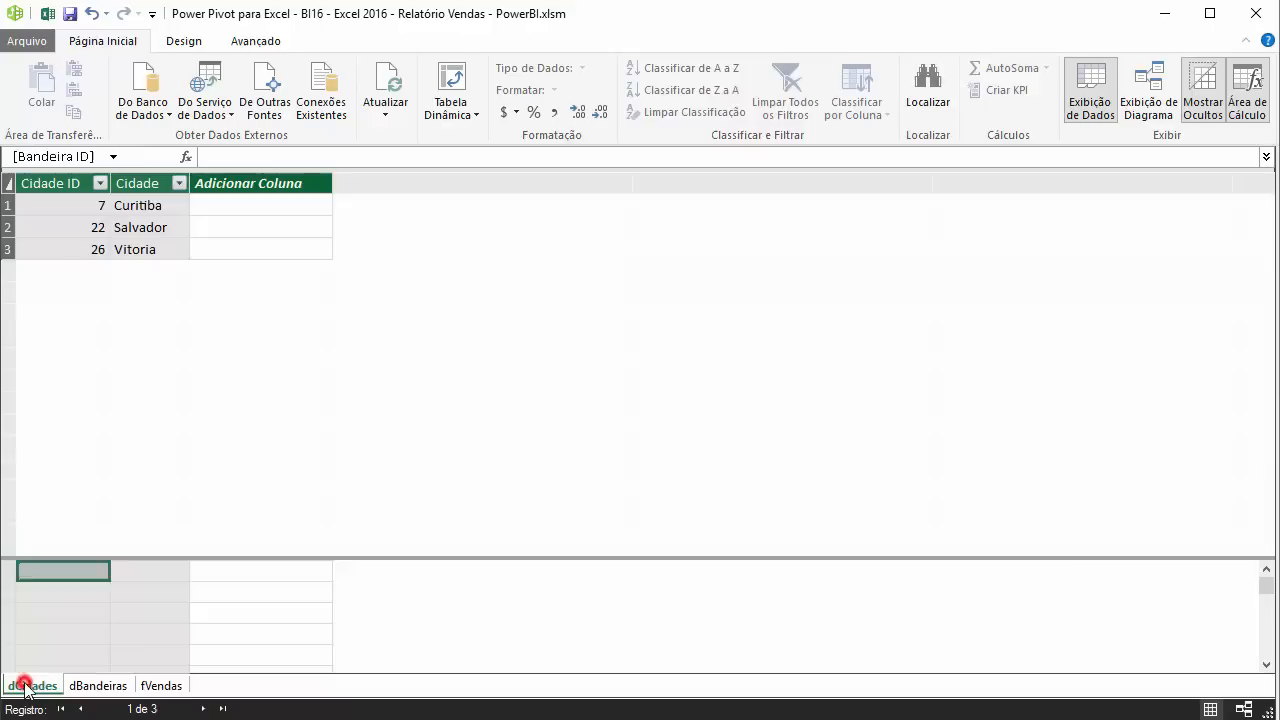
left_click(93, 690)
left_click(160, 686)
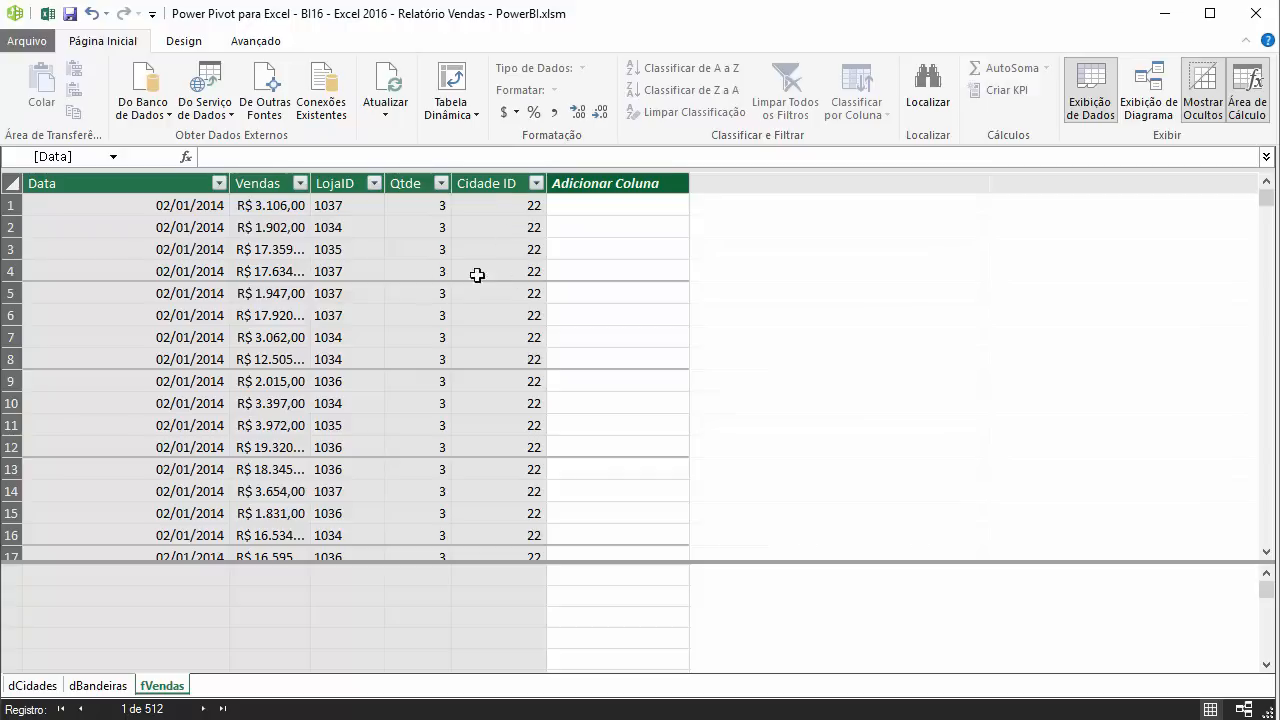
left_click(503, 180)
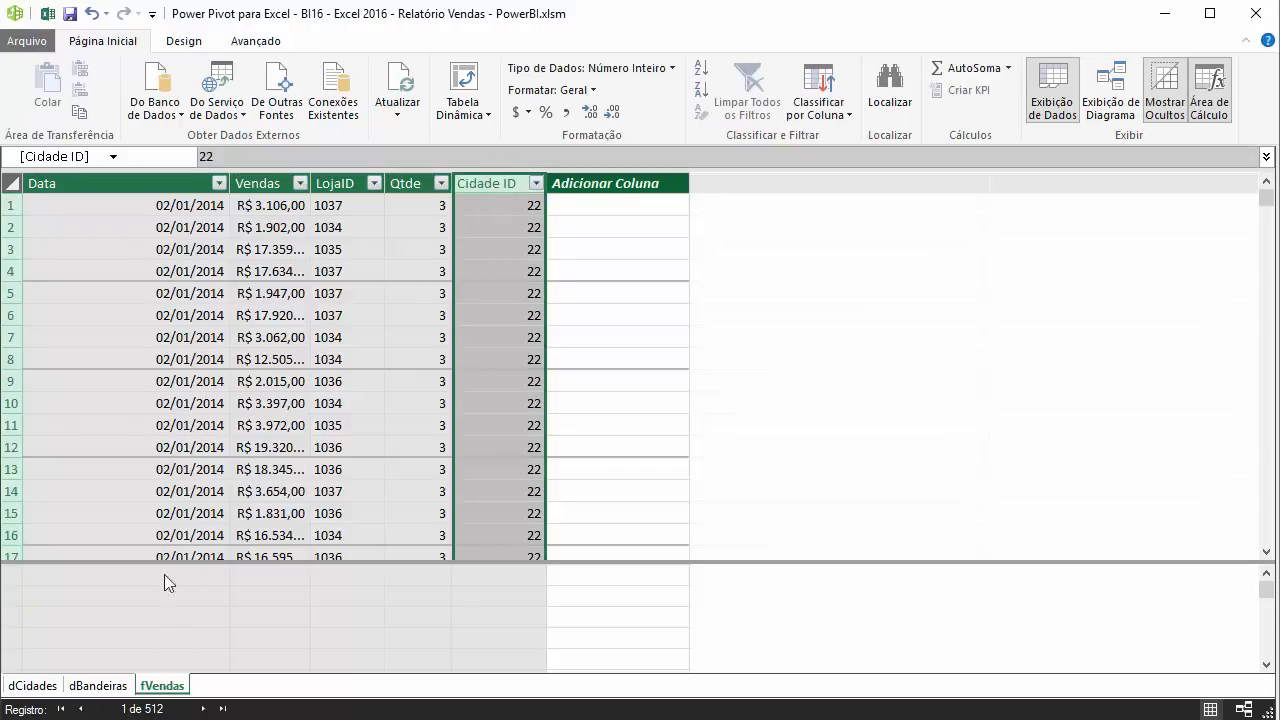
left_click(32, 686)
left_click(80, 176)
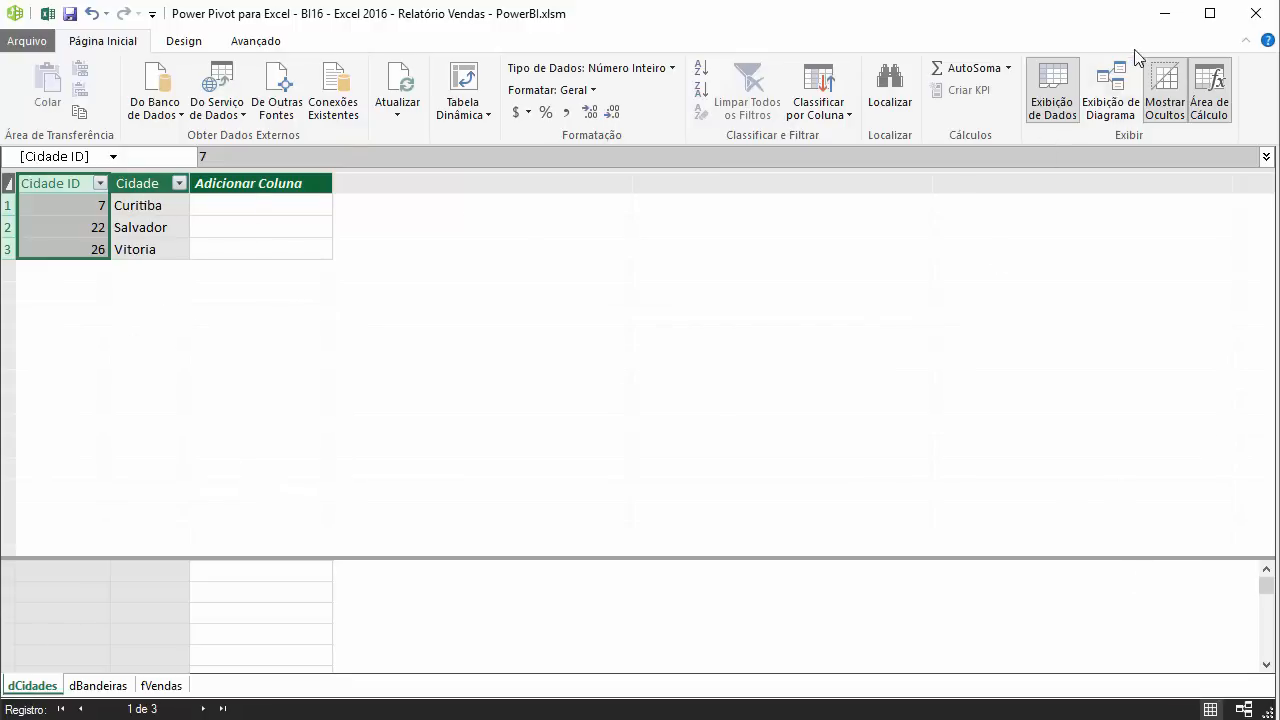
- In the diagram view, arrange fVendas between dCidades and dBandeiras and resize it so that all its fields show
left_click(1110, 92)
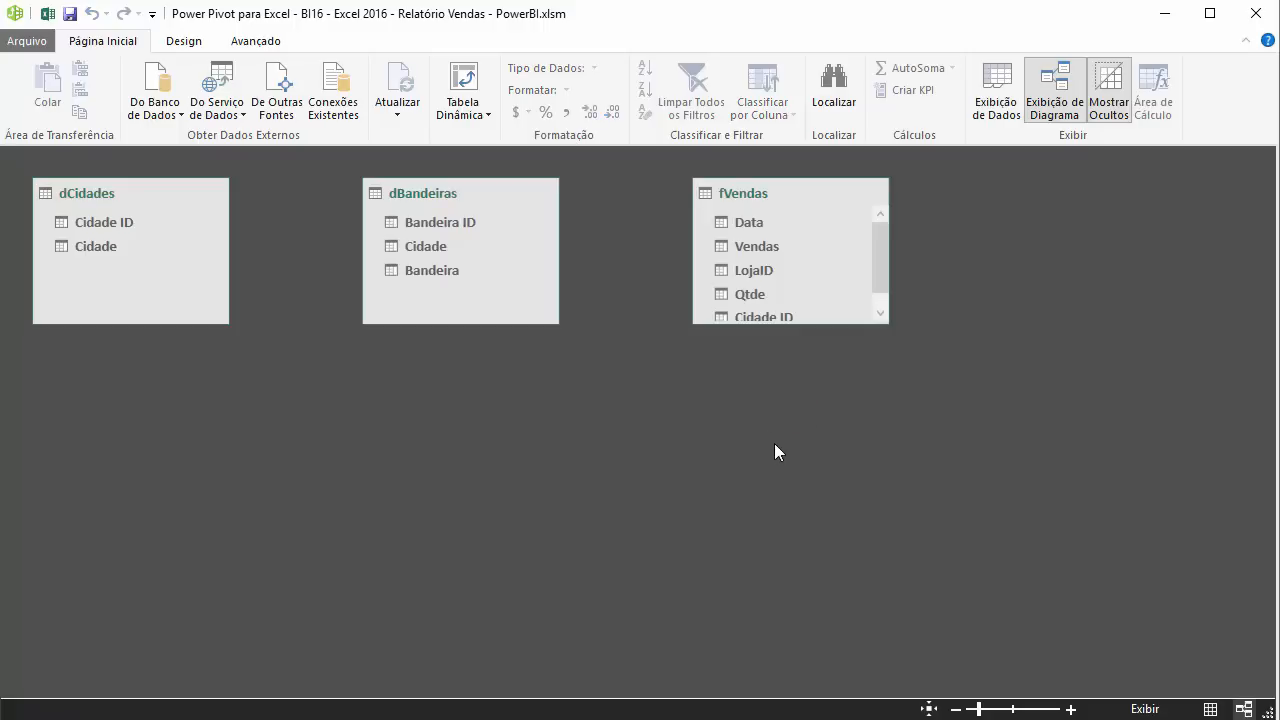
mouse_move(460, 195)
left_mouse_down()
mouse_move(514, 264)
mouse_move(863, 414)
left_mouse_up()
left_click_drag(777, 194, 364, 194)
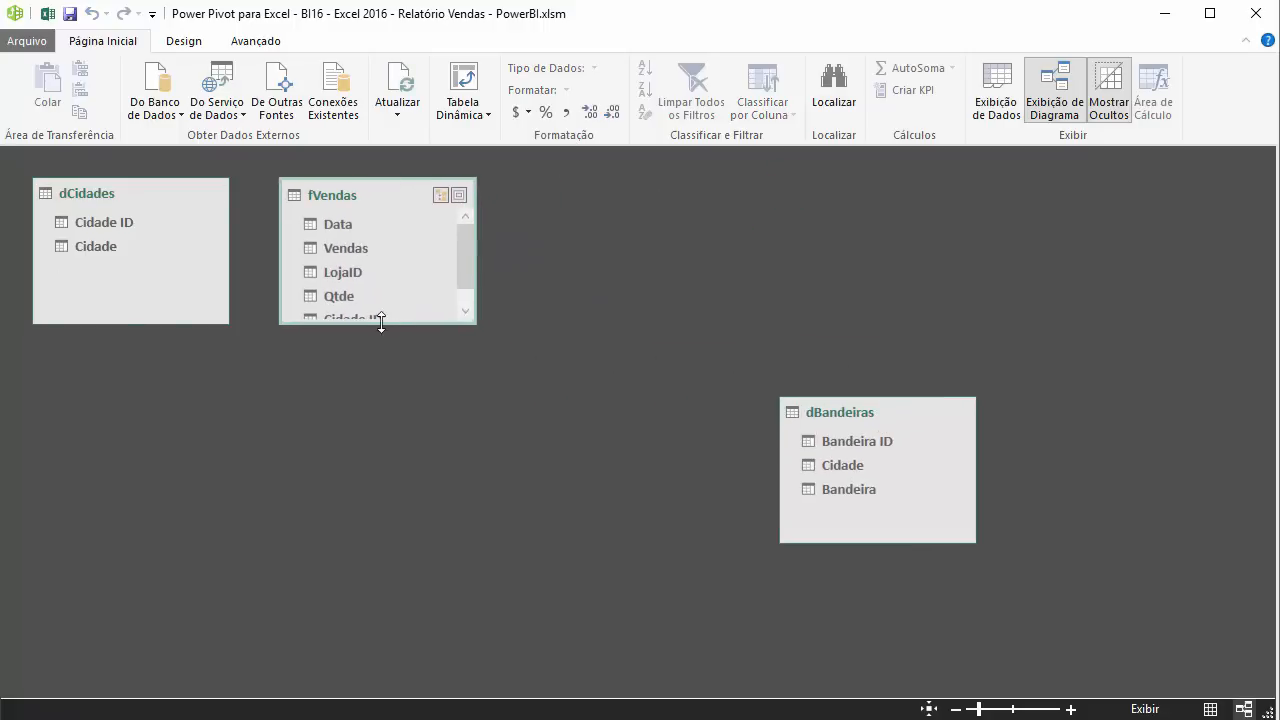
left_click_drag(381, 320, 357, 446)
left_click_drag(856, 410, 594, 174)
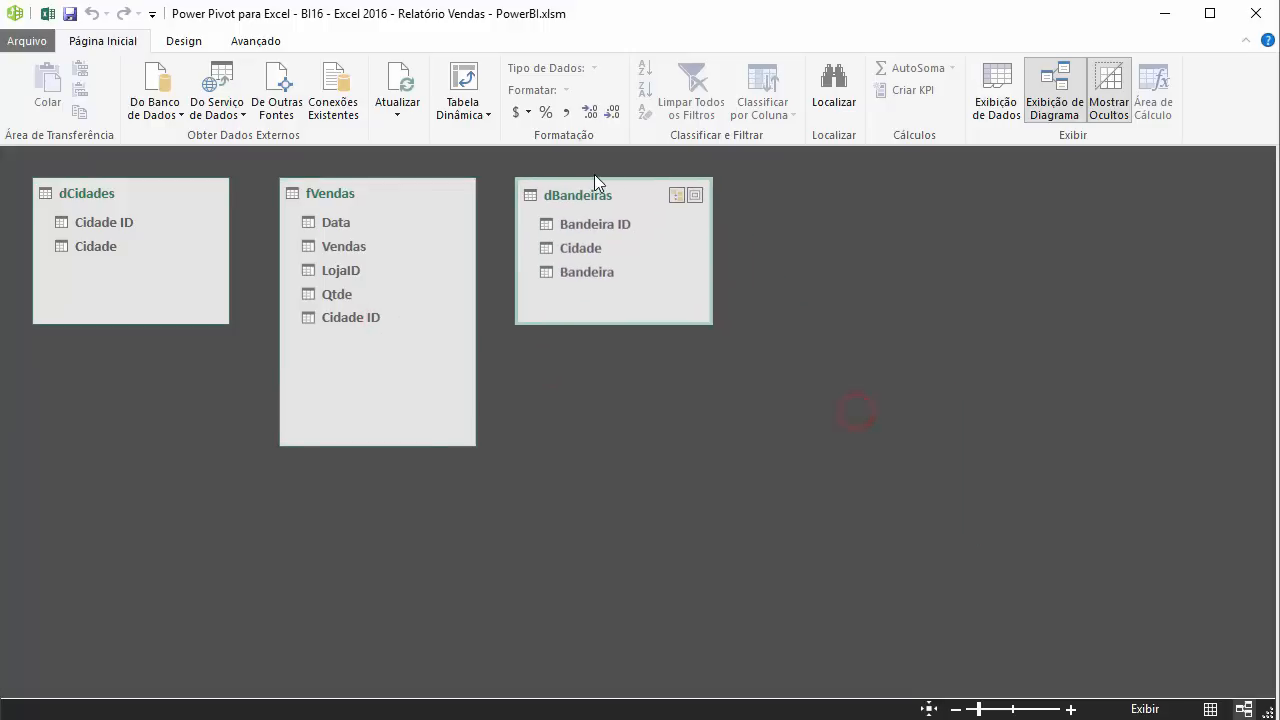
left_click_drag(364, 446, 374, 384)
- Relate Cidade ID in dCidades to Cidade ID in fVendas and move fVendas slightly away from dCidades
left_click(112, 227)
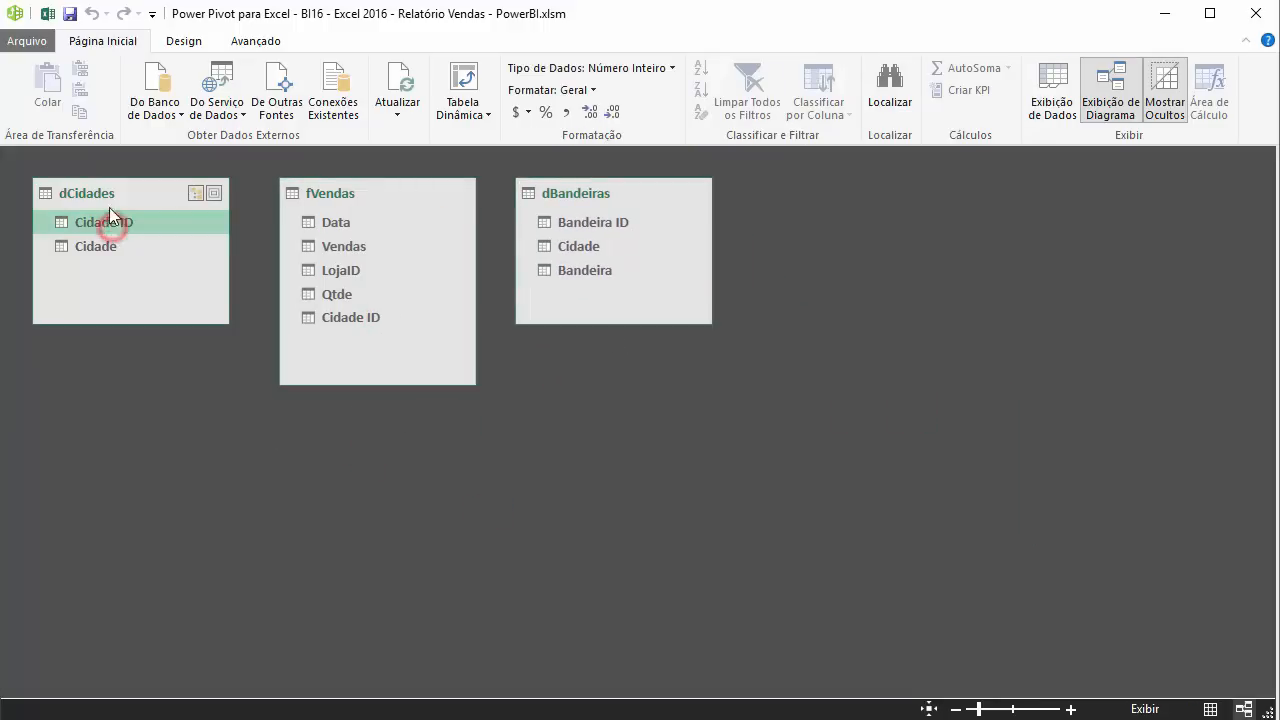
mouse_move(95, 221)
left_mouse_down()
mouse_move(370, 334)
mouse_move(362, 320)
left_mouse_up()
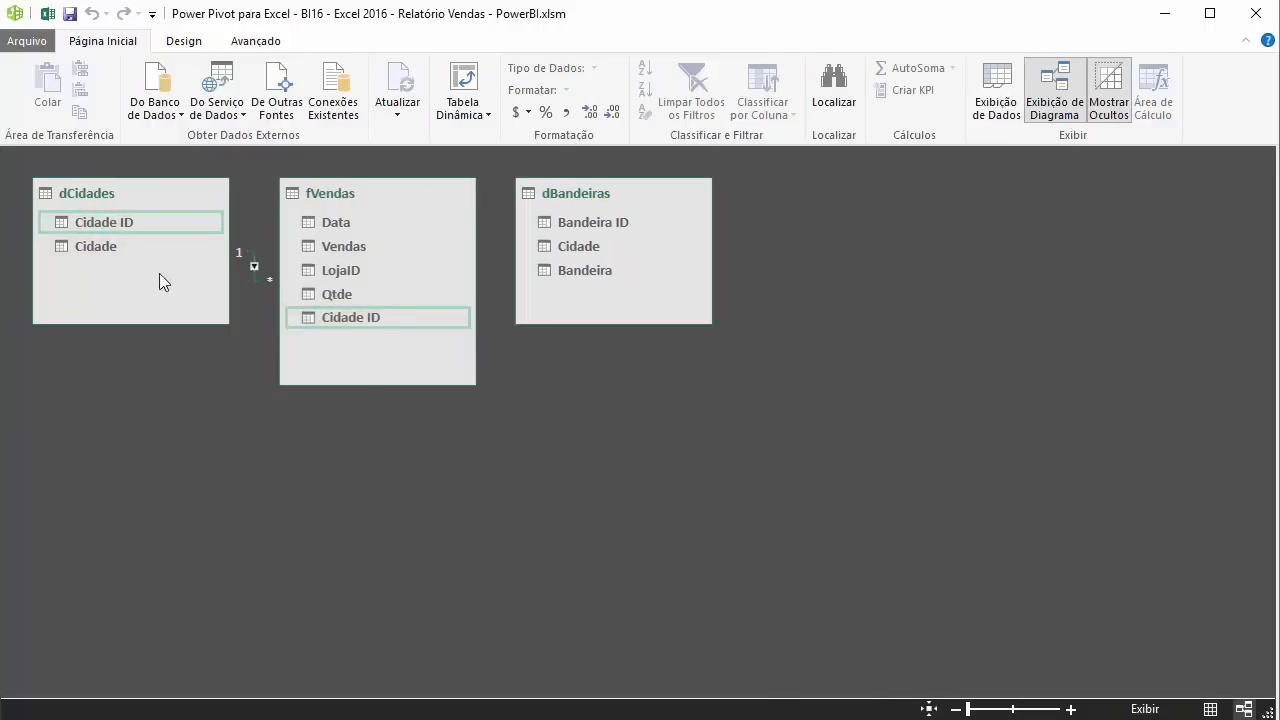
left_click_drag(400, 200, 425, 198)
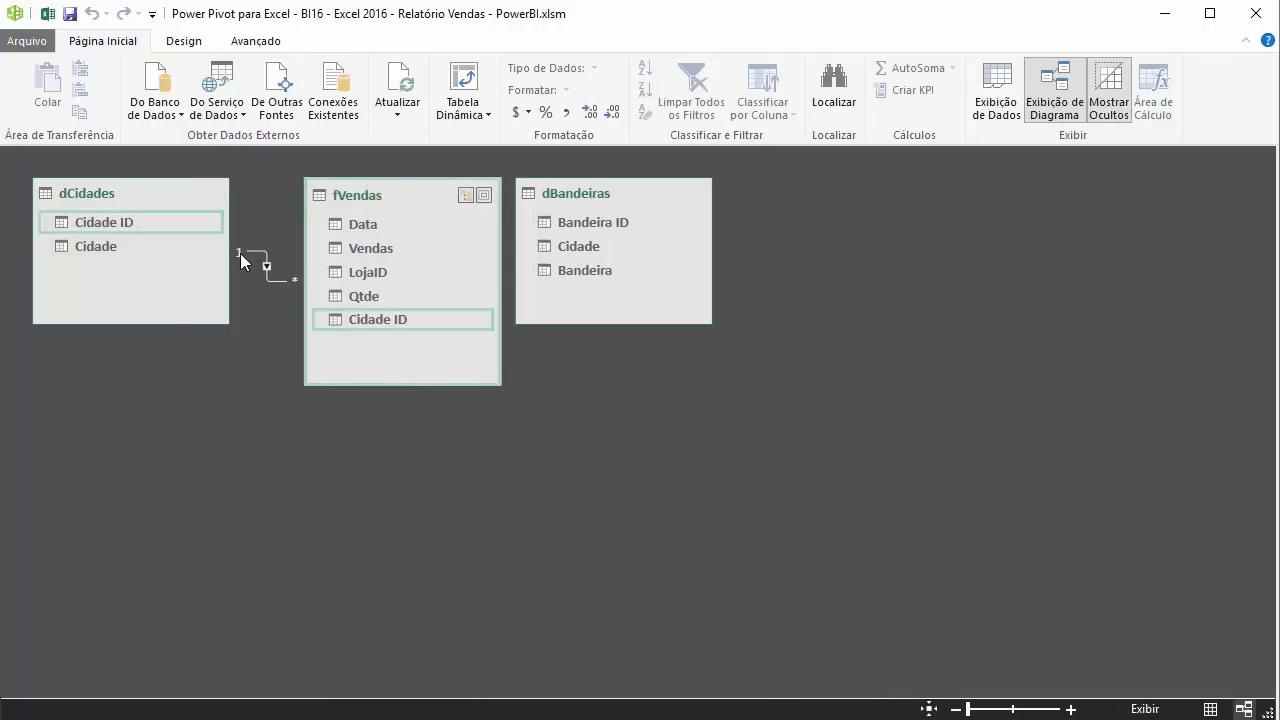
left_click(80, 200)
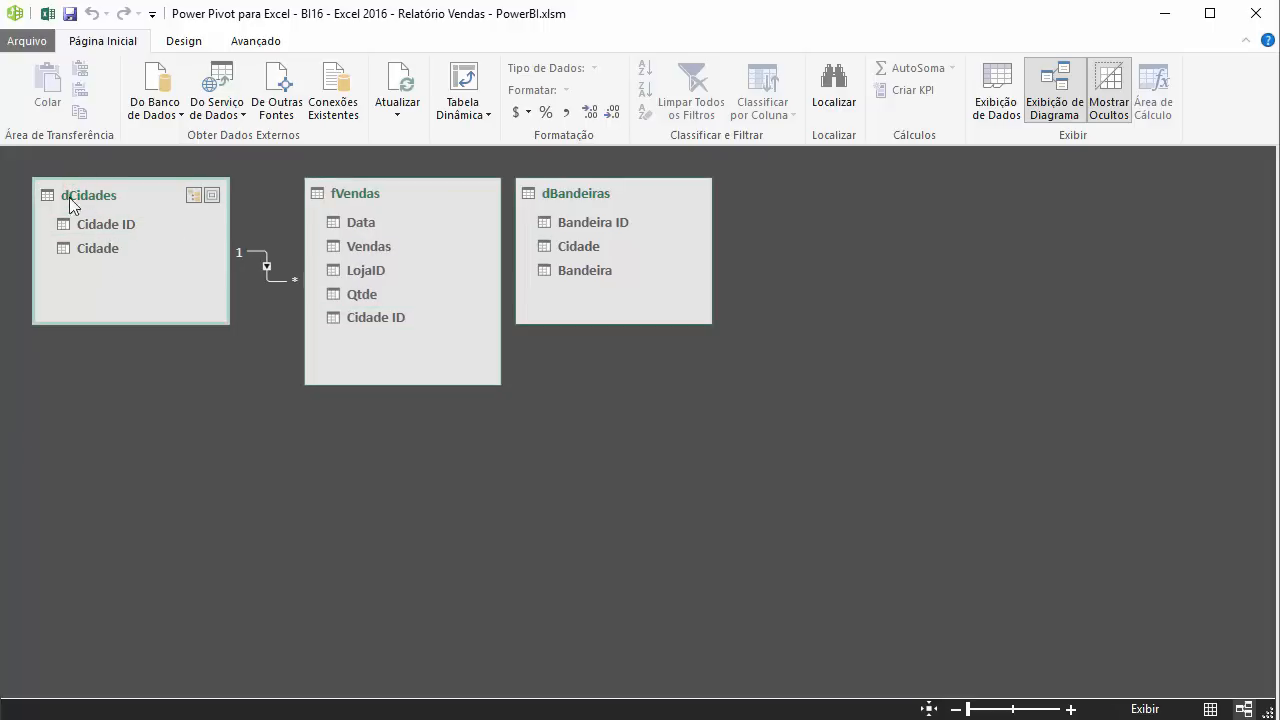
left_click(392, 190)
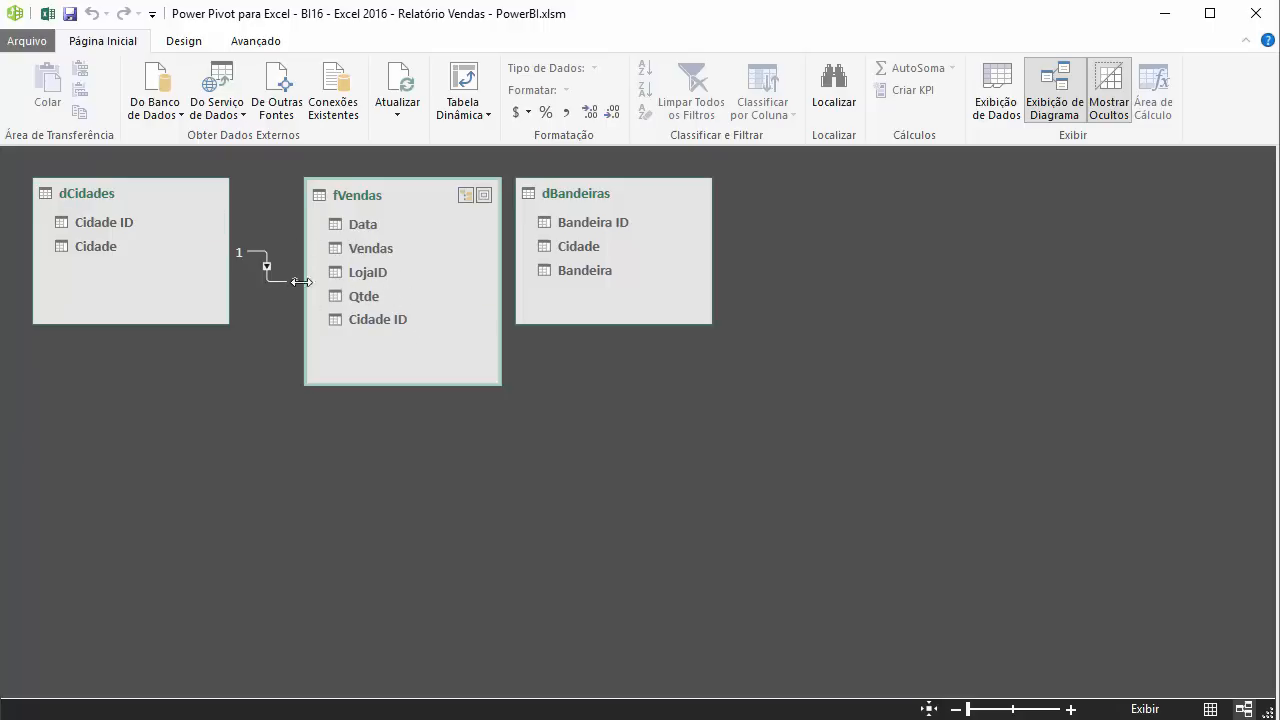
- Move dBandeiras farther from fVendas and relate Cidade ID in fVendas to Bandeira ID in dBandeiras
left_click_drag(586, 190, 702, 198)
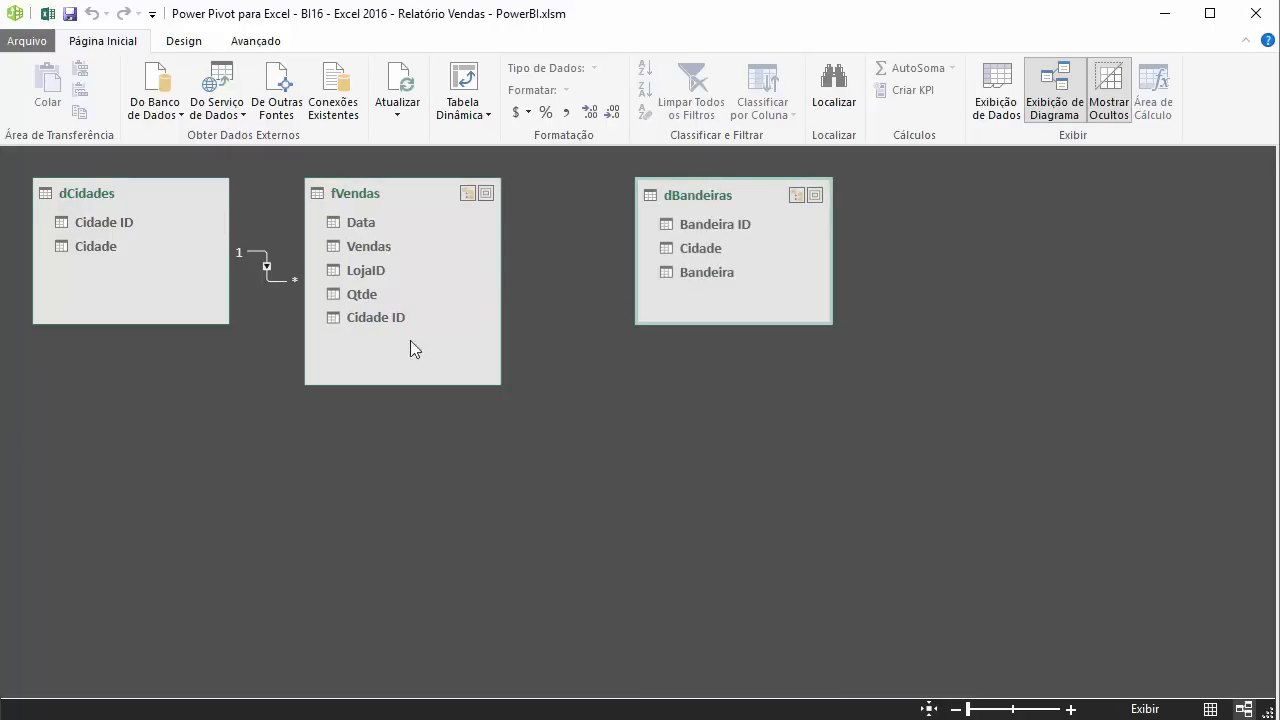
left_click(383, 317)
left_click_drag(375, 319, 710, 226)
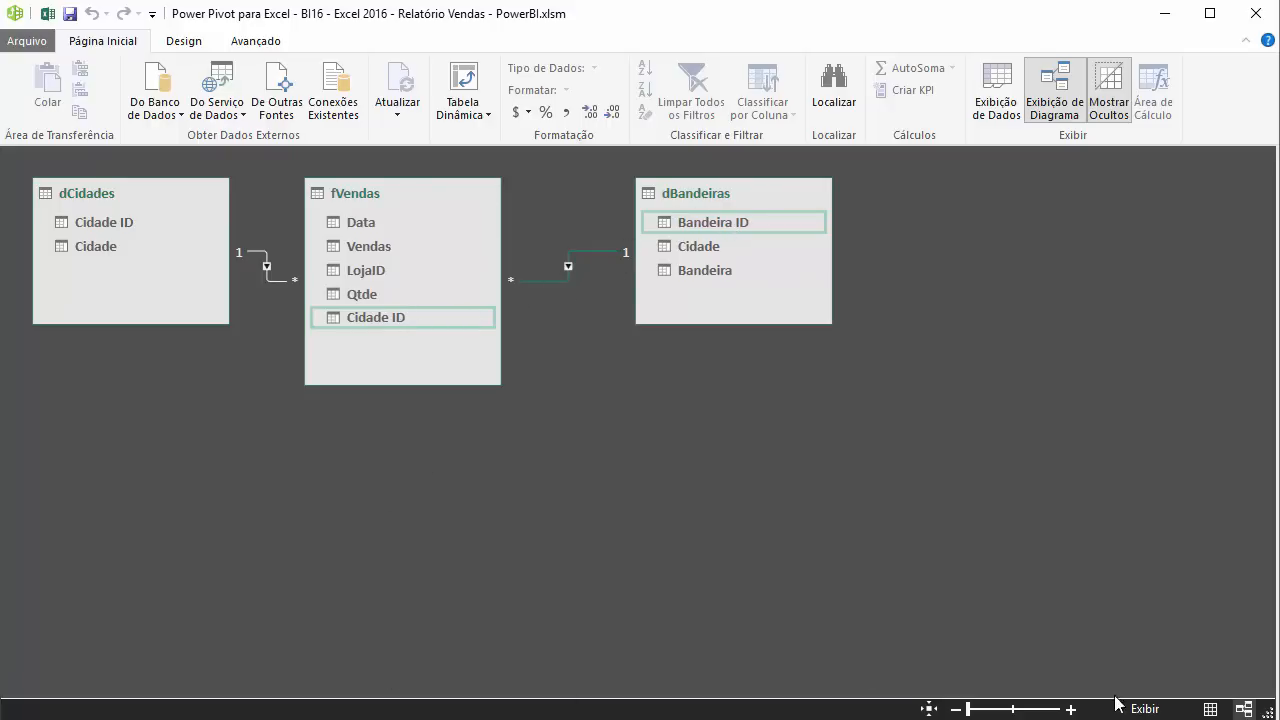
- Return to the data view, show the fVendas table and enlarge its calculation area
left_click(1210, 709)
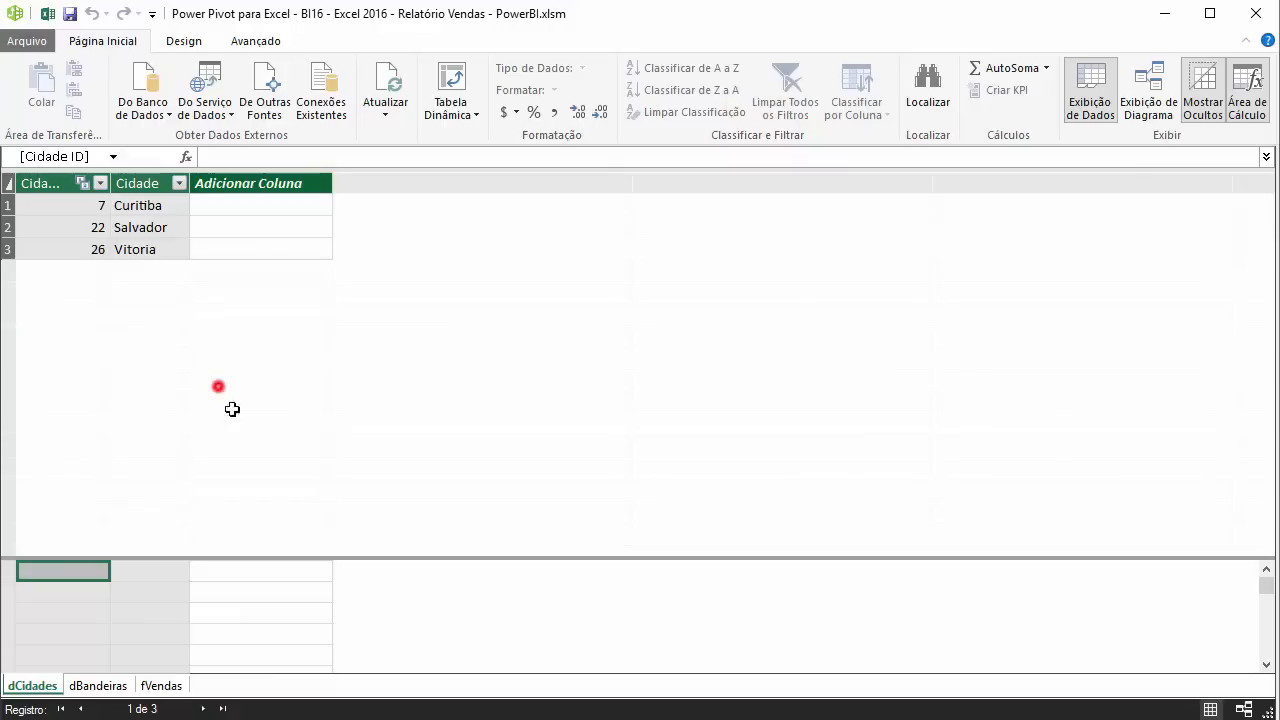
left_click(98, 686)
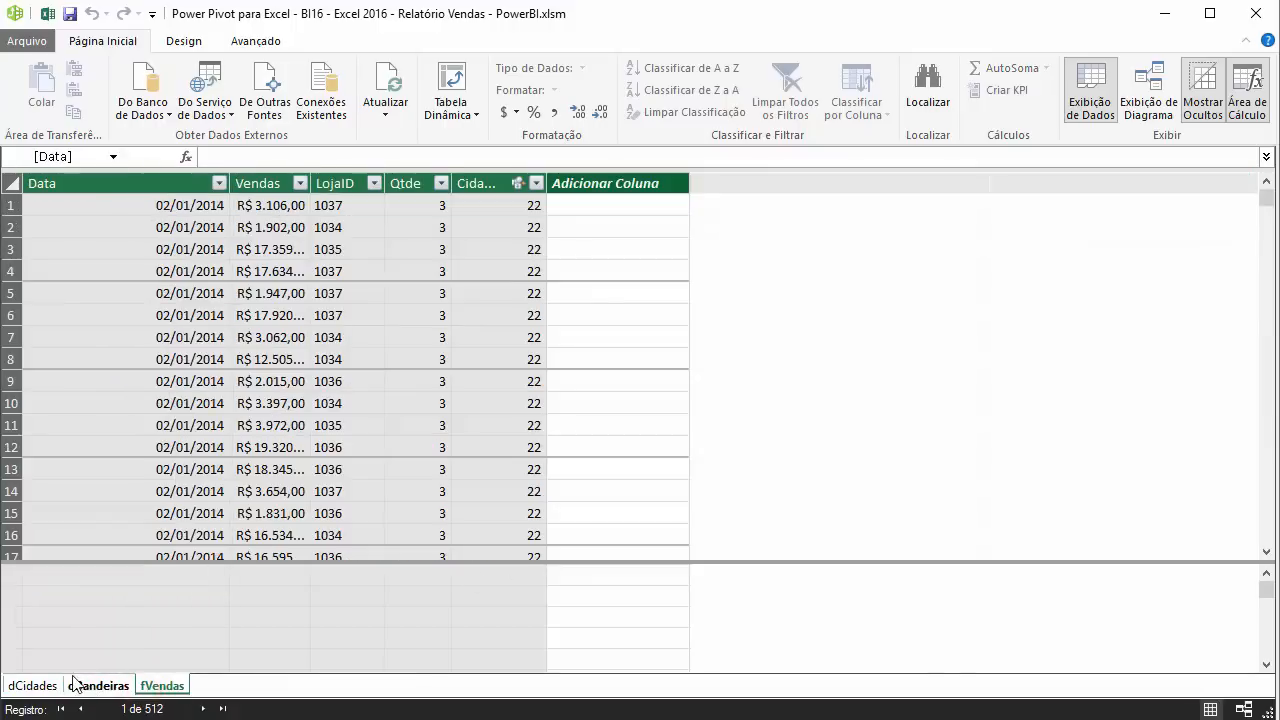
left_click(88, 686)
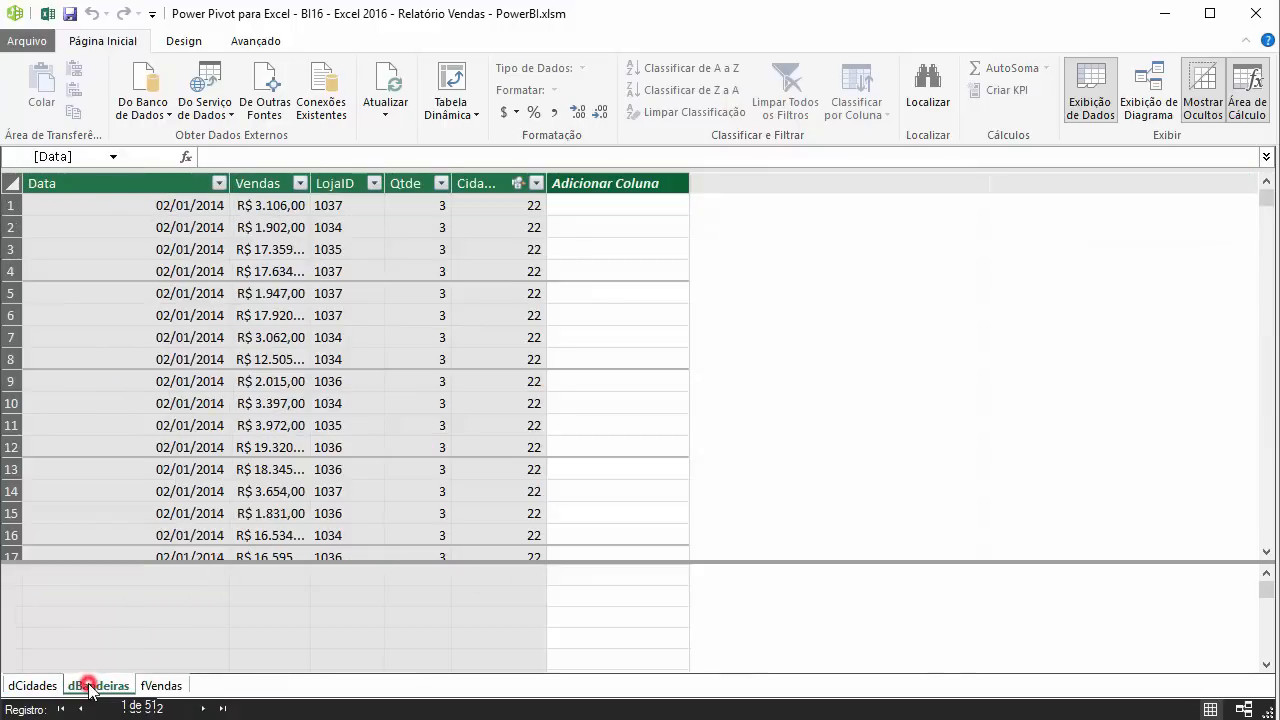
left_click(152, 686)
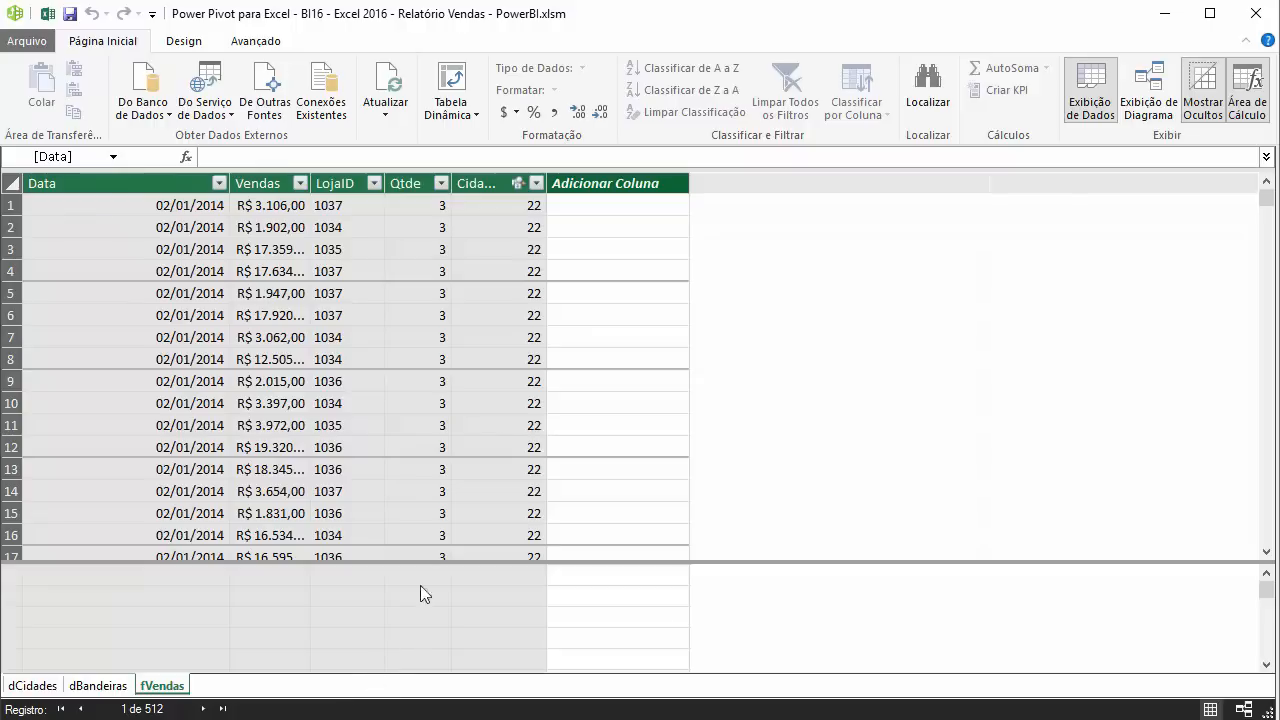
left_click_drag(424, 562, 454, 379)
- Widen the Vendas, LojaID, Qtde and Cidade ID columns of the fVendas table
left_click_drag(305, 181, 573, 183)
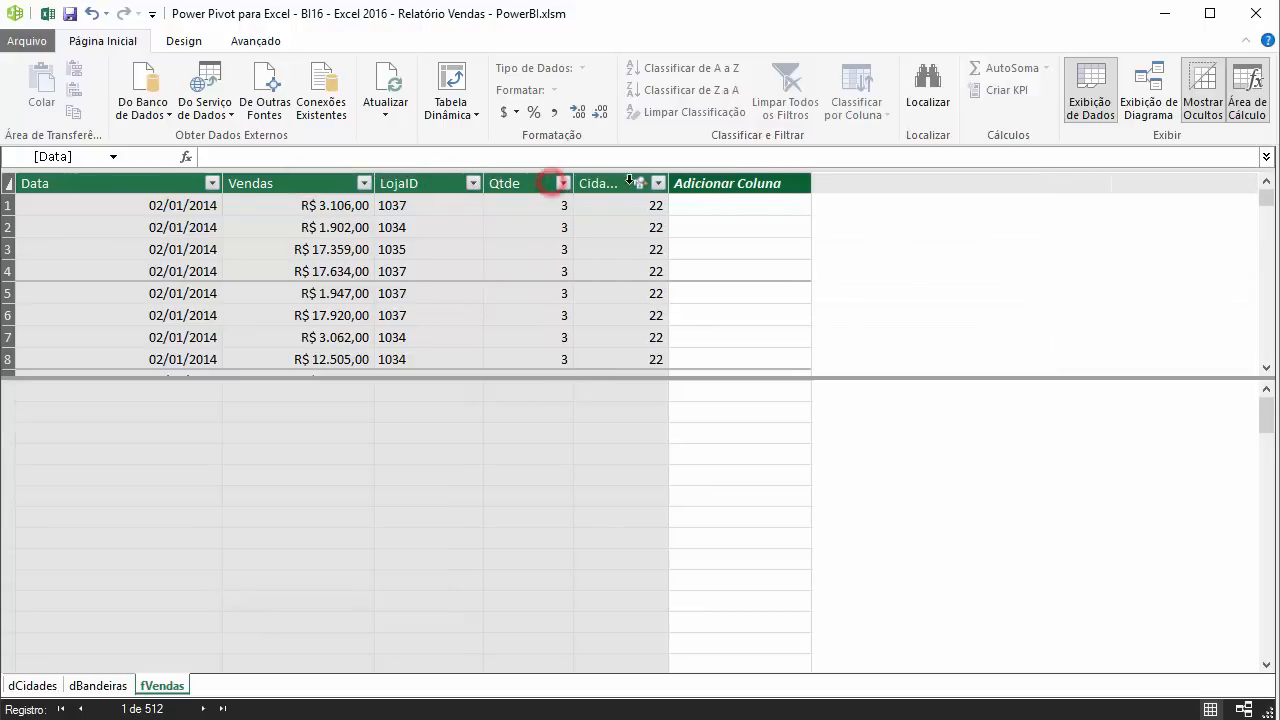
left_click(263, 493)
left_click(286, 448)
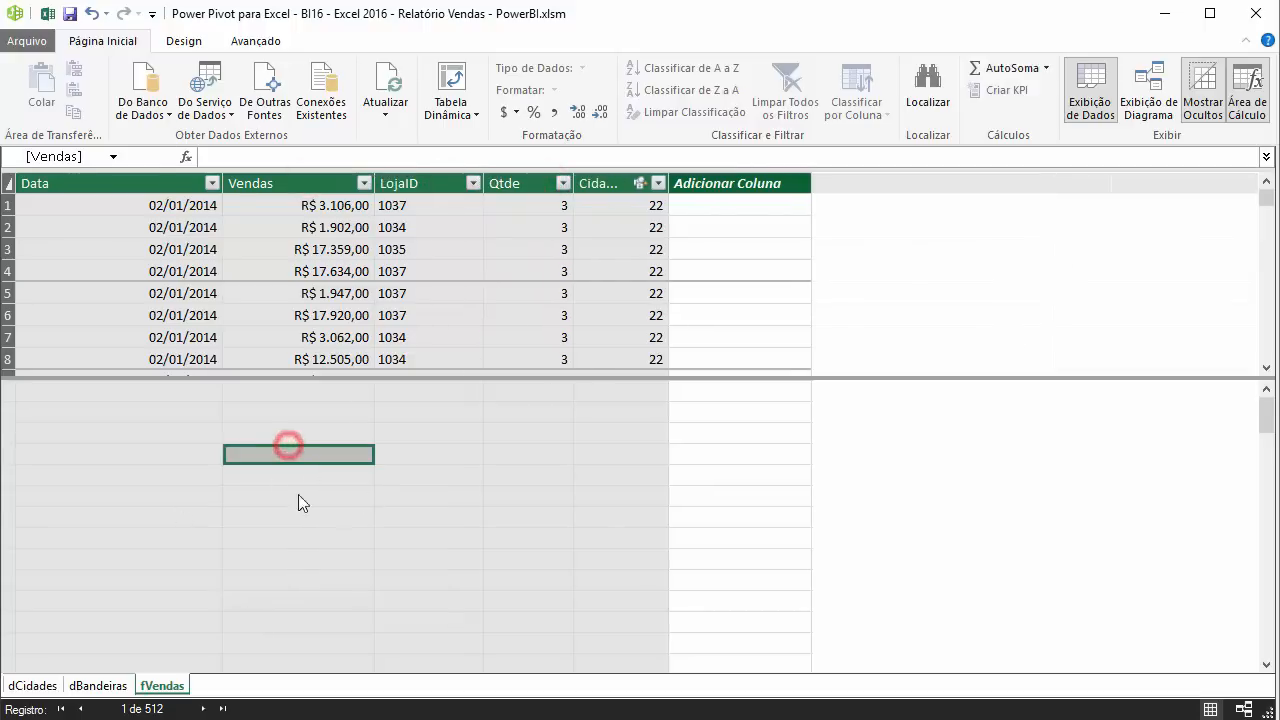
left_click(418, 521)
left_click(403, 497)
left_click(315, 471)
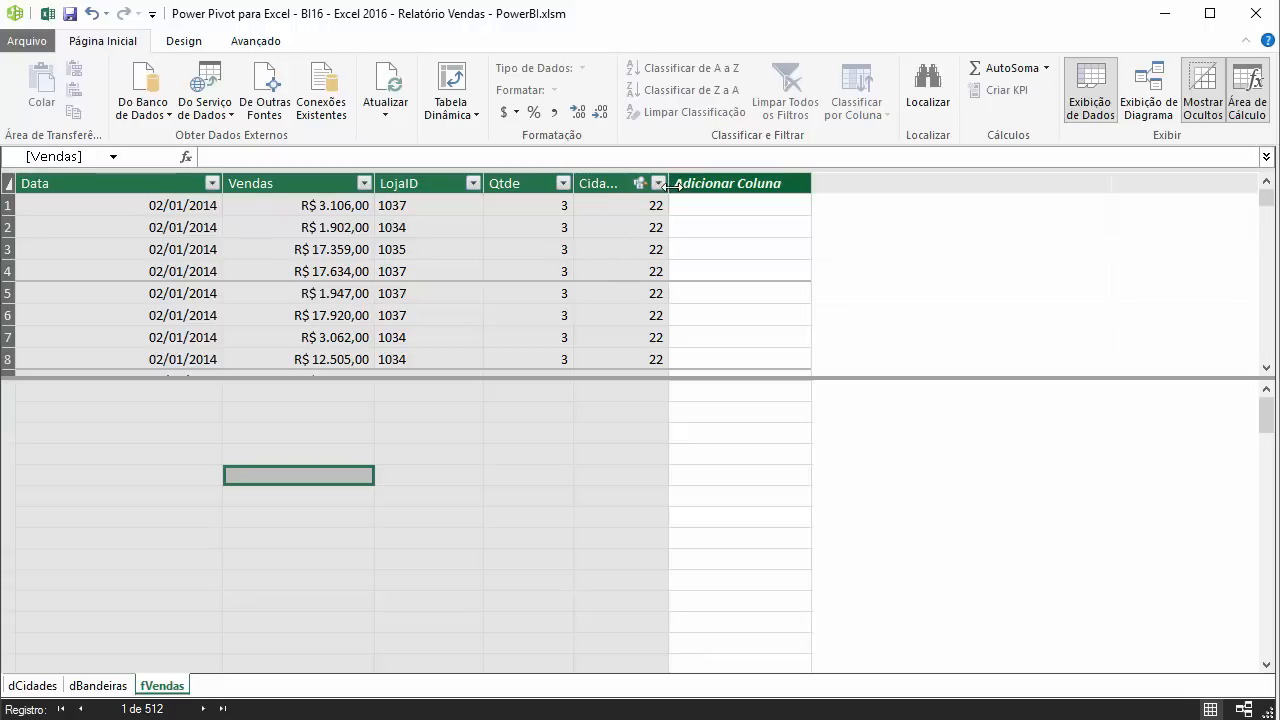
left_click_drag(670, 185, 709, 185)
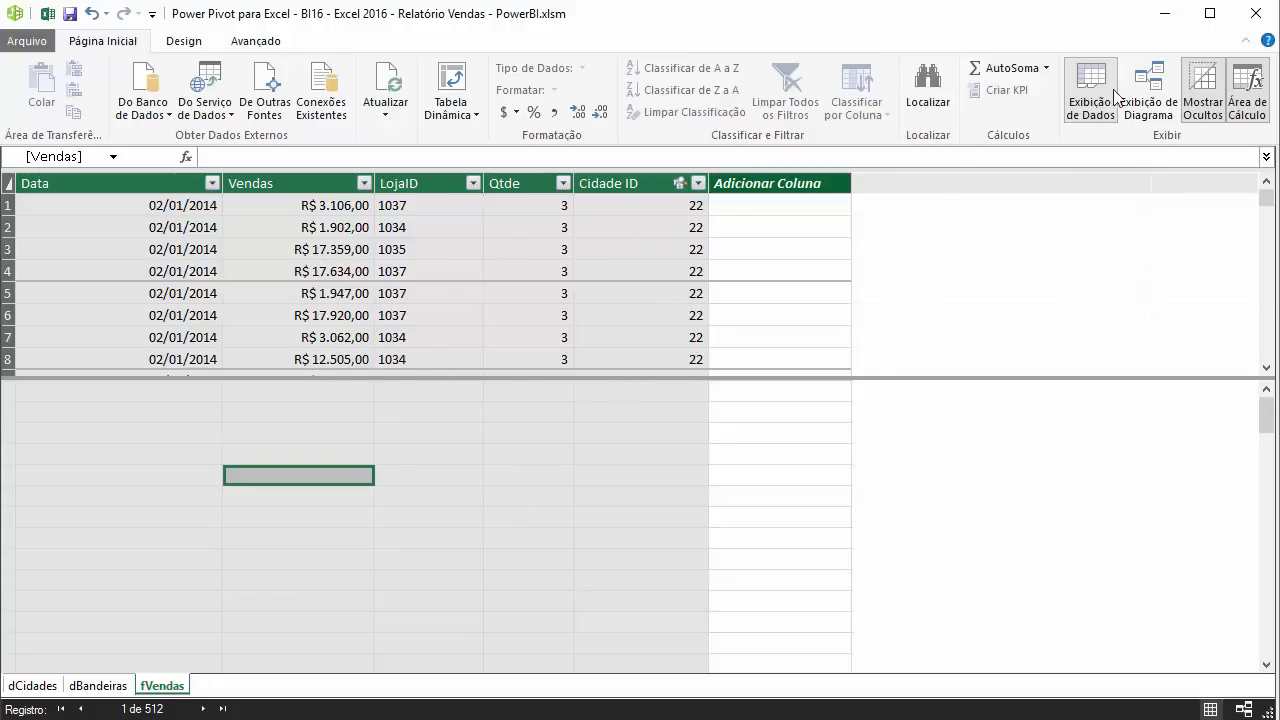
- Reopen the diagram view and place fVendas midway between dCidades and dBandeiras
left_click(1150, 95)
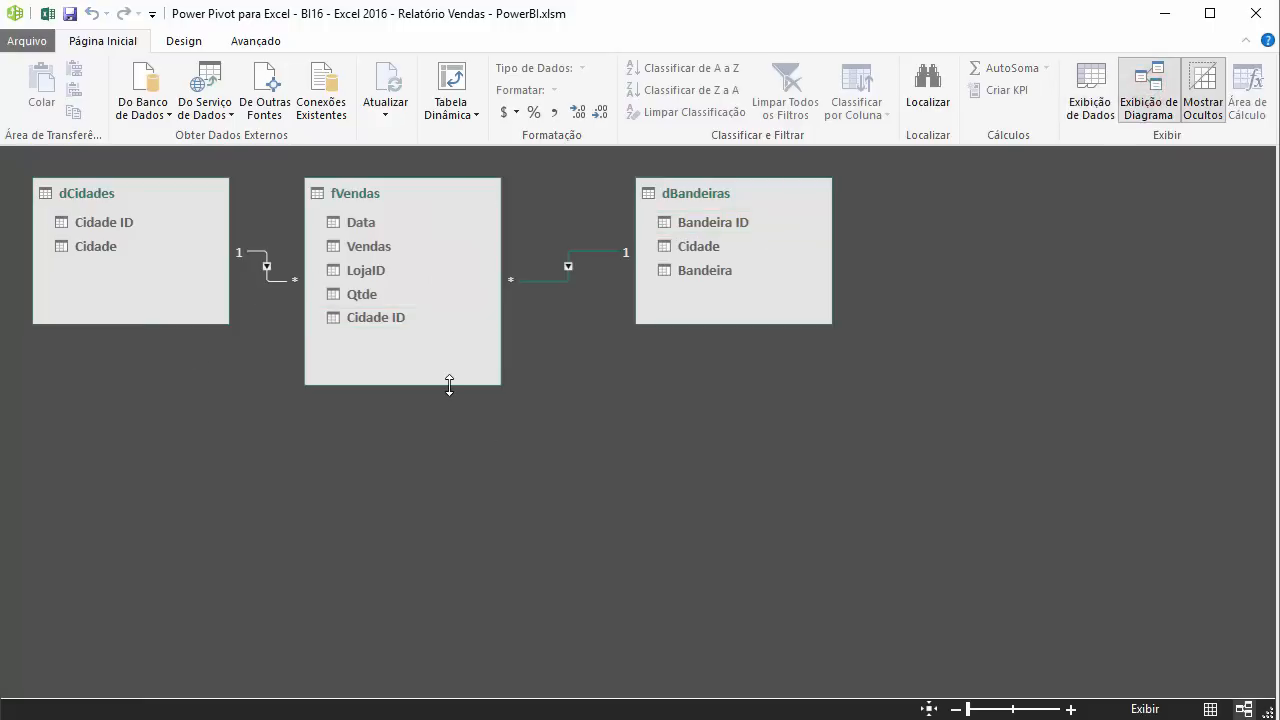
mouse_move(380, 194)
left_mouse_down()
mouse_move(440, 191)
mouse_move(426, 179)
left_mouse_up()
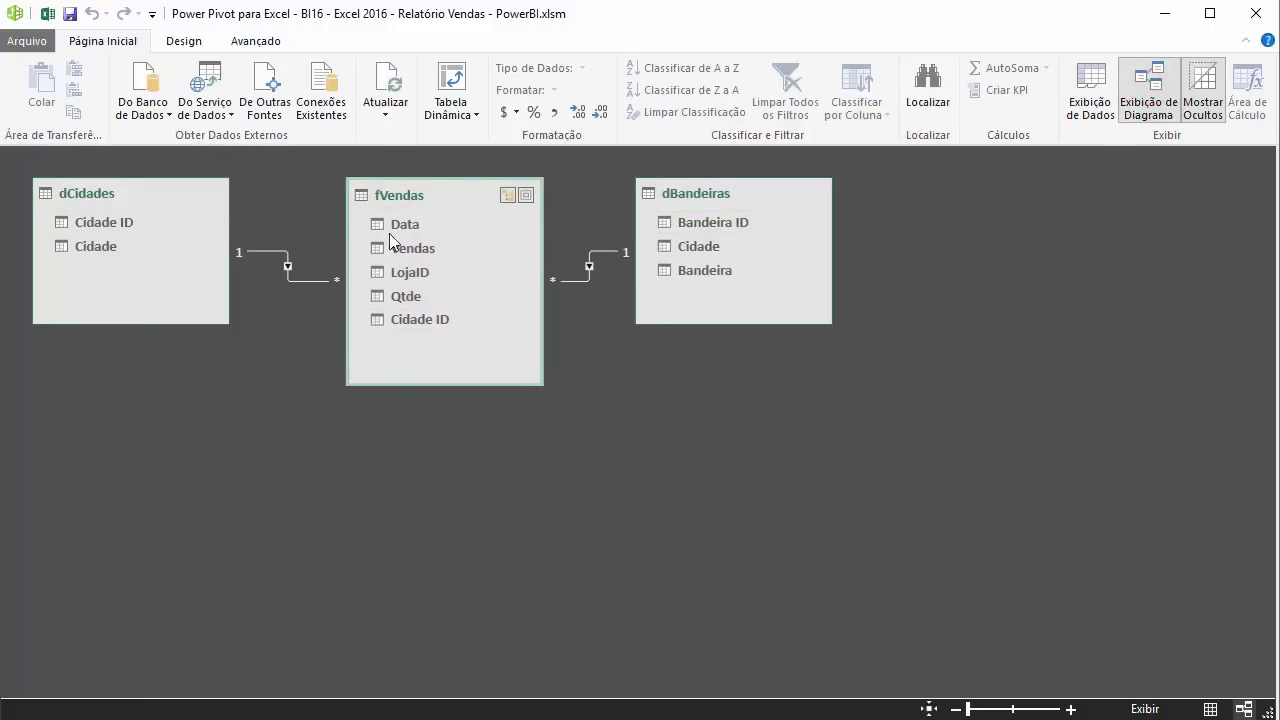
left_click(130, 196)
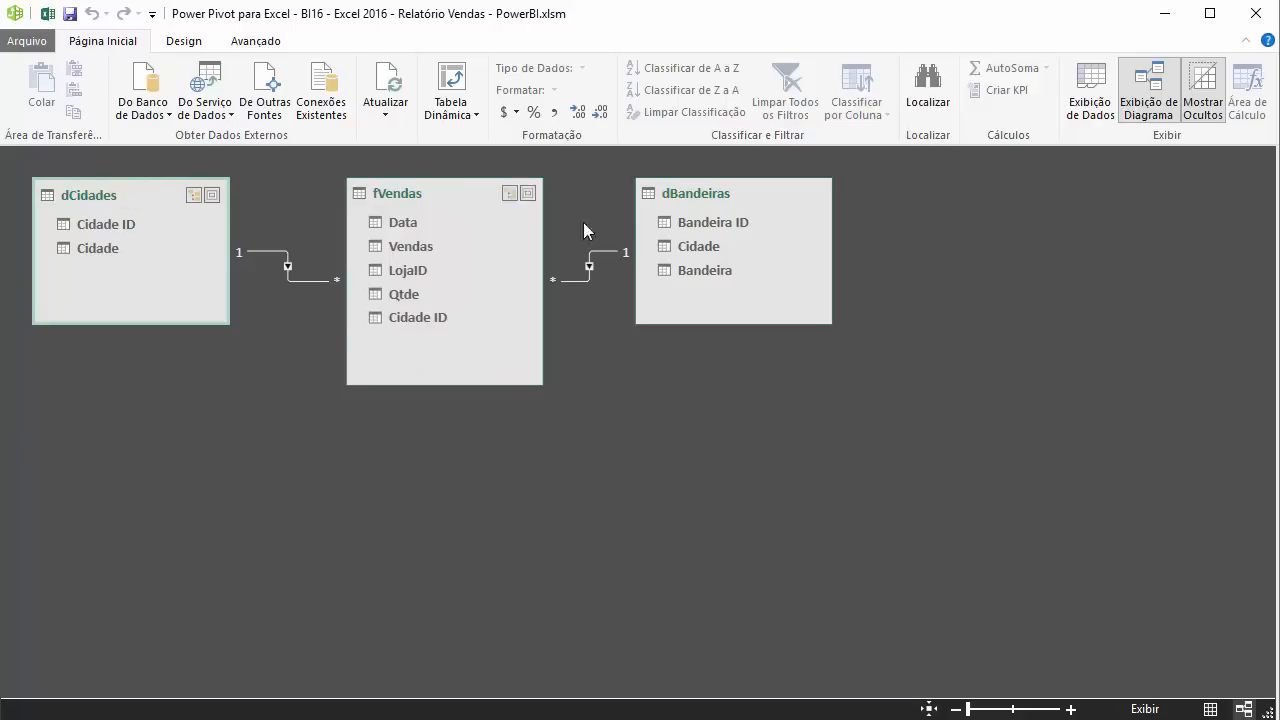
left_click(721, 196)
left_click(433, 193)
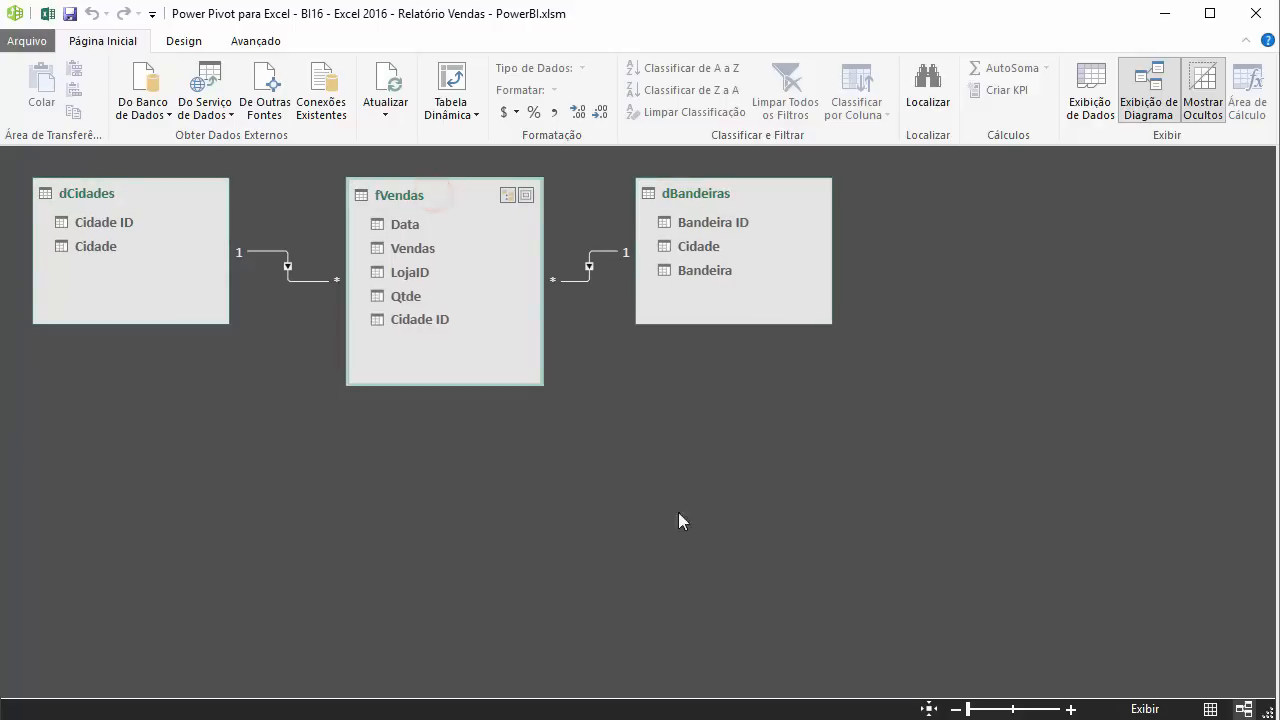
- Return to the data view and add the measure Receita:=SUM(fVendas[Vendas]) in the calculation area under the Data column
left_click(1210, 707)
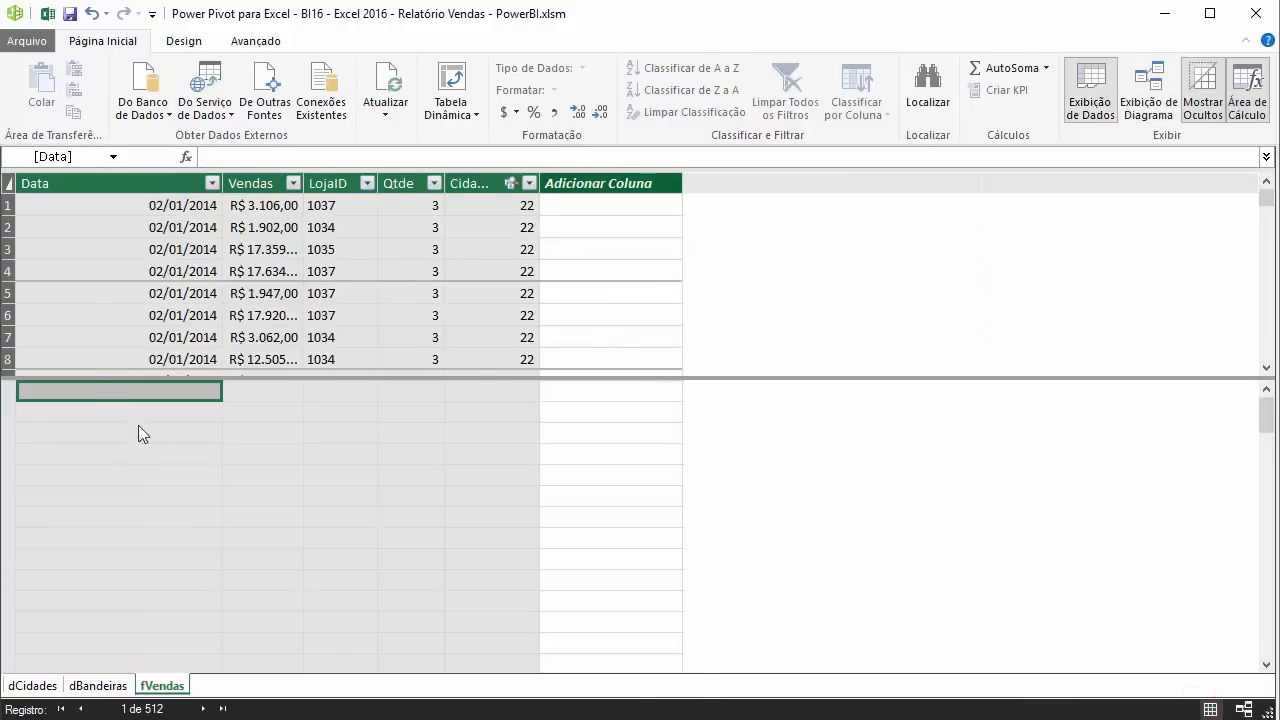
left_click(126, 390)
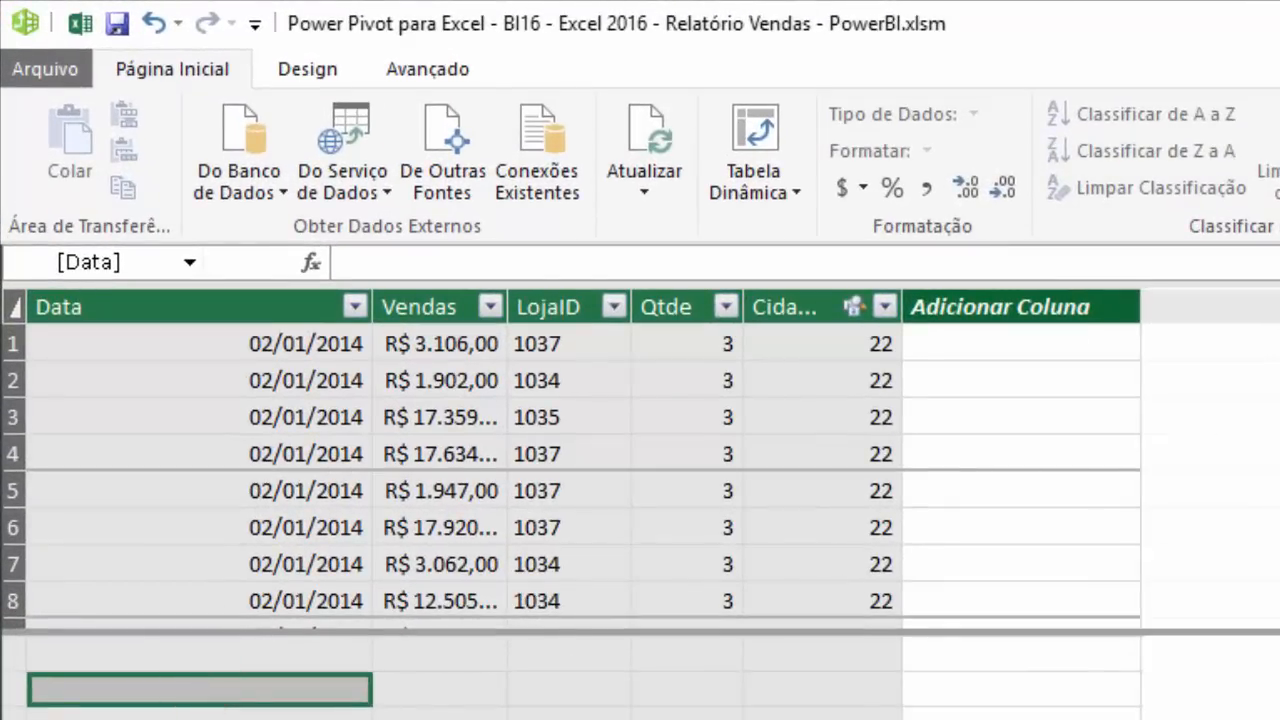
type("Receita:=")
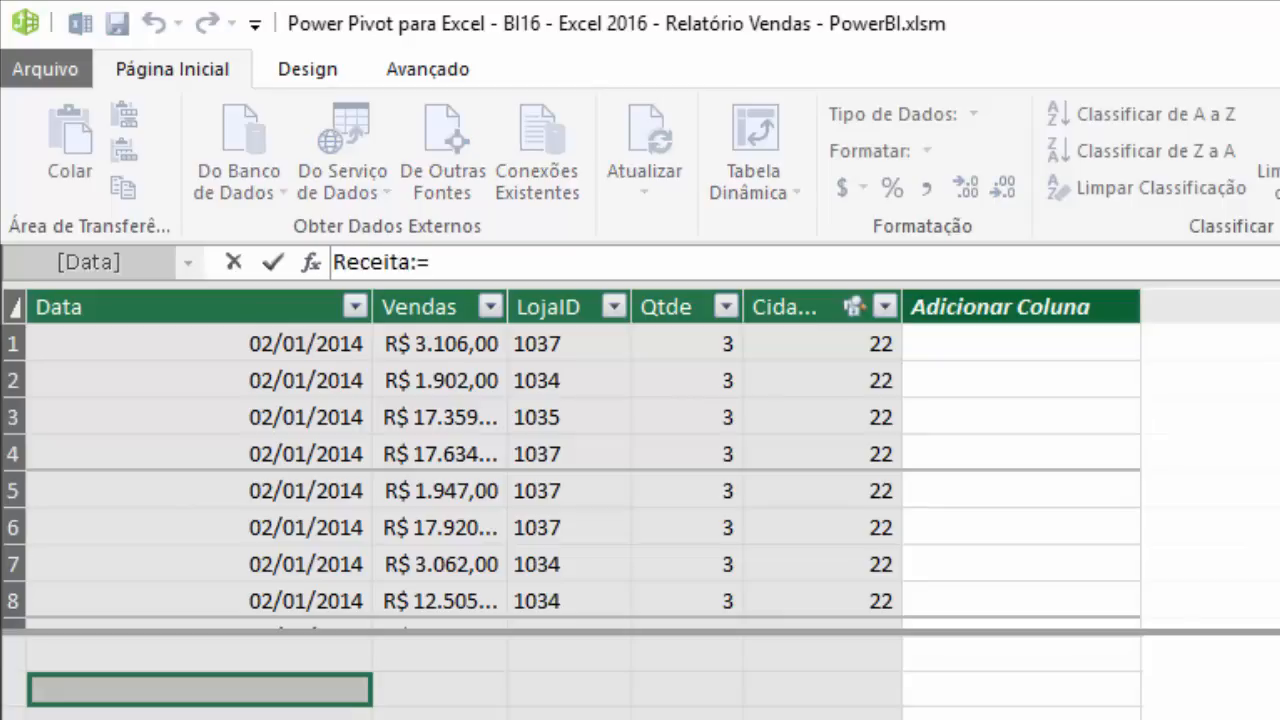
type("sum")
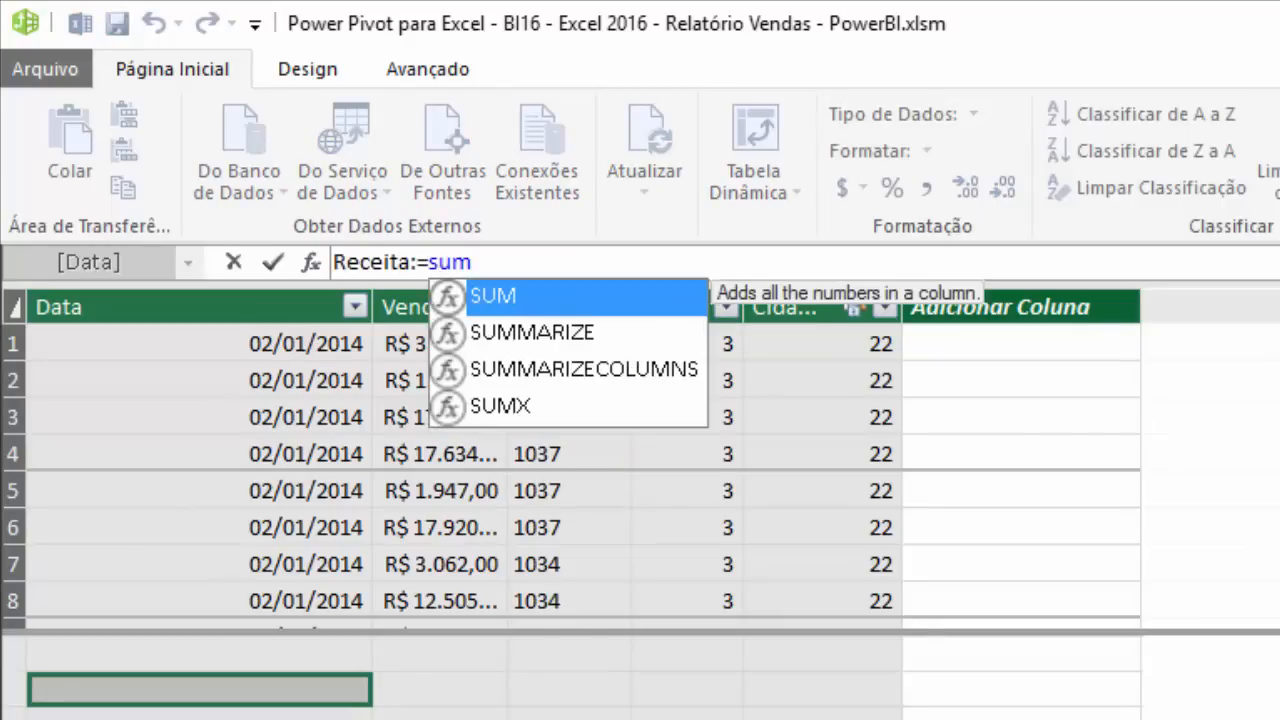
double_click(540, 290)
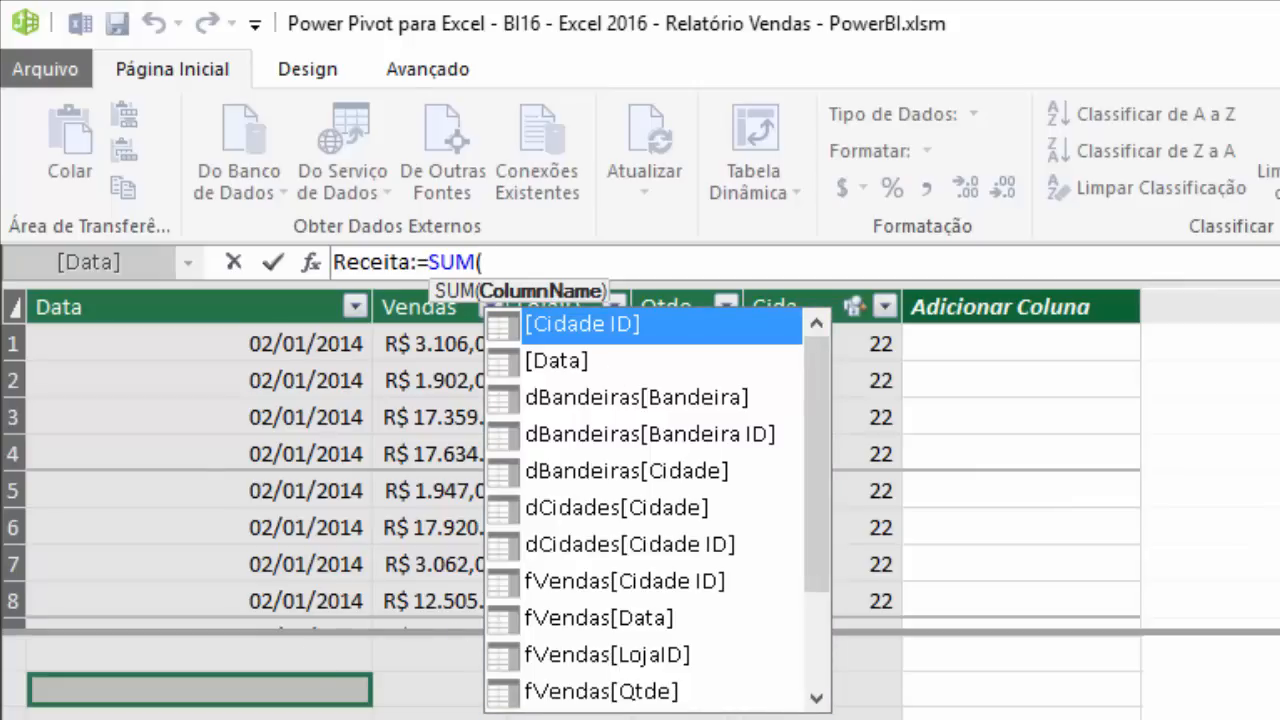
type("f")
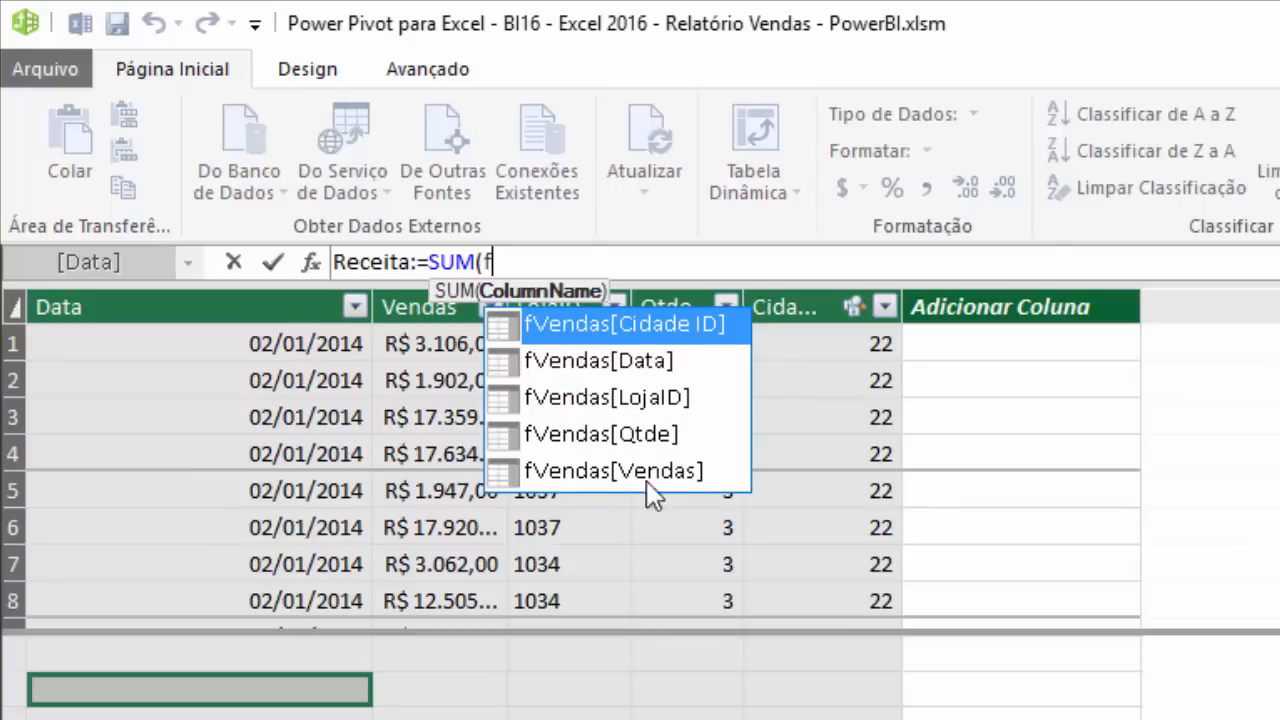
key("Down")
key("Down")
key("Down")
key("Down")
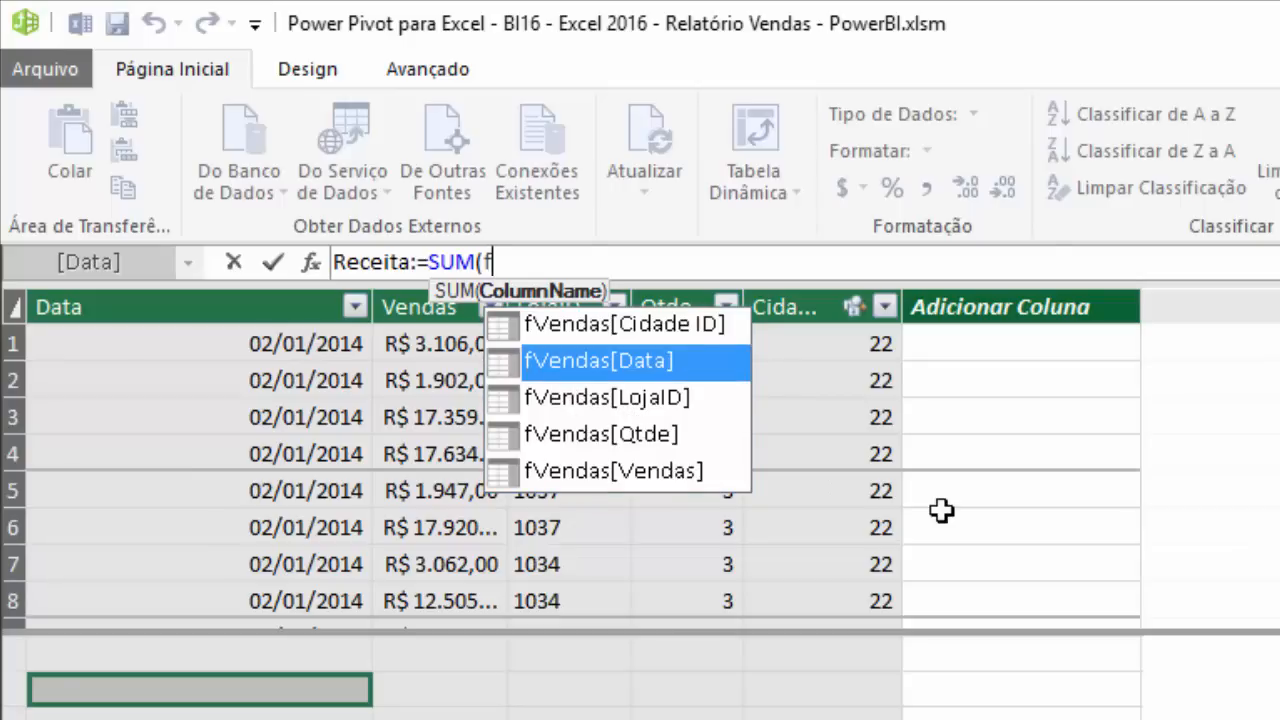
key("Tab")
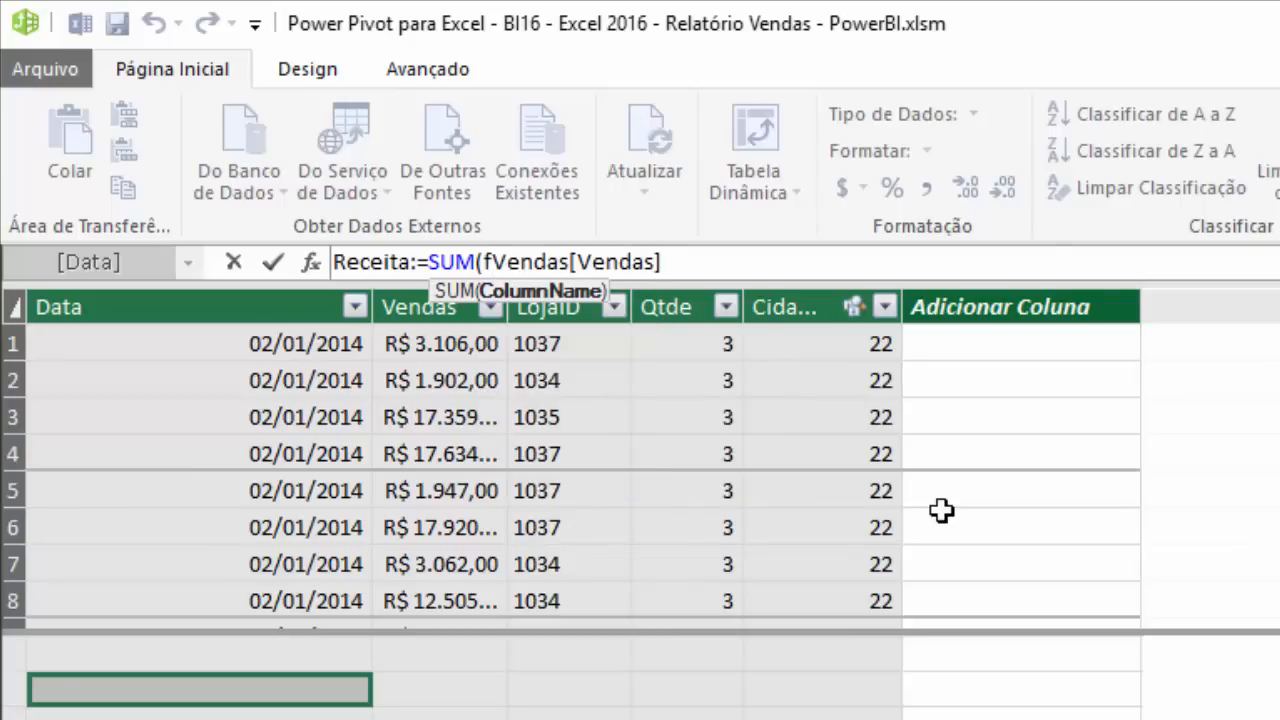
type(")")
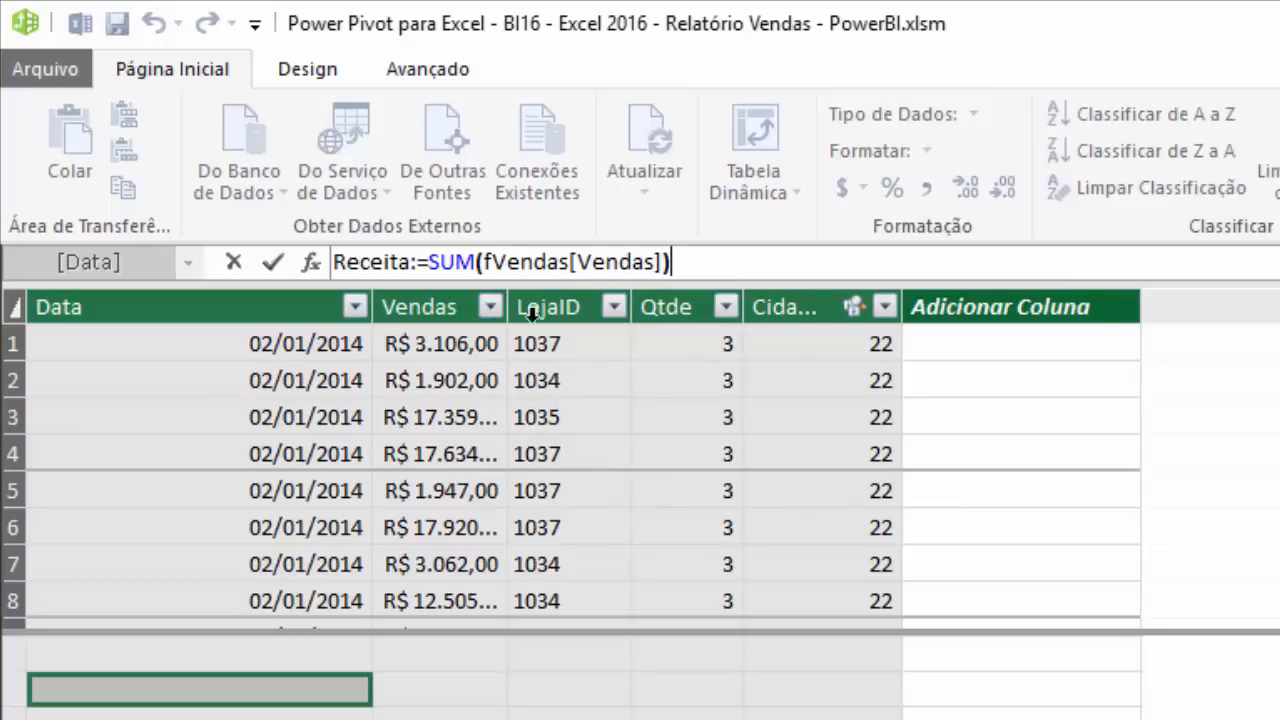
key("Return")
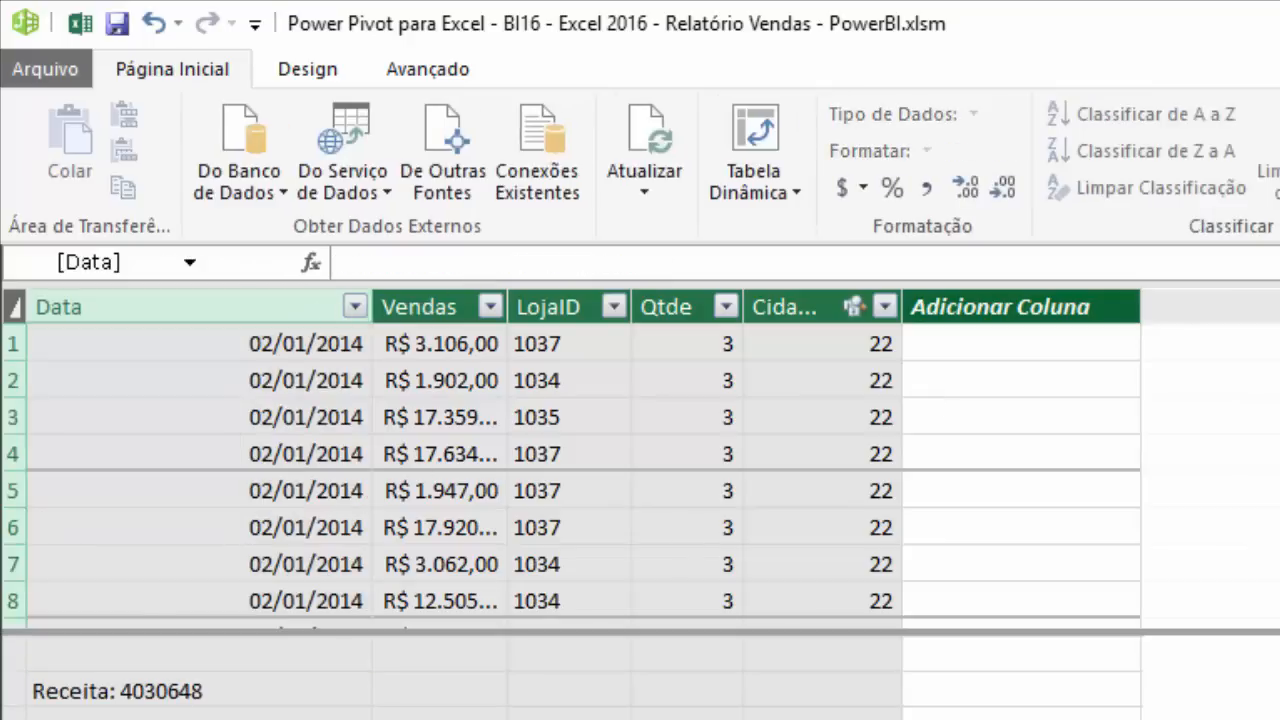
- Format the Receita measure as R$ Português (Brasil) currency
left_click(163, 690)
left_click(863, 189)
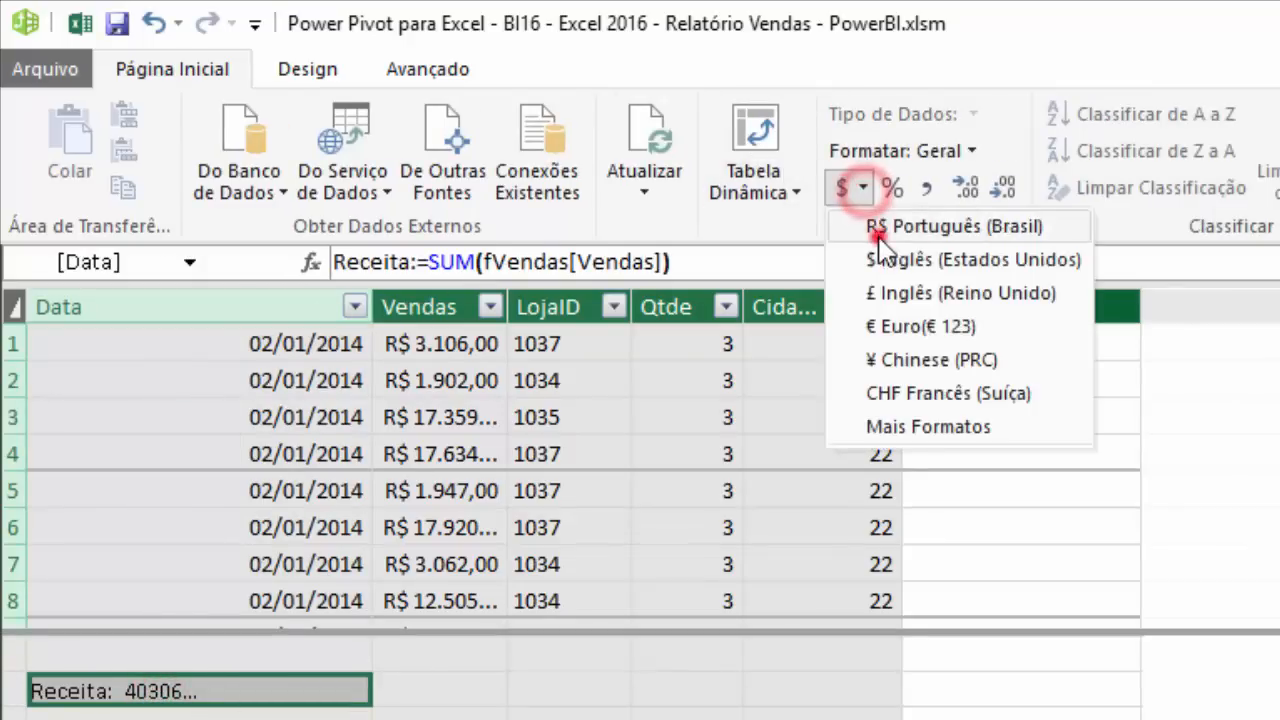
left_click(868, 234)
left_click(151, 686)
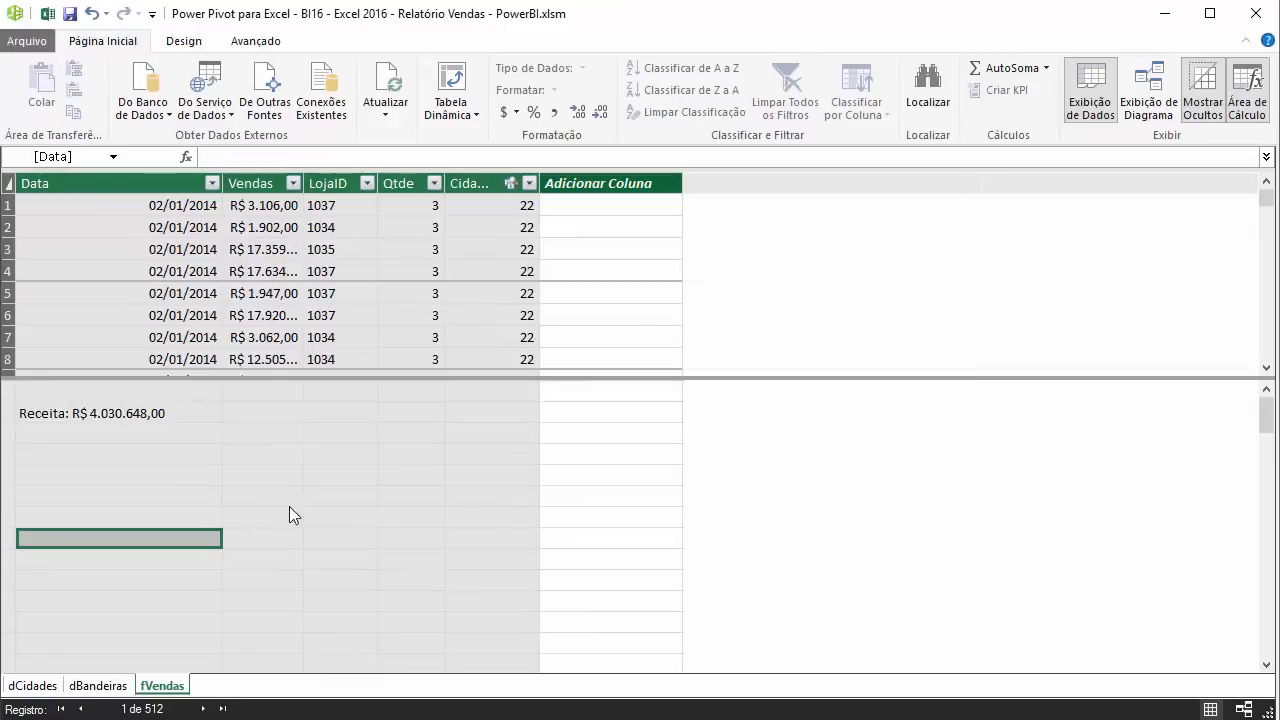
- Examine the Qtde column and how individual sales rows of fVendas relate to their quantities
left_click(356, 464)
left_click(407, 180)
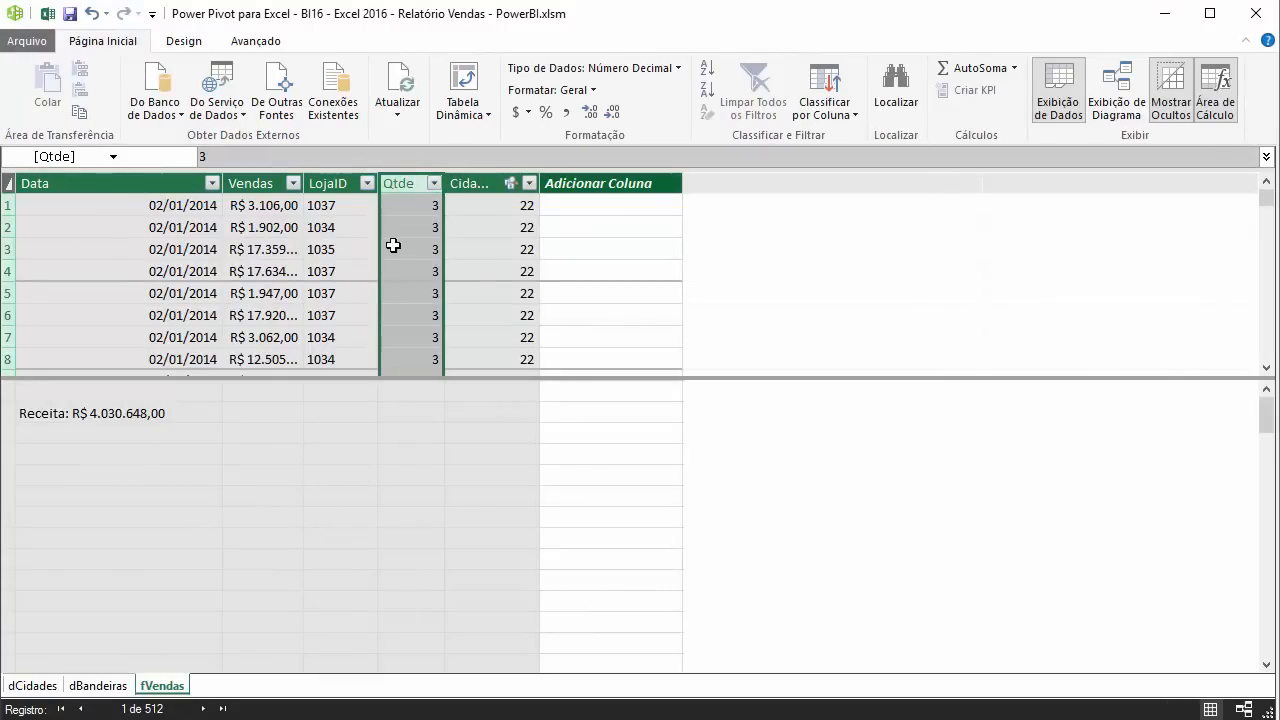
left_click_drag(1273, 198, 867, 172)
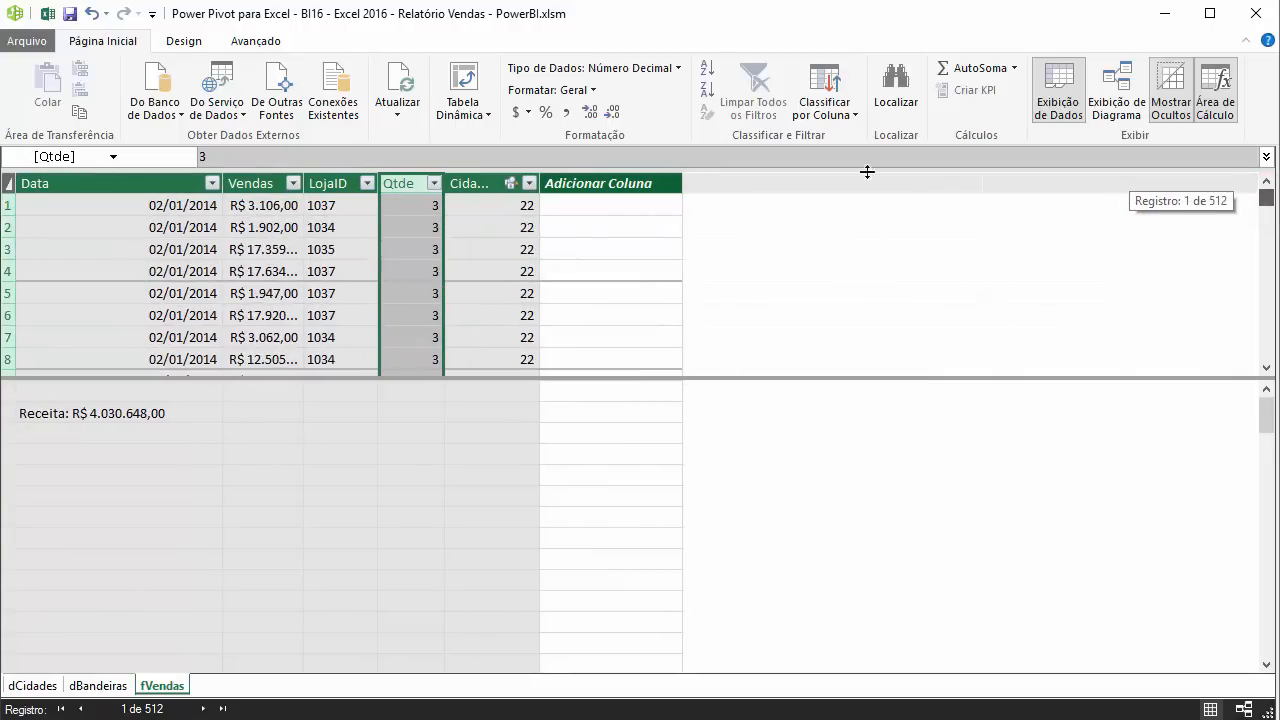
left_click(263, 249)
left_click(45, 228)
left_click(53, 256)
left_click(58, 290)
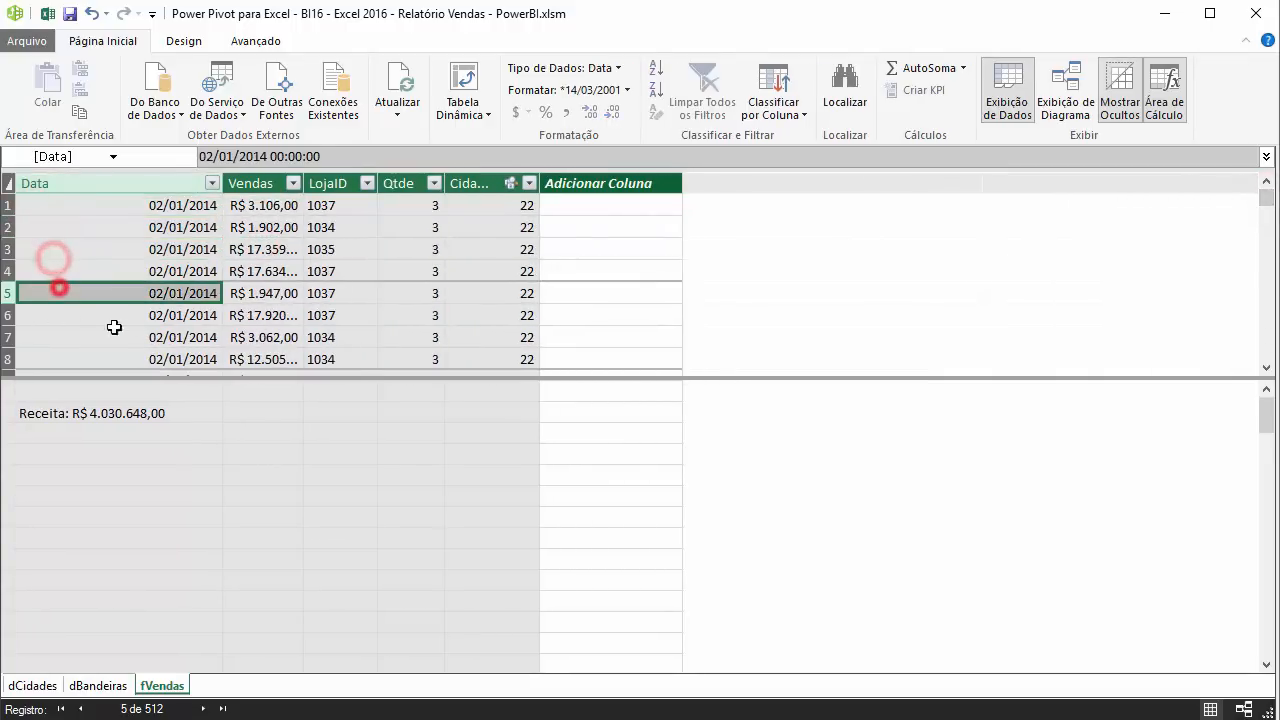
left_click(407, 296)
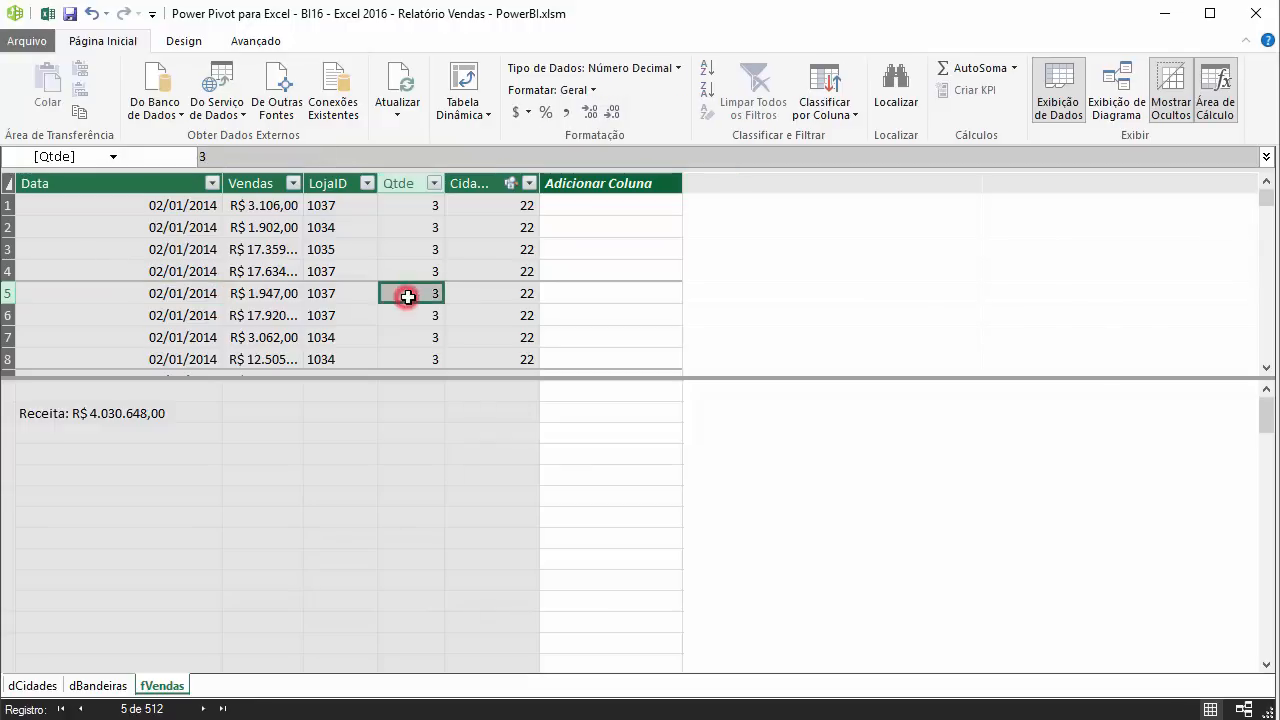
- Add the measure TTL Itens Vendidos:=SUM(fVendas[Qtde]) in the calculation area directly below Receita
left_click(85, 431)
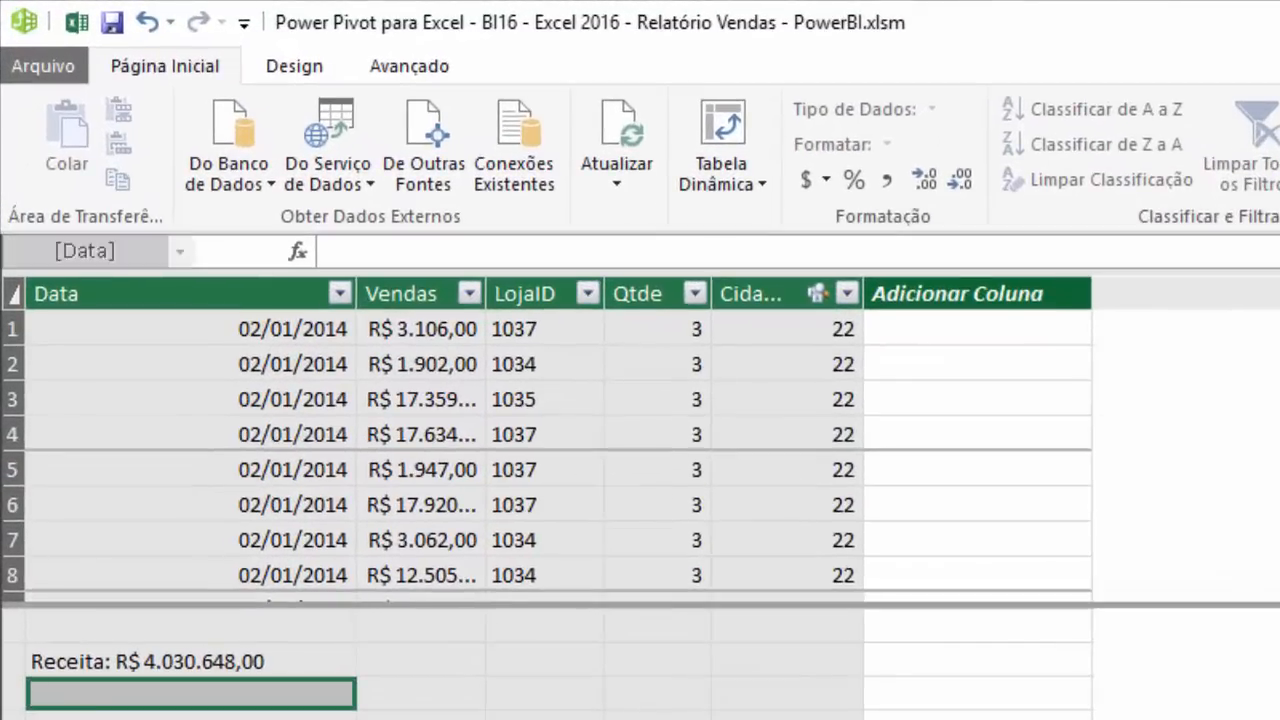
type("T")
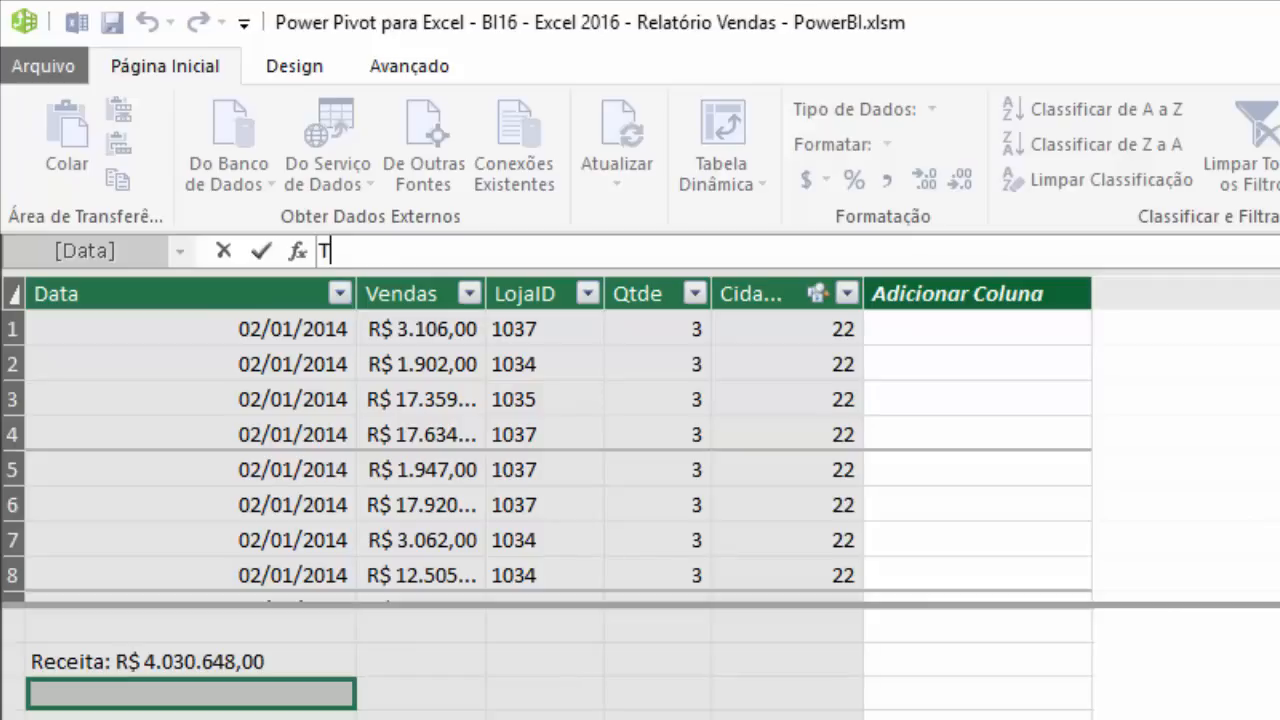
type("TL Itens Vendids")
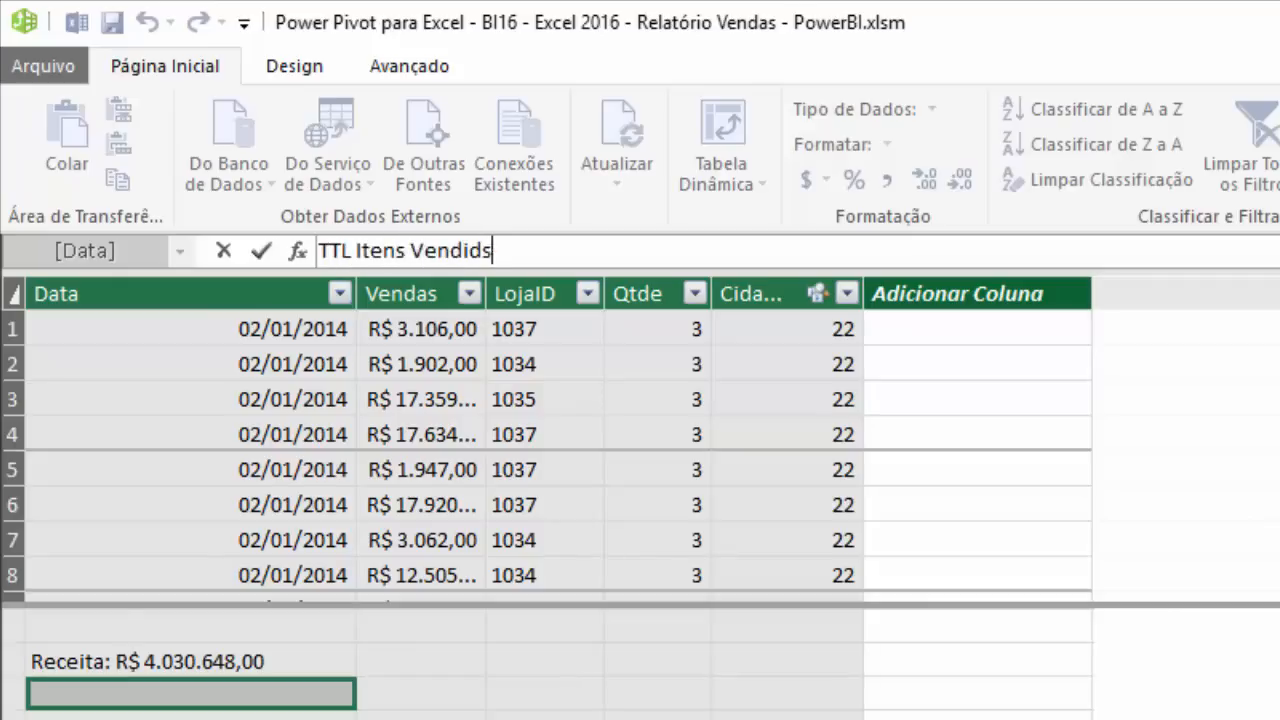
key("BackSpace")
type("os:=SUM(")
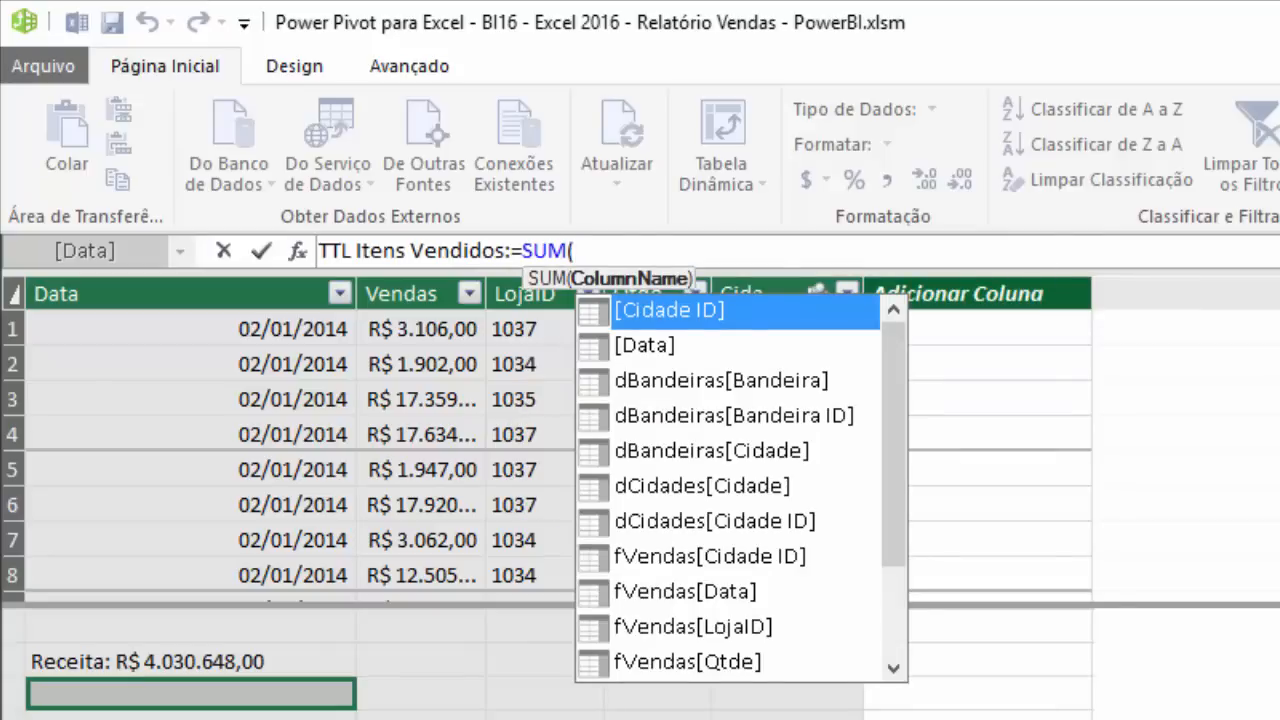
type("fv")
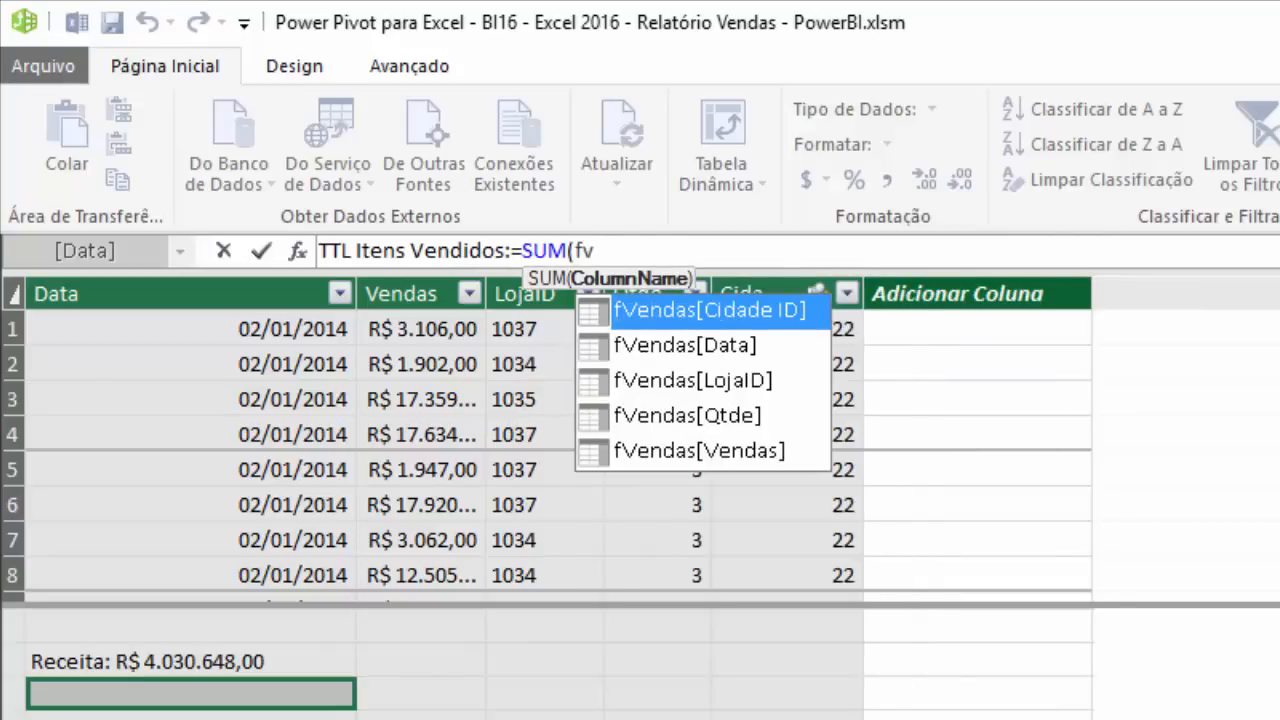
key("Down")
key("Down")
key("Down")
key("Tab")
type(")")
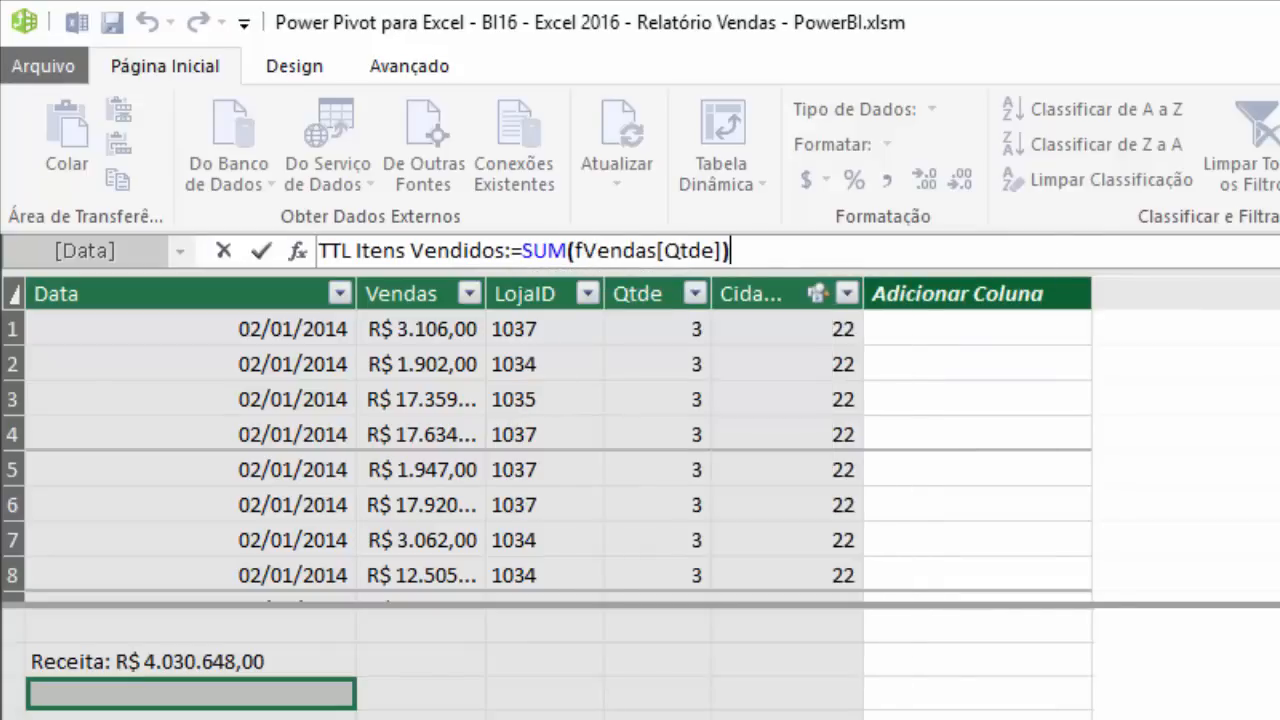
key("Return")
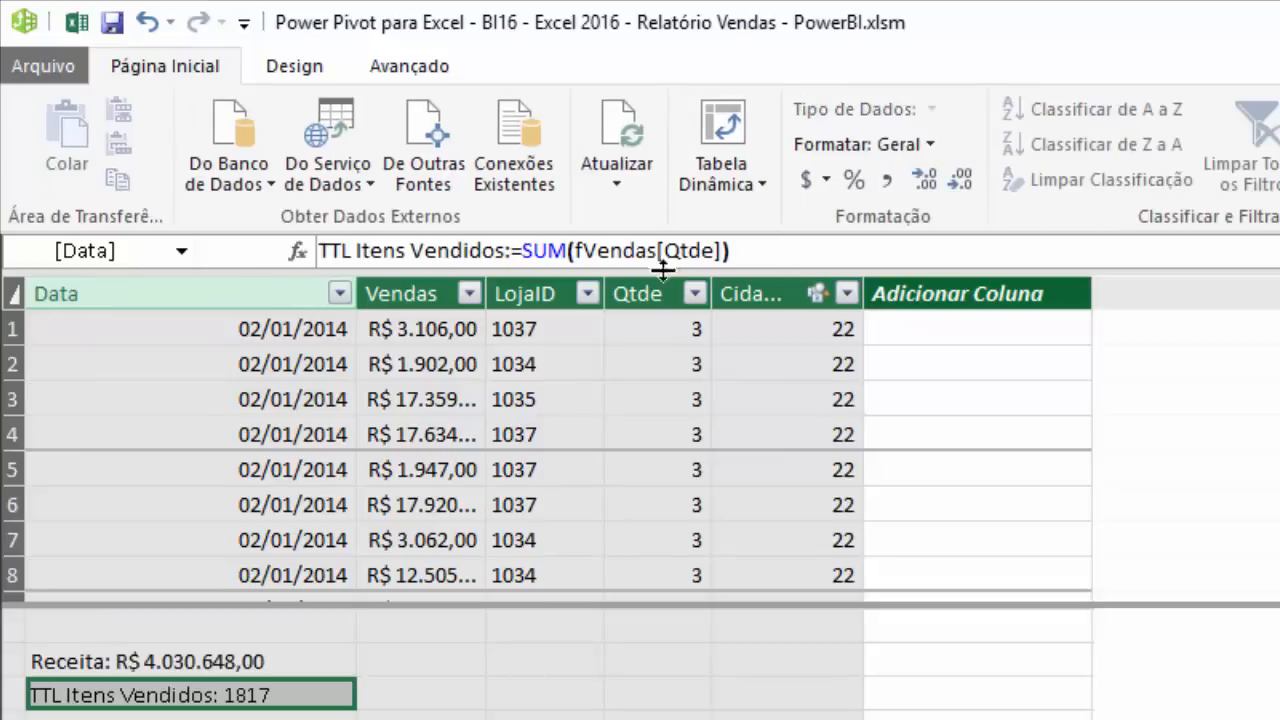
- Format the TTL Itens Vendidos measure as Número Inteiro with a thousands separator
left_click(929, 145)
left_click(903, 255)
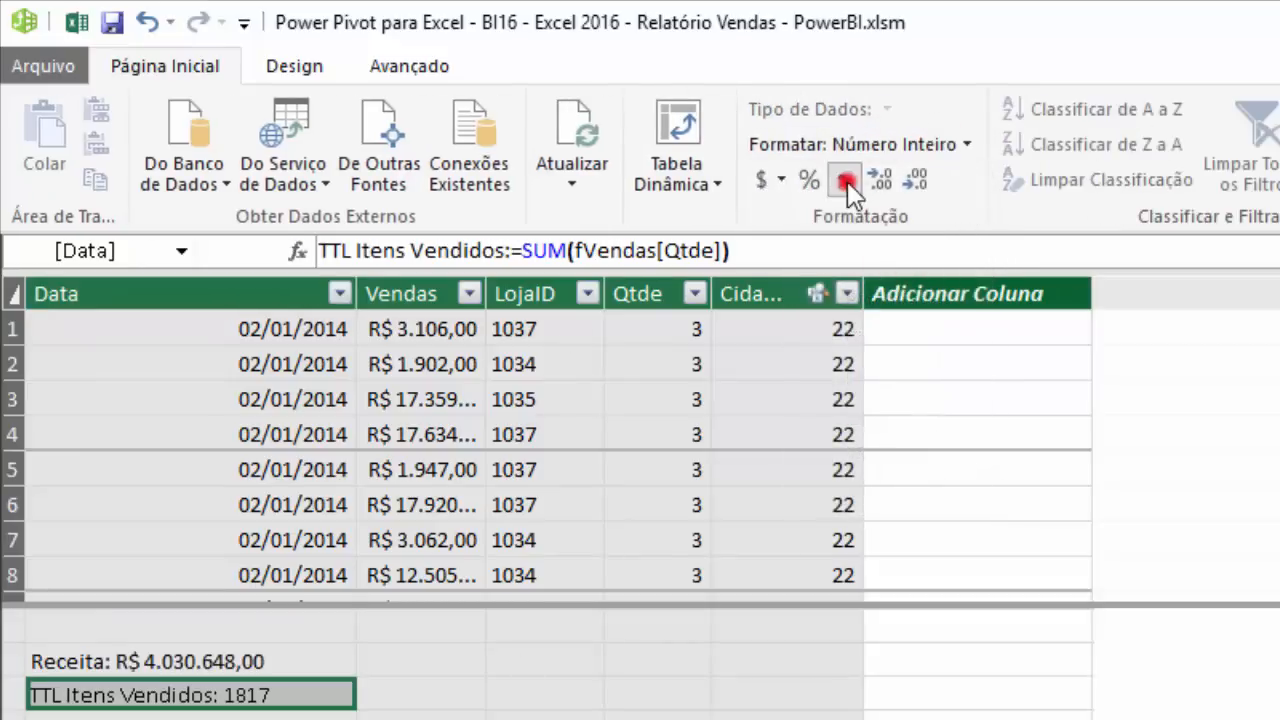
left_click(843, 181)
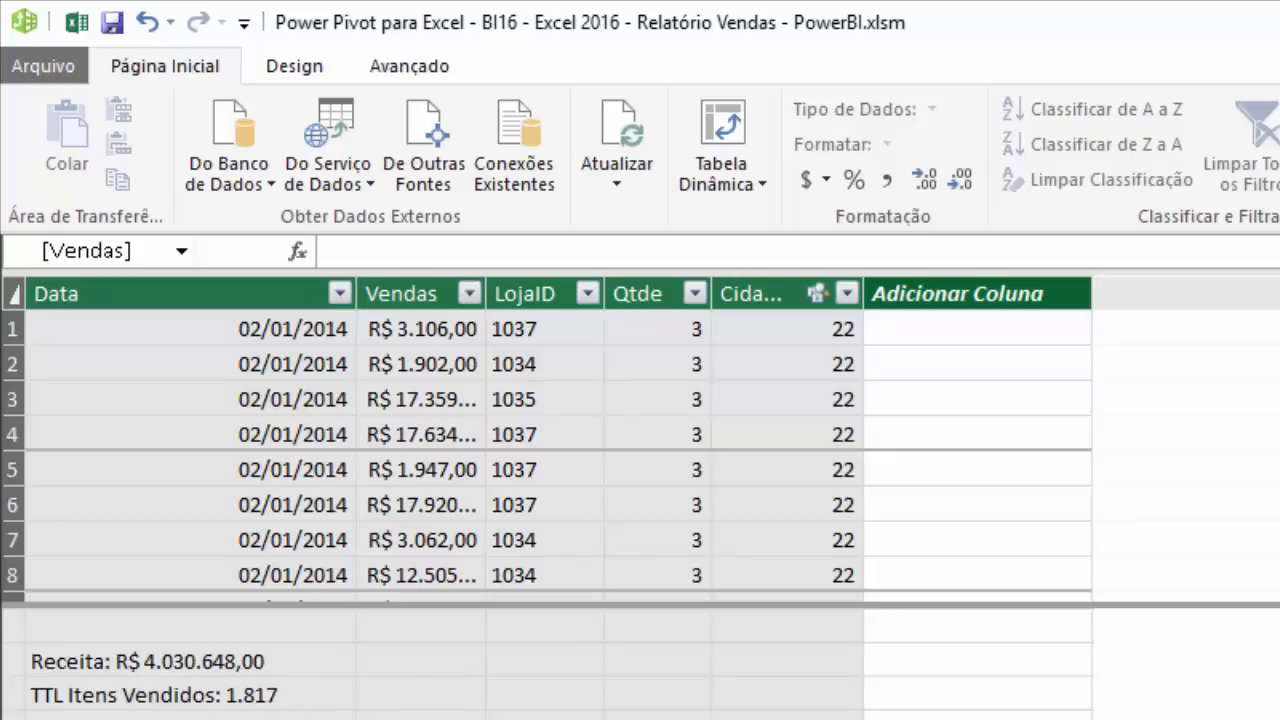
left_click(268, 714)
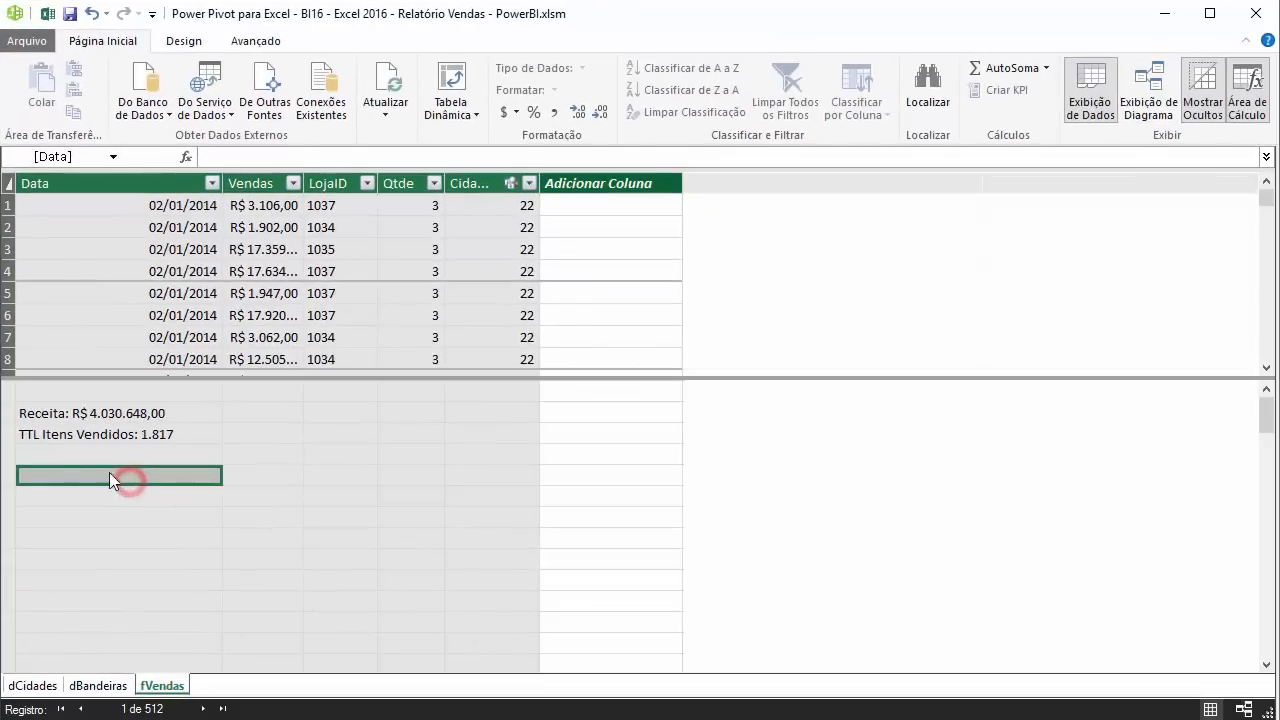
- Examine the rows of fVendas one by one in the Data column as individual sales records
left_click(143, 451)
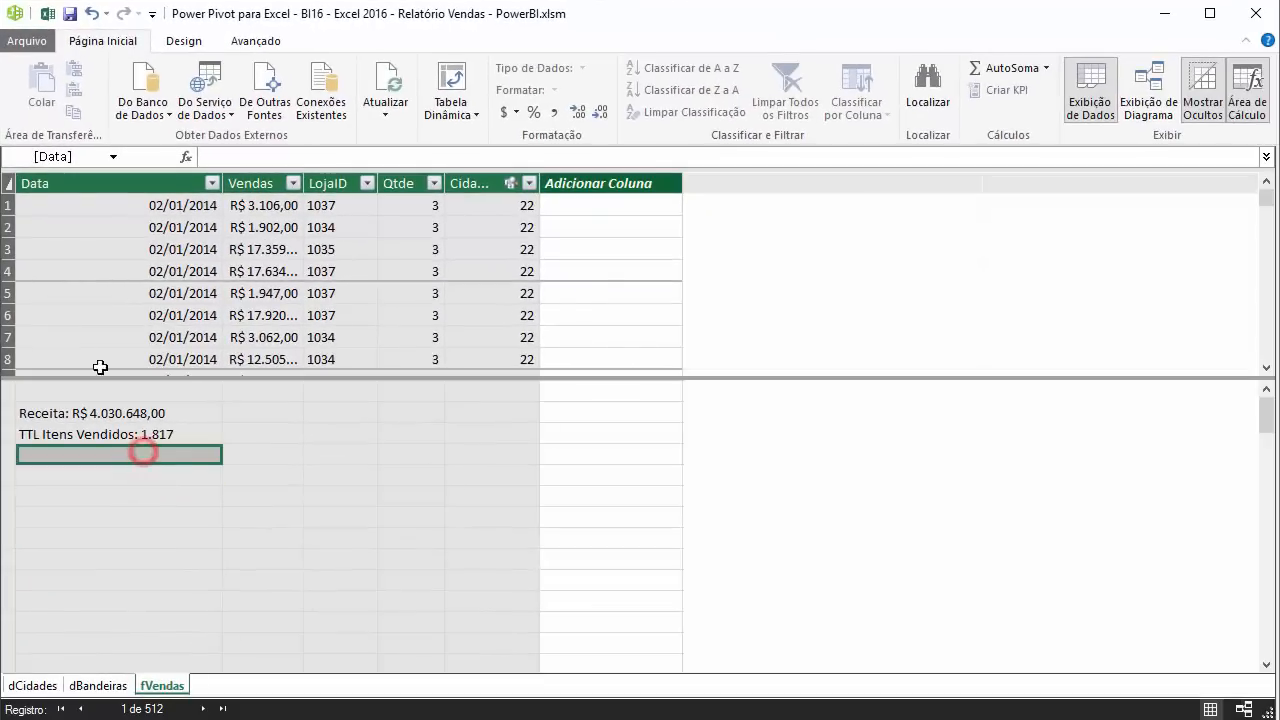
left_click(64, 204)
left_click(60, 229)
left_click(60, 249)
left_click(60, 270)
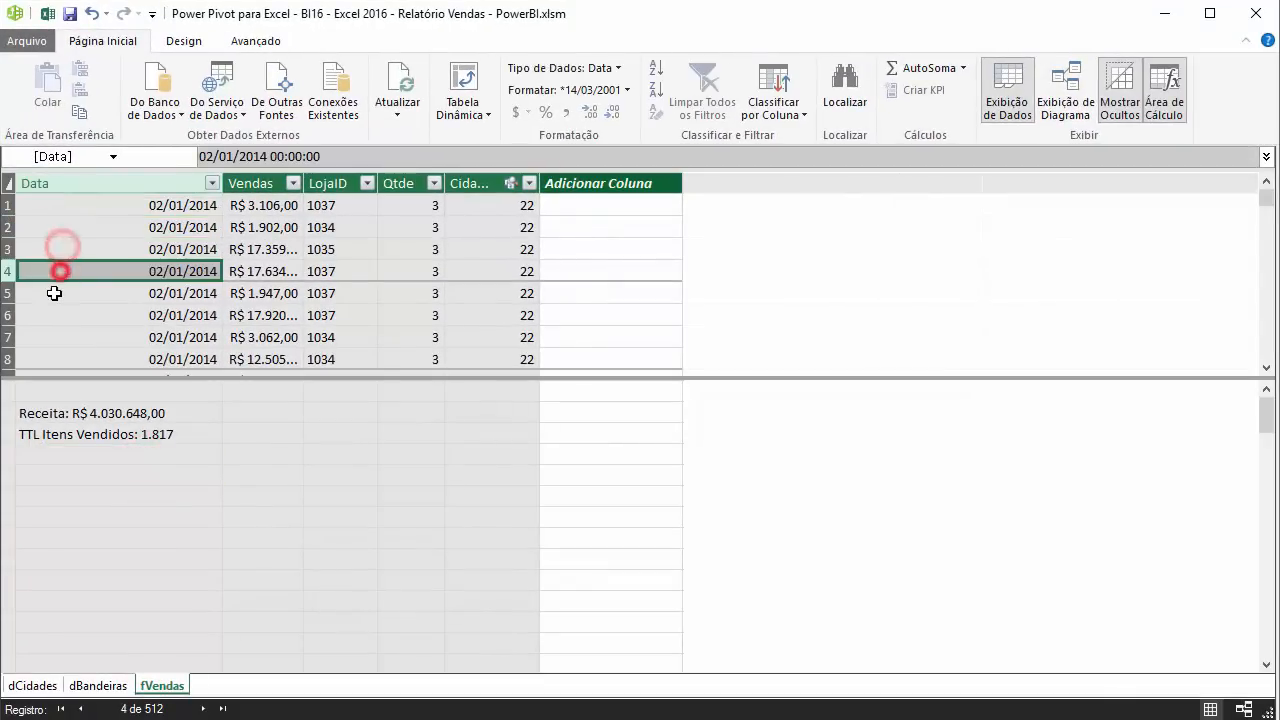
left_click(54, 295)
left_click(58, 335)
left_click(86, 357)
left_click(171, 268)
left_click(155, 227)
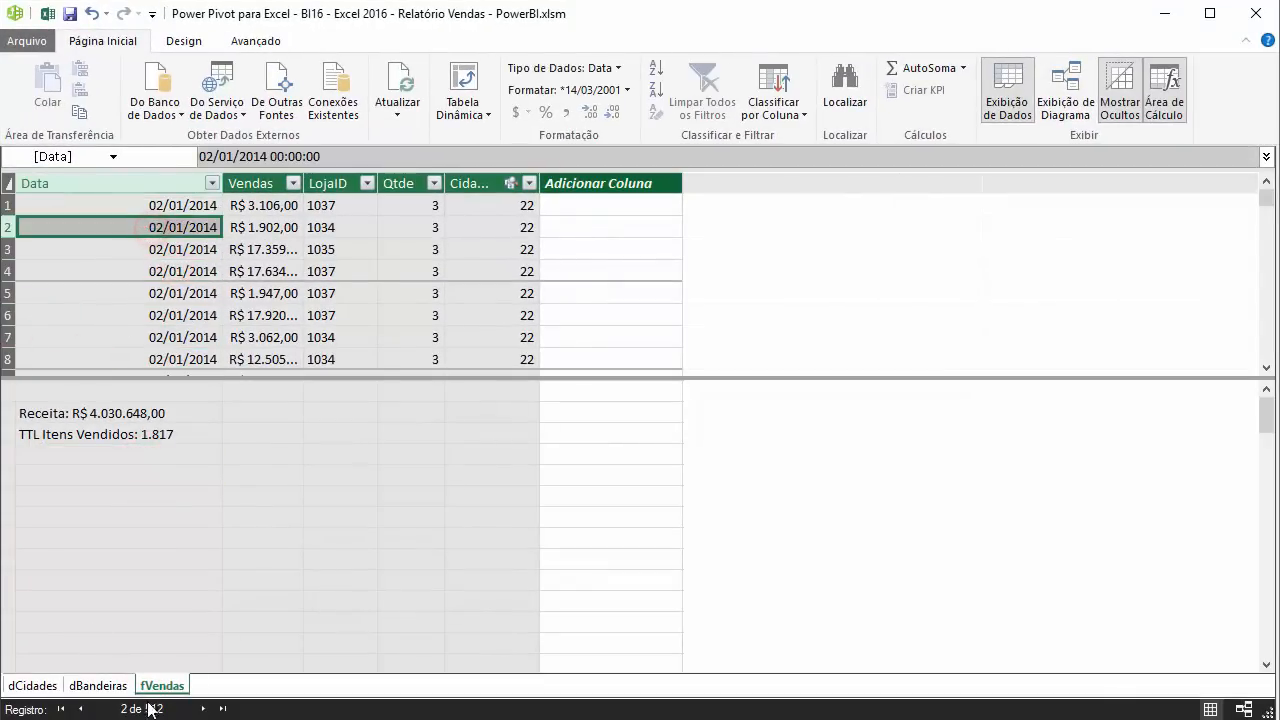
- Add the measure TTL Vendas:=COUNTROWS(fVendas) in the calculation area directly below TTL Itens Vendidos
left_click(105, 459)
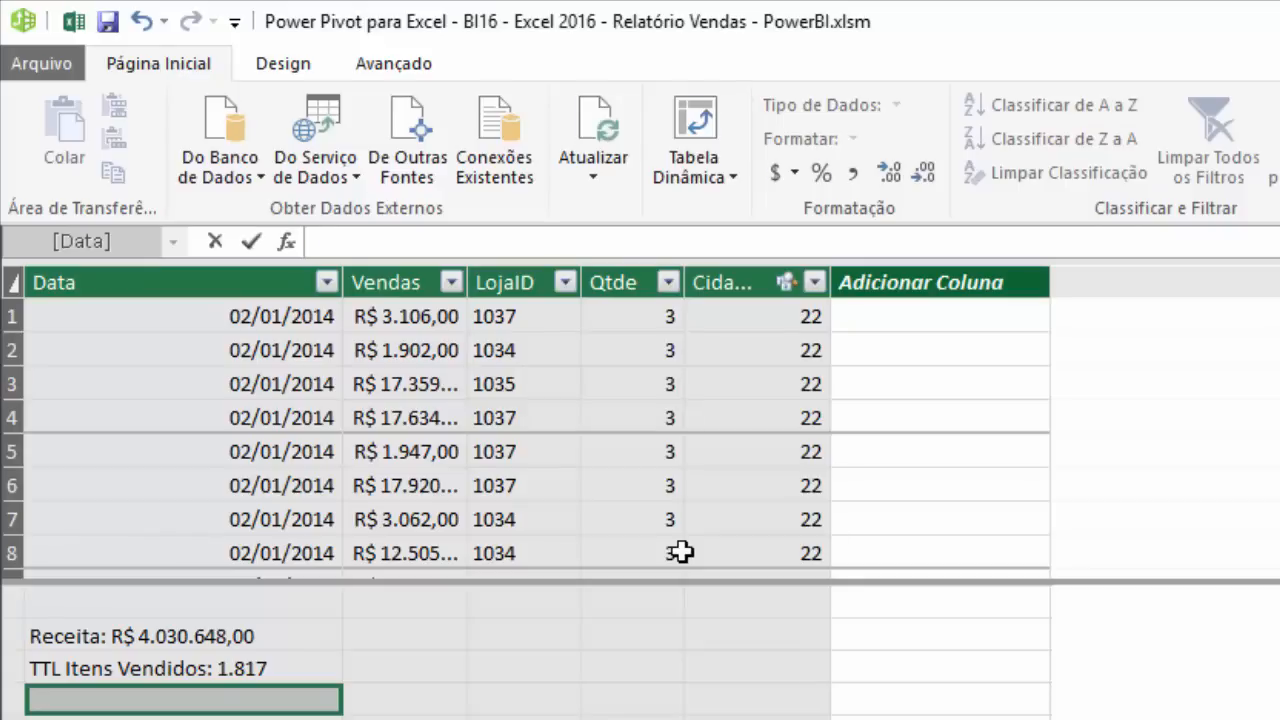
type("T")
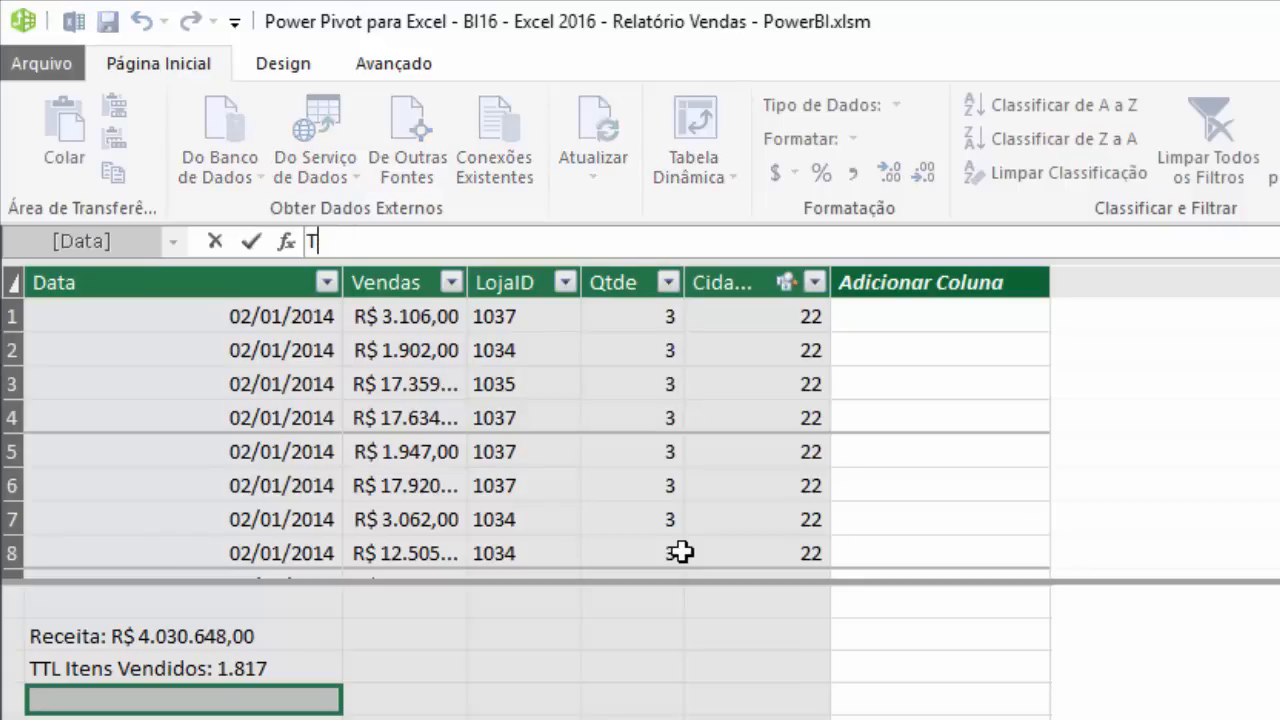
type("ot Vendas:=")
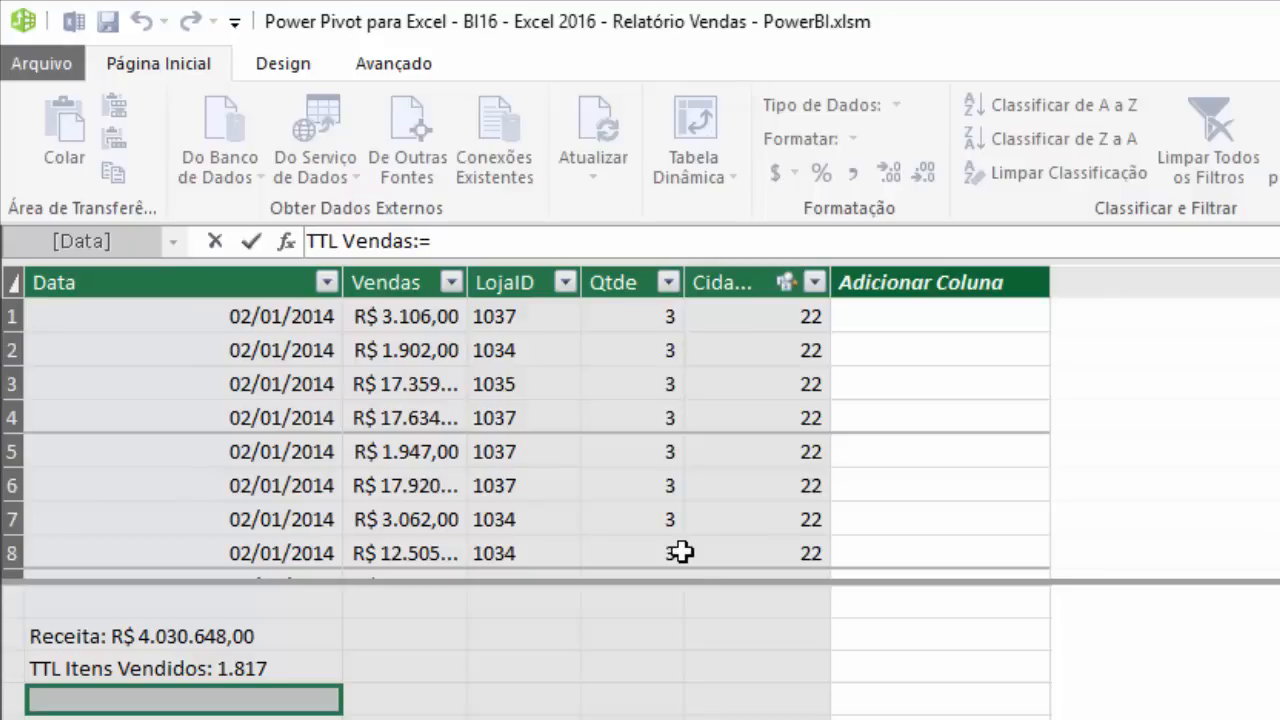
type("count")
key("Down")
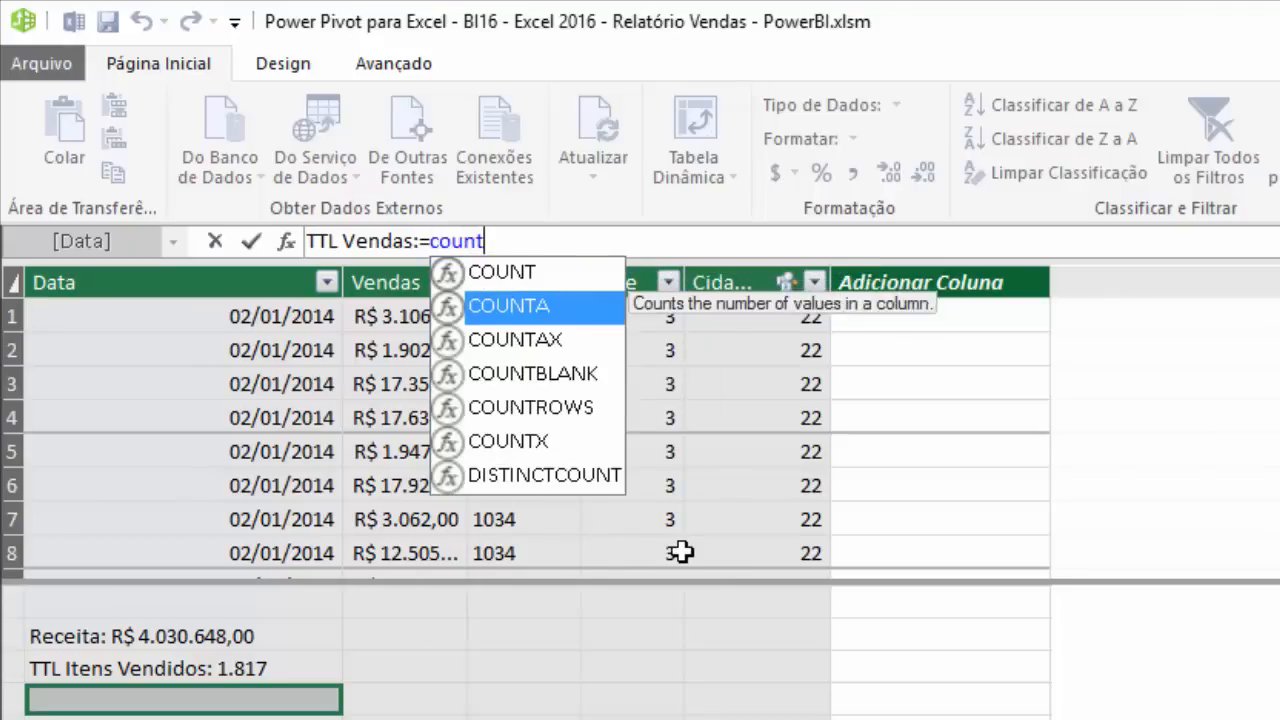
key("Down")
key("Down")
key("Down")
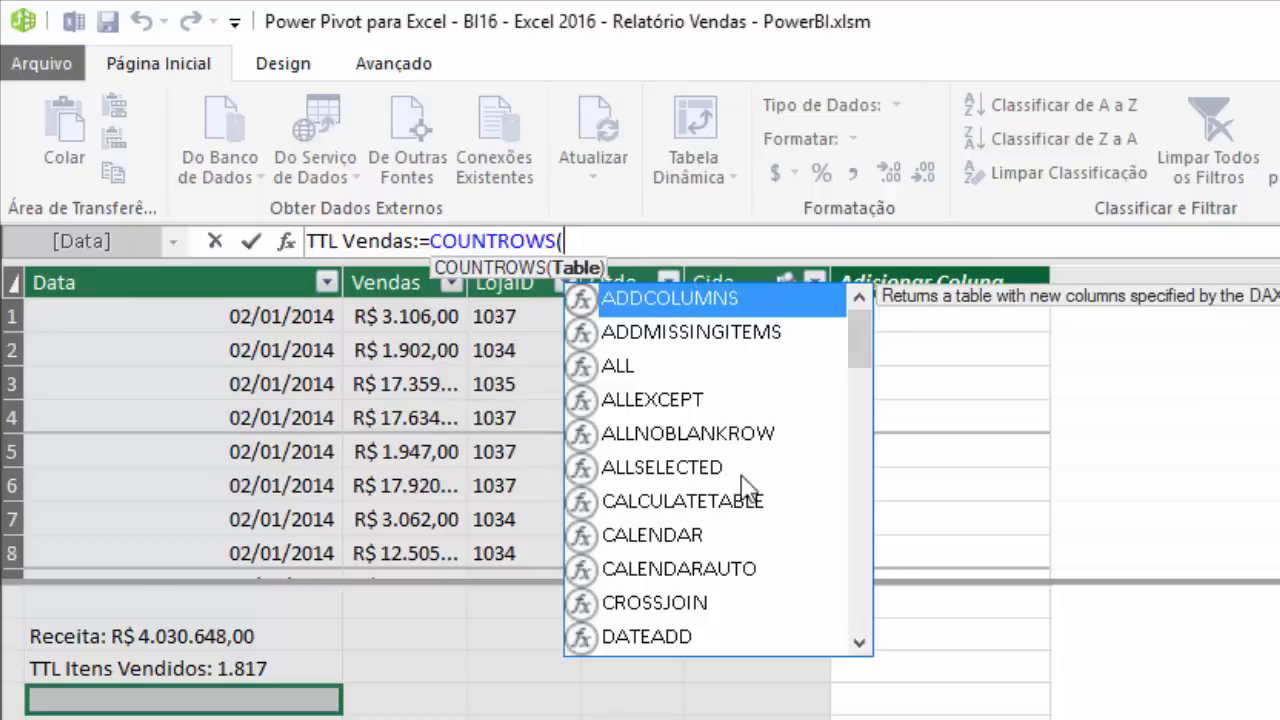
key("Tab")
type("fv")
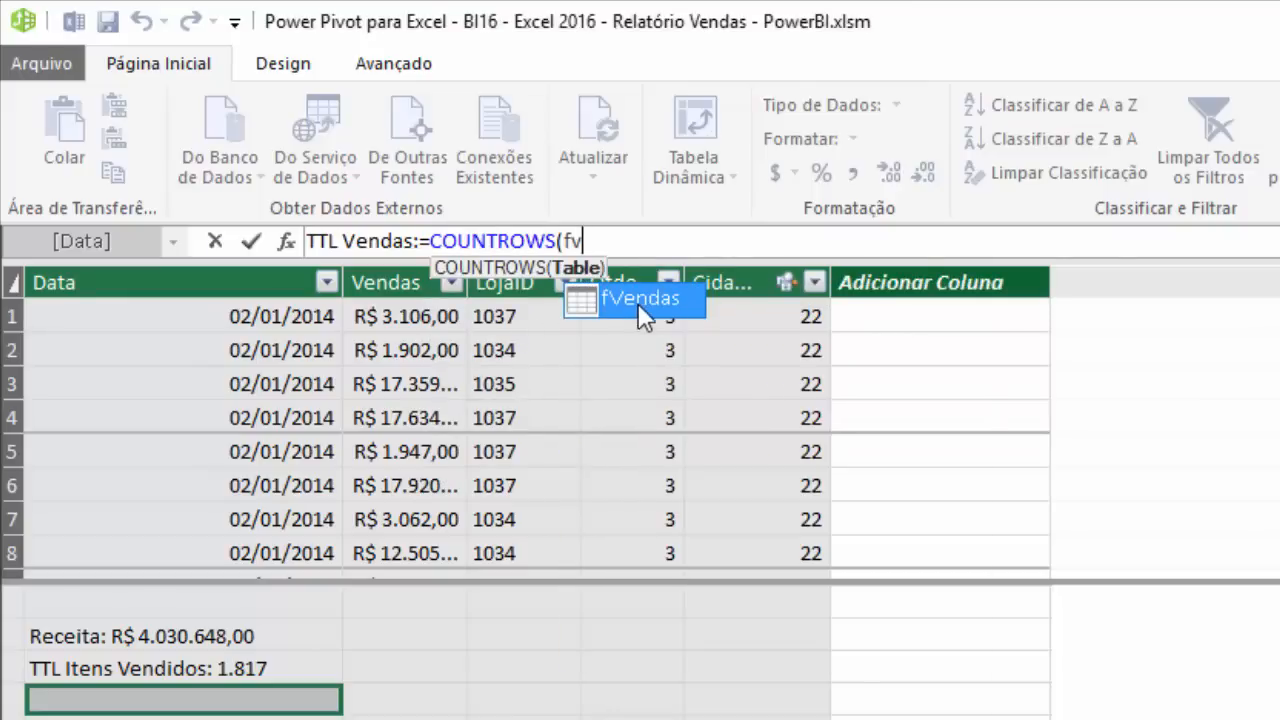
key("Tab")
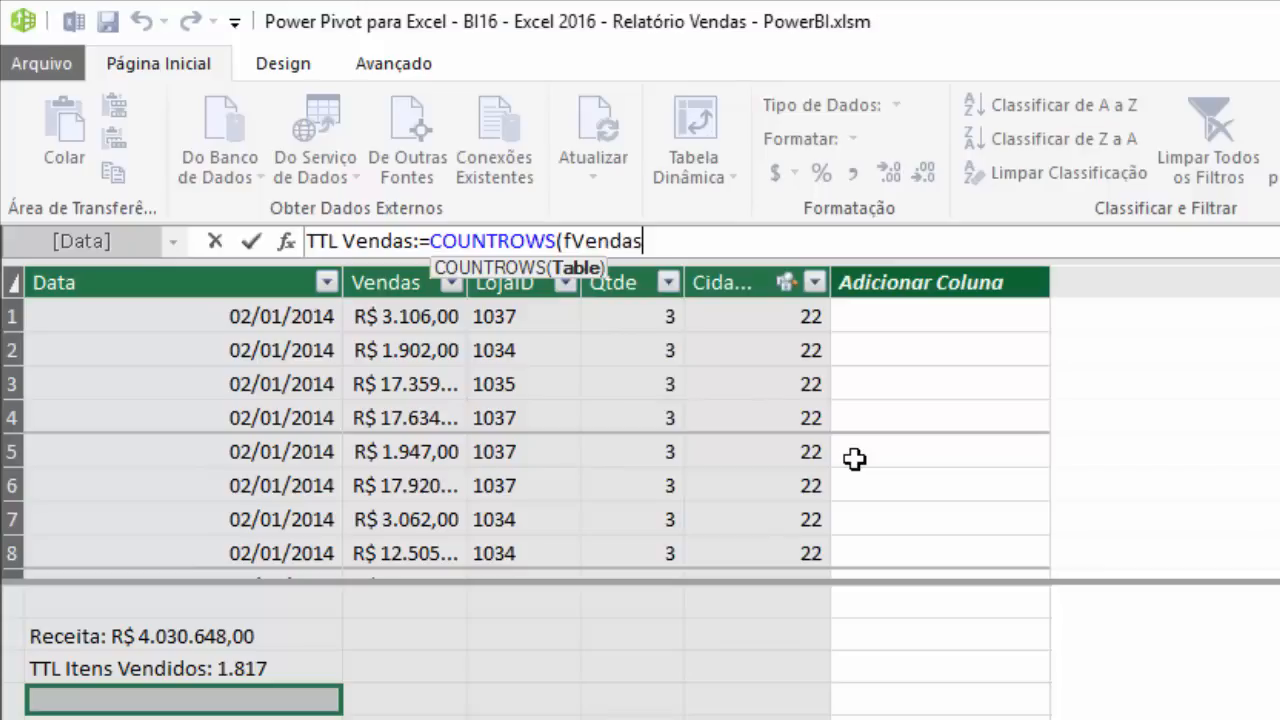
type(")")
key("Return")
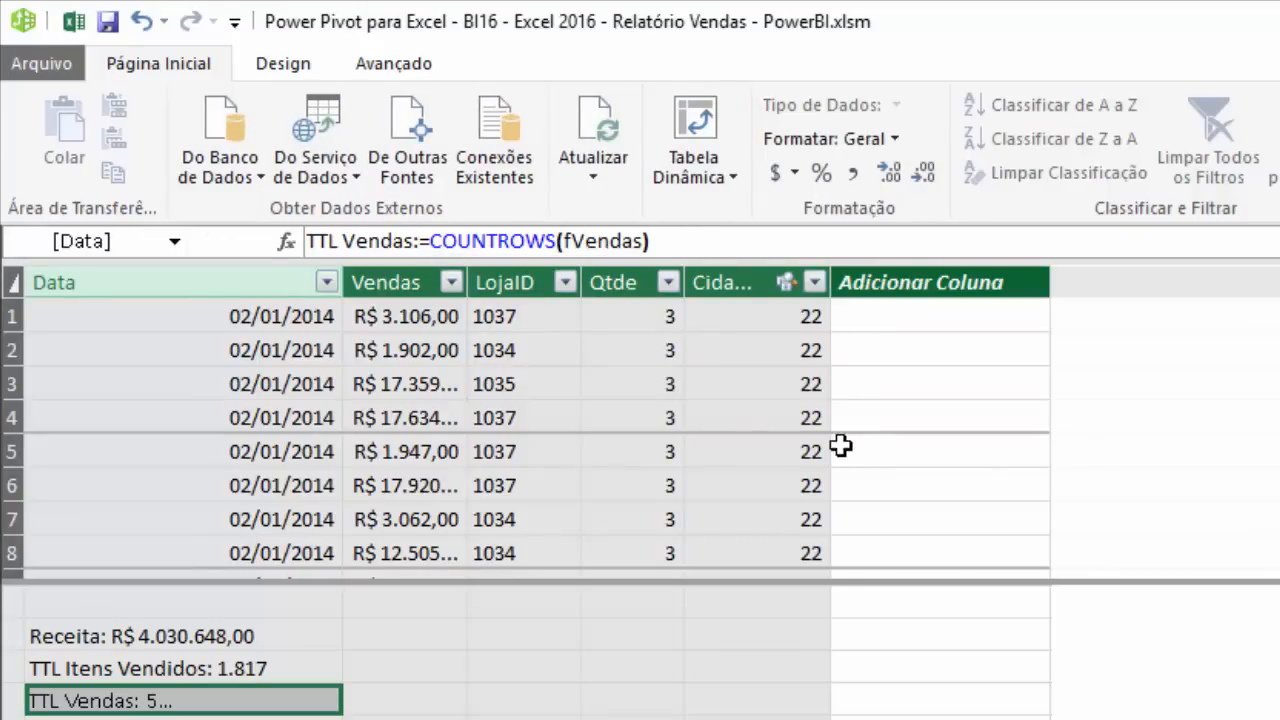
left_click(90, 719)
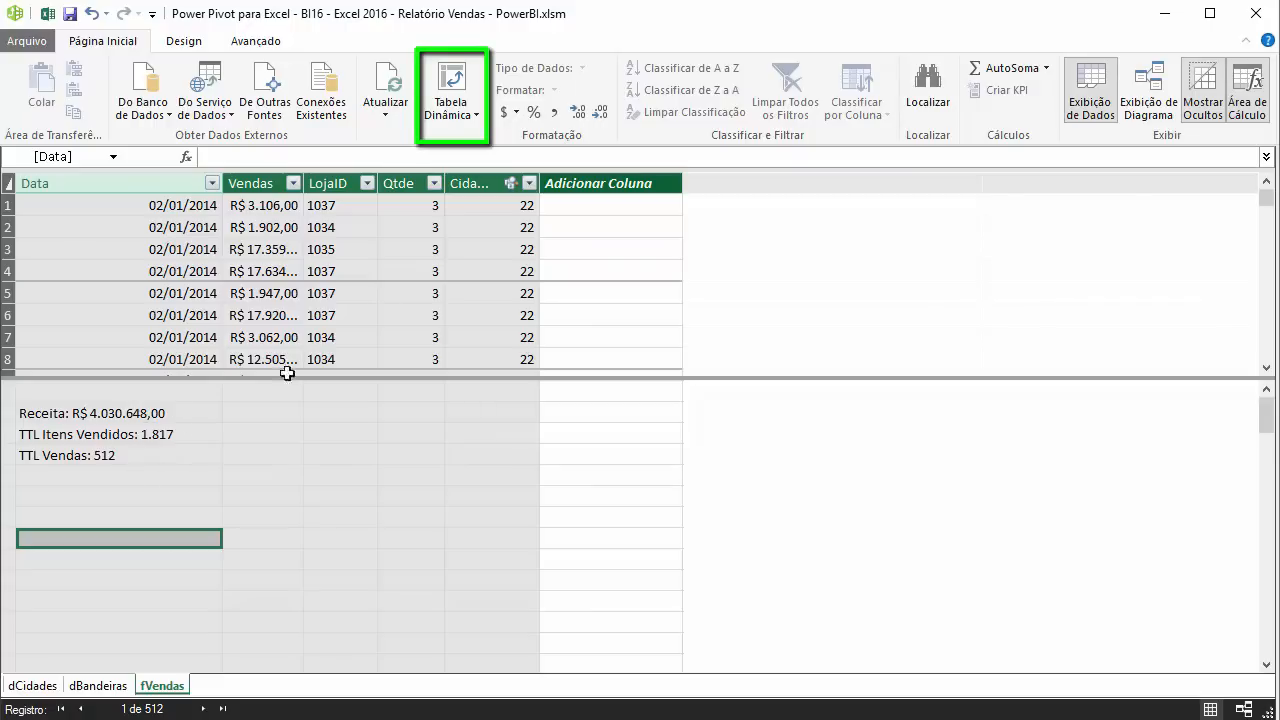
- Create a PivotTable from the data model on the existing Power BI worksheet, starting at cell A4
left_click(450, 80)
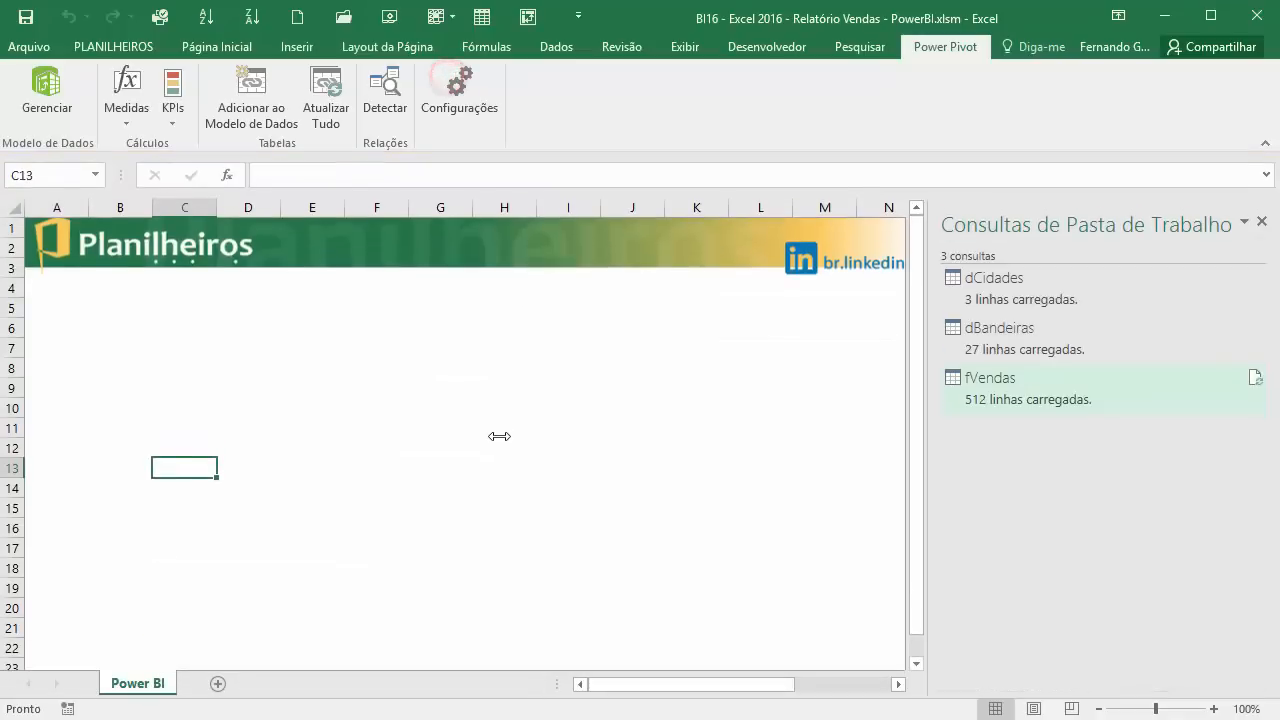
left_click_drag(58, 370, 453, 299)
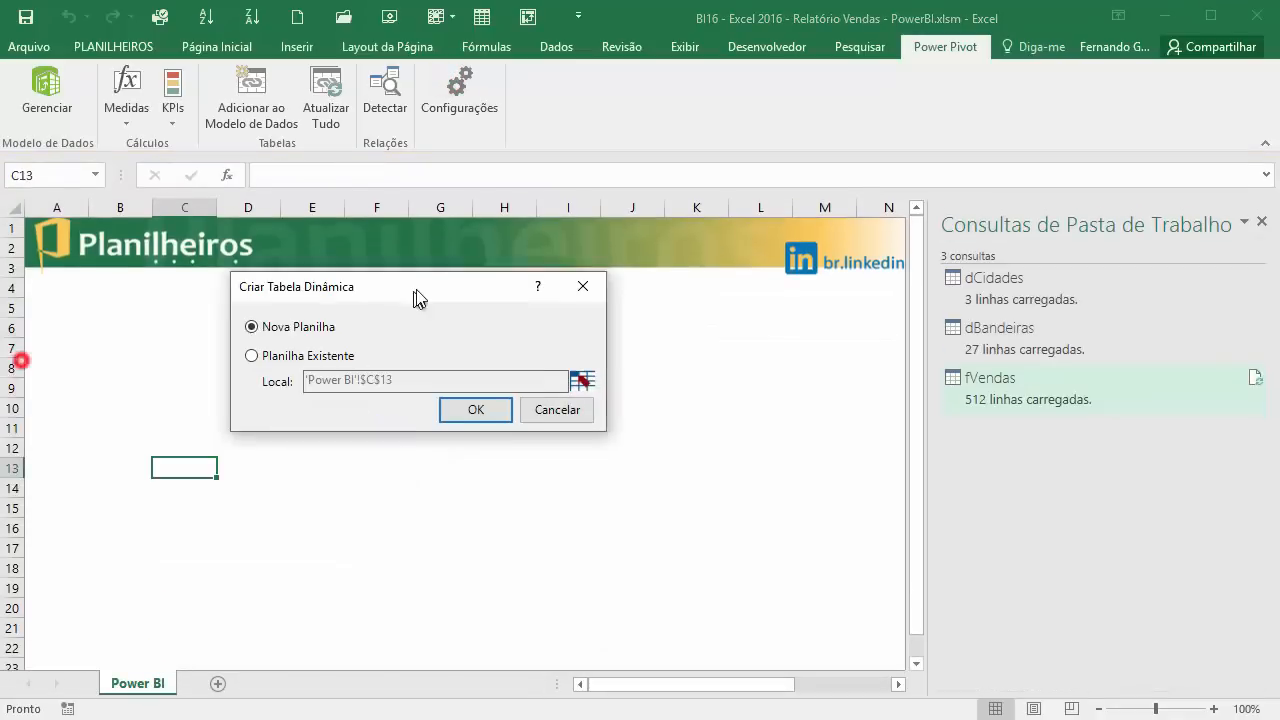
left_click(300, 356)
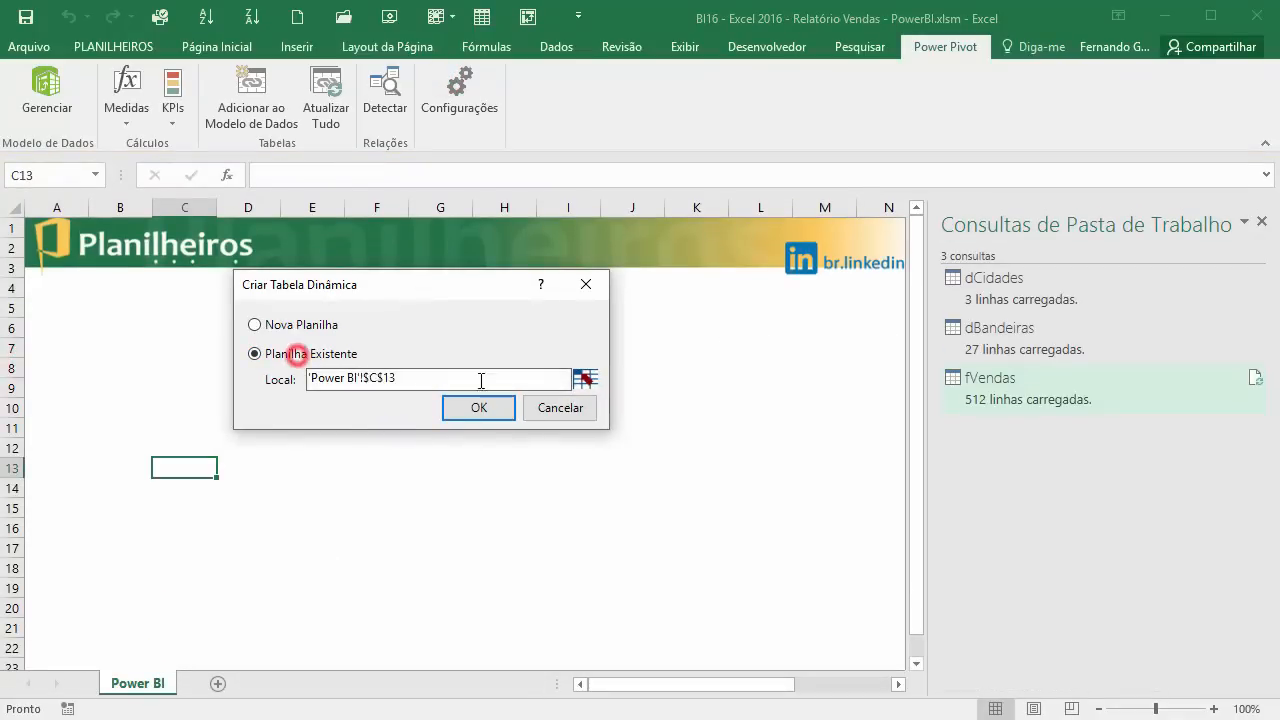
left_click(584, 377)
left_click(52, 295)
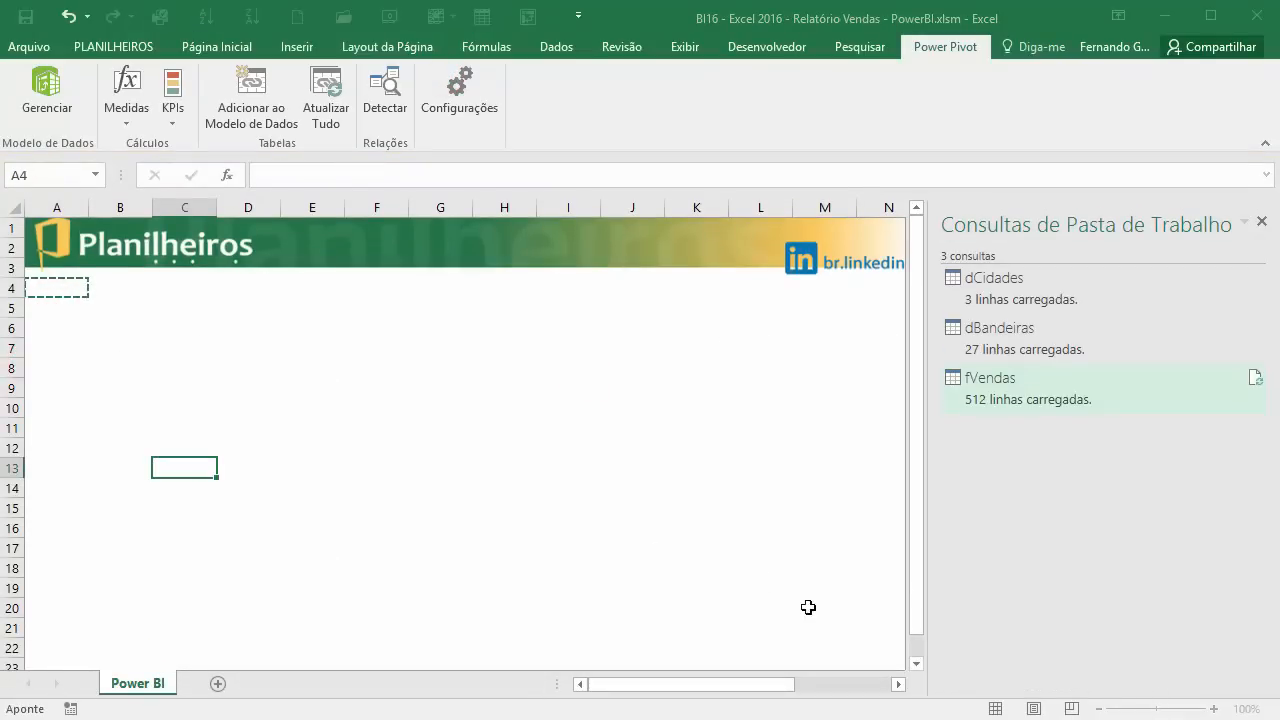
left_click(490, 437)
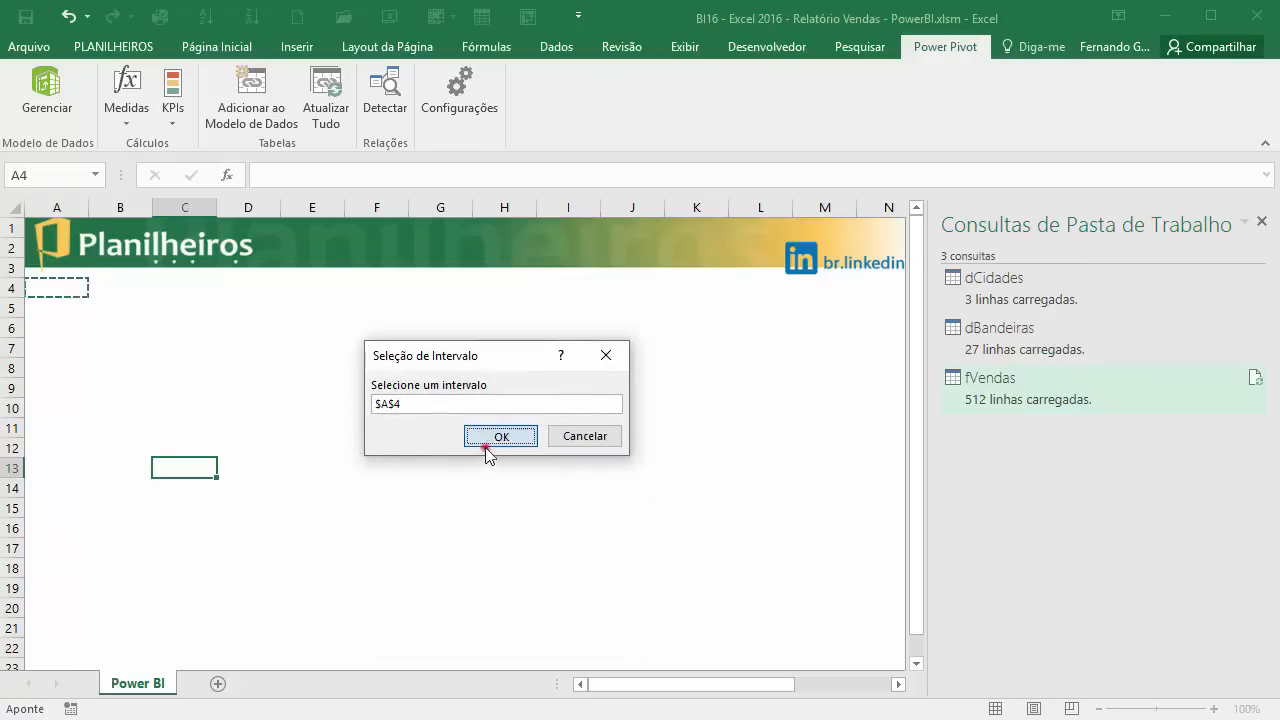
left_click(480, 409)
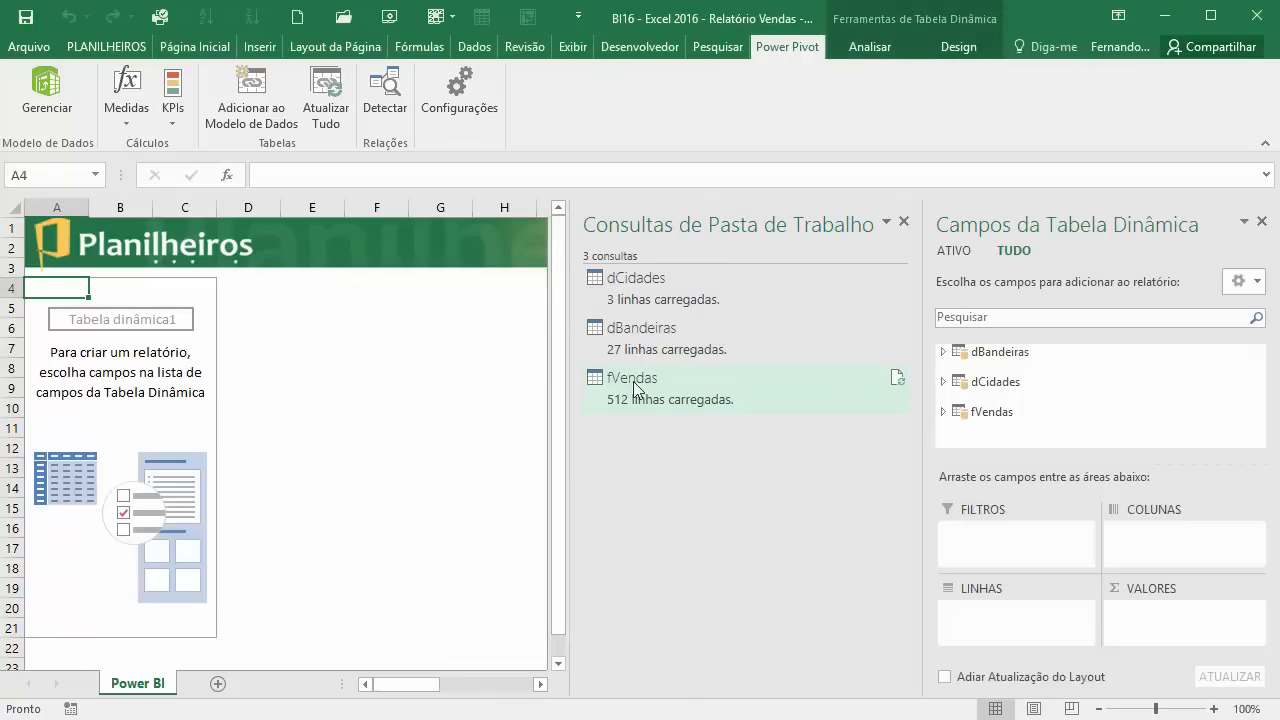
- Close the workbook queries pane and narrow the PivotTable field list to free up worksheet space
left_click(905, 224)
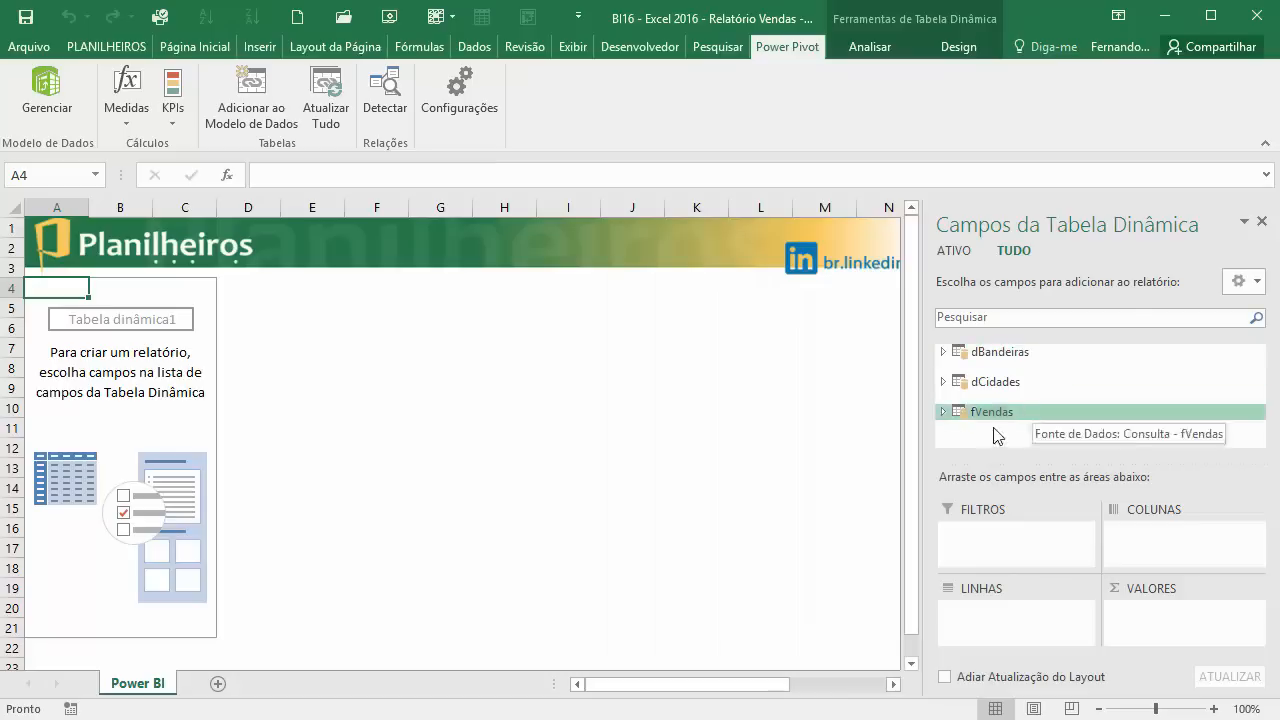
left_click_drag(925, 404, 948, 424)
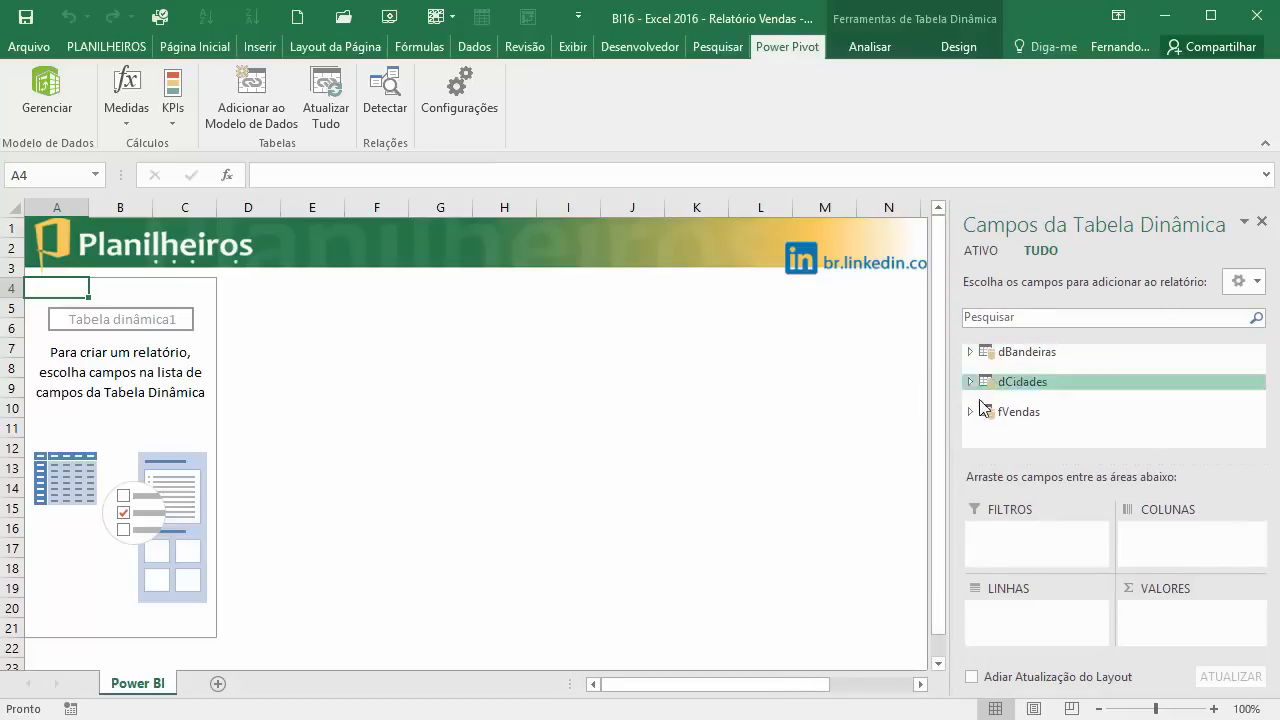
left_click(50, 328)
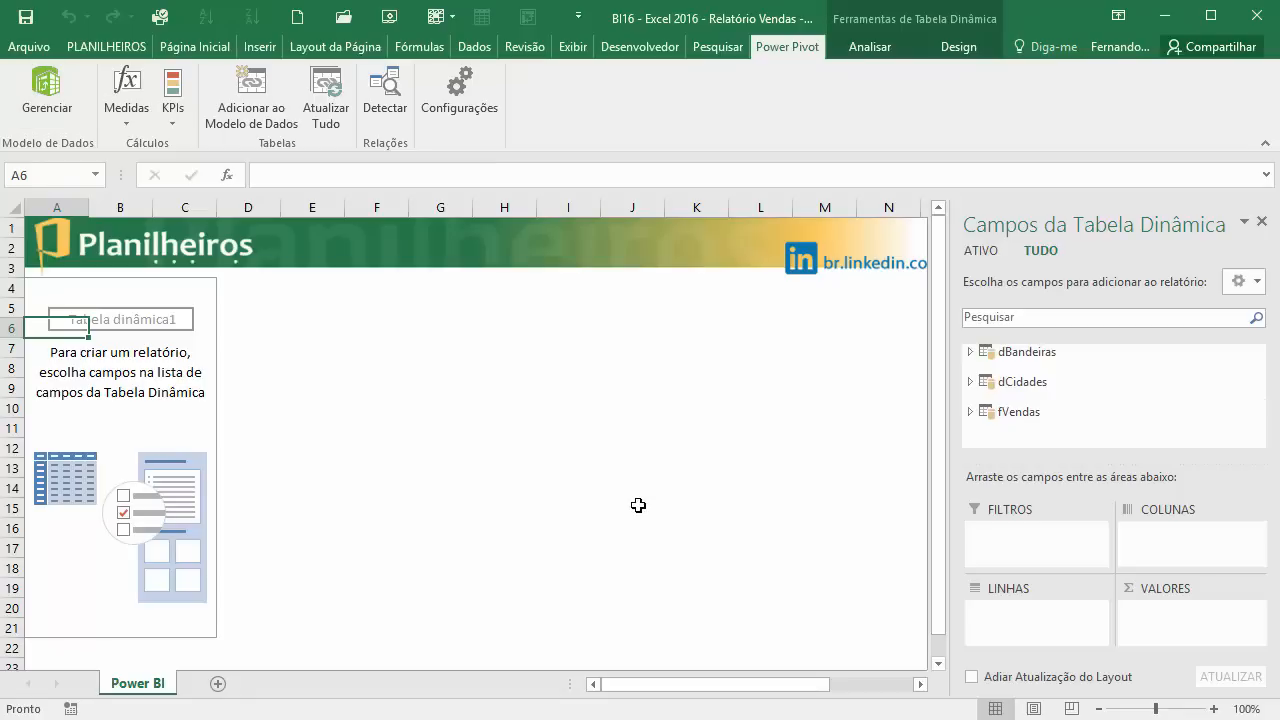
- Place the fVendas measures TTL Vendas, TTL Itens Vendidos and Receita in the PivotTable's values, in that order
left_click(969, 411)
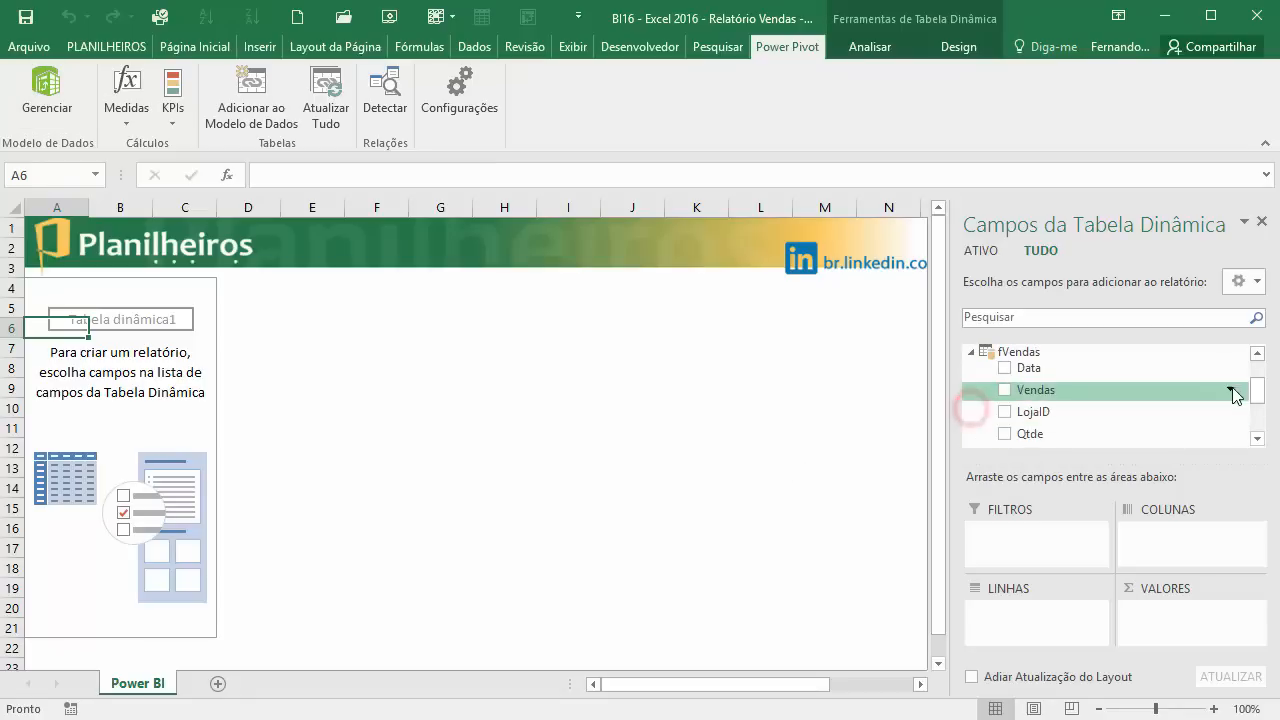
left_click_drag(1251, 393, 1237, 426)
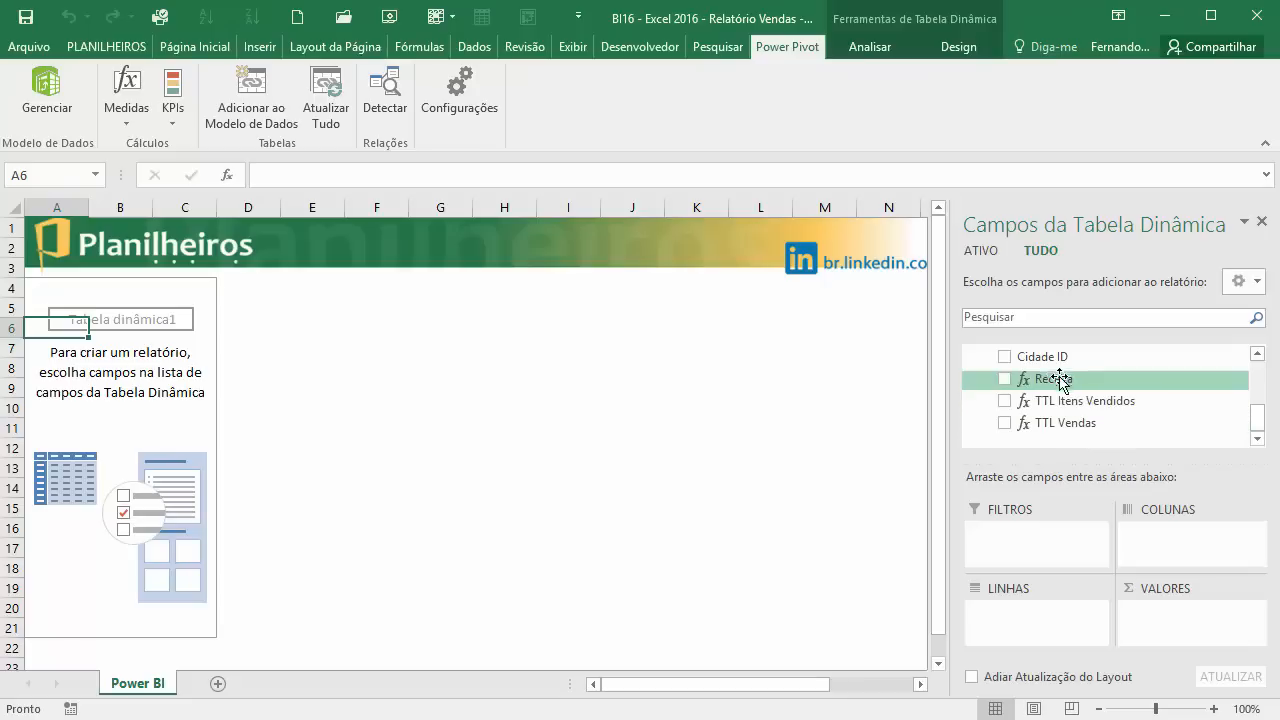
left_click_drag(1260, 419, 1260, 375)
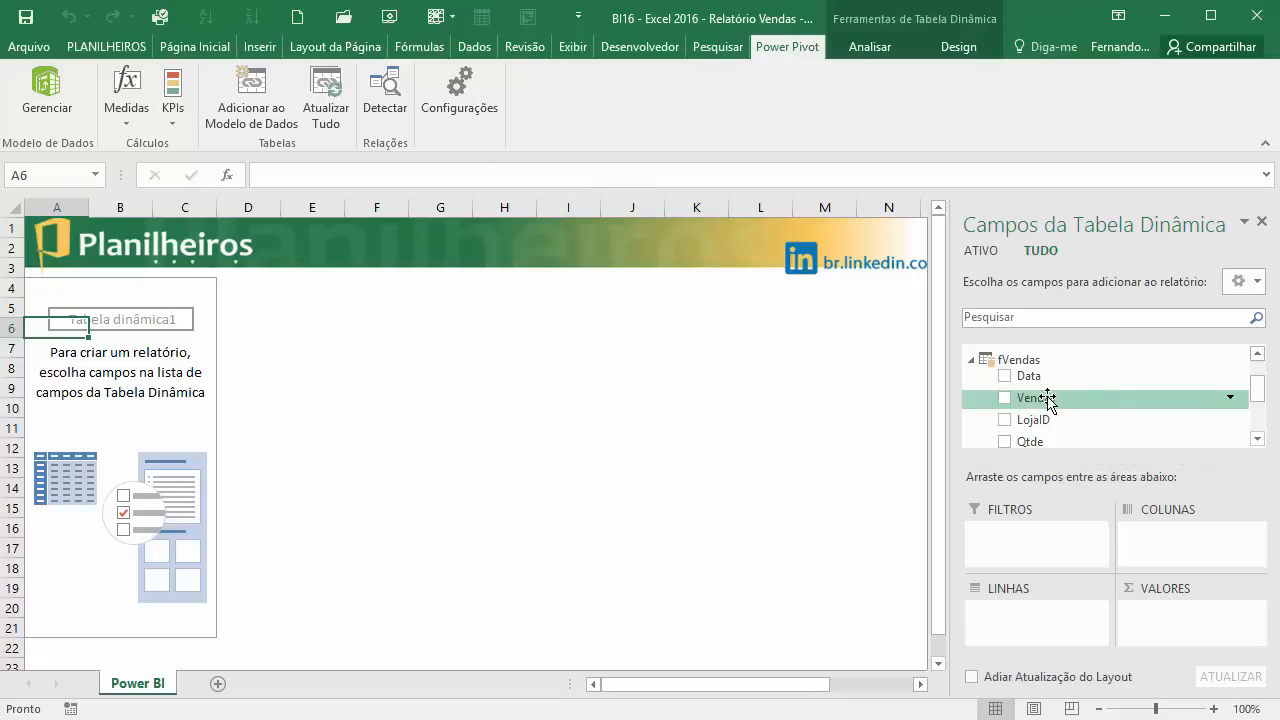
left_click_drag(1257, 390, 1257, 414)
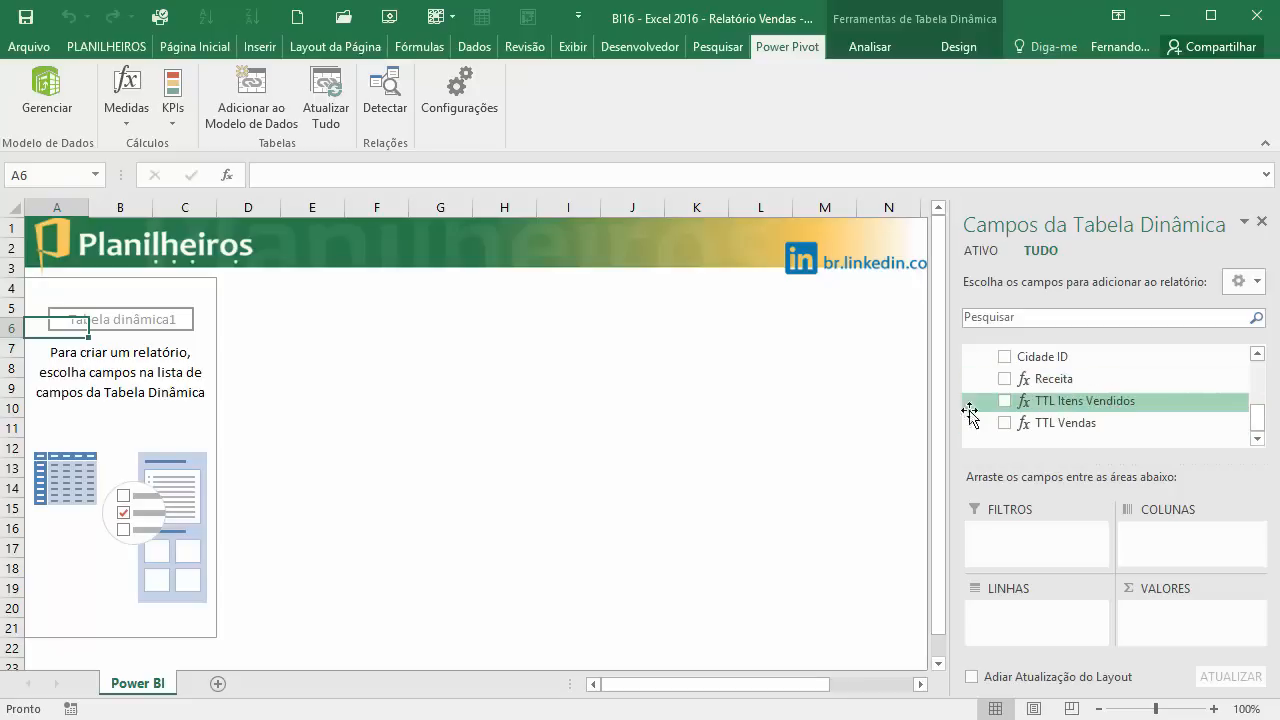
left_click_drag(970, 412, 139, 341)
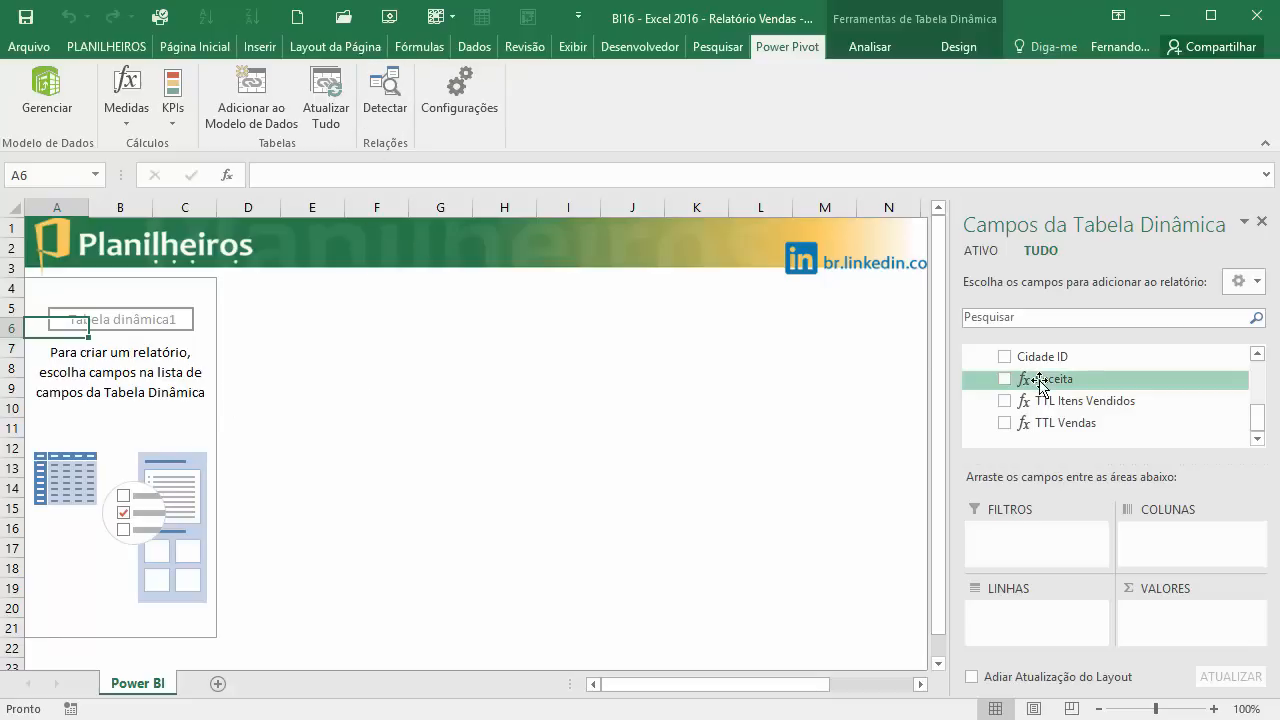
left_click_drag(1068, 423, 1165, 612)
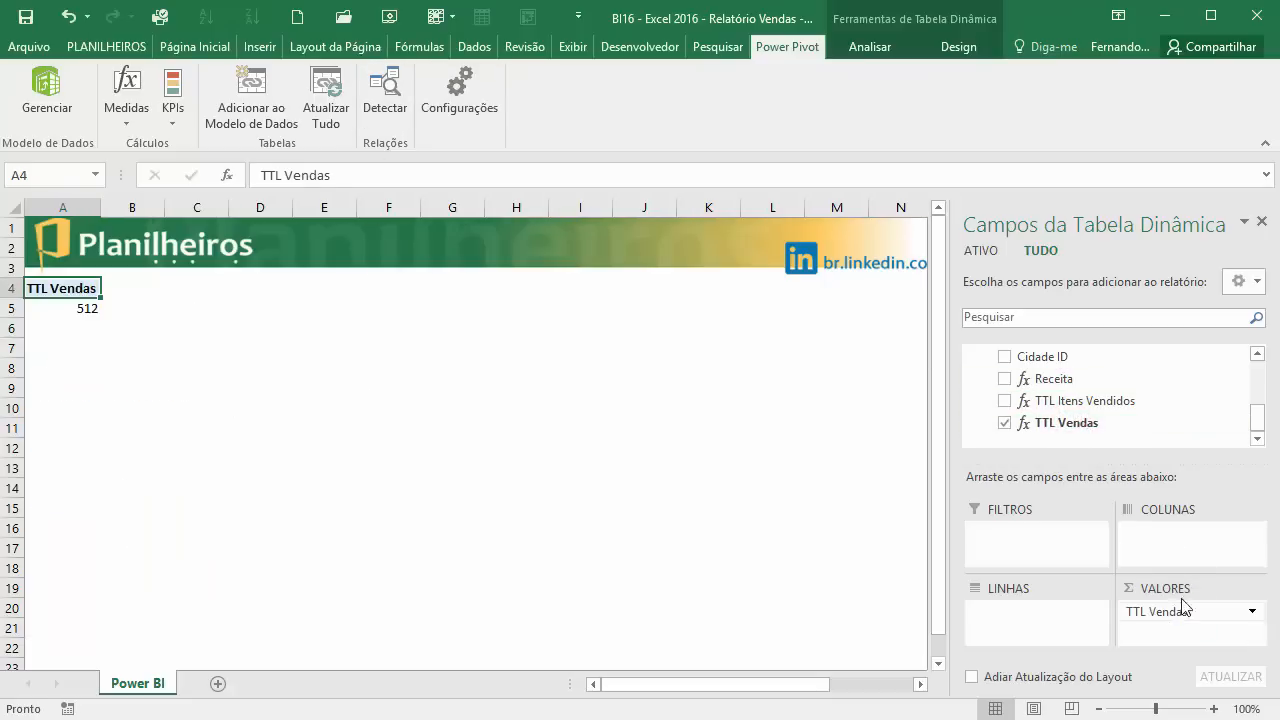
left_click_drag(1073, 405, 1122, 636)
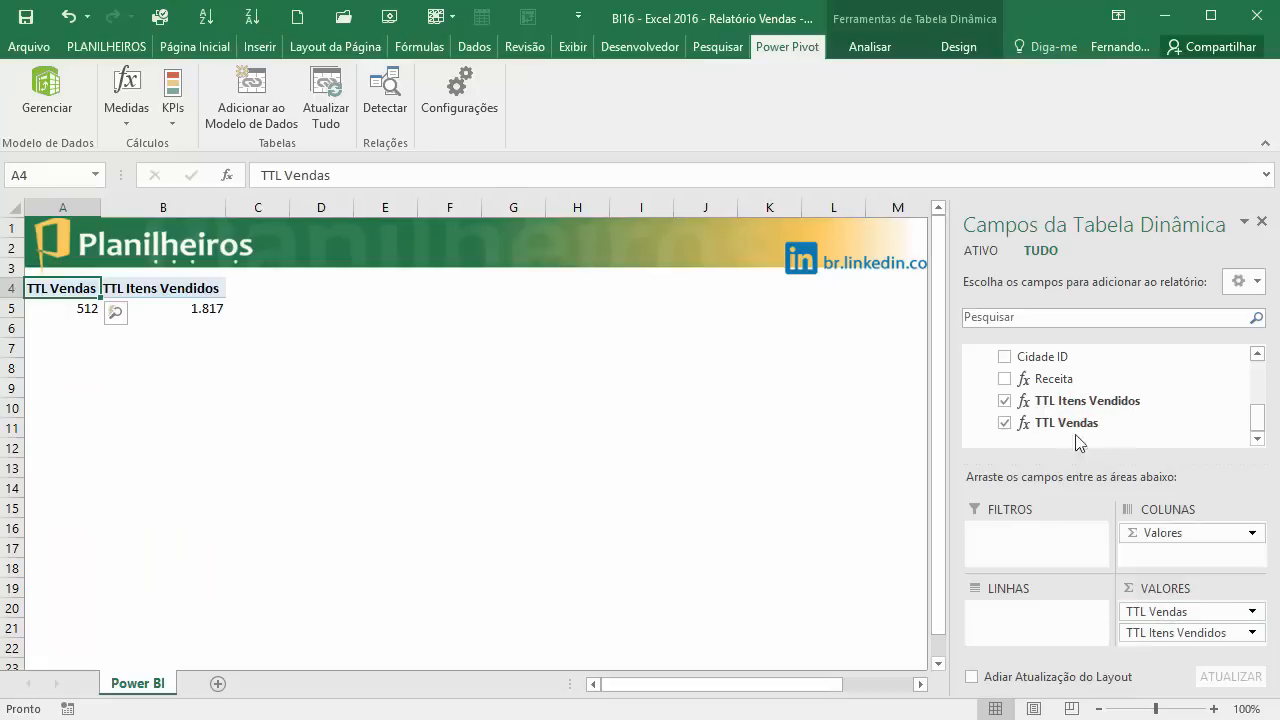
left_click_drag(1056, 378, 1203, 648)
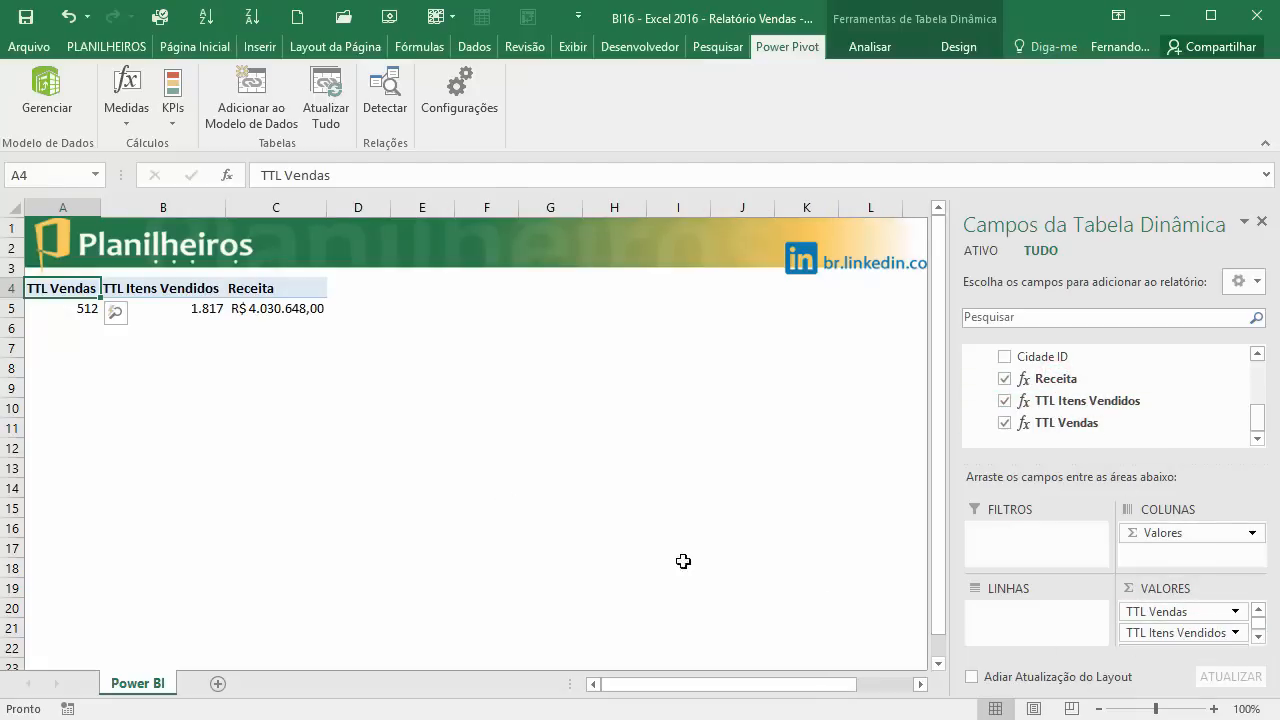
left_click(378, 465)
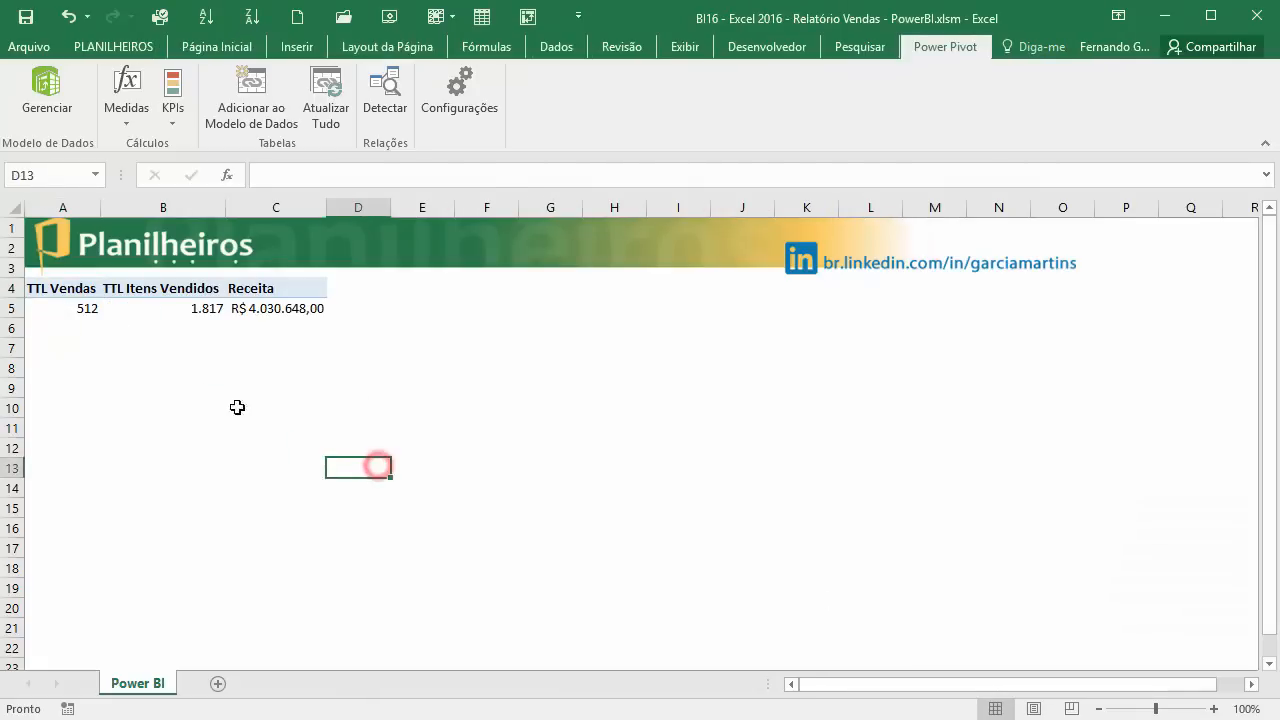
- Break the PivotTable down by store by placing the LojaID field of fVendas in the rows
left_click(103, 311)
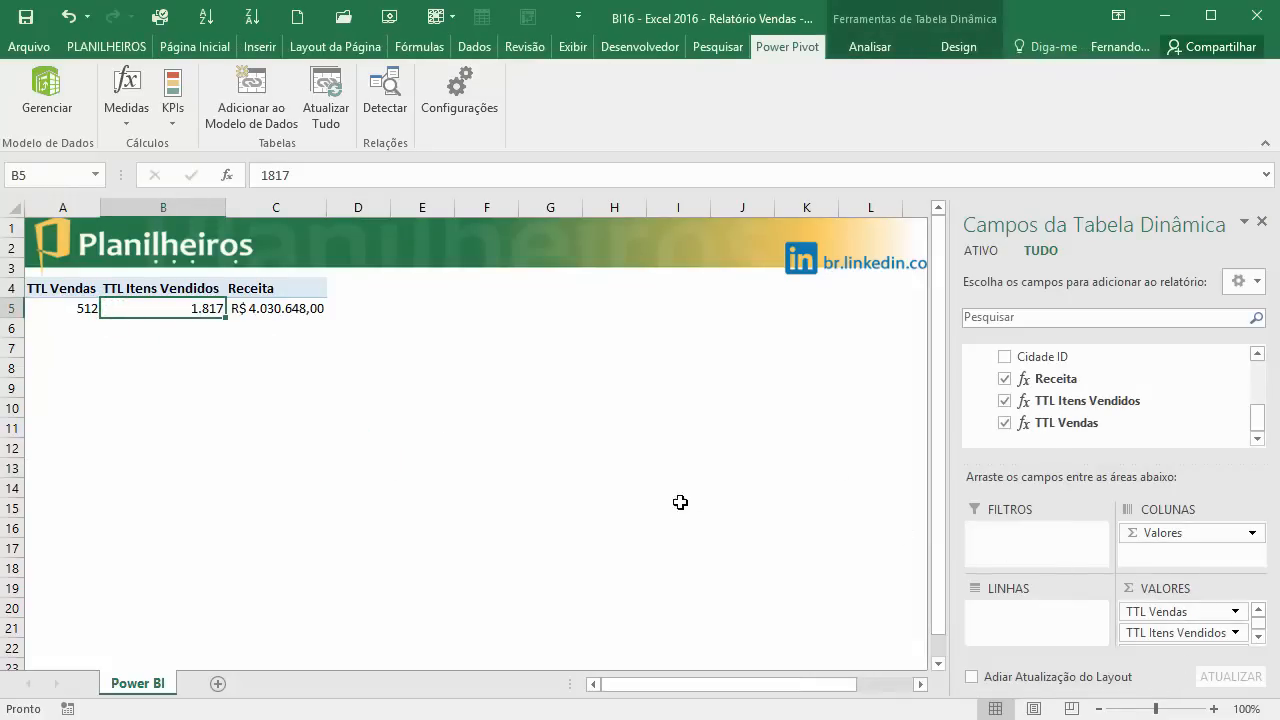
mouse_move(1256, 426)
left_mouse_down()
mouse_move(1257, 368)
mouse_move(1243, 375)
left_mouse_up()
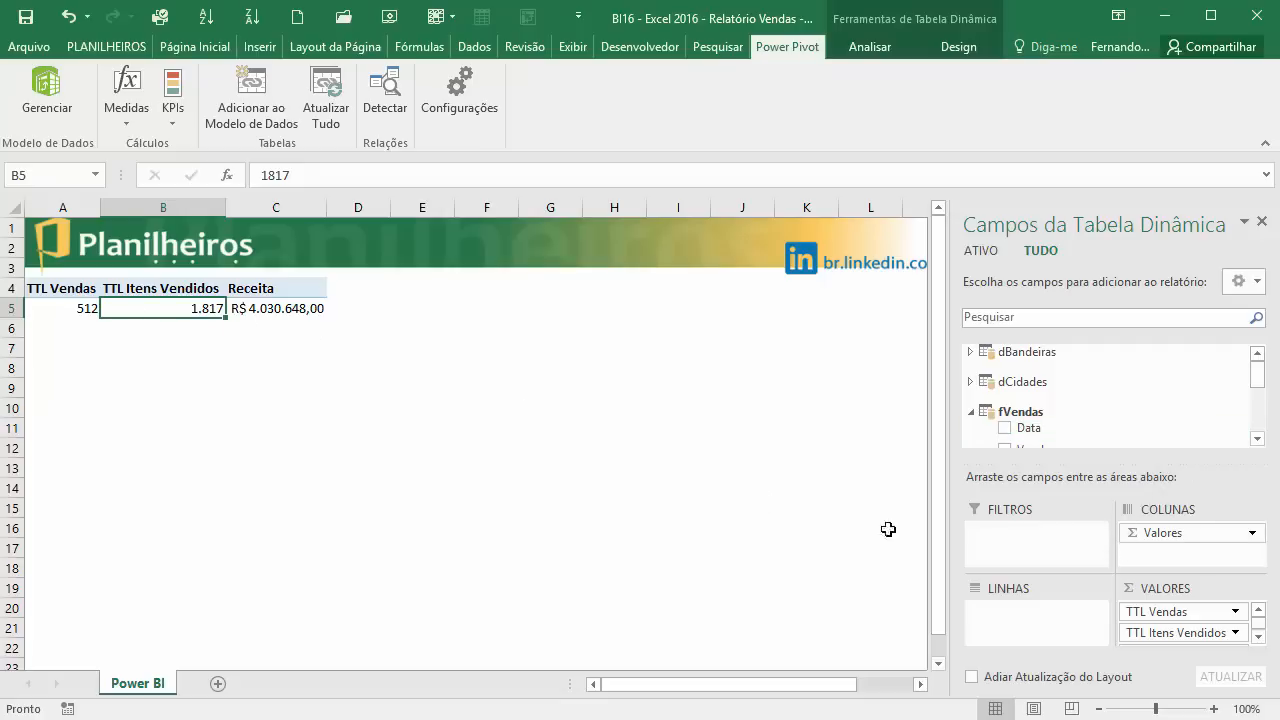
left_click_drag(1257, 374, 1258, 396)
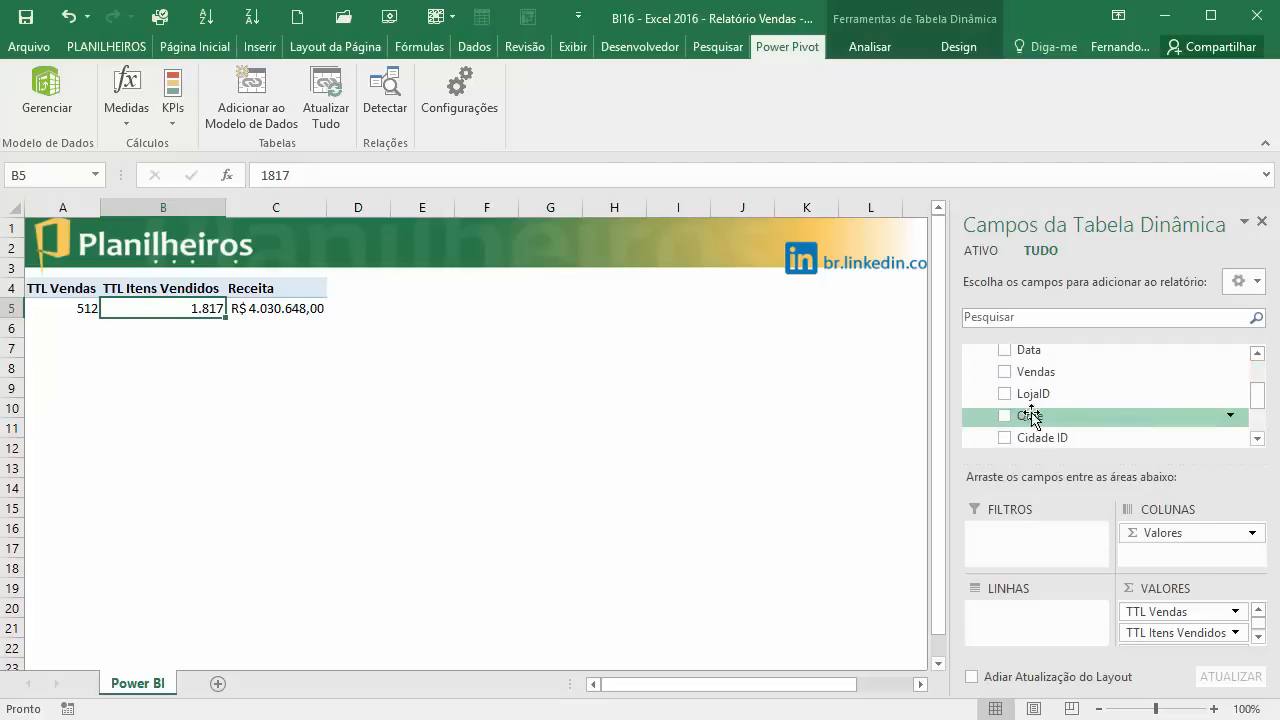
left_click_drag(1027, 390, 1033, 620)
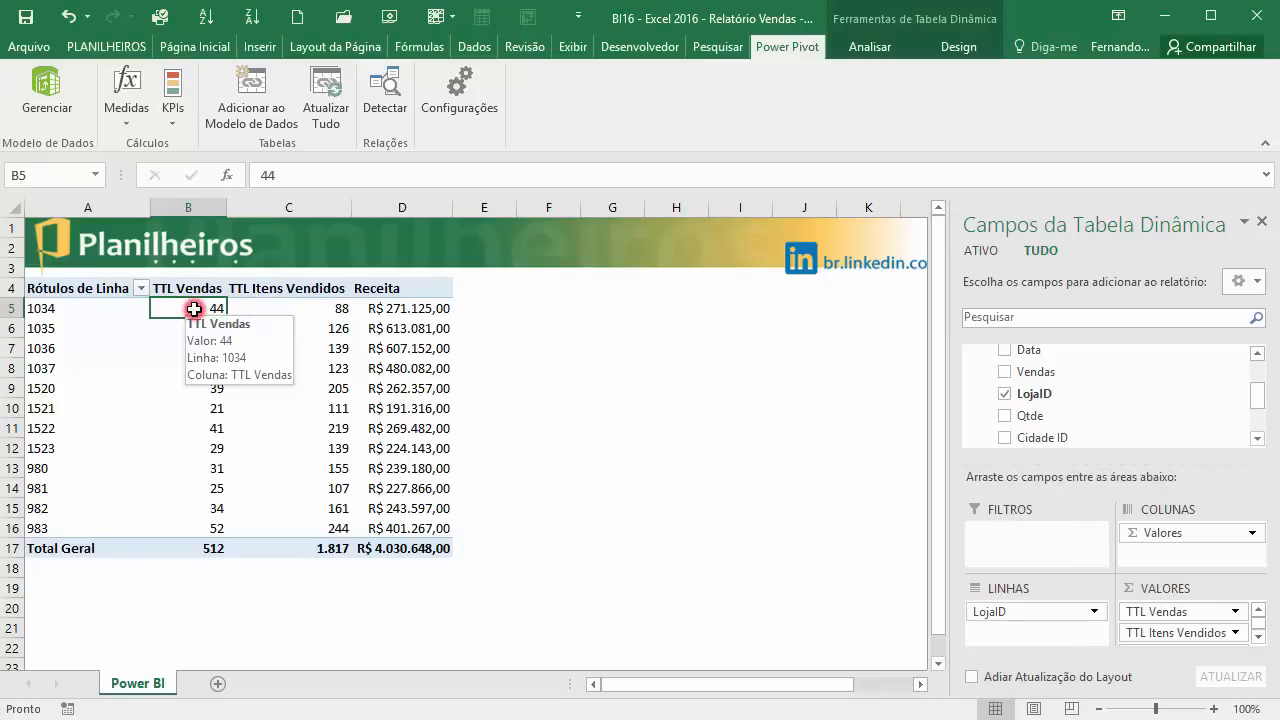
- Add the raw Vendas column to the PivotTable values for comparison with the Receita measure, and remove it again
left_click(300, 308)
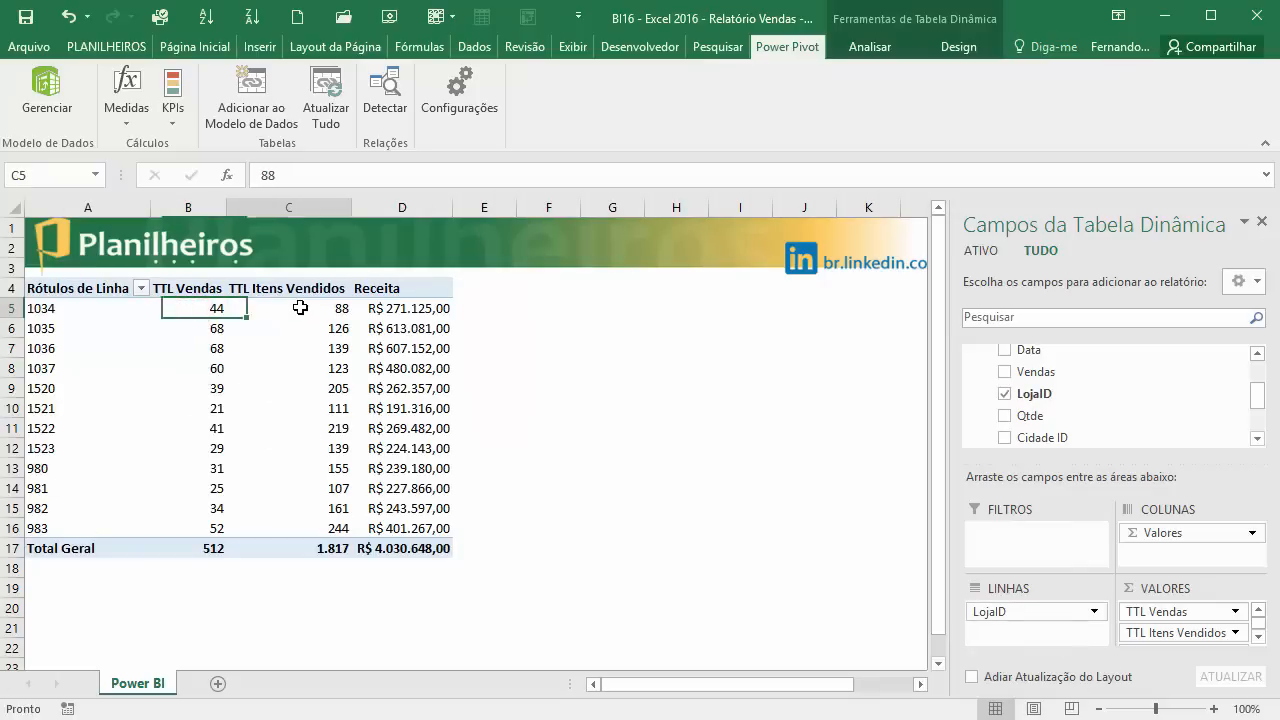
left_click(425, 332)
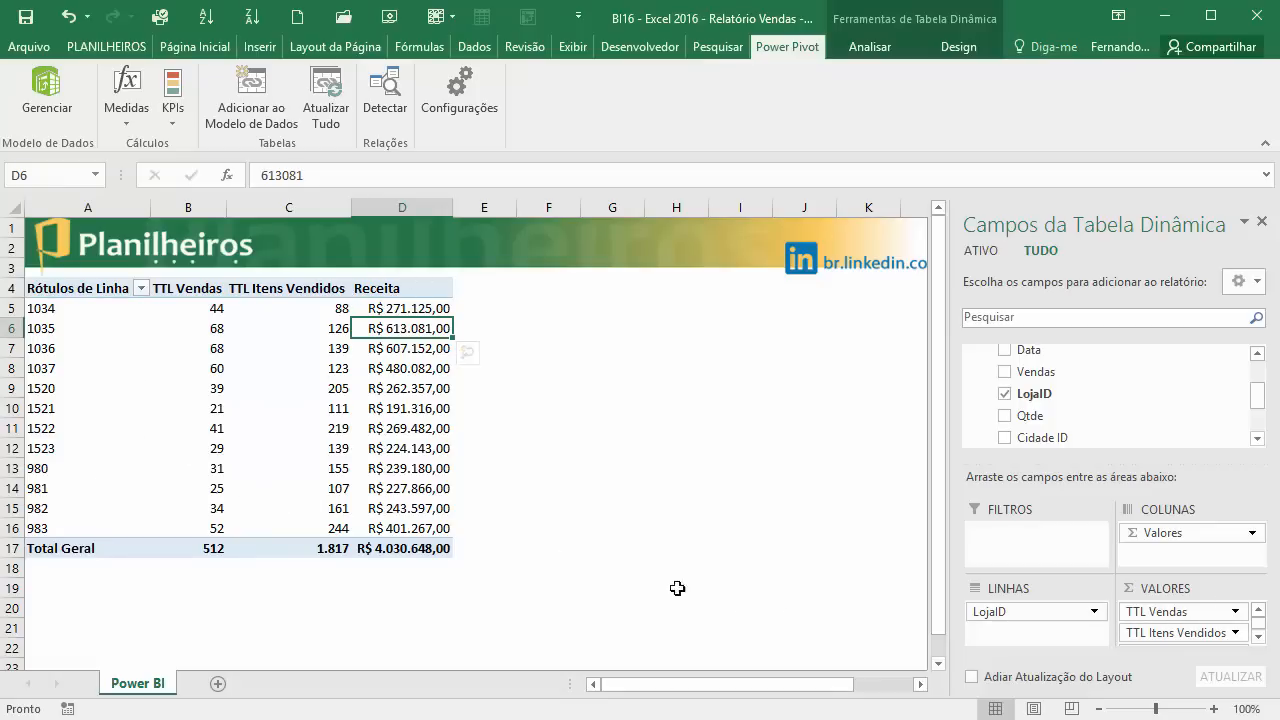
left_click_drag(1040, 373, 1185, 608)
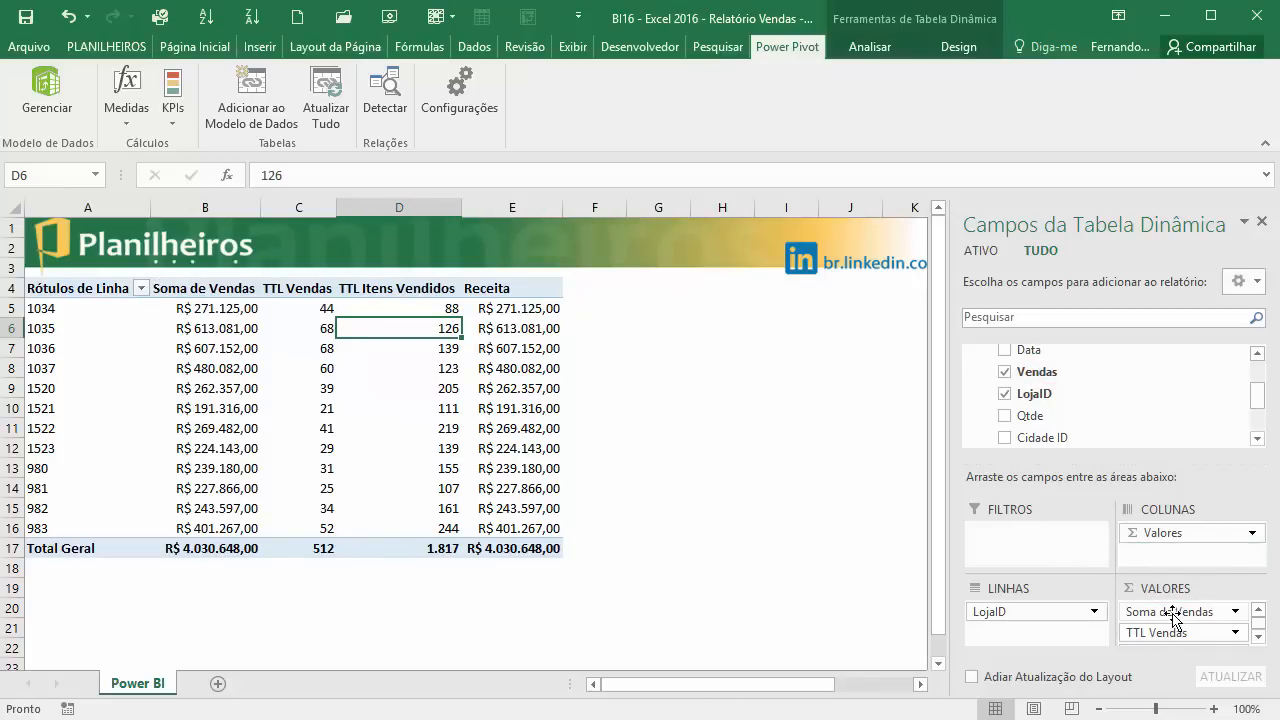
left_click_drag(1173, 615, 1155, 395)
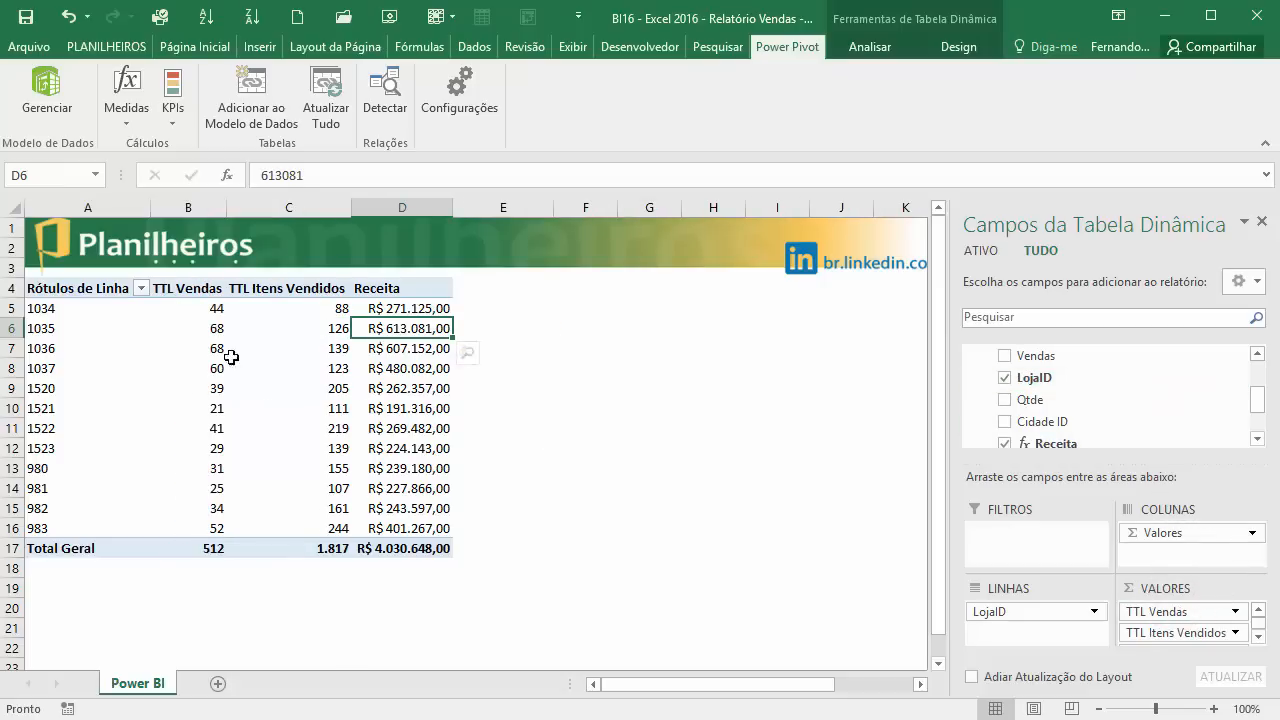
- Start a new KPI based on the Receita measure and set its absolute target value to 400000
left_click(390, 310)
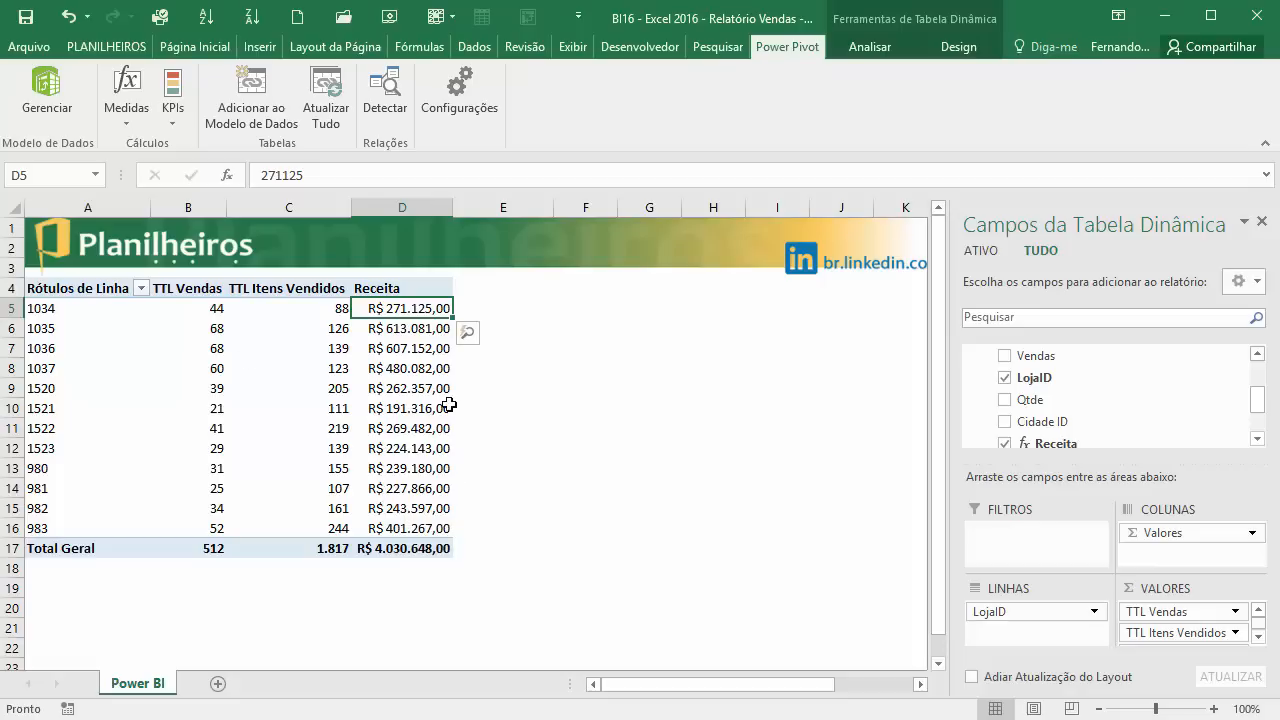
mouse_move(449, 405)
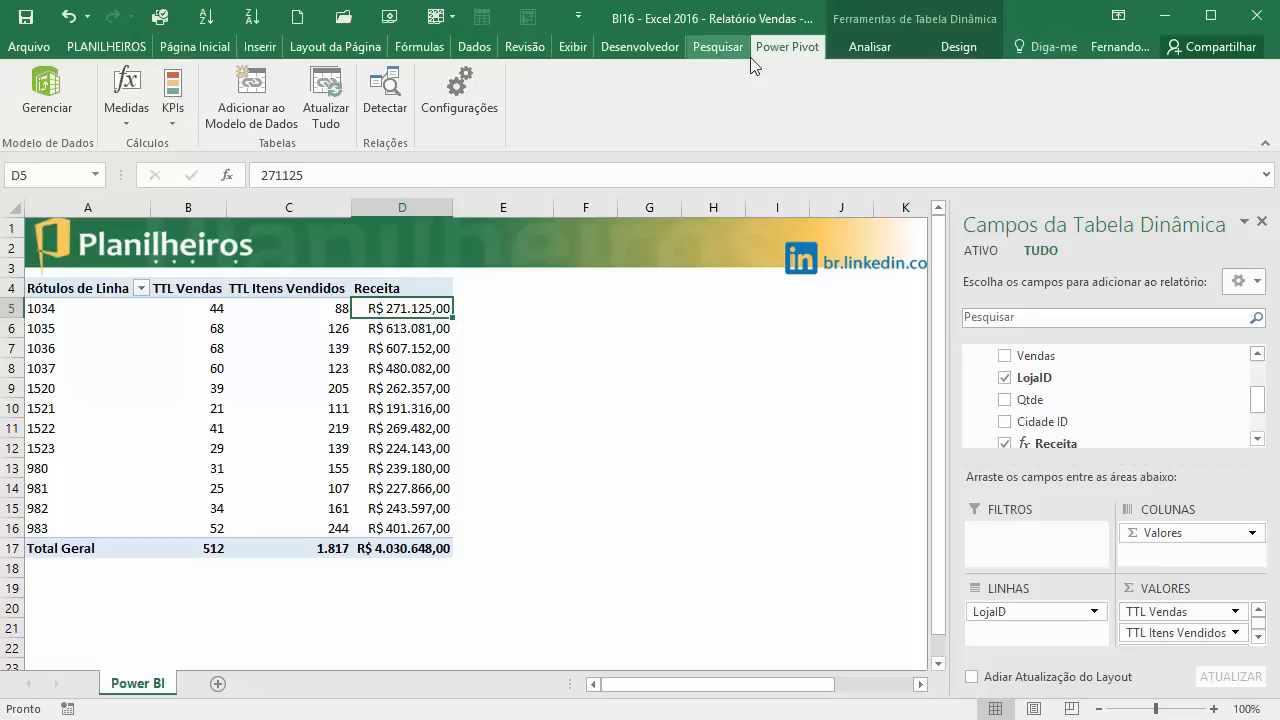
left_click(175, 108)
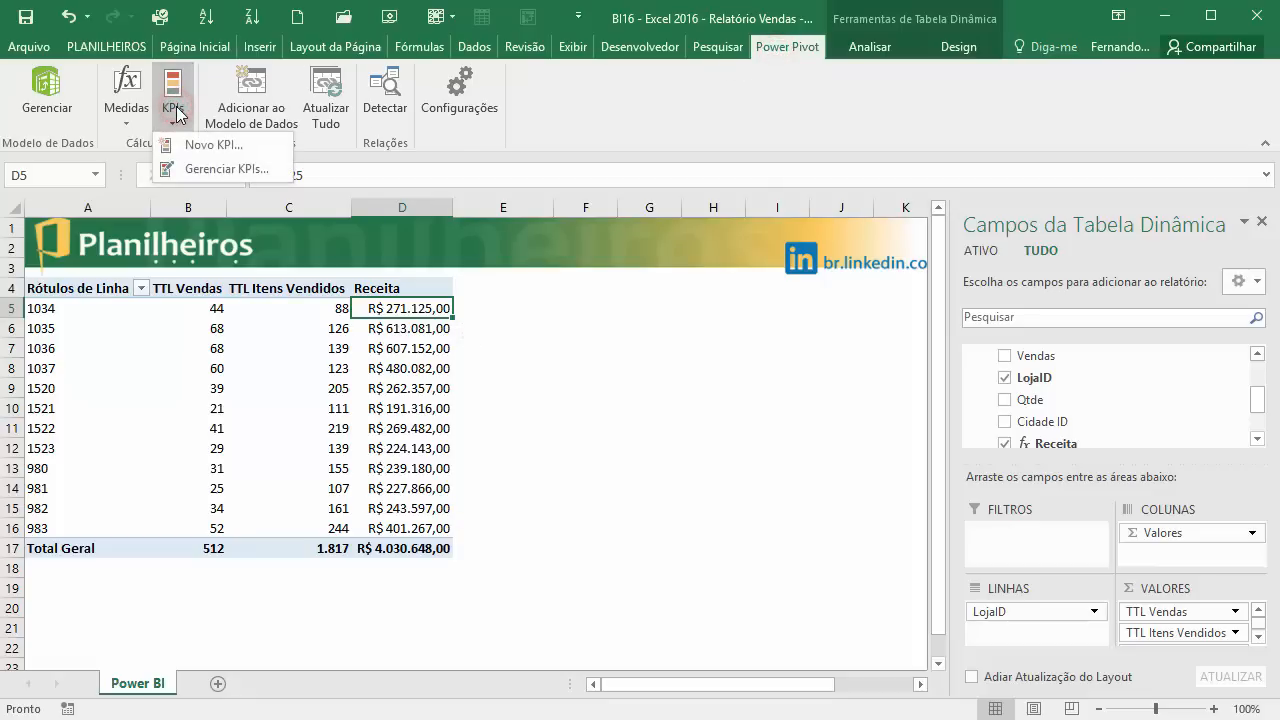
left_click(213, 146)
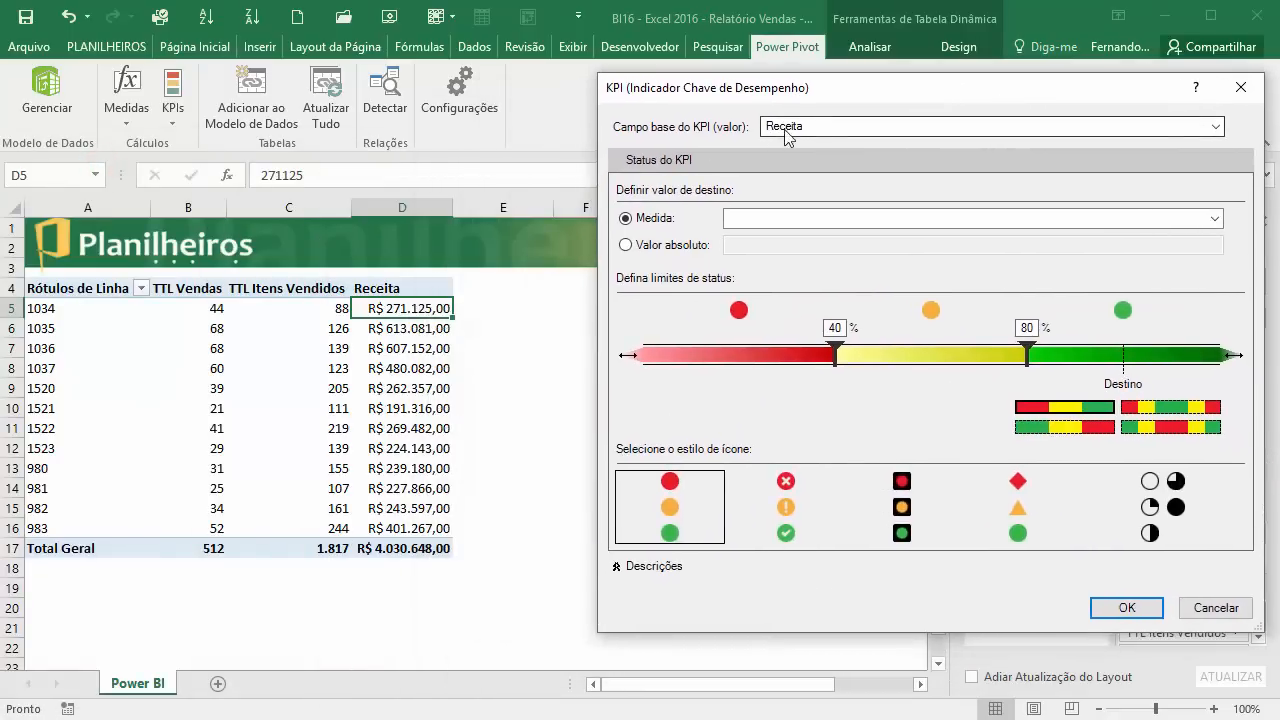
left_click(640, 246)
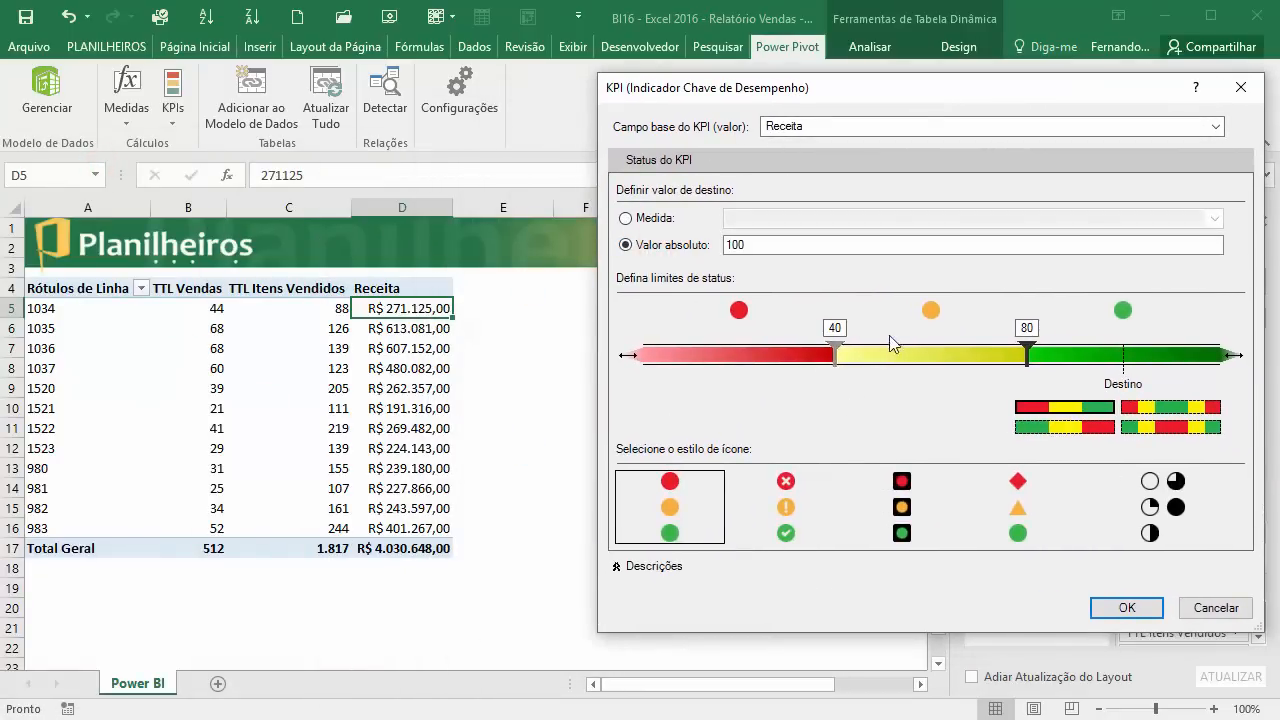
left_click_drag(773, 238, 650, 245)
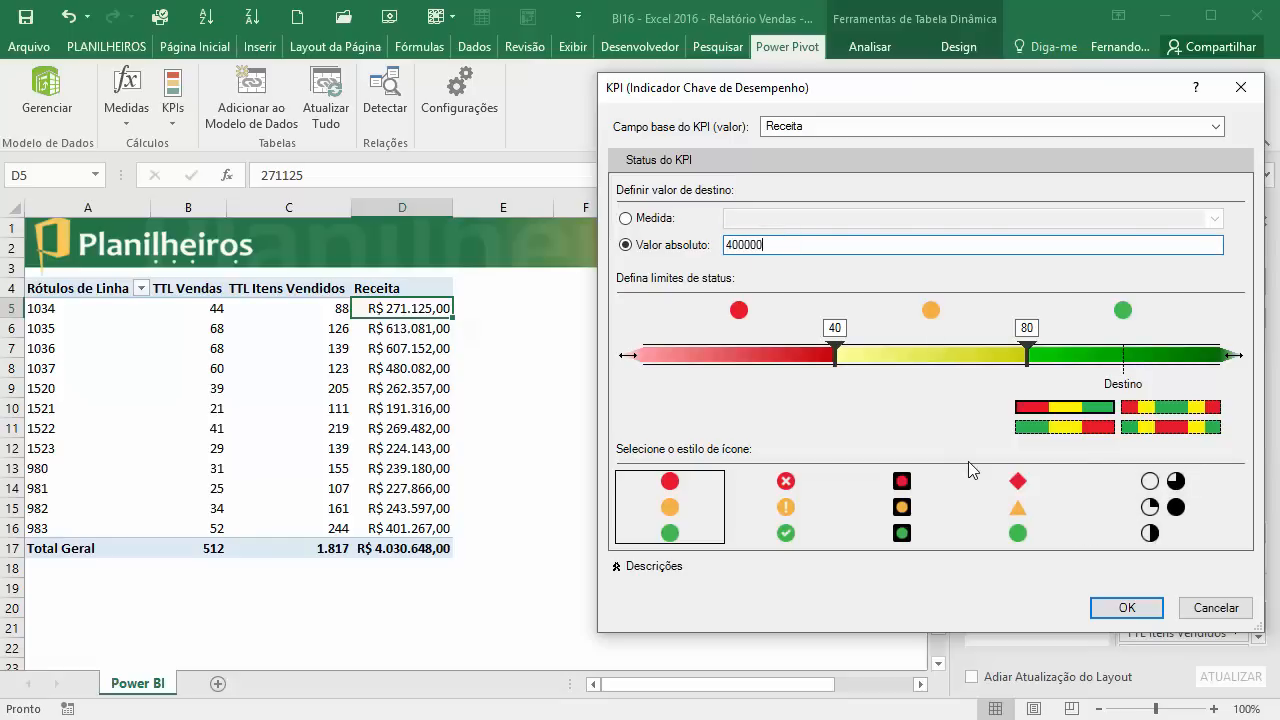
key("Tab")
- Set the KPI status thresholds to 260000 and 400000, choose the cross, exclamation and check mark icon style, and create the KPI
left_click_drag(1030, 358, 1129, 368)
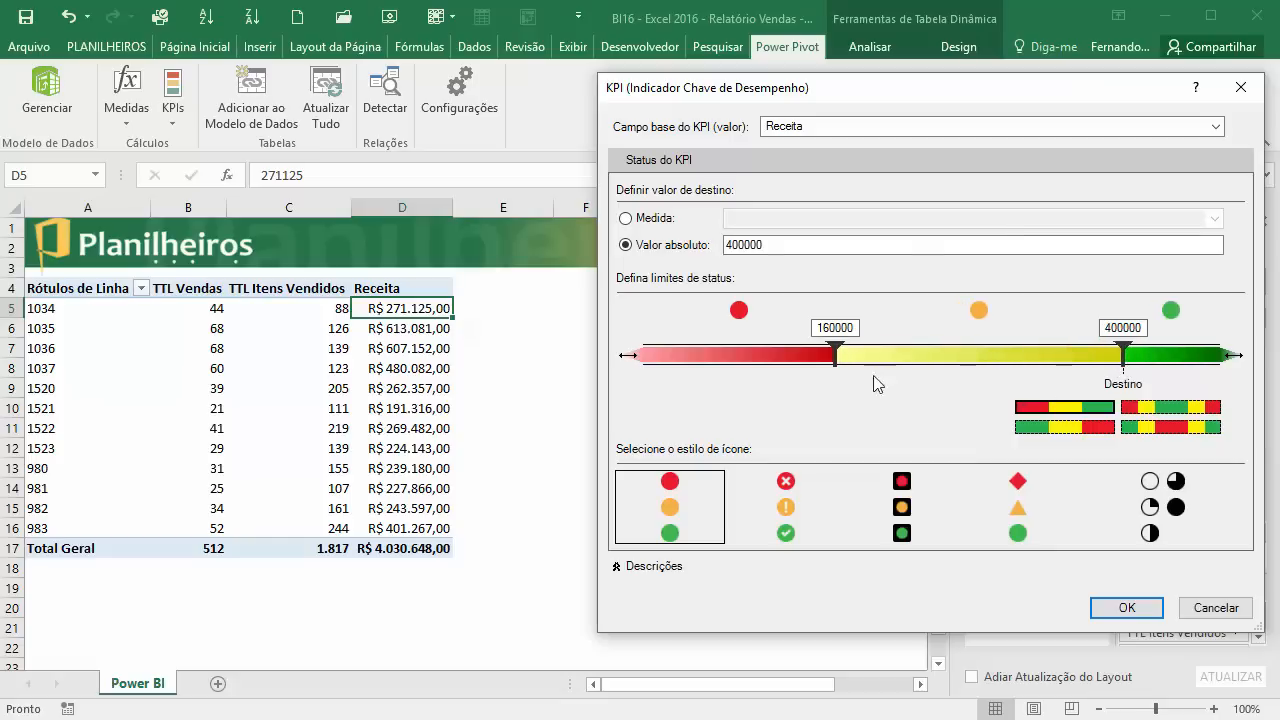
mouse_move(838, 356)
left_mouse_down()
mouse_move(972, 362)
mouse_move(958, 362)
left_mouse_up()
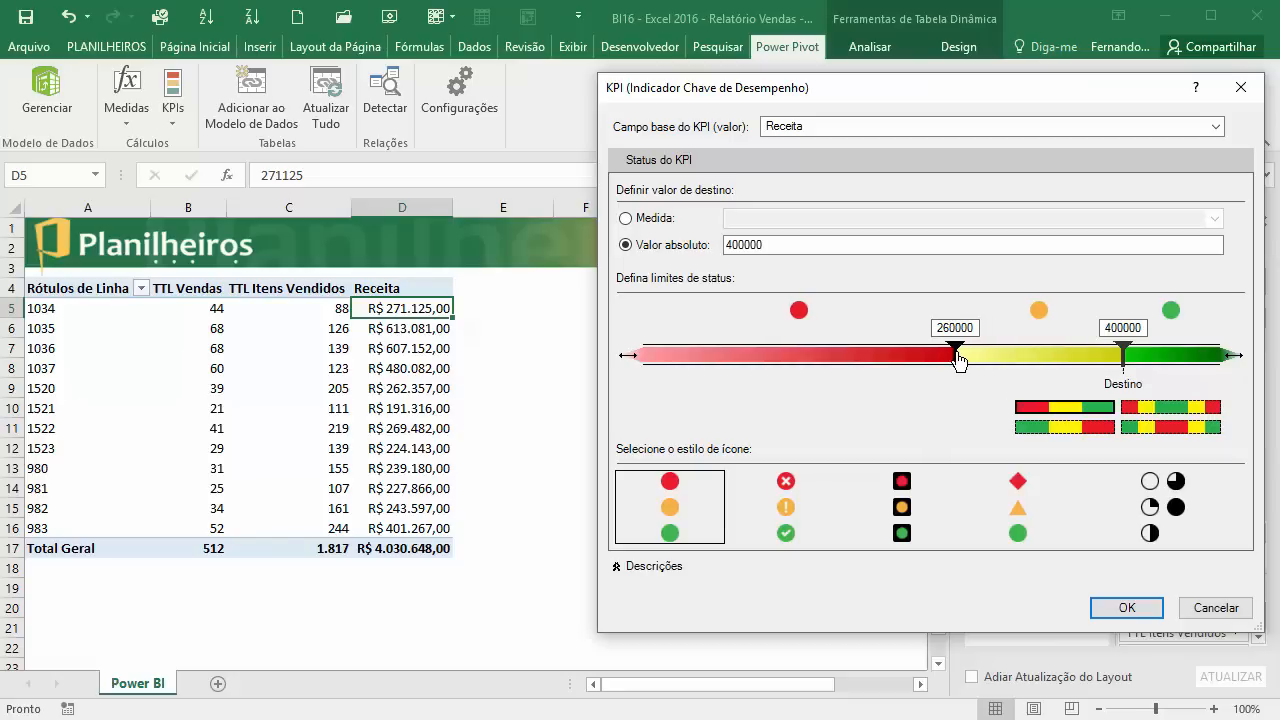
left_click(765, 502)
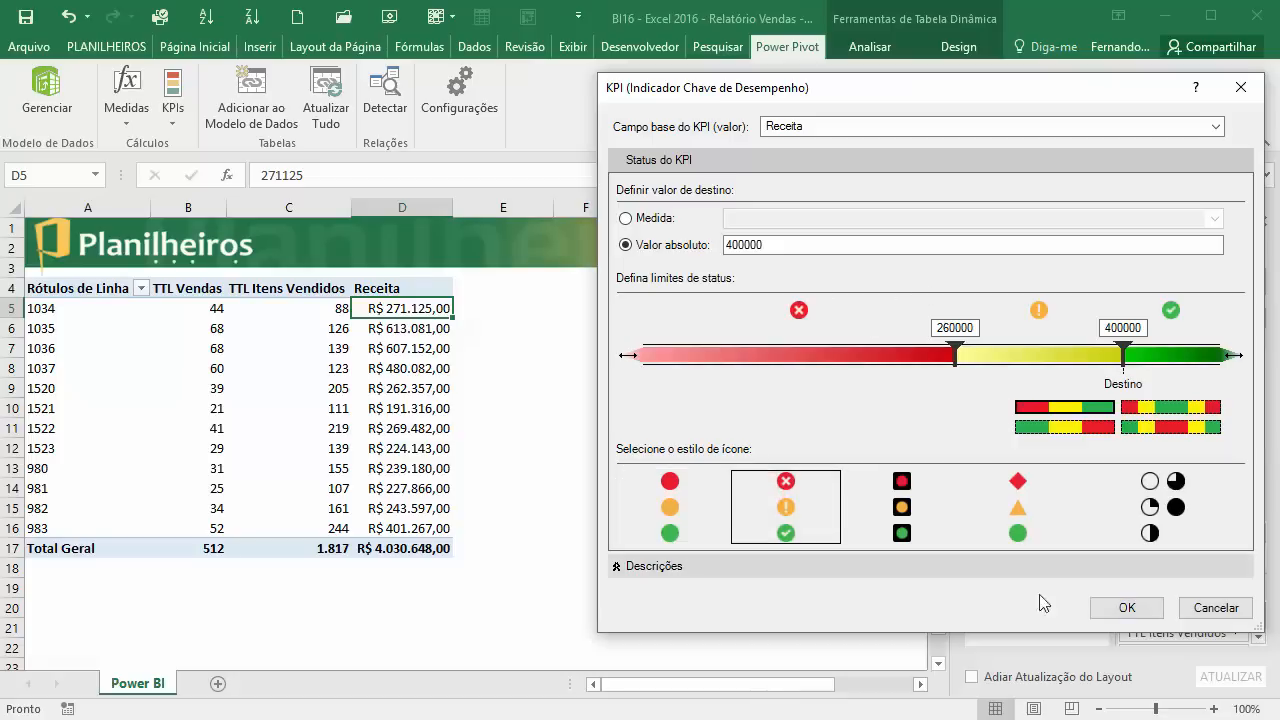
left_click(1126, 608)
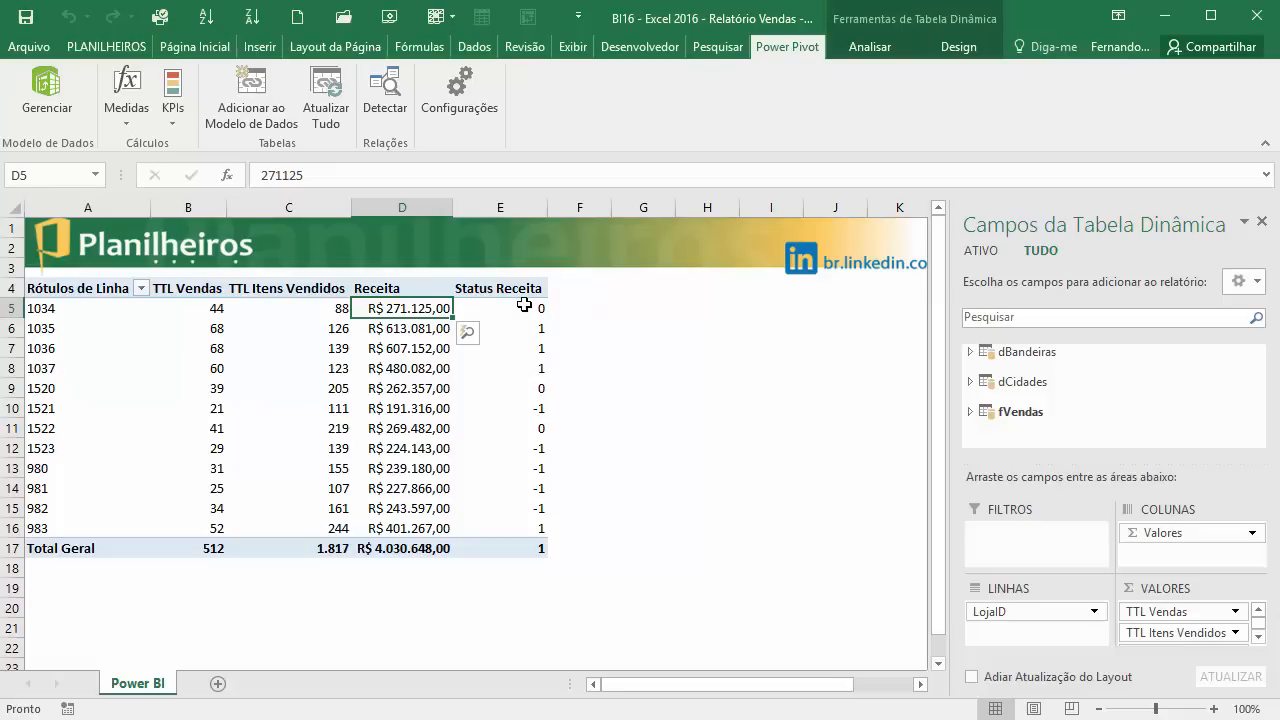
- Remove the Status field of the Receita KPI in fVendas from the PivotTable and add it again to display status icons
left_click_drag(524, 305, 523, 530)
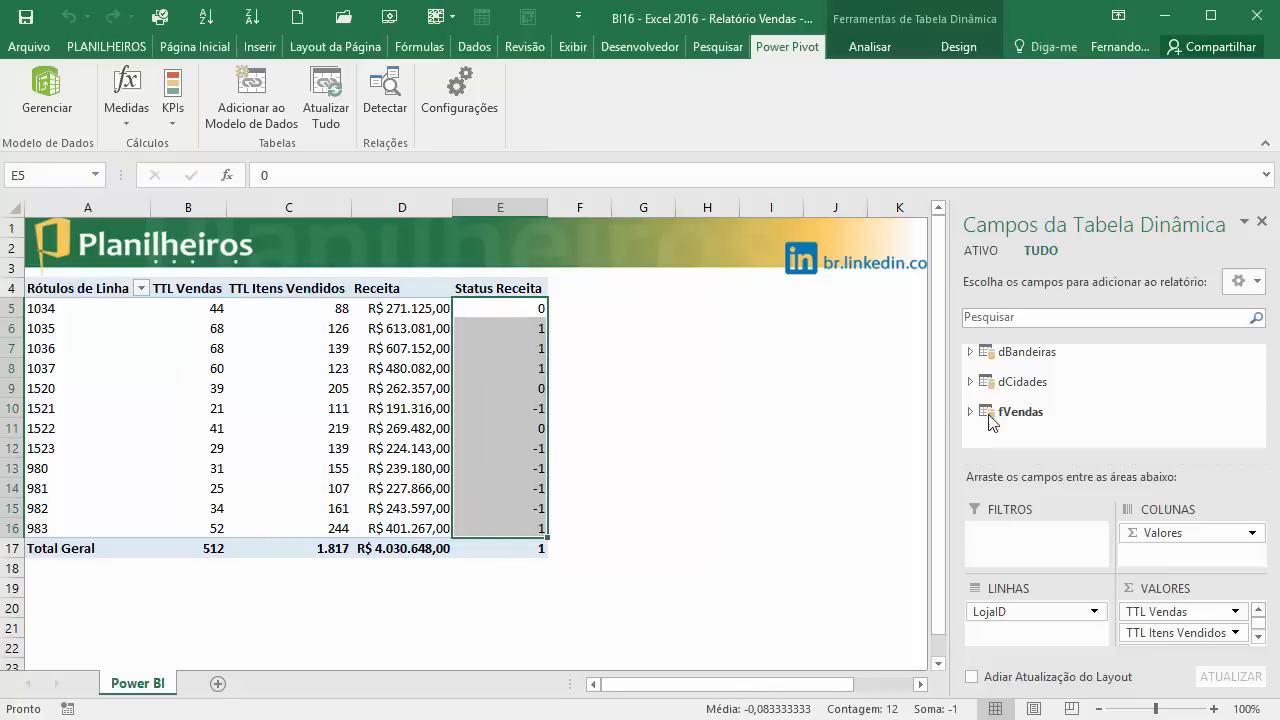
left_click(968, 412)
left_click_drag(1254, 390, 1255, 404)
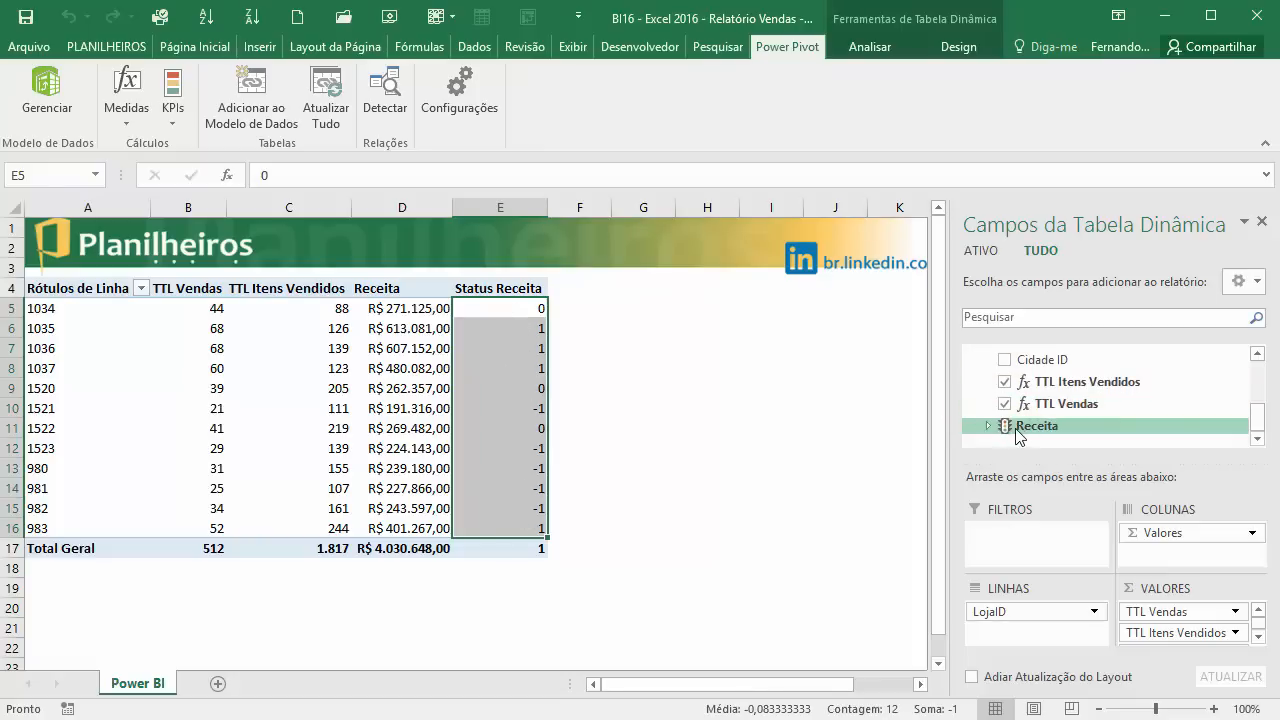
left_click(988, 429)
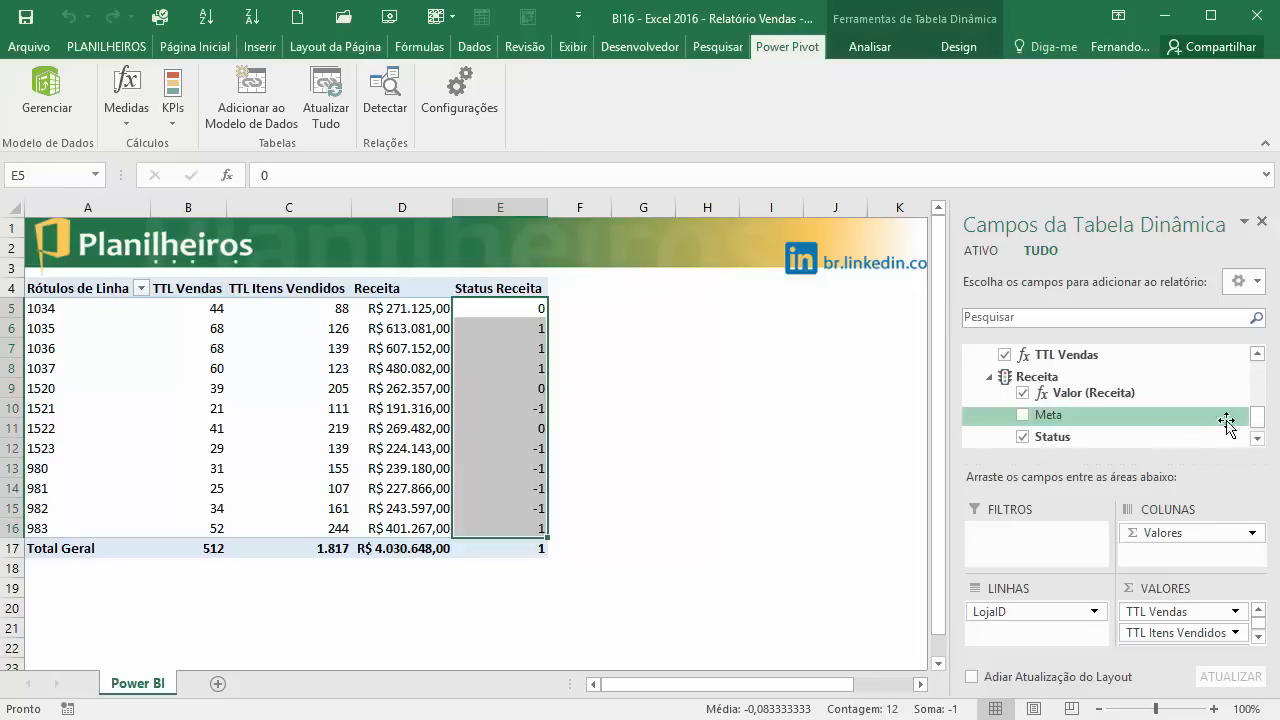
left_click(1022, 438)
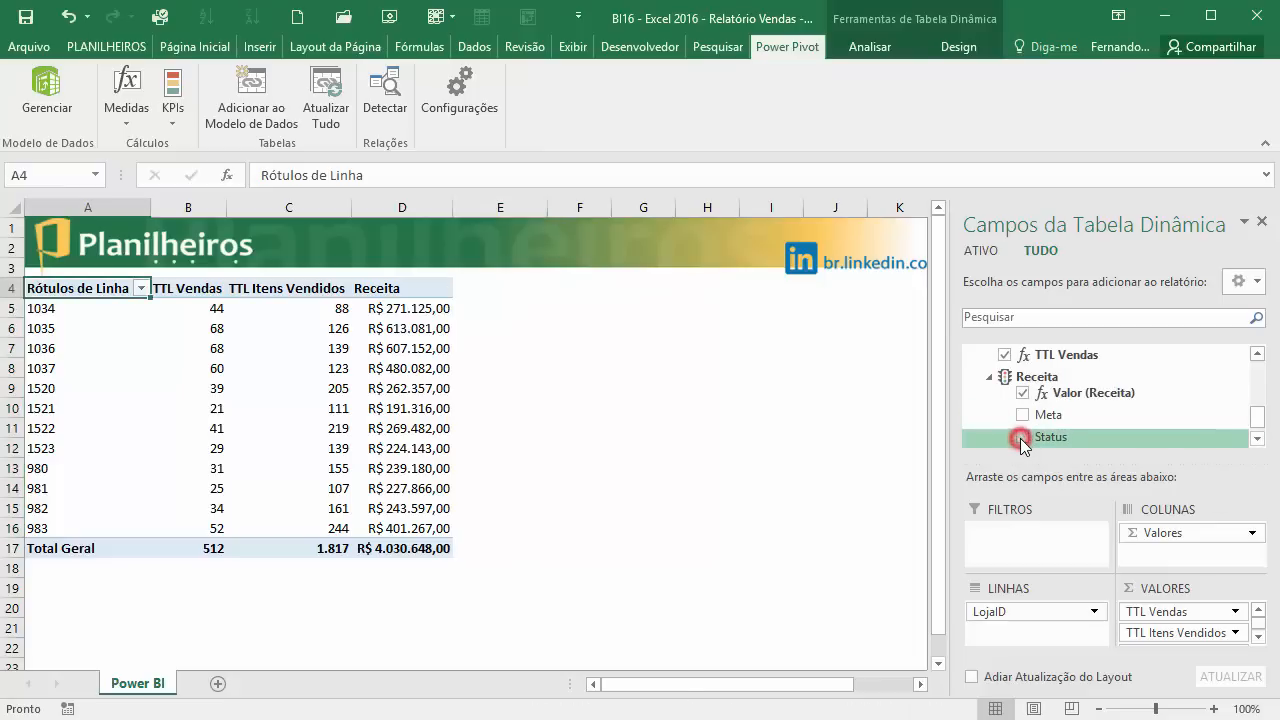
left_click(1022, 438)
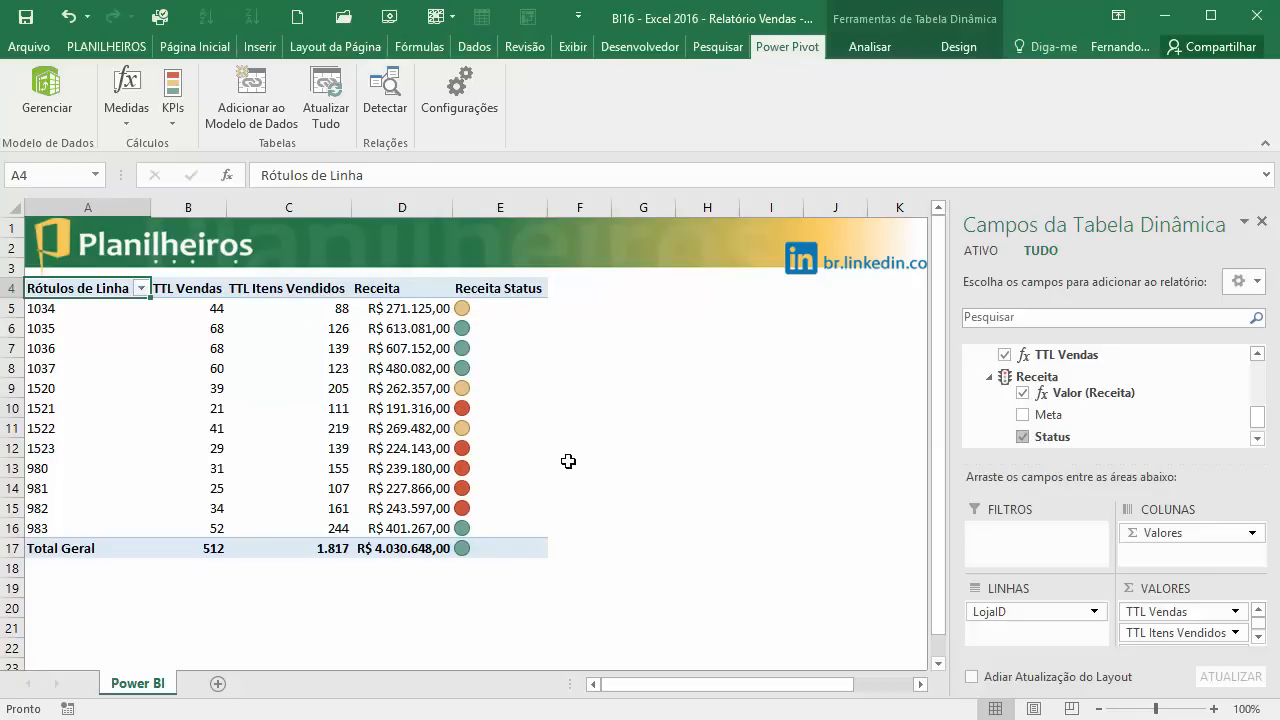
- Compare the status icons with each store's Receita and TTL Itens Vendidos values in the PivotTable
left_click_drag(63, 440, 500, 509)
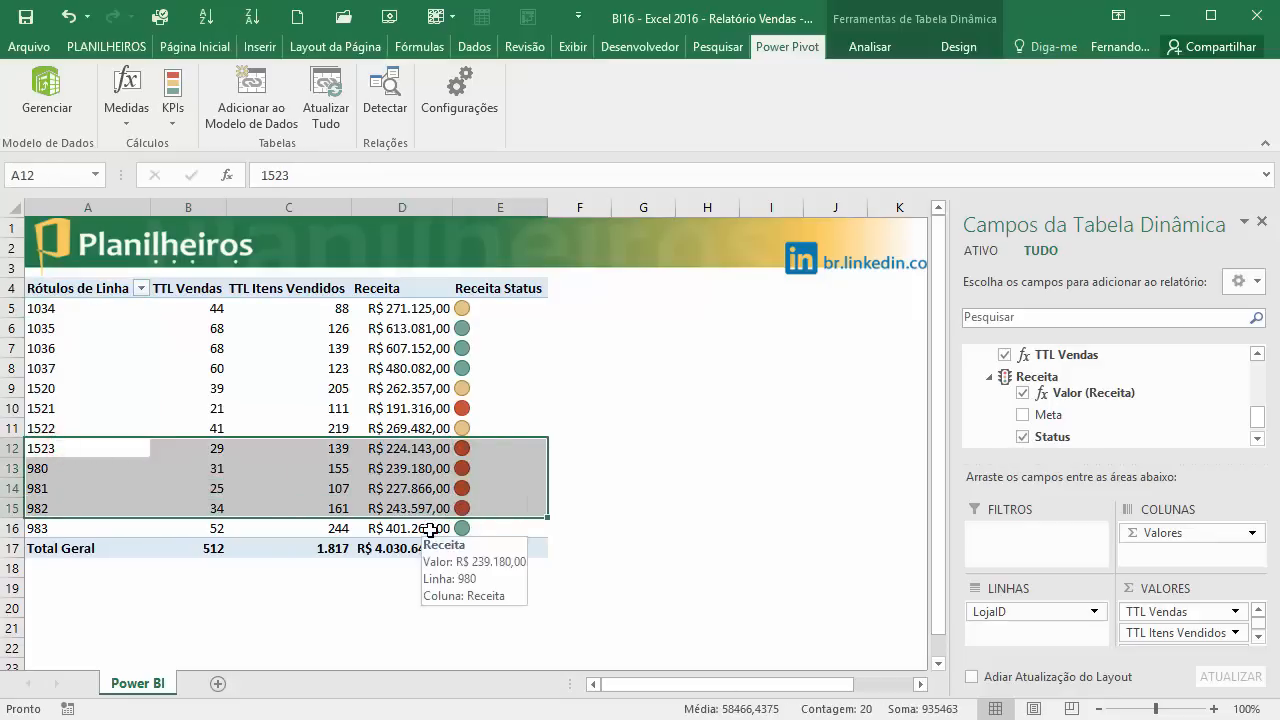
left_click_drag(420, 524, 458, 530)
left_click_drag(379, 526, 124, 525)
left_click(445, 427)
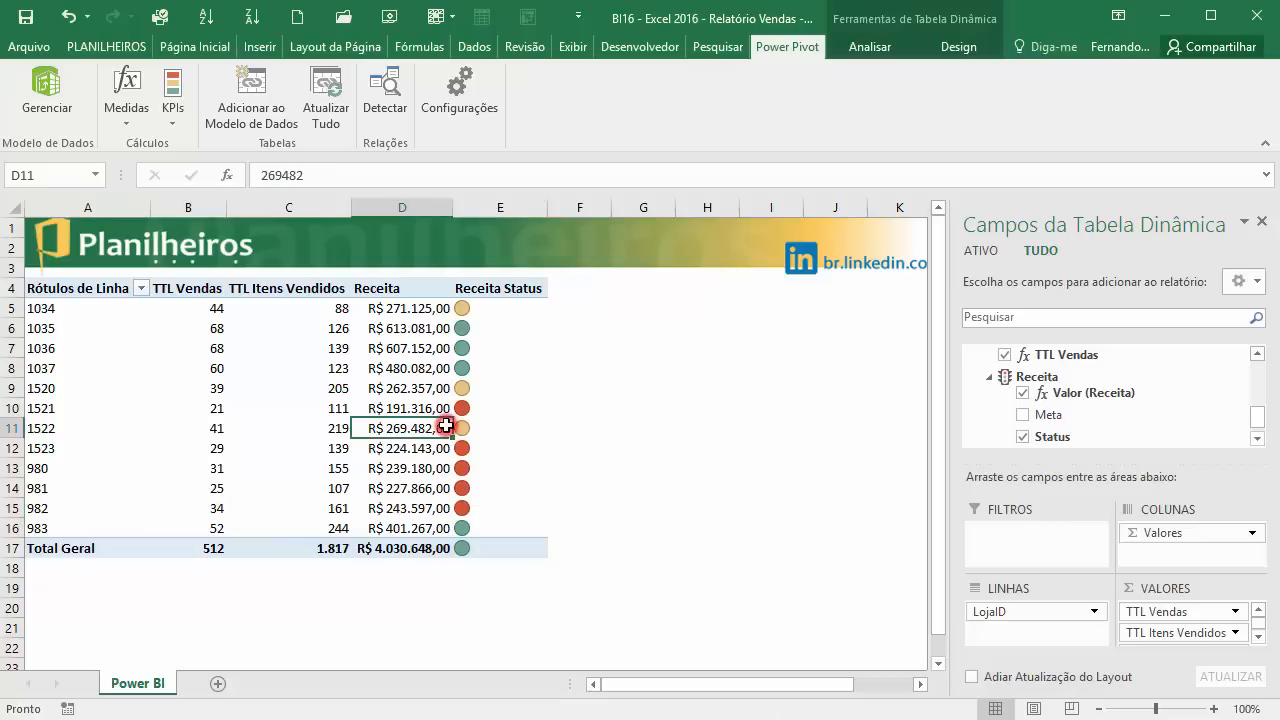
left_click(414, 388)
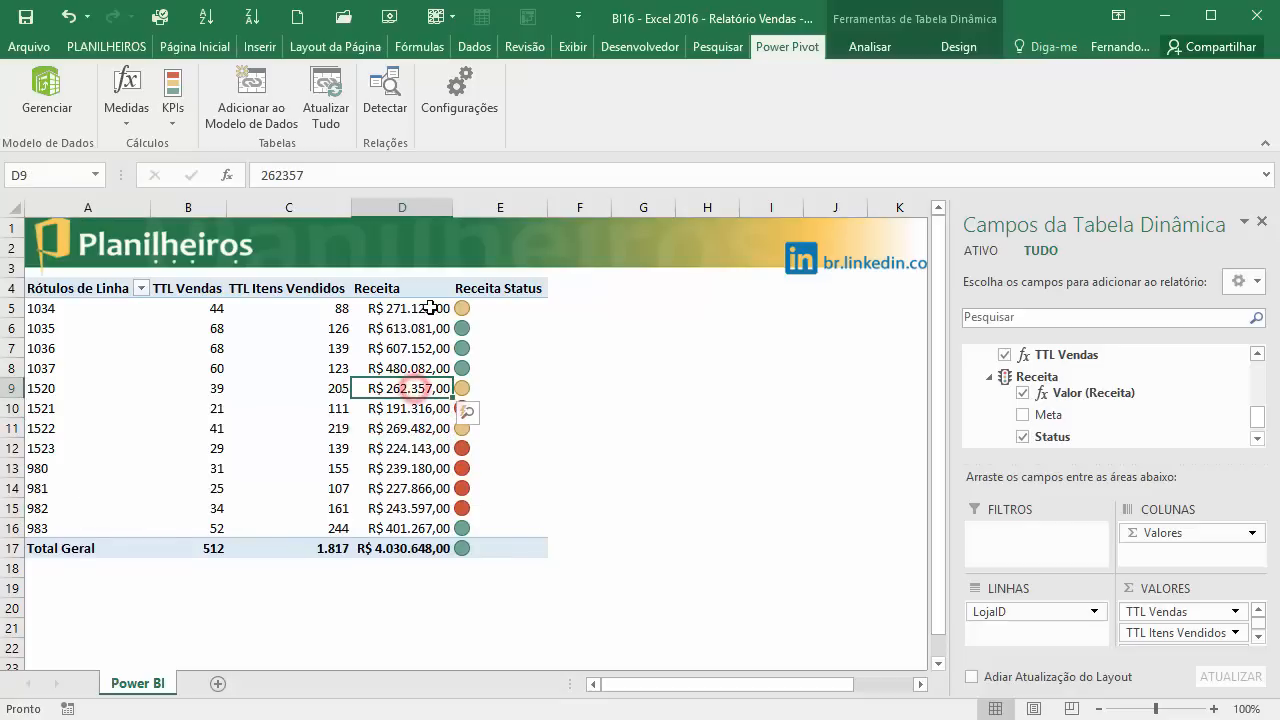
left_click(432, 305)
left_click(590, 449)
left_click(314, 352)
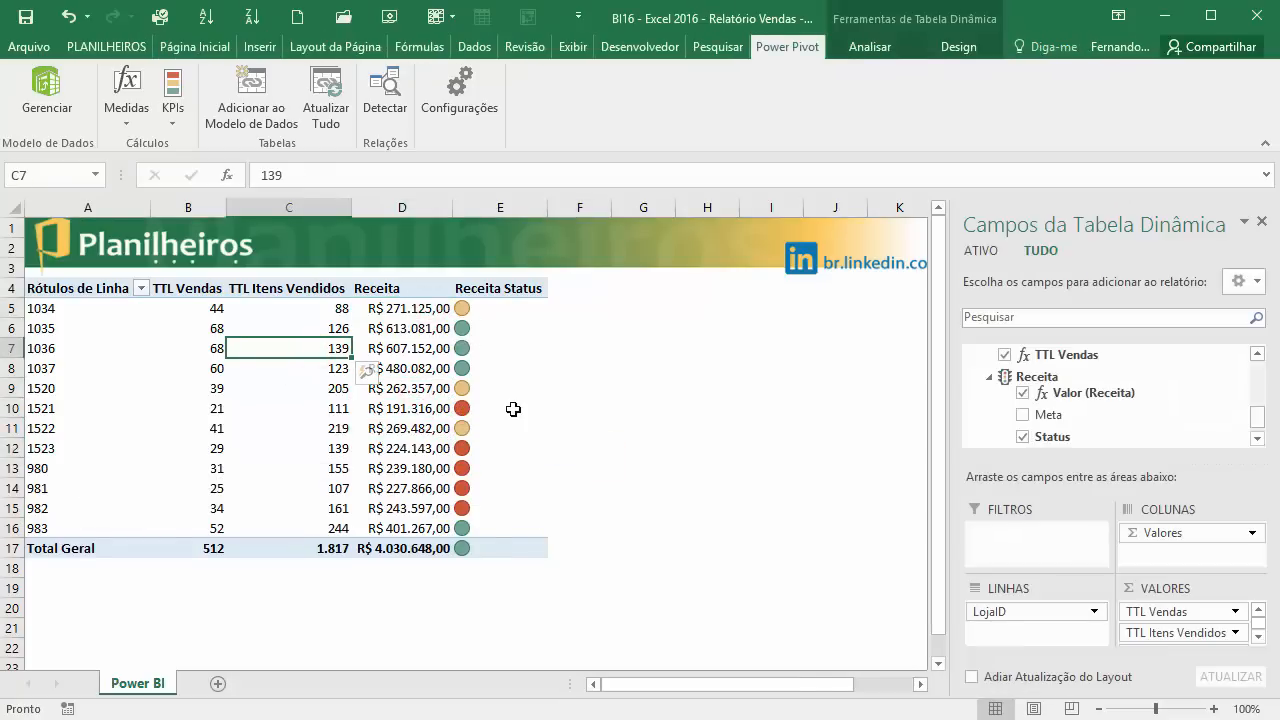
left_click(334, 408)
left_click(323, 430)
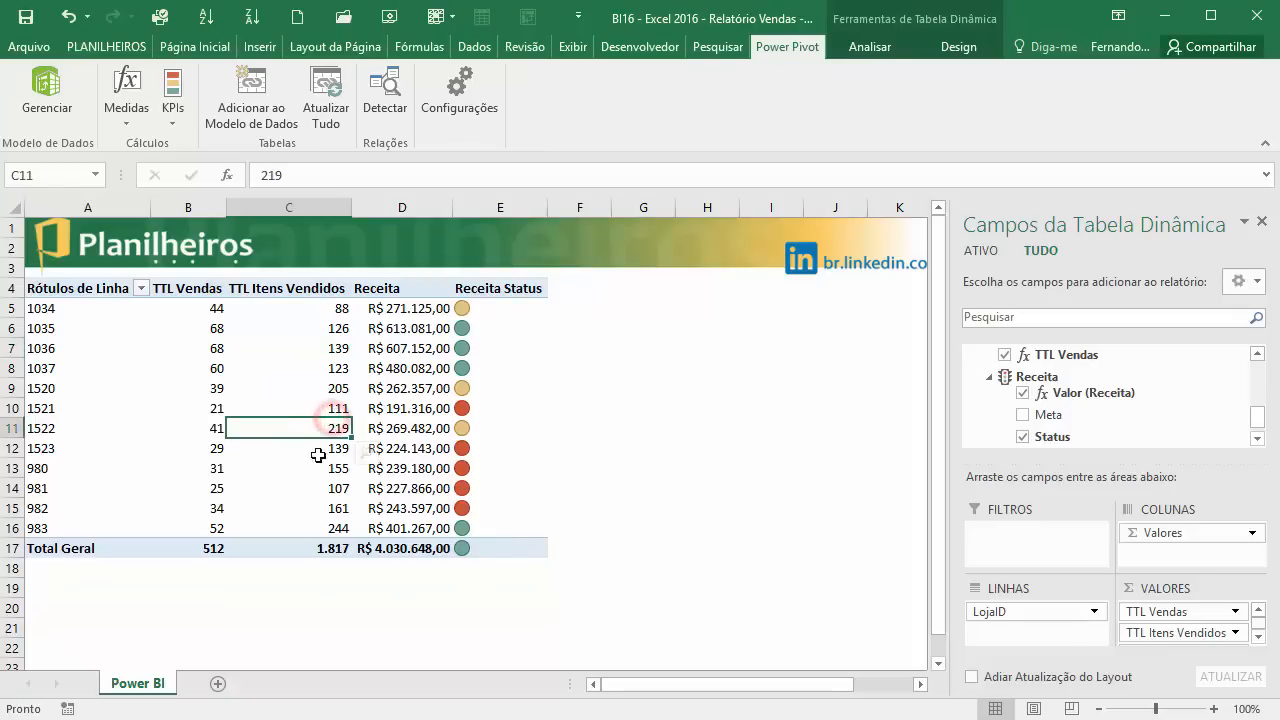
- Insert a slicer for the Cidade field of dCidades and place it beside the PivotTable
left_click(264, 355)
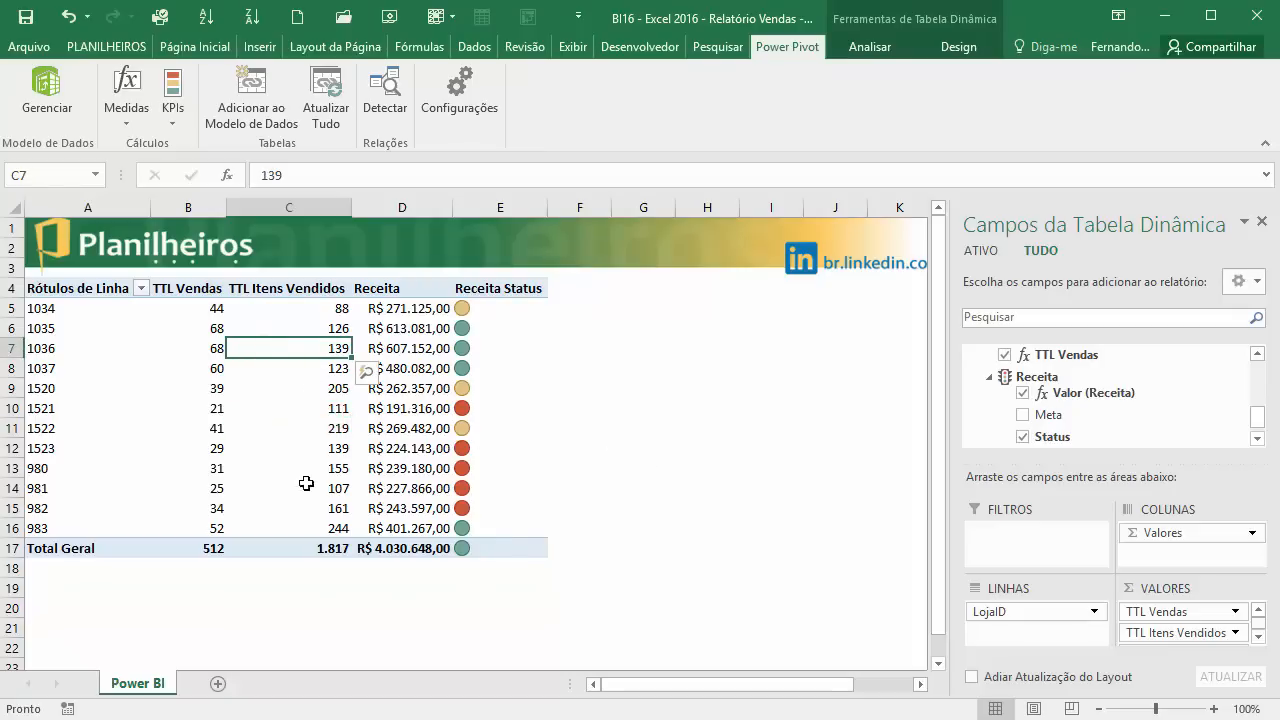
left_click(870, 46)
left_click(485, 77)
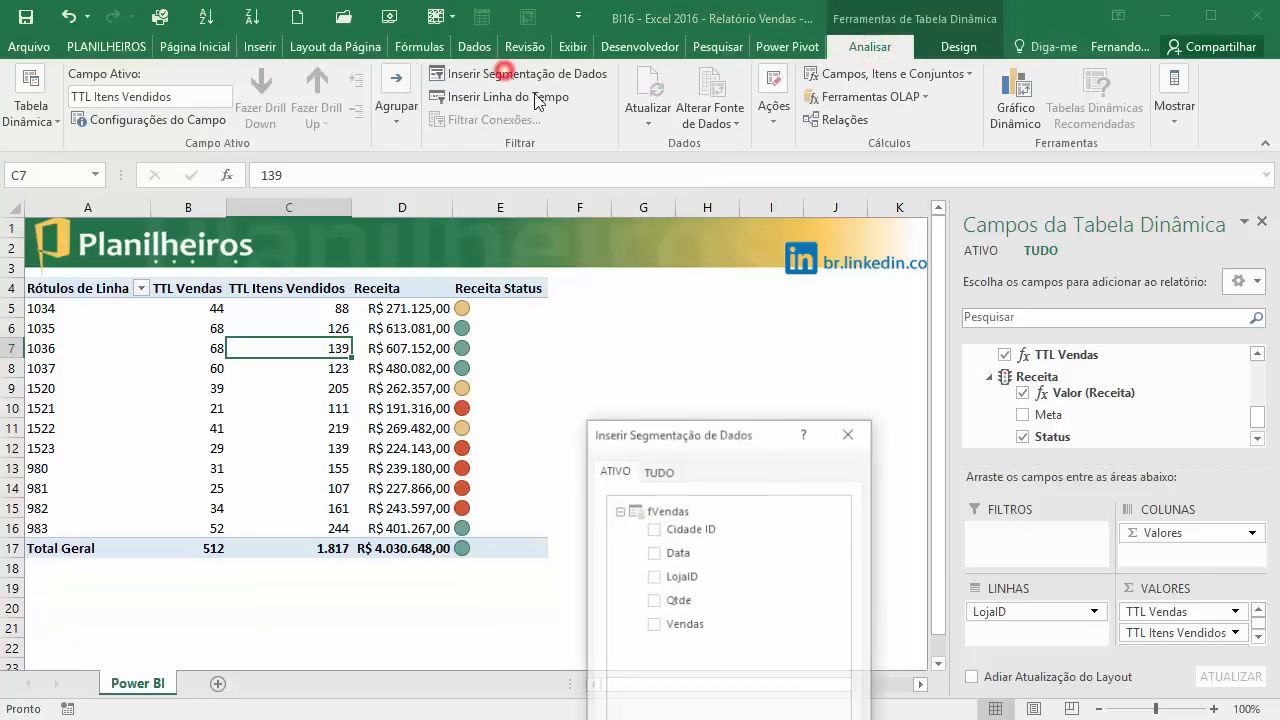
left_click(669, 258)
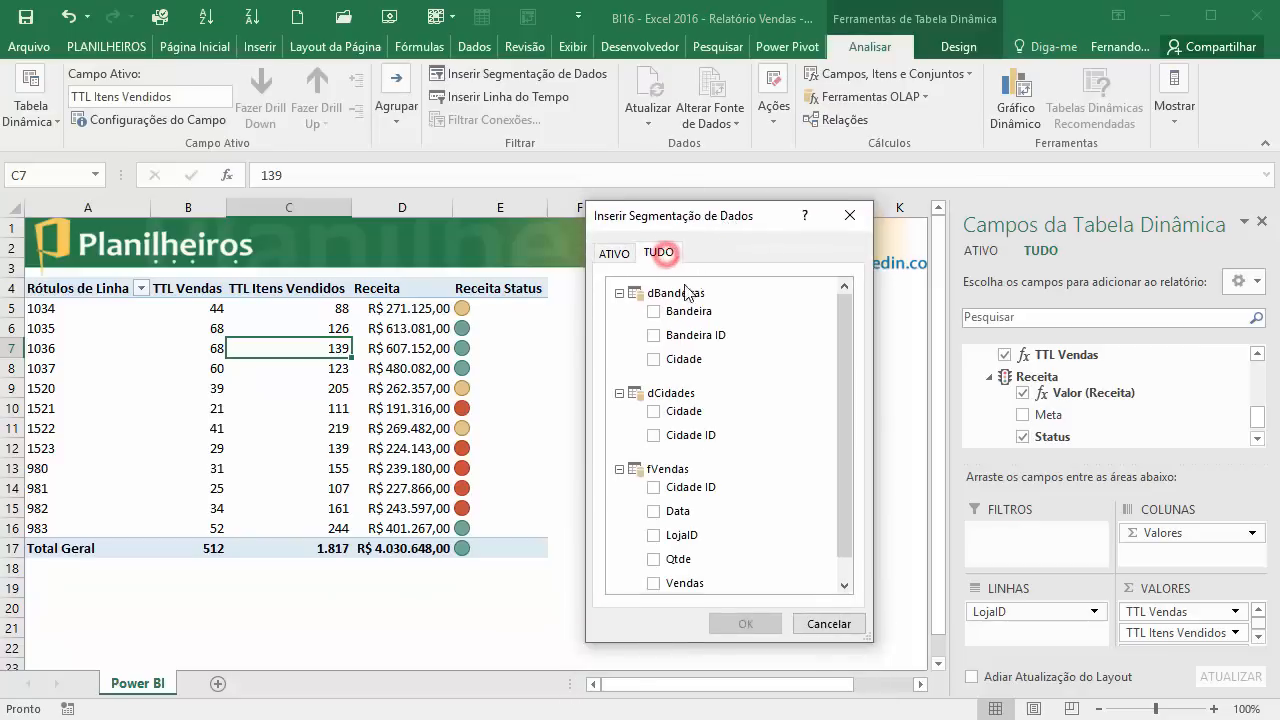
left_click(653, 411)
left_click(745, 623)
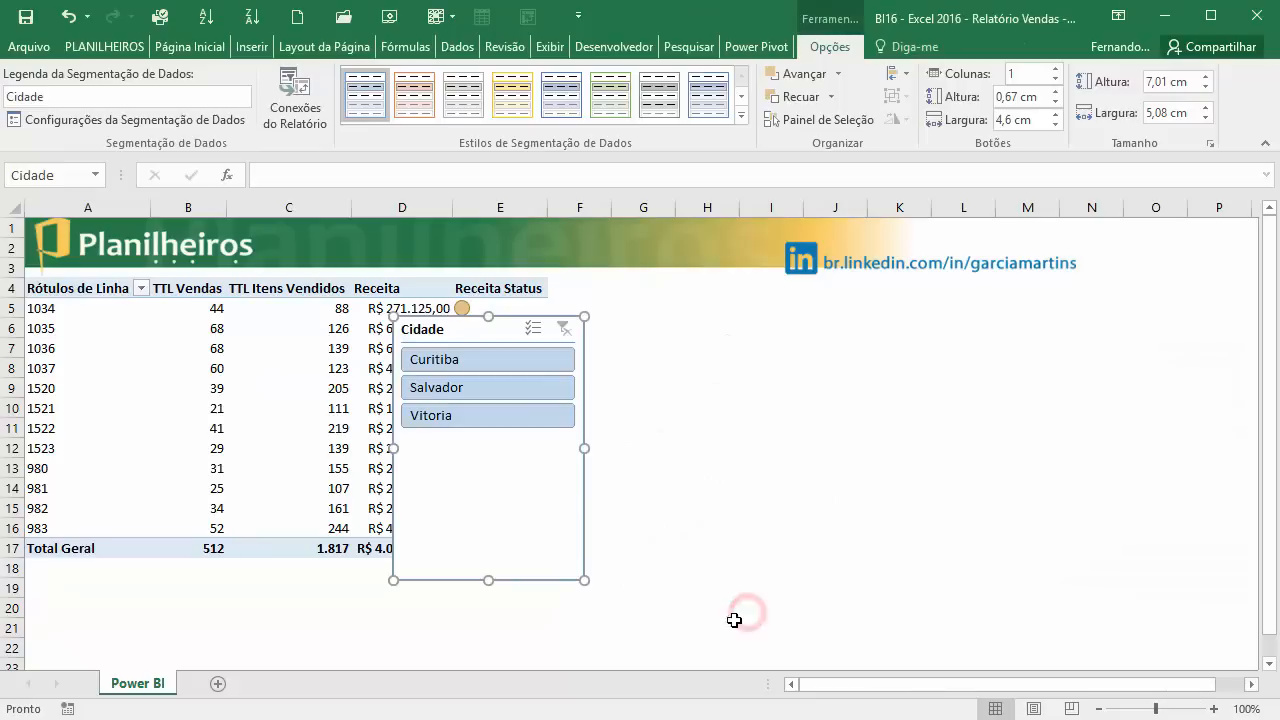
left_click_drag(494, 345, 672, 305)
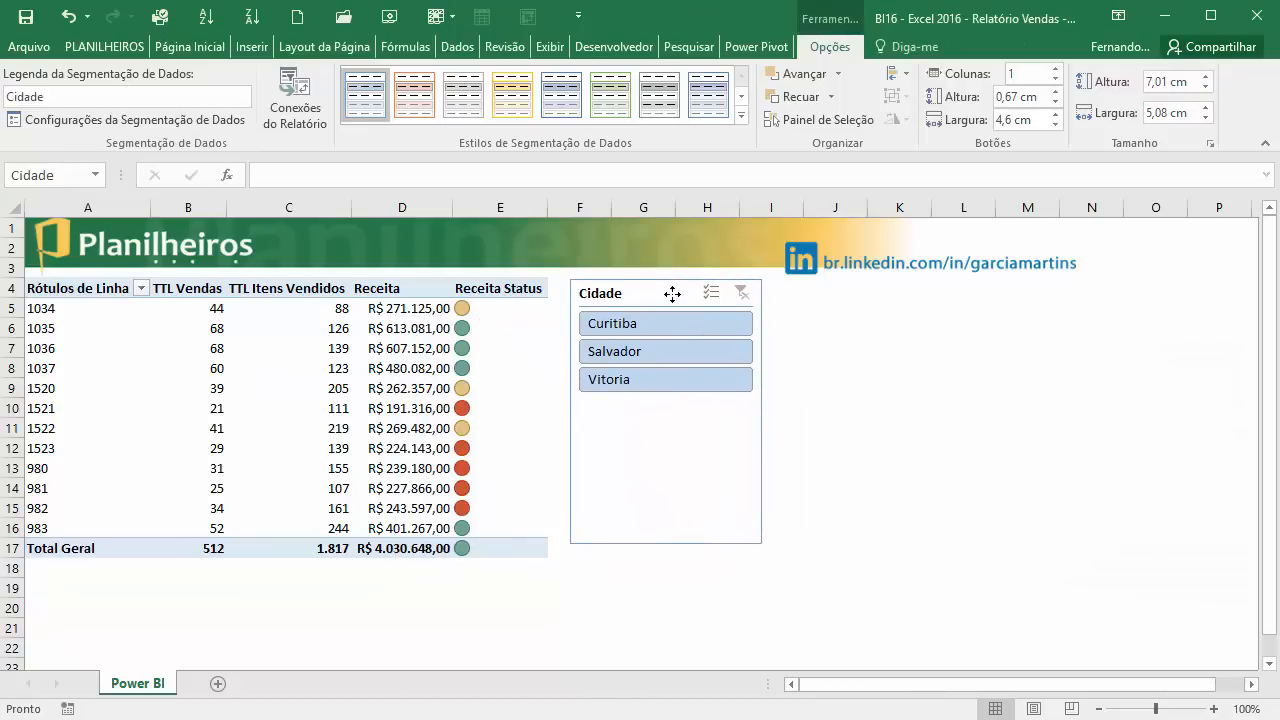
- Filter the PivotTable repeatedly by Curitiba, Salvador and Vitoria with the Cidade slicer, and clear the filter
left_click(651, 325)
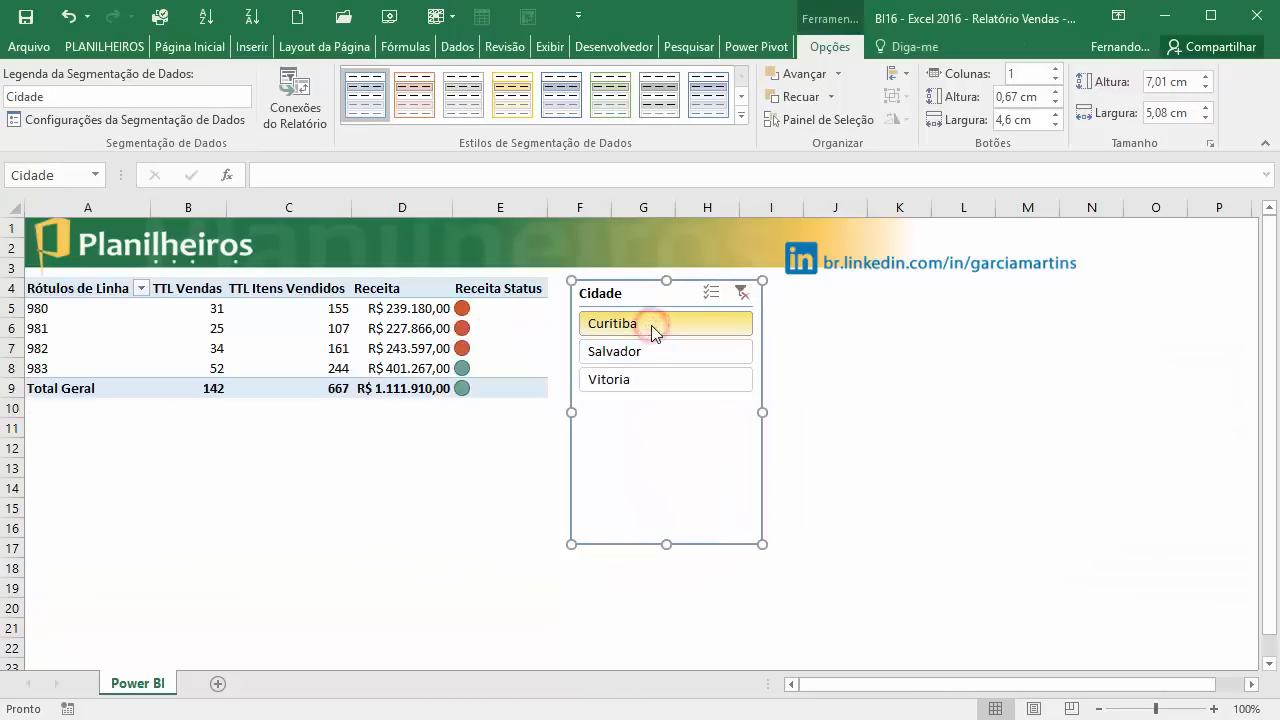
left_click(661, 352)
left_click(630, 378)
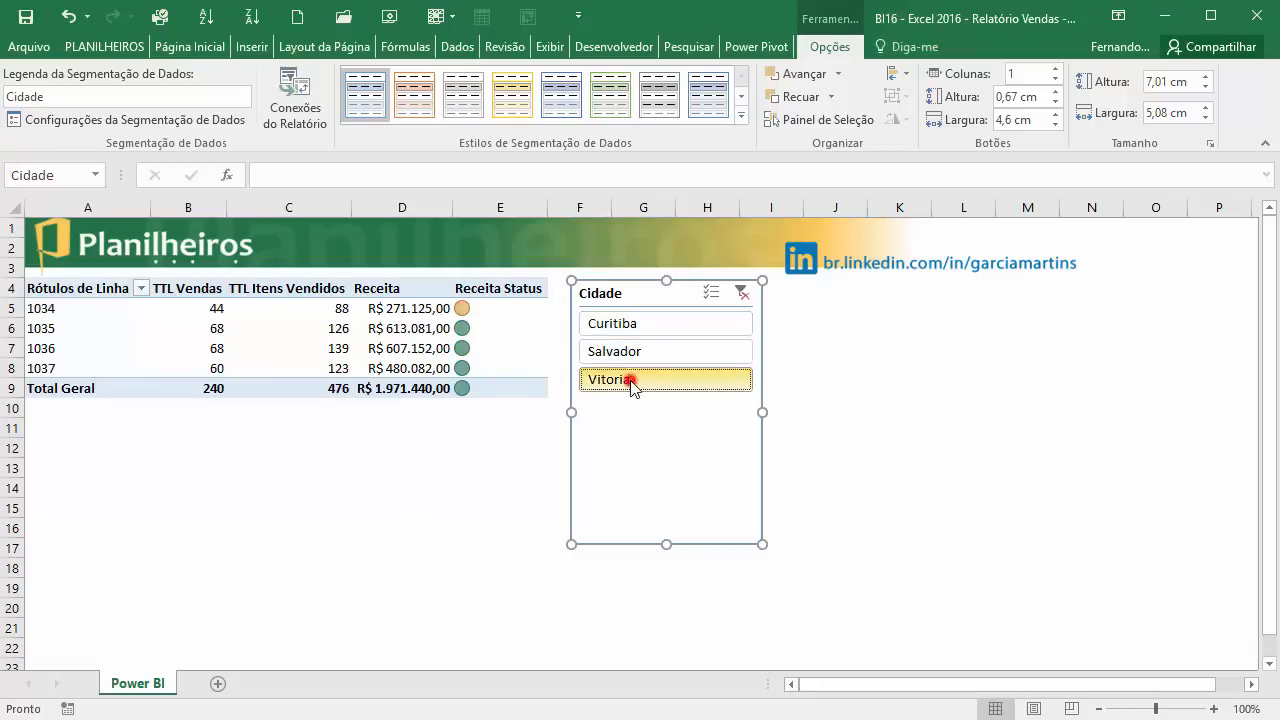
left_click(667, 328)
left_click(655, 352)
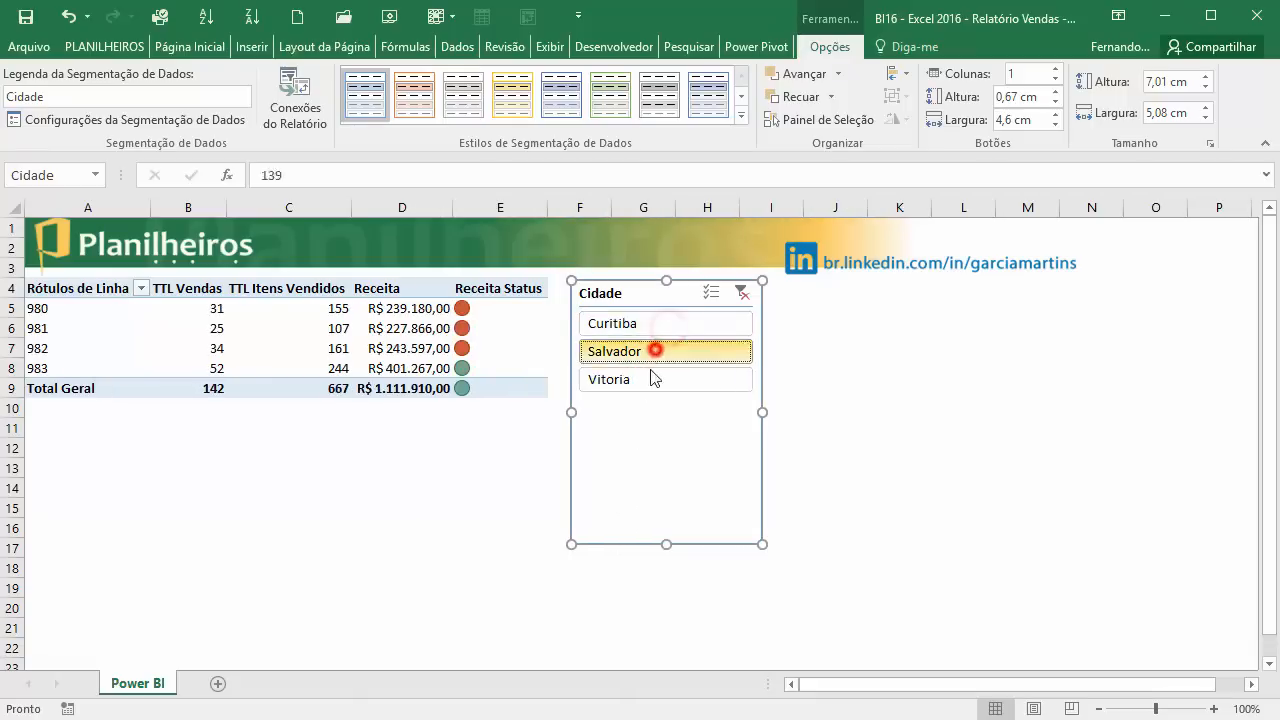
left_click(645, 379)
left_click(660, 352)
left_click(665, 323)
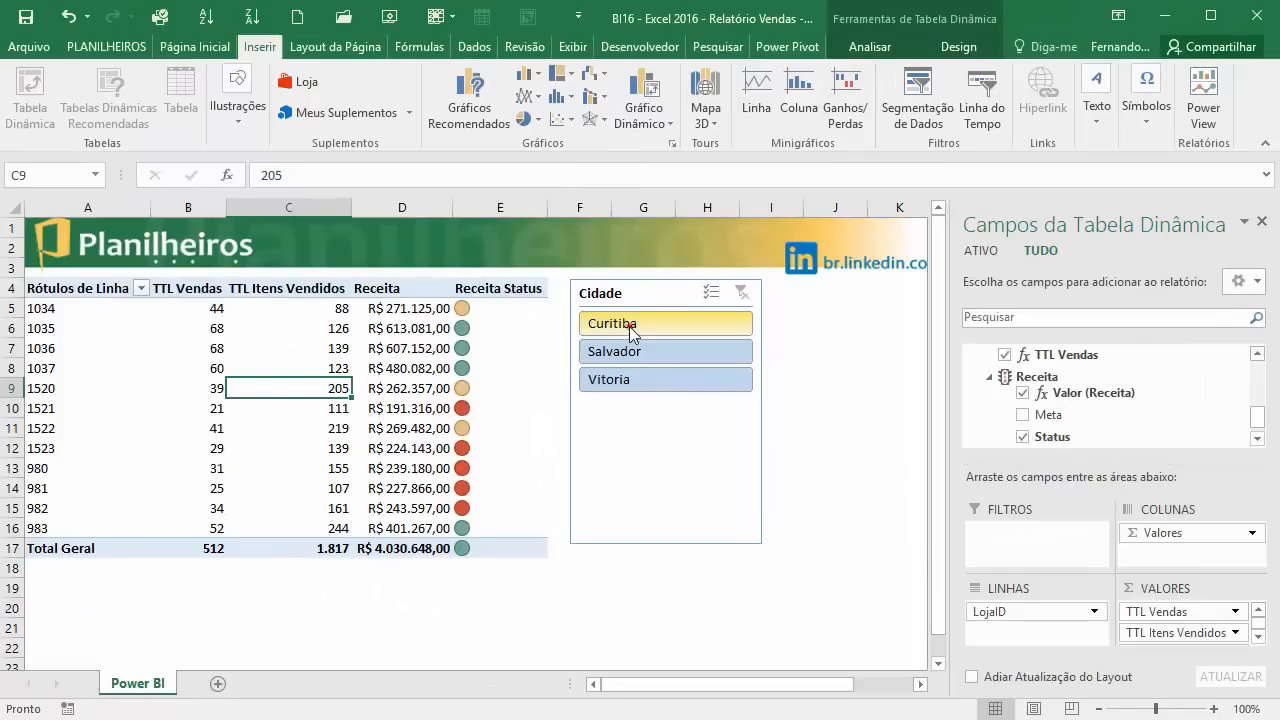
left_click(629, 326)
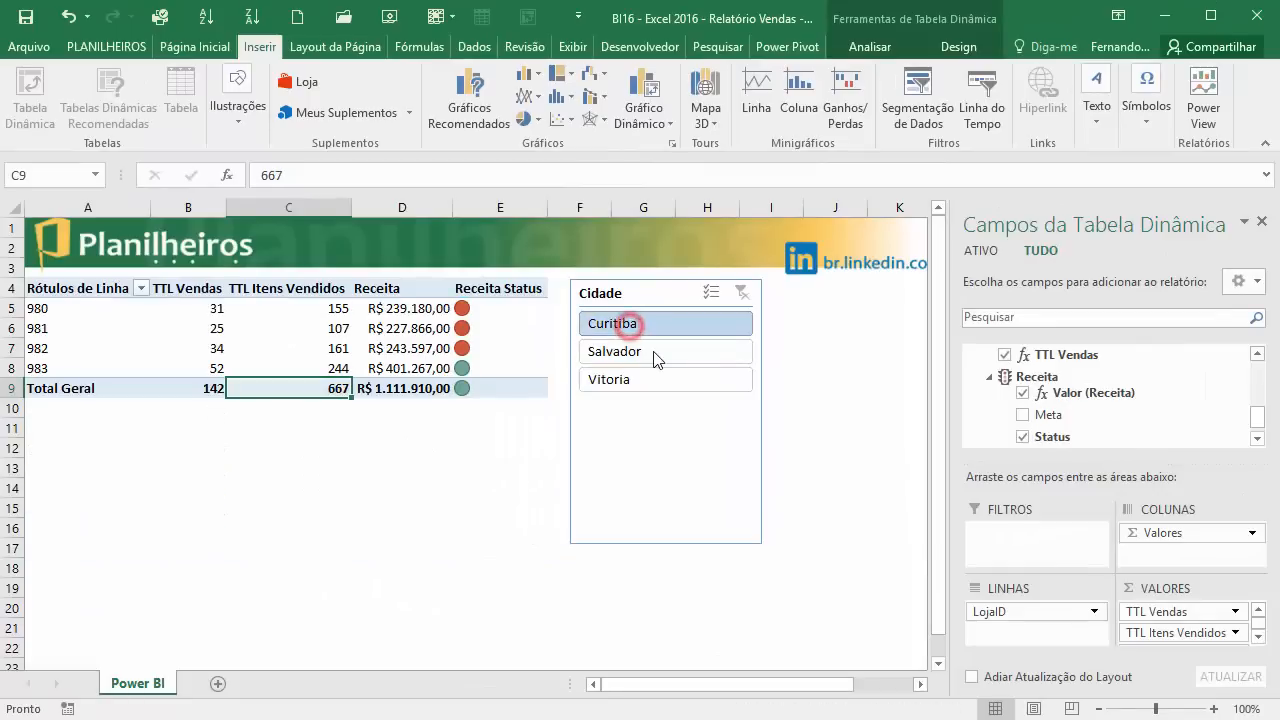
left_click(654, 352)
left_click(640, 380)
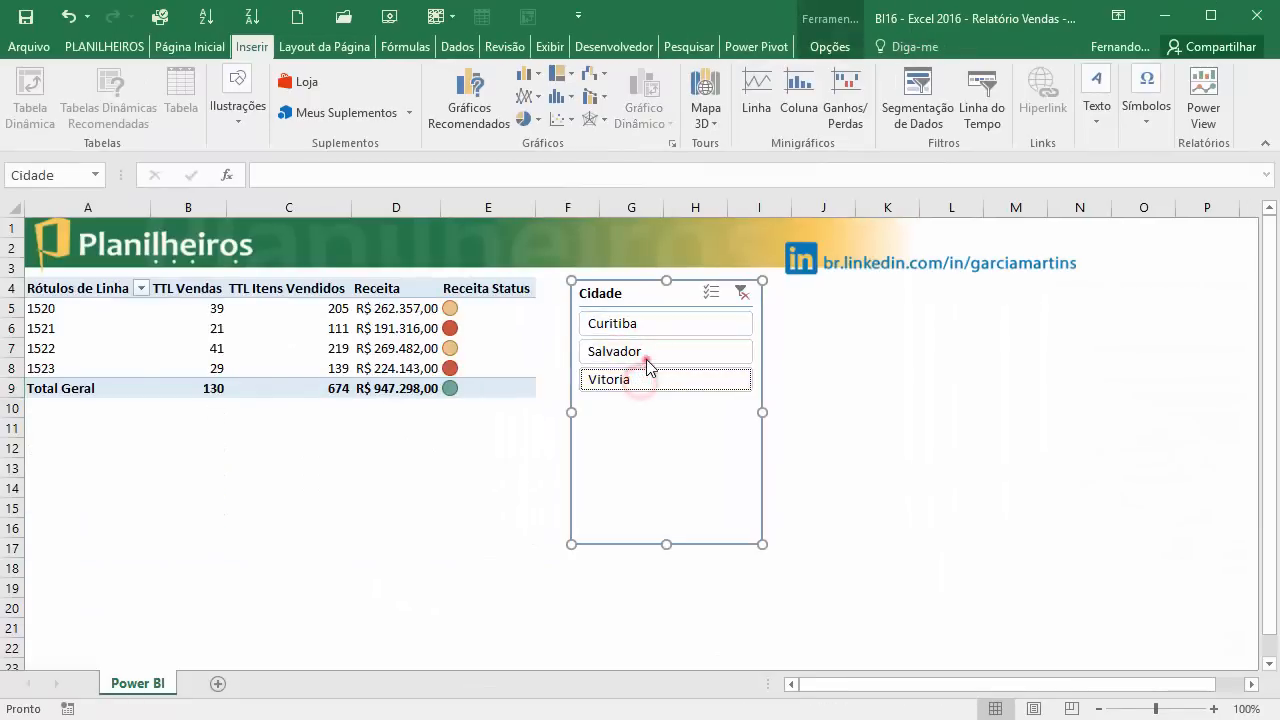
left_click(647, 354)
left_click(634, 316)
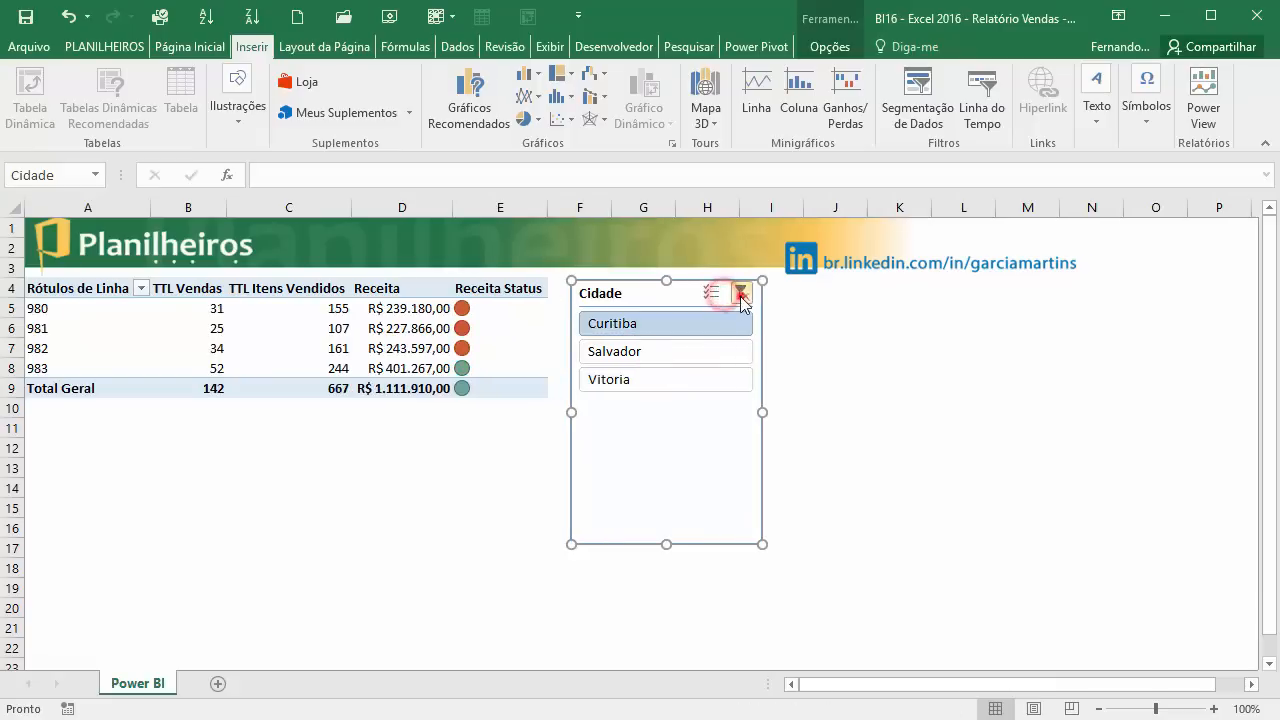
left_click(741, 292)
- Collapse the fVendas table in the PivotTable field list
left_click(306, 337)
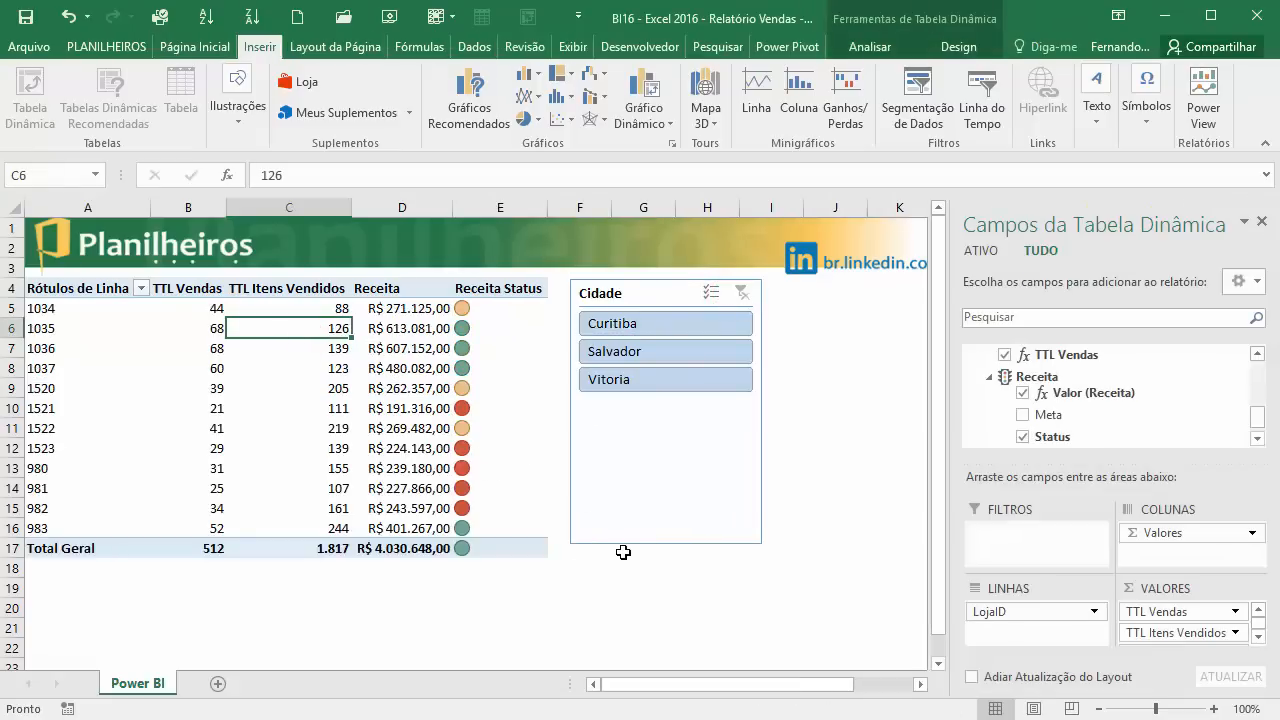
left_click_drag(1258, 418, 1258, 349)
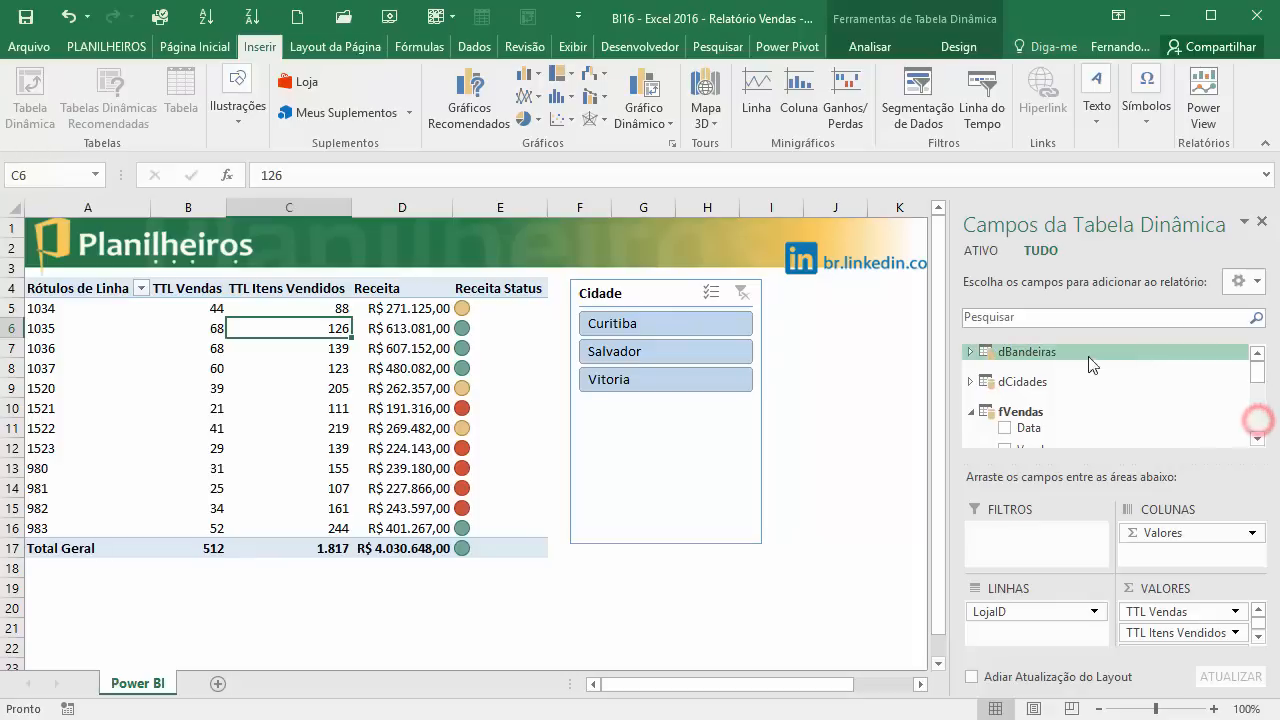
left_click(966, 410)
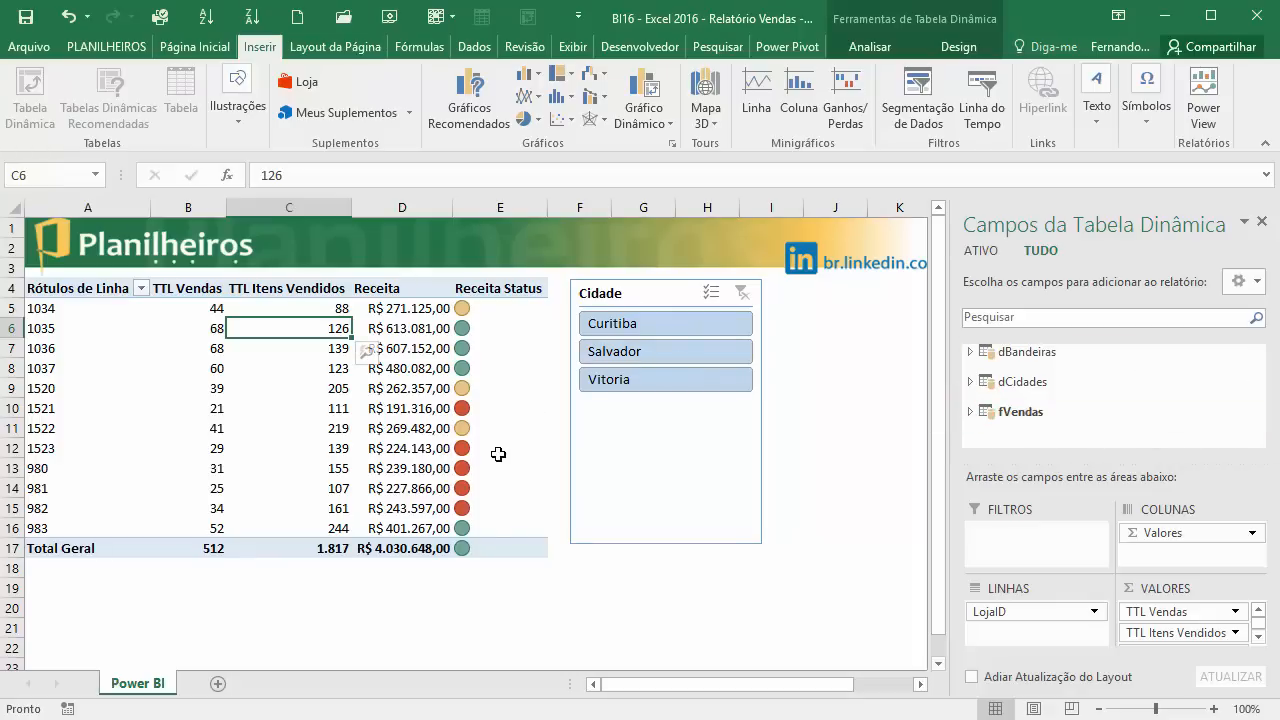
- Switch to File Explorer and paste 04 - Manaus.csv, 05 - Goiania.csv and 06 - Rio de Janeiro.csv from Exercício 1 into its Dados folder
key("alt+Tab")
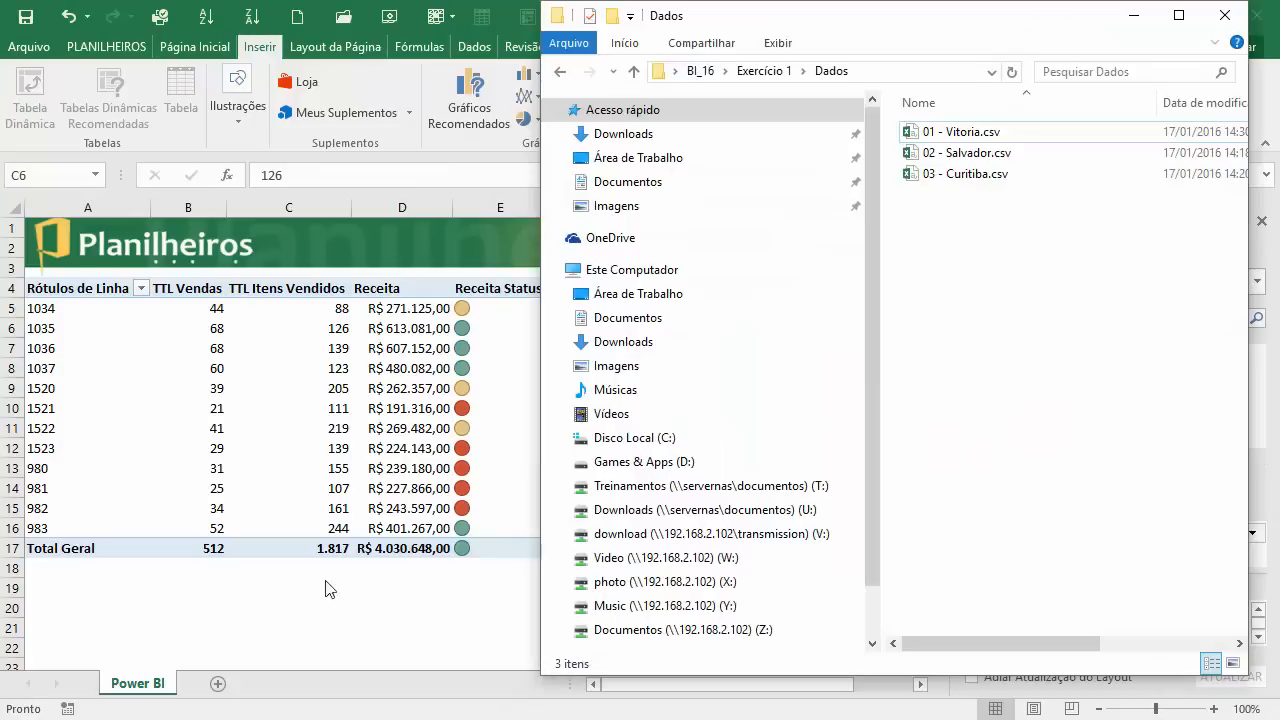
left_click(751, 72)
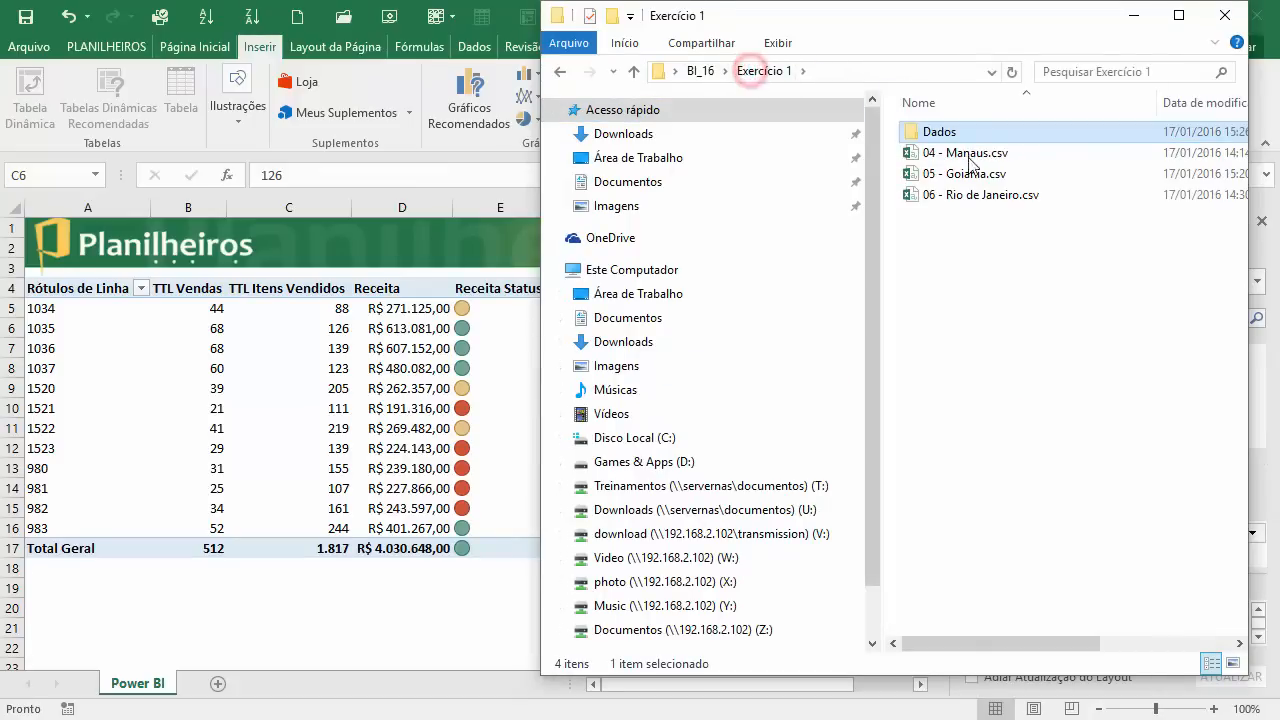
left_click(957, 153)
left_click(972, 167)
left_click(955, 198)
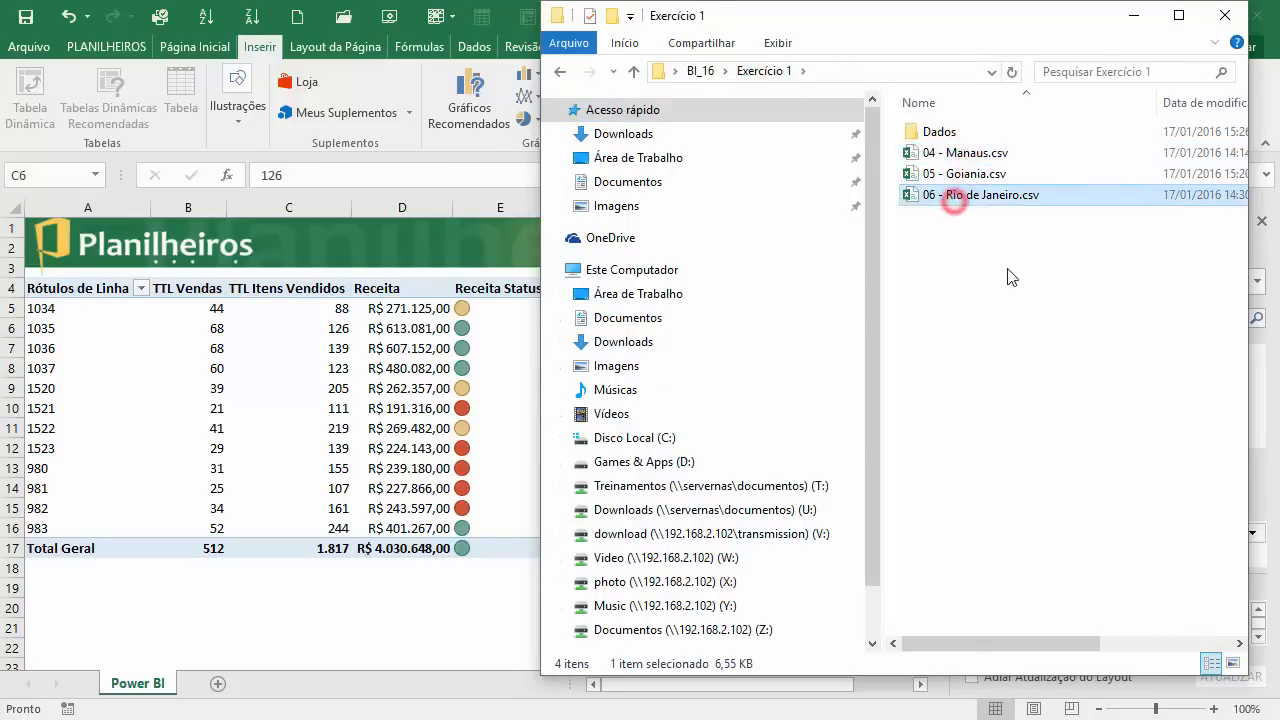
left_click(1008, 268)
left_click_drag(1005, 335, 916, 145)
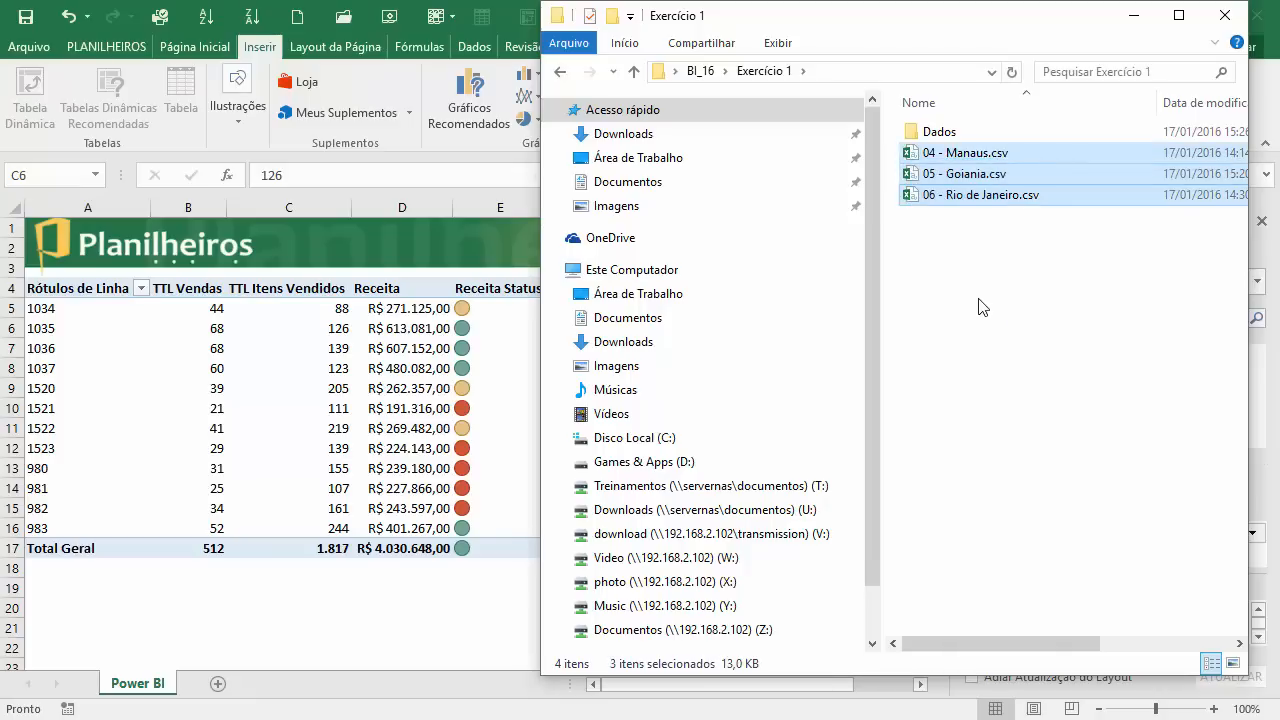
double_click(952, 131)
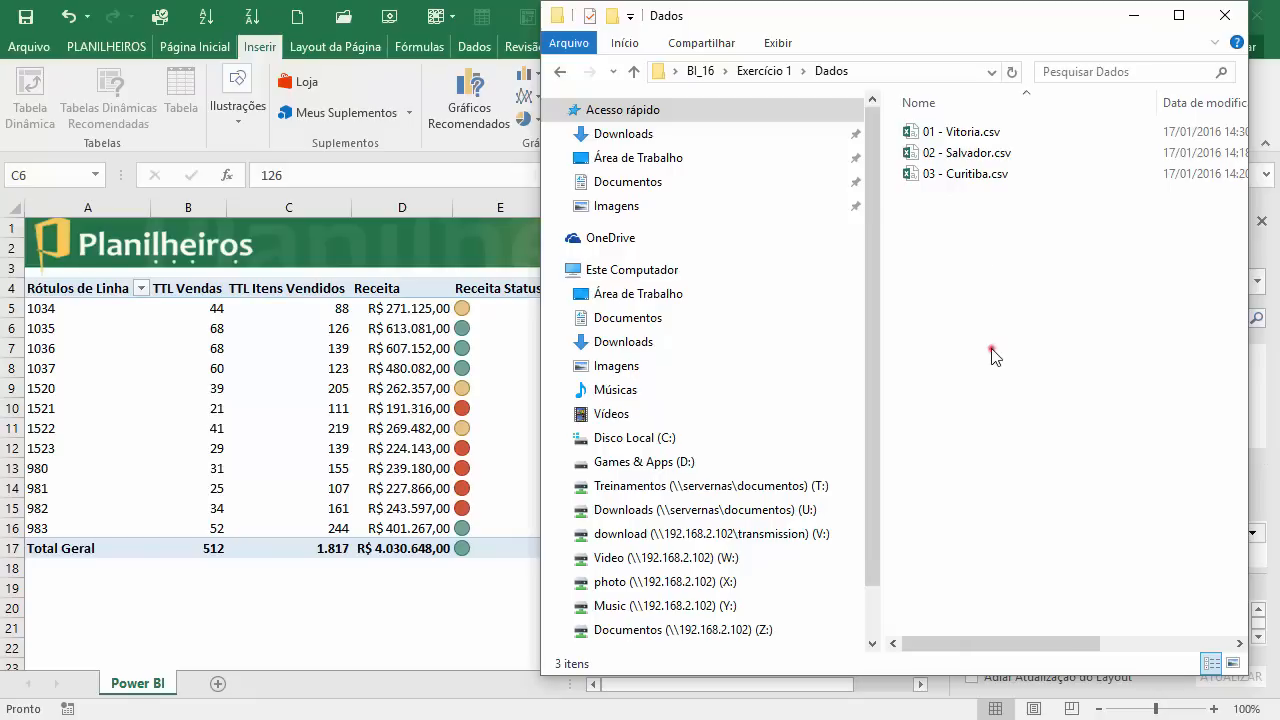
key("ctrl+v")
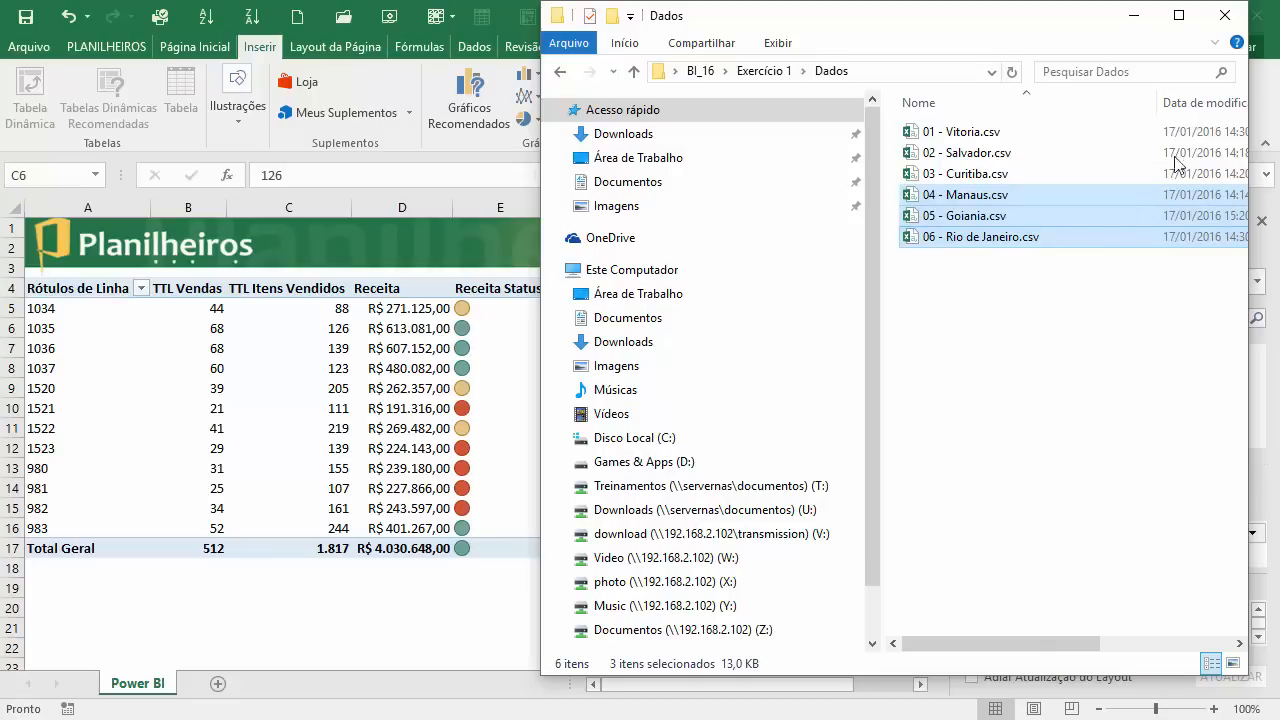
left_click(1136, 16)
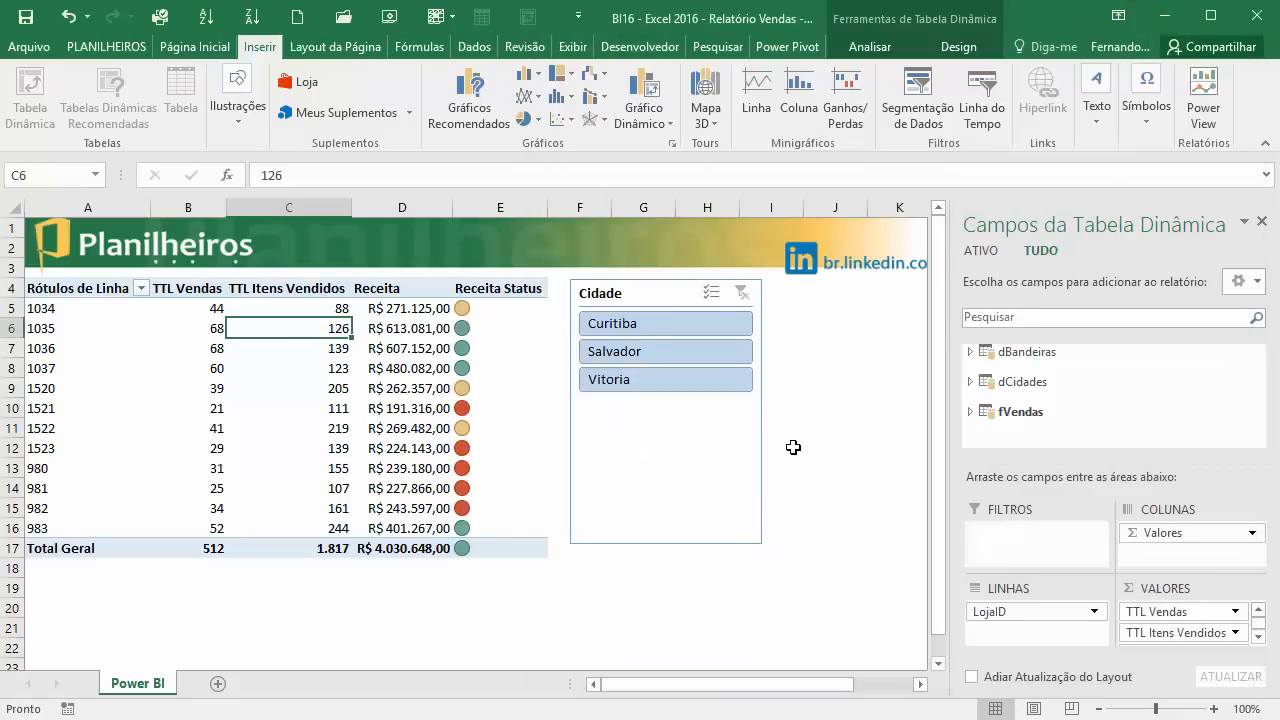
- Return to the Excel report and refresh all data connections to load the newly added city files
left_click(787, 46)
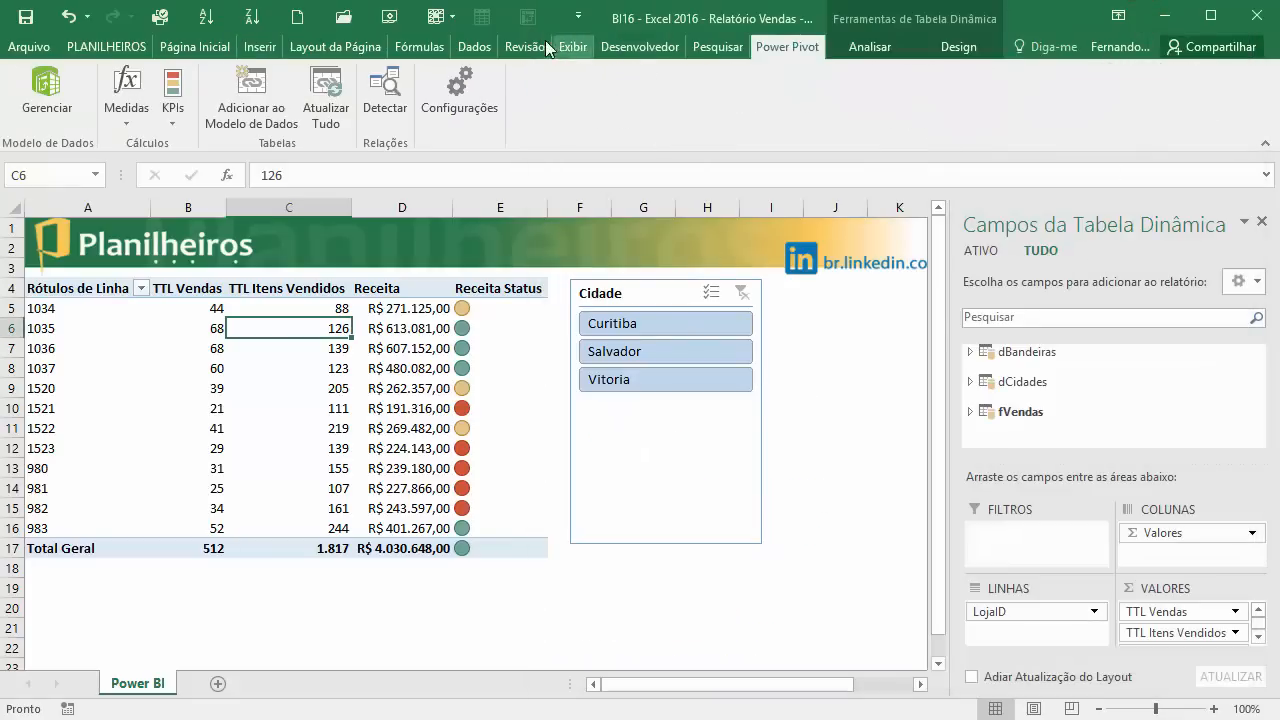
left_click(478, 46)
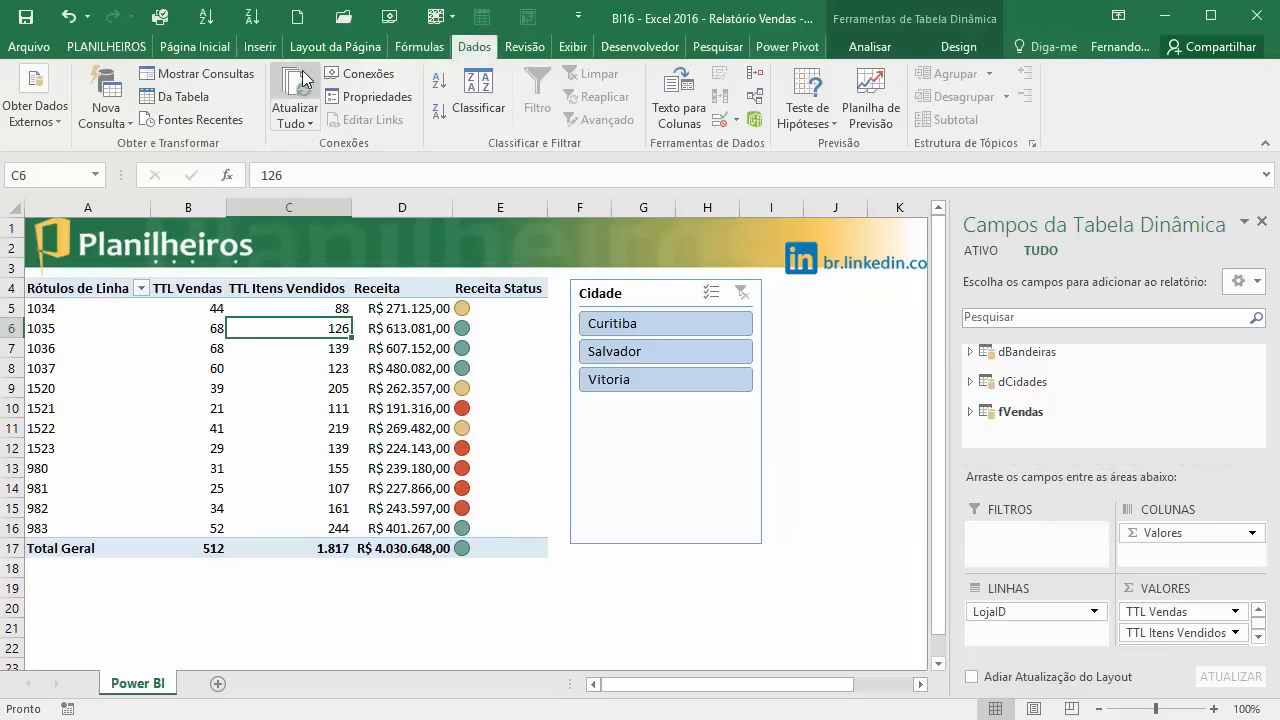
left_click(295, 88)
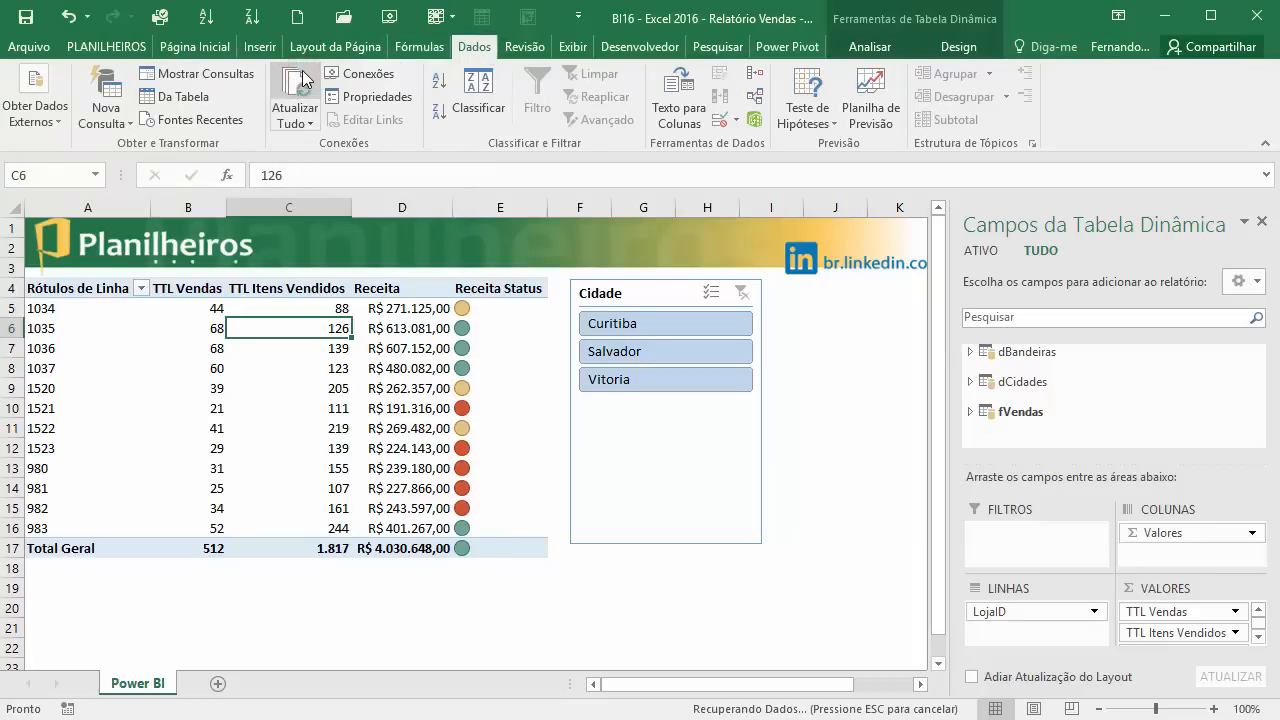
left_click(235, 368)
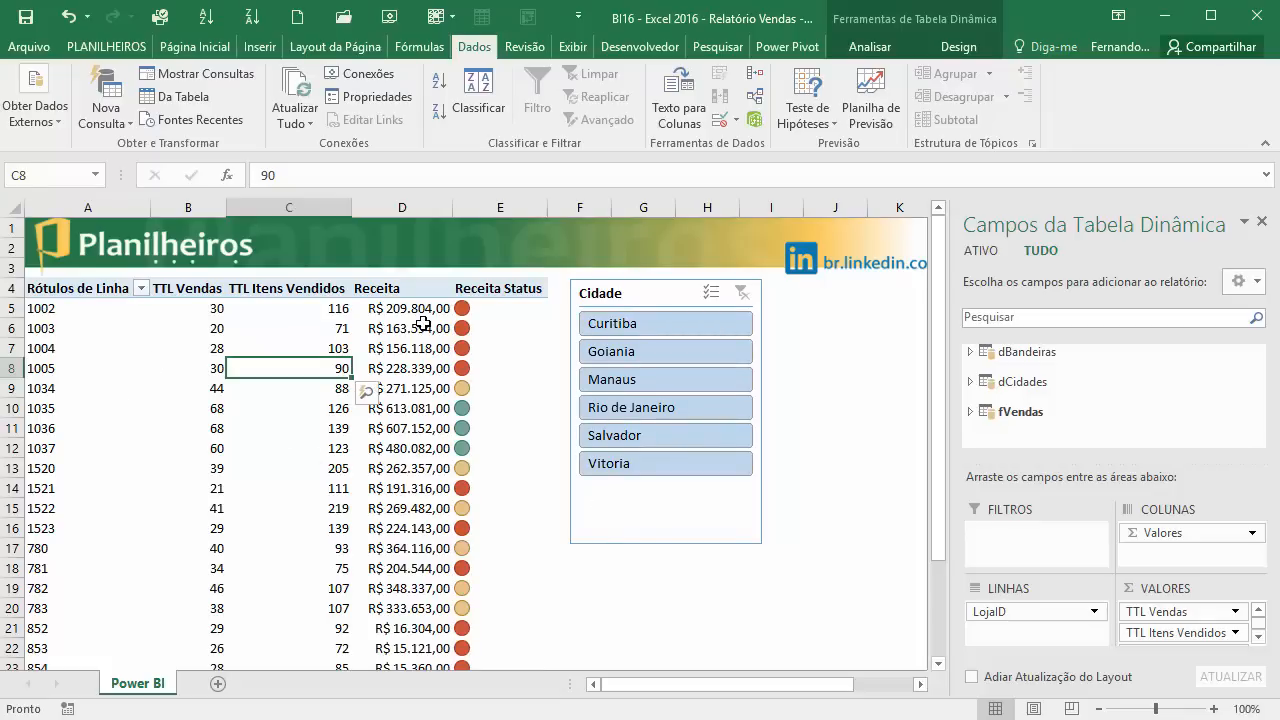
- Filter the PivotTable by Curitiba, Rio de Janeiro, Goiania and Manaus in turn with the Cidade slicer, and clear the filter
left_click(654, 322)
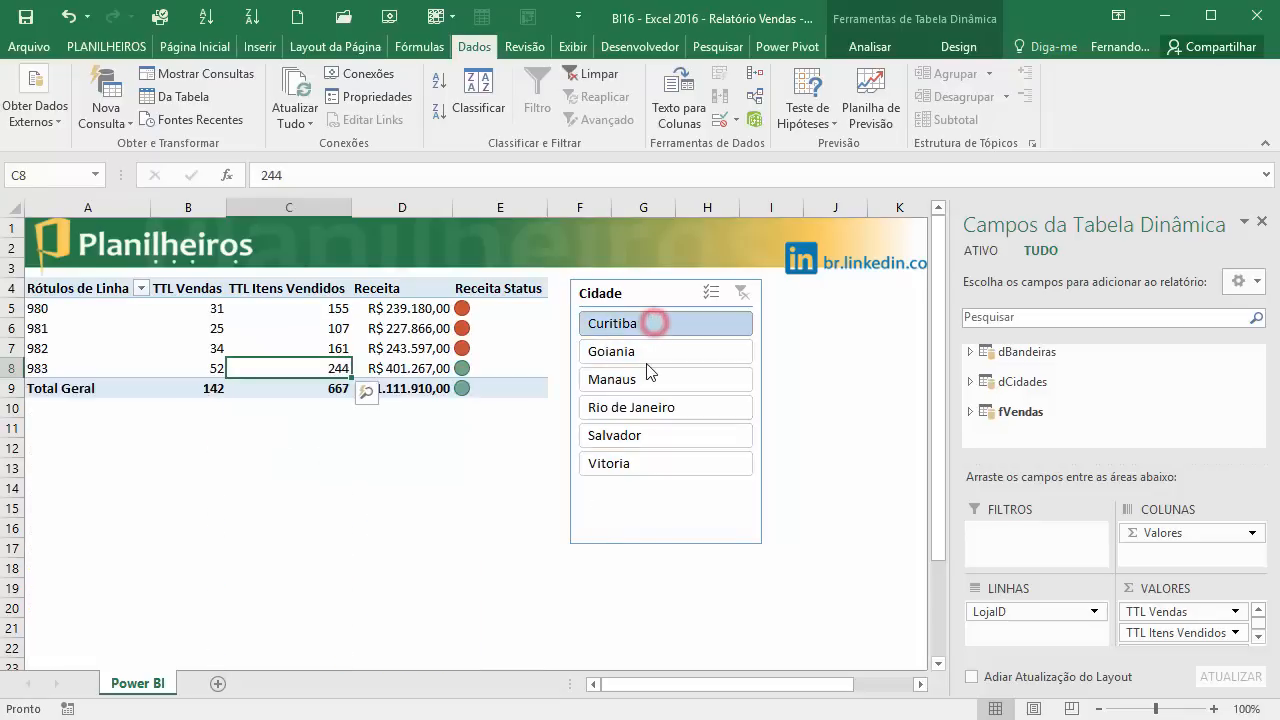
left_click(640, 414)
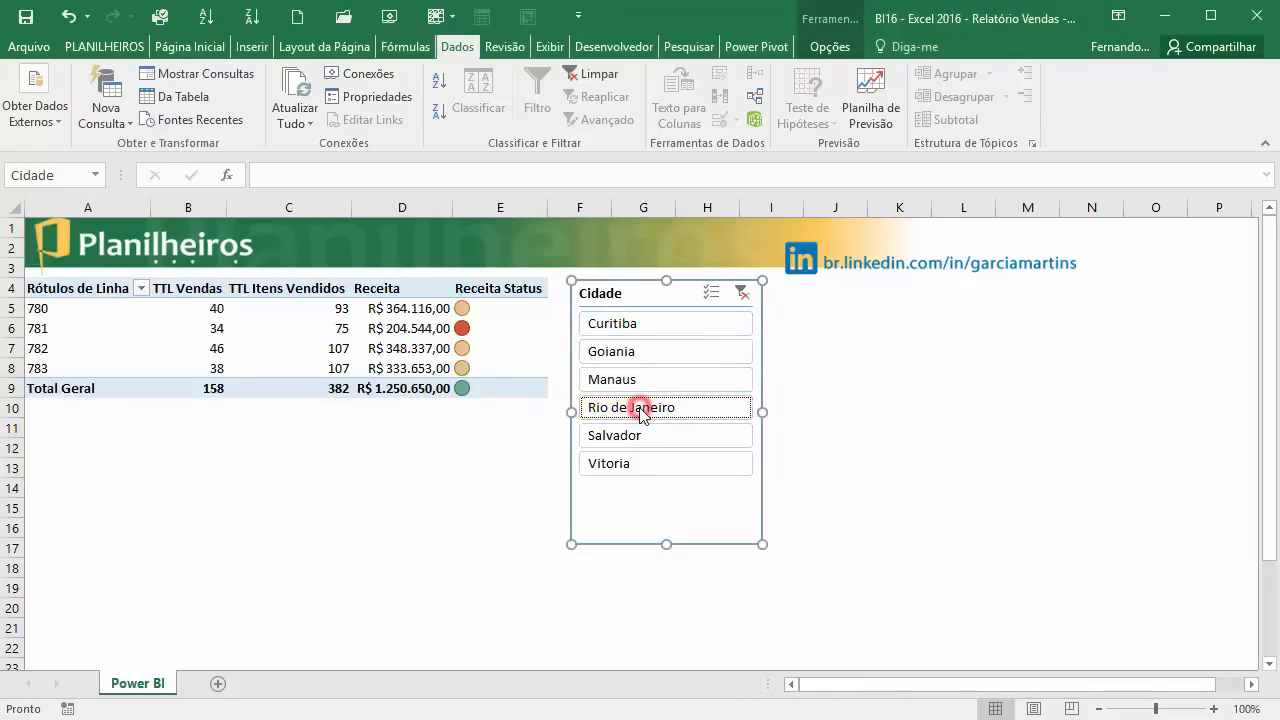
left_click(634, 350)
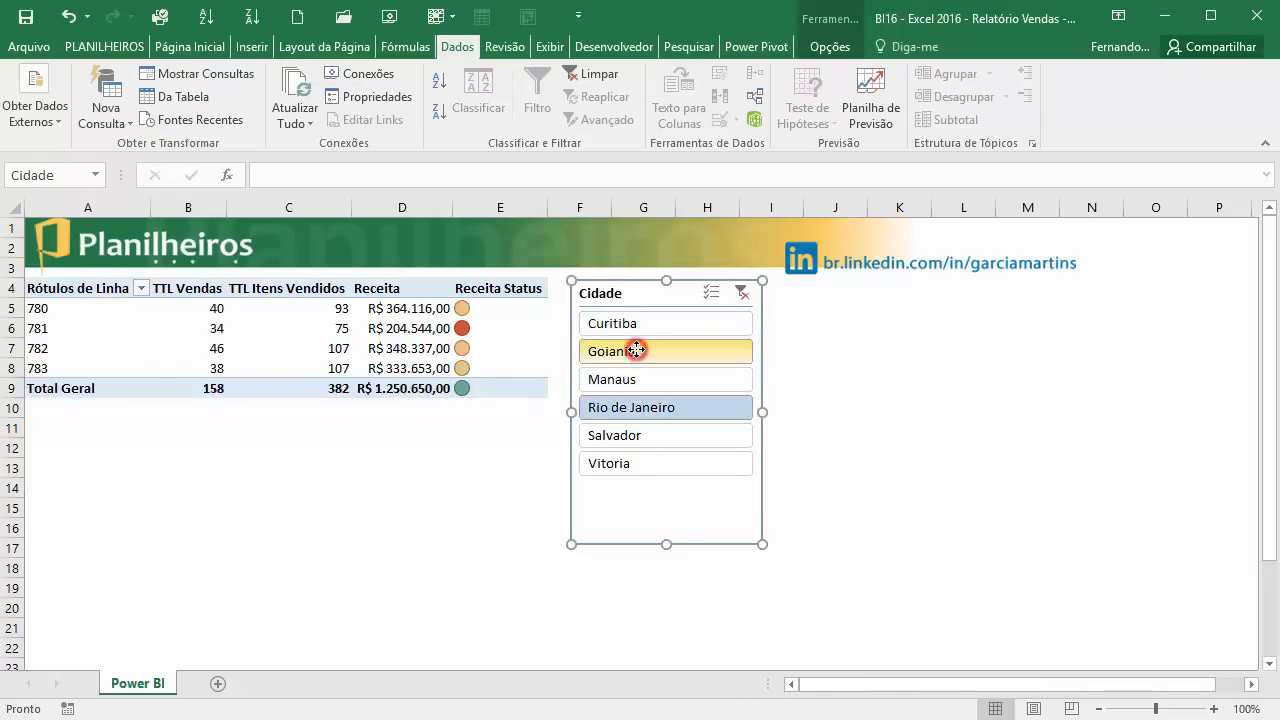
left_click(637, 350)
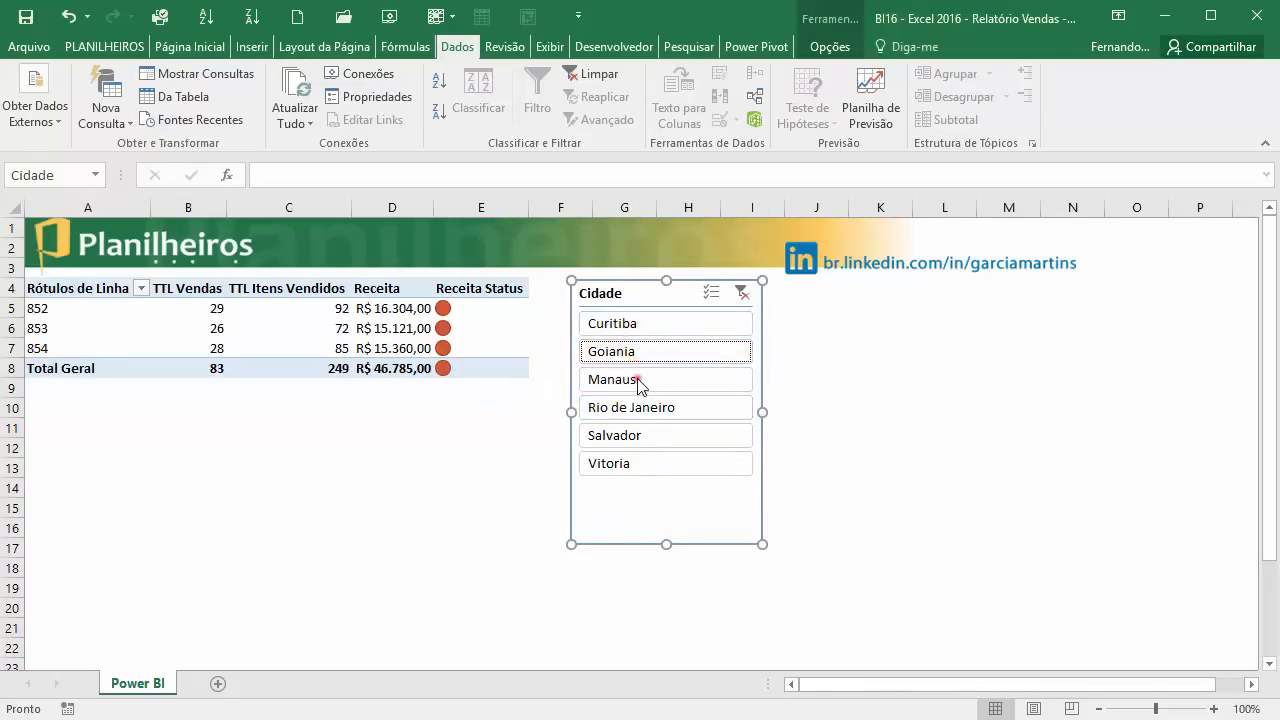
left_click(639, 381)
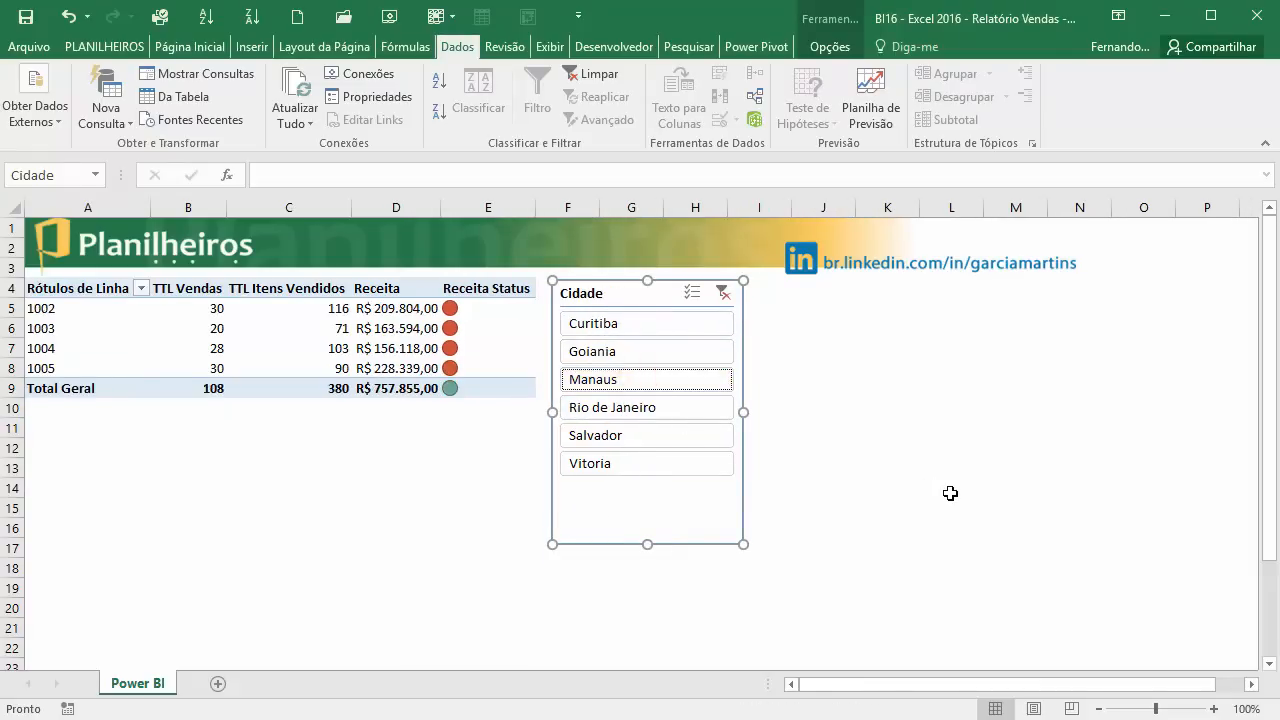
left_click(723, 292)
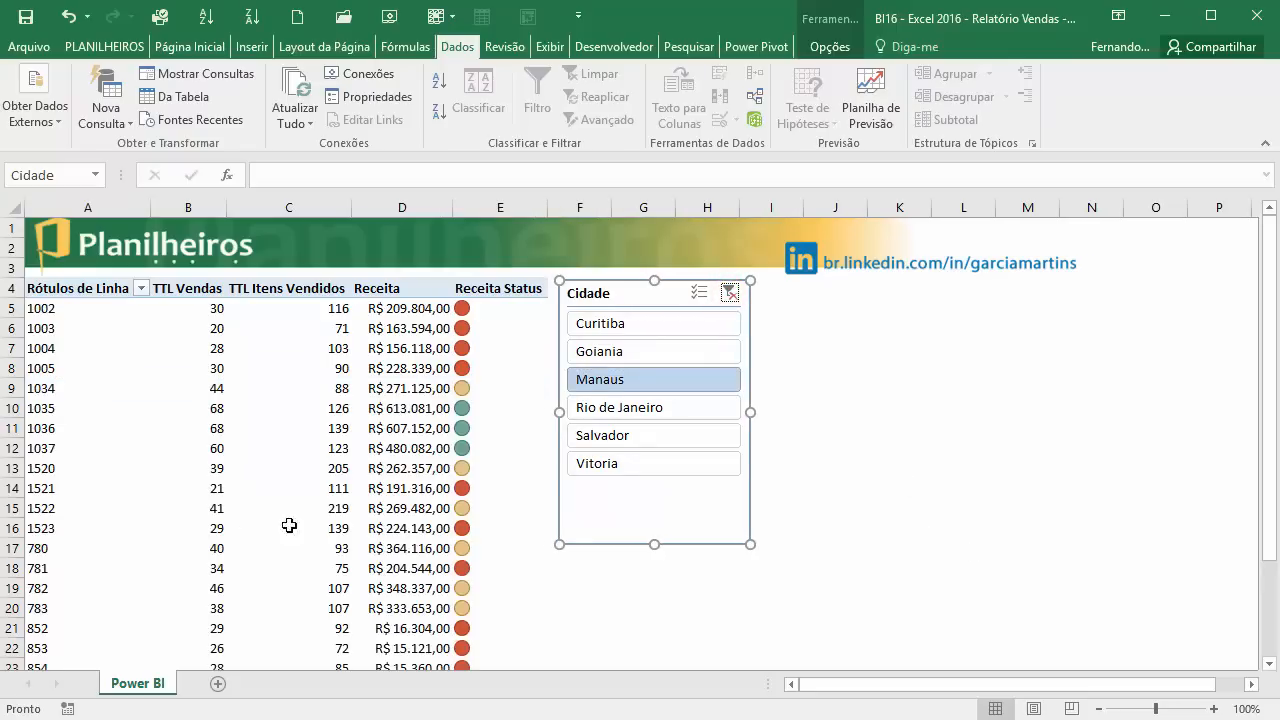
- Check the loaded row count of the fVendas query in the workbook queries list, and close the list
left_click(262, 446)
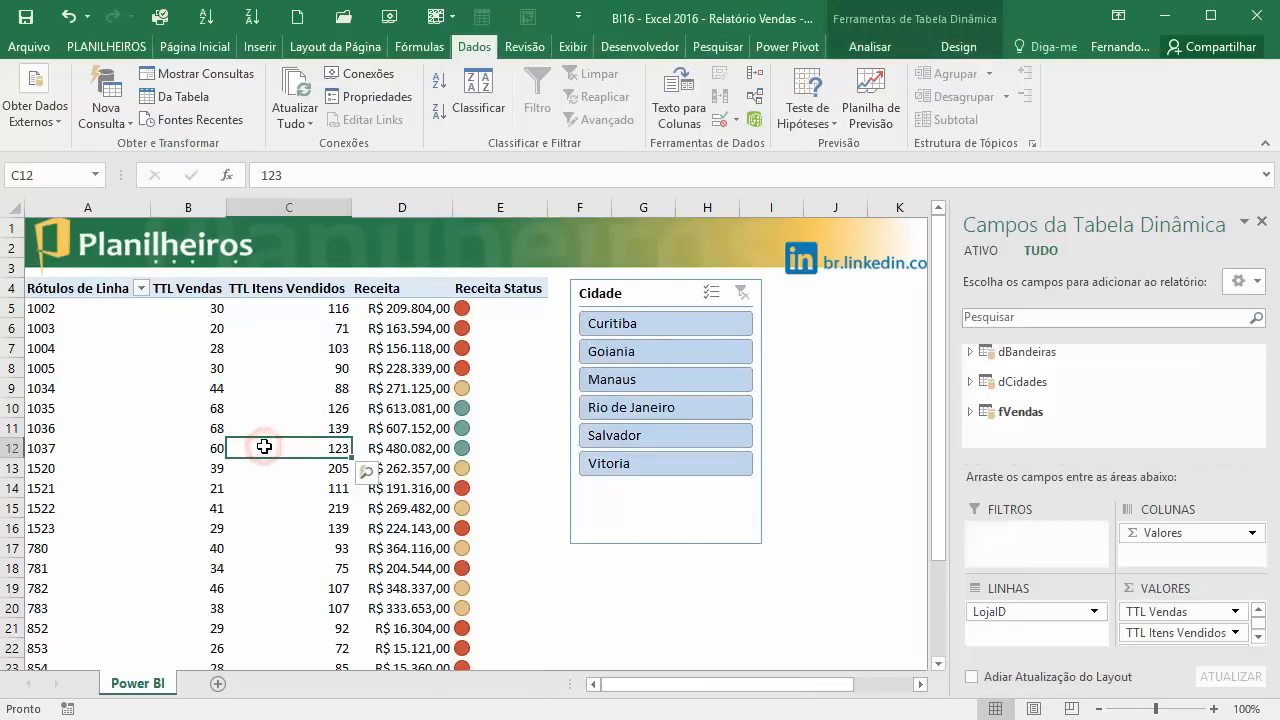
scroll(264, 446, "down", 2)
scroll(264, 446, "up", 2)
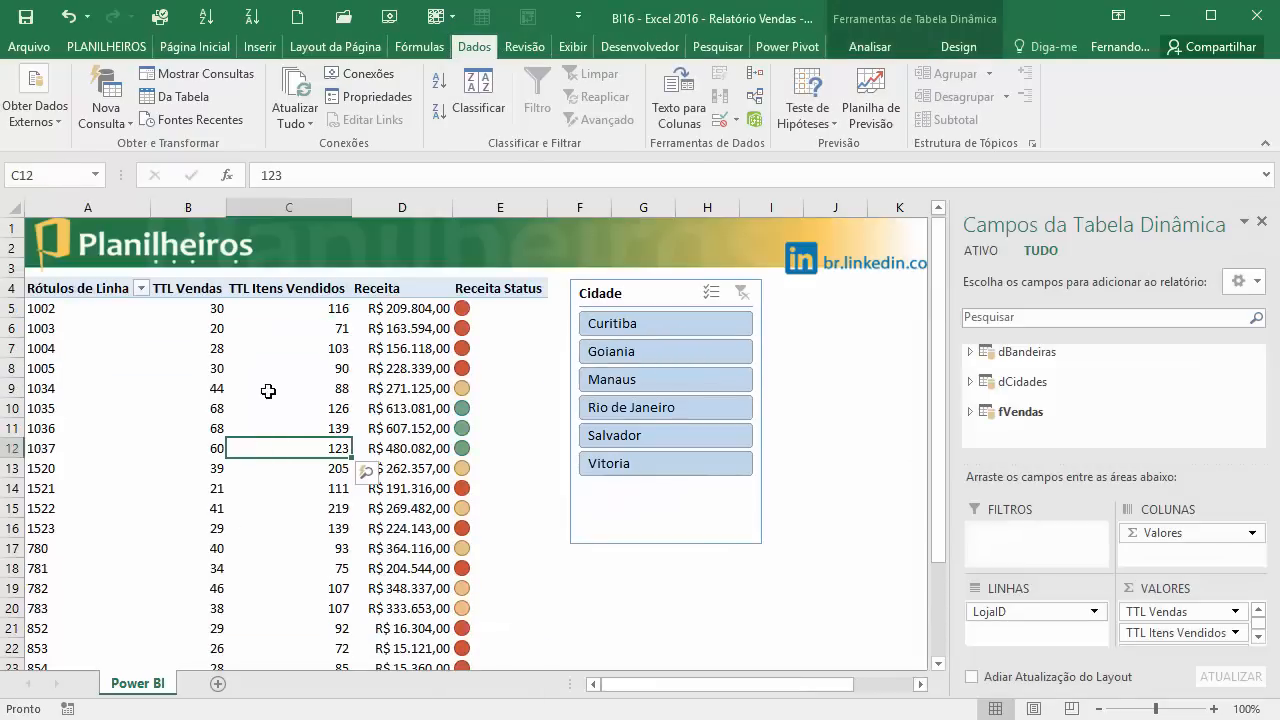
left_click(186, 77)
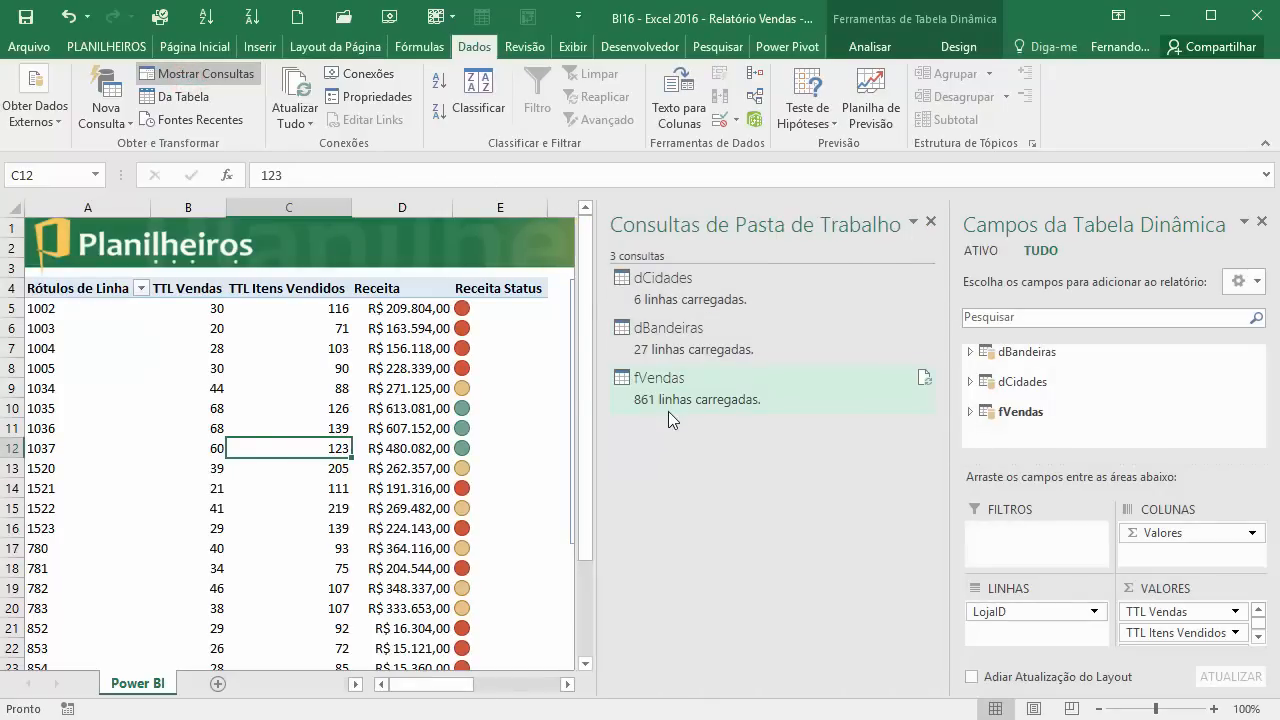
mouse_move(668, 411)
left_click(933, 226)
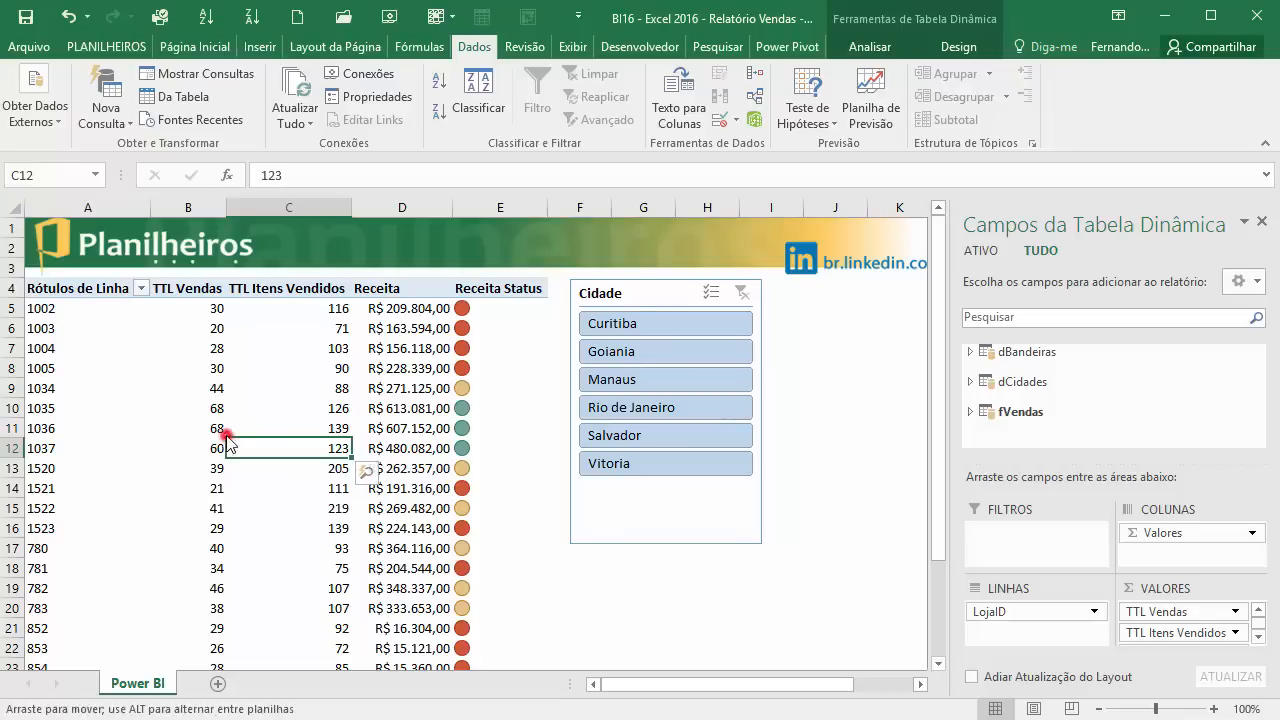
- Review the refreshed PivotTable down to Total Geral and check the fVendas measures in the Power Pivot window
mouse_move(276, 498)
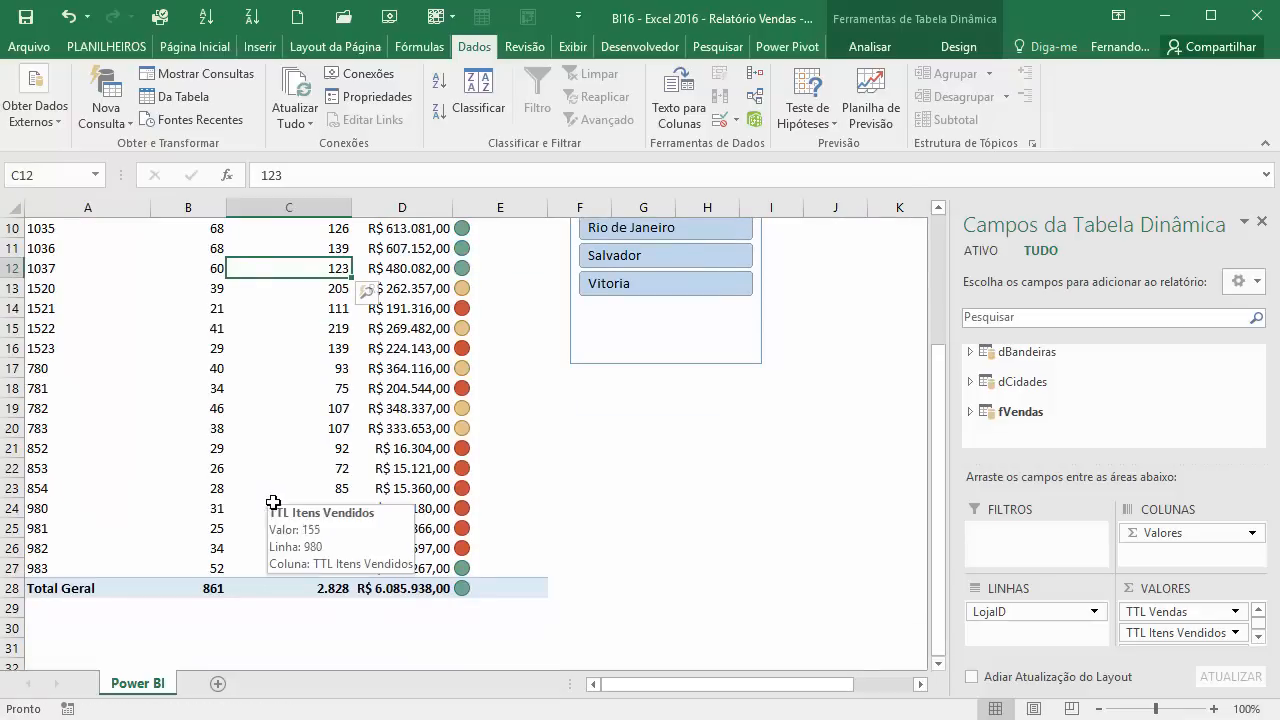
scroll(420, 483, "up", 3)
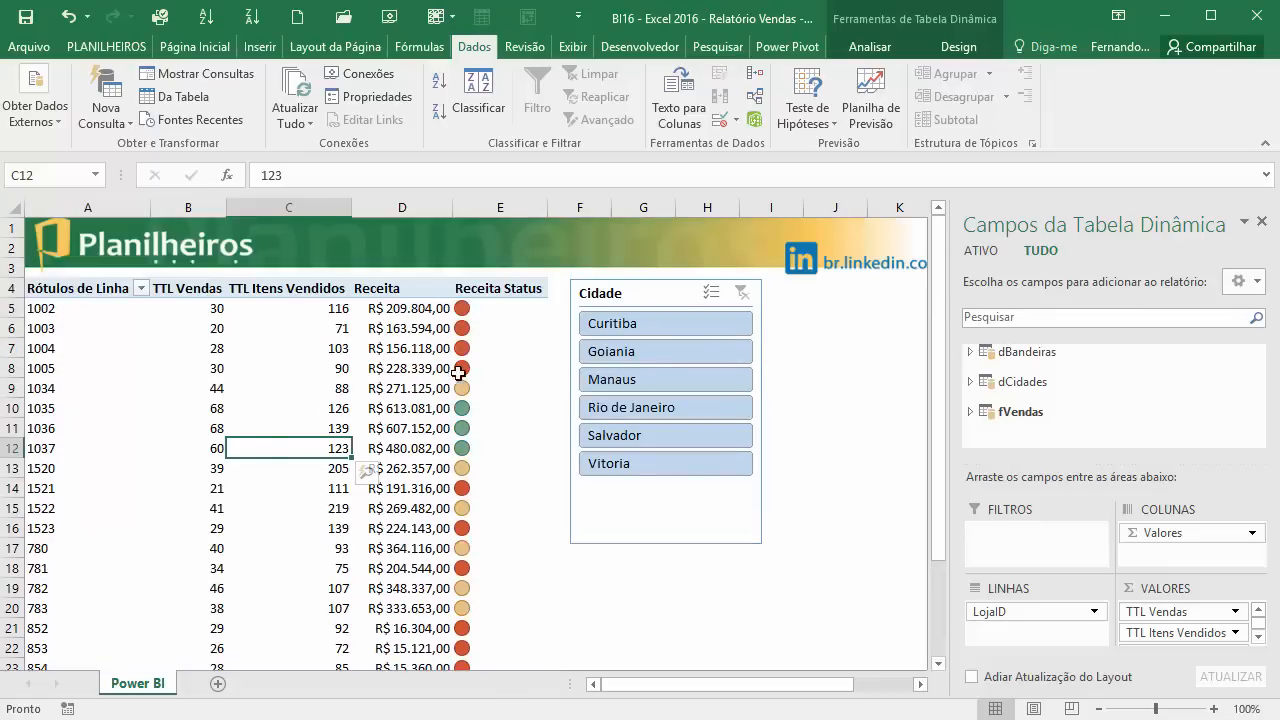
scroll(271, 593, "down", 2)
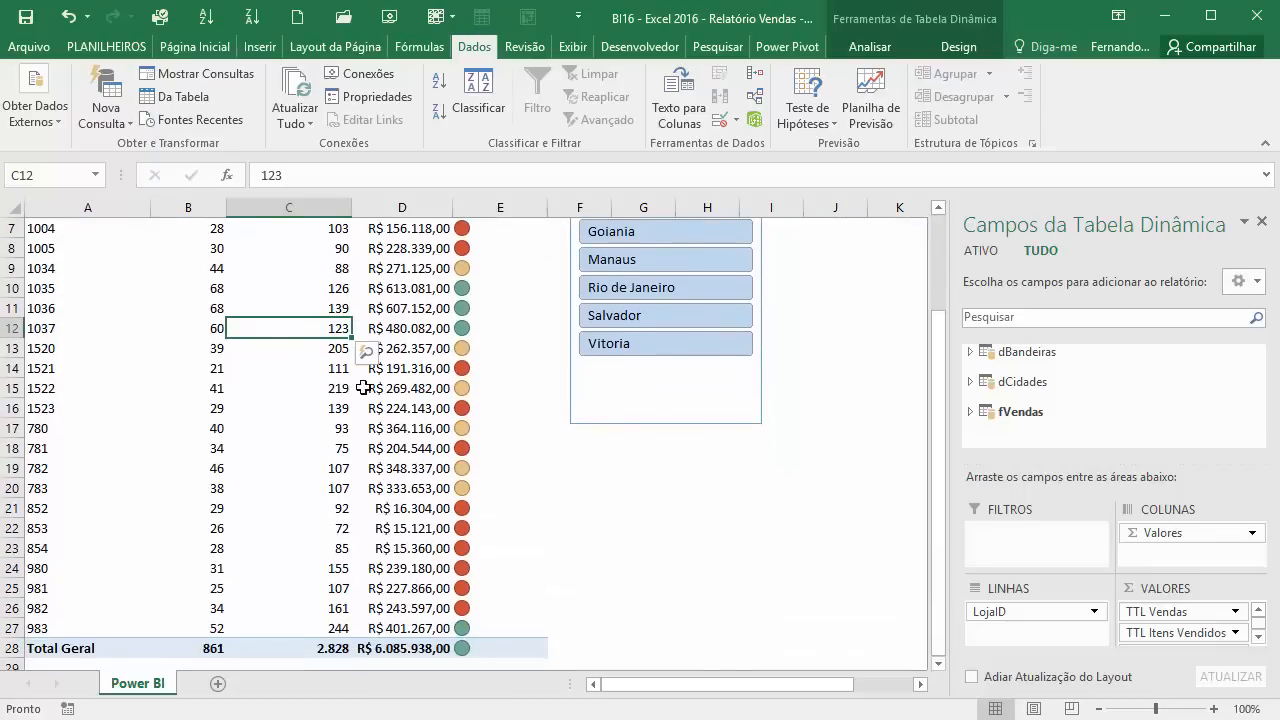
scroll(272, 512, "up", 2)
left_click(364, 336)
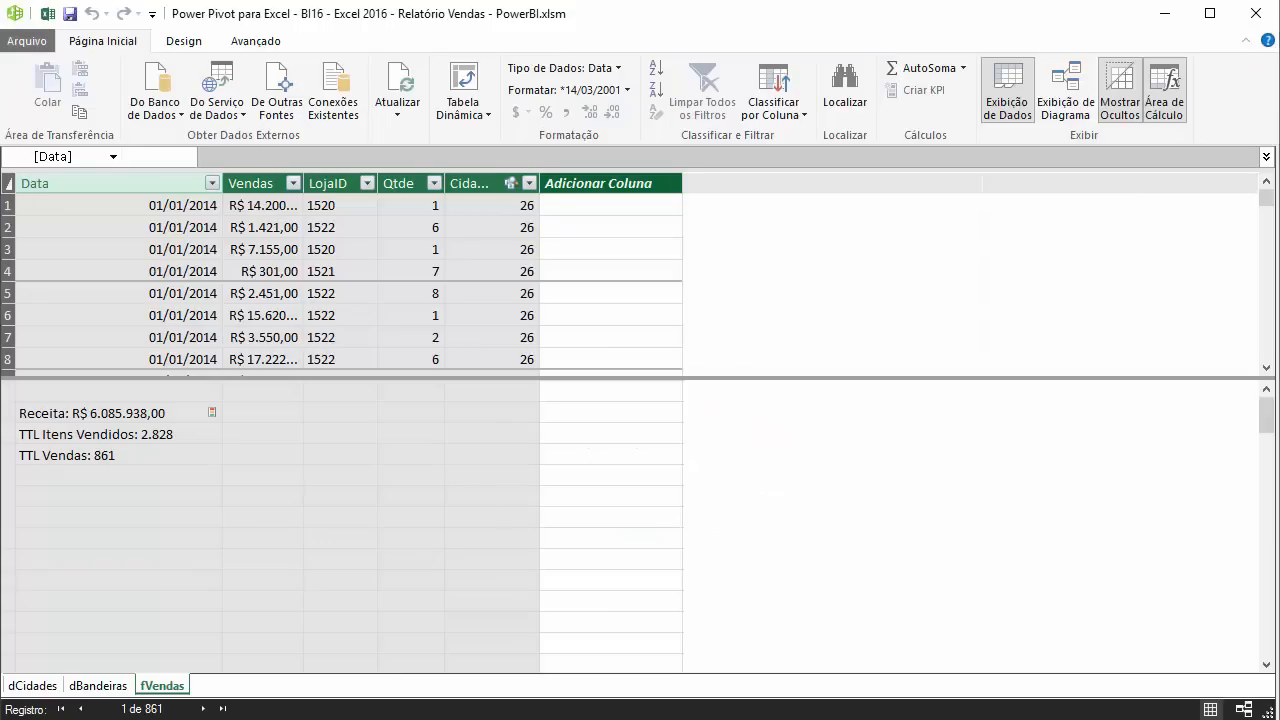
key("alt+Tab")
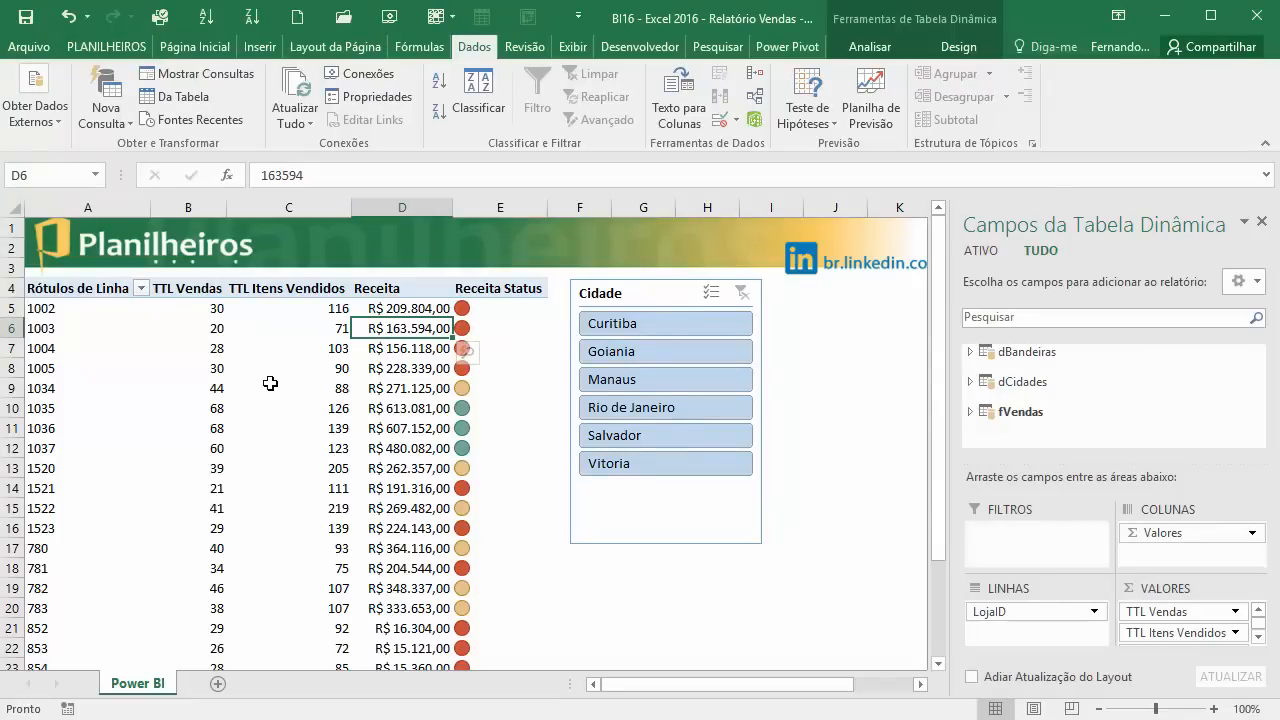
mouse_move(270, 383)
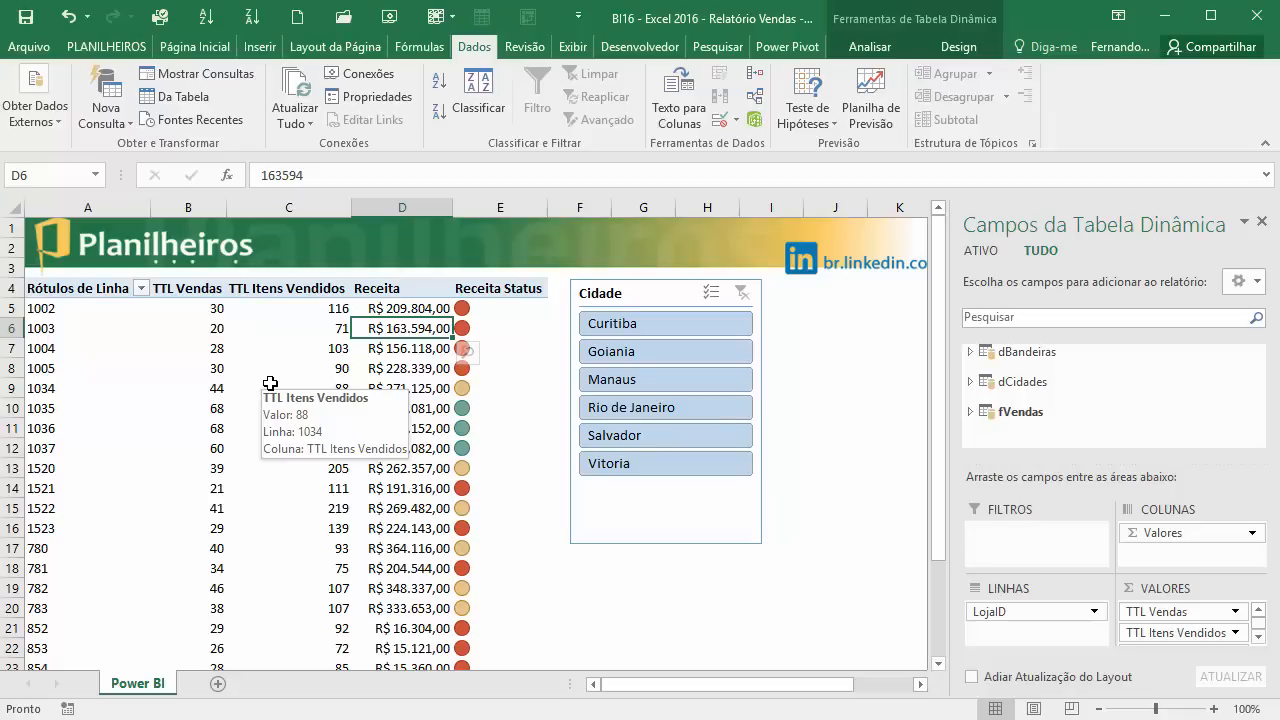
left_click(282, 430)
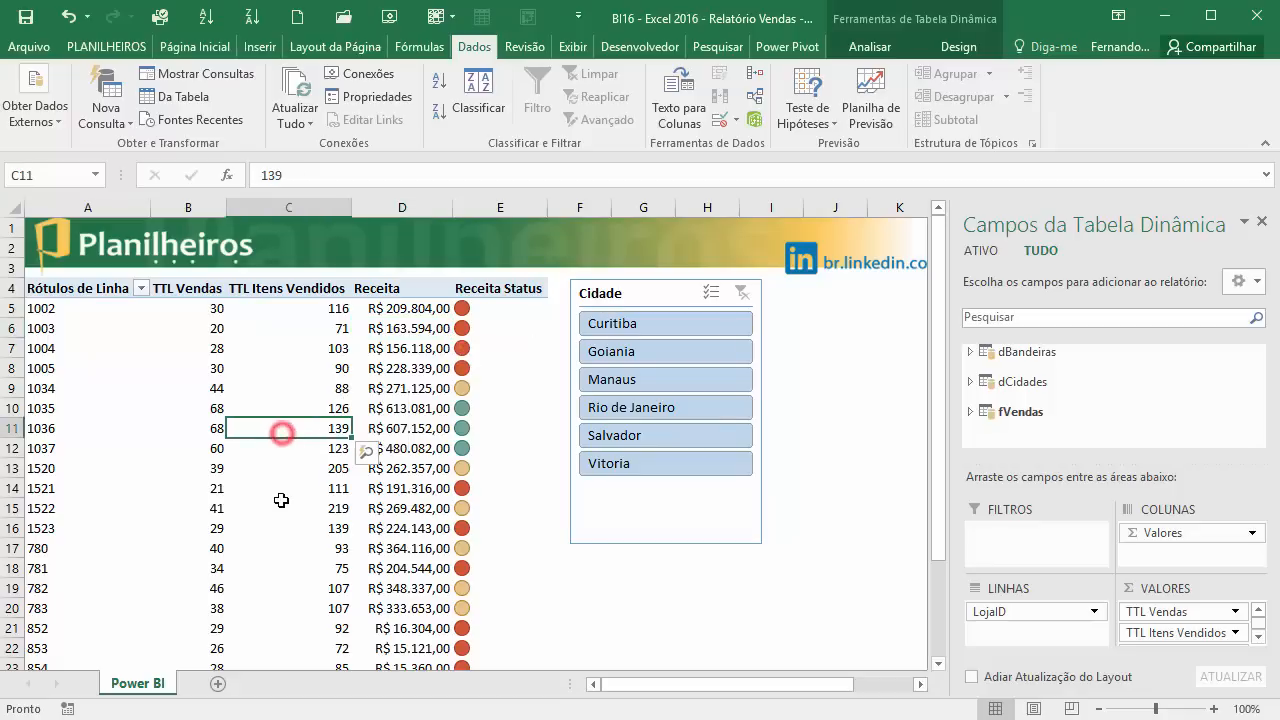
mouse_move(281, 495)
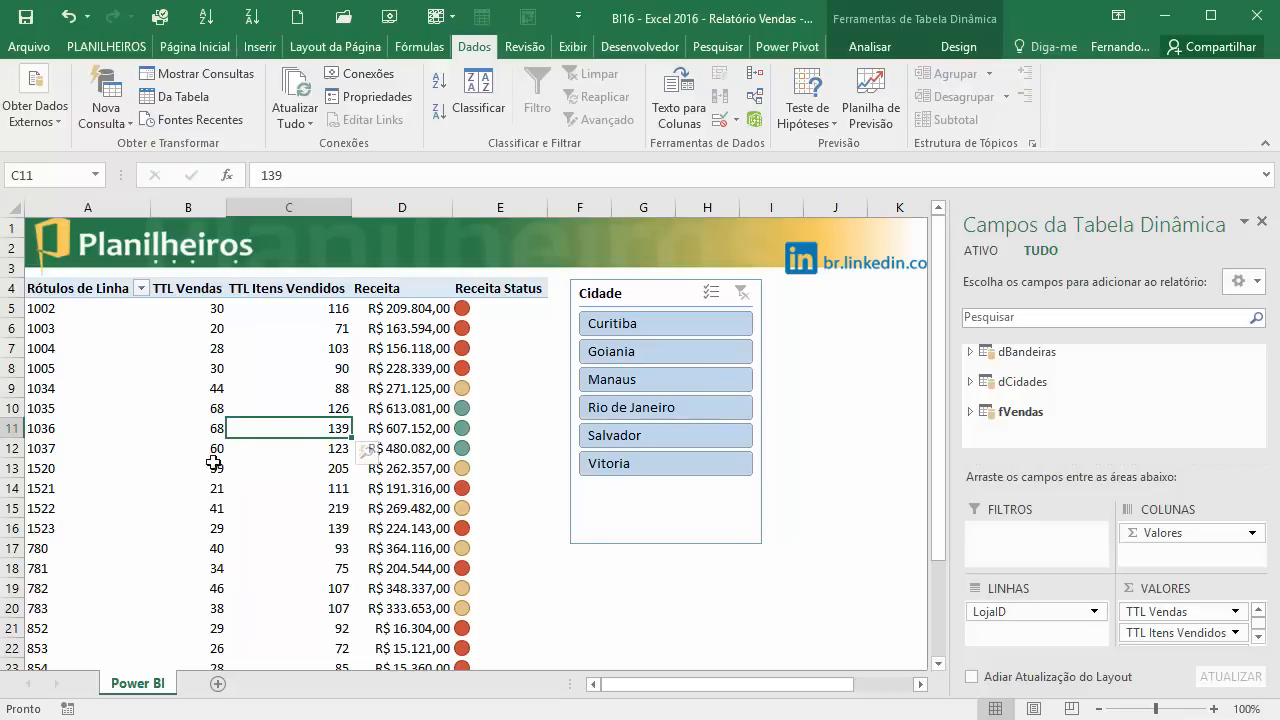
left_click(282, 510)
left_click(450, 436)
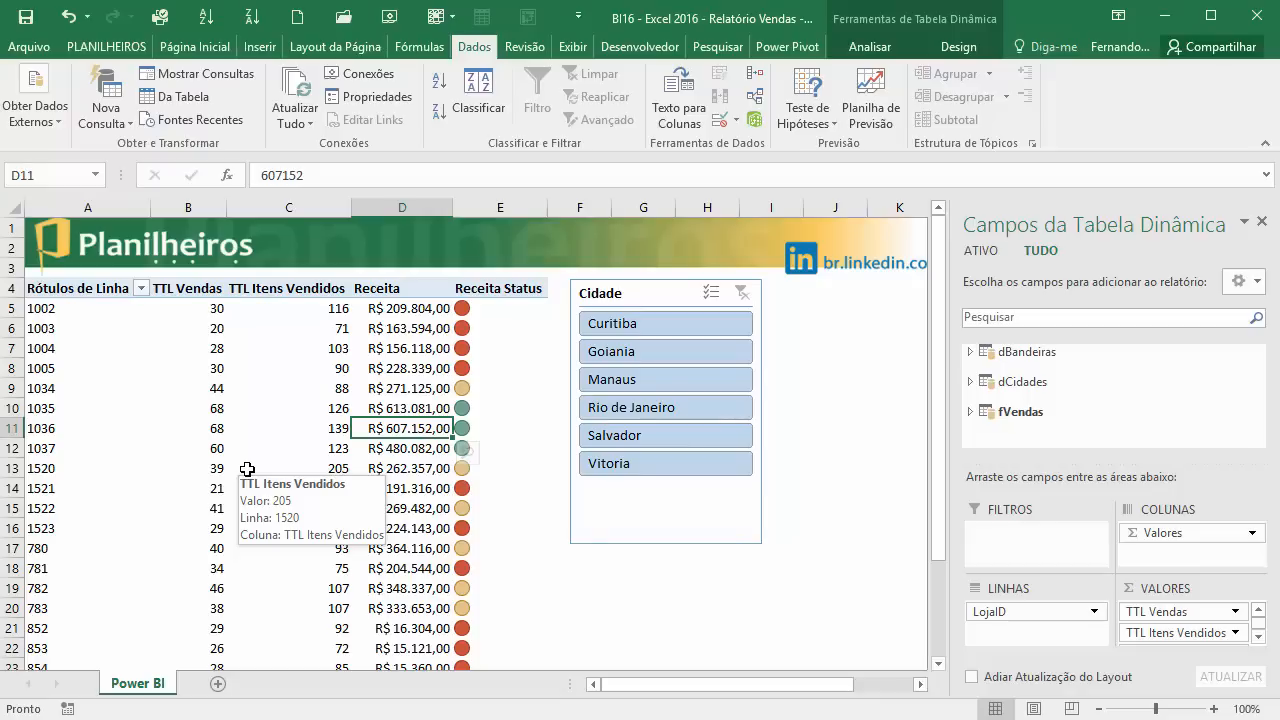
left_click(251, 424)
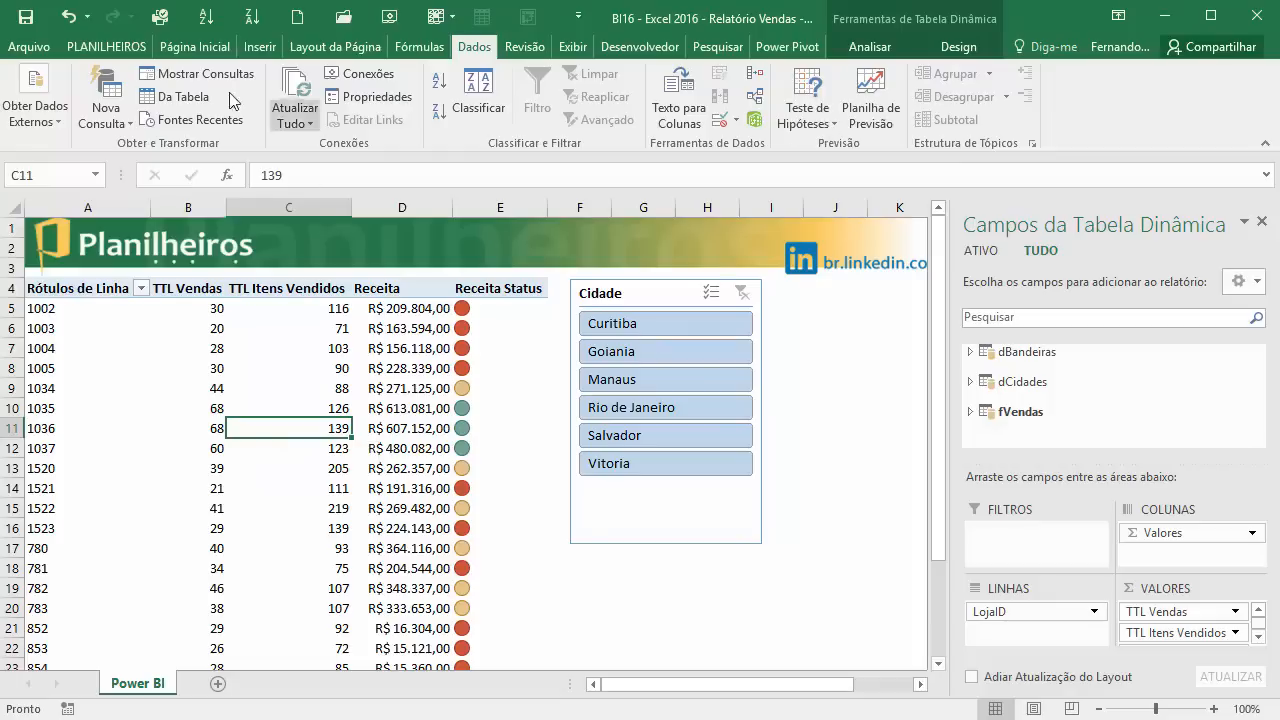
- Insert a new Power View report sheet into the workbook
left_click(244, 48)
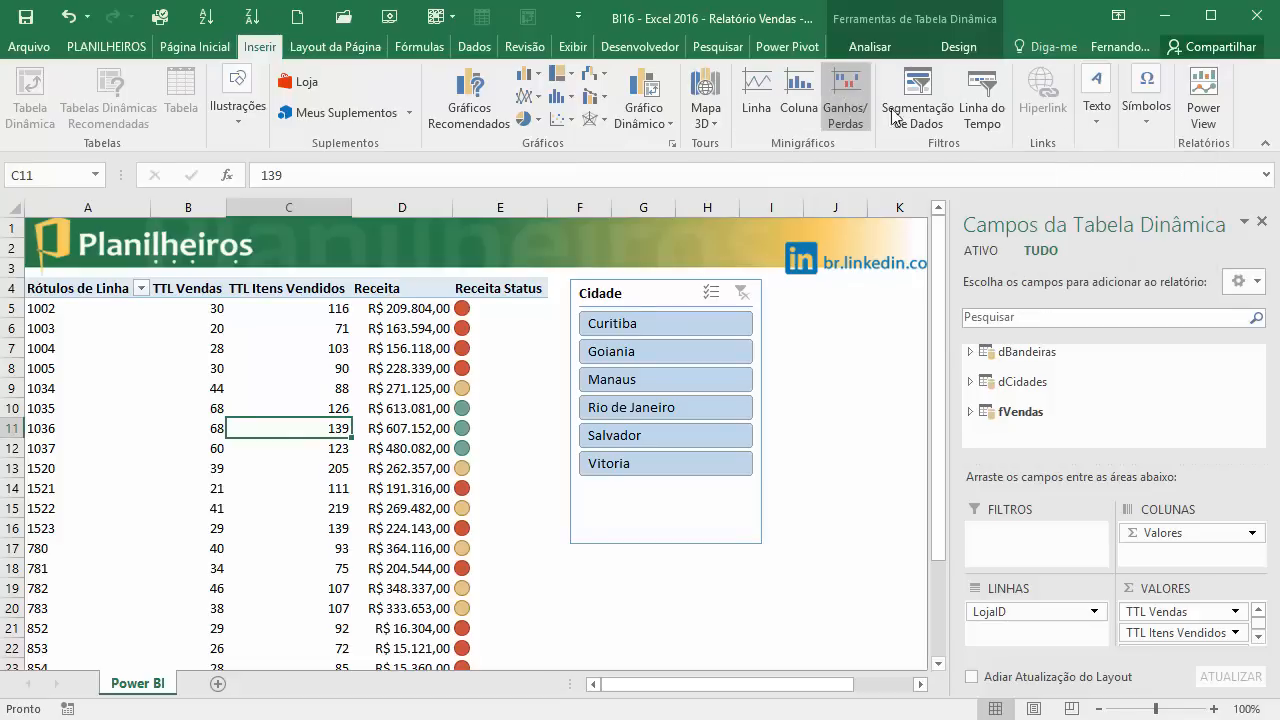
left_click(1202, 110)
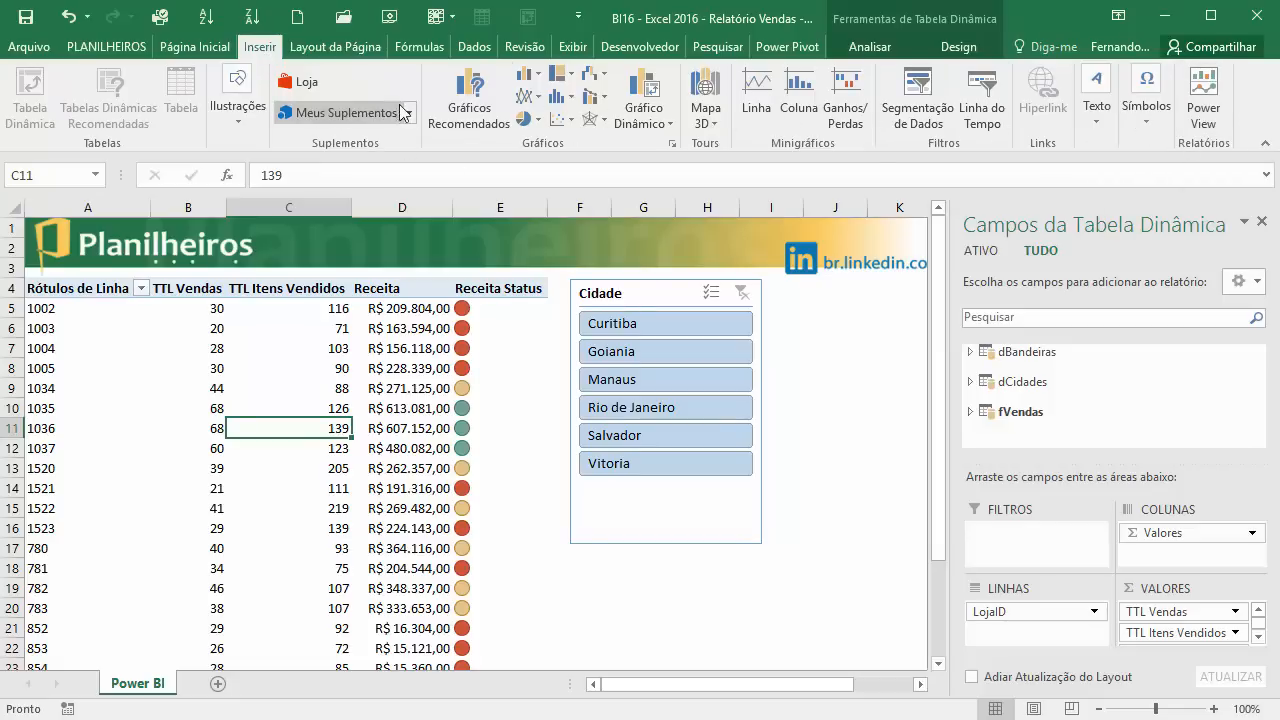
left_click(1204, 110)
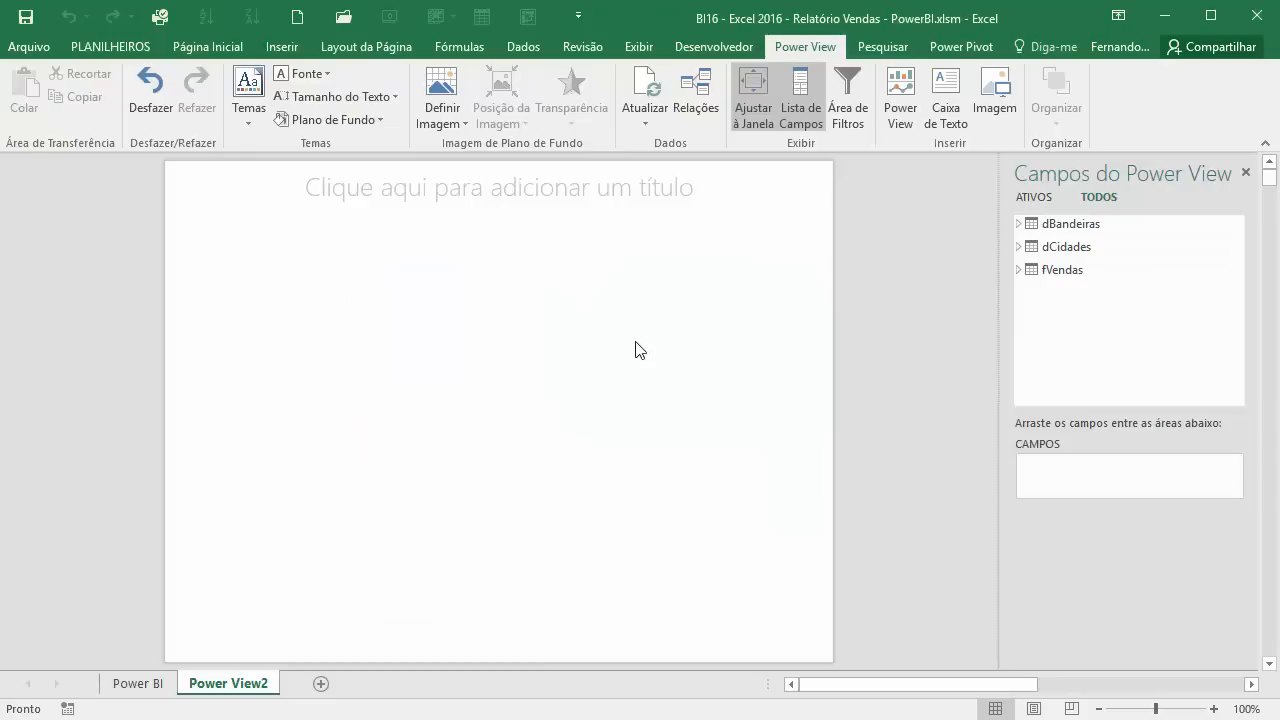
left_click(491, 361)
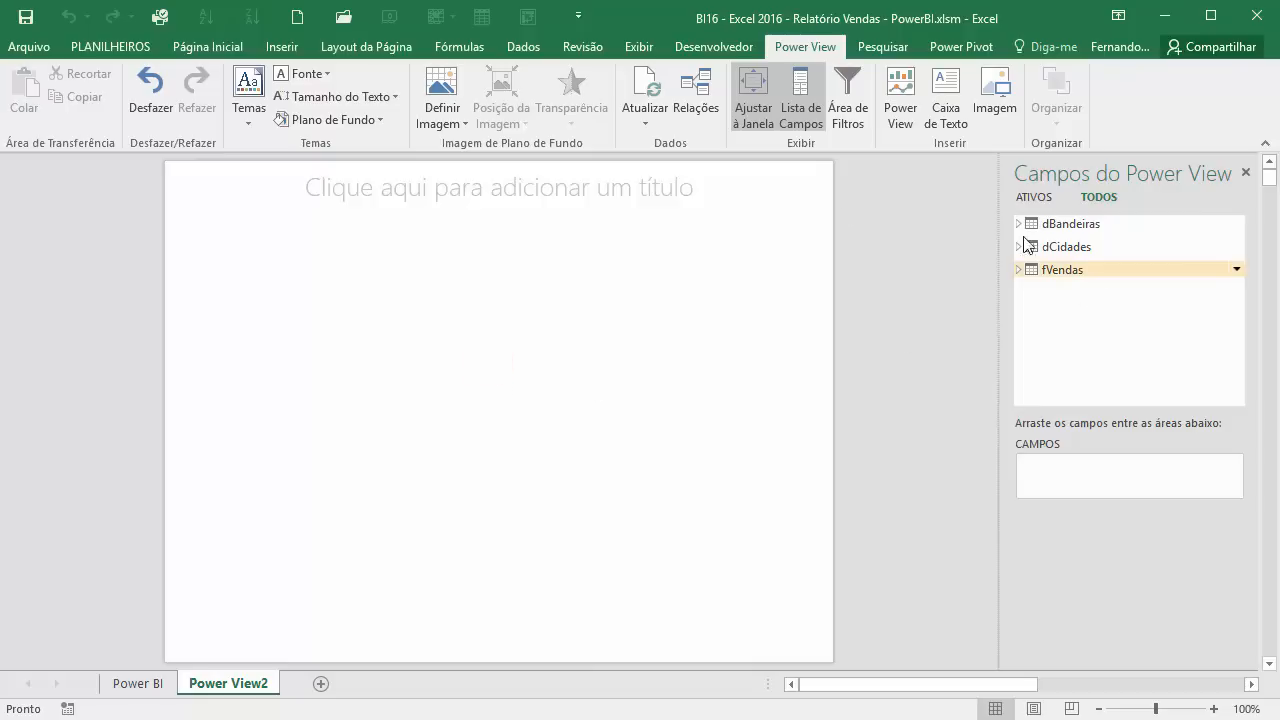
- Add the TTL Vendas measure from fVendas to the blank report and place it in the right half of the canvas
left_click(487, 363)
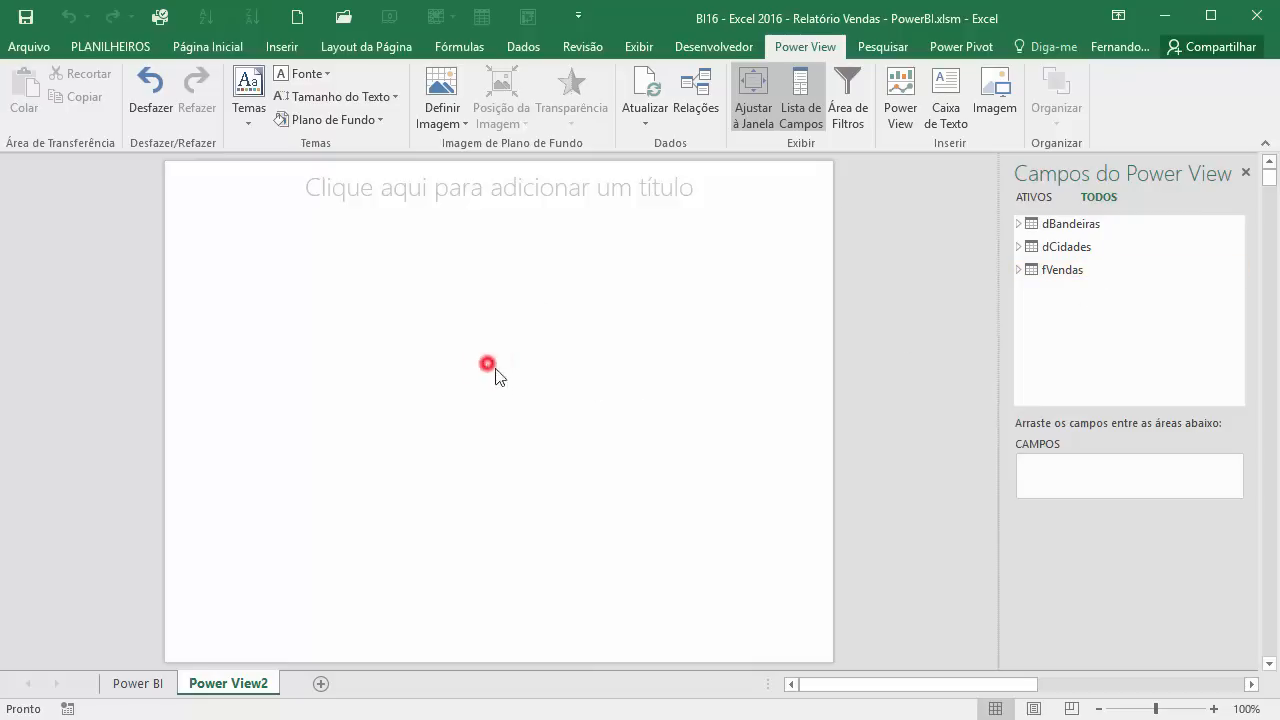
left_click(1060, 224)
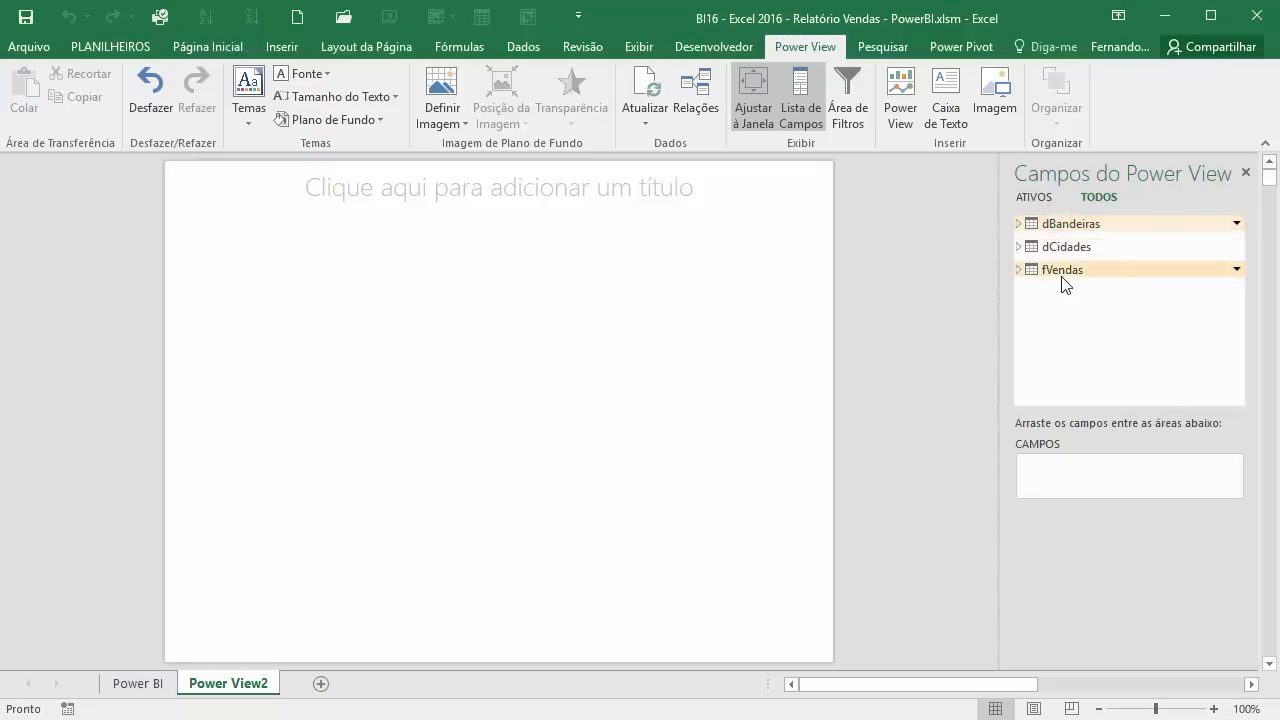
left_click(1021, 268)
left_click(1238, 272)
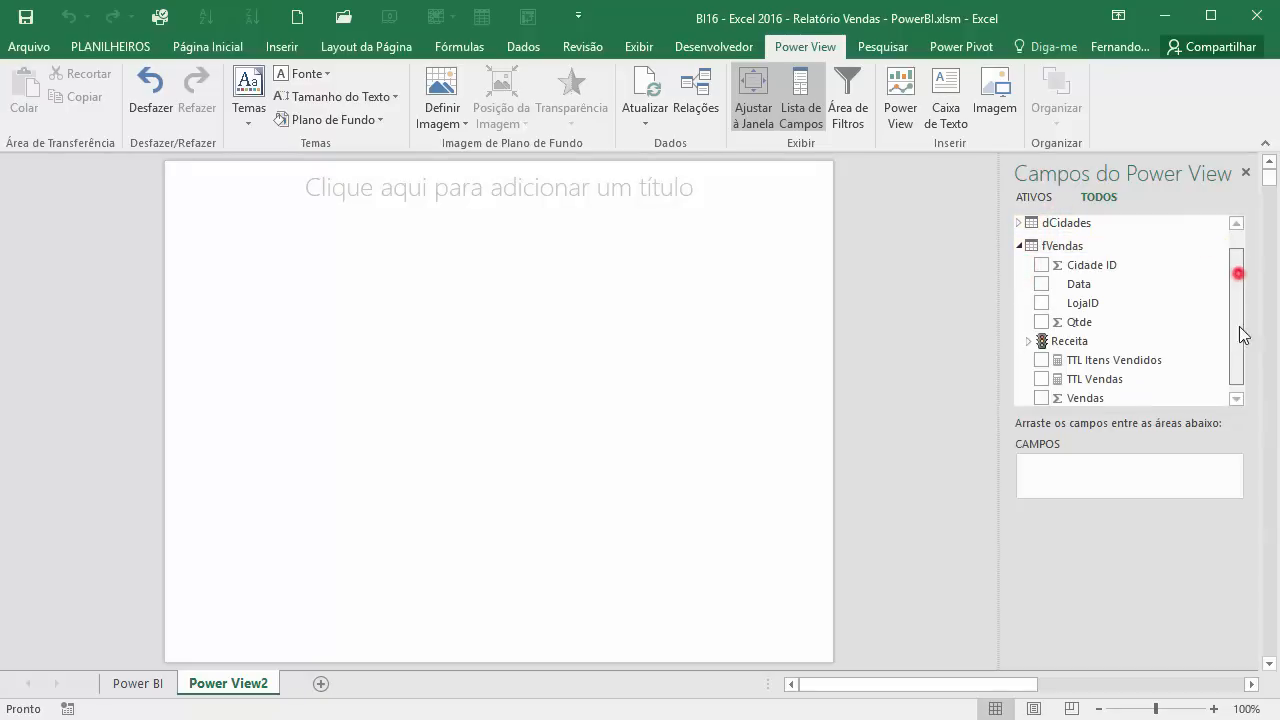
left_click(1041, 372)
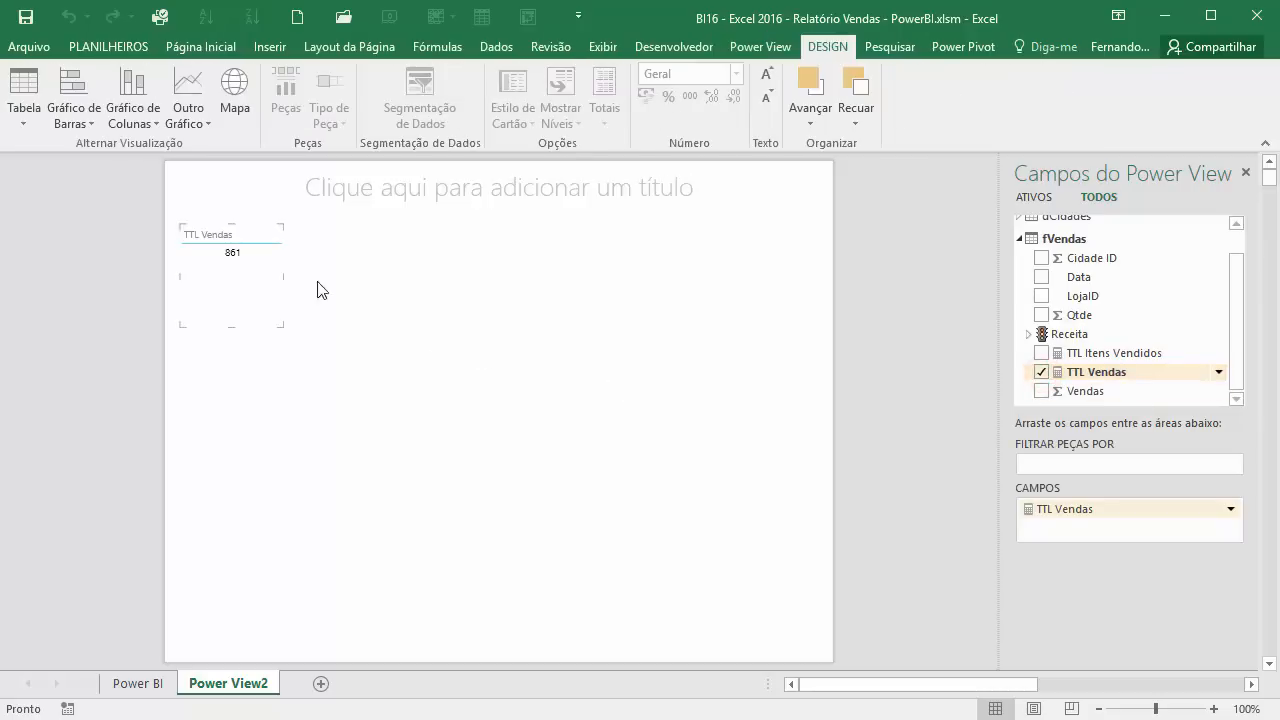
mouse_move(251, 232)
left_click_drag(246, 232, 705, 321)
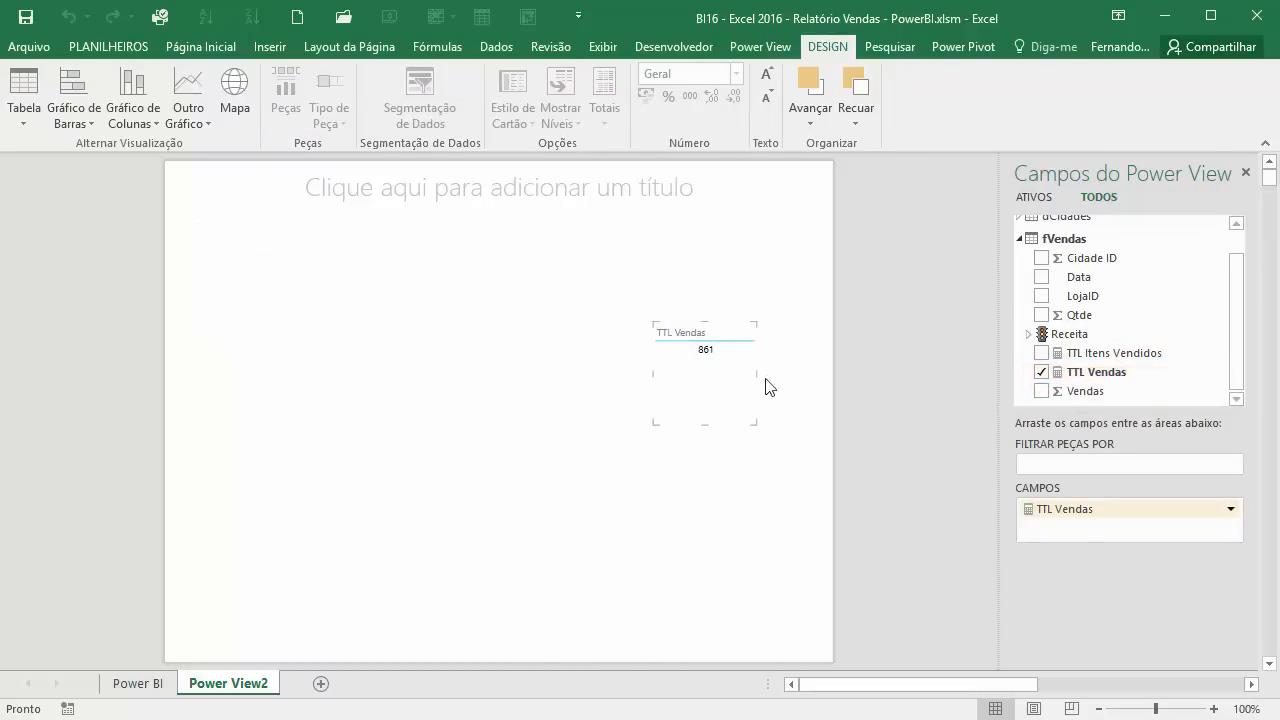
- Convert the TTL Vendas table to a bar chart by LojaID and enlarge it to fill the report's right side
left_click(89, 115)
left_click(108, 143)
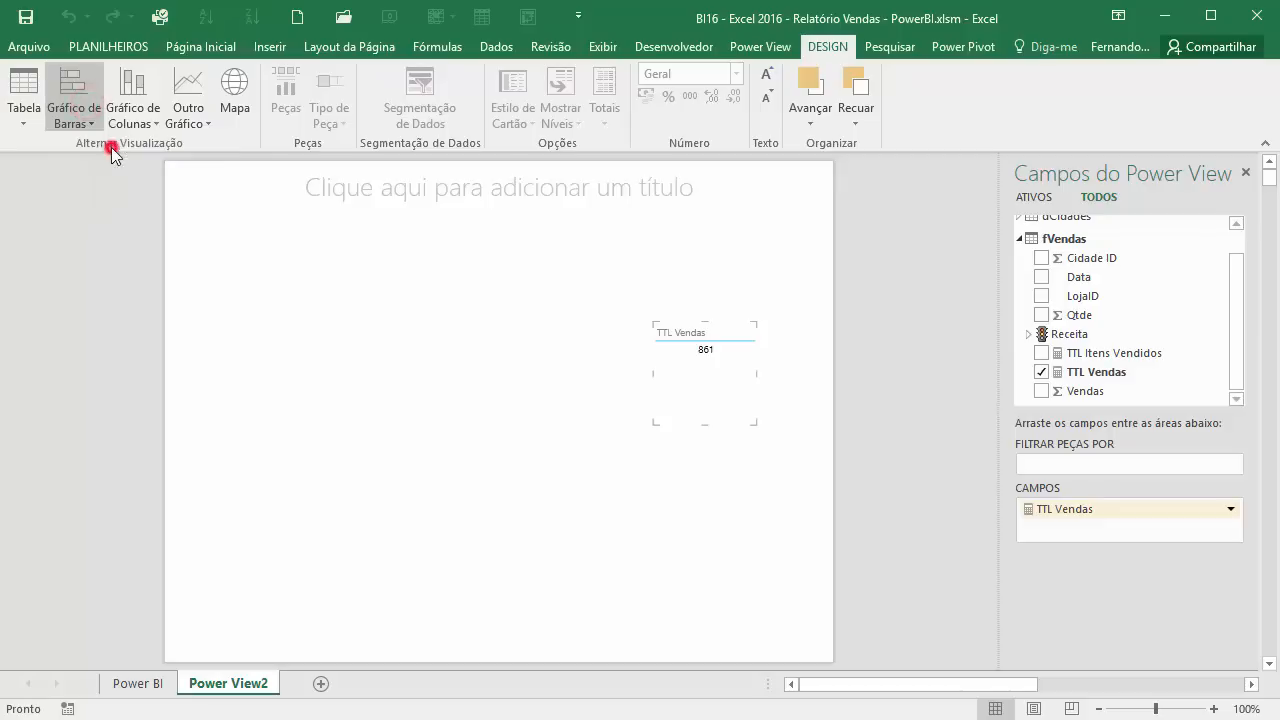
left_click_drag(705, 424, 694, 658)
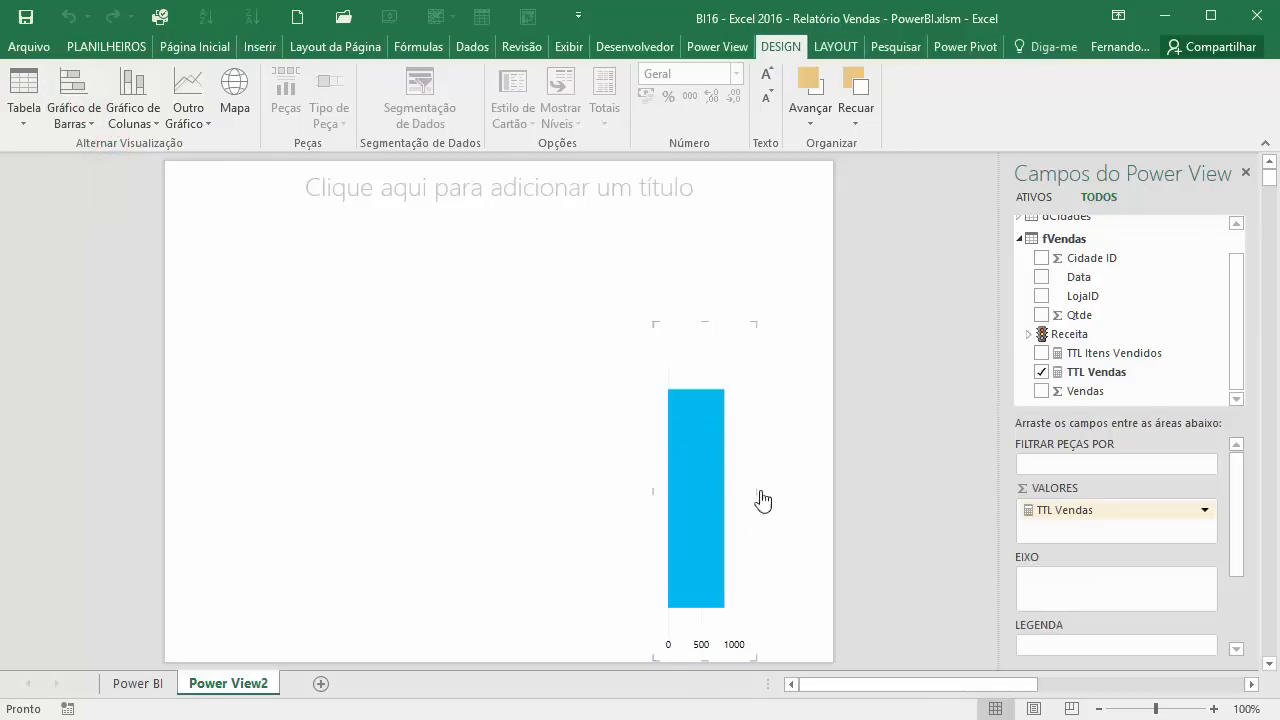
left_click_drag(757, 503, 832, 504)
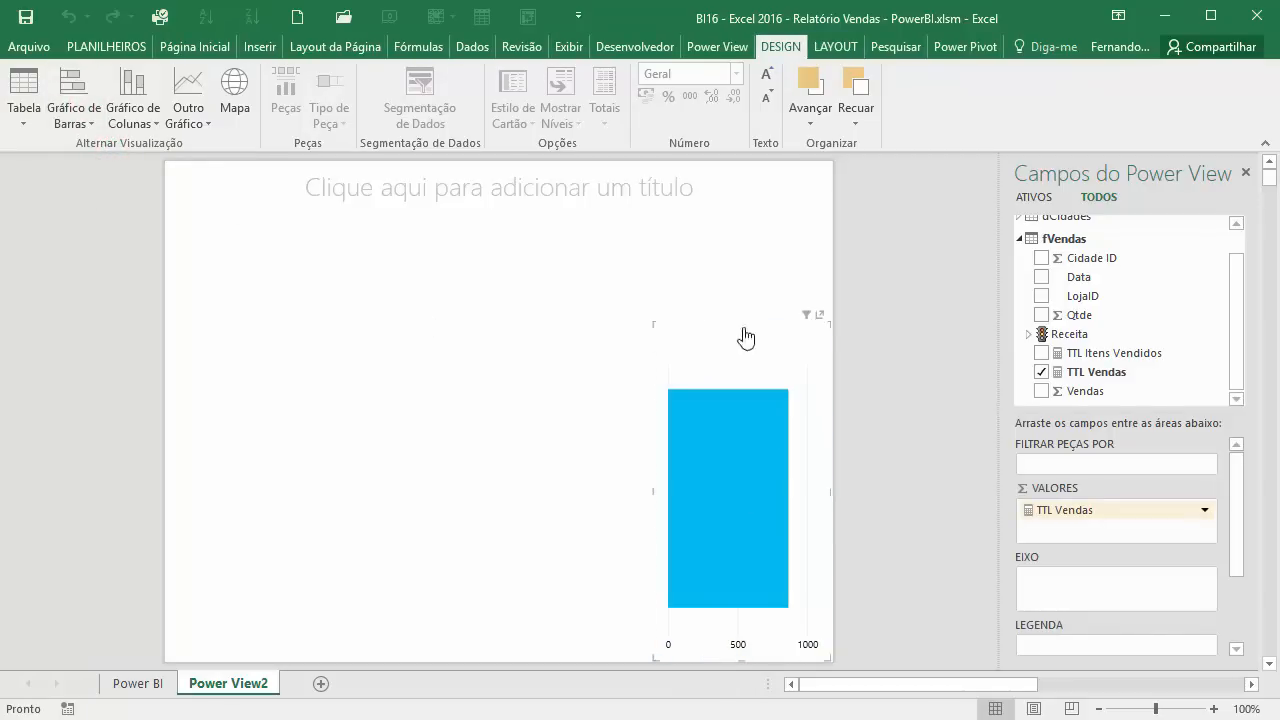
left_click_drag(741, 323, 748, 220)
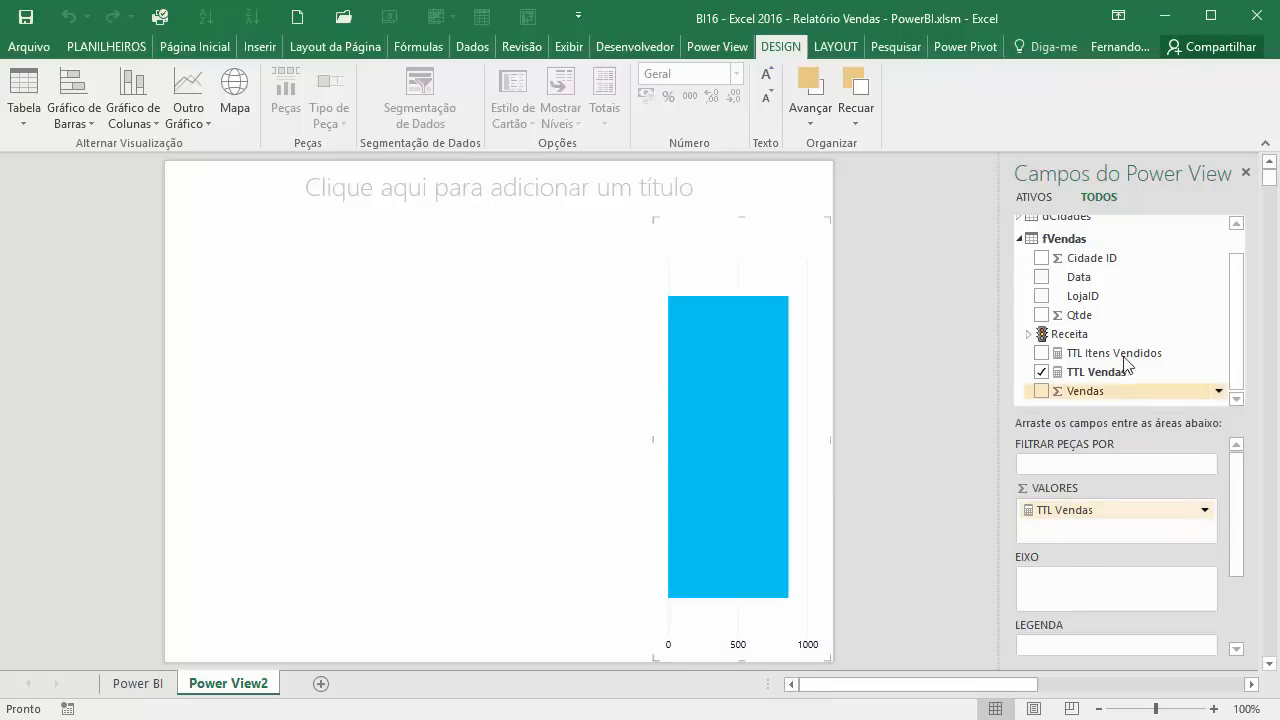
left_click_drag(1073, 300, 1054, 590)
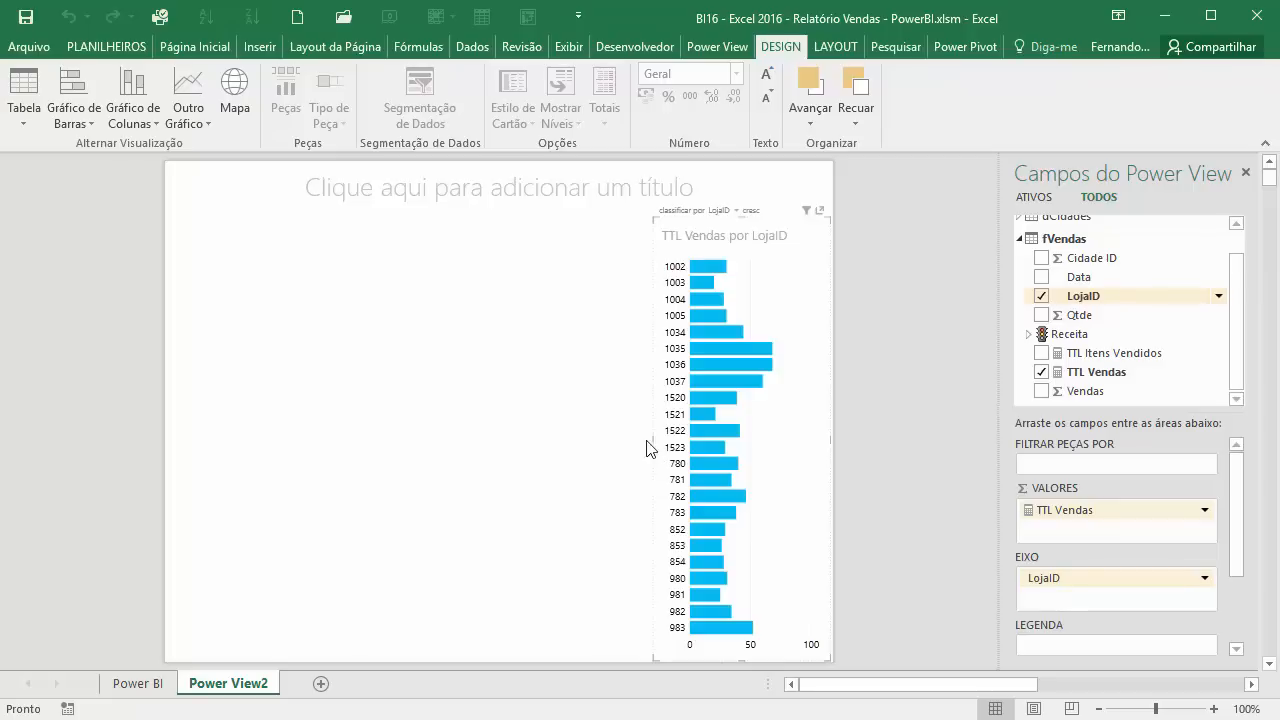
left_click_drag(652, 436, 617, 443)
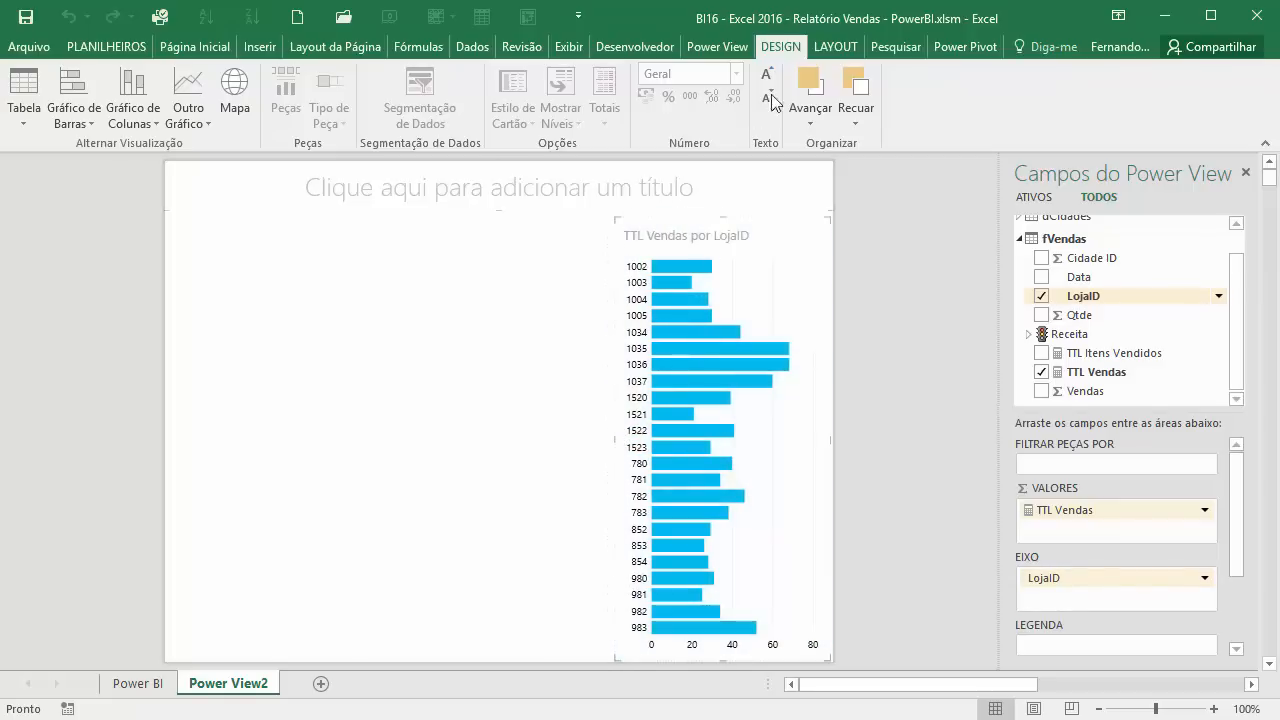
- Show data labels on the TTL Vendas bar chart and remove its title
left_click(831, 47)
left_click(124, 114)
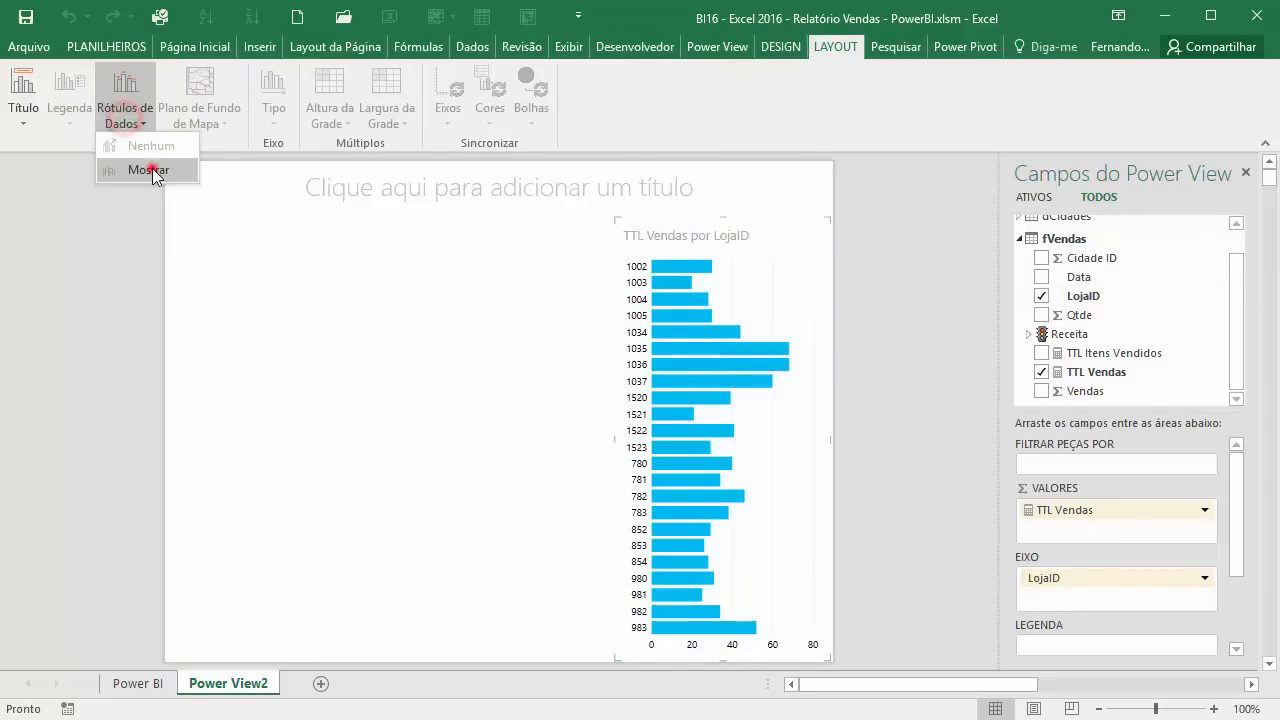
left_click(148, 168)
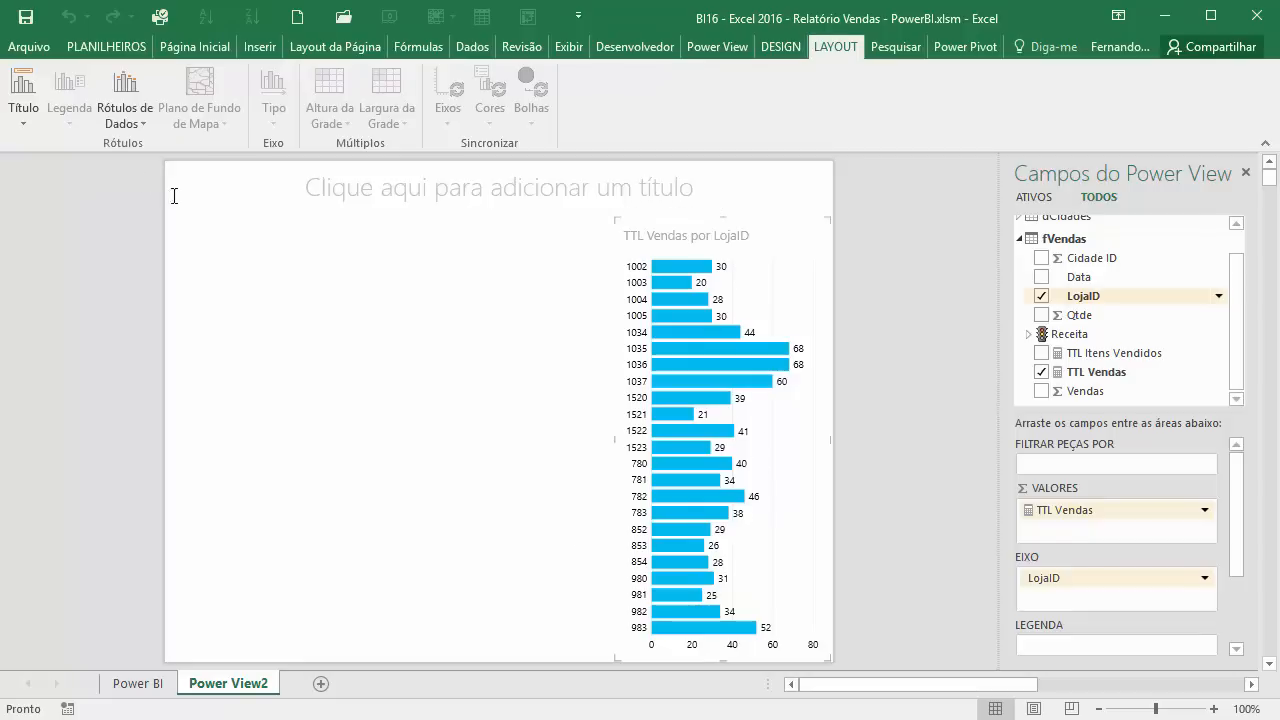
left_click(17, 125)
left_click(40, 148)
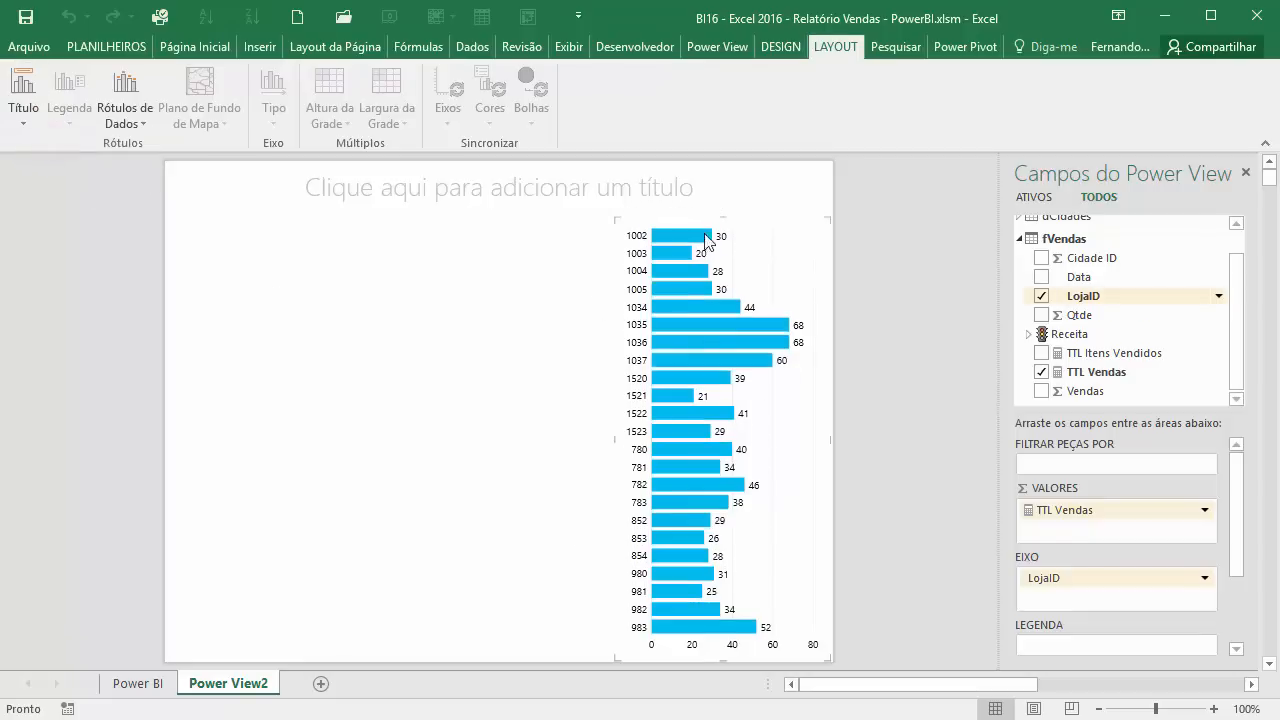
left_click(511, 349)
mouse_move(668, 272)
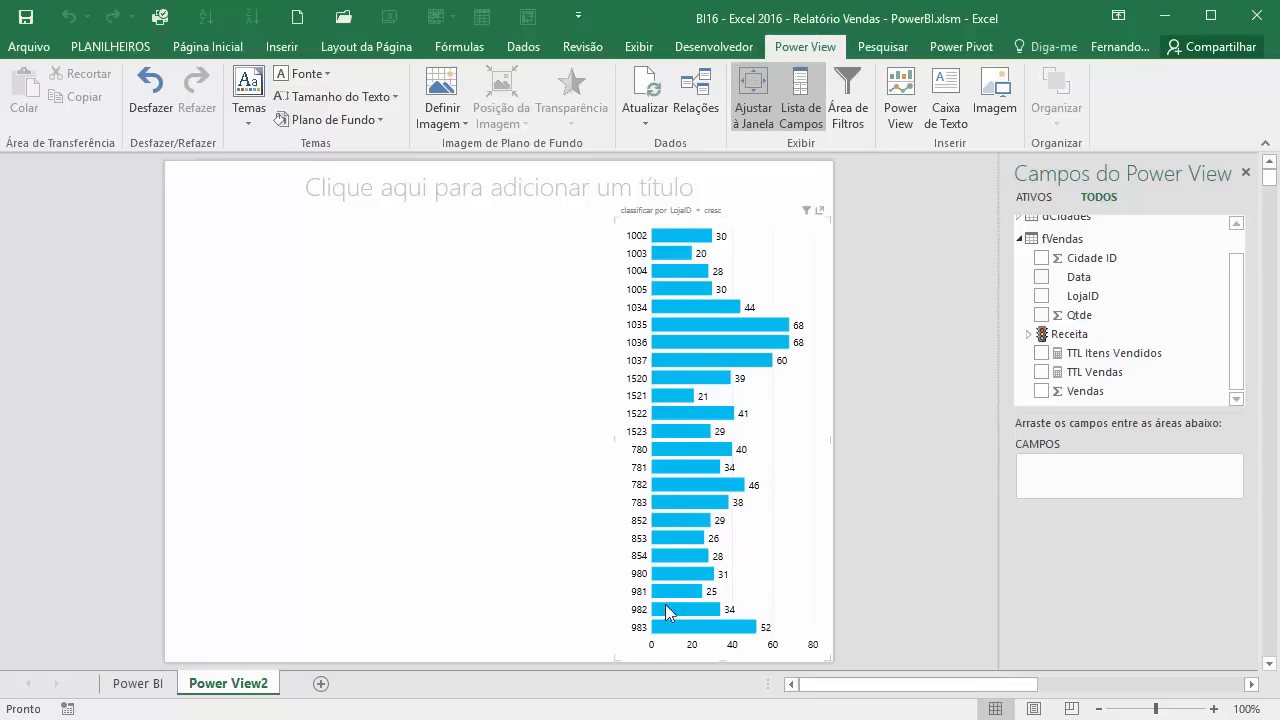
- Add a separate table listing LojaID from fVendas on the empty part of the report
left_click(355, 378)
left_click_drag(1236, 333, 1234, 309)
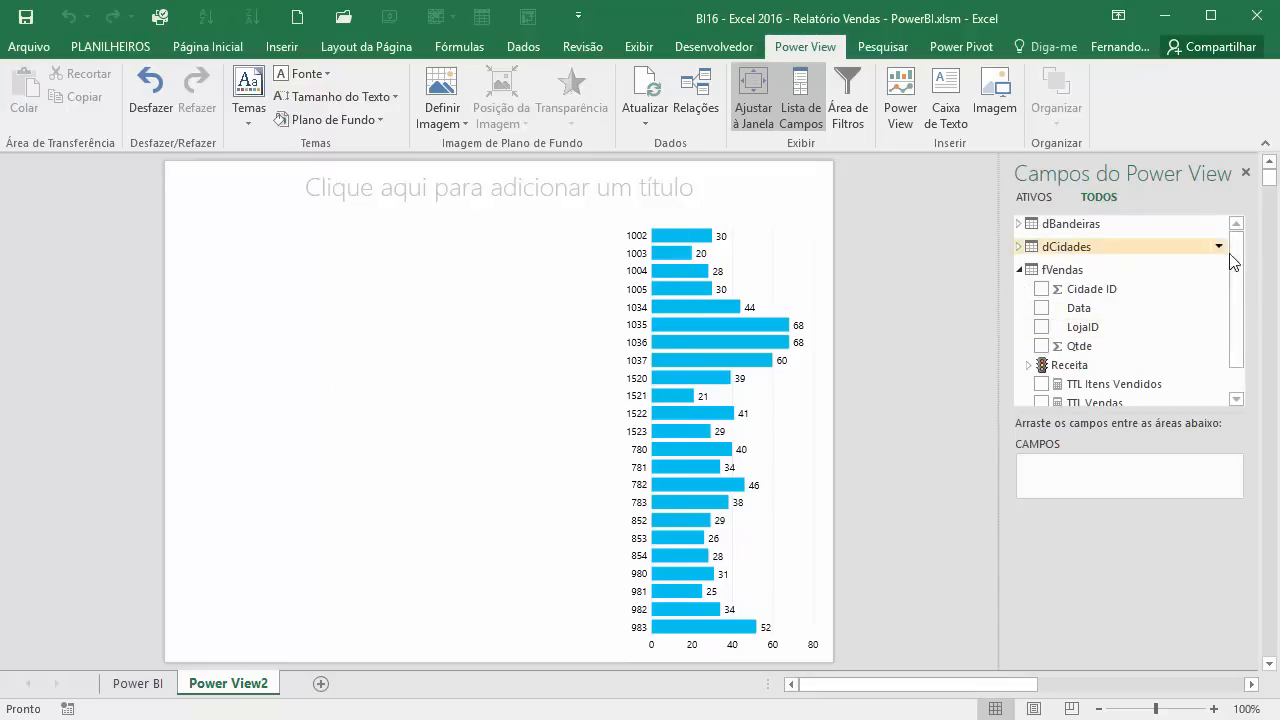
left_click_drag(1237, 253, 1246, 366)
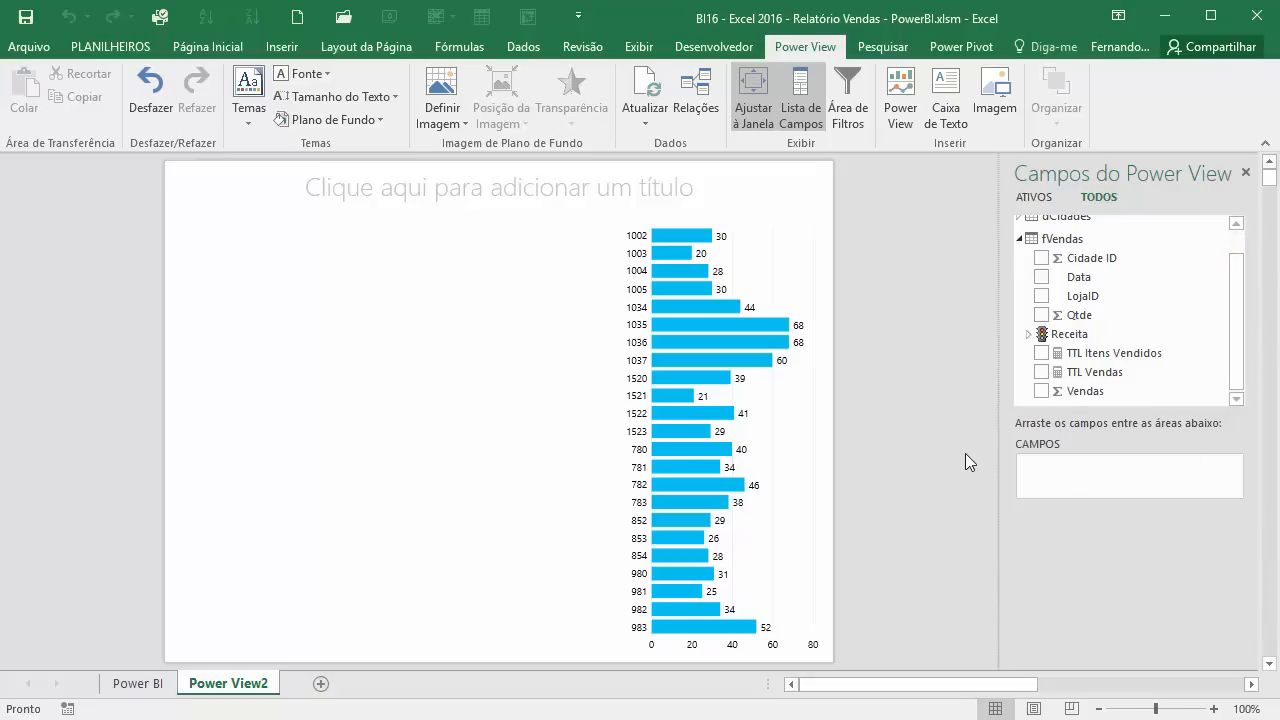
left_click(314, 523)
mouse_move(669, 265)
left_click_drag(1241, 333, 1239, 295)
left_click(1041, 327)
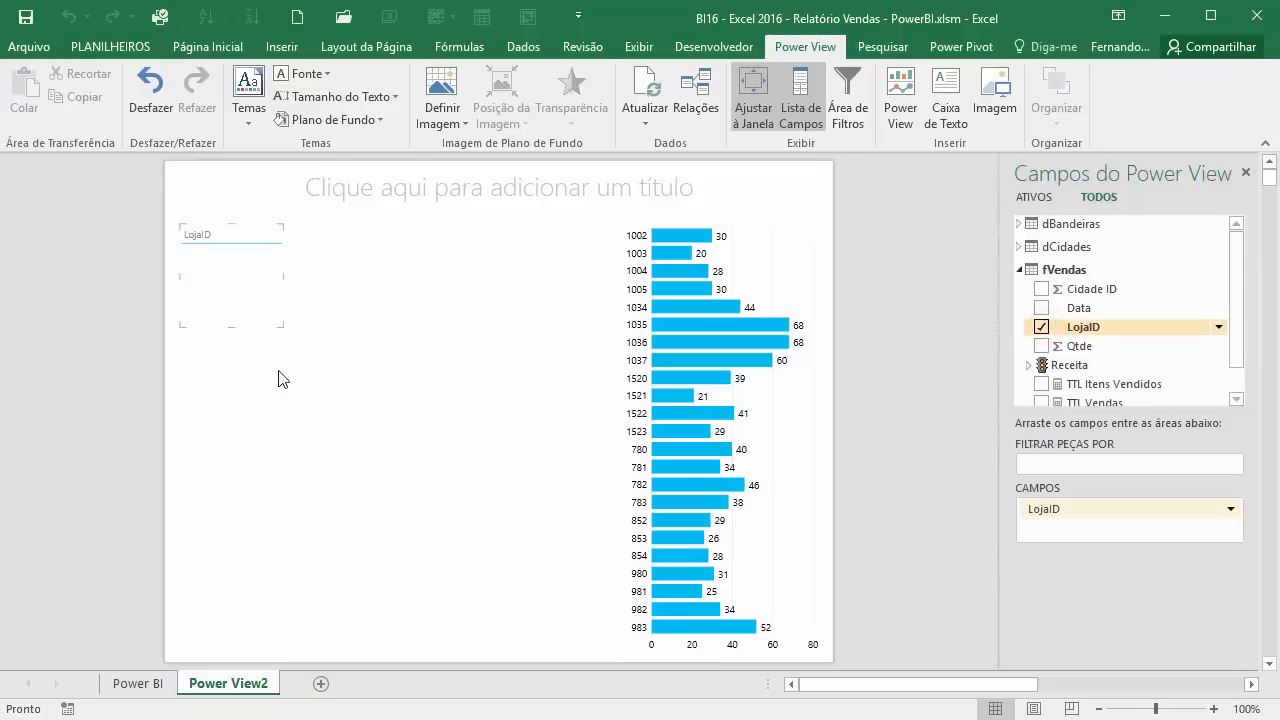
- Add the Bandeira field from dBandeiras to the LojaID table and enable the blocked external images
left_click(1019, 225)
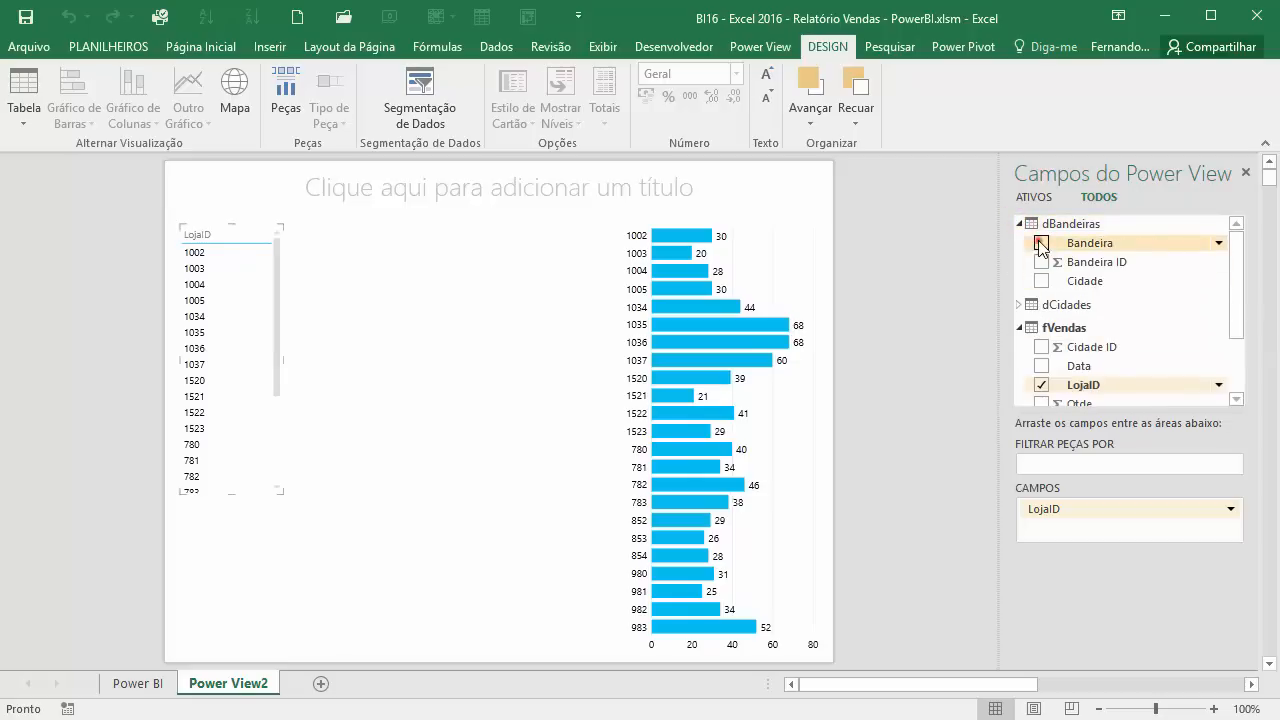
left_click(1041, 243)
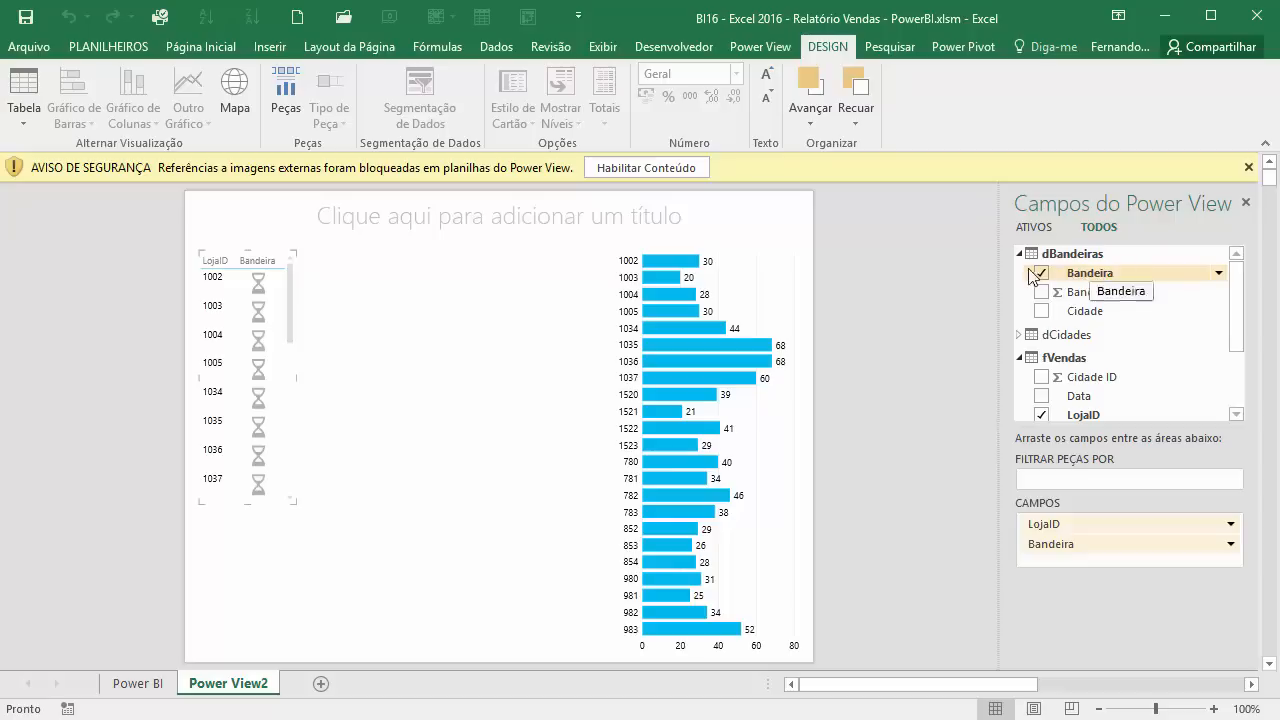
left_click(617, 167)
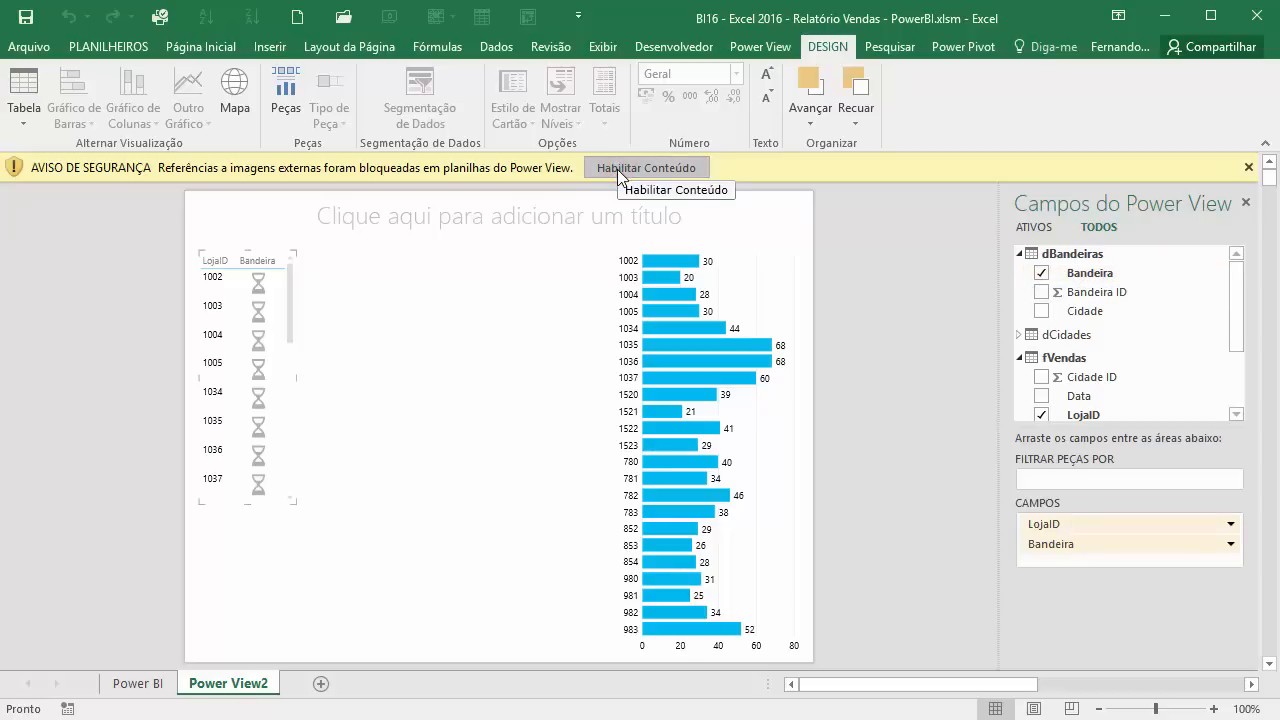
left_click(617, 169)
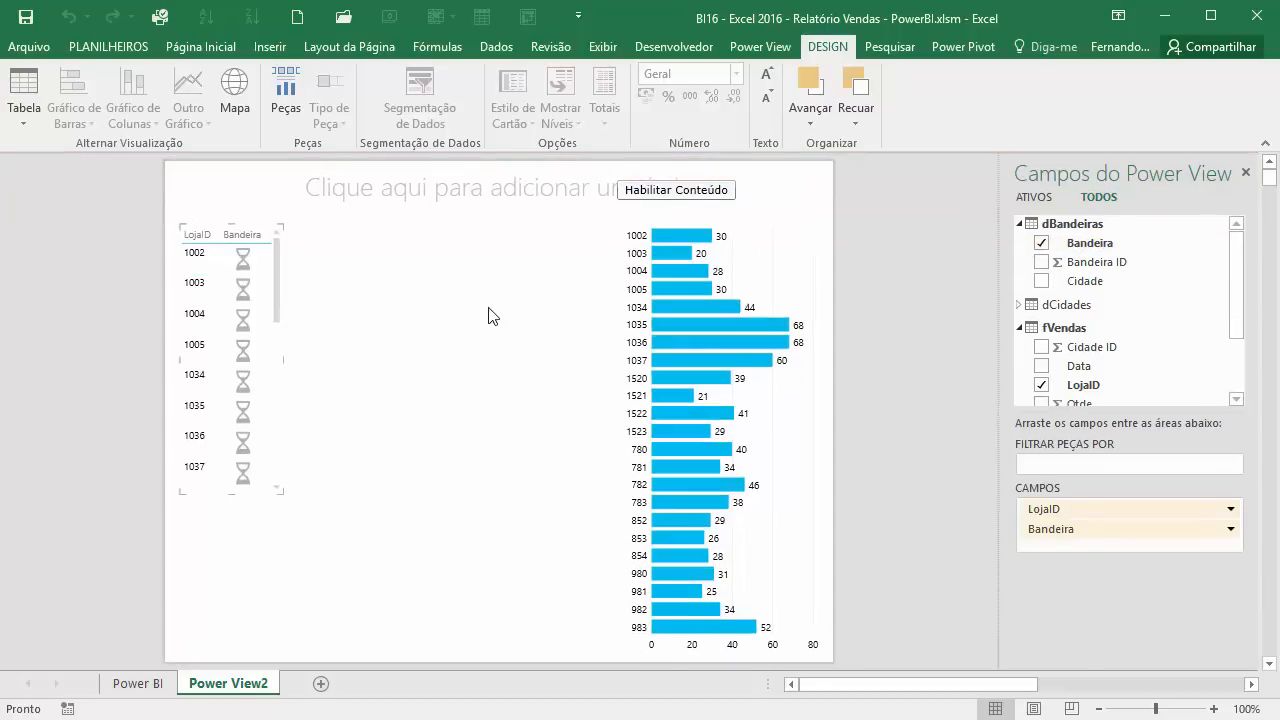
left_click(277, 268)
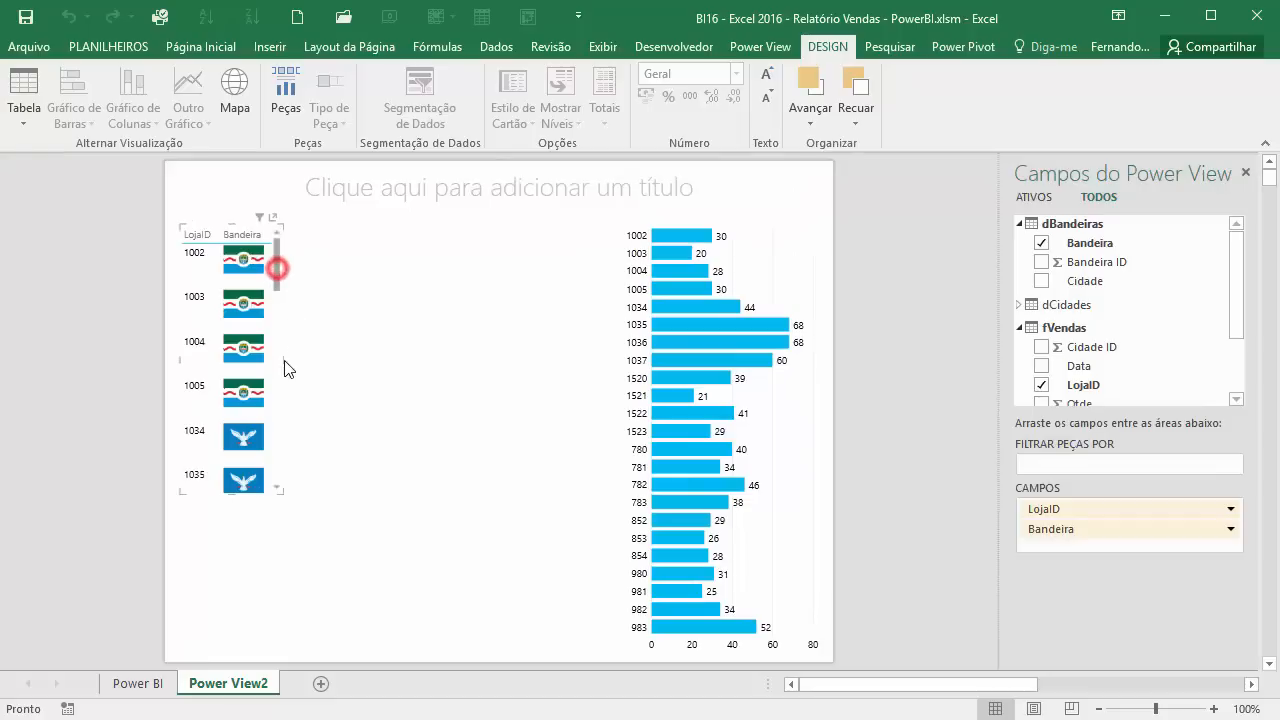
scroll(287, 368, "down", 6)
left_click_drag(286, 324, 300, 236)
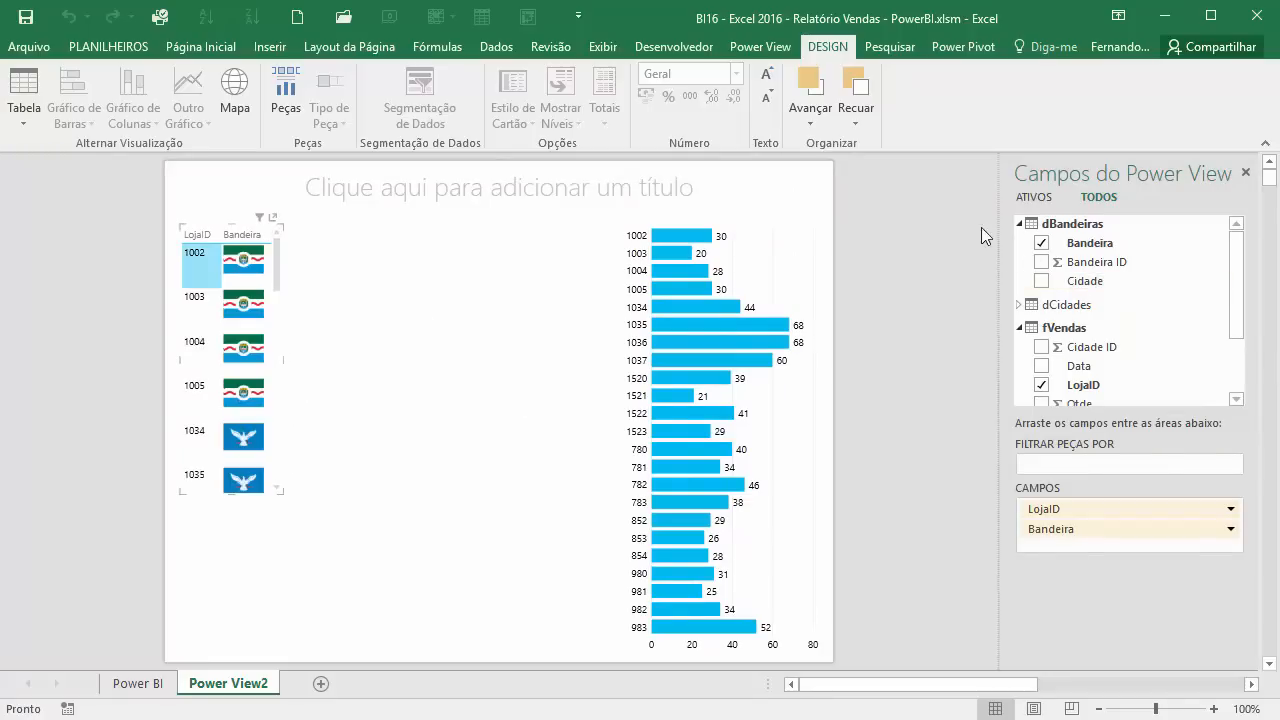
- Add the Cidade field from dCidades to the table of stores and flags
left_click(1019, 223)
left_click(1019, 246)
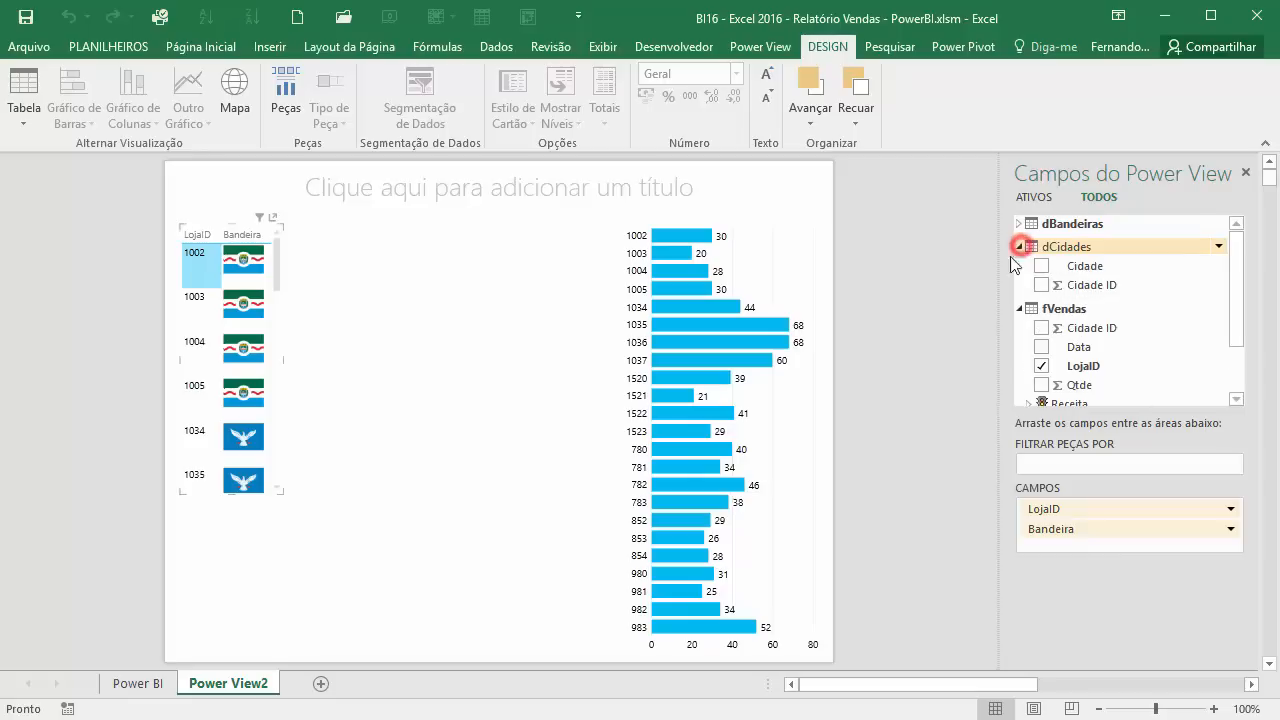
left_click(1041, 265)
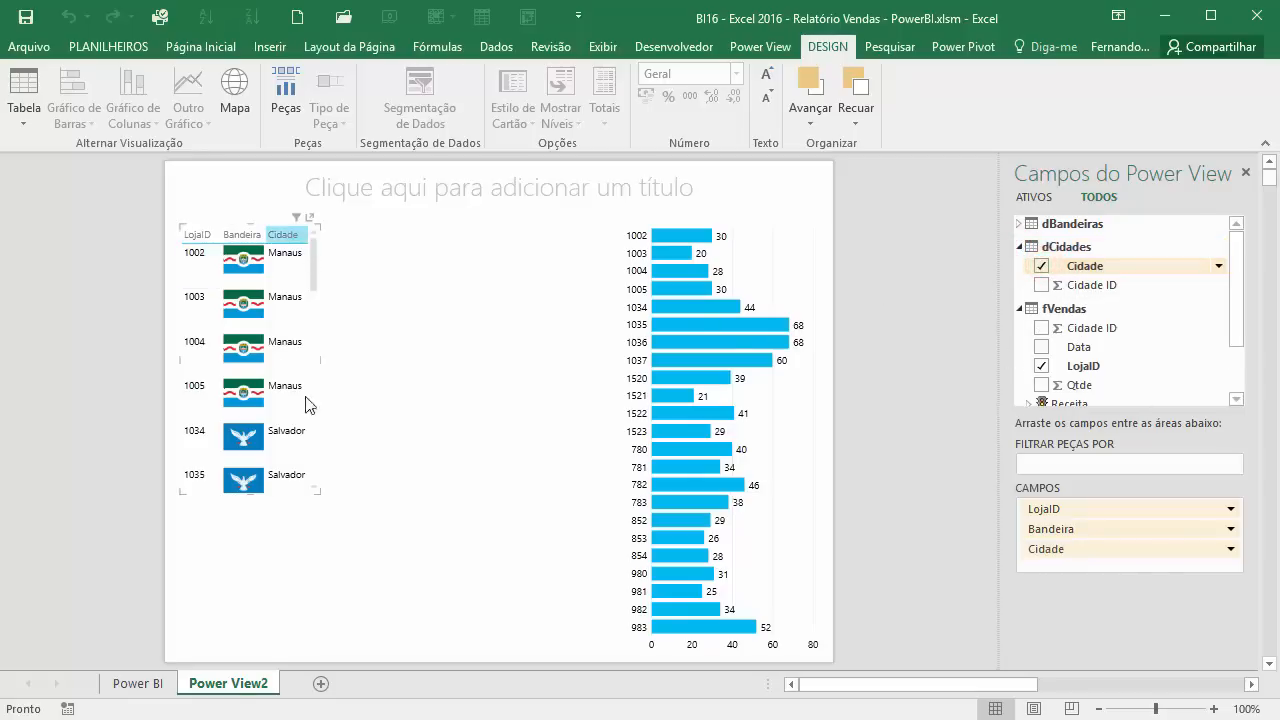
- Add the Valor and Status of the Receita KPI to the store table and review its rows down to the total
left_click_drag(1234, 280, 1242, 364)
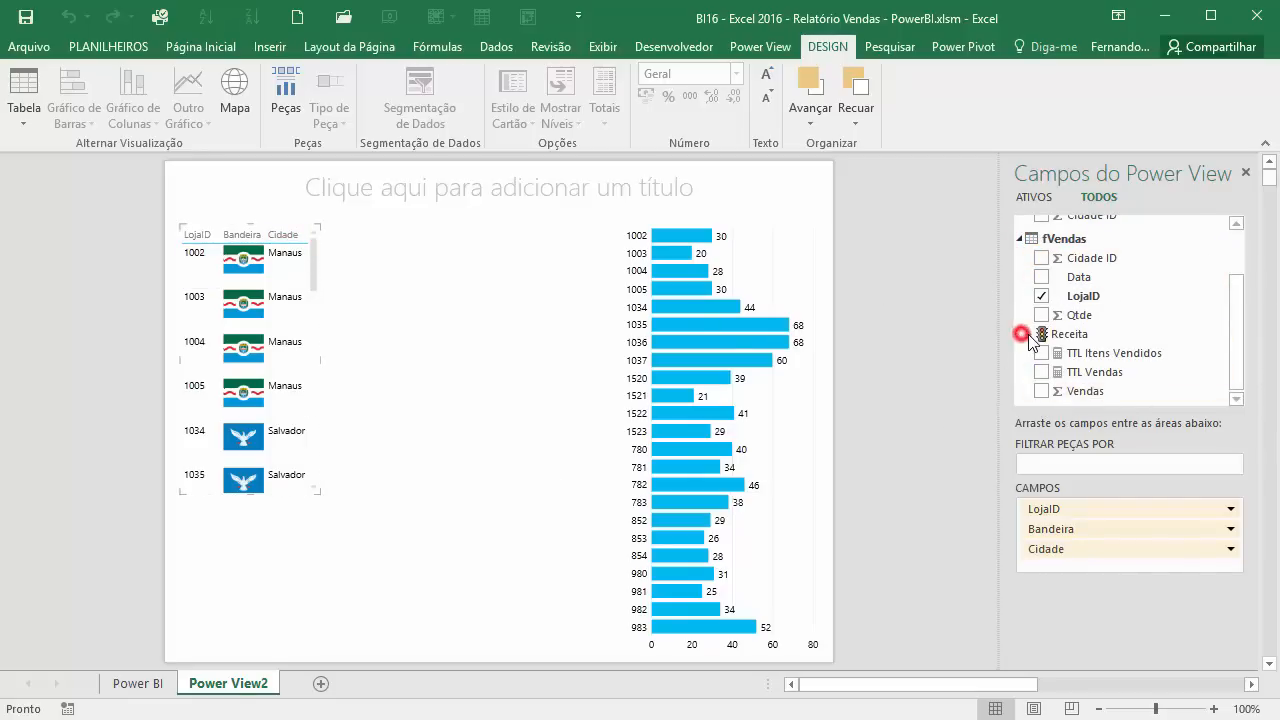
left_click(1028, 334)
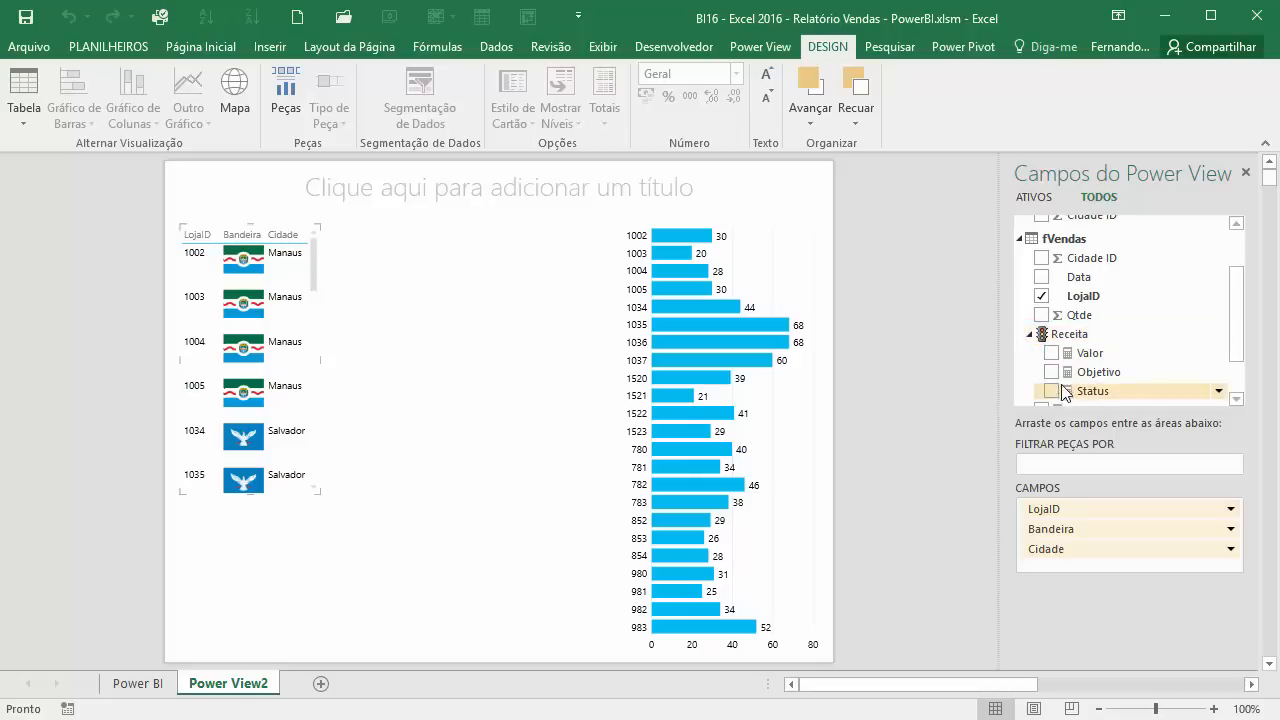
left_click(1053, 353)
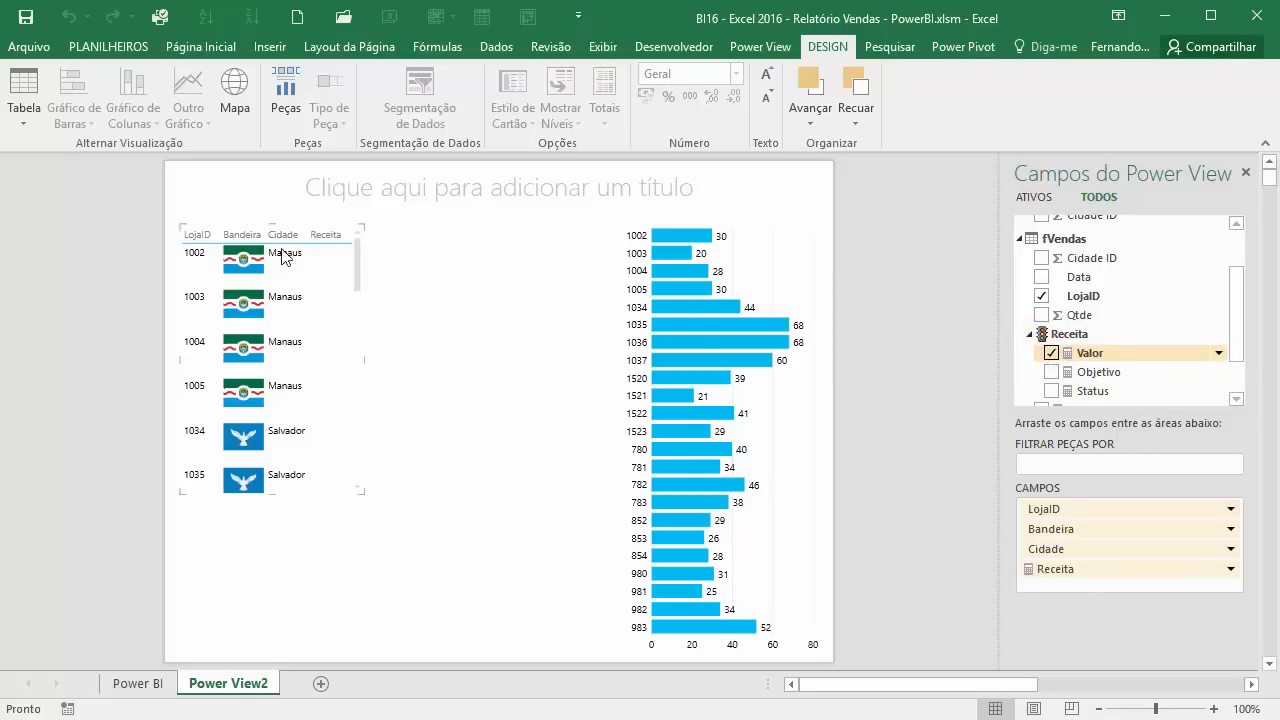
left_click(1052, 391)
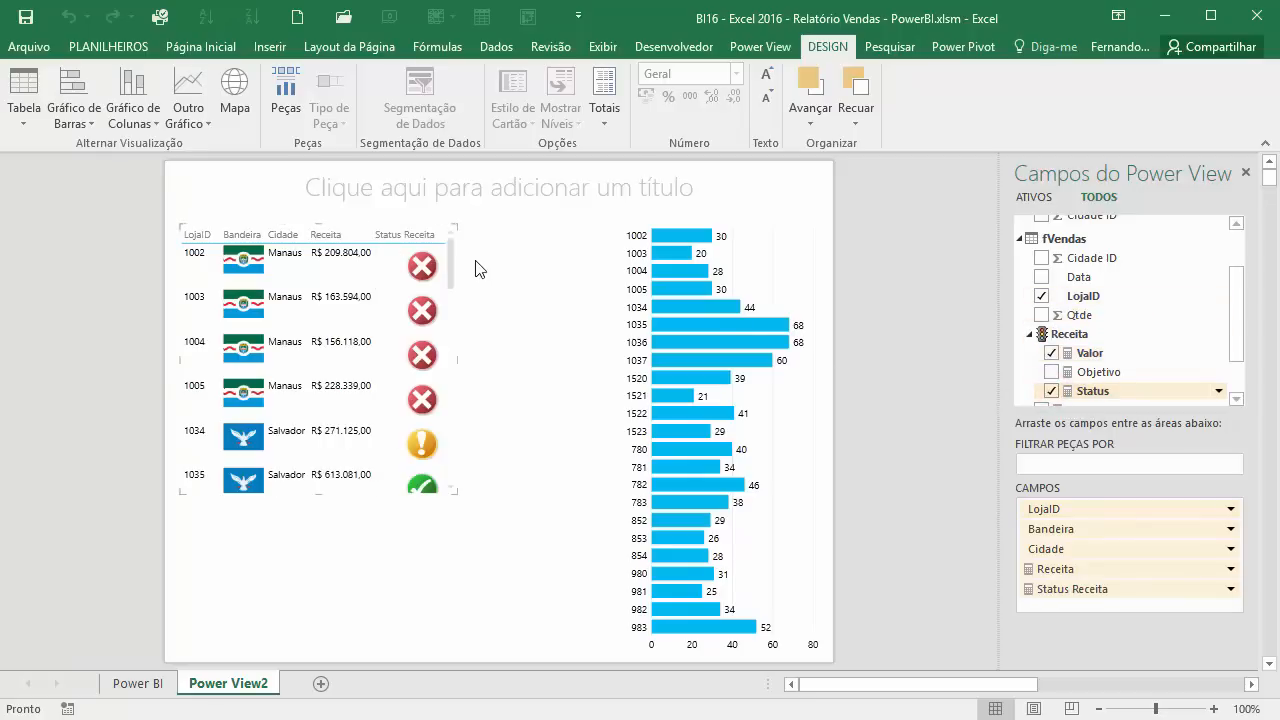
left_click_drag(451, 265, 455, 477)
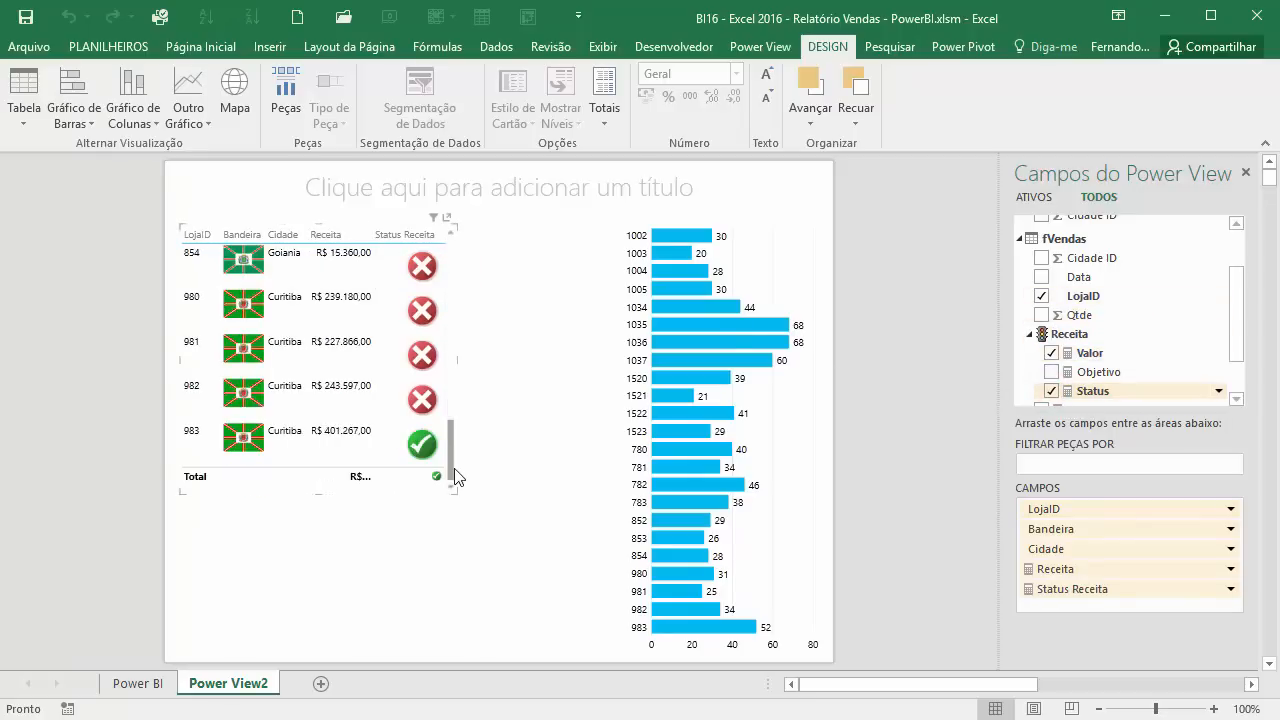
left_click_drag(454, 391, 465, 246)
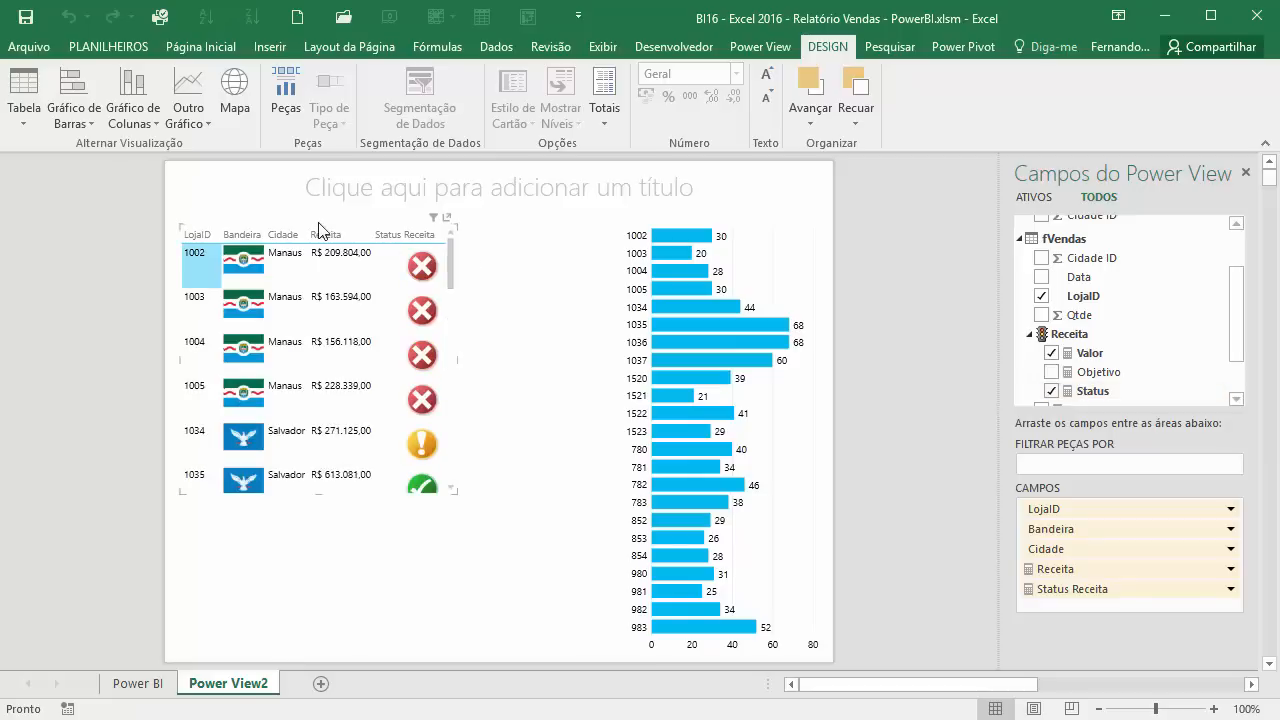
- Move the store table to the bottom of the report, widen it up to the bar chart and reduce its height
left_click_drag(313, 235, 303, 397)
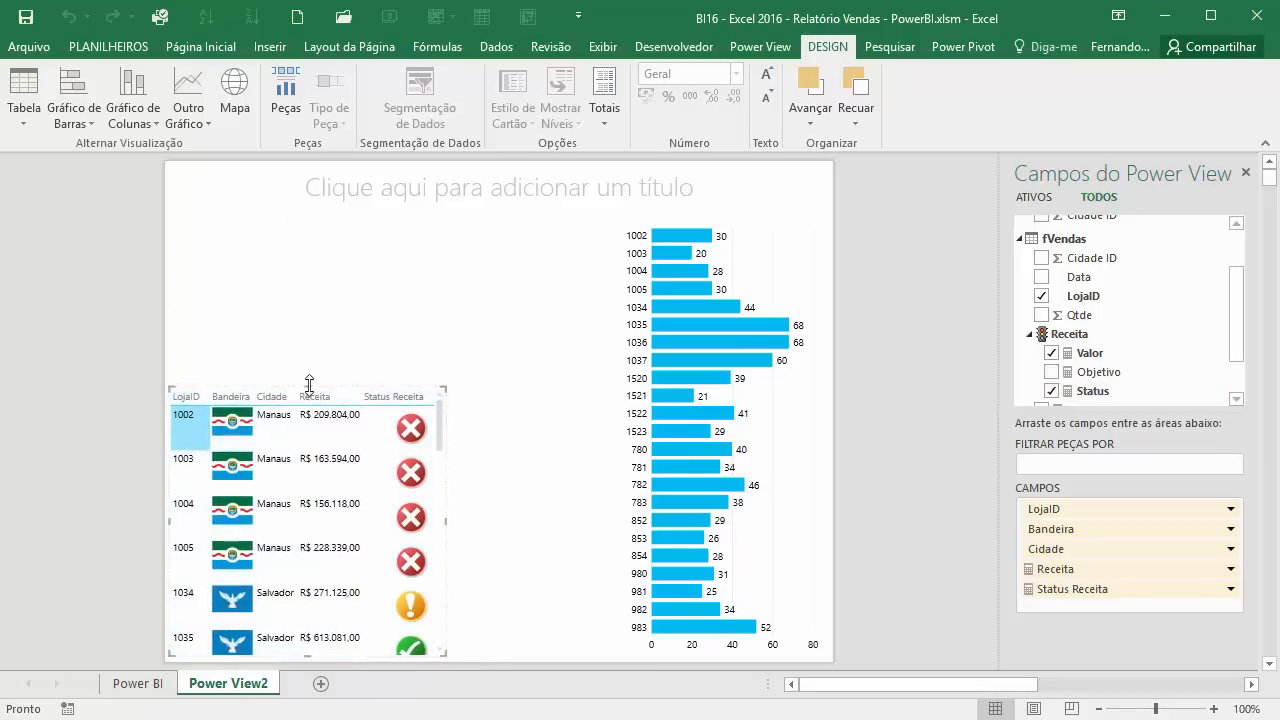
left_click_drag(445, 519, 614, 531)
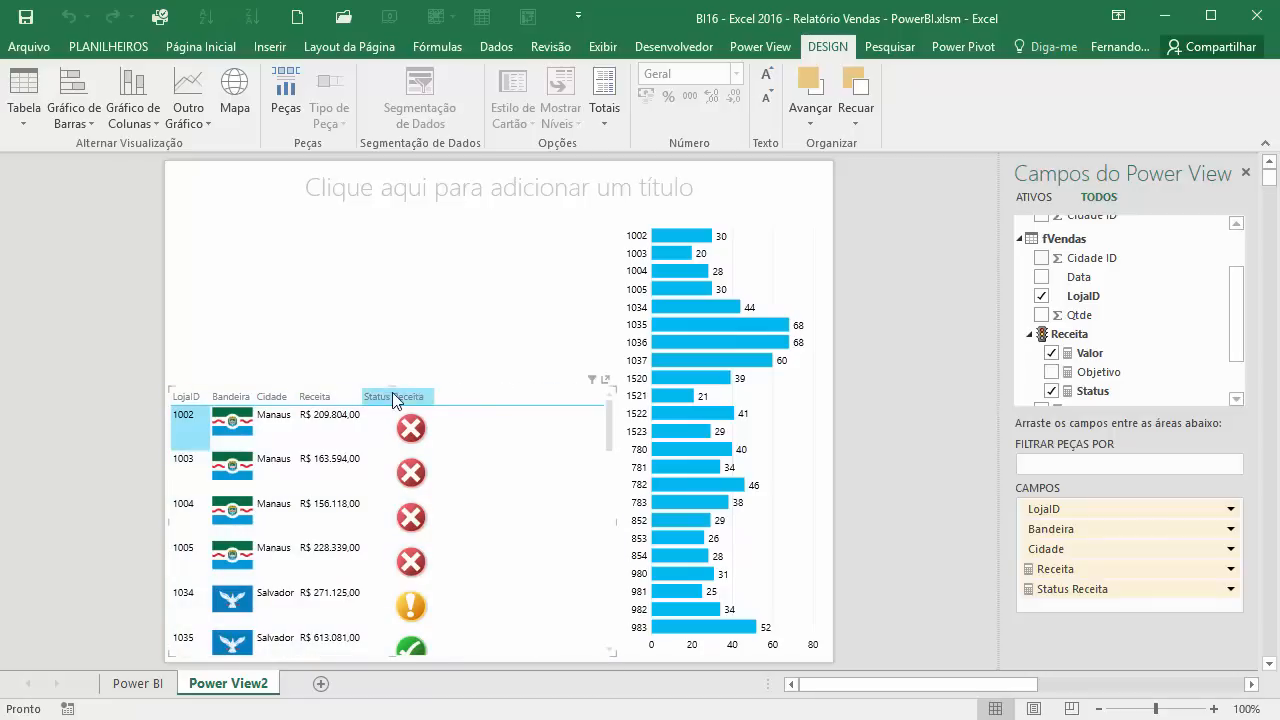
left_click_drag(392, 388, 393, 465)
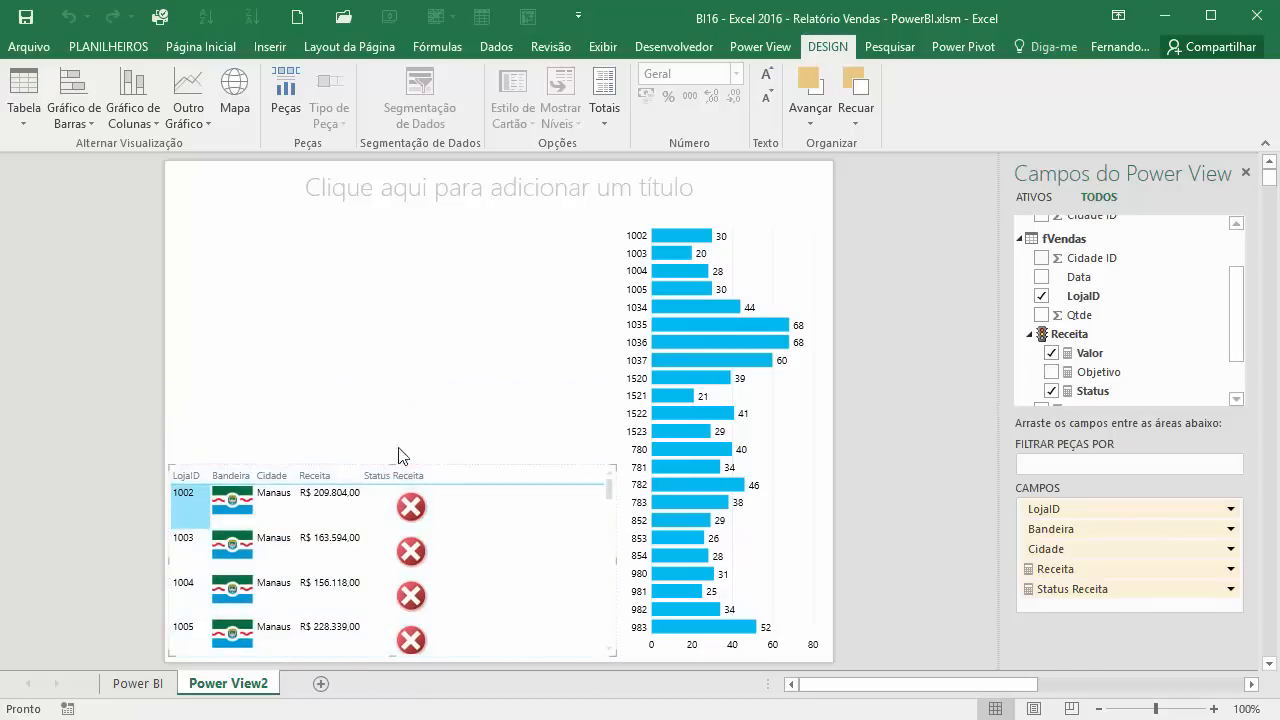
- With store 1005 highlighted in the bar chart, widen the store table's Receita column and narrow the table to fit its columns
left_click(363, 366)
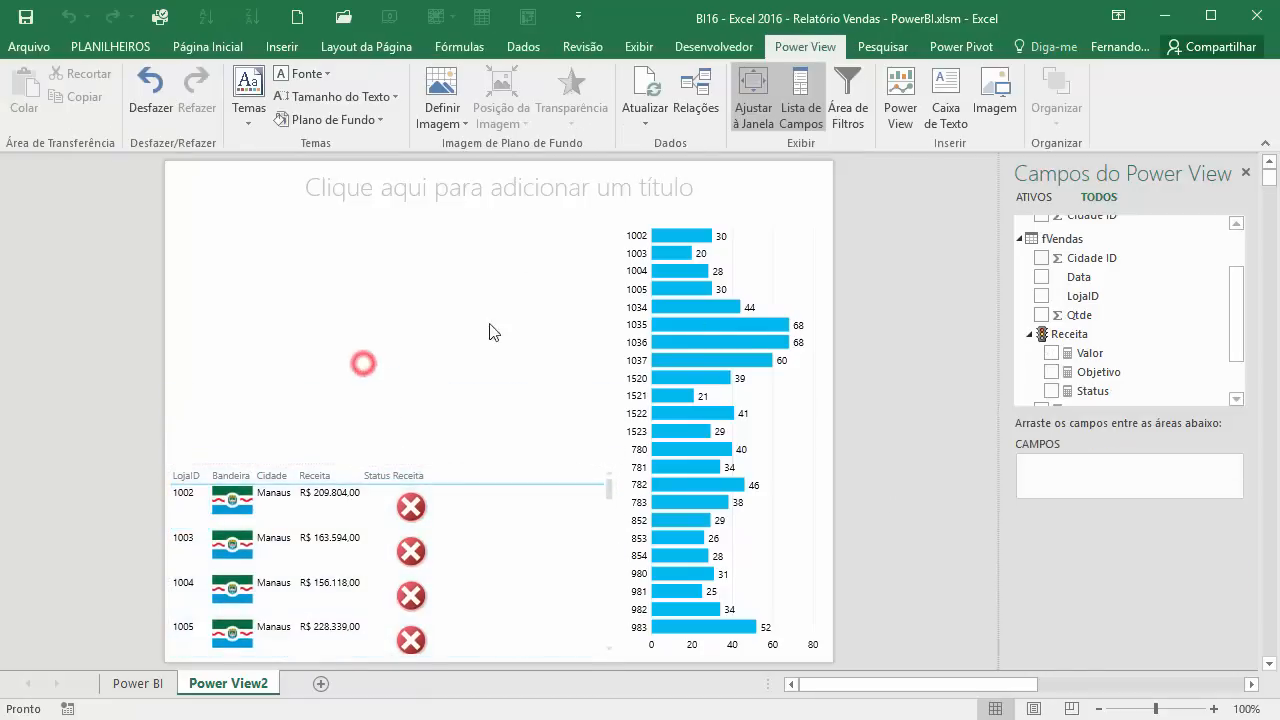
left_click(670, 286)
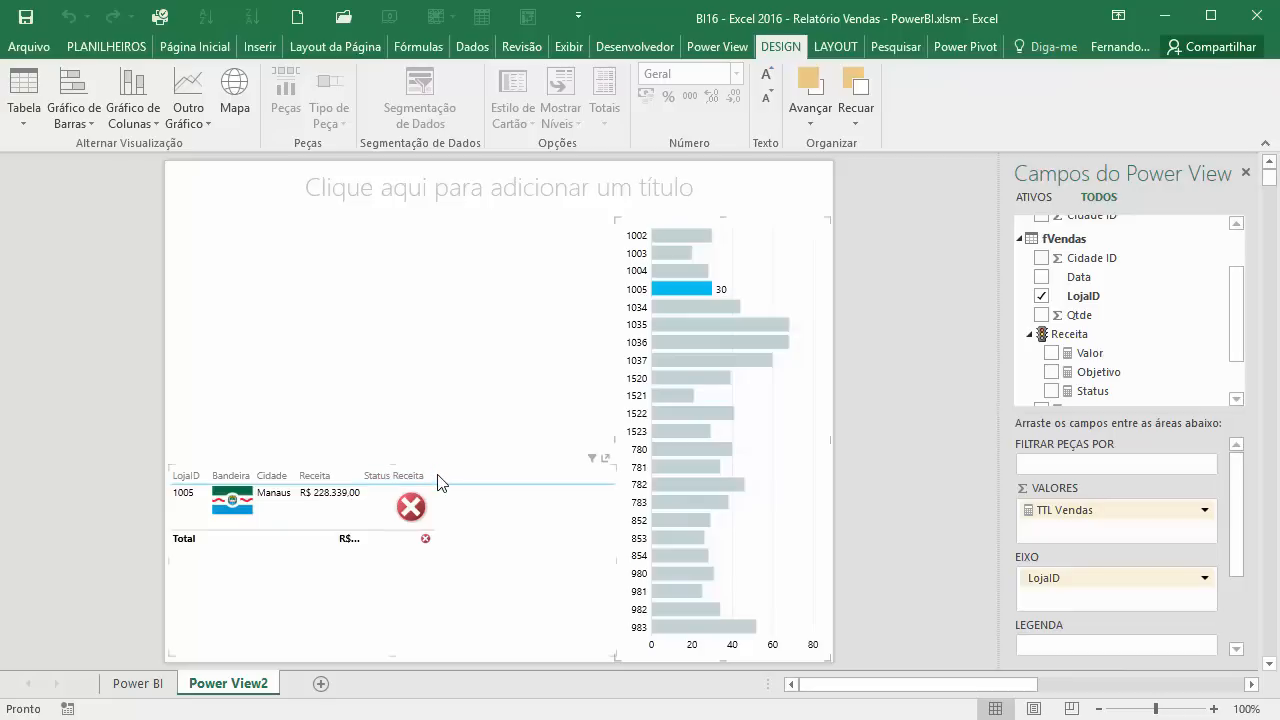
left_click_drag(432, 474, 560, 476)
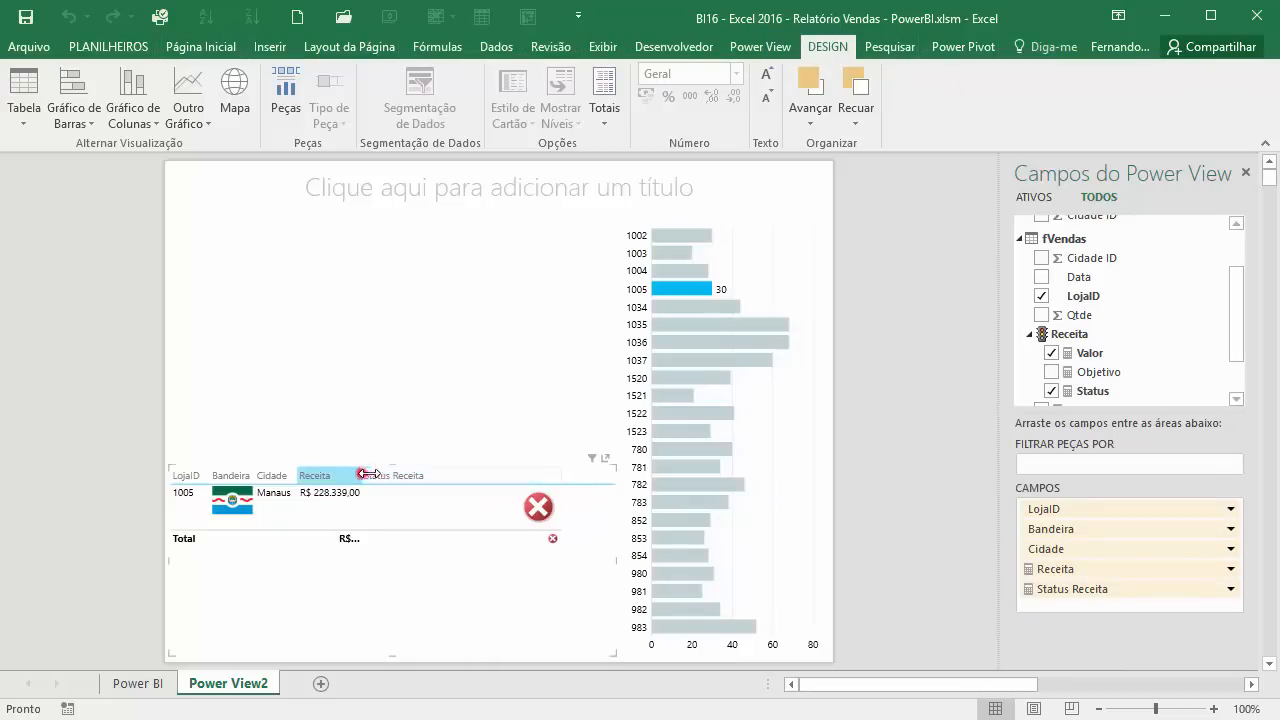
left_click_drag(362, 478, 414, 478)
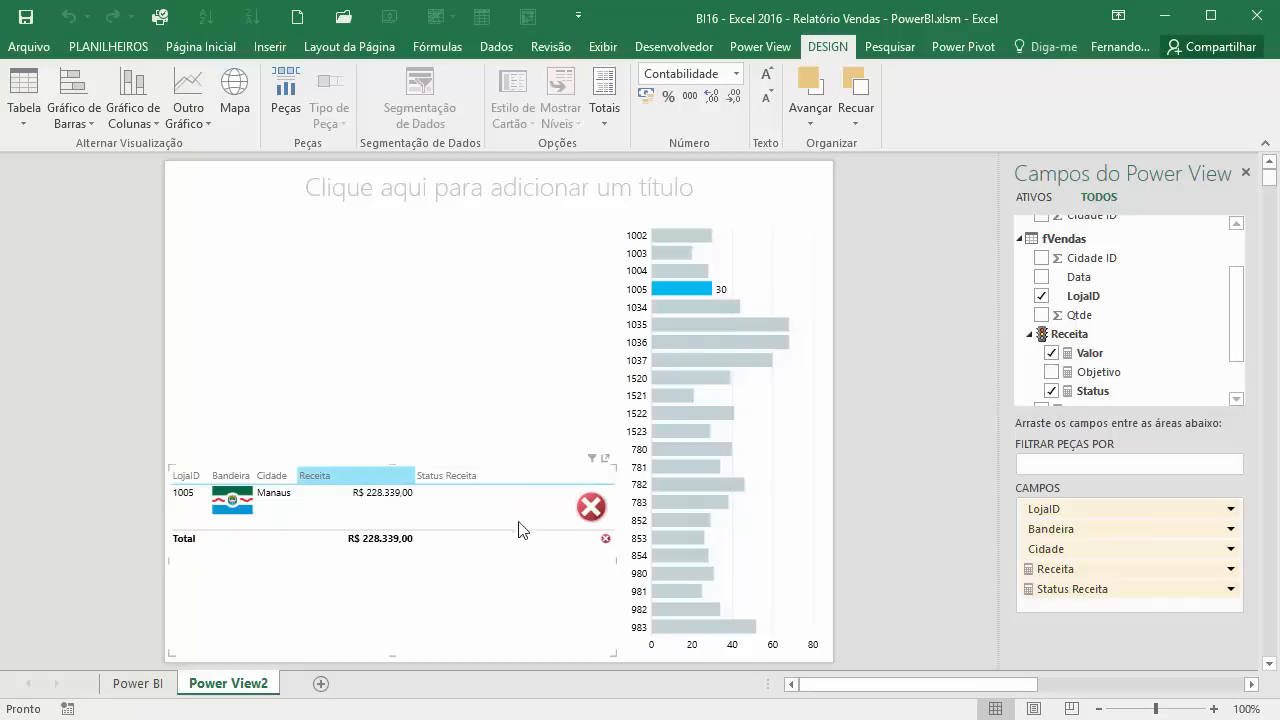
double_click(613, 477)
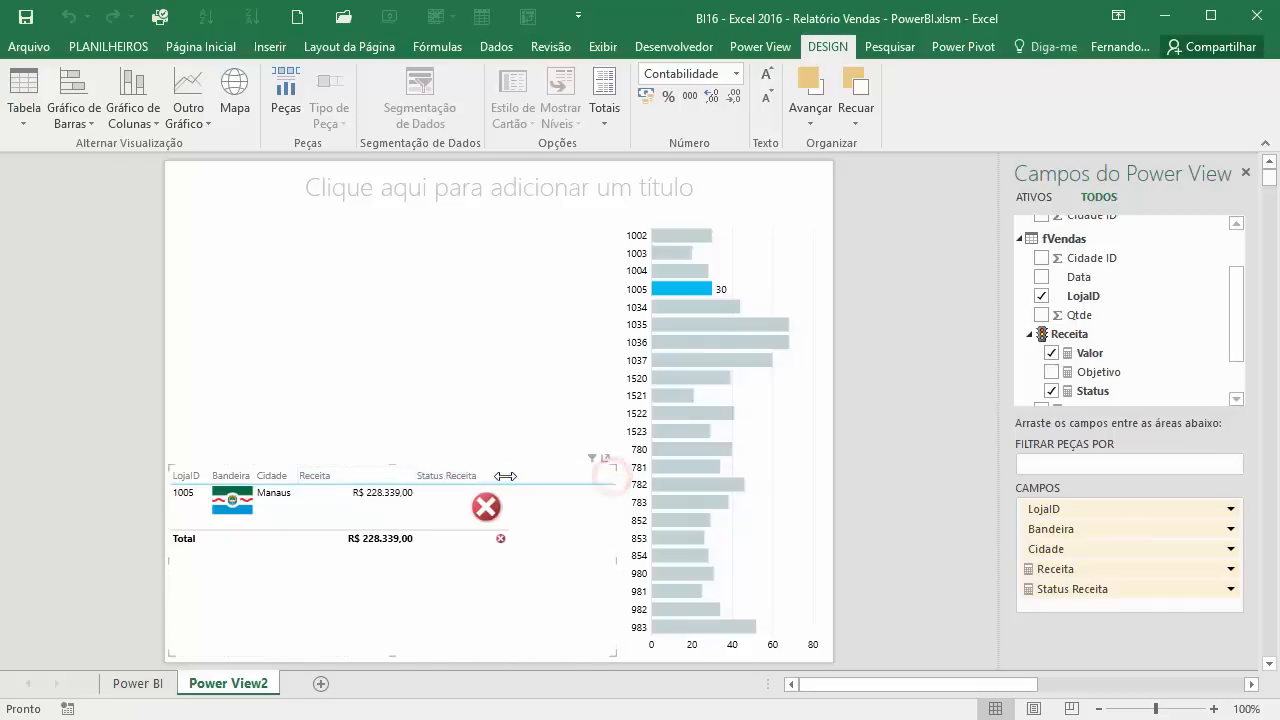
left_click_drag(616, 560, 490, 553)
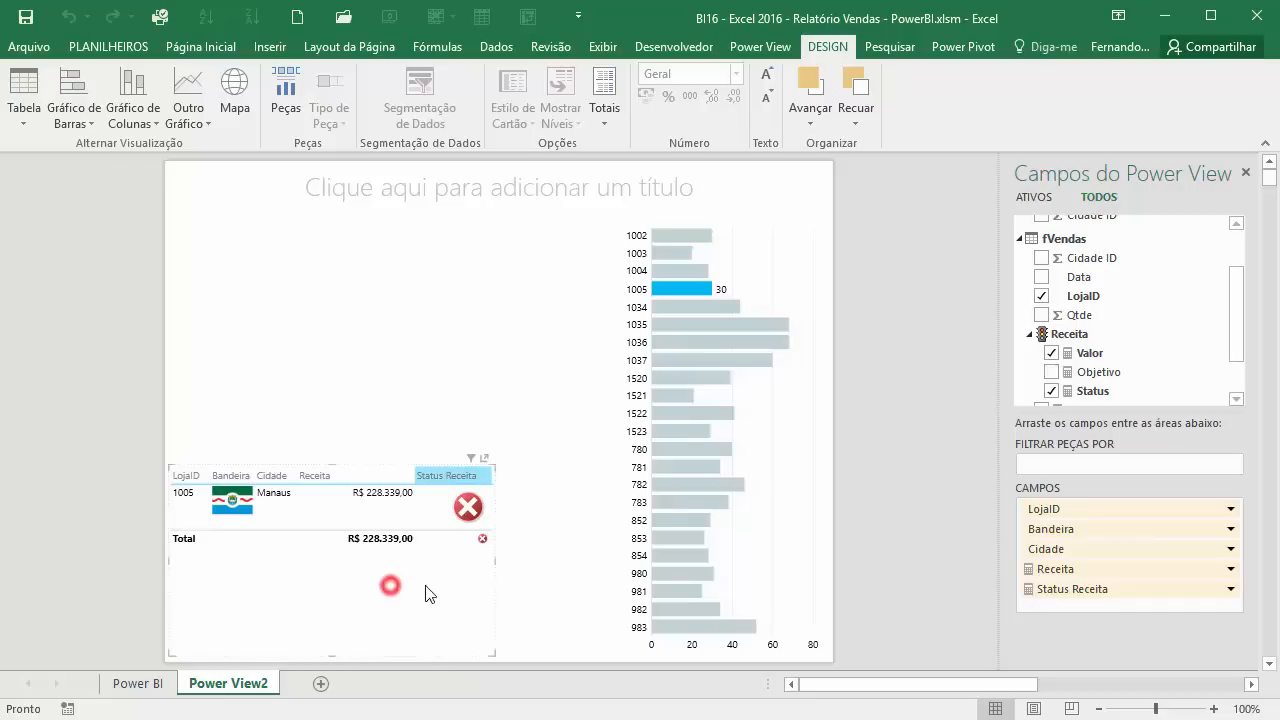
- Add store 1034 to the bar chart highlight to compare both stores in the table, and clear the highlight
mouse_move(690, 328)
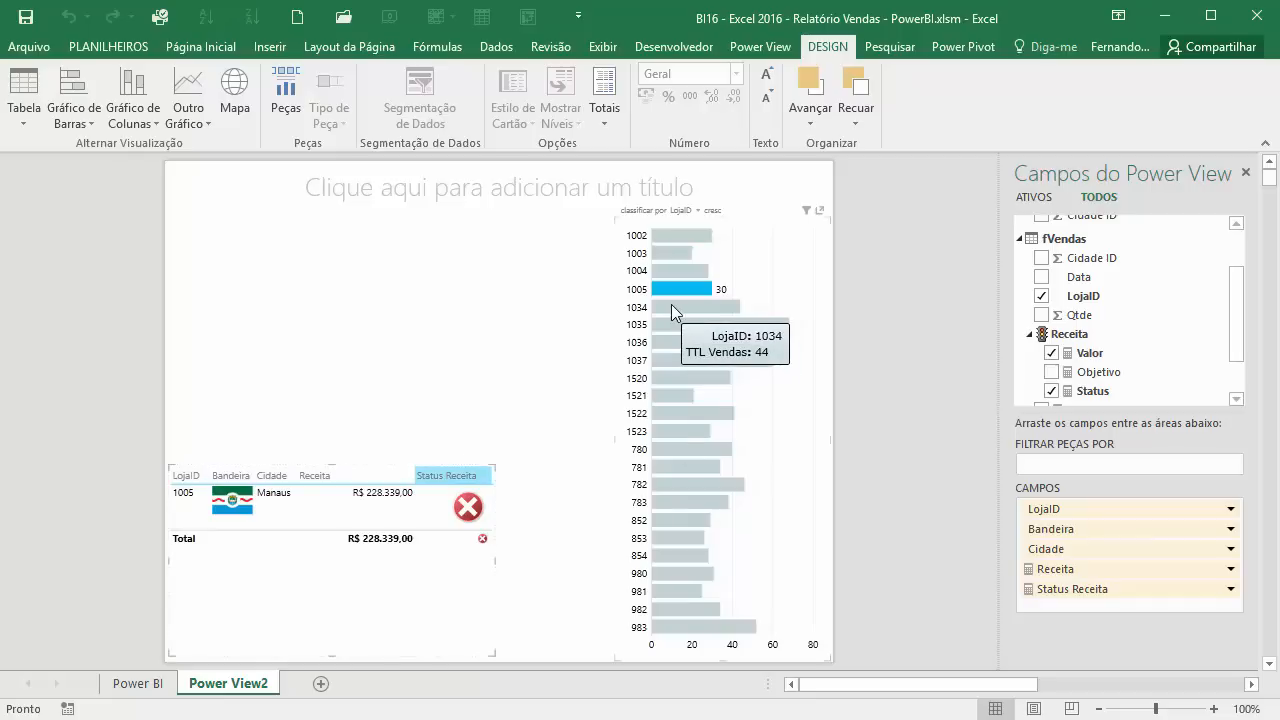
left_click(674, 307, "ctrl")
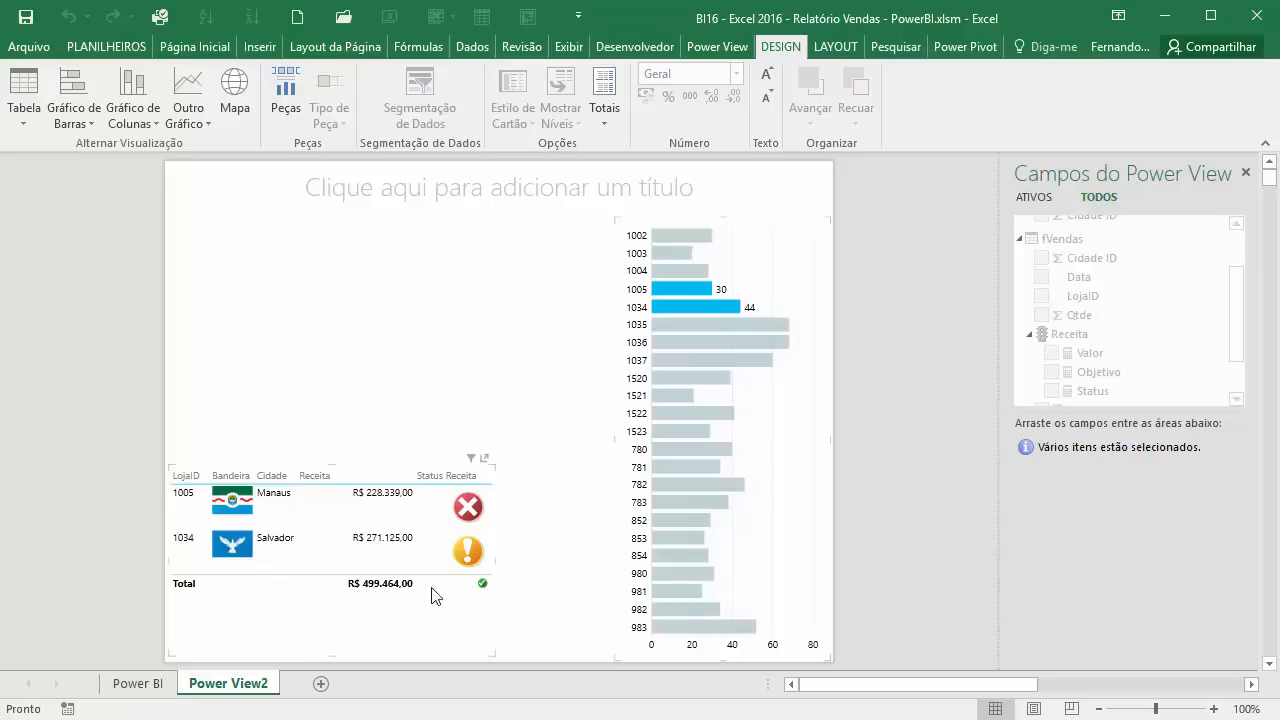
left_click(525, 390)
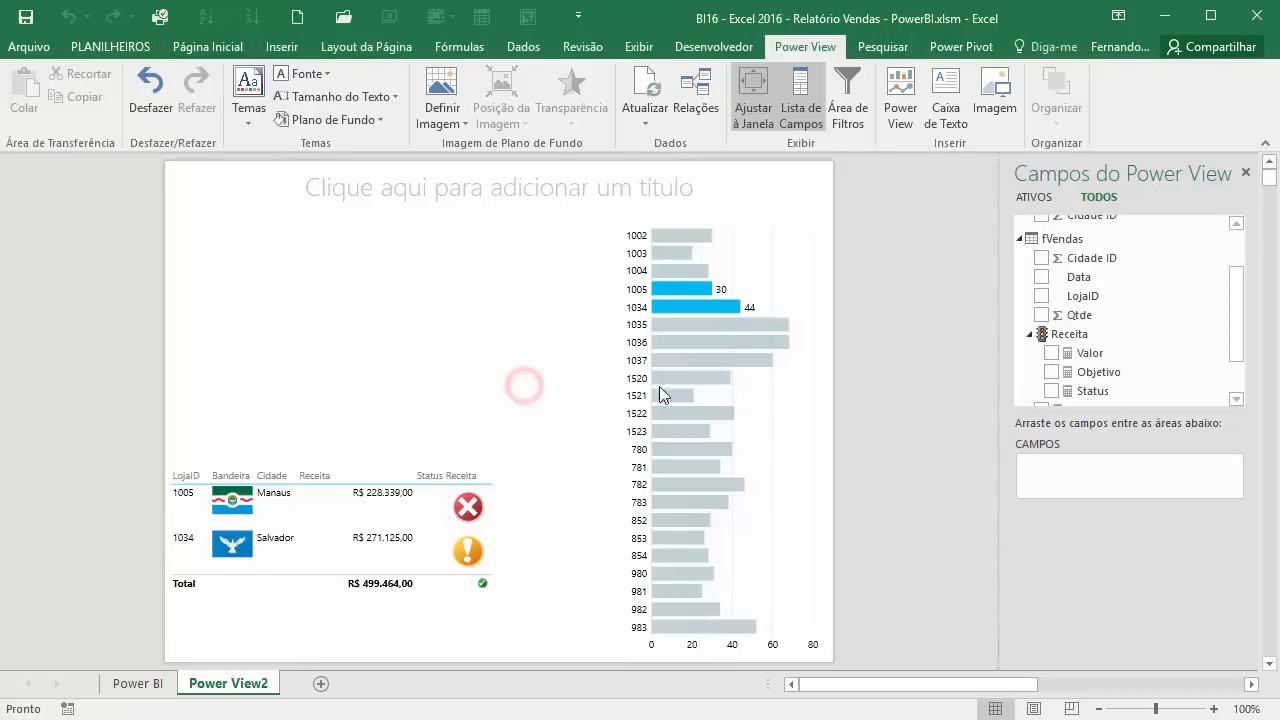
left_click(765, 400)
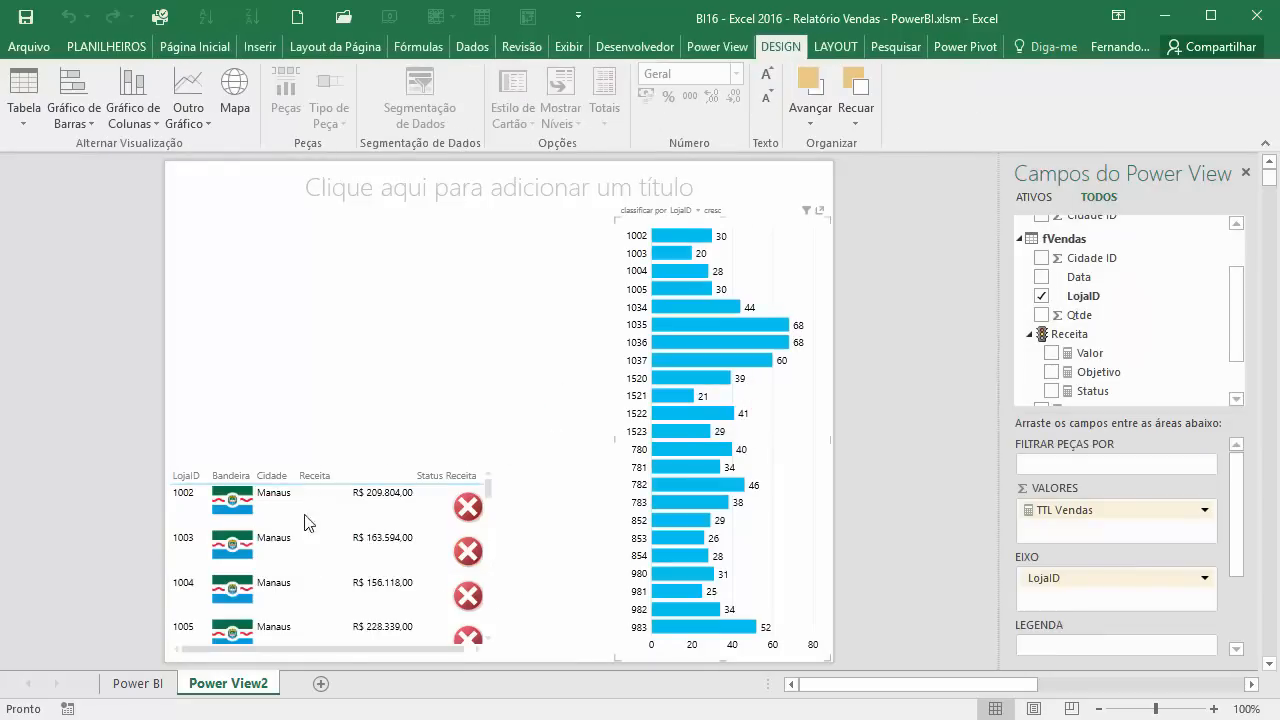
- Review the store table's rows down to Curitiba and widen the table slightly so all columns fit without horizontal scrolling
left_click(490, 505)
scroll(490, 580, "down", 6)
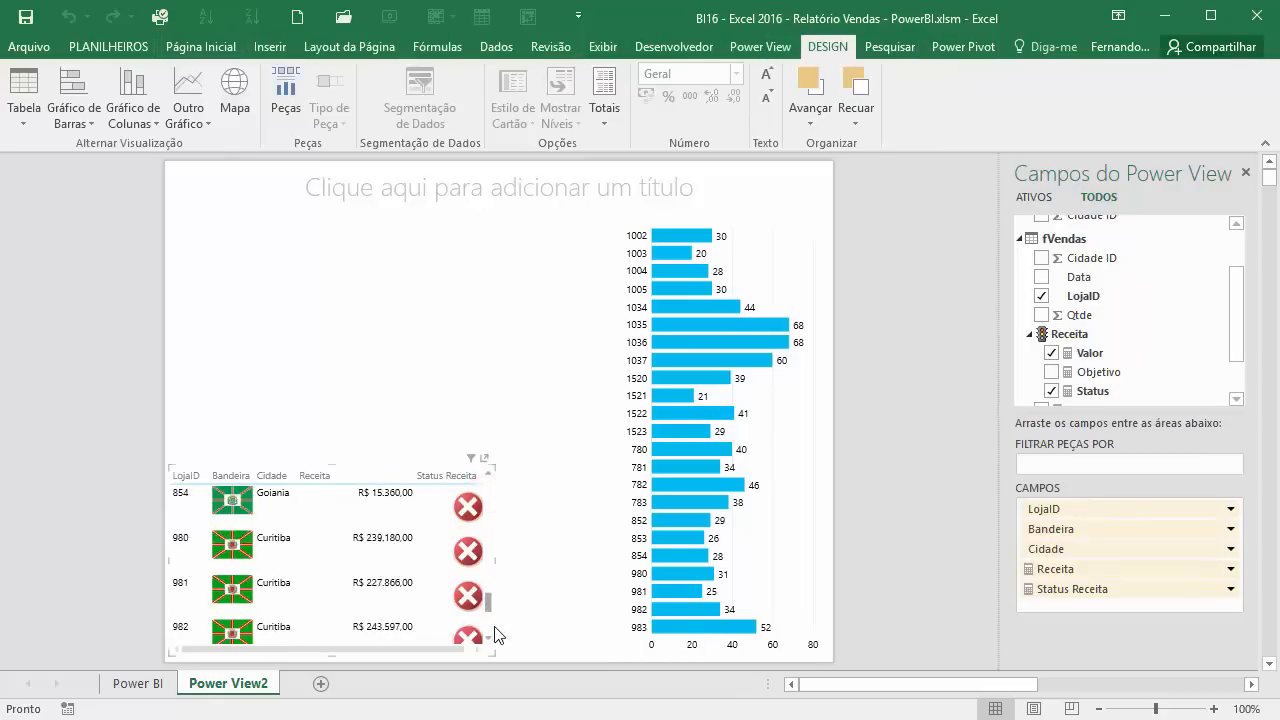
left_click_drag(495, 628, 499, 481)
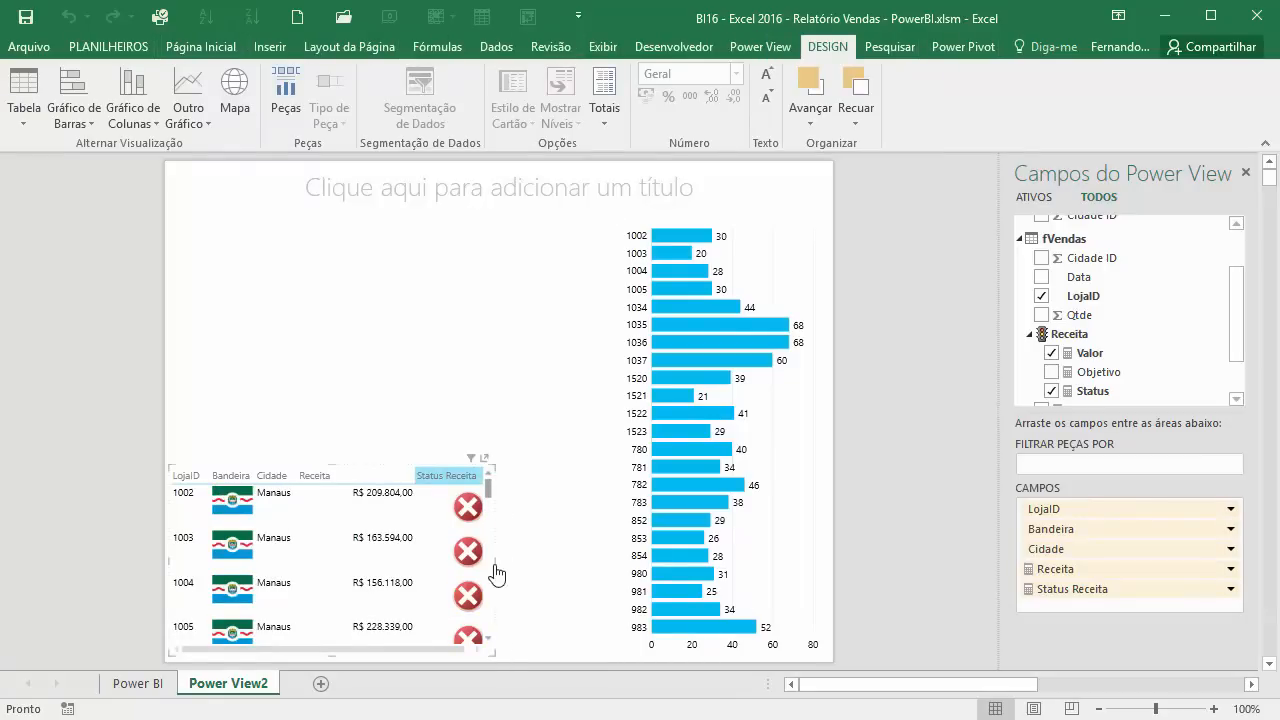
left_click(454, 398)
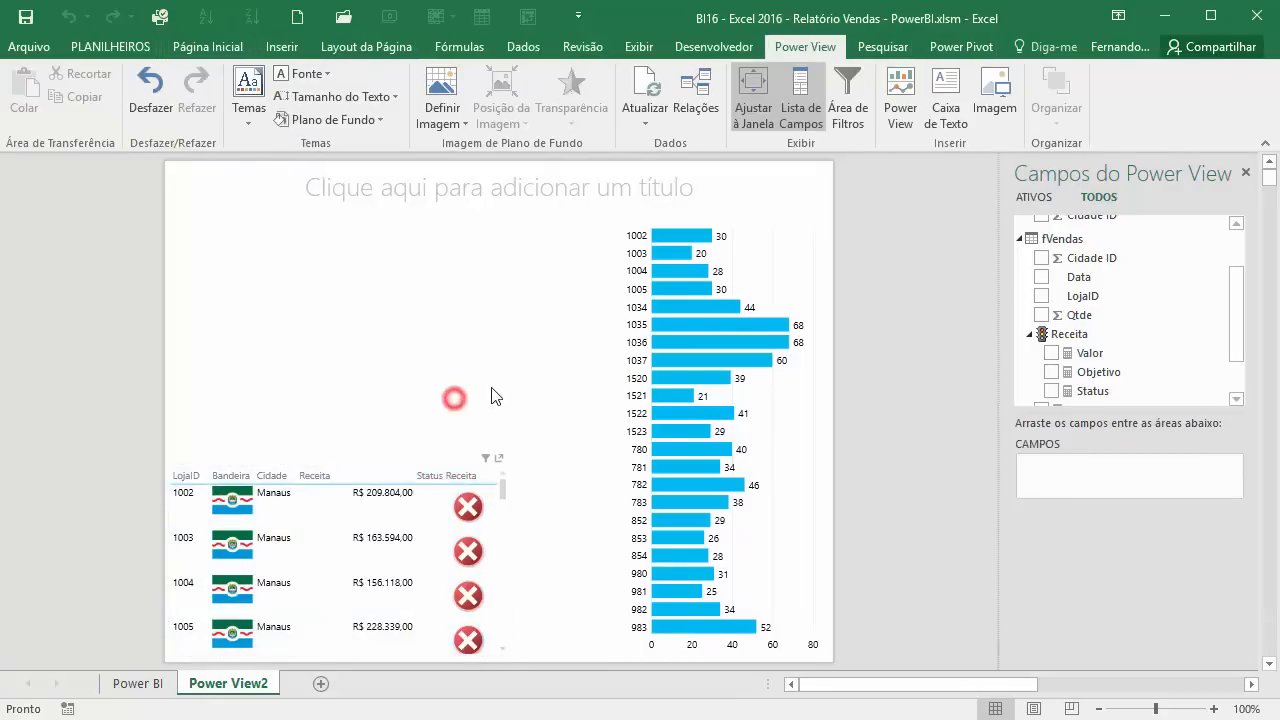
- Add the TTL Itens Vendidos measure as a new table in the report's empty area and enlarge it
left_click(510, 370)
left_click(404, 298)
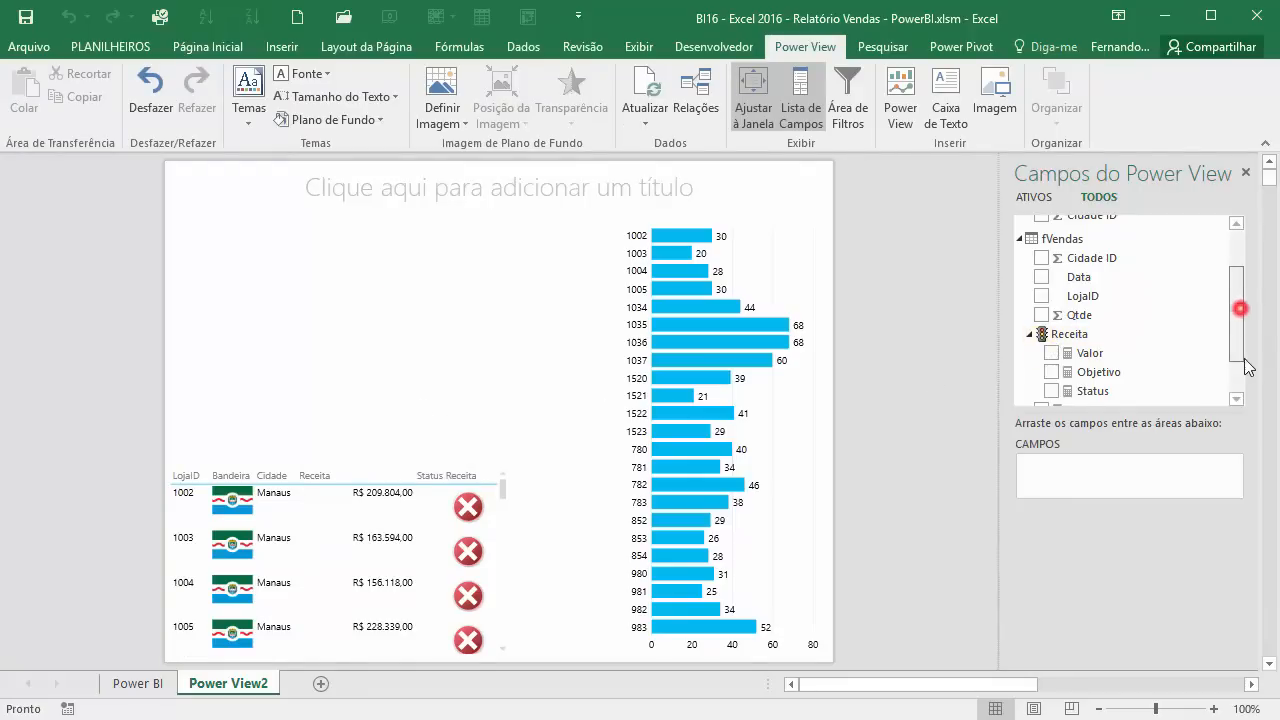
left_click_drag(1237, 310, 1232, 240)
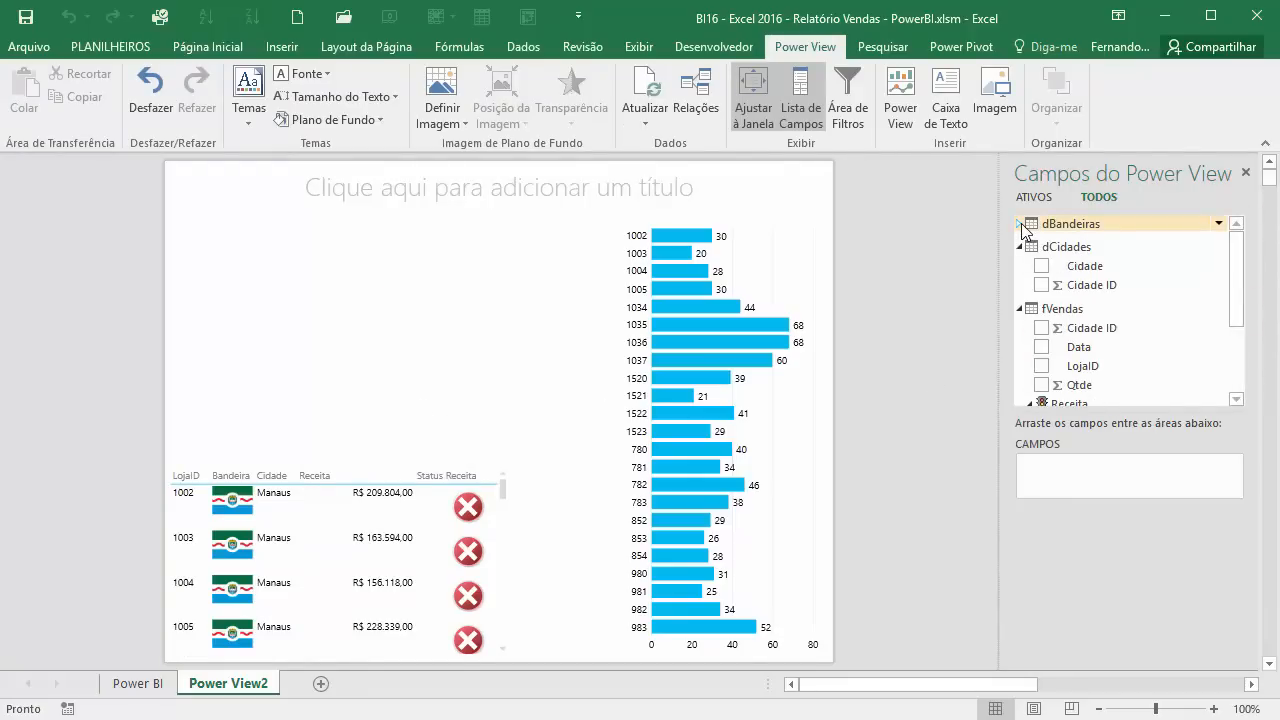
left_click(1020, 223)
left_click(1020, 223)
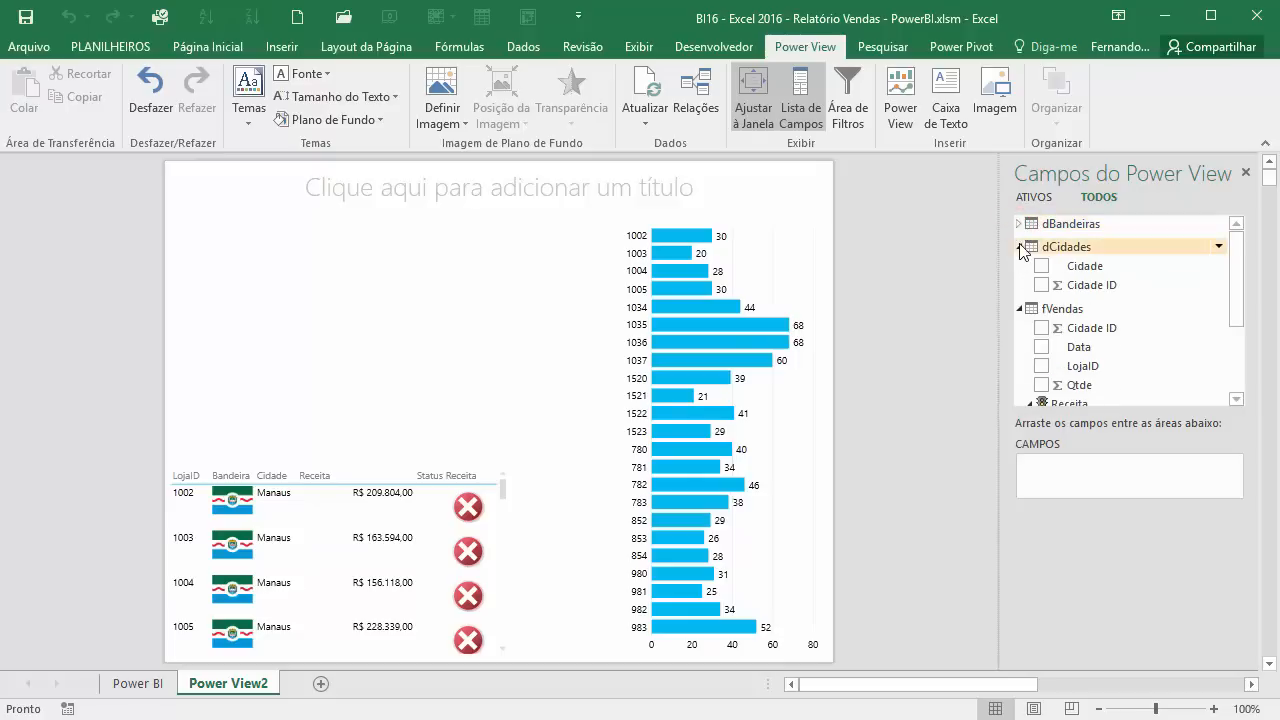
left_click(1022, 246)
left_click_drag(1237, 269, 1239, 344)
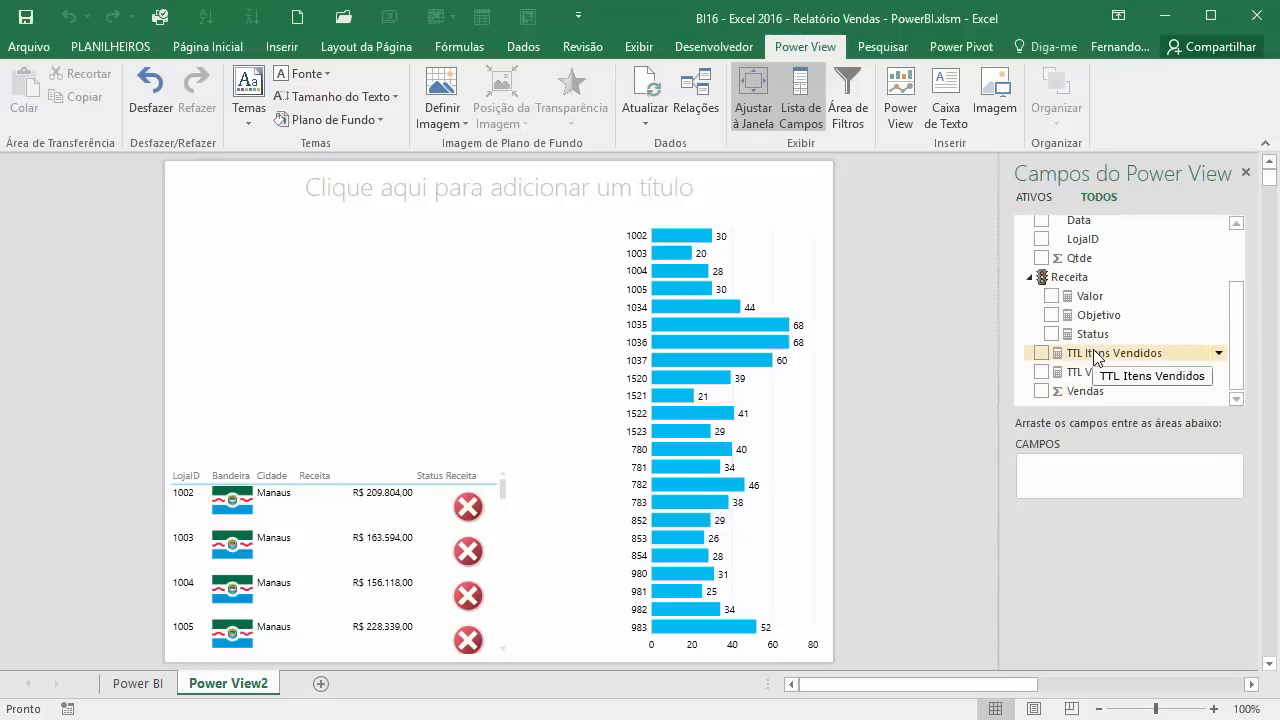
left_click(1041, 353)
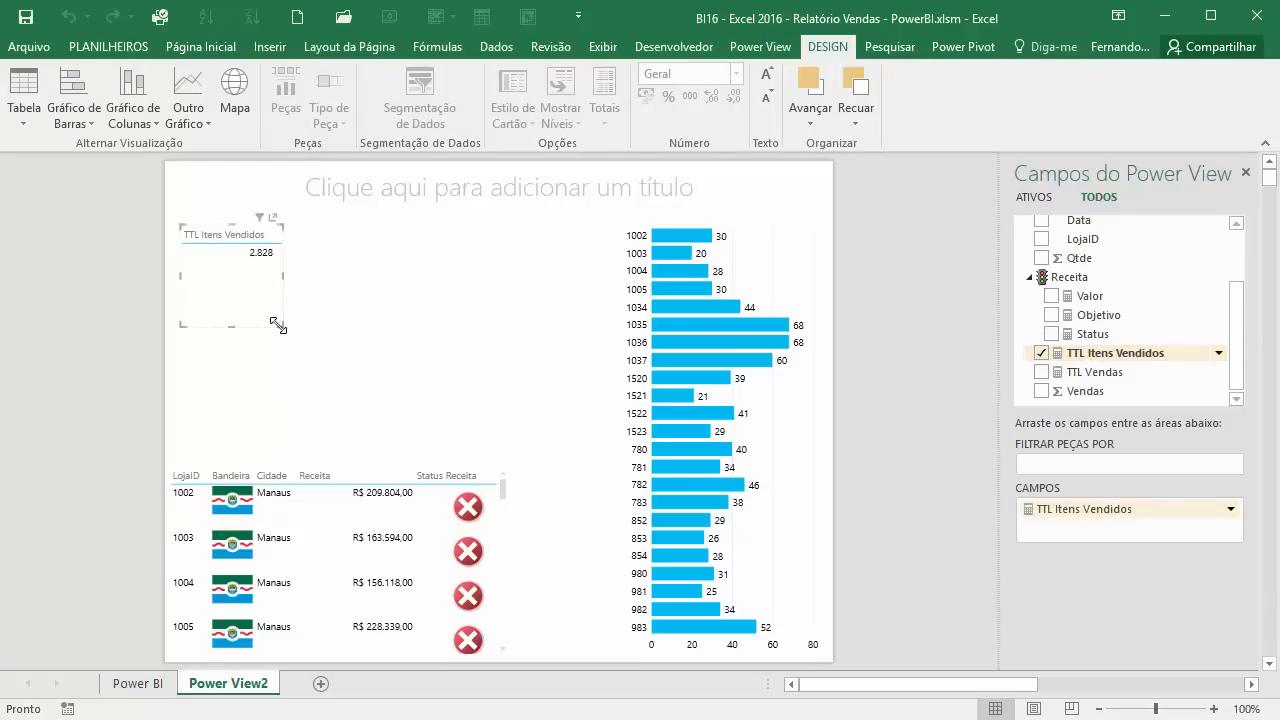
left_click_drag(277, 326, 396, 357)
- Convert the TTL Itens Vendidos table to a pie chart and enlarge it to fill the space above the store table
left_click(183, 110)
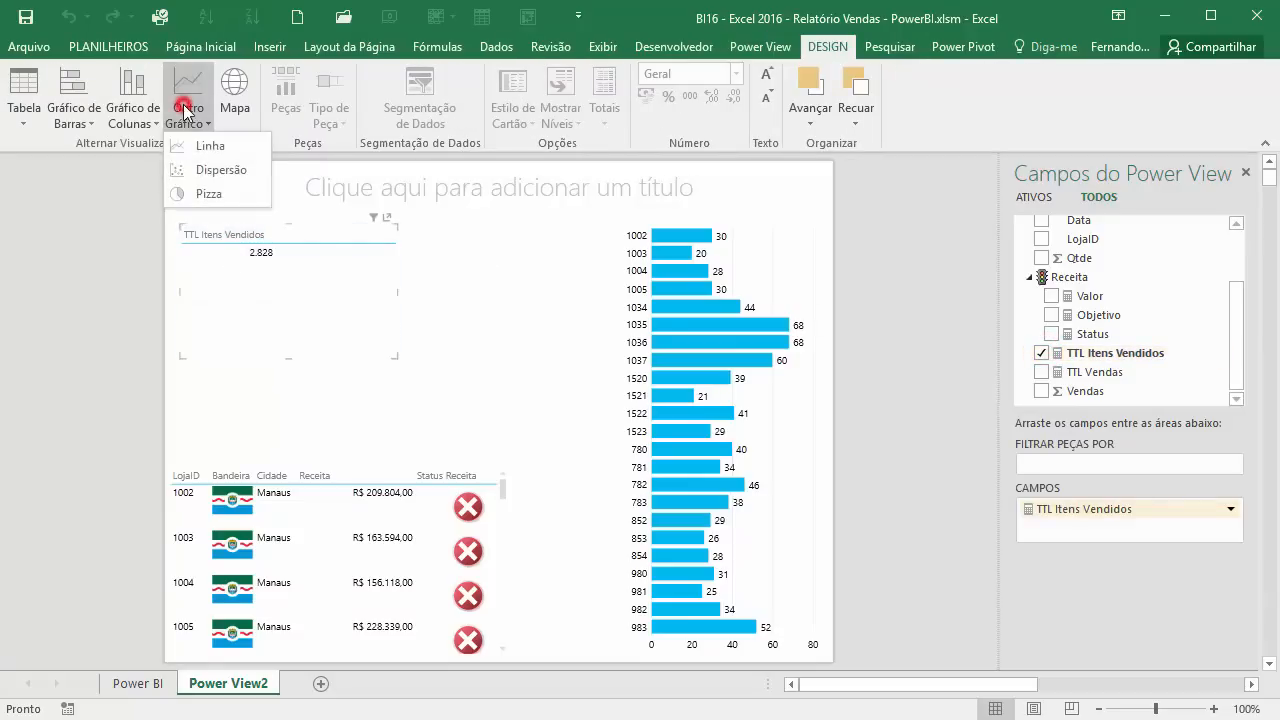
left_click(211, 208)
left_click(185, 100)
left_click(220, 190)
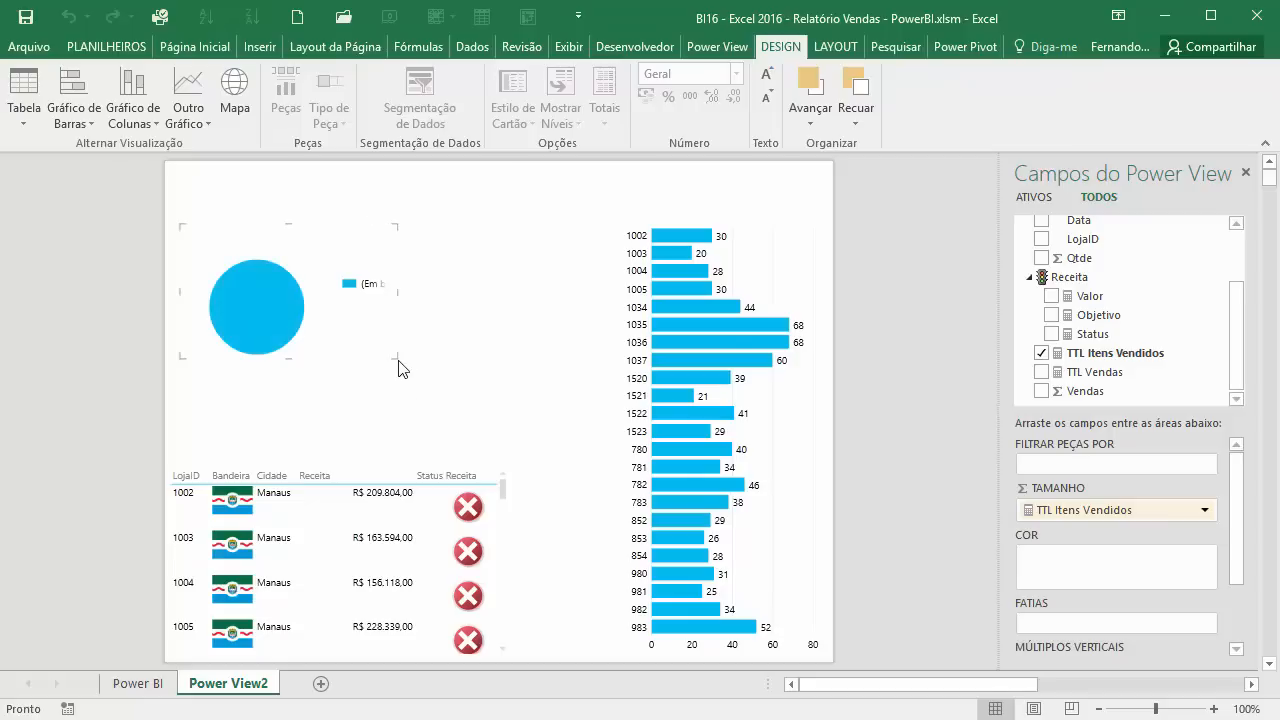
left_click_drag(398, 360, 608, 445)
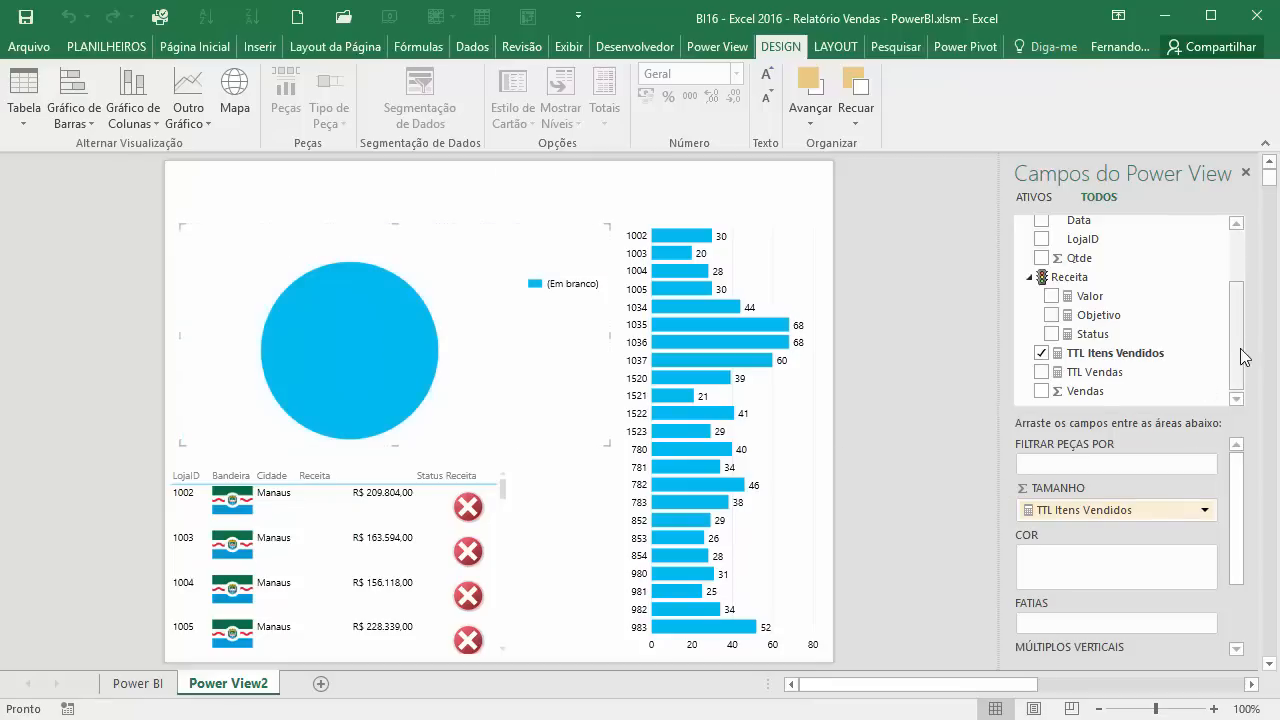
- Color the pie chart's slices by the Cidade field from dCidades
left_click_drag(1238, 362, 1250, 268)
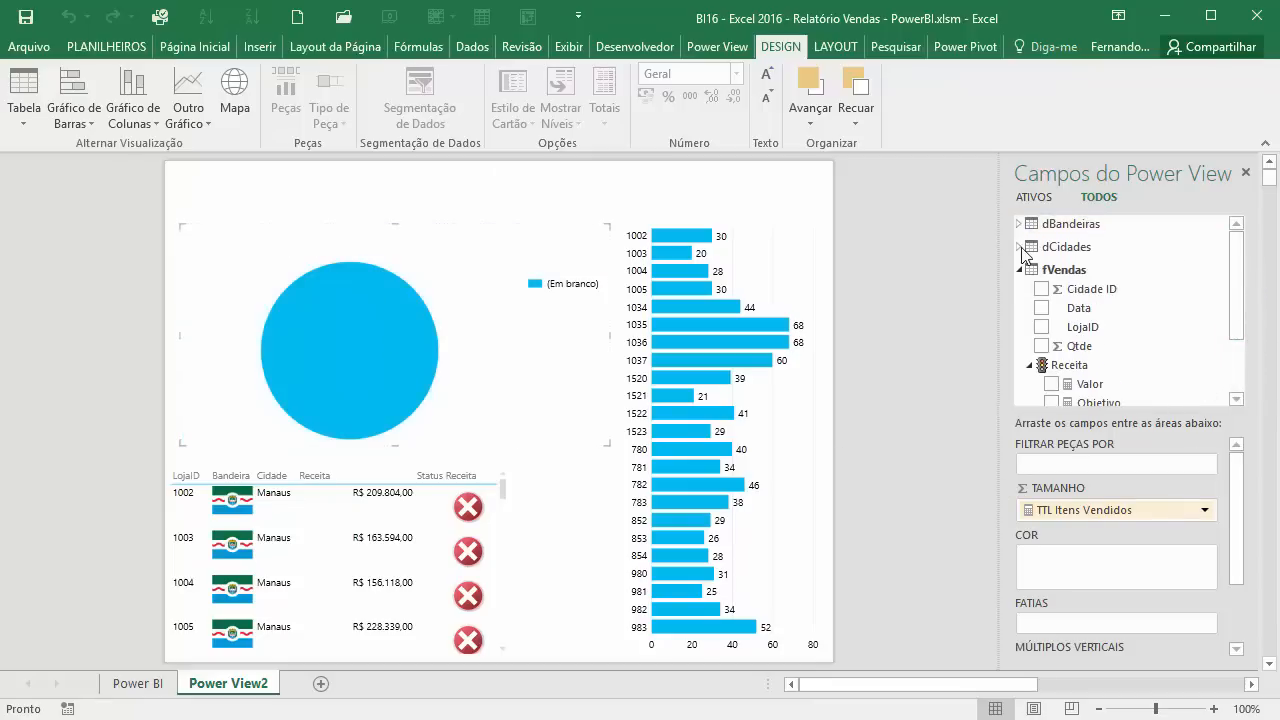
left_click(1020, 246)
left_click_drag(1080, 272, 1073, 566)
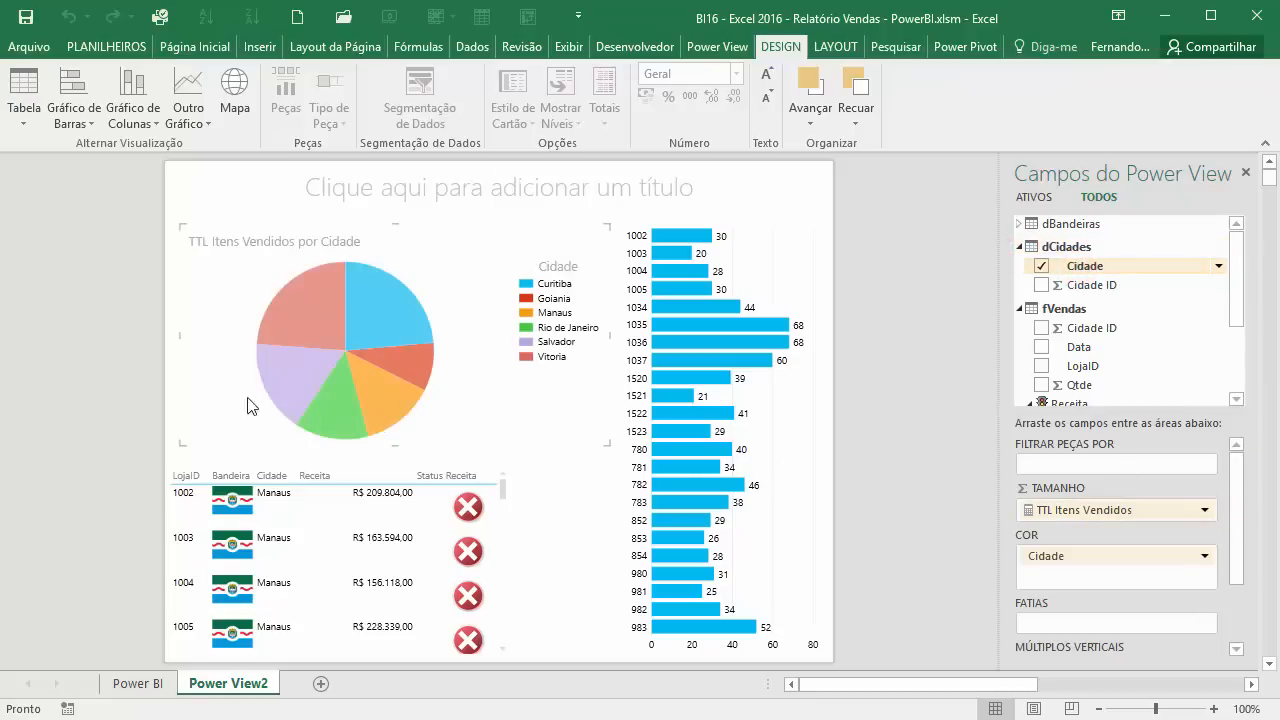
- Remove the pie chart's title and show its legend to the left of the slices
left_click(834, 46)
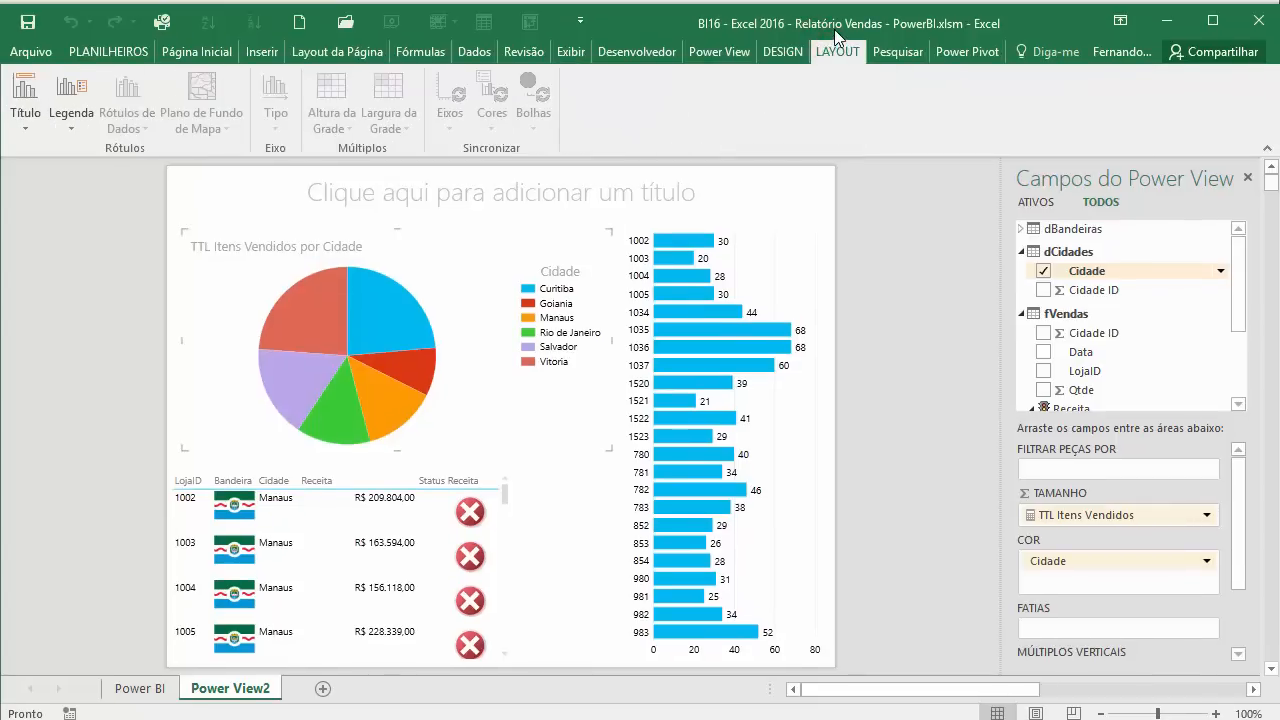
left_click(473, 252)
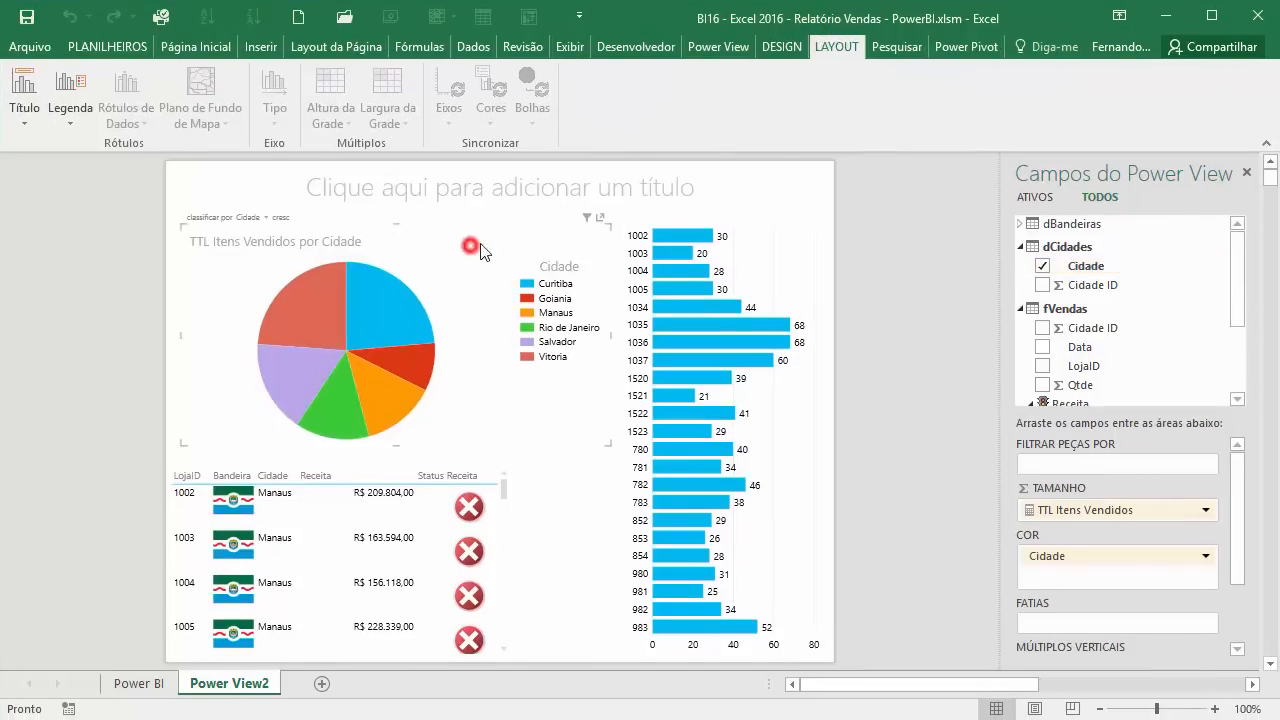
left_click(831, 47)
left_click(24, 123)
left_click(40, 145)
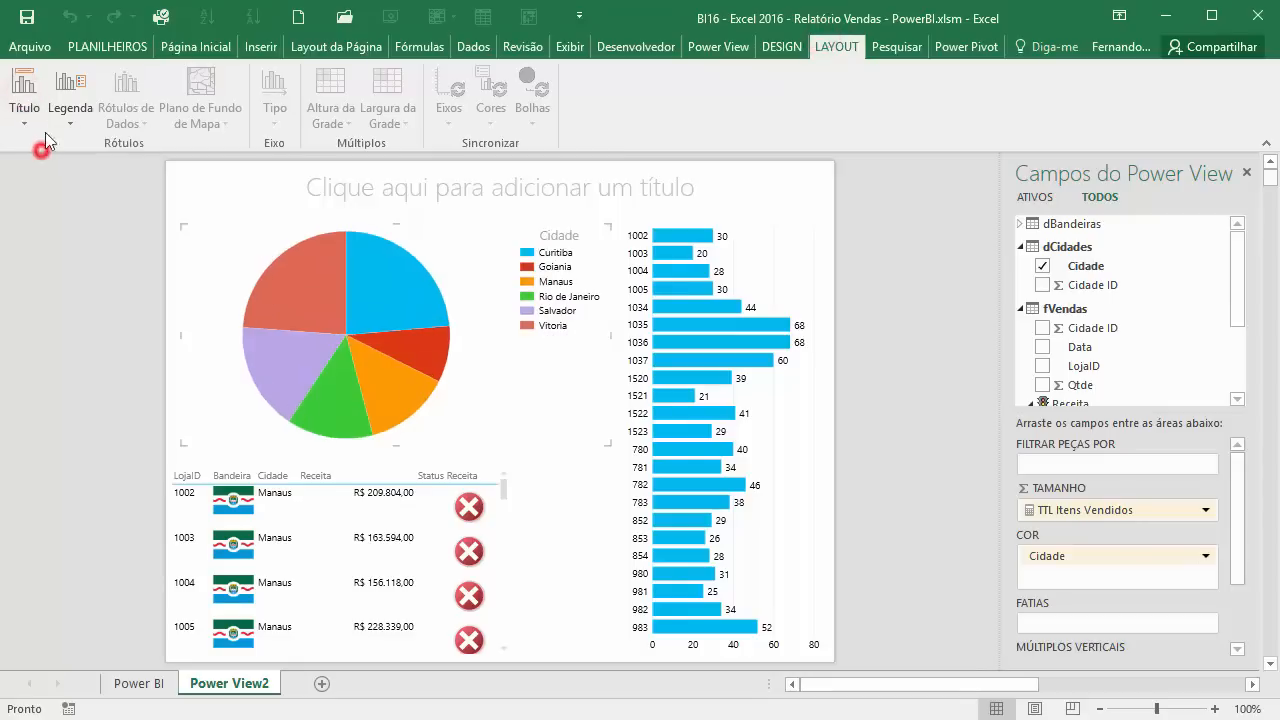
left_click(70, 125)
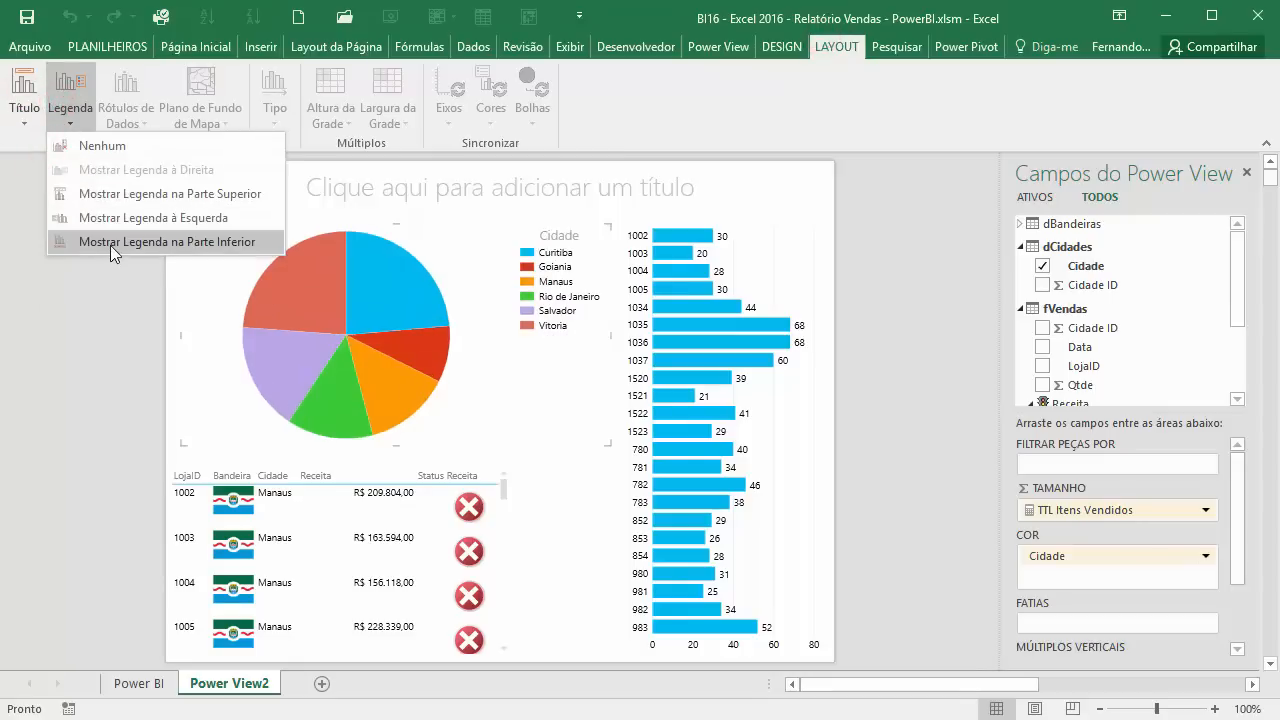
left_click(132, 217)
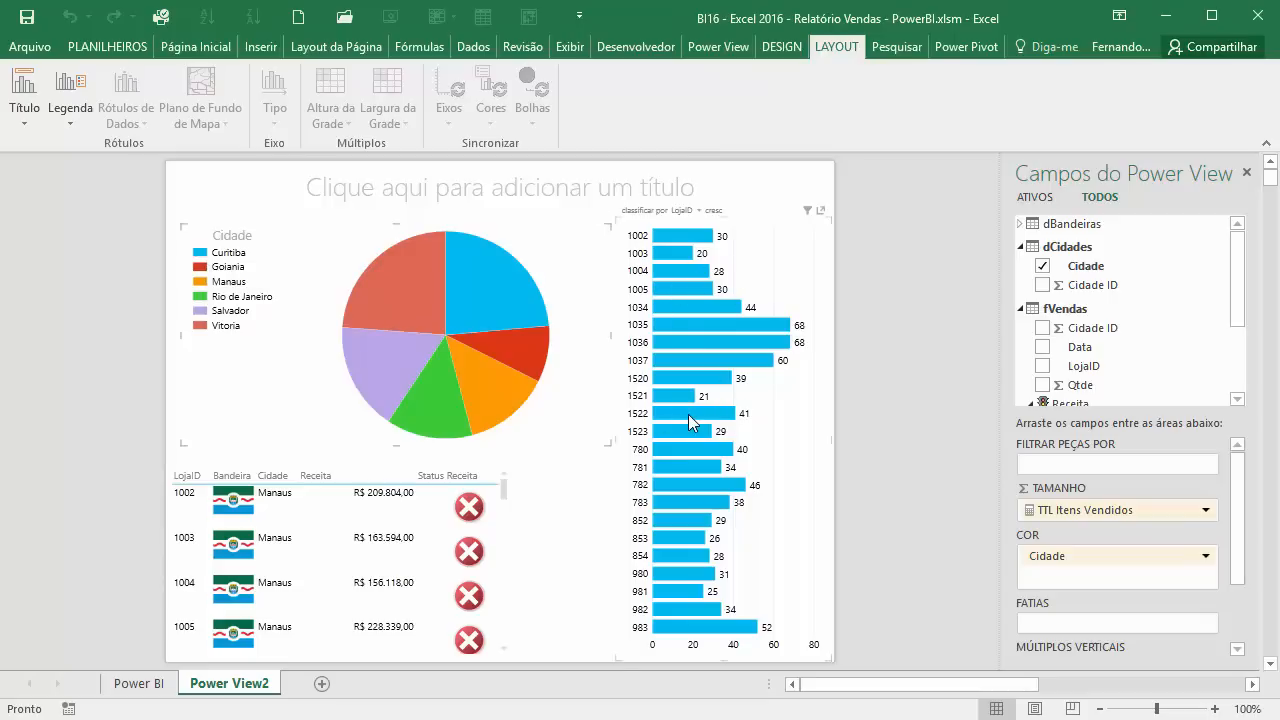
- Highlight Curitiba, Manaus and Rio de Janeiro in turn from the pie chart's legend, and clear the highlight
mouse_move(682, 416)
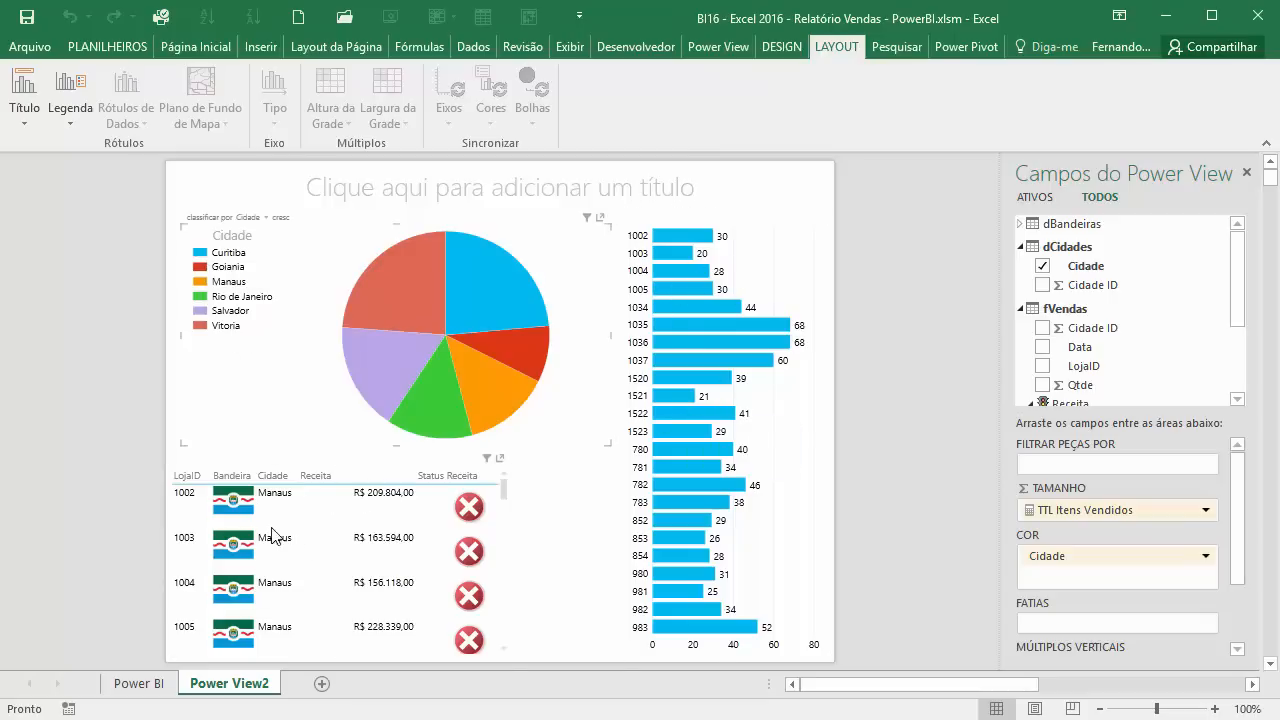
left_click(202, 255)
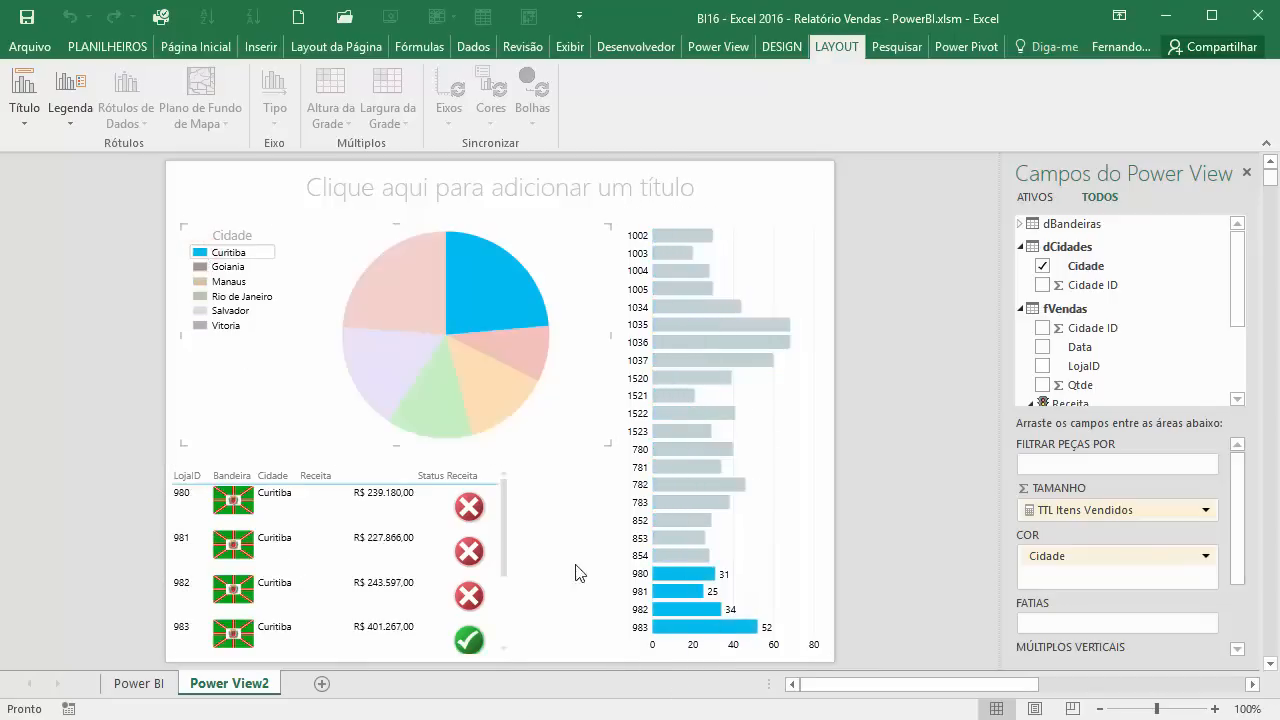
left_click(228, 283)
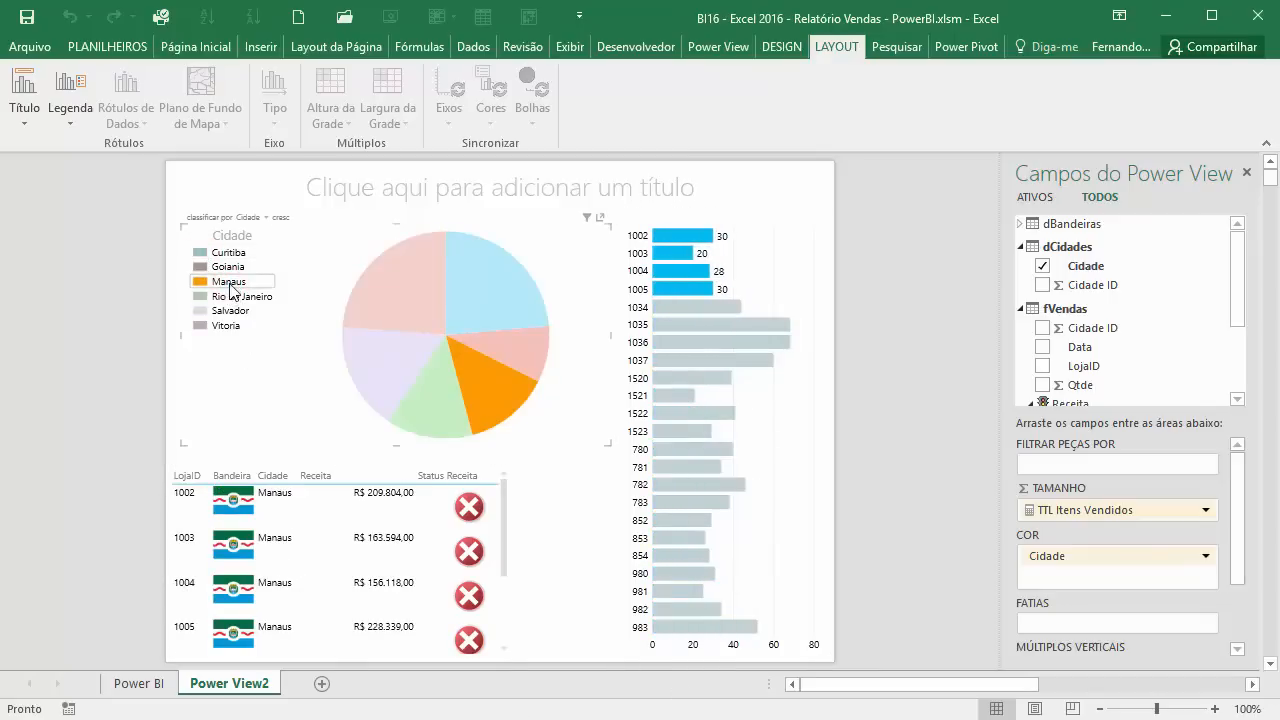
left_click(234, 297)
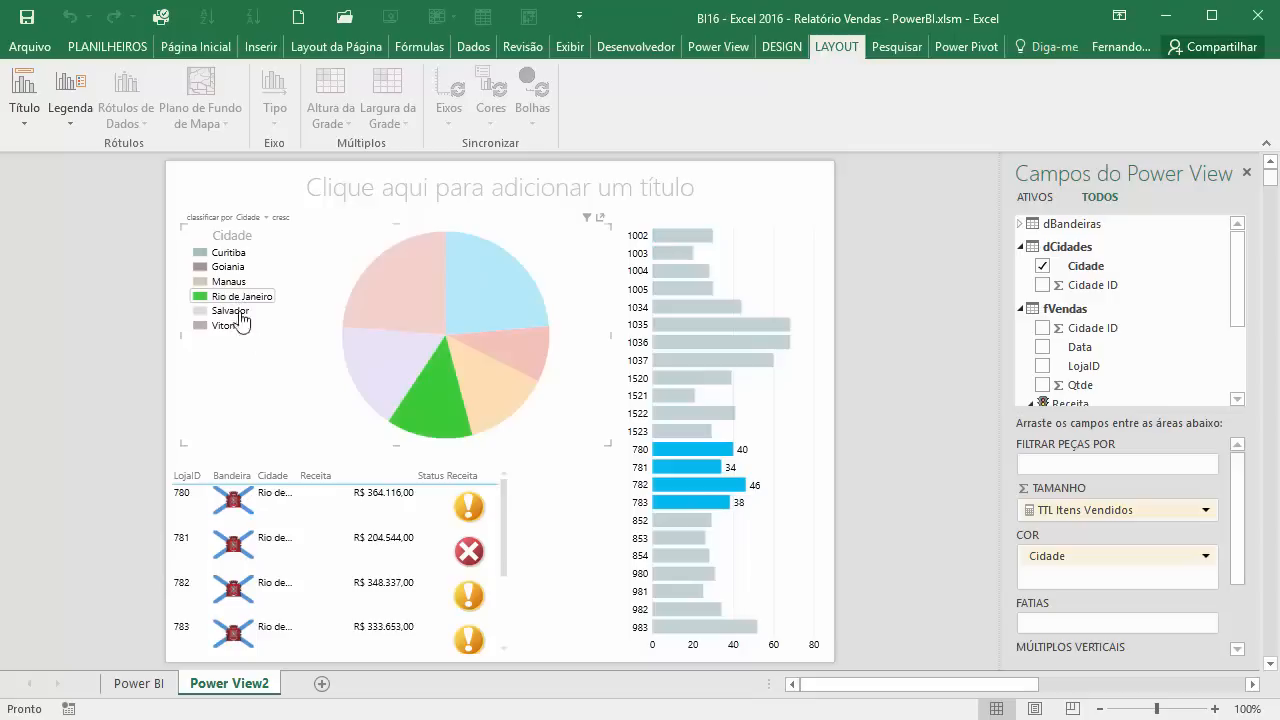
left_click(275, 367)
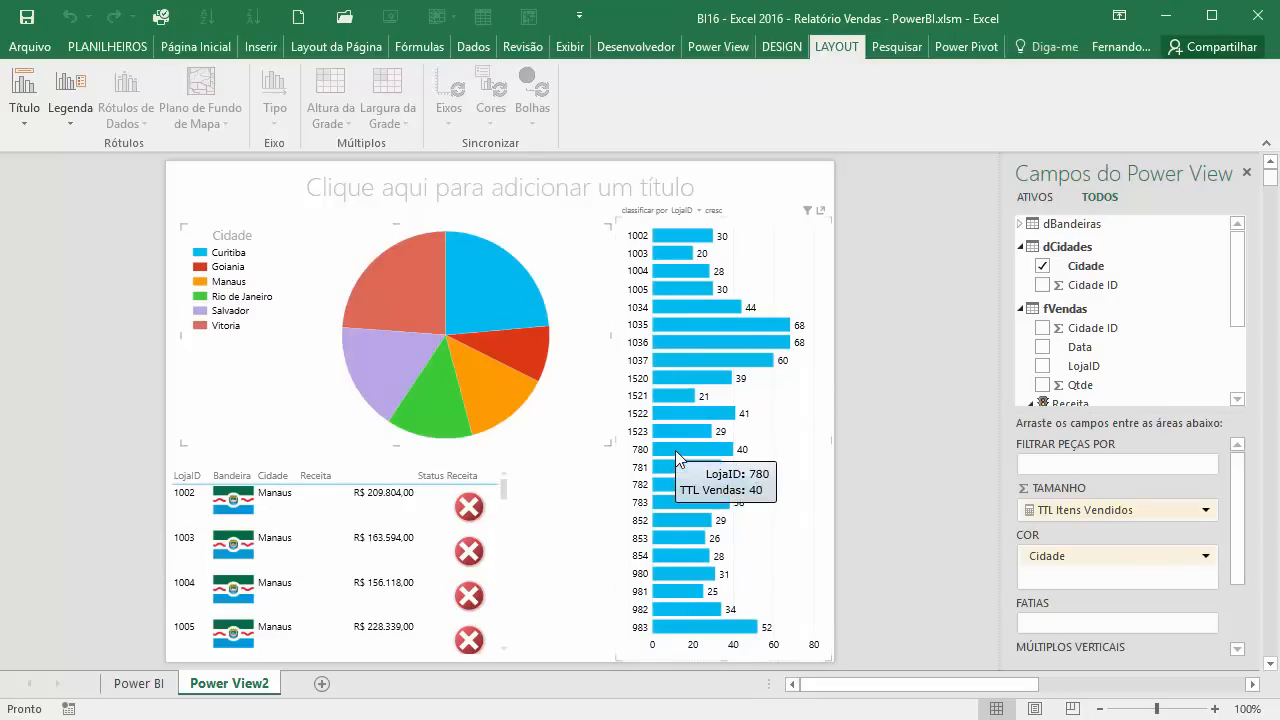
- Highlight store 1522 in the bar chart to examine its share in the pie chart and its row in the table
mouse_move(492, 328)
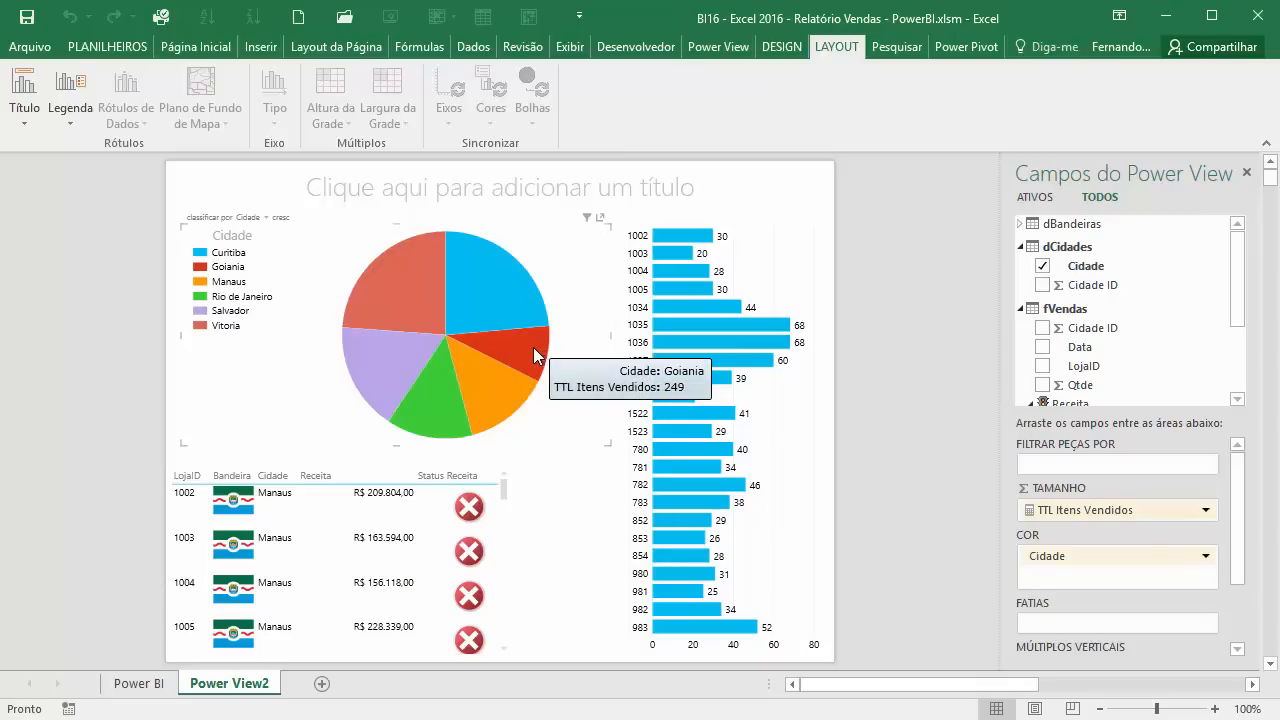
left_click(665, 413)
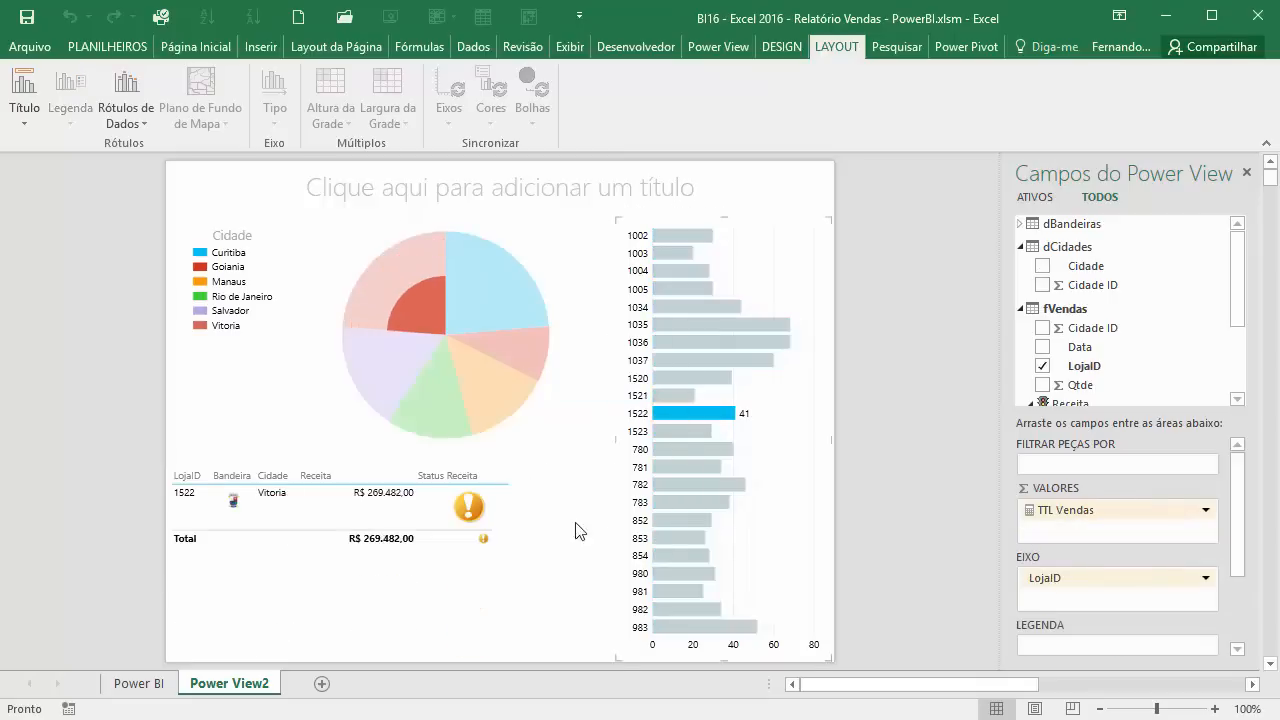
- Add stores 1523 and 1005 to the highlighted store 1522 in the bar chart to compare them, and clear the highlight
mouse_move(688, 420)
mouse_move(428, 313)
mouse_move(684, 396)
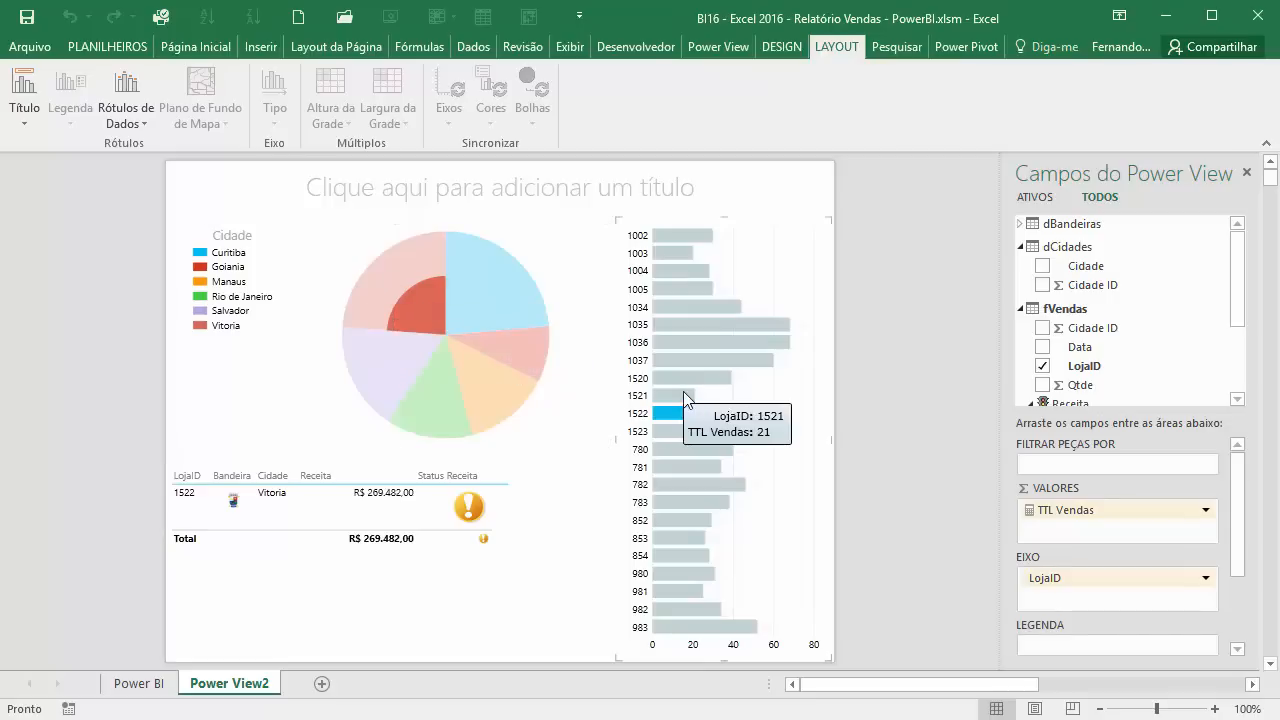
left_click(665, 429, "ctrl")
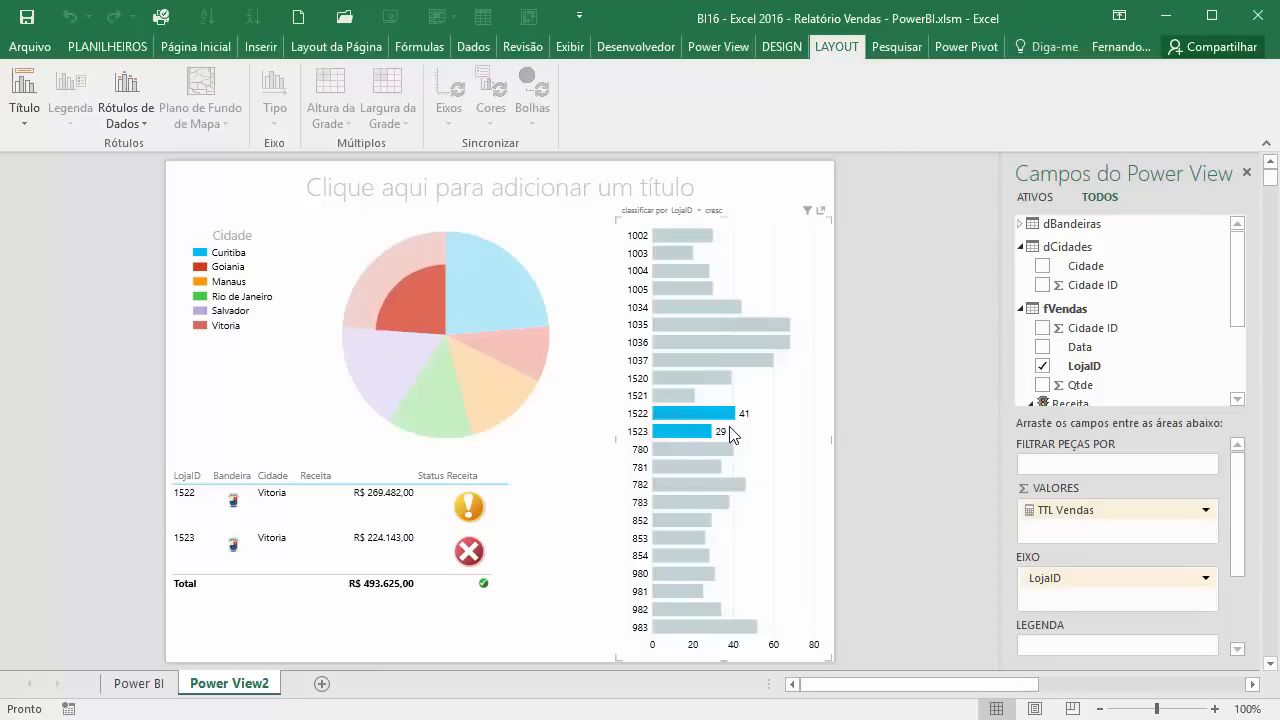
left_click(680, 287, "ctrl")
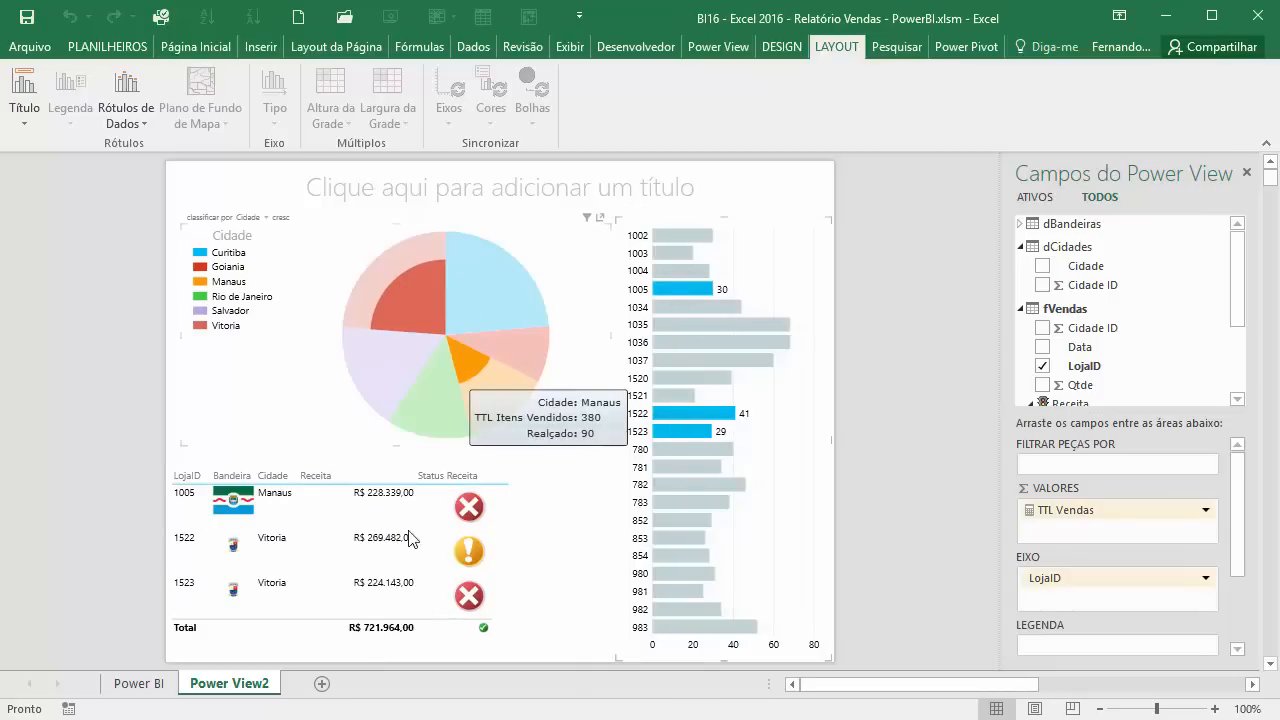
left_click(786, 287)
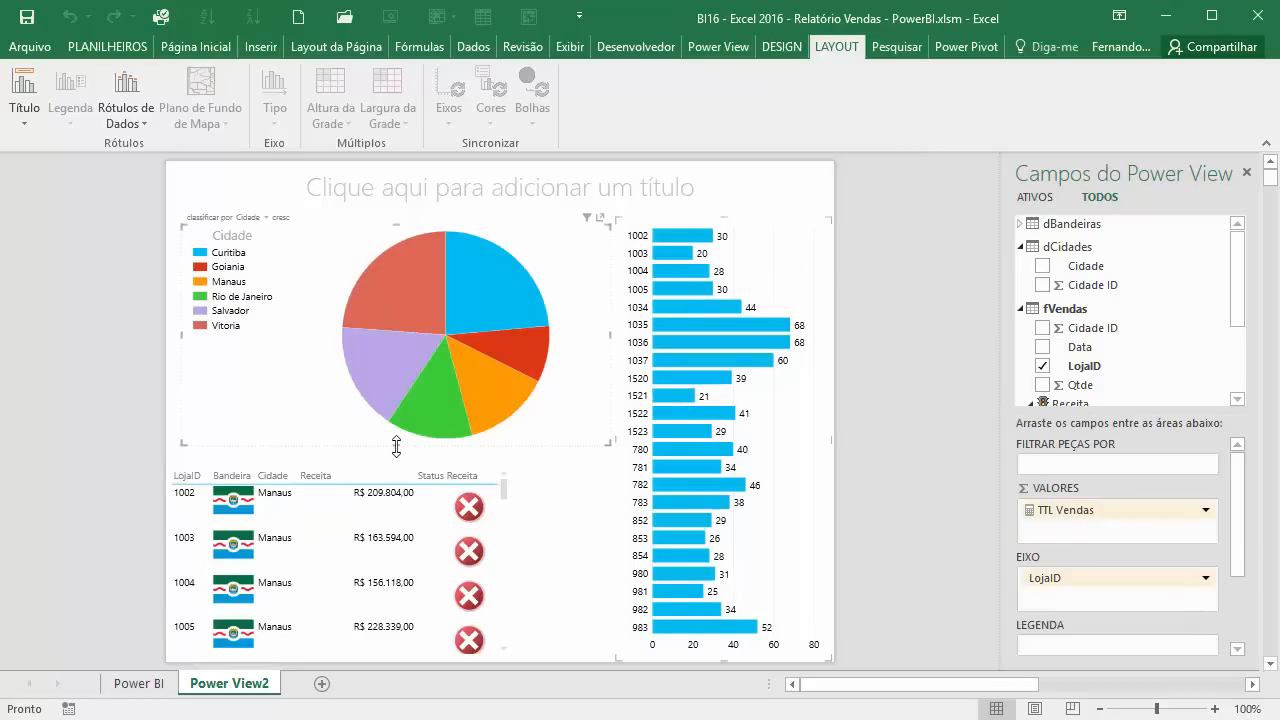
- Reduce the pie chart's height slightly and move the store table up and to the right beneath it
mouse_move(395, 460)
left_mouse_down()
mouse_move(401, 412)
mouse_move(410, 438)
left_mouse_up()
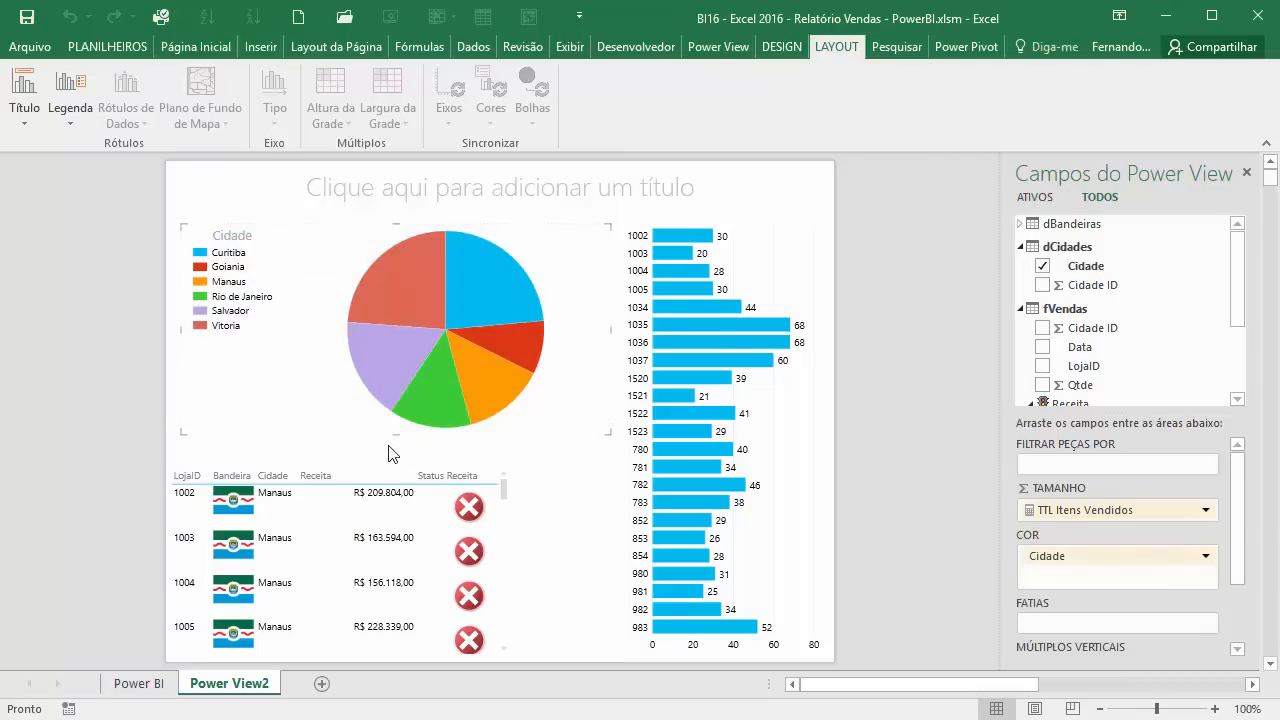
left_click(549, 550)
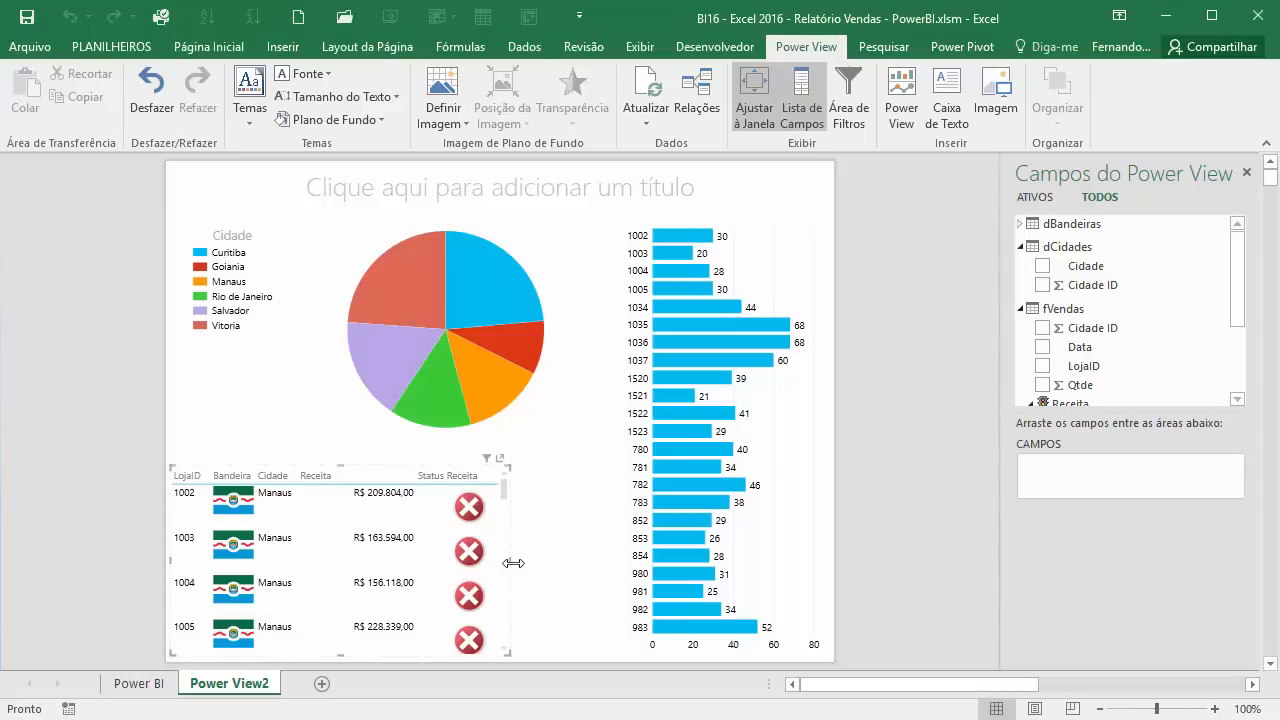
left_click_drag(362, 468, 393, 464)
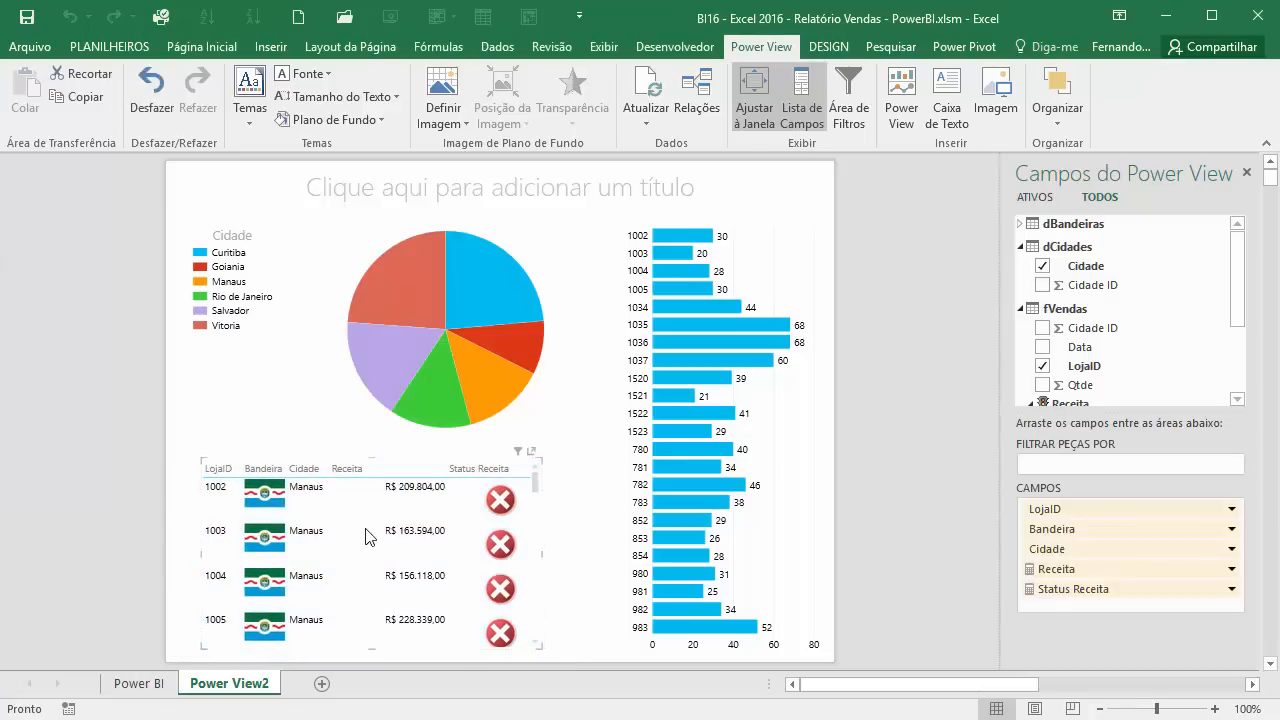
- Convert the store table to cards and widen it to span the area beneath the pie chart up to the bar chart
left_click(845, 48)
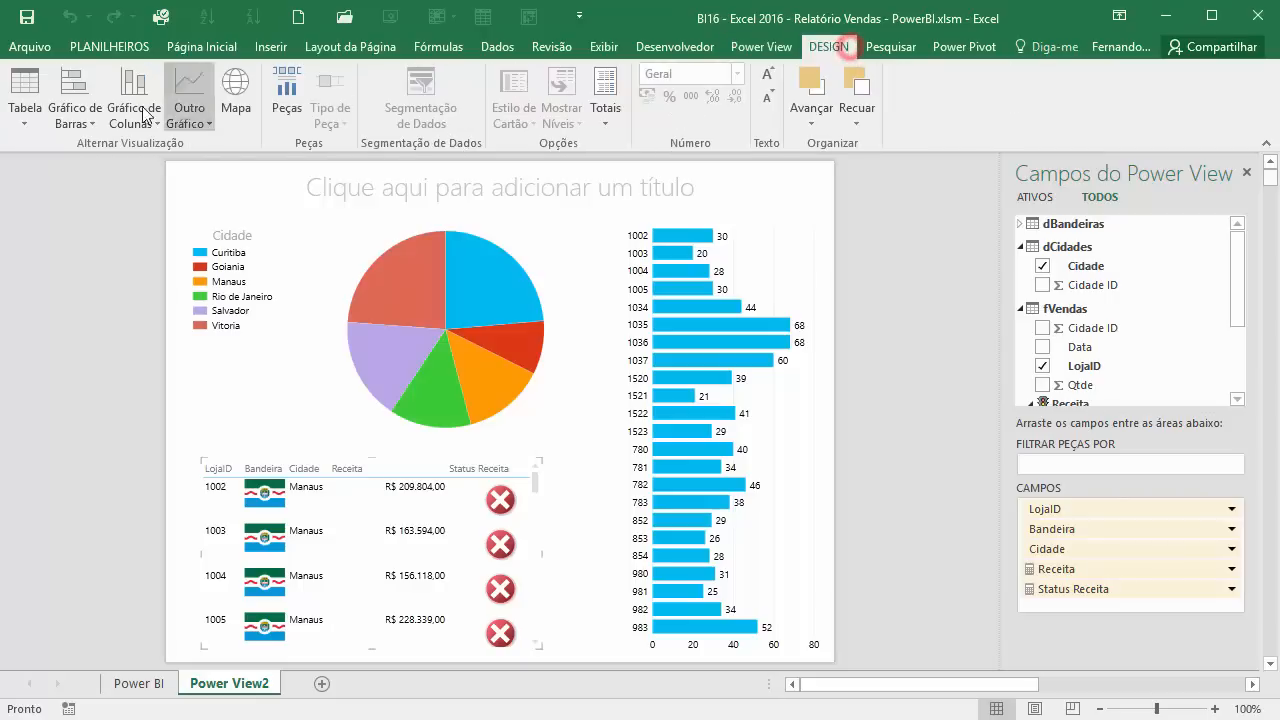
left_click(25, 112)
left_click(30, 194)
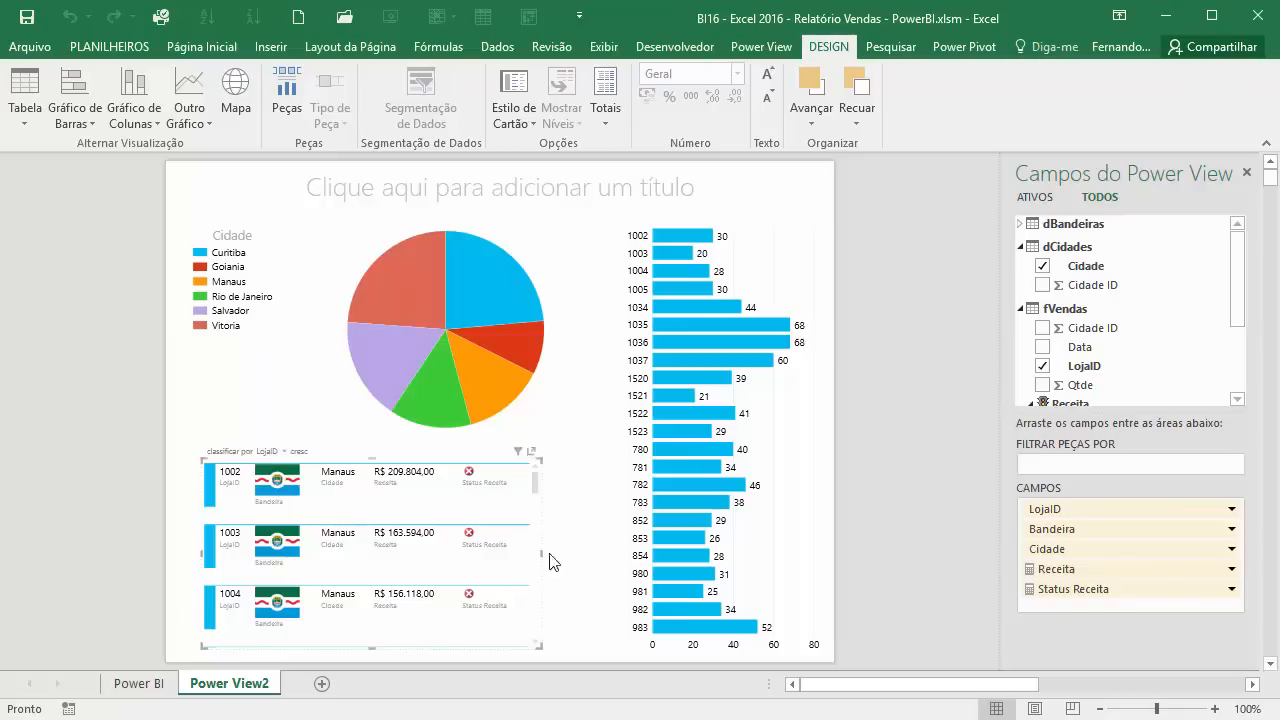
left_click_drag(545, 558, 620, 566)
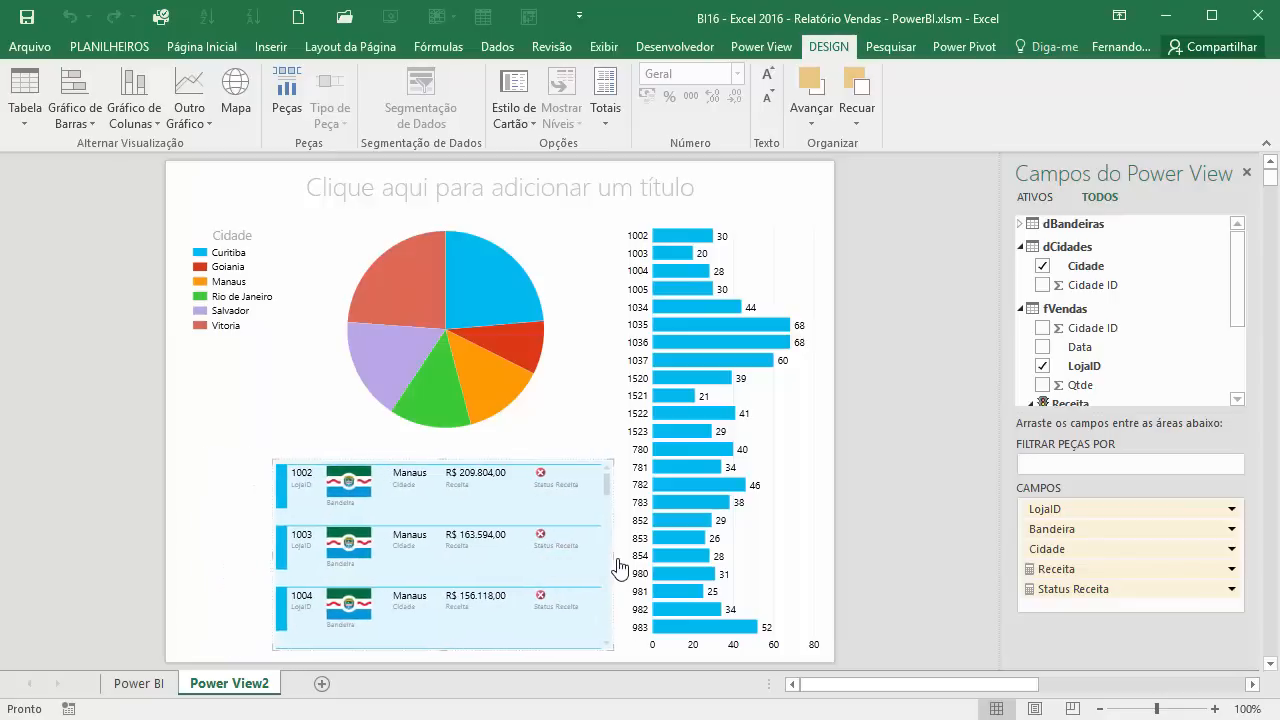
left_click_drag(275, 552, 173, 553)
- Add the TTL Vendas measure to the store cards after the Status Receita field
left_click_drag(1237, 276, 1237, 341)
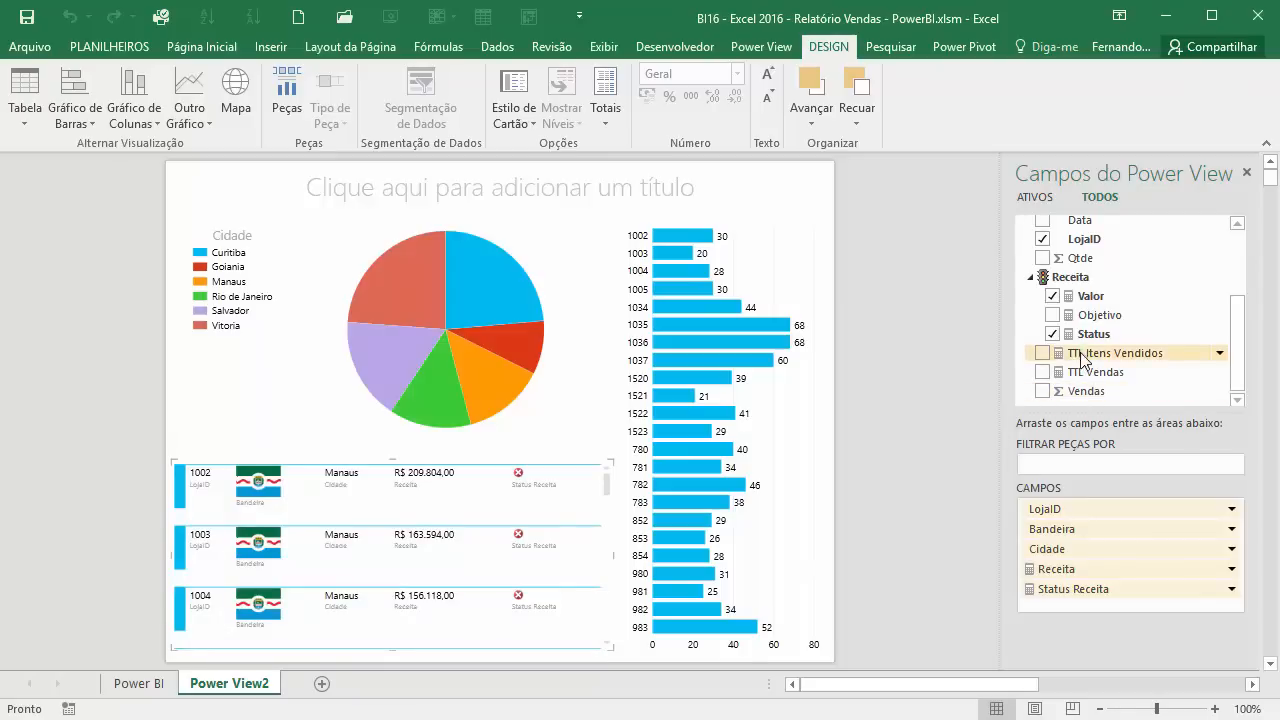
left_click_drag(1080, 372, 1083, 608)
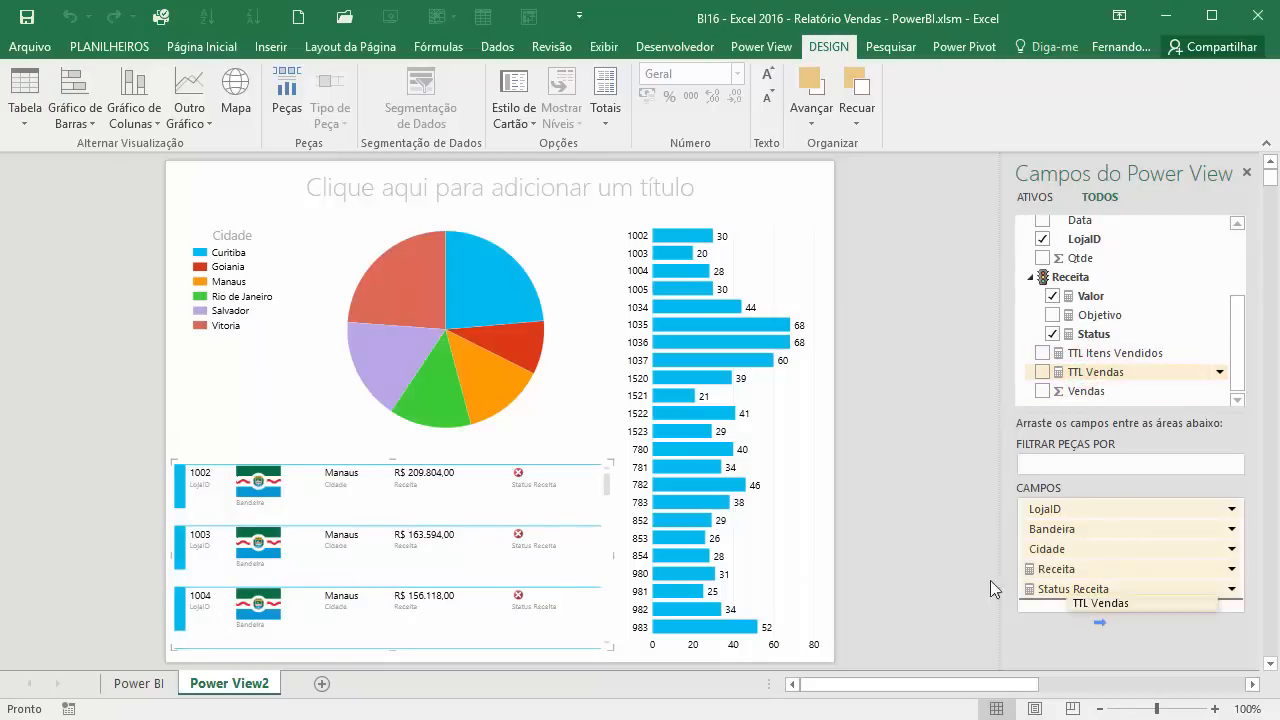
left_click_drag(990, 580, 400, 535)
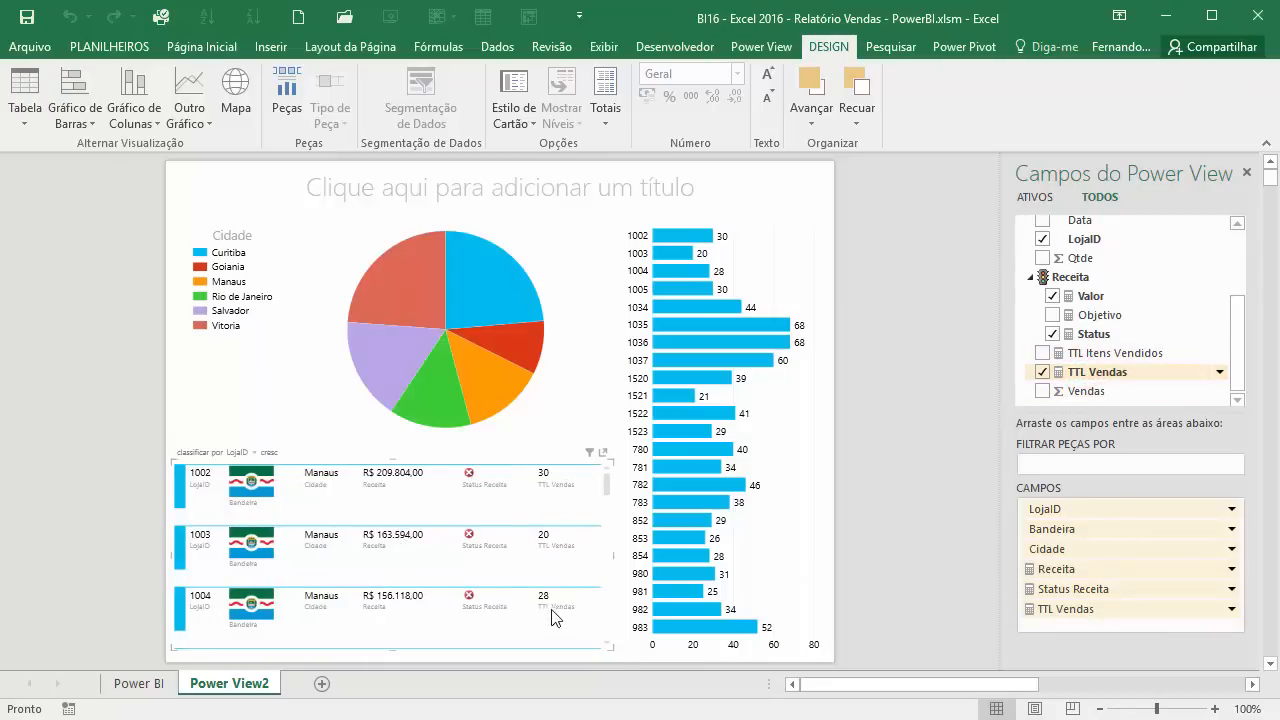
- Highlight Salvador, Manaus, Goiania and Vitoria from the pie chart's legend and stores 1034 and 1035 in the bar chart, and clear the highlight
left_click(200, 315)
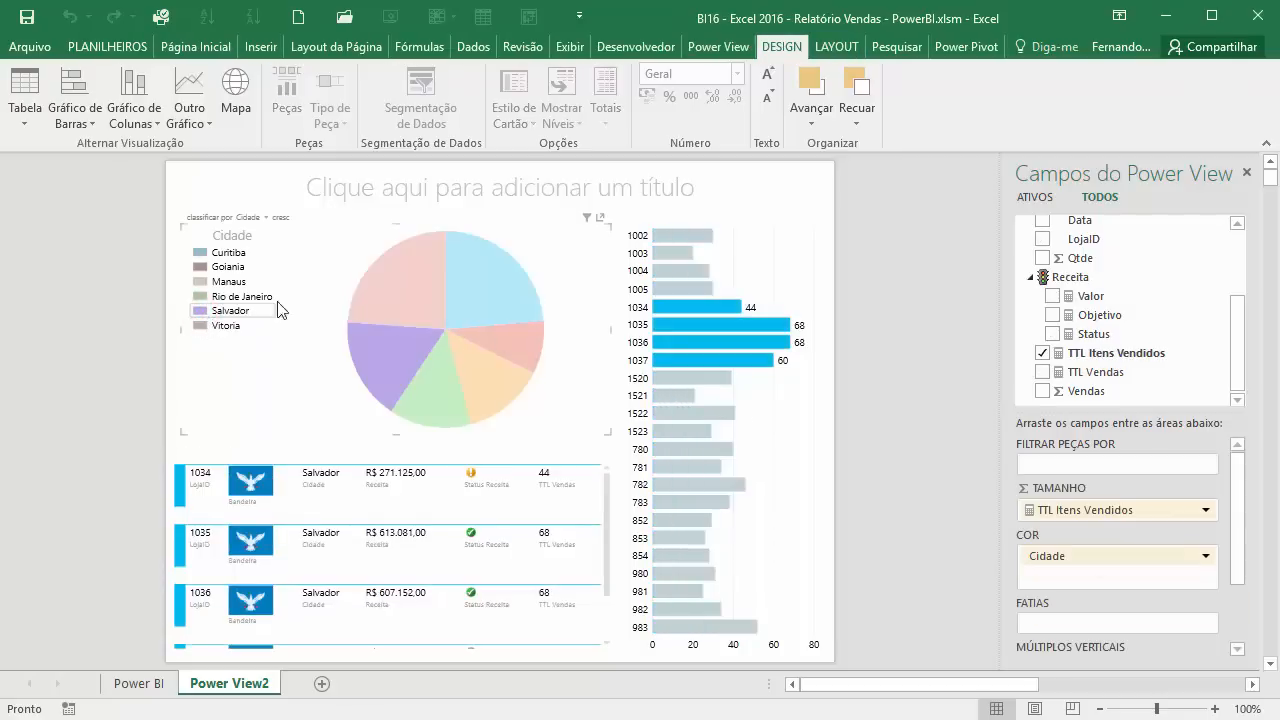
left_click(219, 281)
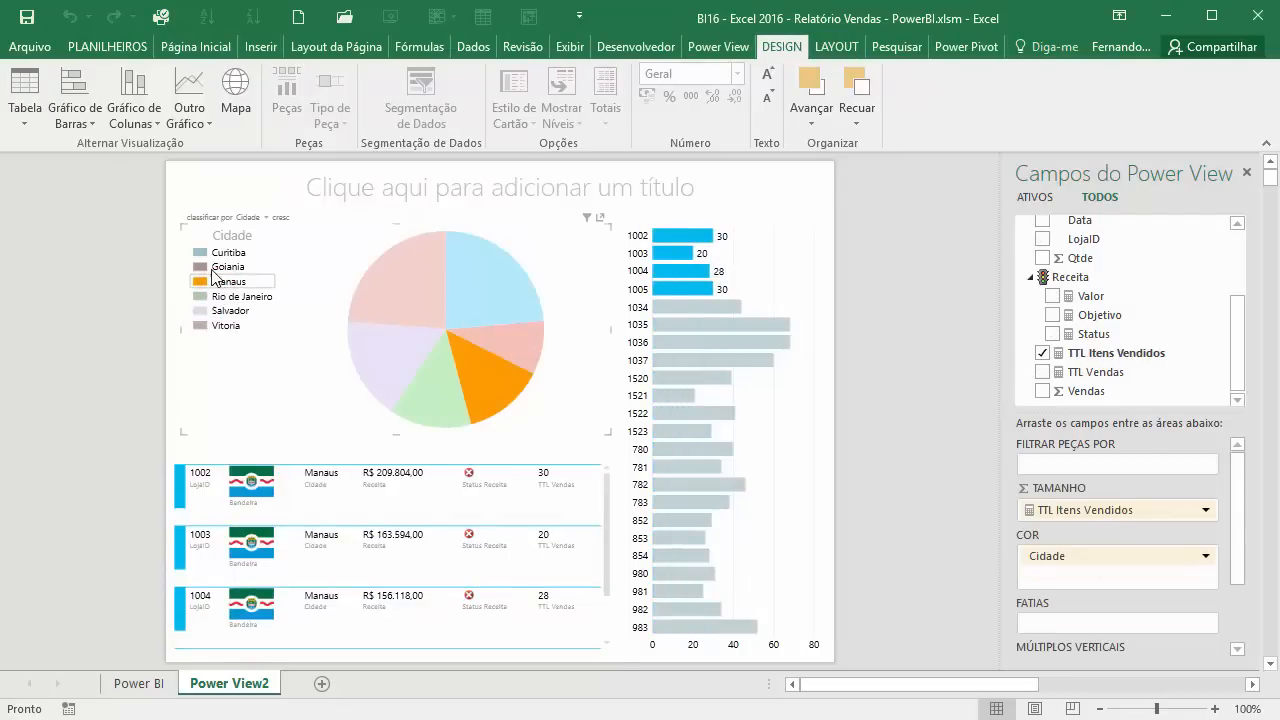
left_click(211, 267)
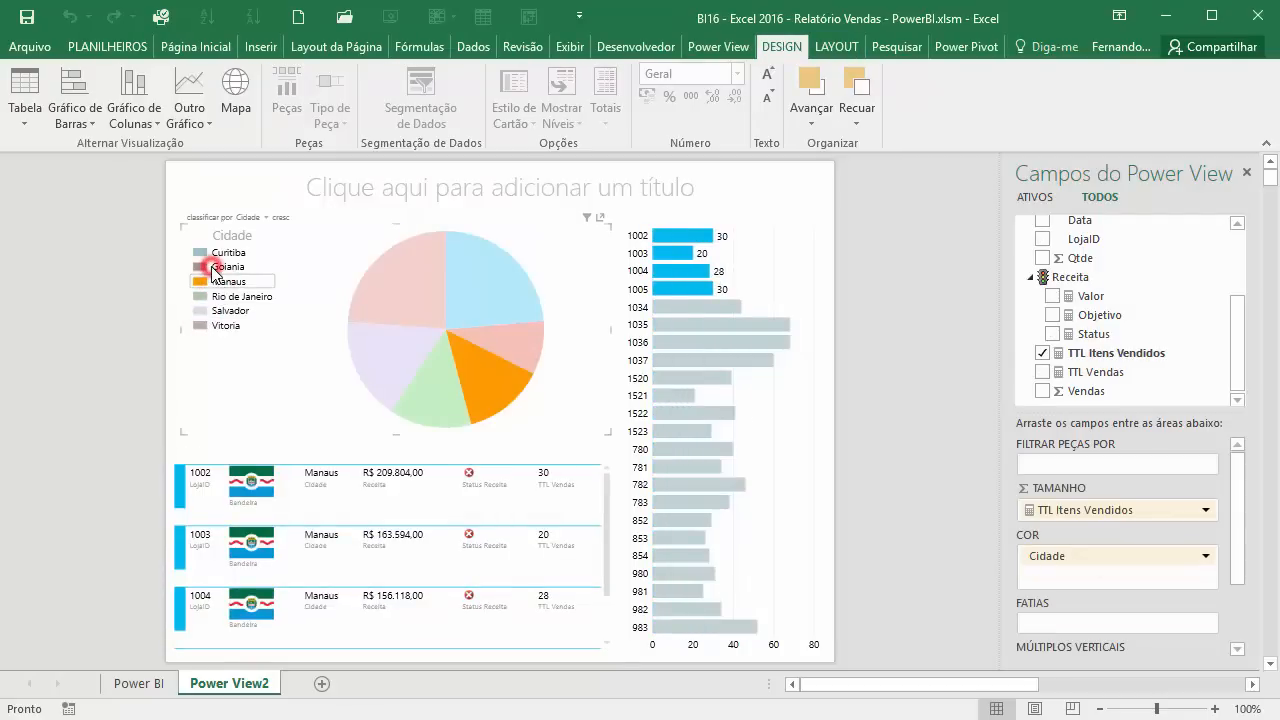
left_click(608, 487)
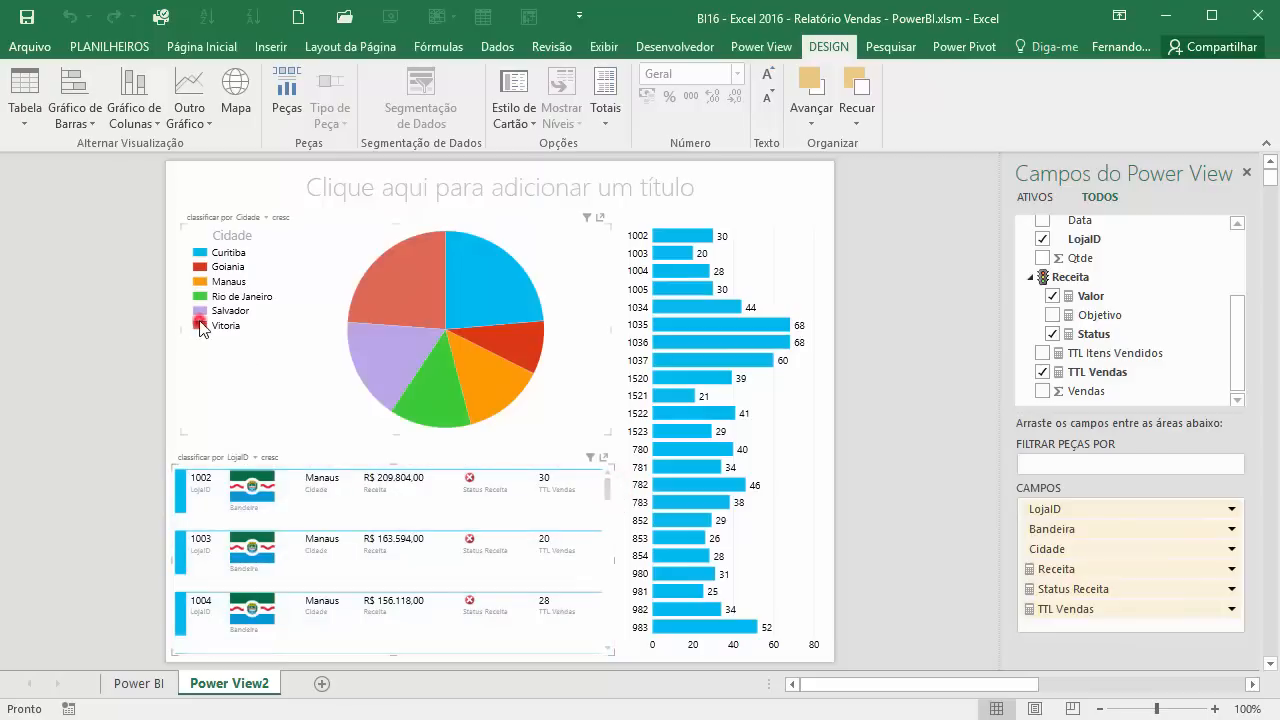
left_click(201, 326)
left_click(607, 498)
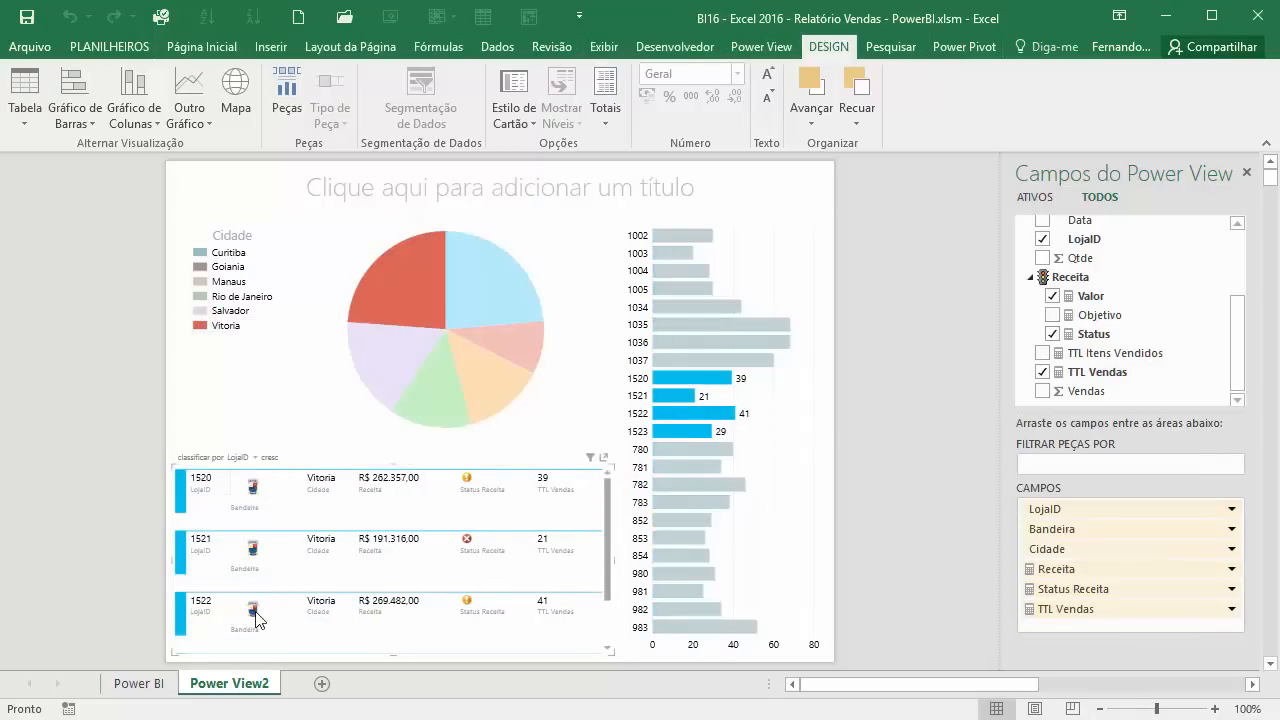
left_click(197, 388)
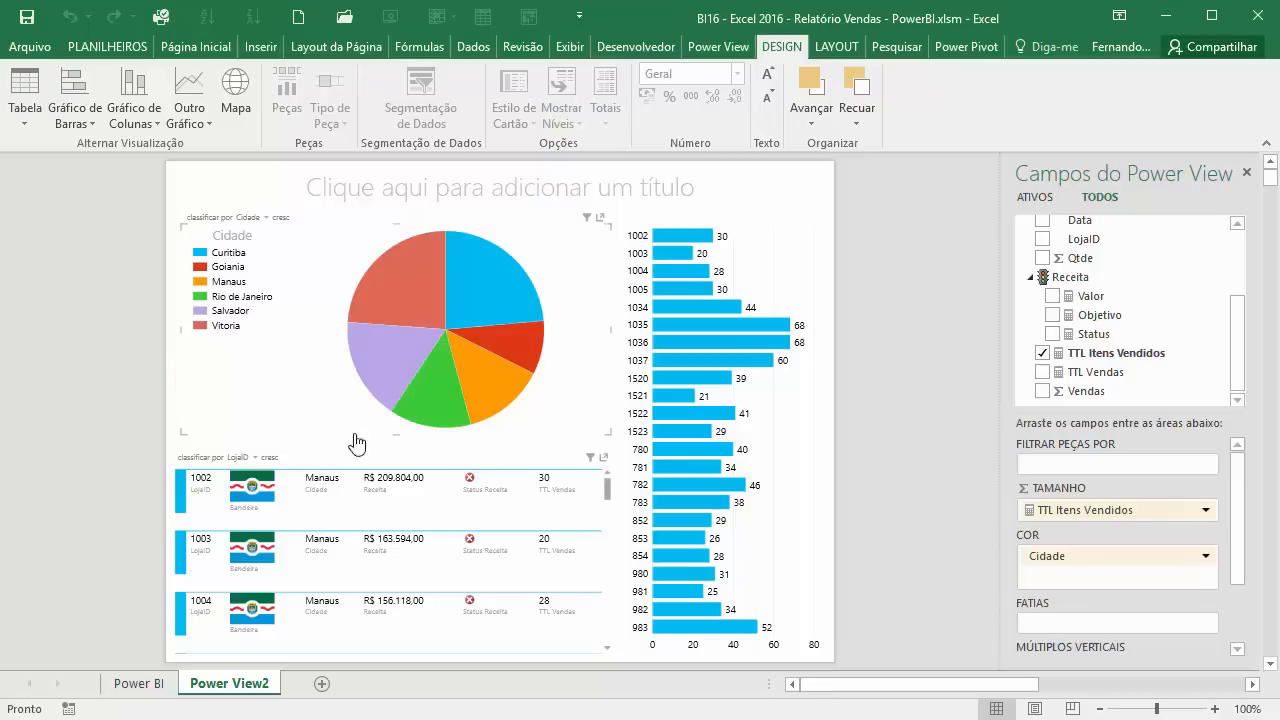
left_click(678, 324)
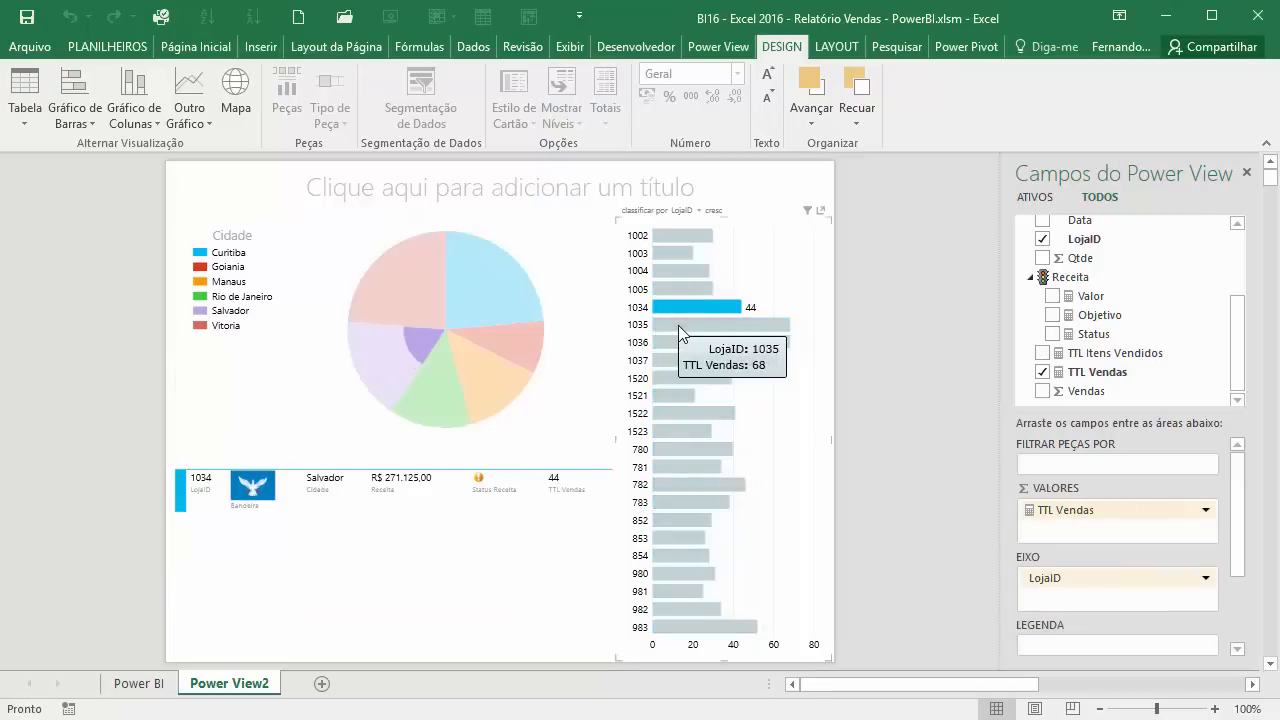
left_click(767, 275)
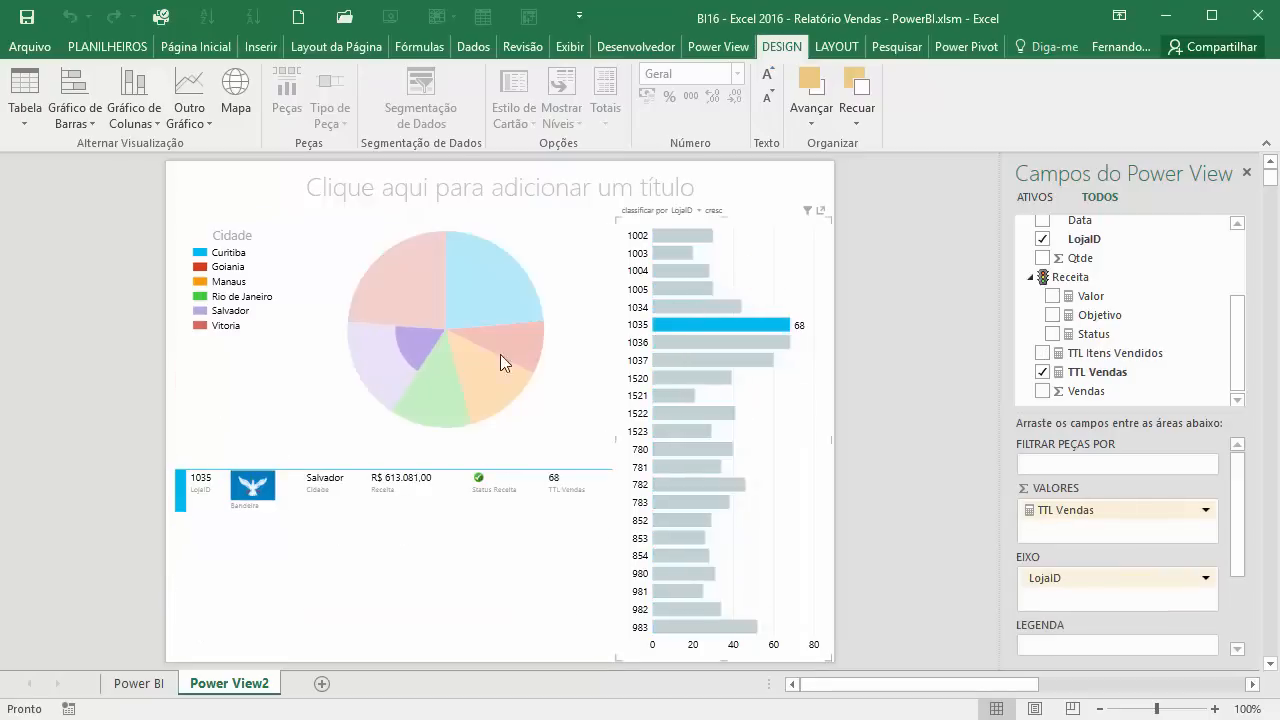
- Go back to the Power BI sheet and examine the pivot table's store, sales, items sold, revenue and status columns
left_click(136, 684)
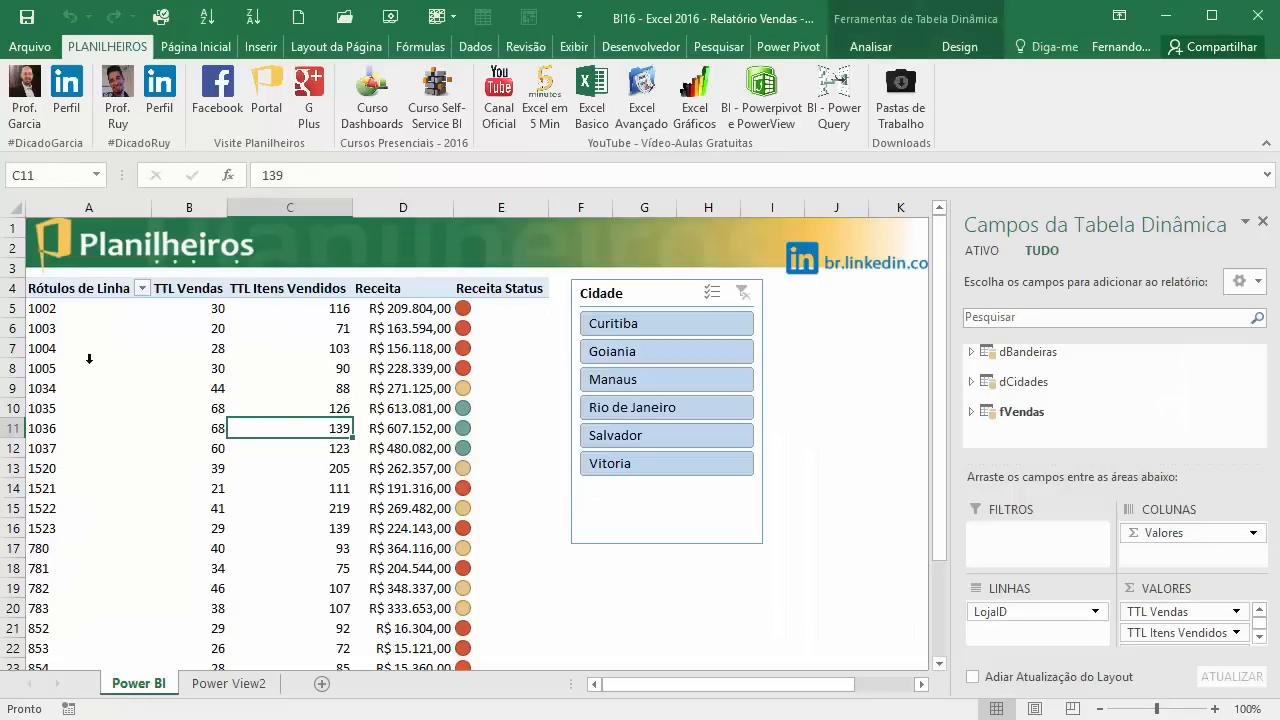
left_click(89, 364)
left_click(213, 375)
left_click(318, 371)
left_click(410, 368)
left_click(528, 348)
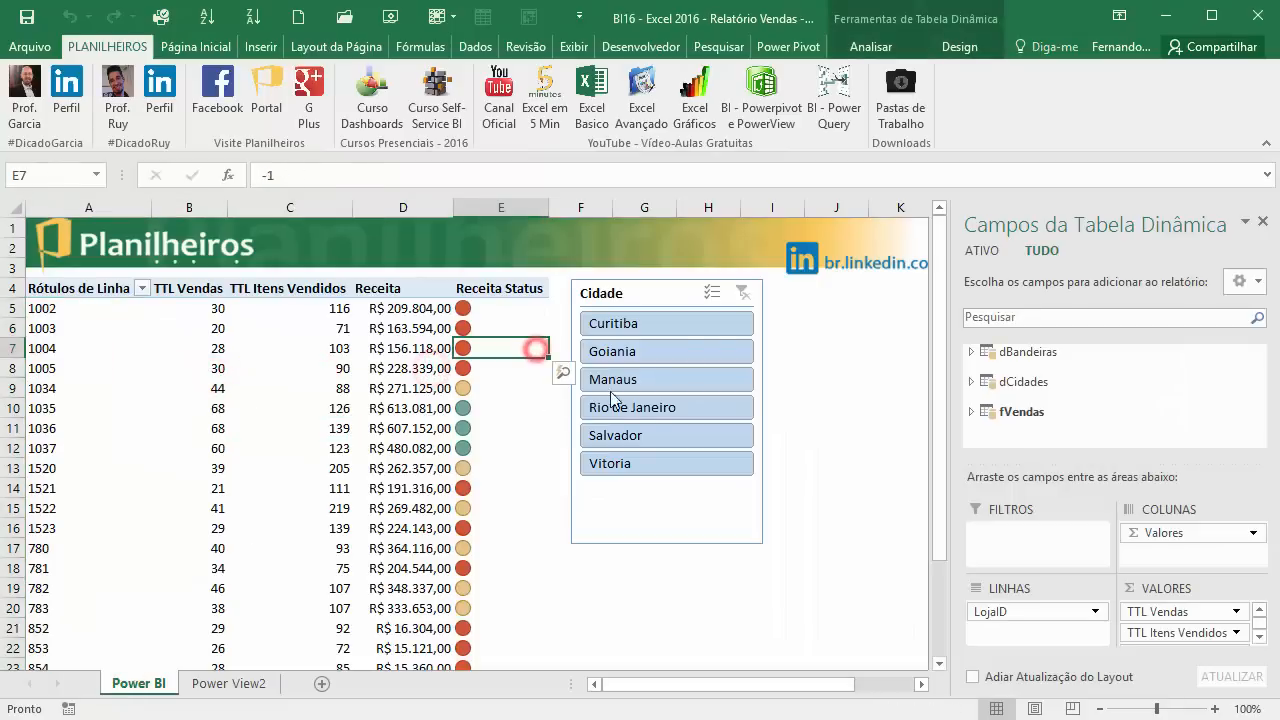
- Filter the pivot table by Curitiba, Goiania and Manaus in turn with the Cidade slicer, and clear the filter
left_click(708, 330)
left_click(690, 353)
left_click(686, 378)
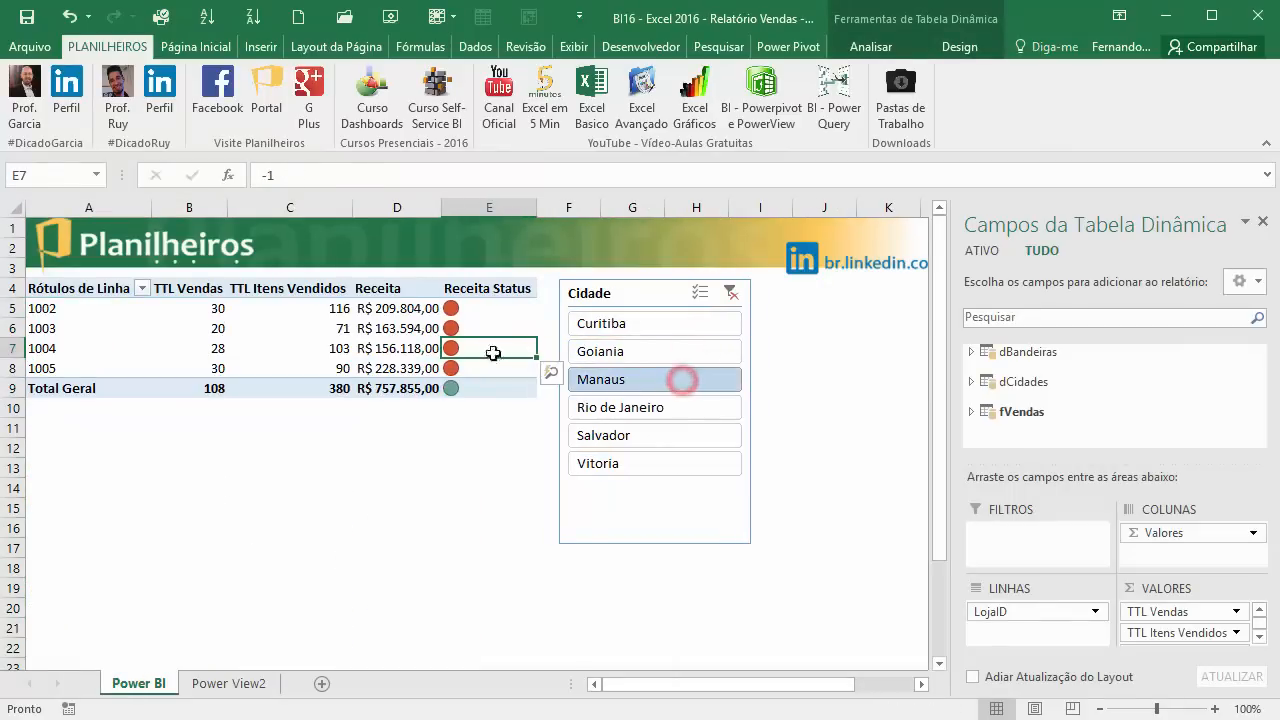
left_click(724, 296)
- Return to the Power View2 report, highlight store 1003 in the bar chart, clear the highlight and examine the Manaus slice
left_click(229, 684)
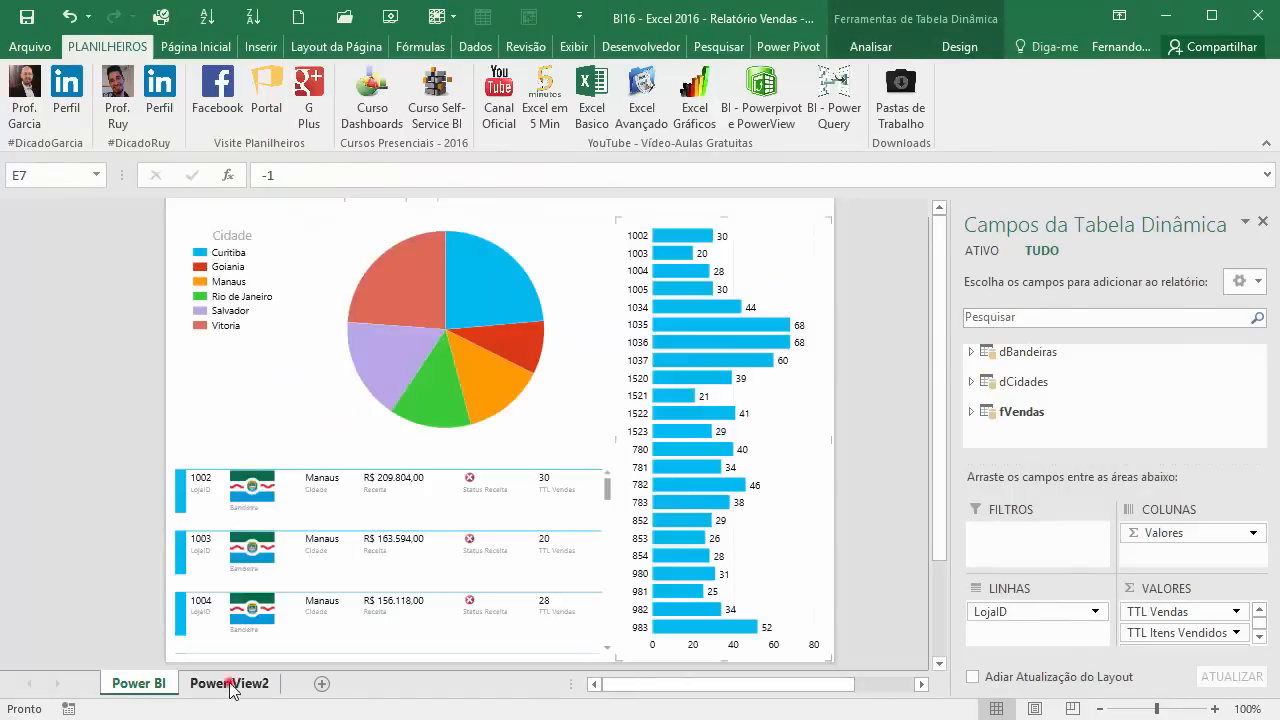
left_click(672, 253)
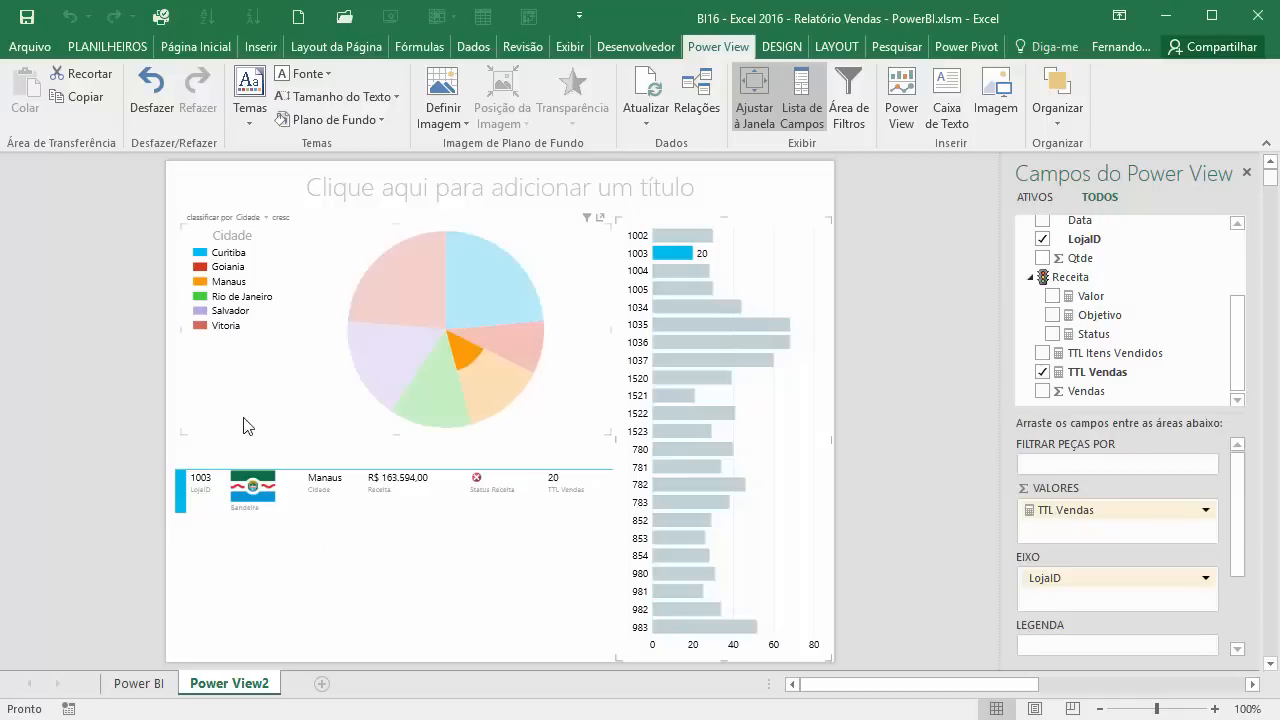
left_click(188, 443)
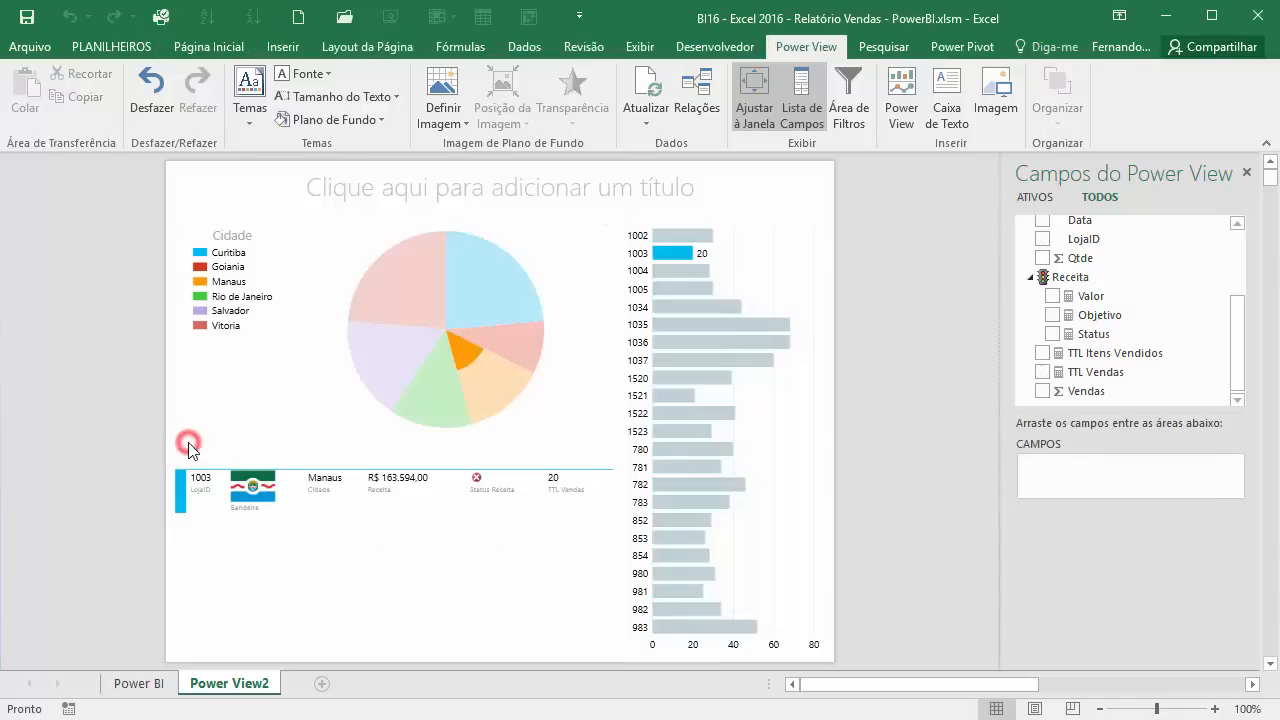
left_click(766, 272)
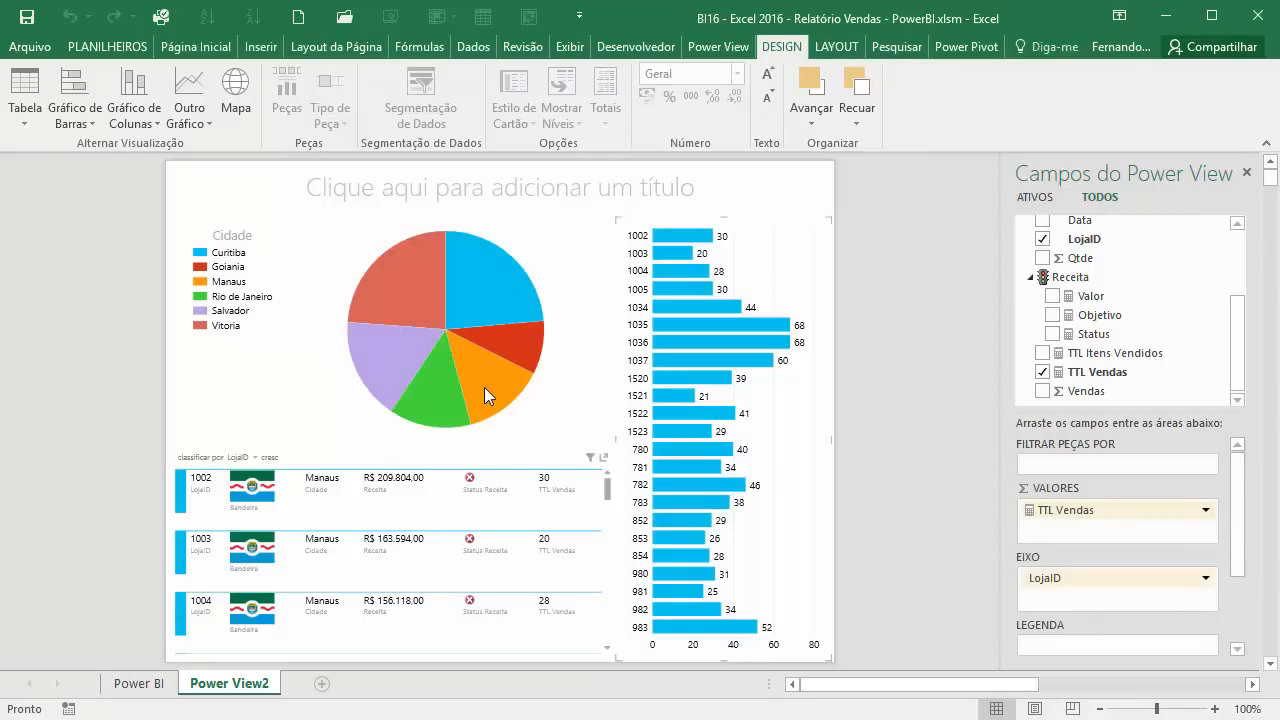
mouse_move(485, 390)
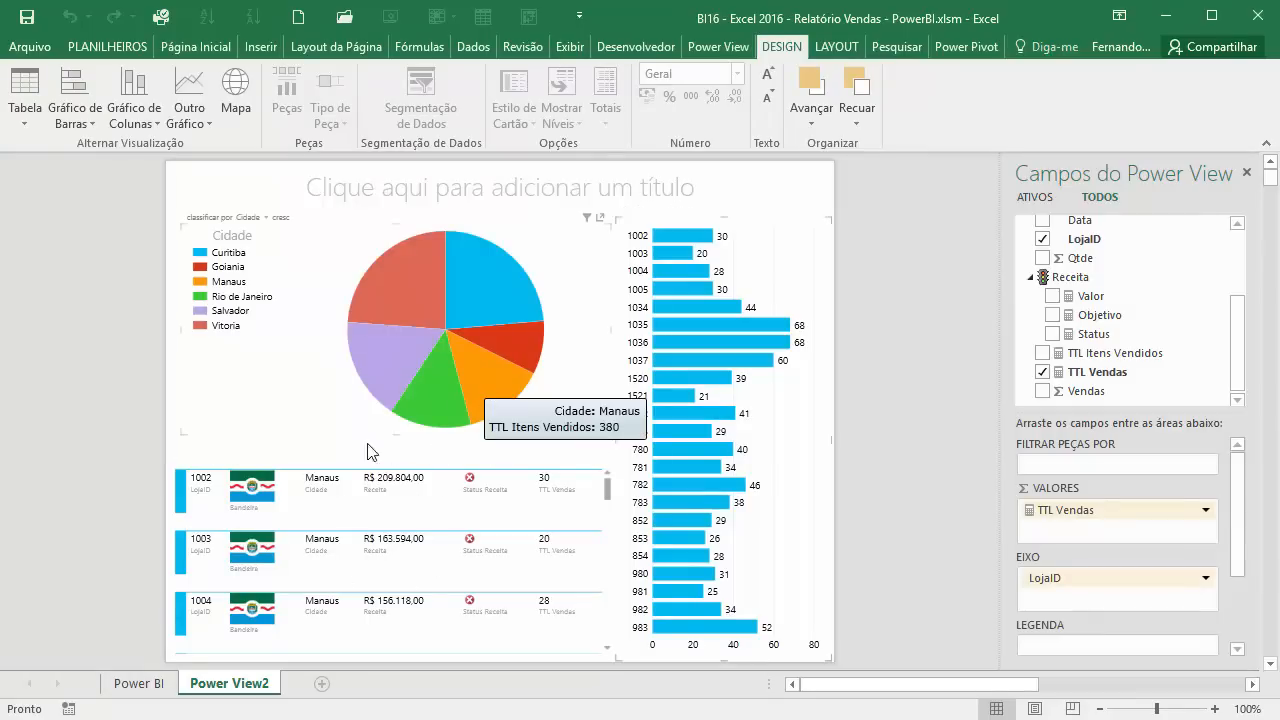
mouse_move(708, 489)
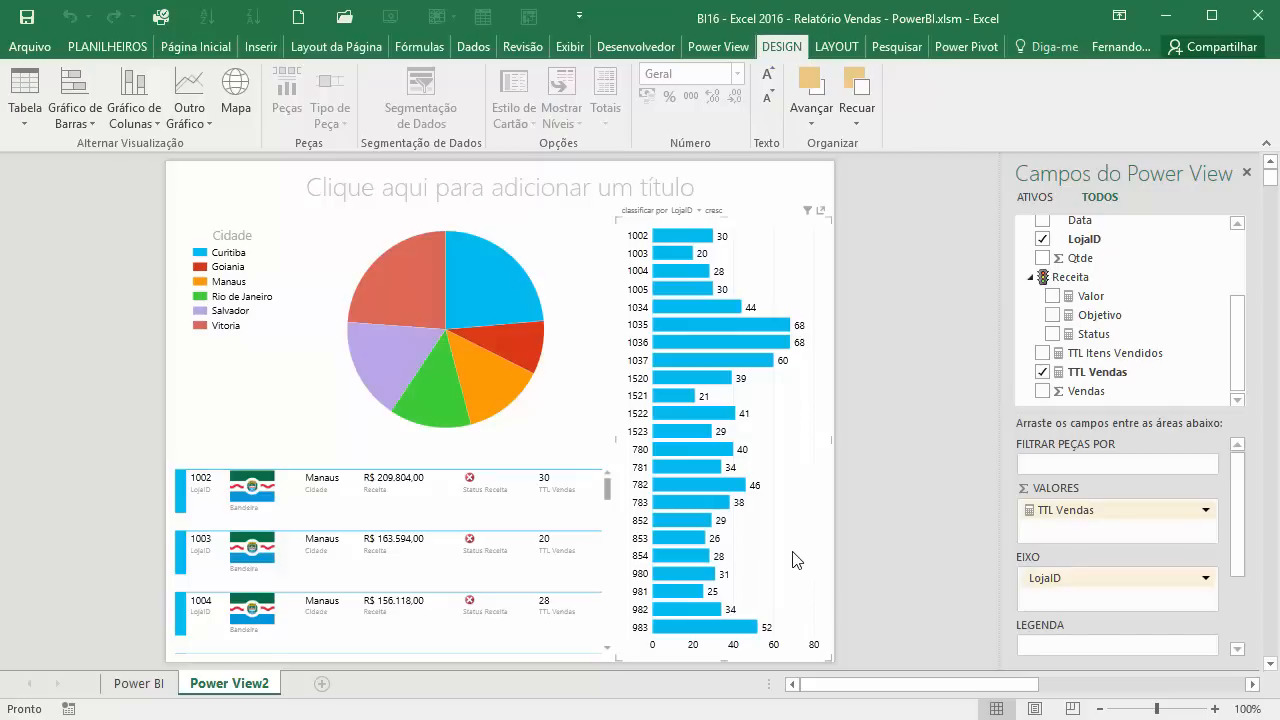
left_click(107, 46)
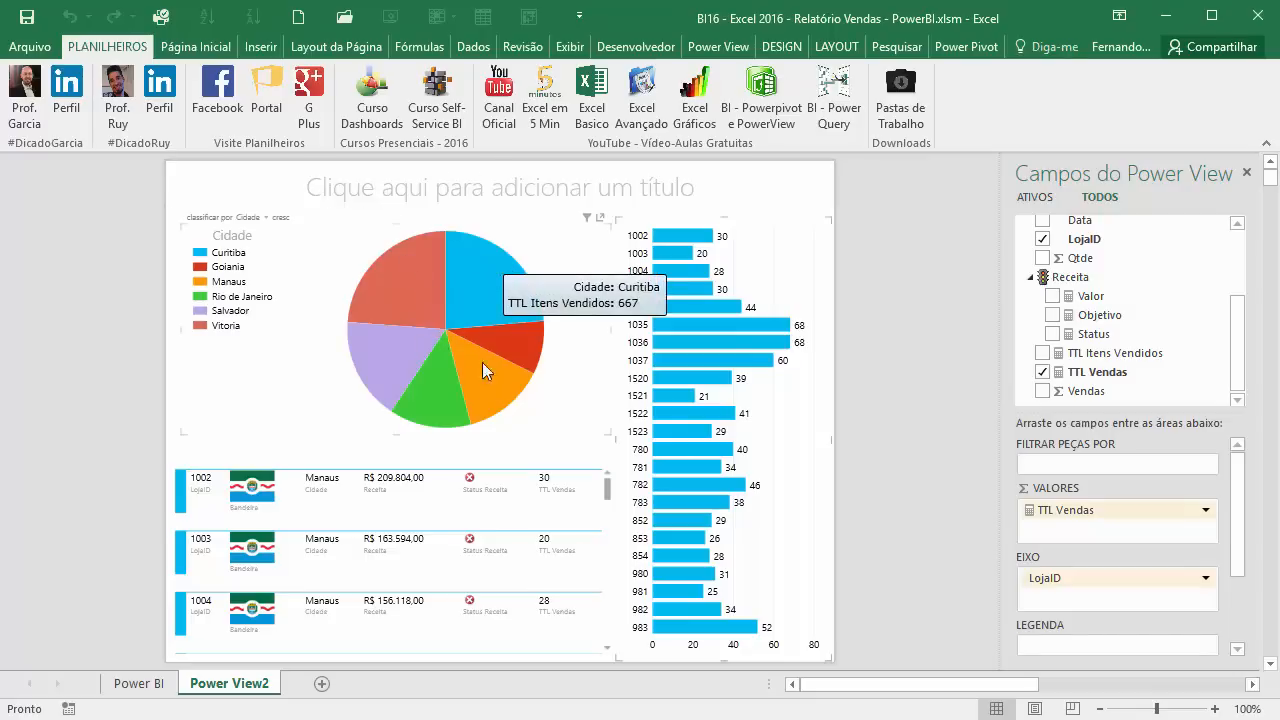
mouse_move(709, 526)
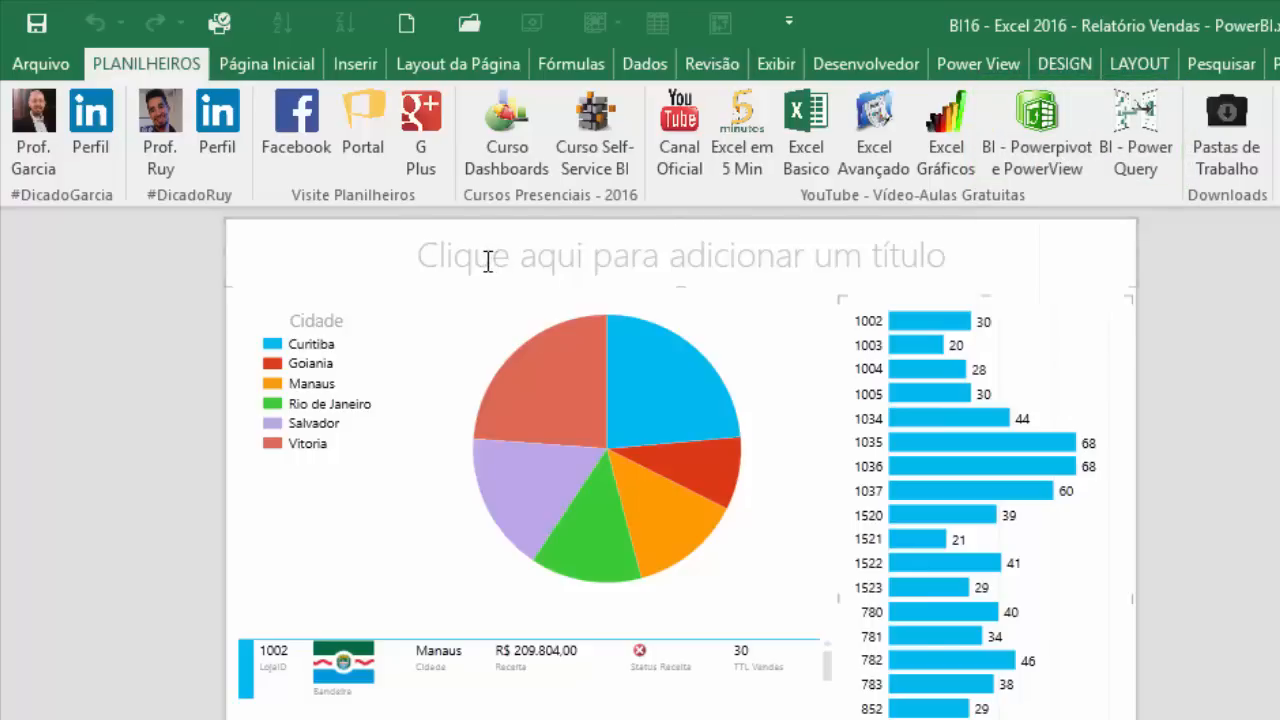
left_click(663, 262)
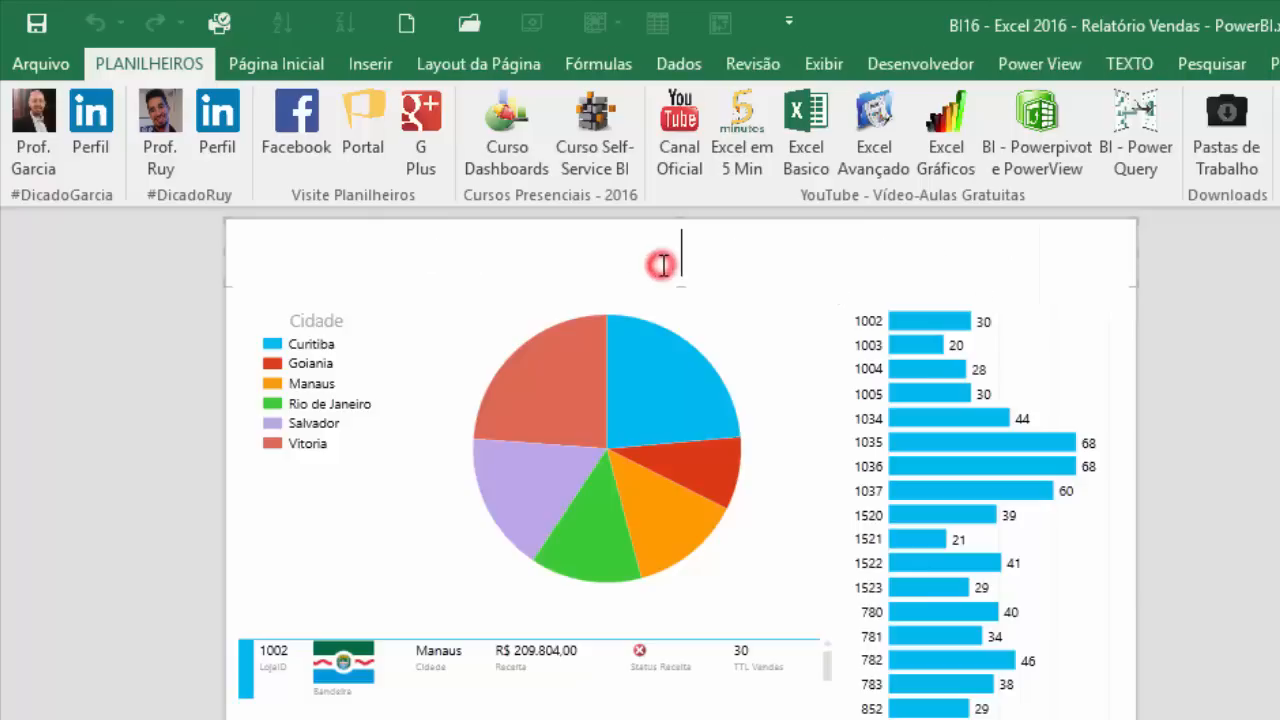
left_click(1238, 330)
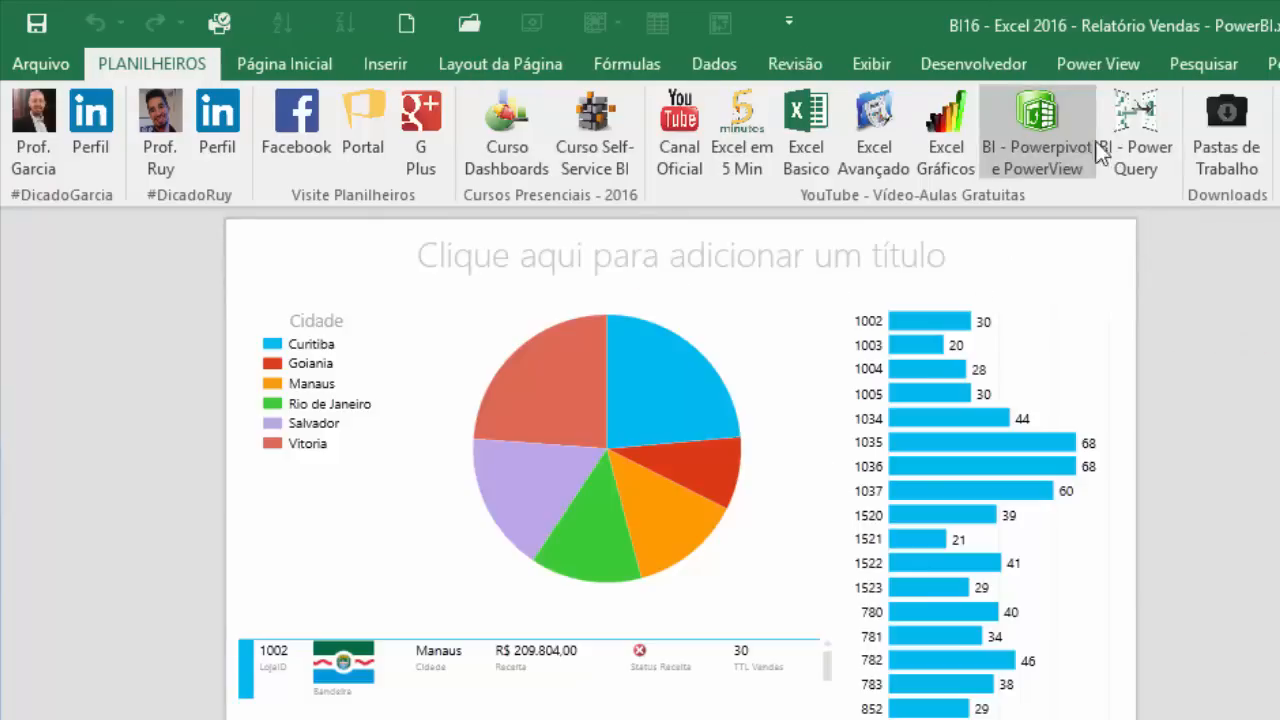